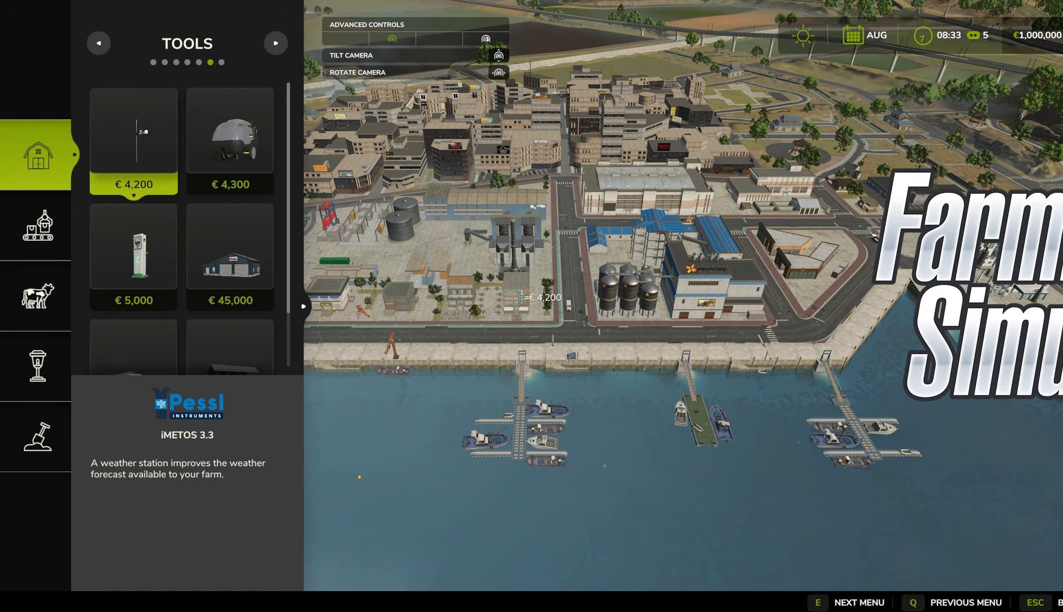
middle_click_drag(528, 297, 583, 275)
middle_click_drag(529, 297, 495, 283)
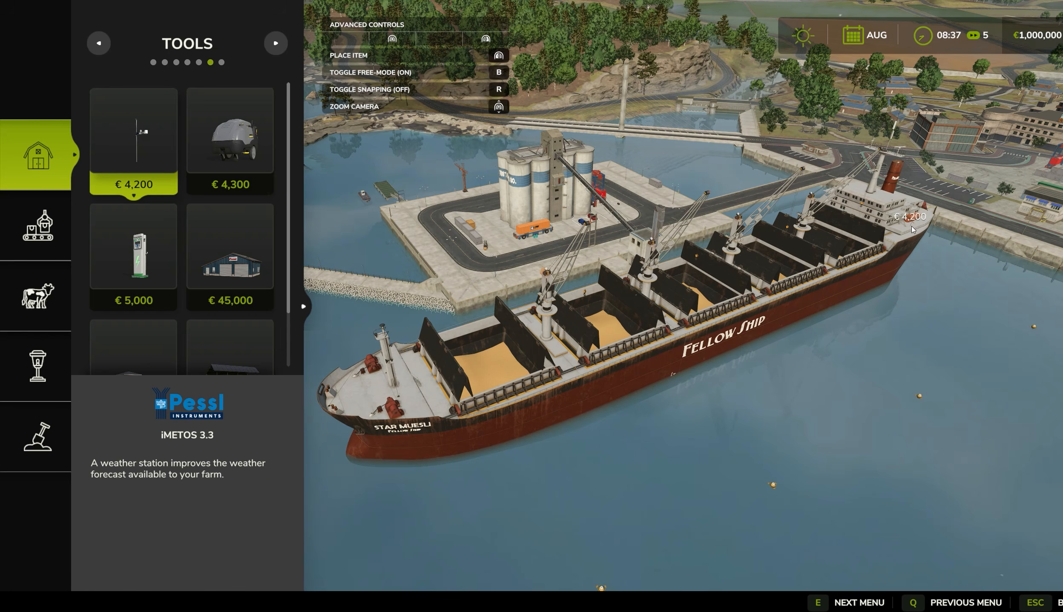
scroll(924, 224, "up", 6)
mouse_move(928, 226)
middle_mouse_down()
mouse_move(929, 187)
mouse_move(912, 181)
mouse_move(767, 173)
middle_mouse_up()
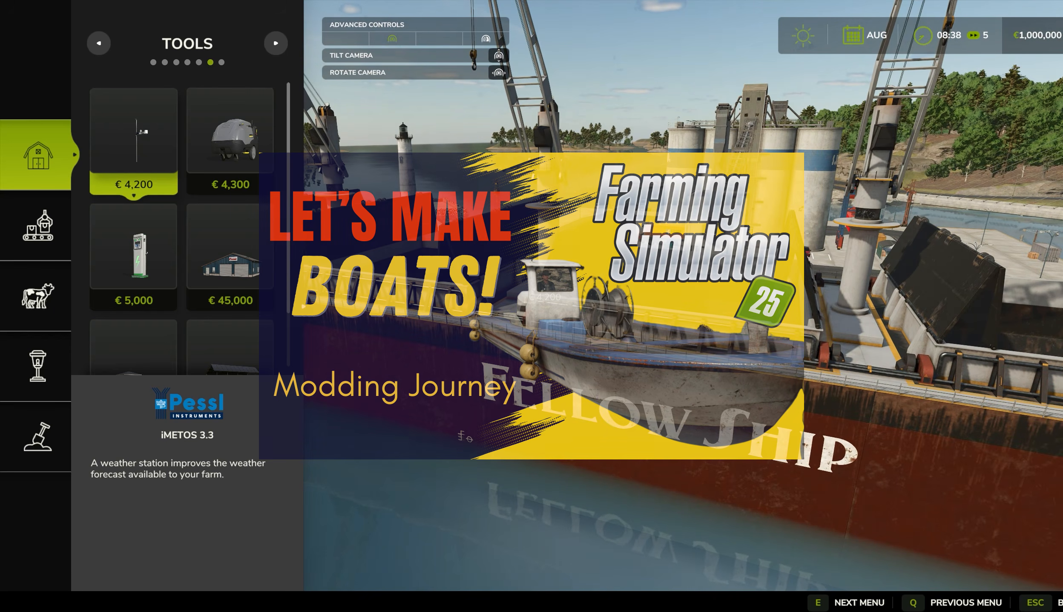
middle_click_drag(546, 306, 648, 341)
middle_click_drag(549, 283, 571, 290)
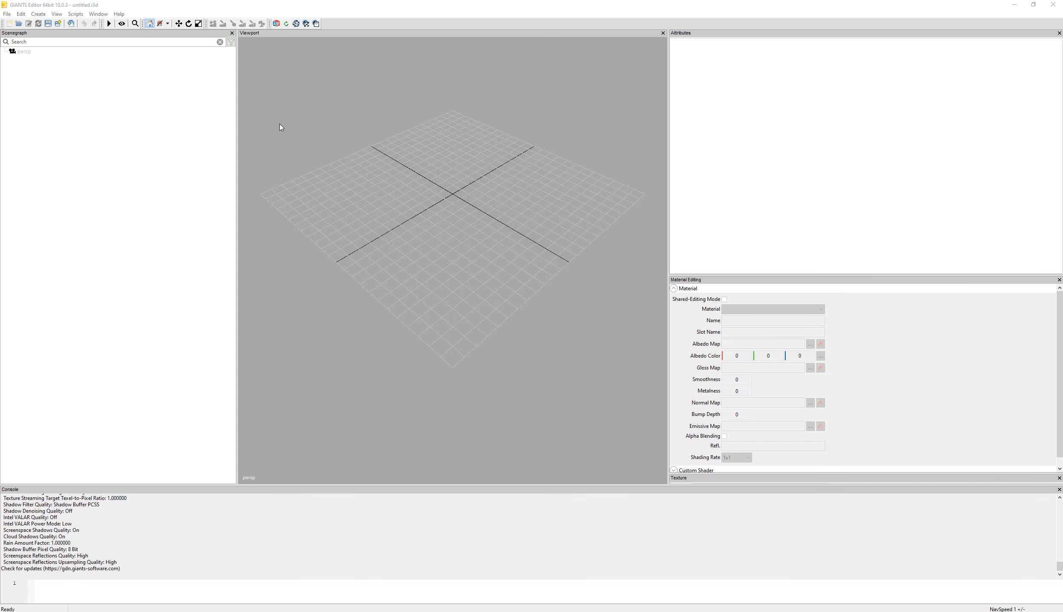
In GIANTS Editor, start a new mod from the game, filtering to Map Items and choosing Map: Mod Map AS.
left_click(6, 15)
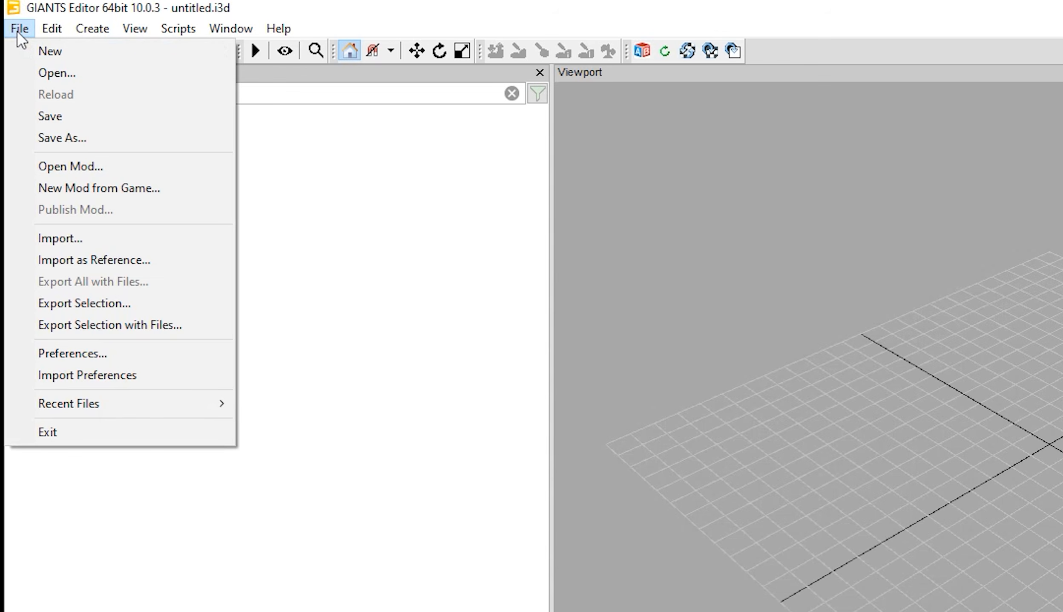
left_click(111, 191)
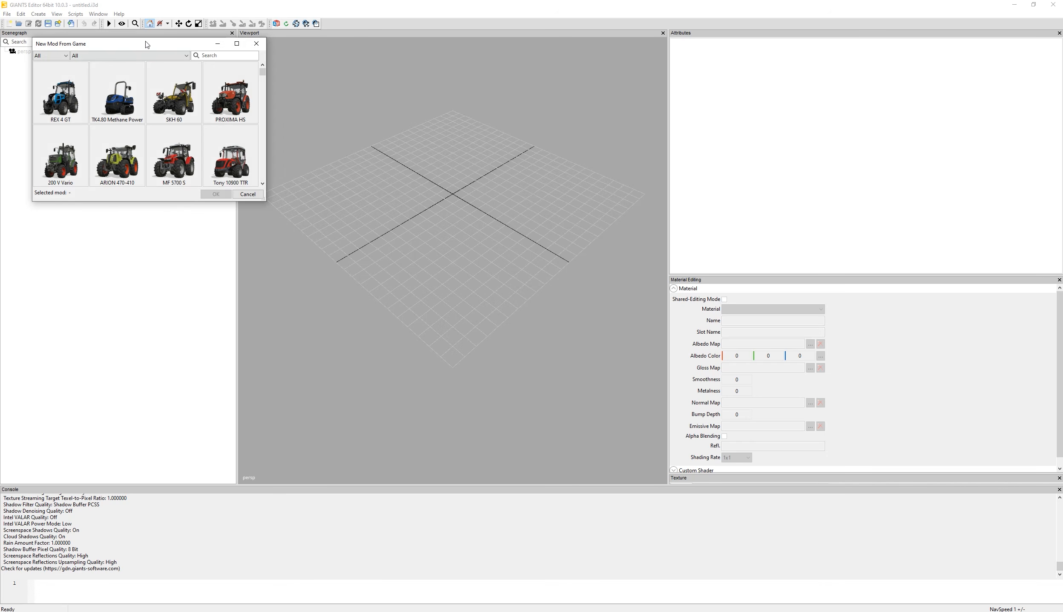
left_click_drag(147, 44, 189, 57)
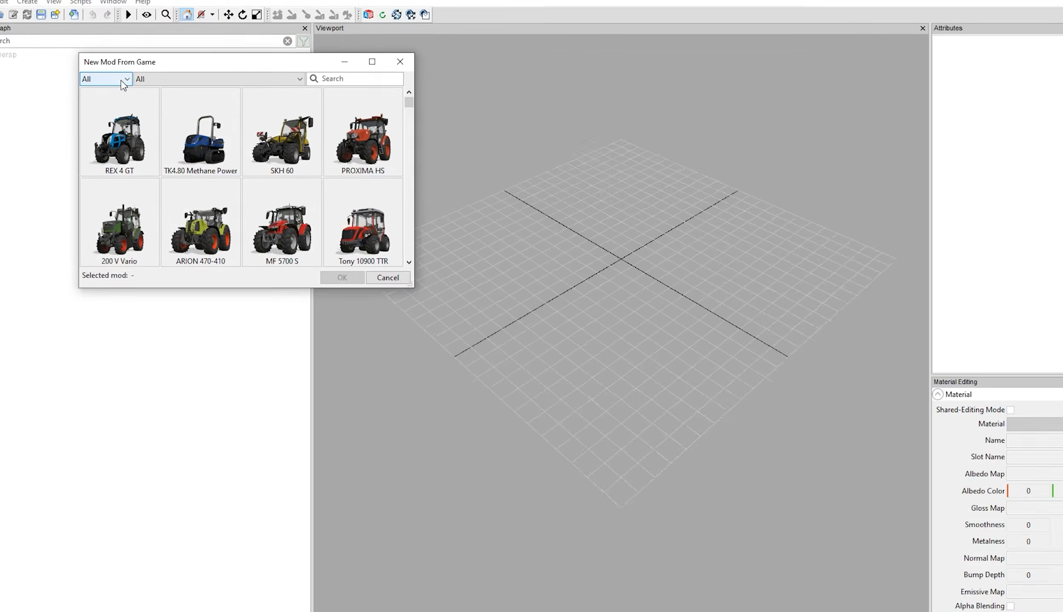
left_click(94, 68)
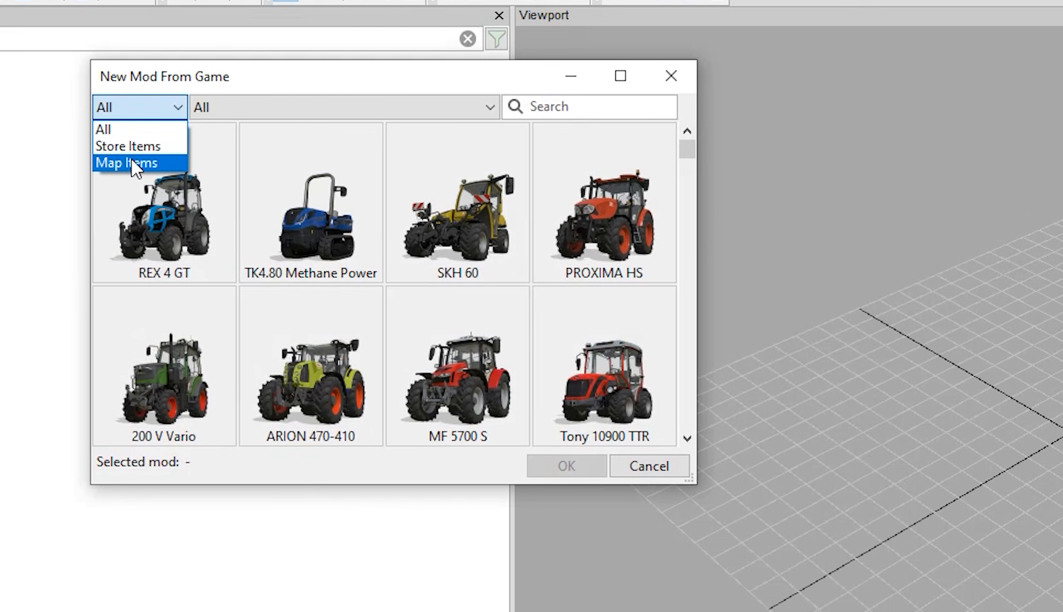
left_click(128, 162)
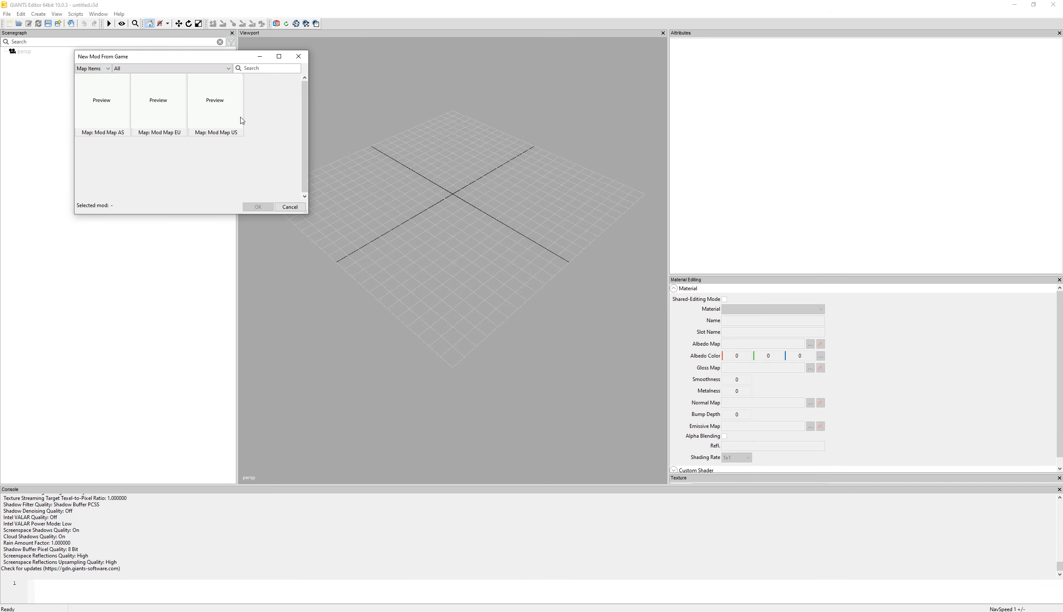
left_click(104, 110)
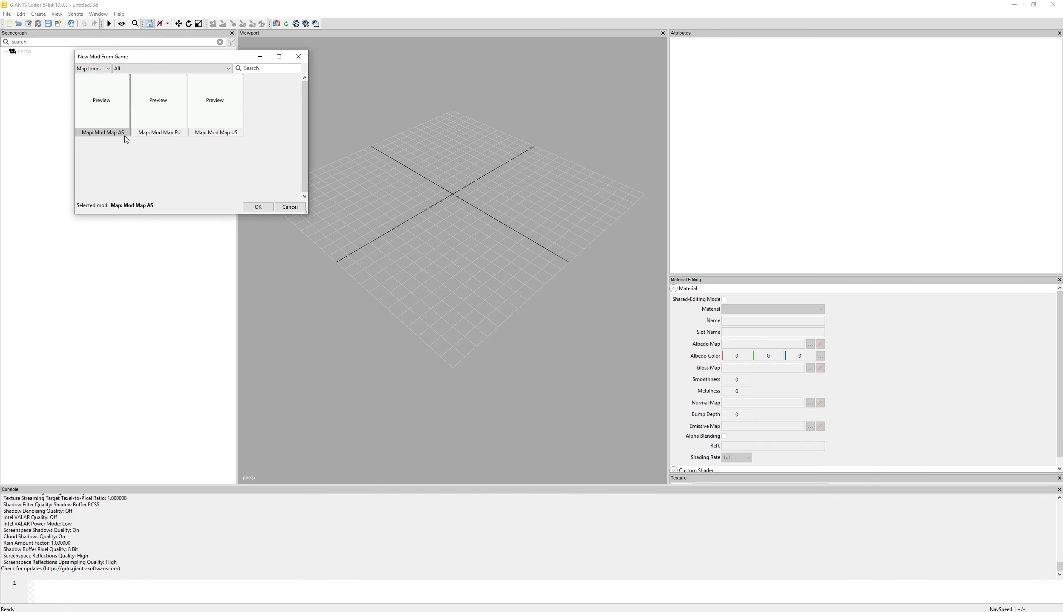
left_click(258, 207)
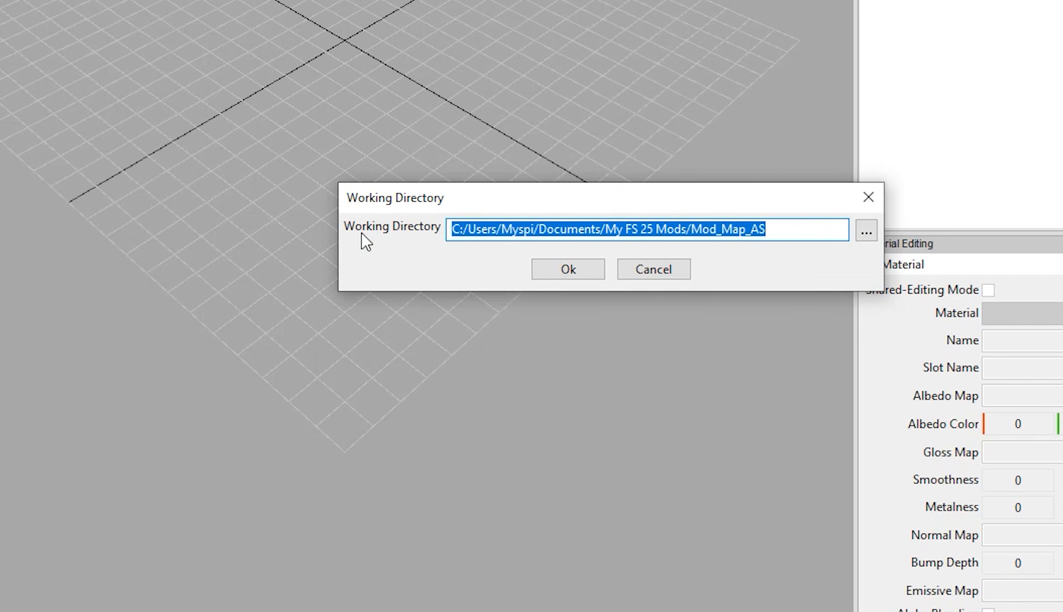
Set the new mod's working directory to the FS25_LiberatedAS folder inside FarmingSimulator2025/mods and create the mod.
left_click(866, 231)
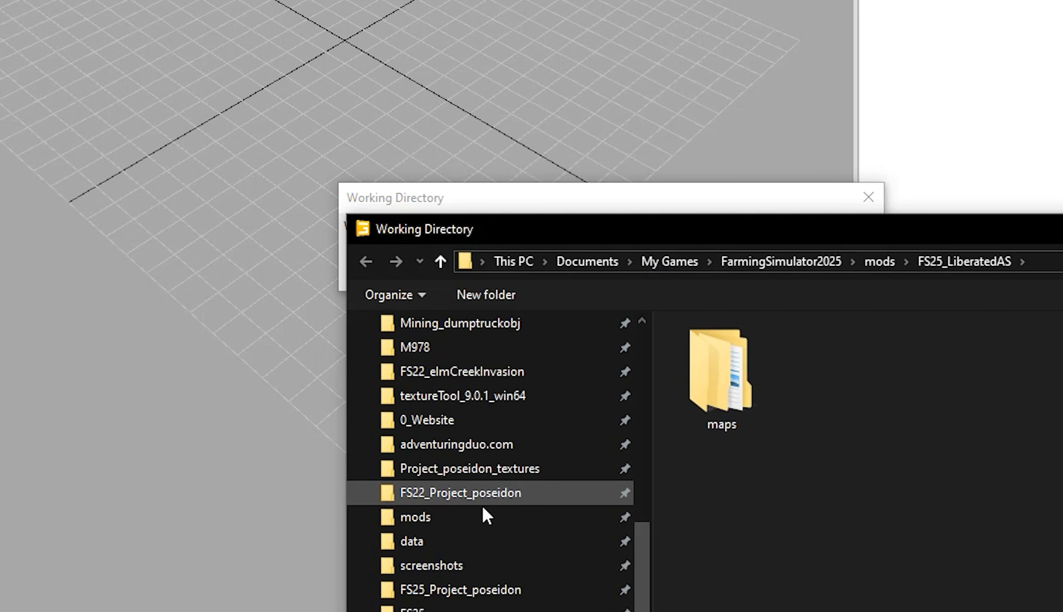
left_click(435, 530)
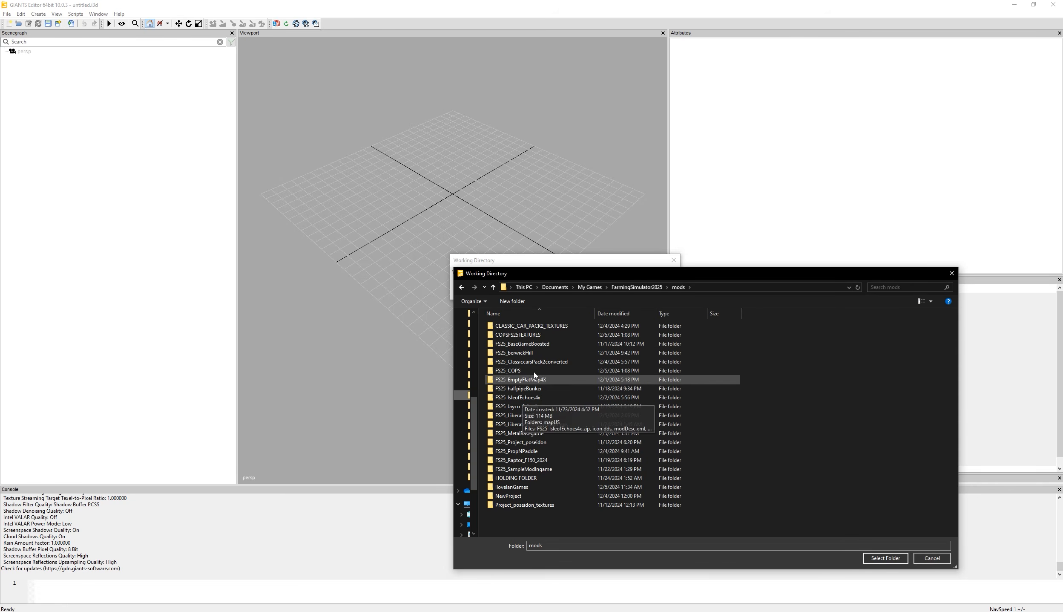
left_click(526, 416)
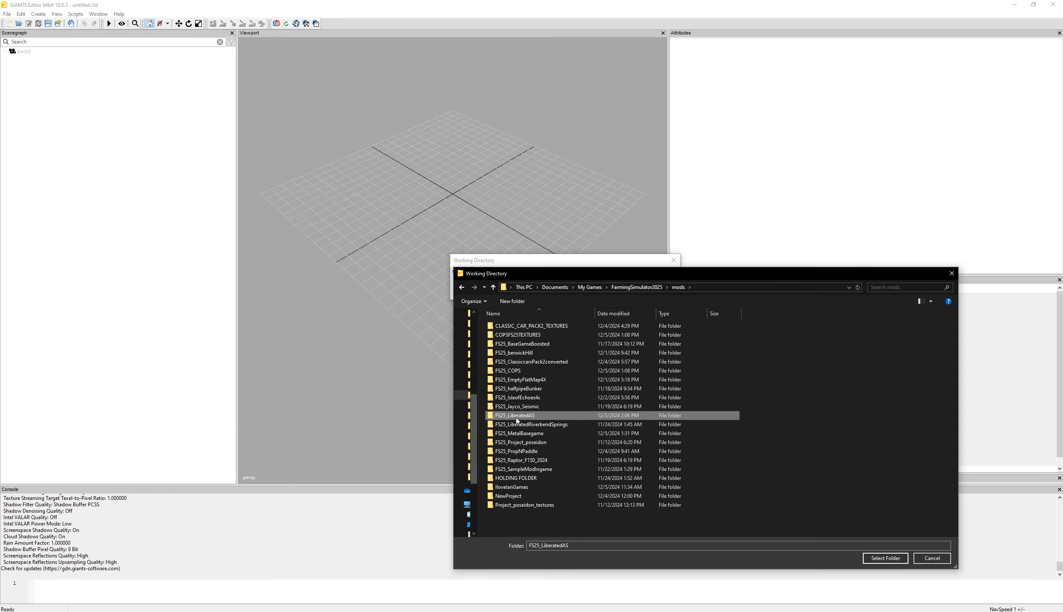
double_click(522, 417)
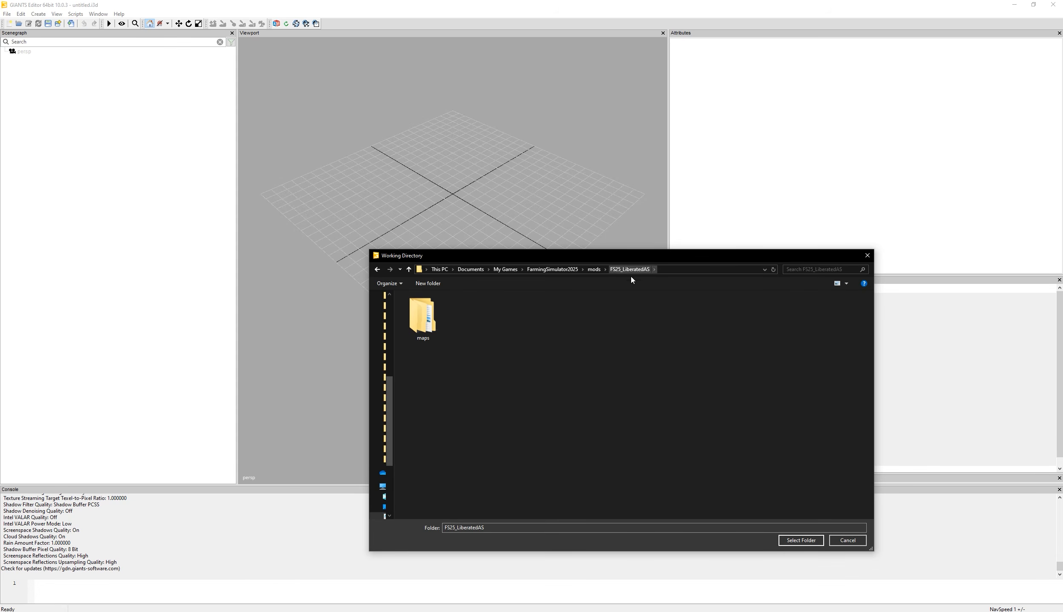
left_click(801, 540)
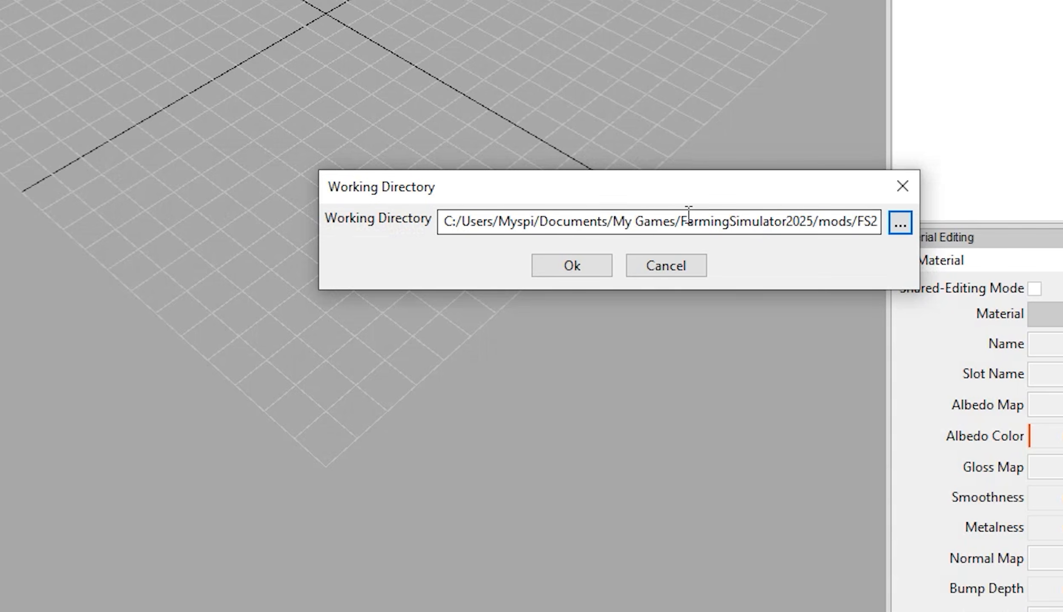
left_click_drag(610, 220, 882, 221)
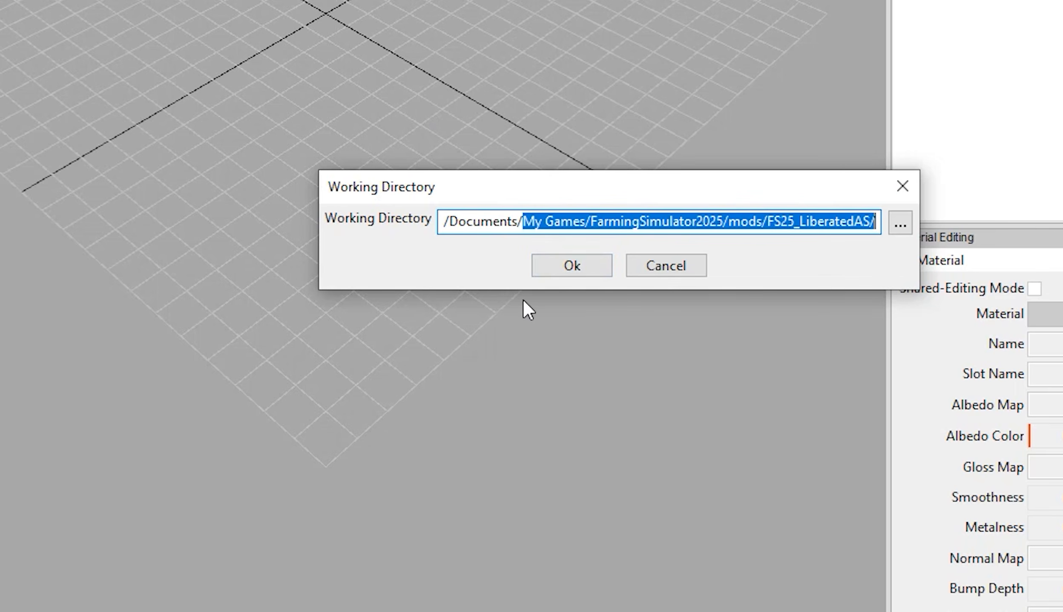
left_click(563, 265)
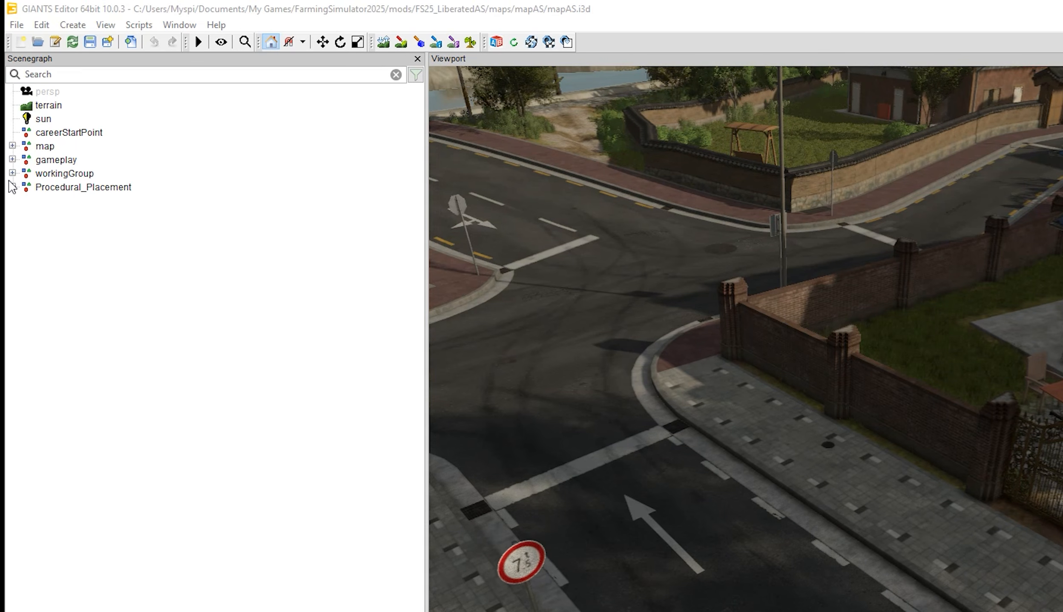
Examine the map's scenegraph hierarchy by expanding all its groups, and collapse them again.
left_click(12, 187)
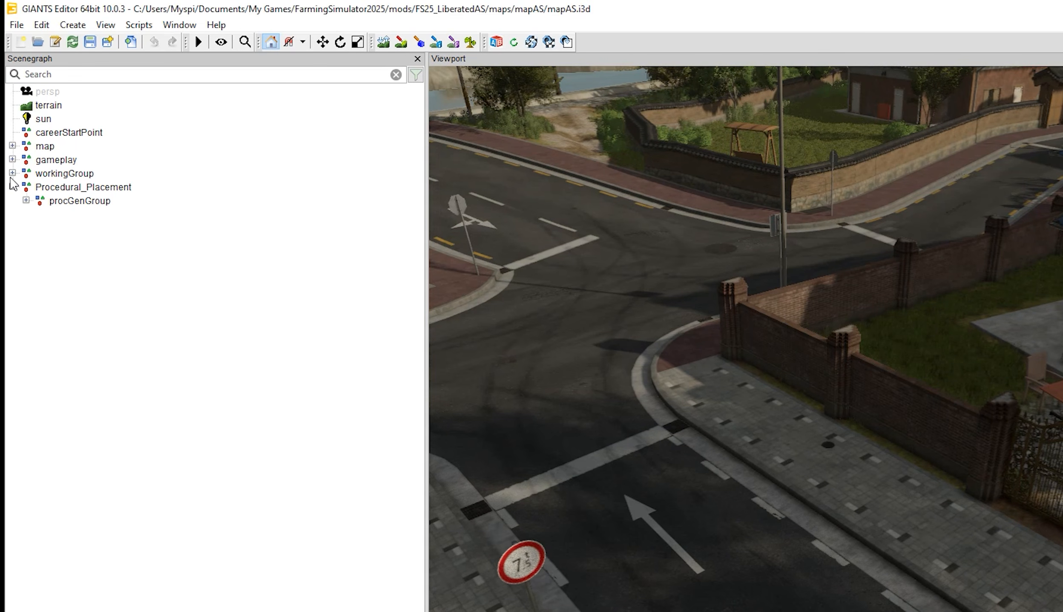
left_click(12, 146)
right_click(281, 183)
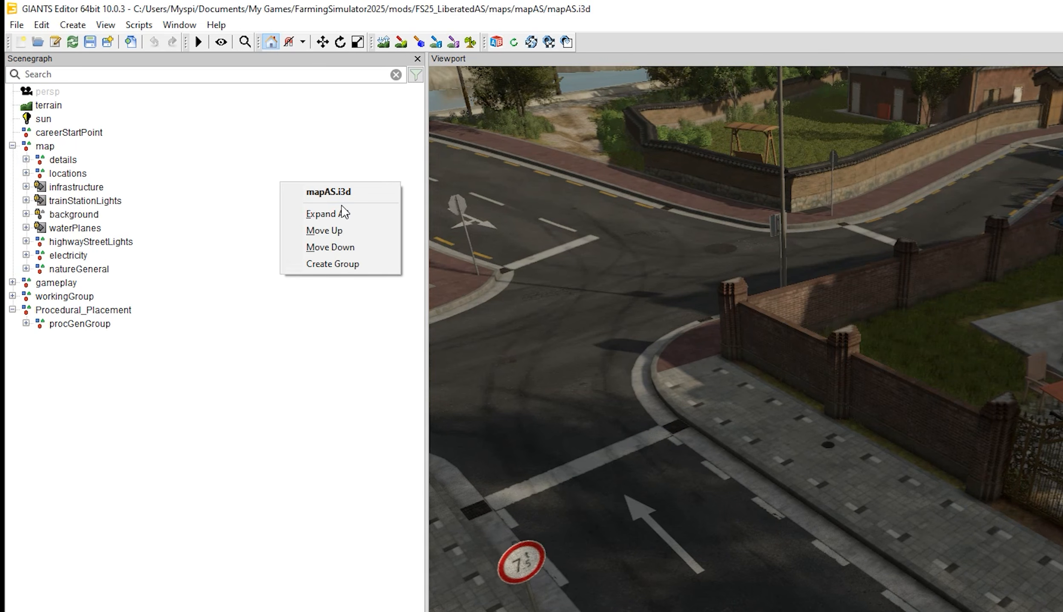
left_click(340, 214)
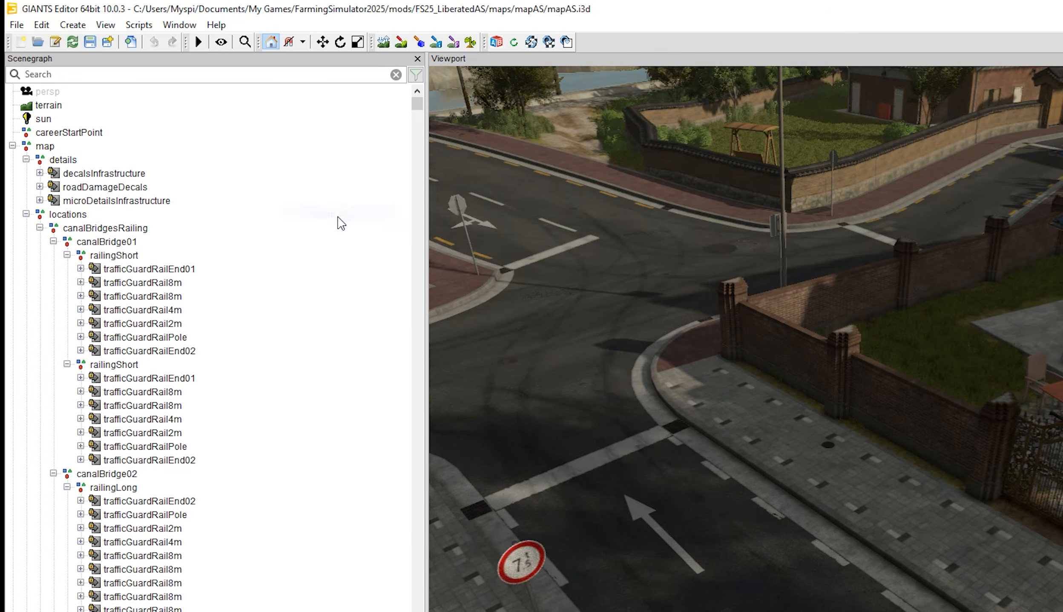
mouse_move(420, 106)
left_mouse_down()
mouse_move(421, 148)
mouse_move(420, 102)
left_mouse_up()
right_click(306, 184)
left_click(316, 215)
right_click(311, 152)
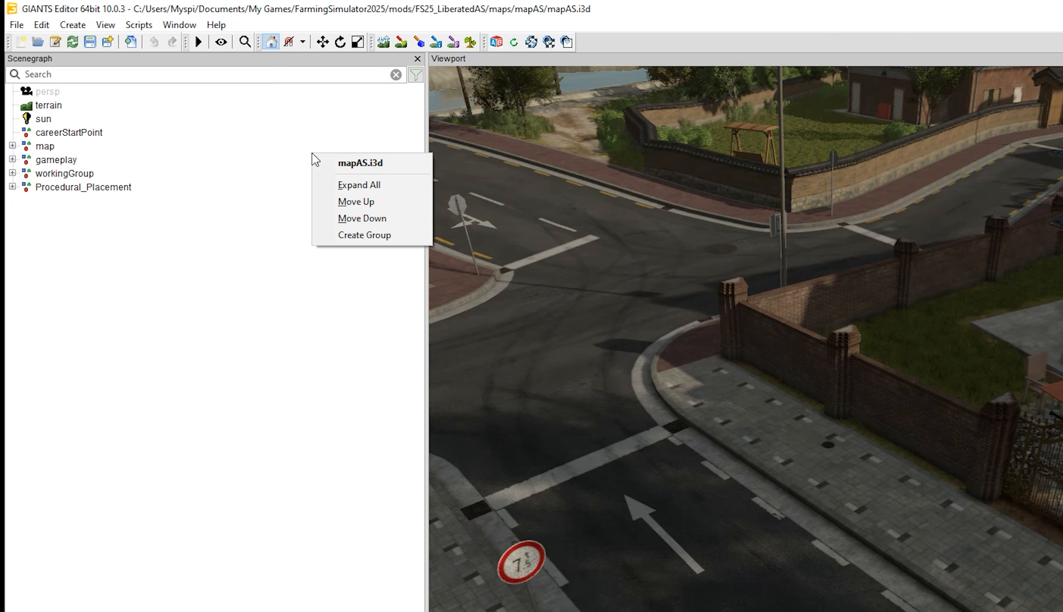
left_click(238, 200)
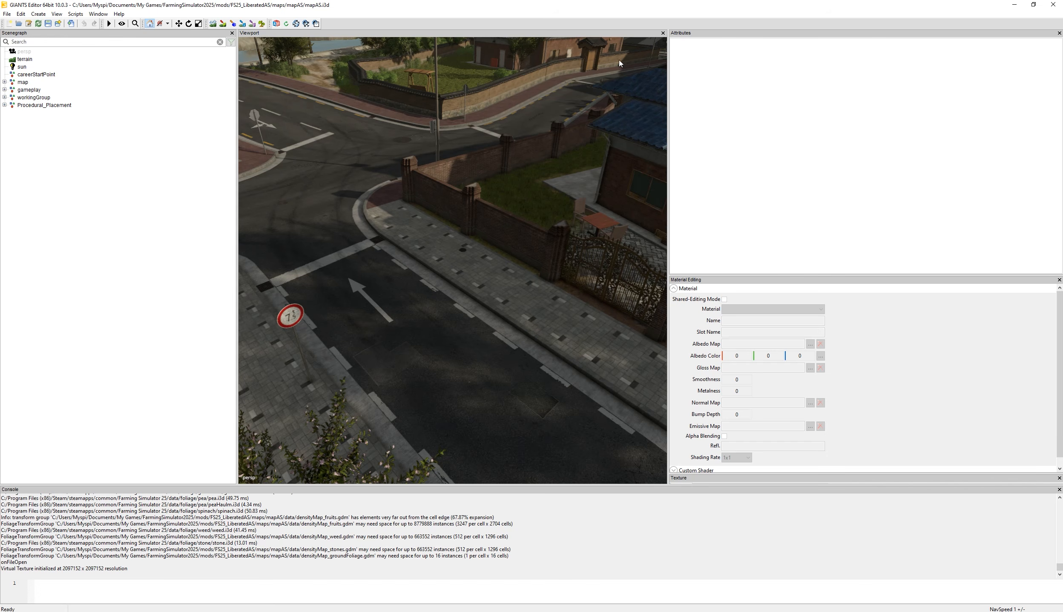
Select the 7.5 t weight-limit sign at the roadside and inspect the file path of its I3D reference.
left_click(4, 82)
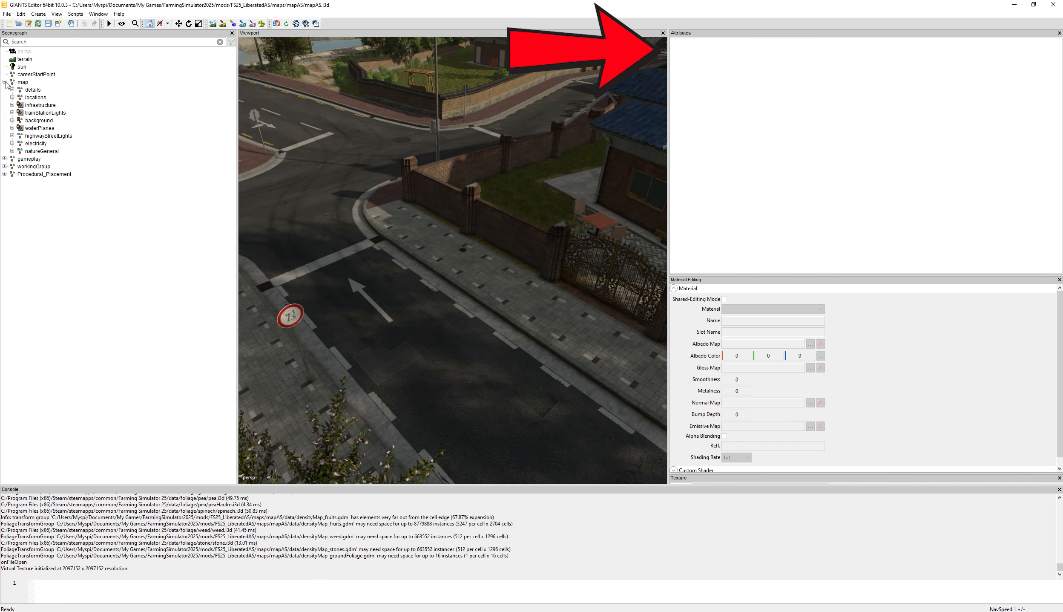
left_click(282, 322)
scroll(121, 428, "down", 8)
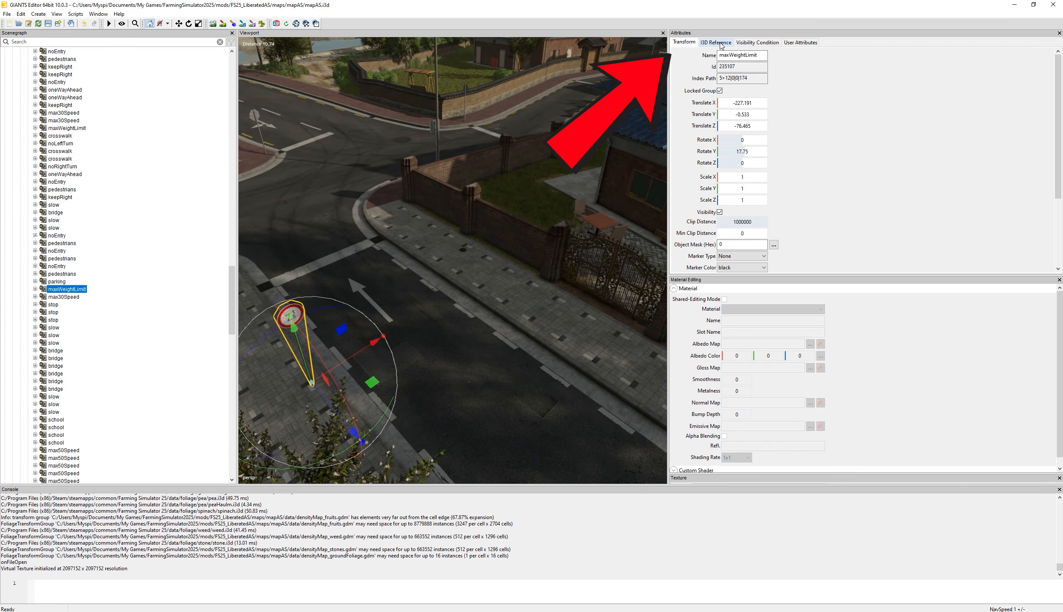
left_click(720, 46)
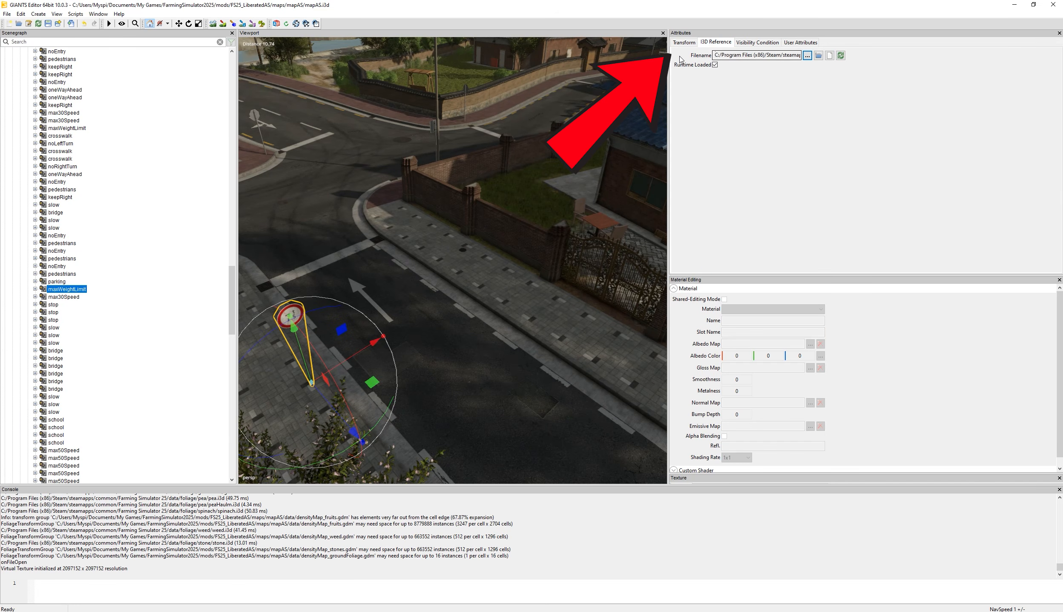
left_click_drag(668, 71, 528, 71)
left_click(616, 56)
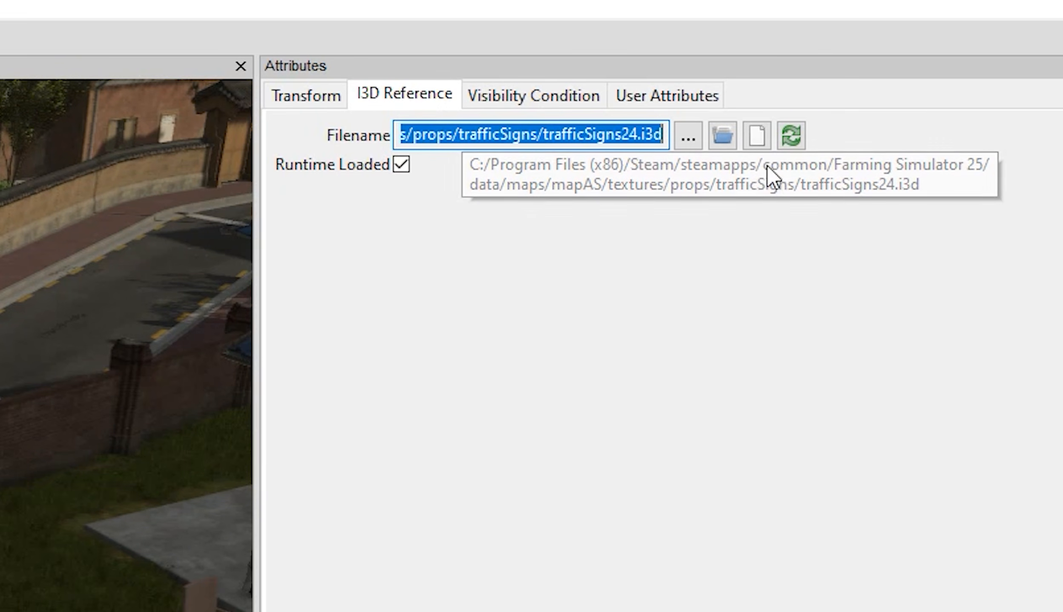
left_click_drag(256, 142, 897, 237)
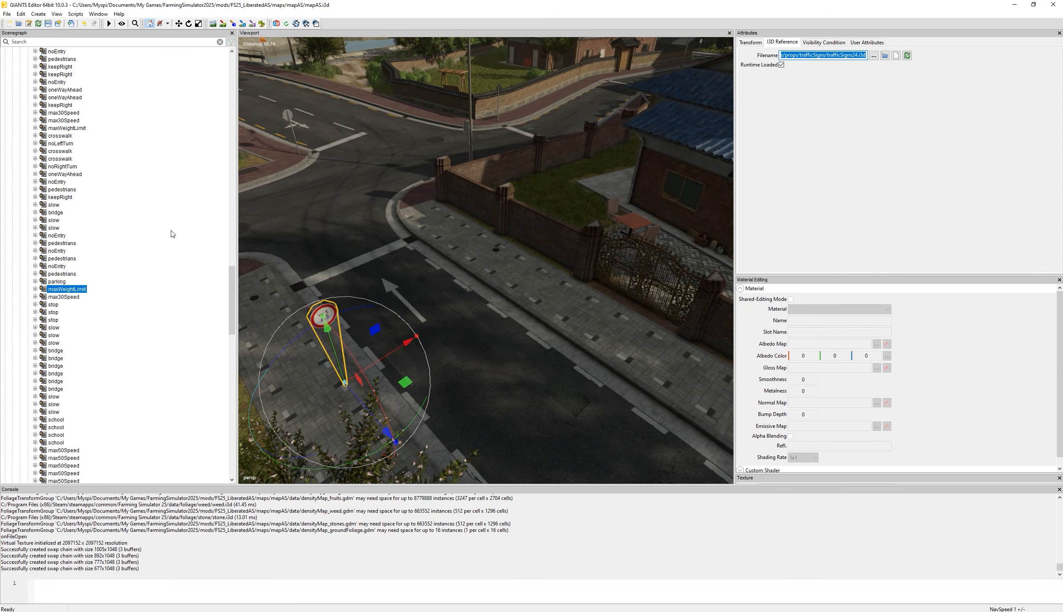
left_click(325, 338)
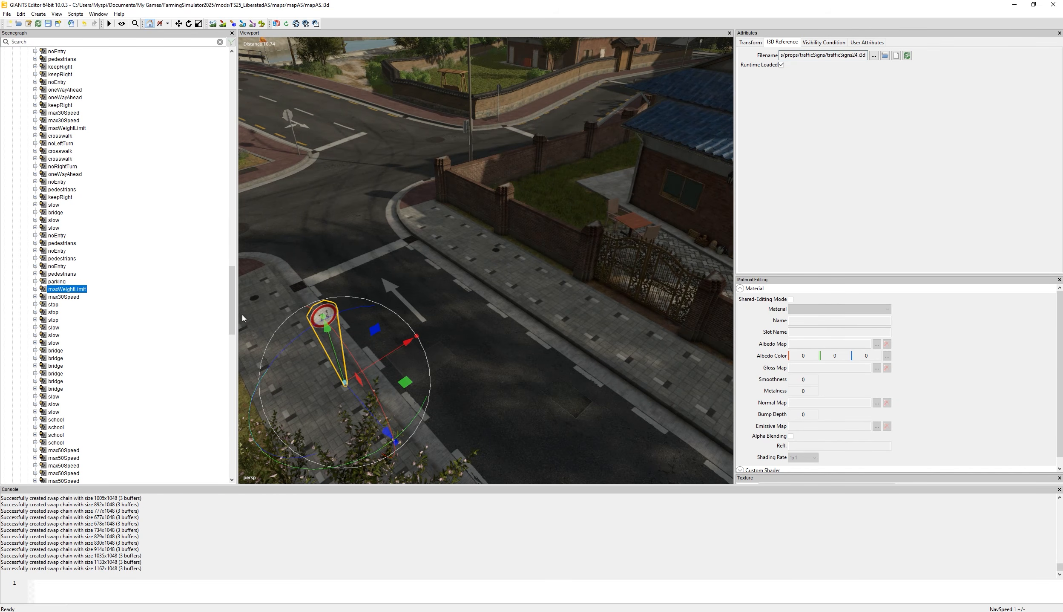
Expand the maxWeightLimit sign down to its roundDecal shape, select it, and inspect its material and the sign face up close.
left_click_drag(448, 328, 487, 294, "alt")
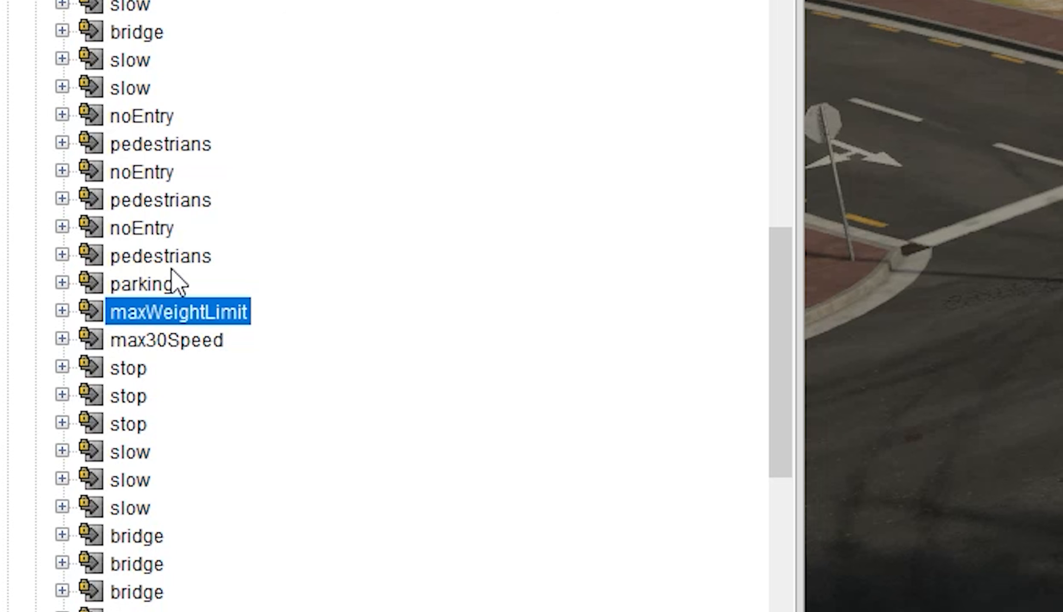
left_click(62, 310)
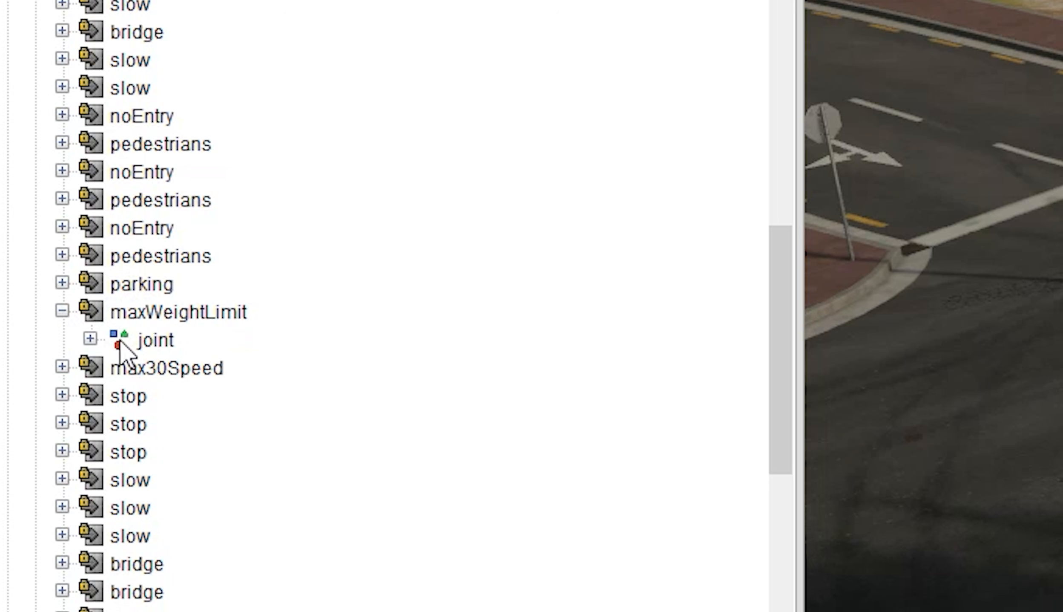
left_click(90, 338)
left_click(118, 367)
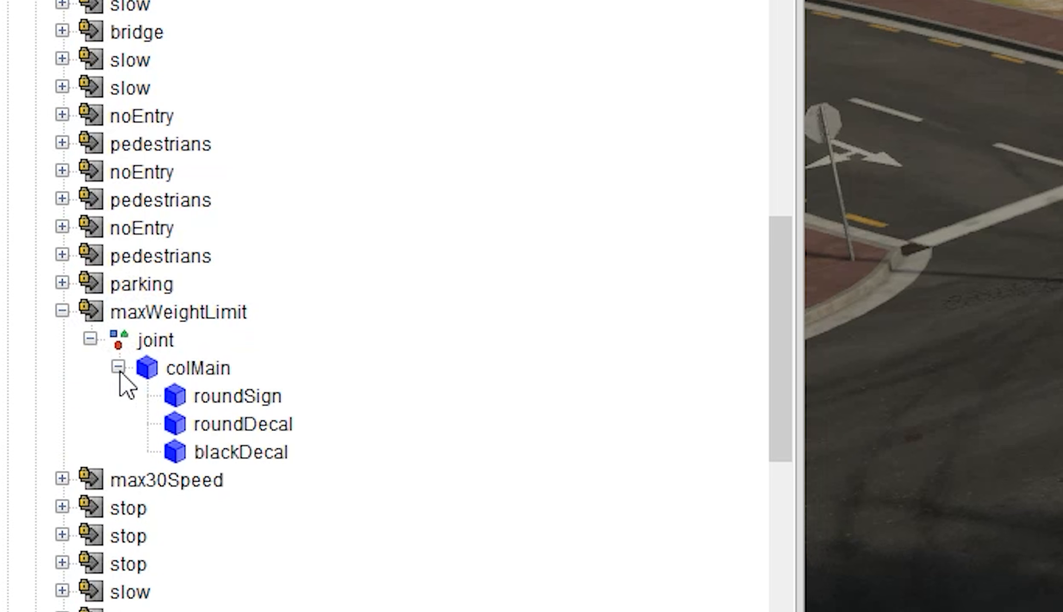
left_click(242, 425)
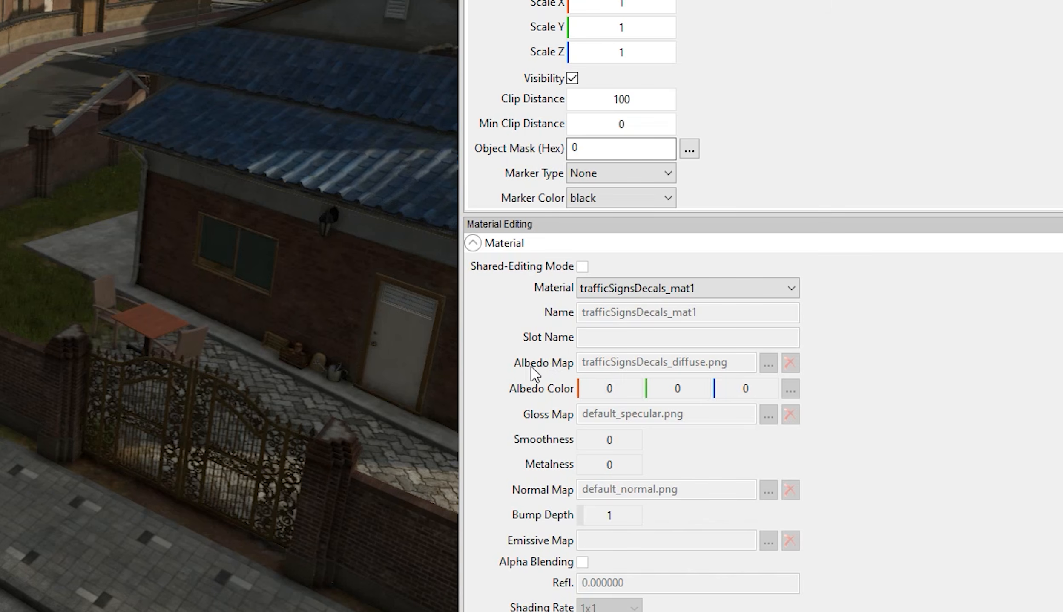
left_click_drag(124, 479, 94, 426, "alt")
scroll(444, 419, "up", 8)
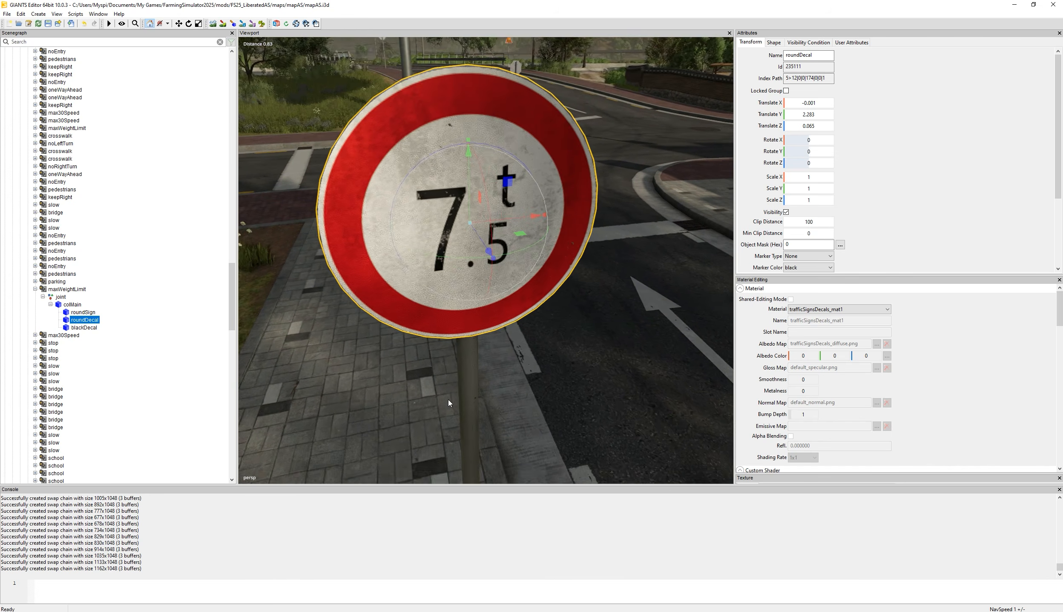
left_click_drag(448, 400, 446, 386, "alt")
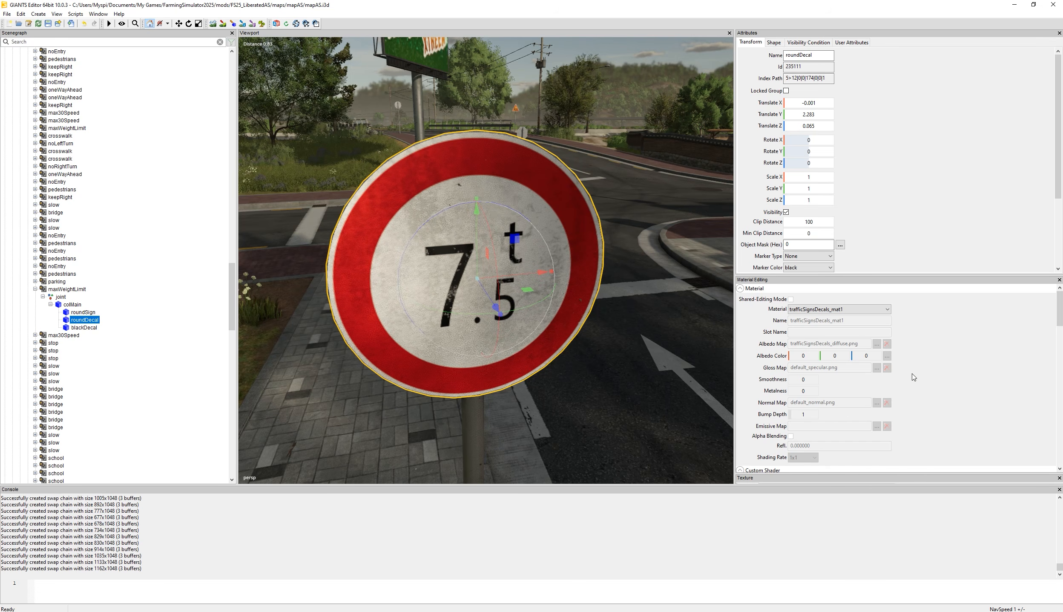
Review the roundDecal's custom shader settings and read through the console log, highlighting the meadow foliage performance warning.
scroll(913, 376, "down", 5)
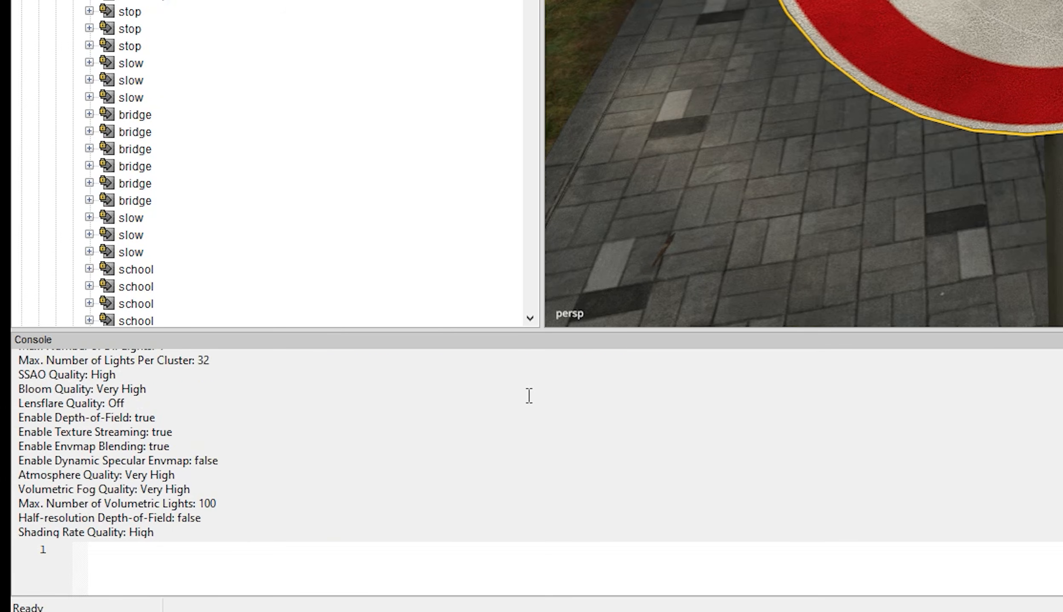
scroll(530, 393, "down", 10)
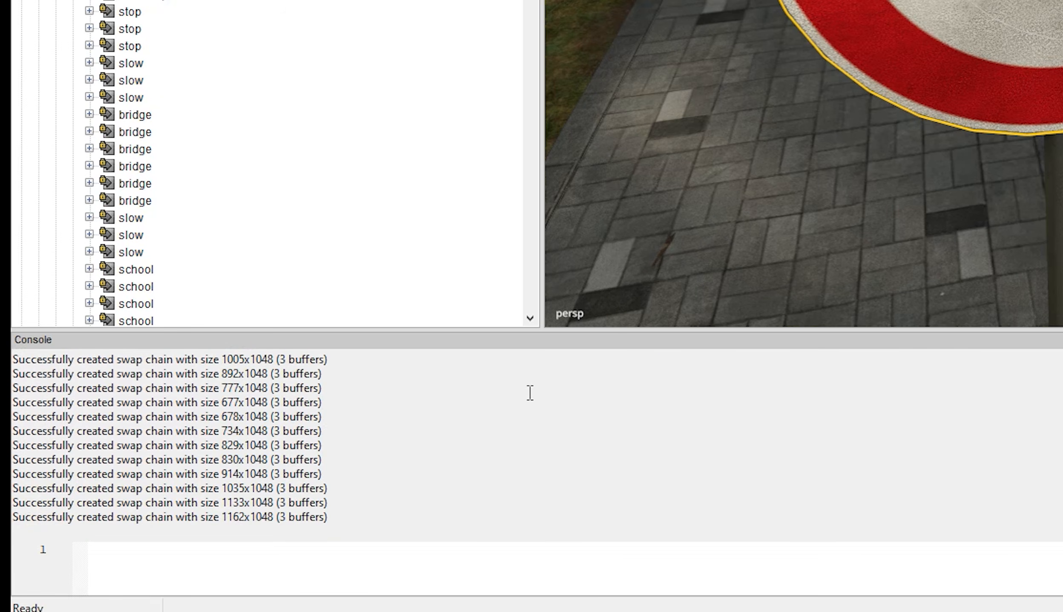
scroll(530, 392, "up", 10)
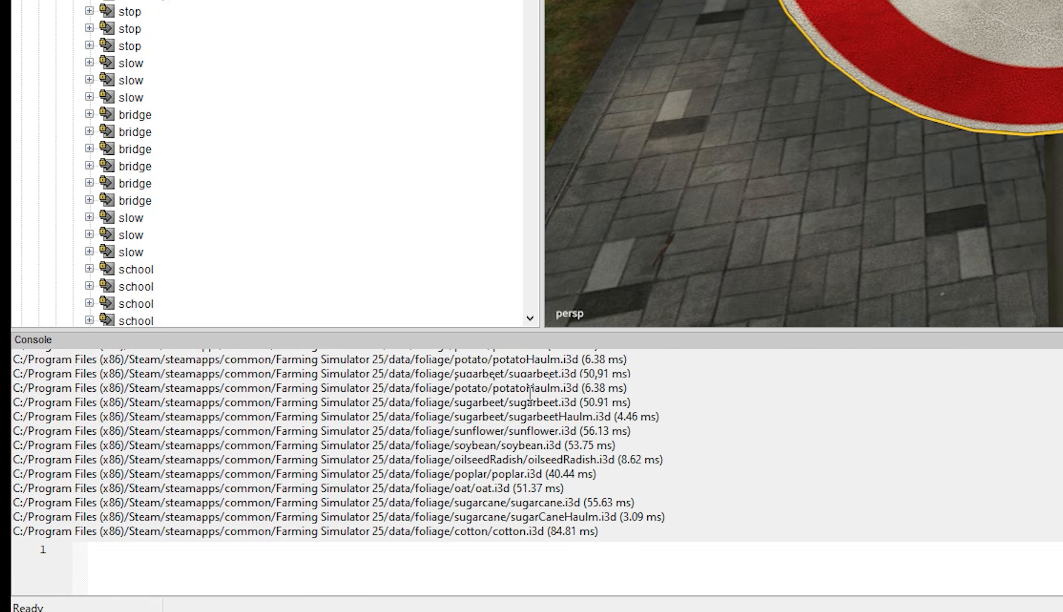
scroll(530, 392, "up", 4)
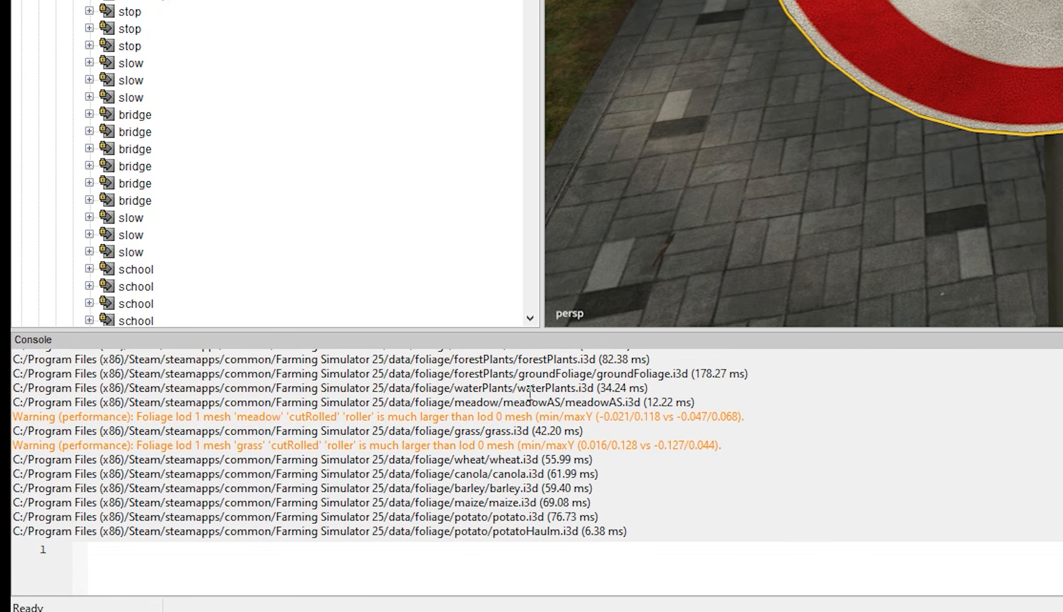
triple_click(250, 416)
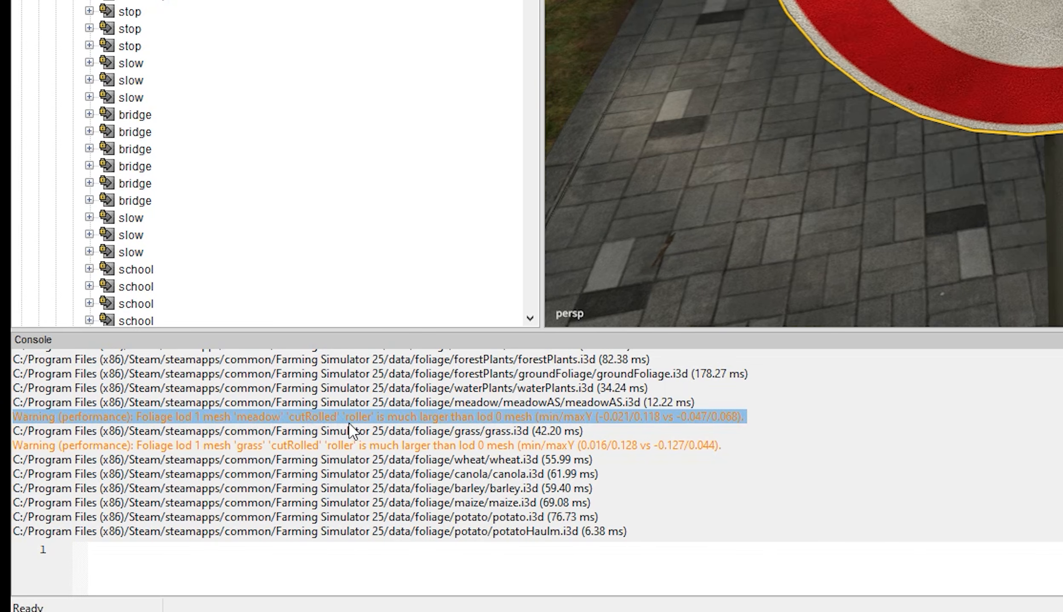
scroll(408, 420, "down", 9)
scroll(427, 402, "down", 5)
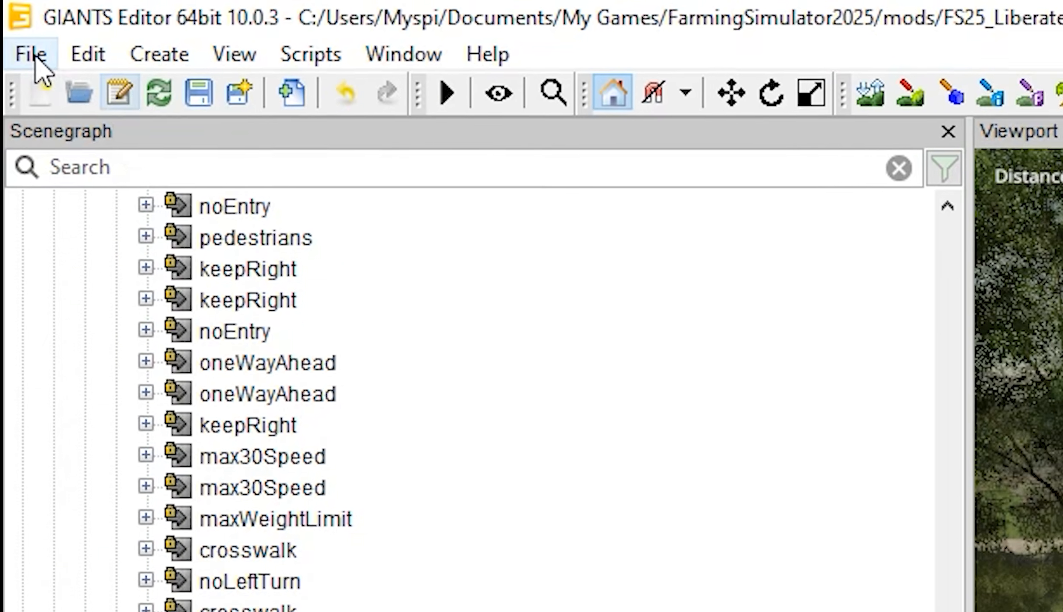
Open the editor preferences, inspect the external text editor path, and close the preferences again.
left_click(37, 65)
left_click(235, 471)
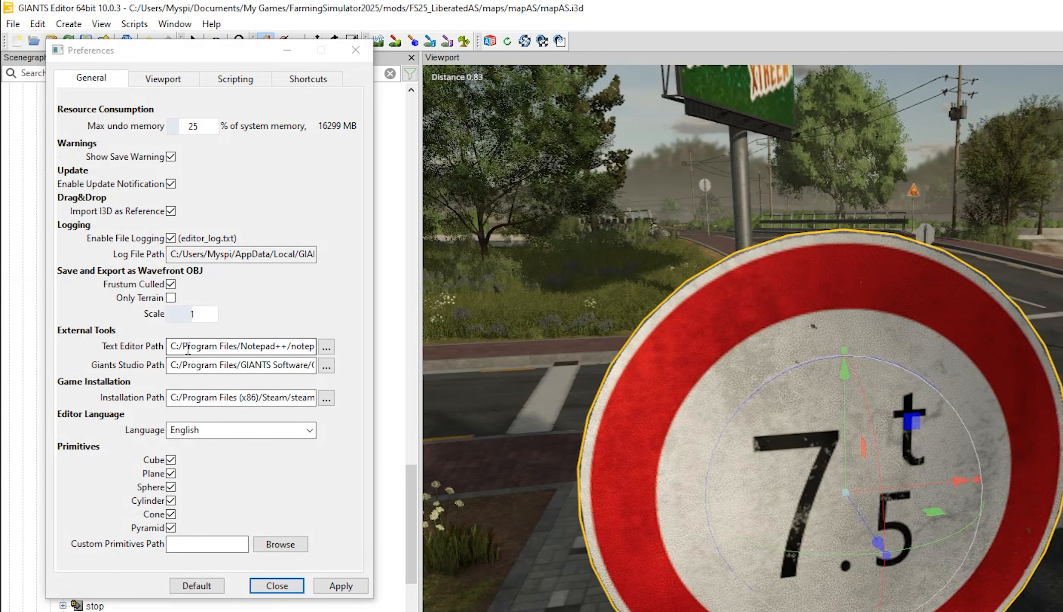
left_click_drag(188, 347, 325, 345)
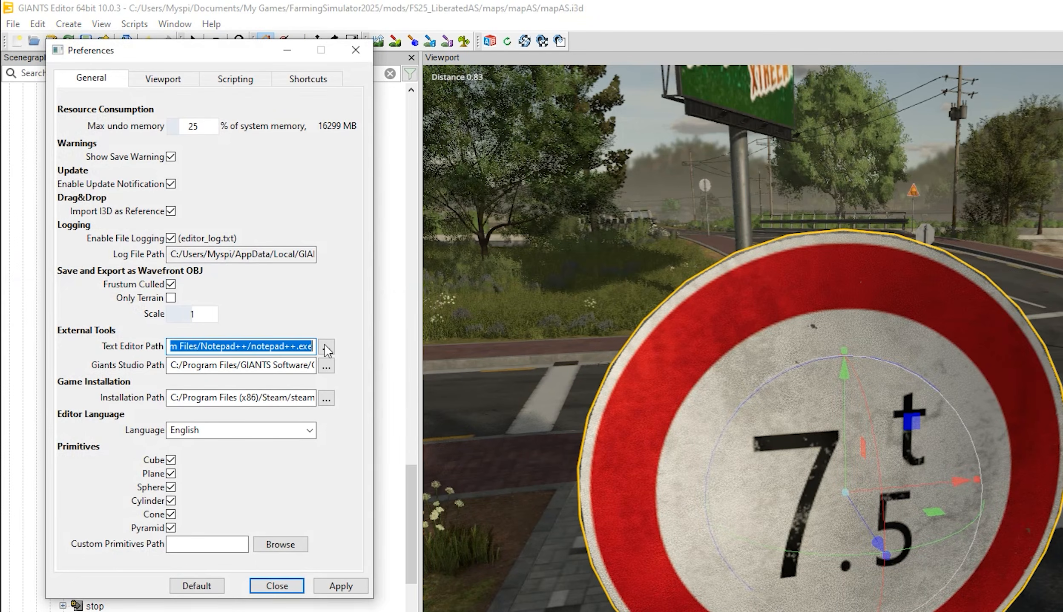
left_click(356, 49)
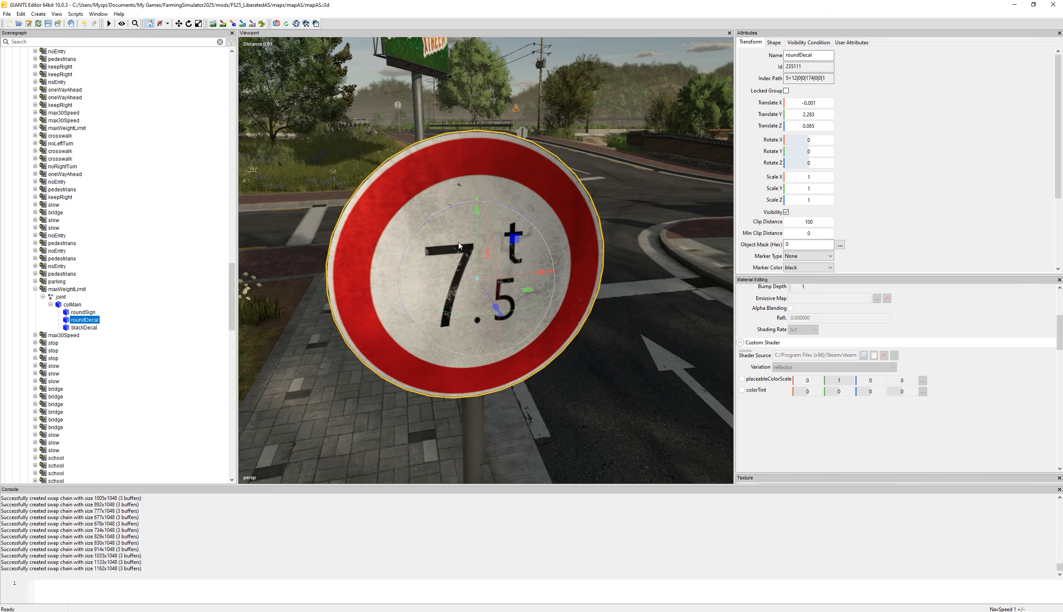
Select the sign's parent maxWeightLimit node and inspect the file name of its I3D reference again.
left_click_drag(459, 246, 479, 266, "alt")
left_click(54, 291)
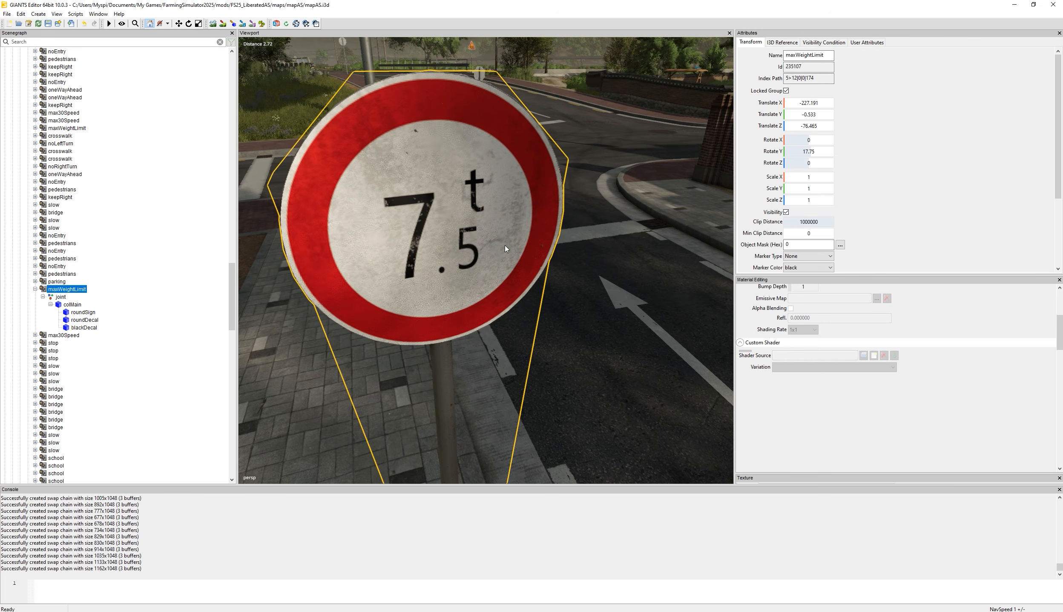
left_click(782, 43)
triple_click(818, 53)
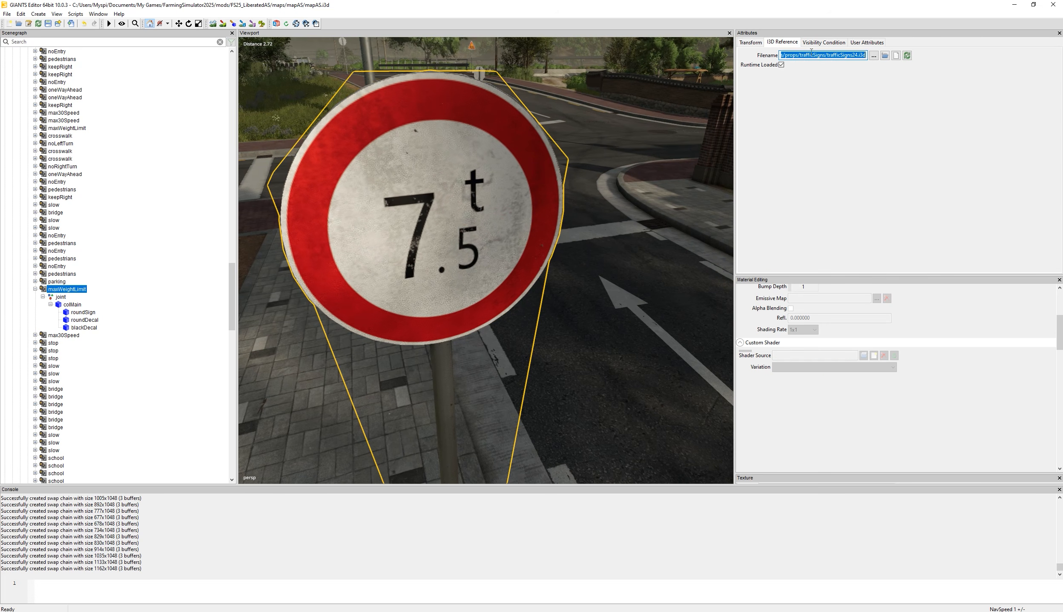
key("alt+Tab")
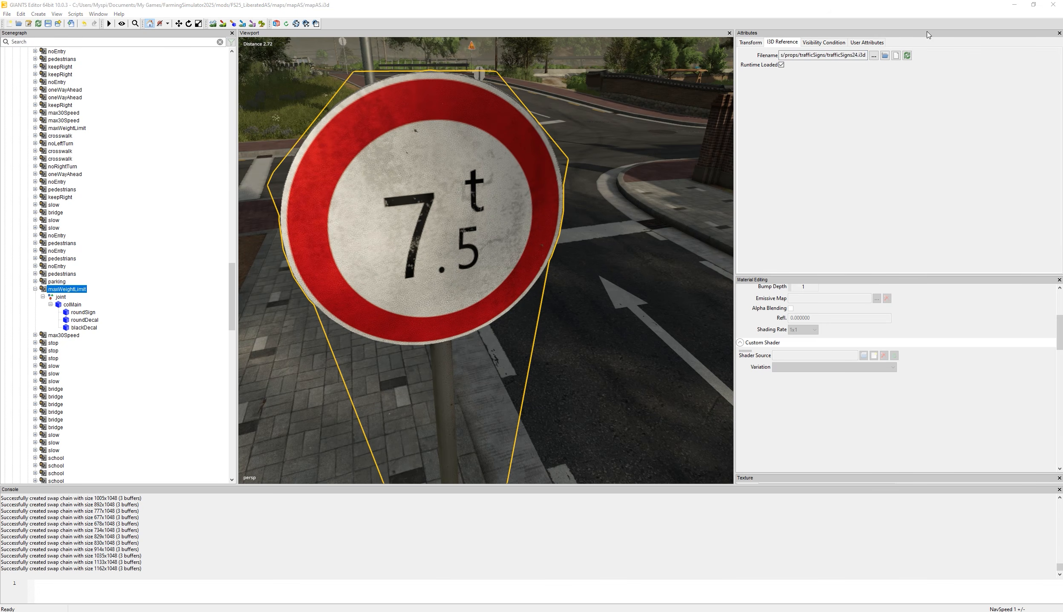
left_click_drag(685, 97, 423, 179)
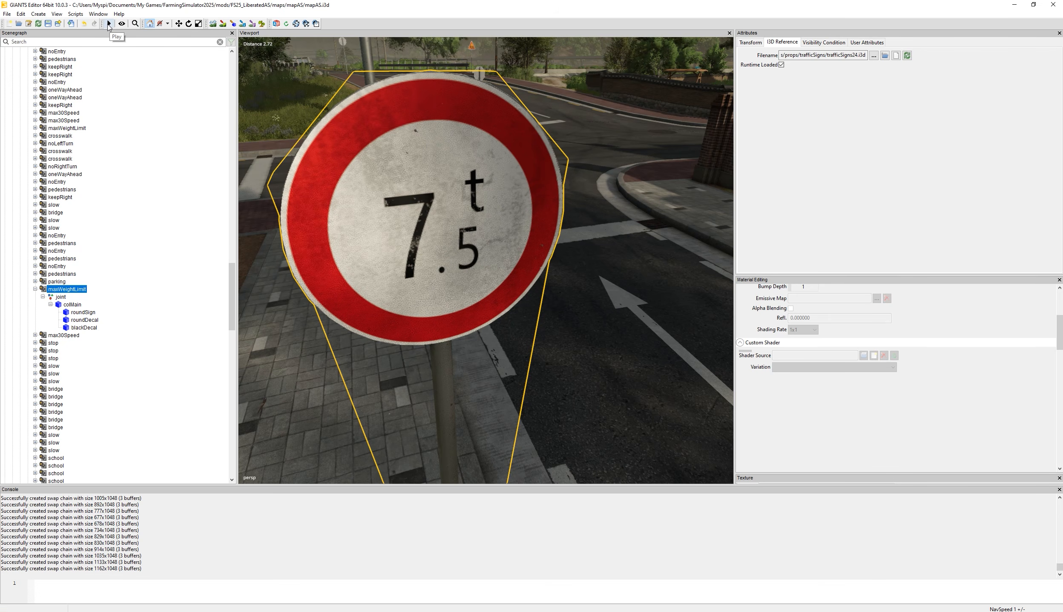
Walk down the street to the wrought-iron gate in First Person Mode, and inspect the gate with the Pixel Magnifier.
left_click_drag(514, 175, 490, 185, "alt")
scroll(465, 171, "down", 4)
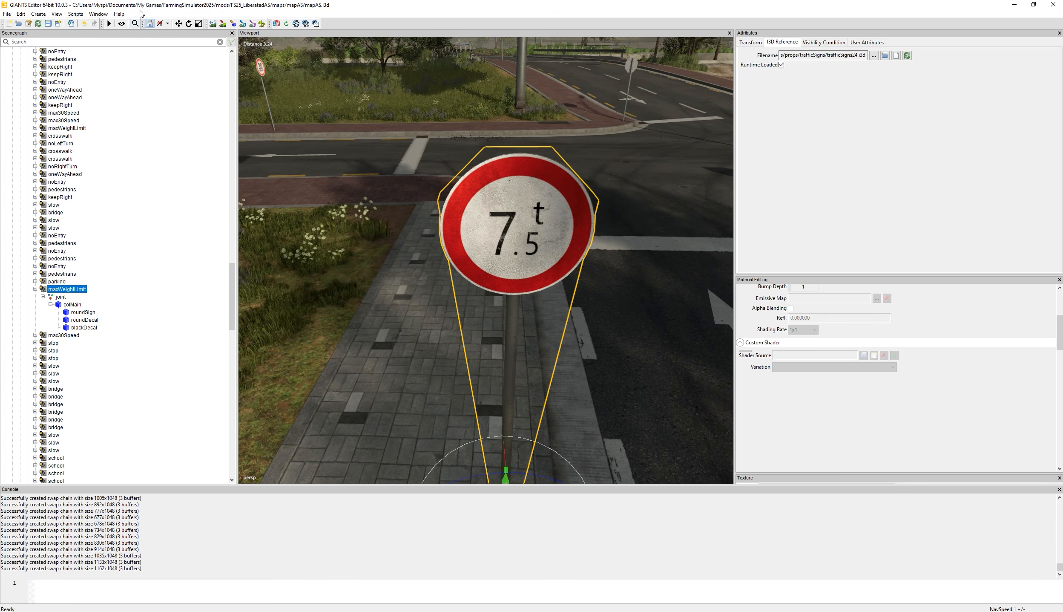
left_click_drag(401, 103, 519, 107, "alt")
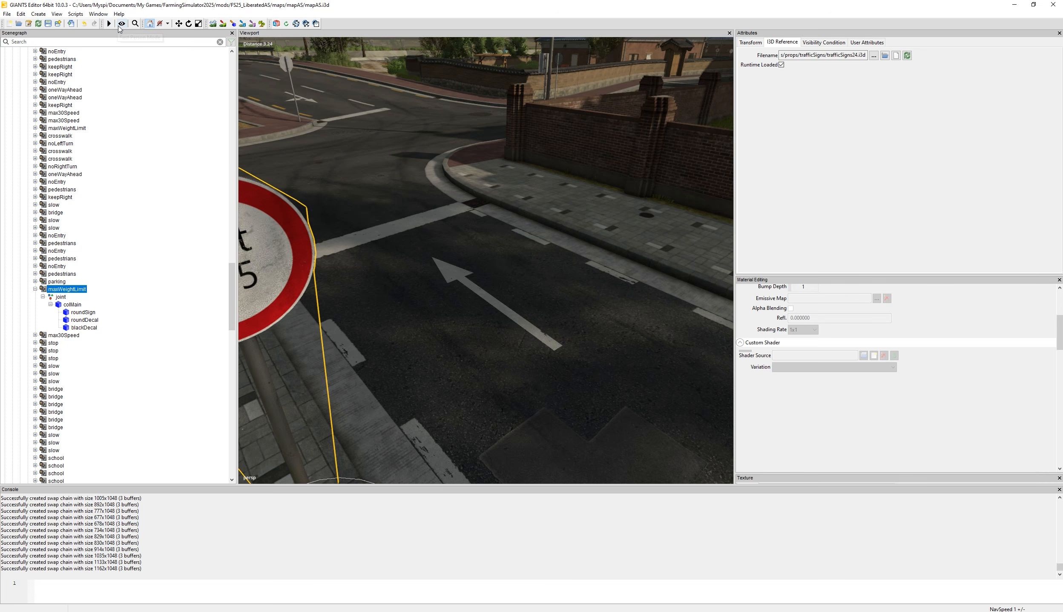
left_click(122, 23)
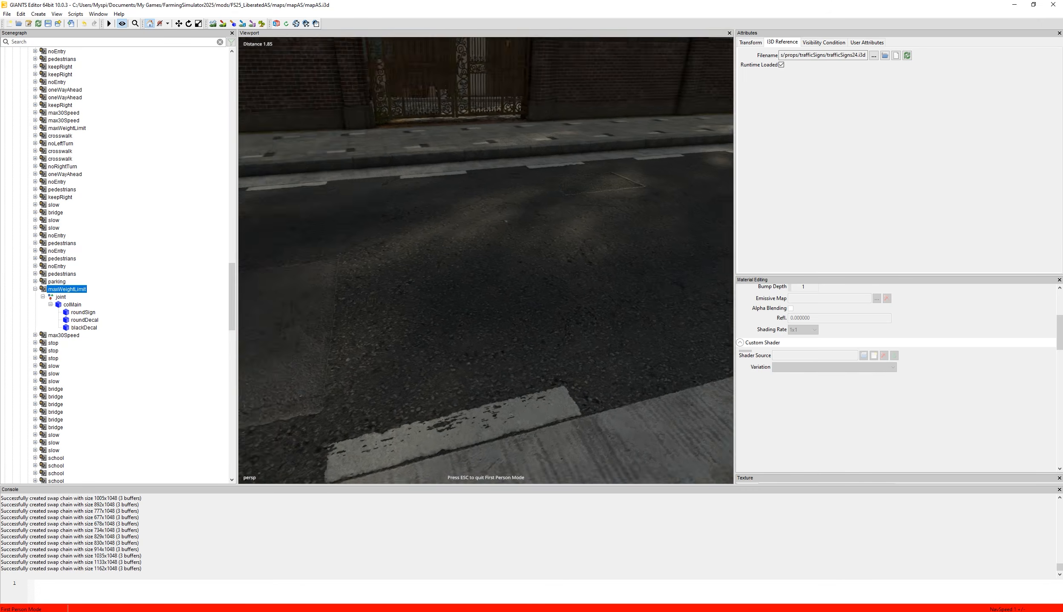
key("w")
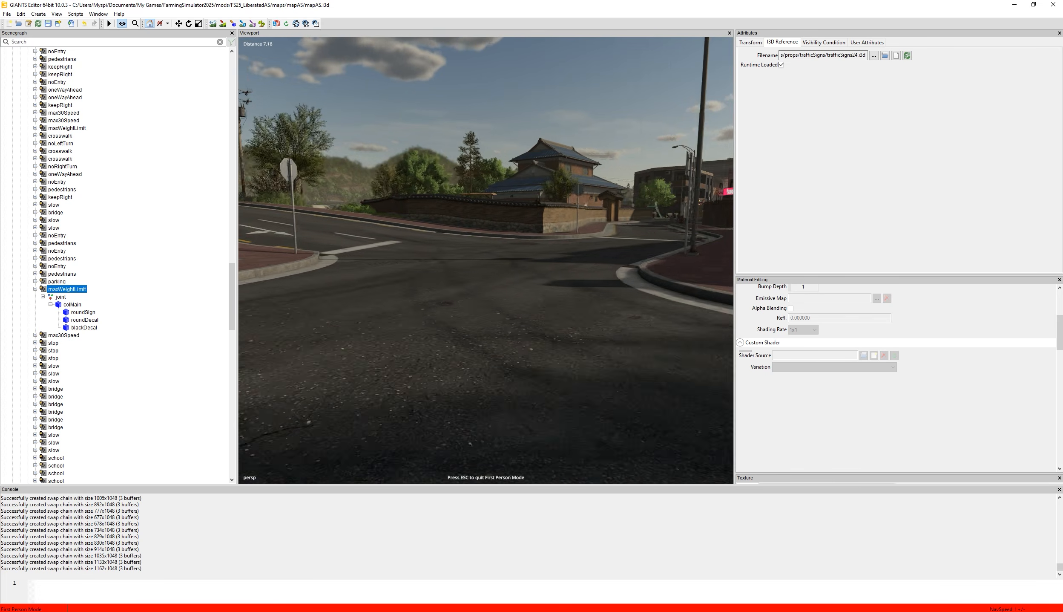
key("w")
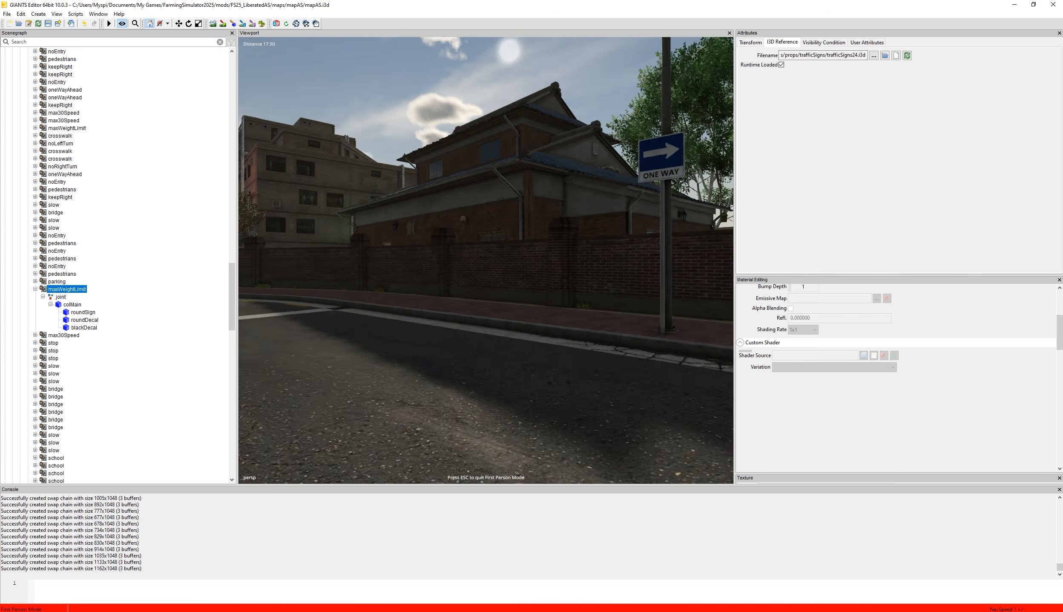
key("w")
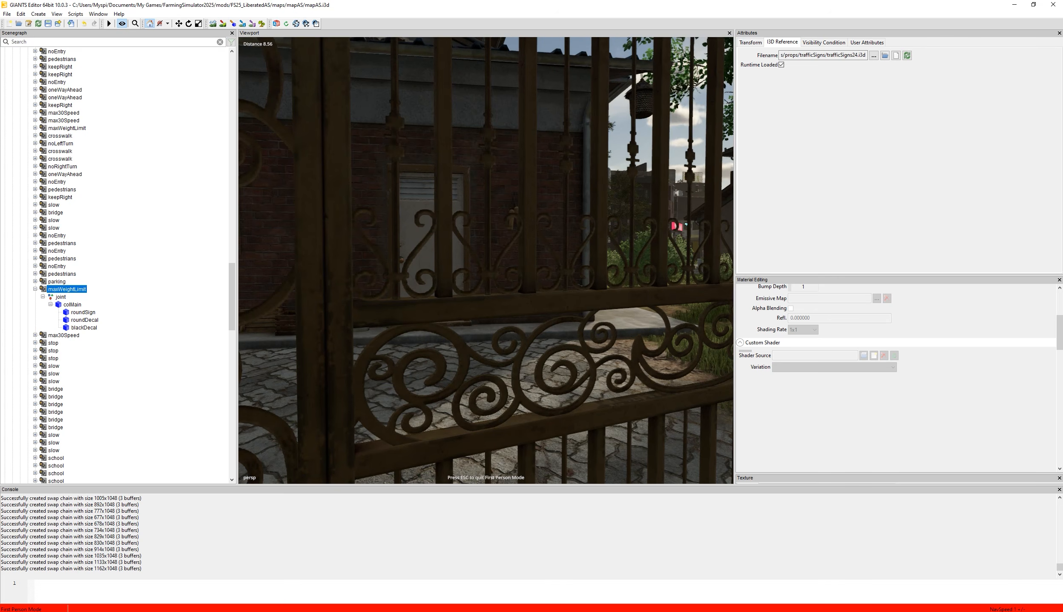
key("s")
key("Escape")
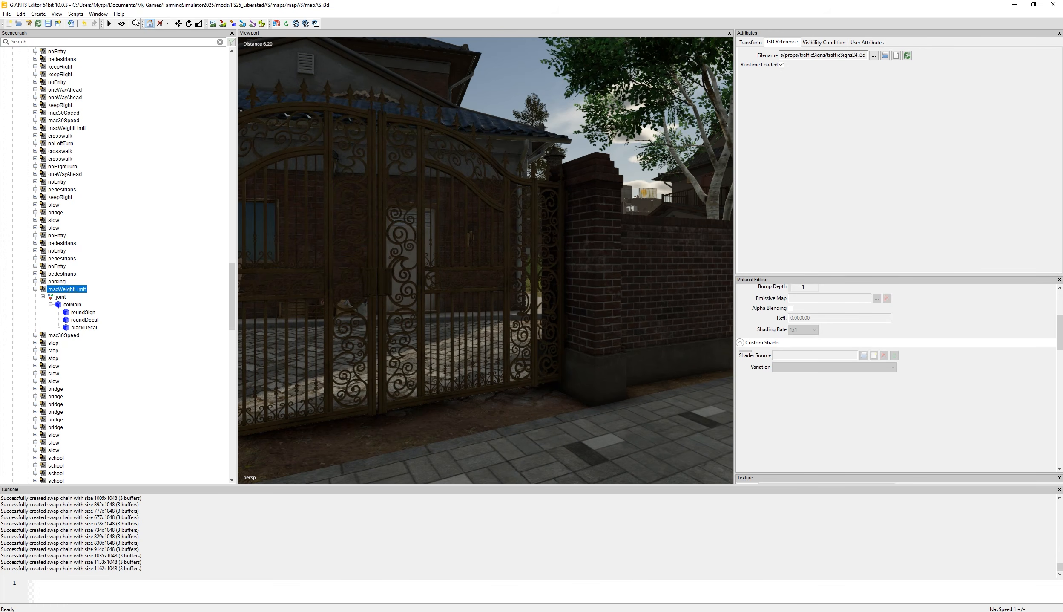
left_click(134, 24)
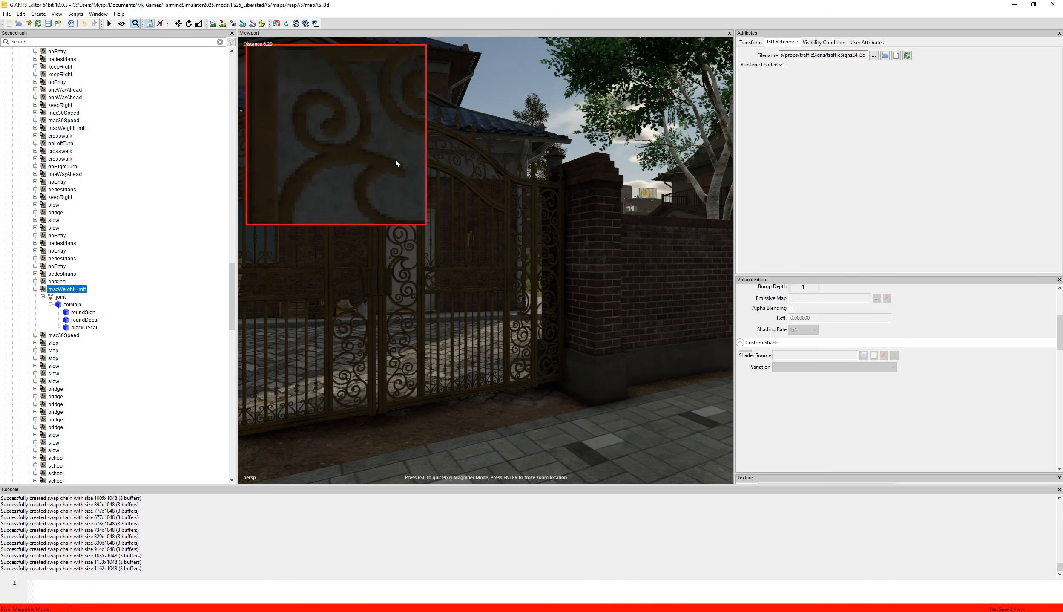
left_click(138, 25)
Focus on the maxWeightLimit sign, rotate it about its vertical Y axis to about 53.2 degrees, and check its transform values.
key("f")
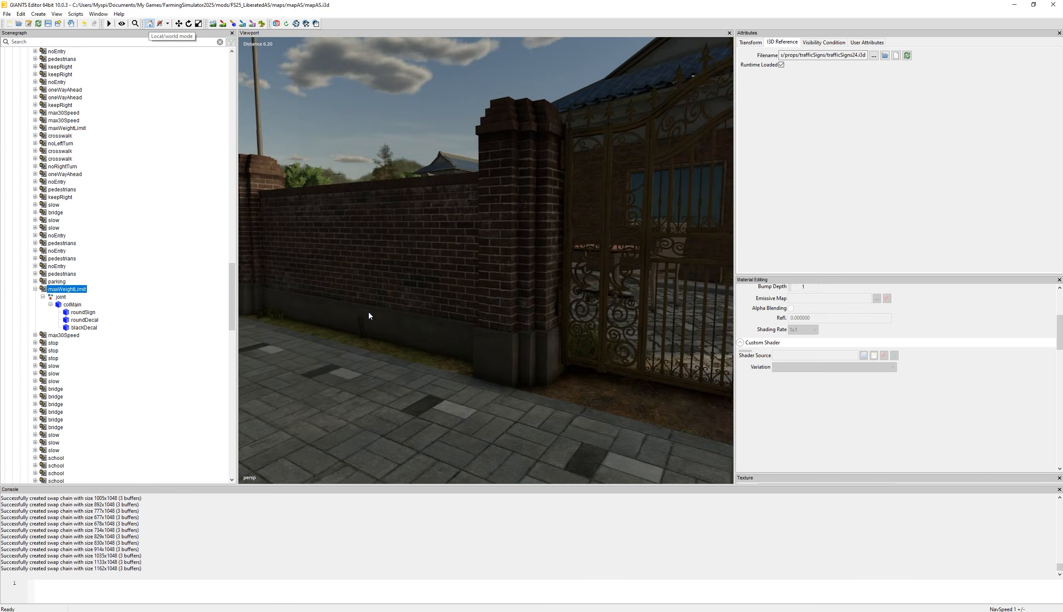
scroll(453, 308, "up", 10)
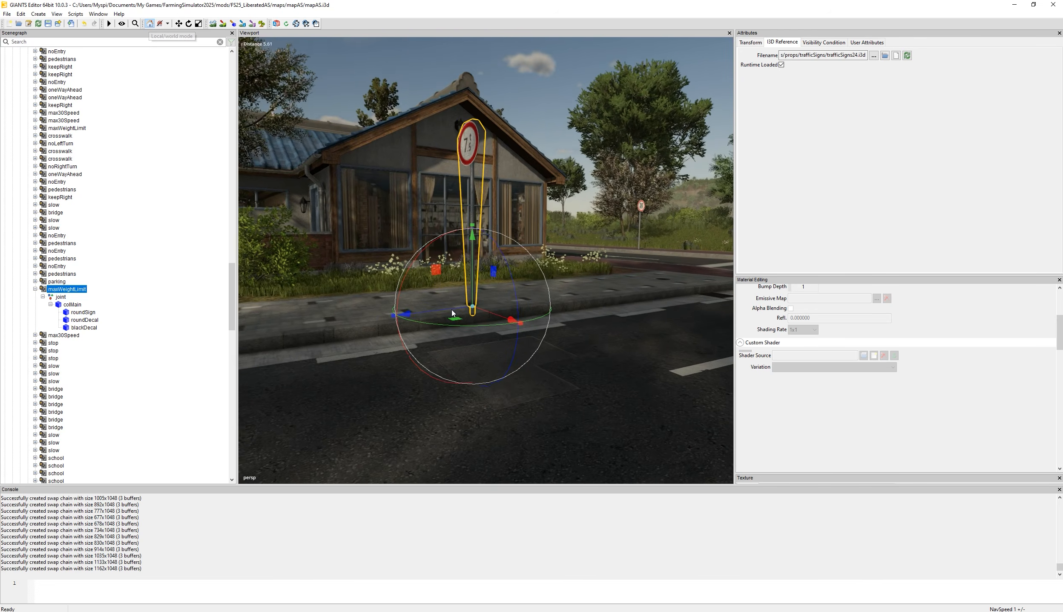
scroll(460, 352, "down", 5)
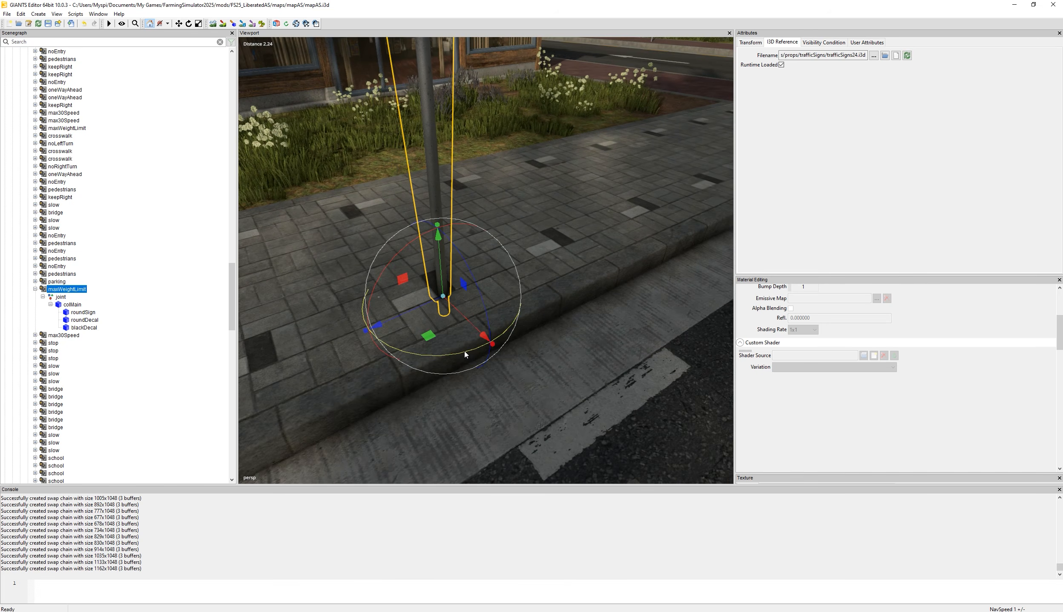
left_click(149, 24)
left_click_drag(443, 354, 493, 335)
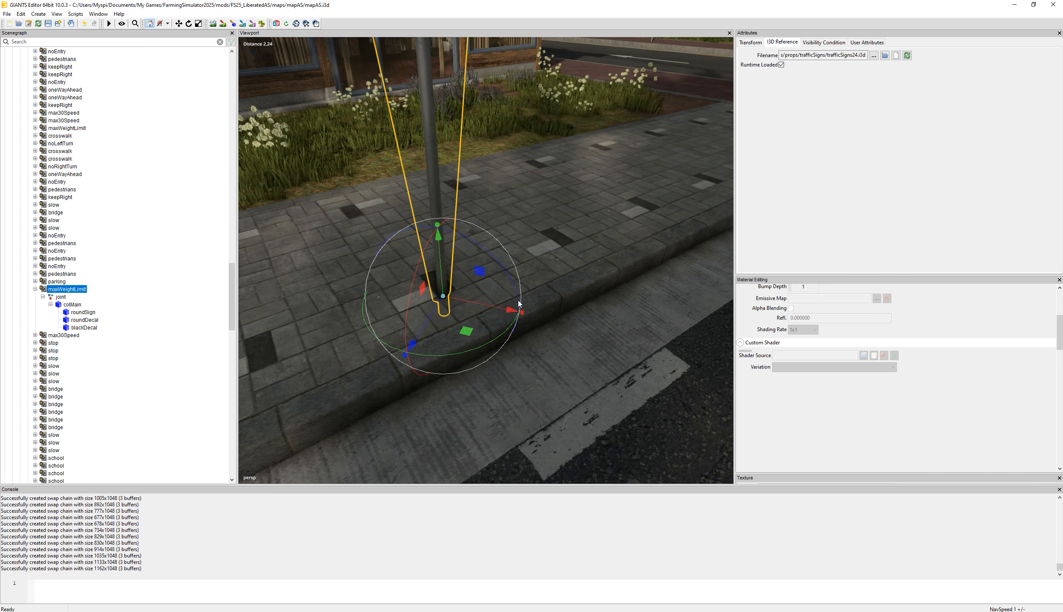
left_click_drag(519, 304, 525, 258, "alt")
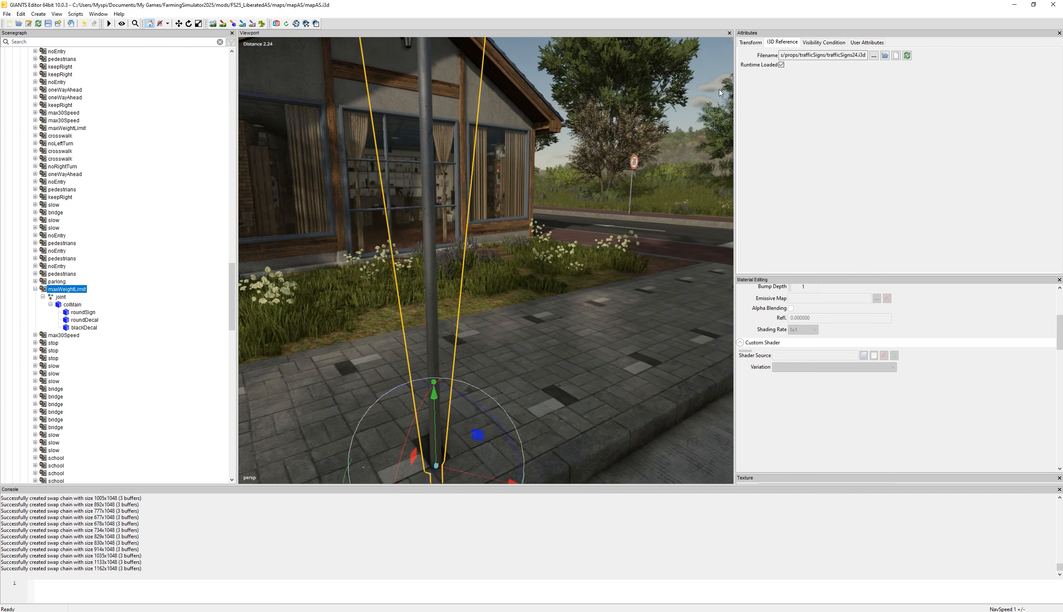
left_click(750, 43)
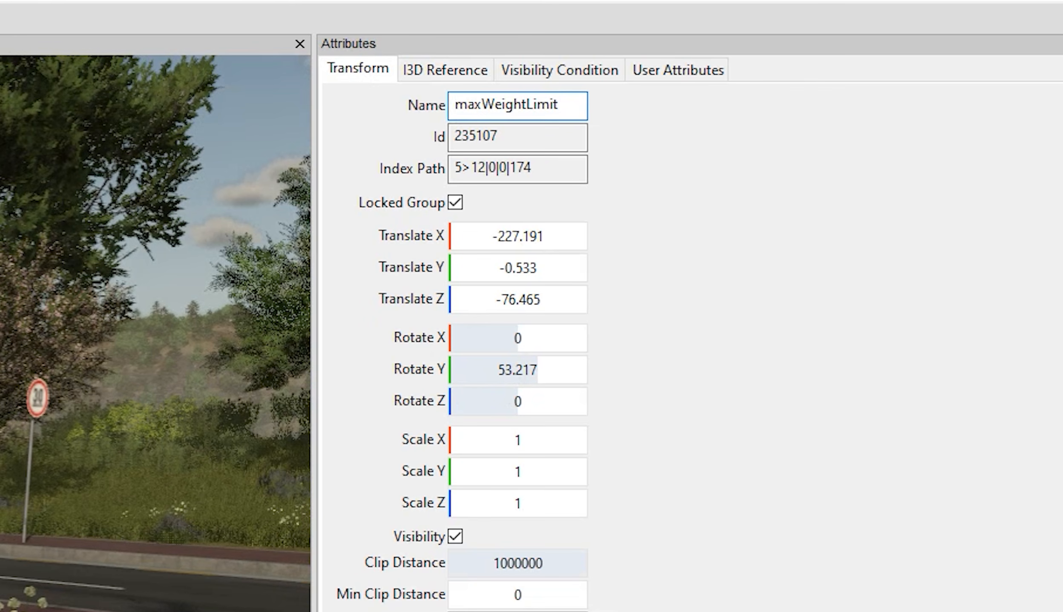
left_click_drag(155, 272, 158, 384, "alt")
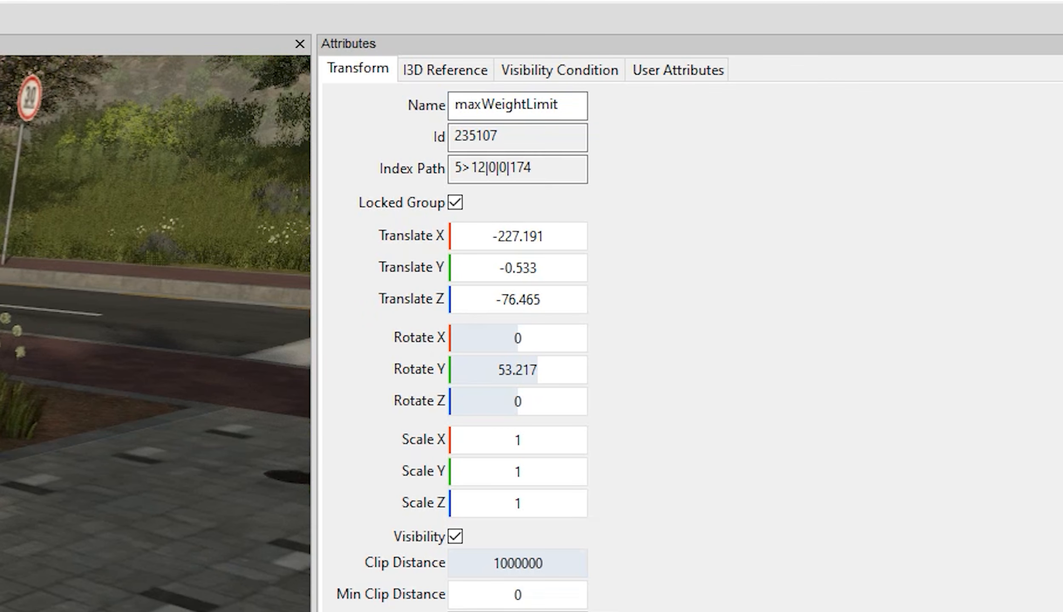
key("ctrl+z")
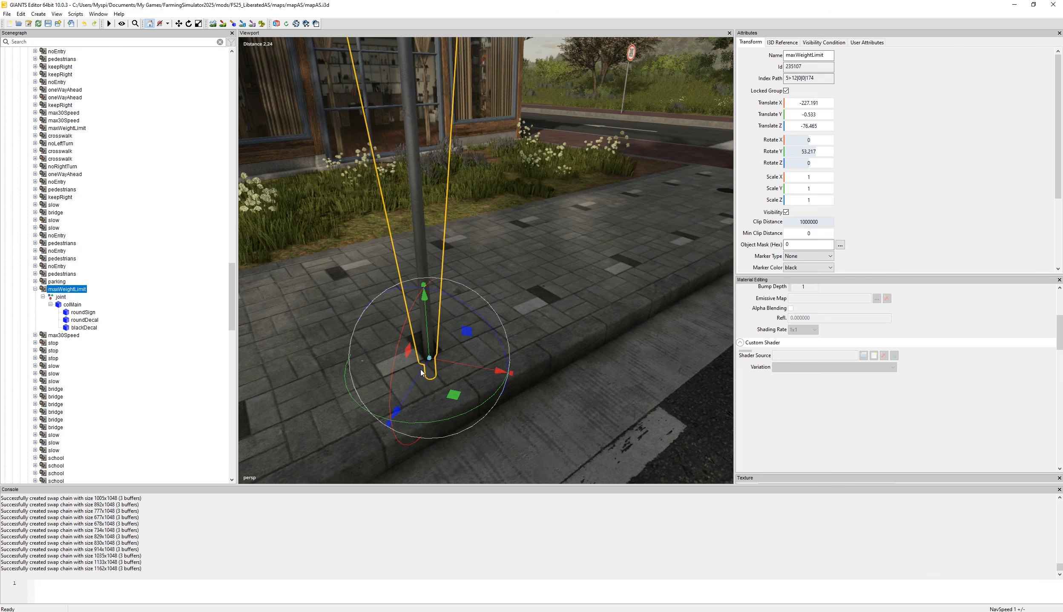
Try moving the sign along the world Z axis and along its own local Z axis, and undo both moves.
left_click(150, 25)
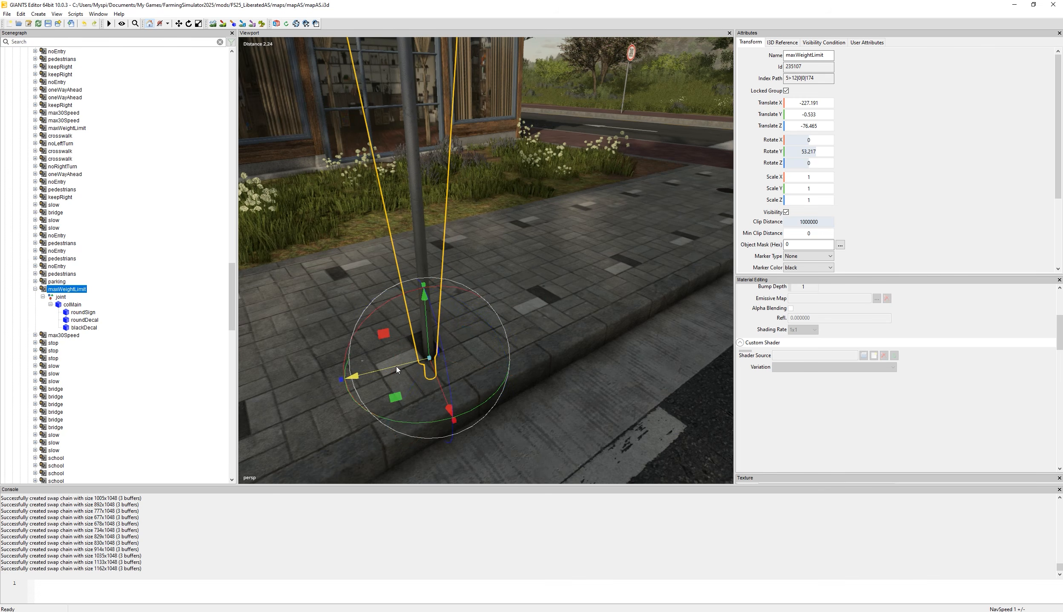
left_click_drag(425, 403, 472, 332)
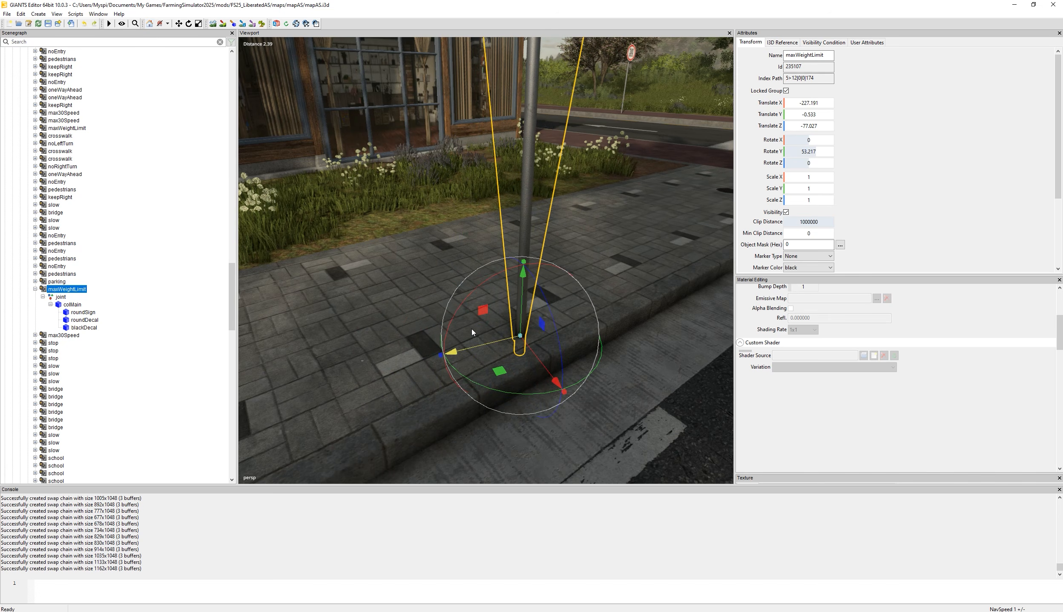
left_click(152, 25)
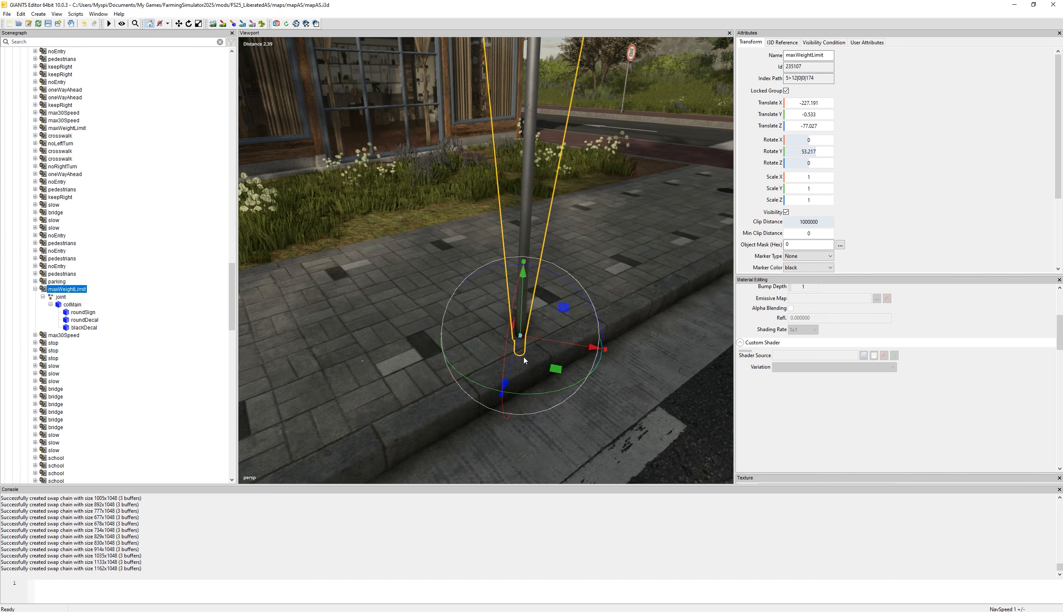
left_click_drag(524, 355, 554, 291)
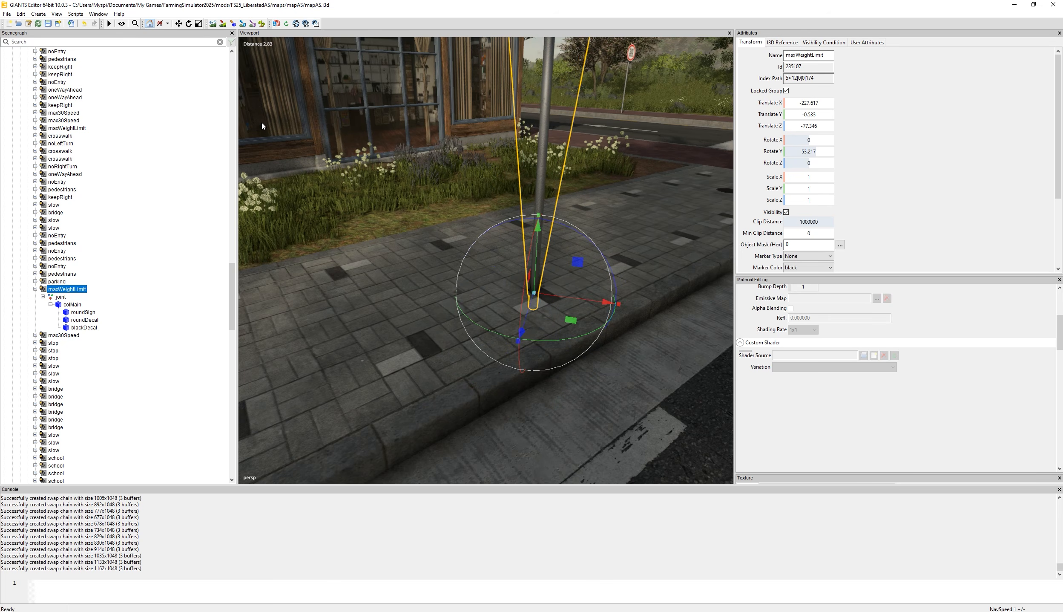
key("ctrl+z")
key("ctrl+z")
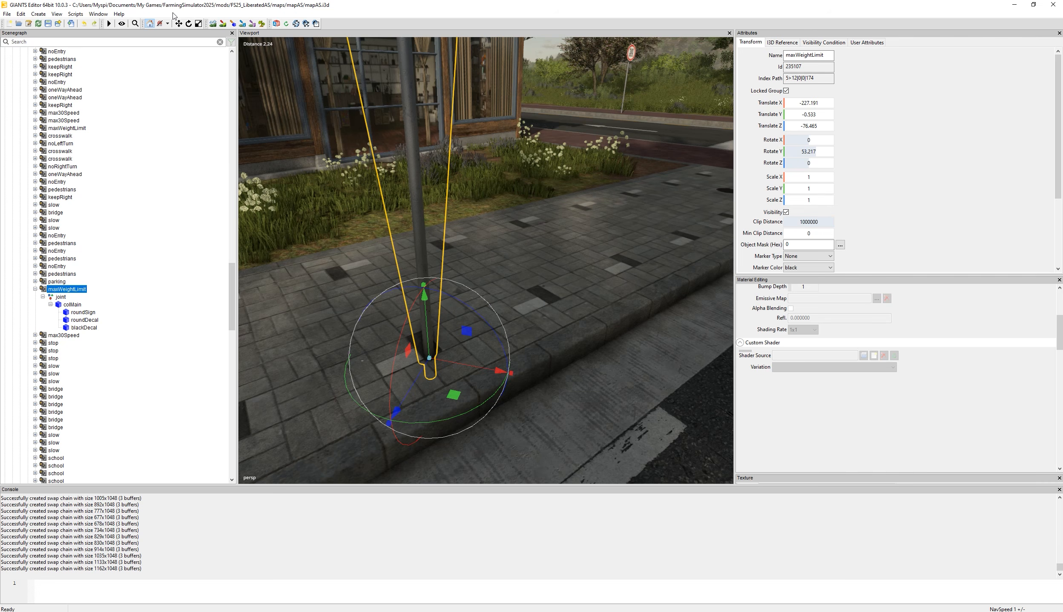
left_click(150, 24)
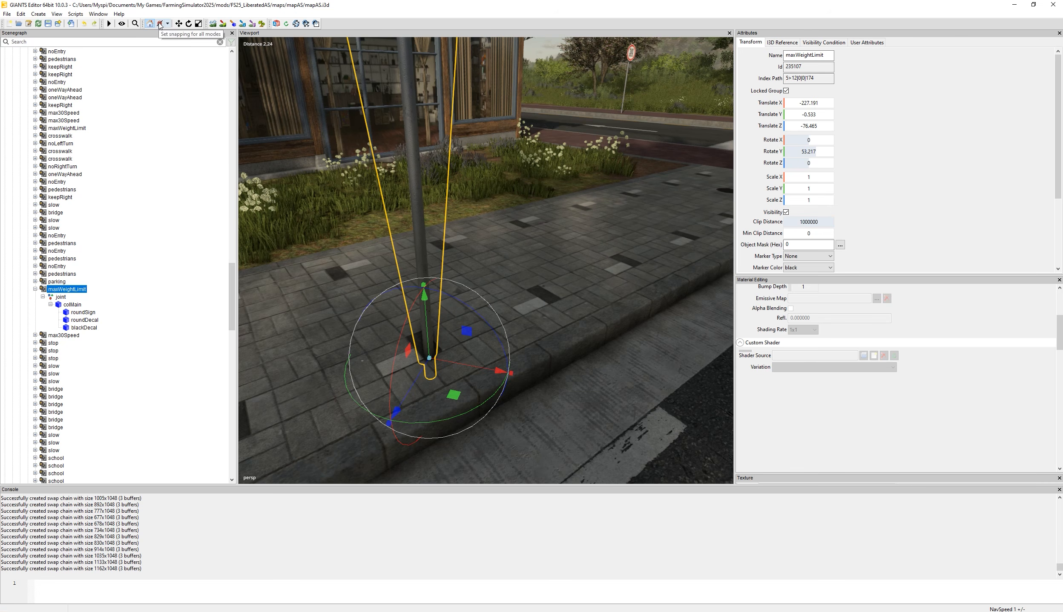
Check the snapping increments, toggle snapping for all transform modes, and switch the gizmo between local and world axes.
left_click(167, 25)
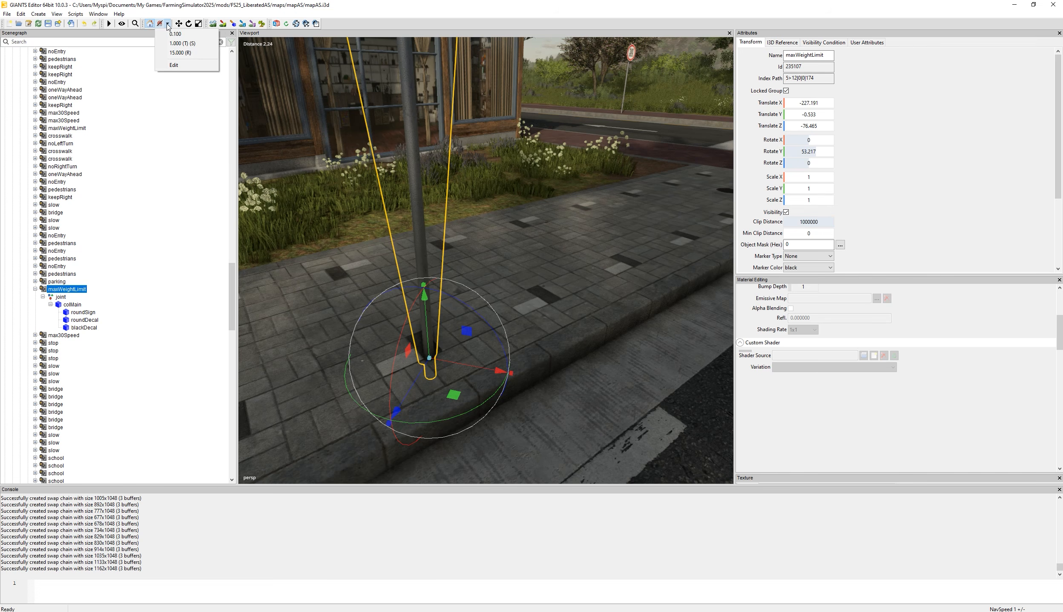
left_click(162, 25)
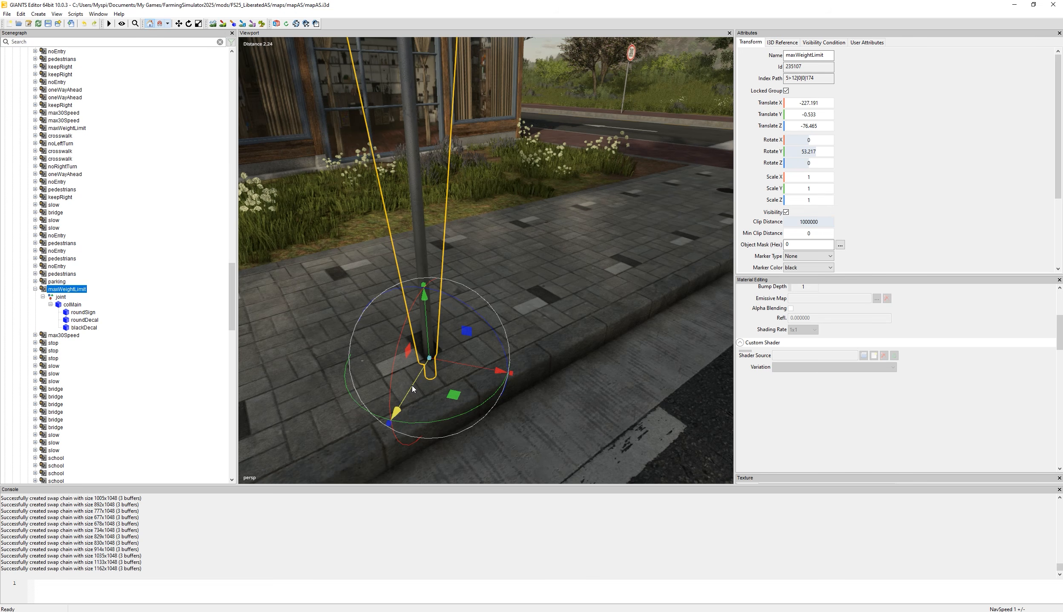
left_click_drag(610, 181, 472, 298)
left_click(153, 23)
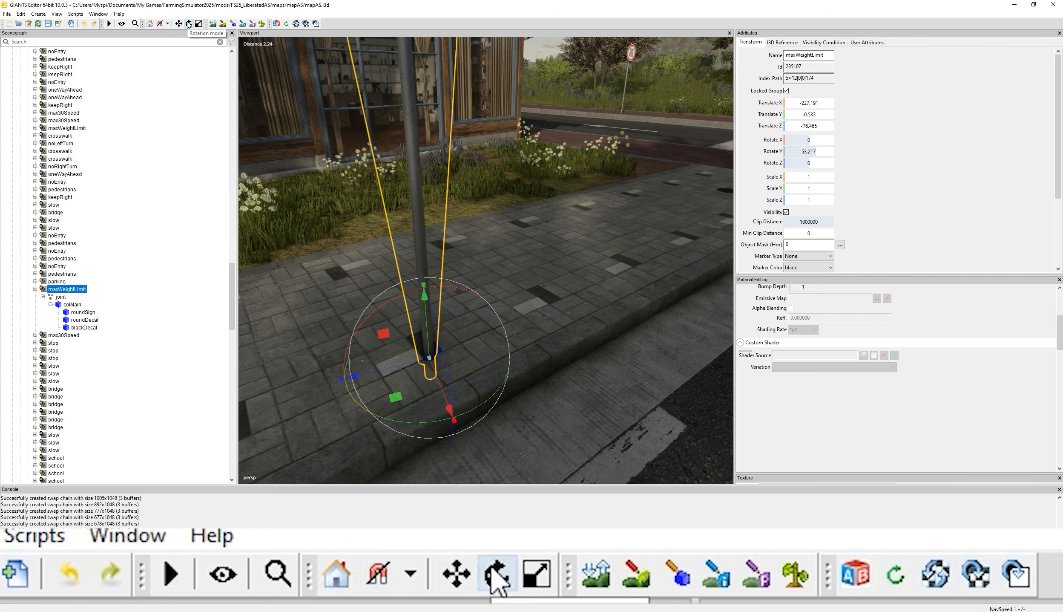
Show the scale, rotation and move gizmos individually on the maxWeightLimit sign, and return to the combined transform gizmo.
left_click(198, 24)
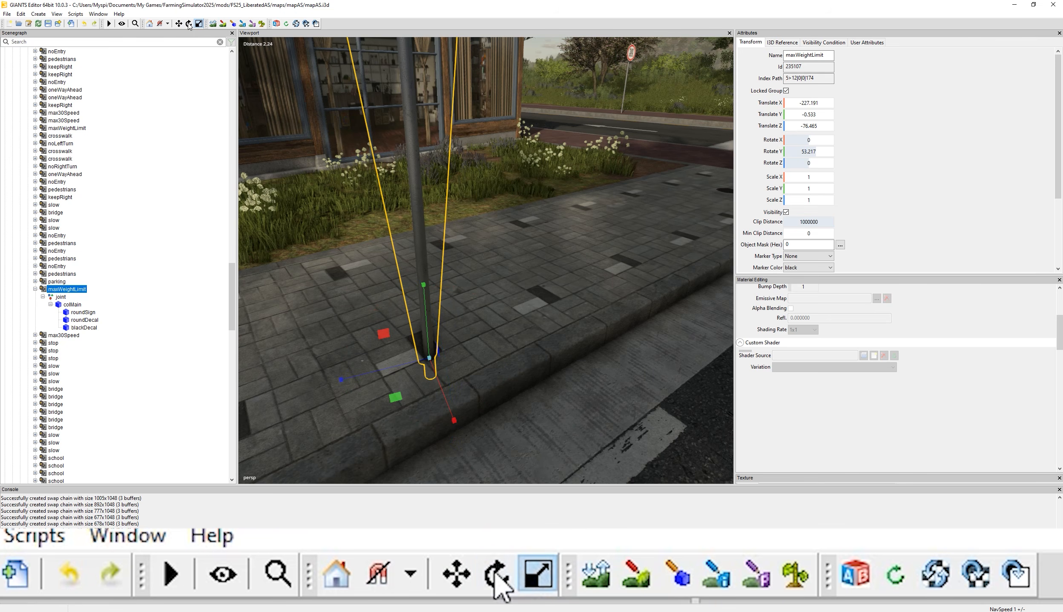
left_click(189, 24)
left_click(178, 24)
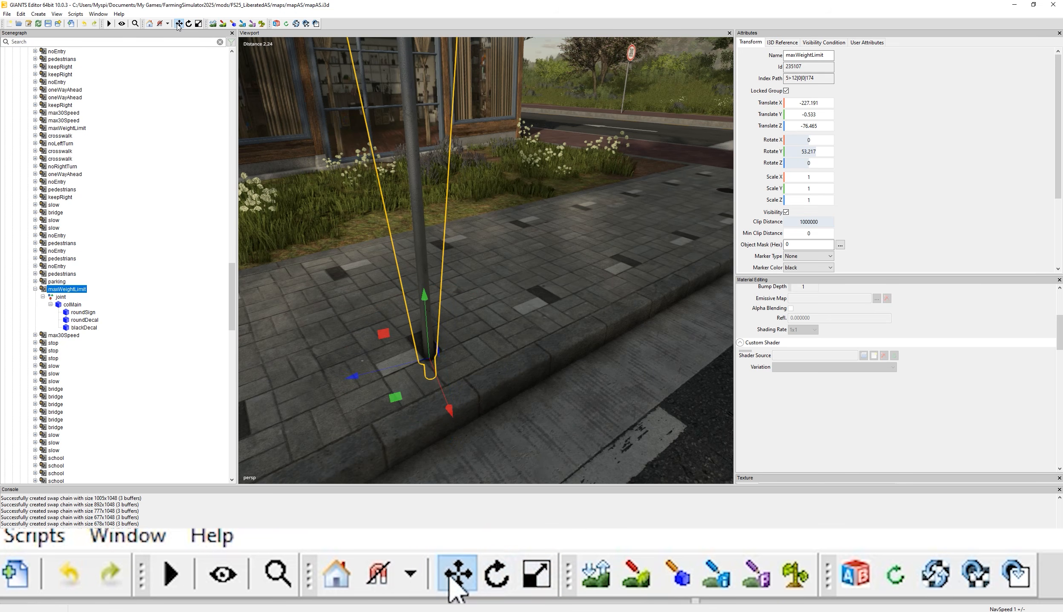
left_click(180, 24)
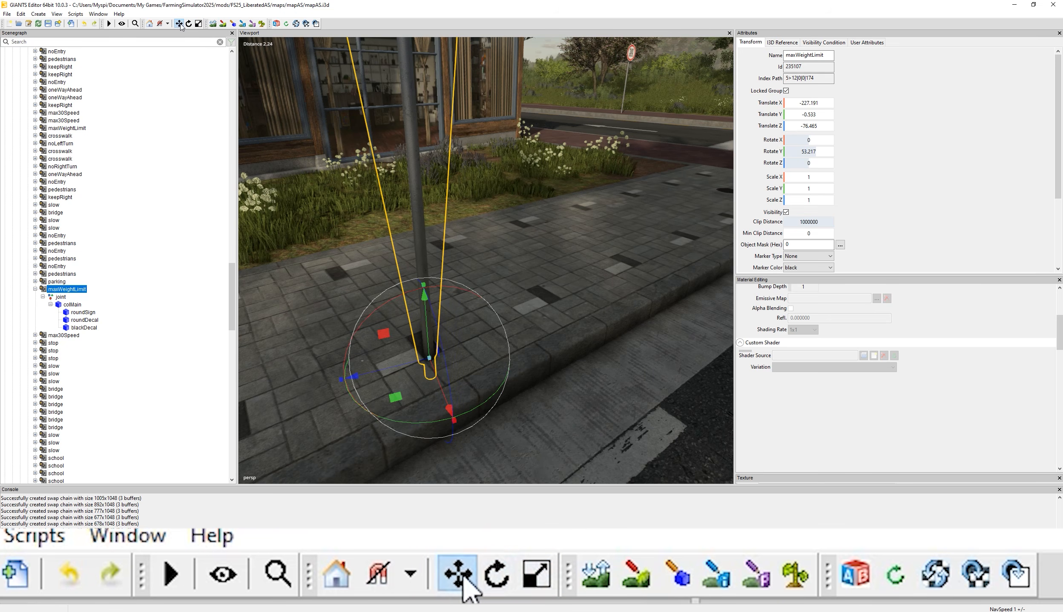
left_click(188, 24)
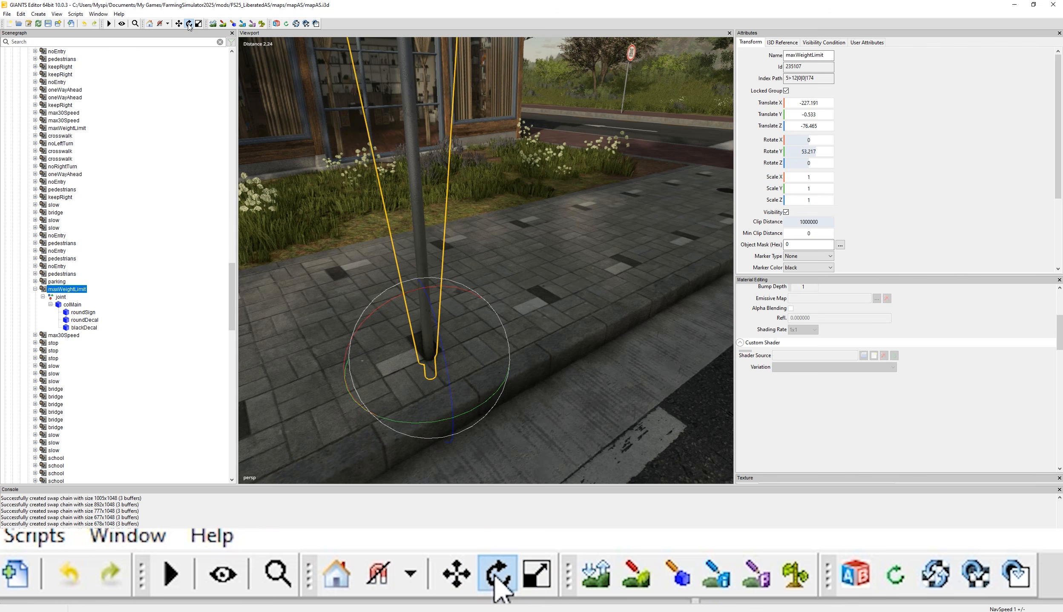
left_click(199, 24)
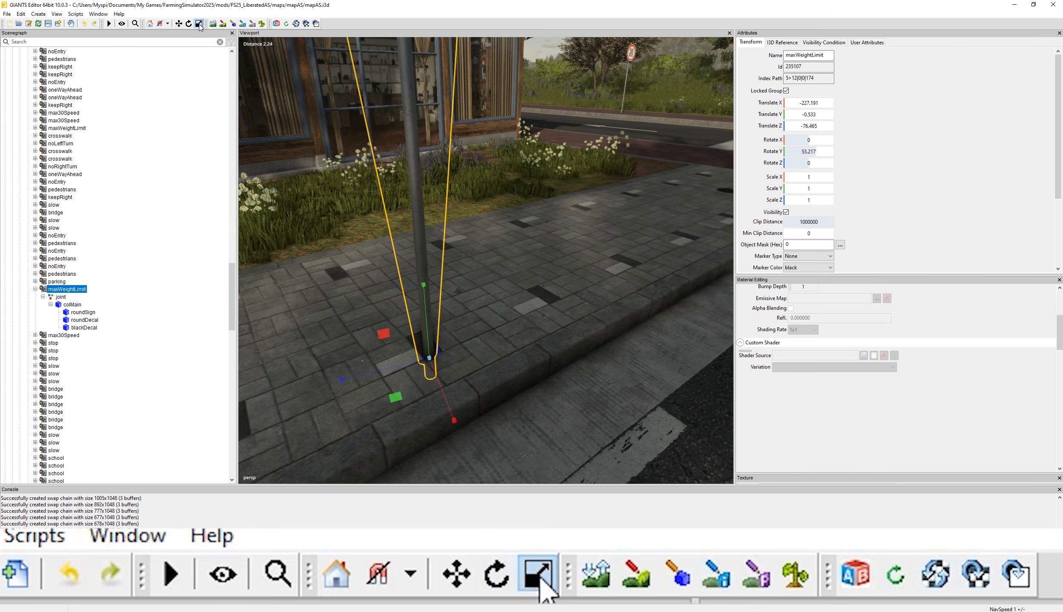
left_click(199, 24)
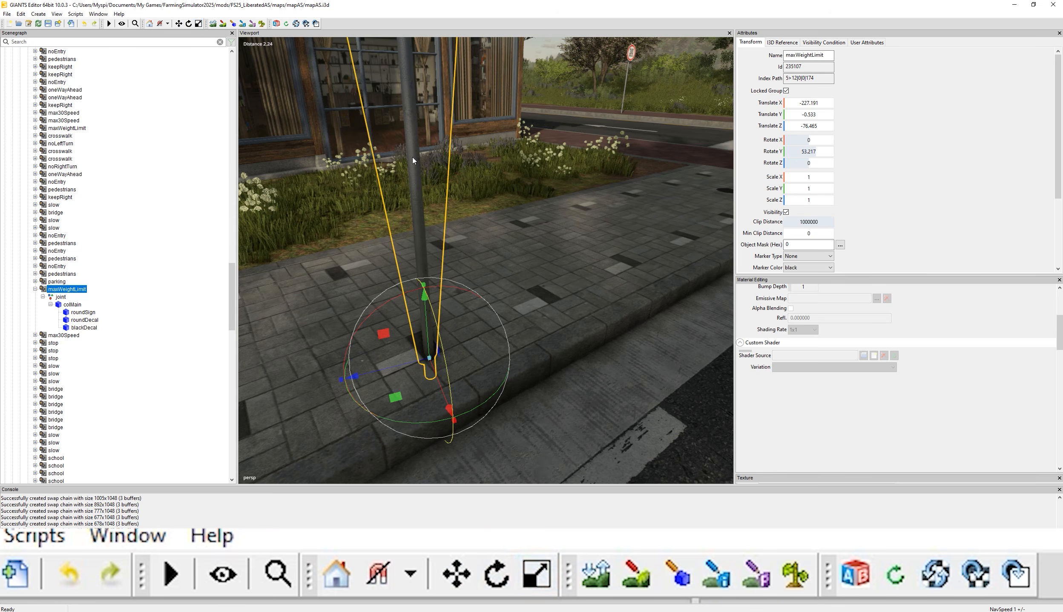
Fly away from the maxWeightLimit sign and raise the navigation speed to 9.
left_click_drag(420, 202, 356, 155, "alt")
scroll(463, 233, "down", 10)
scroll(492, 169, "up", 2)
scroll(512, 164, "up", 3)
scroll(540, 155, "up", 4)
scroll(346, 153, "up", 2)
scroll(356, 155, "up", 5)
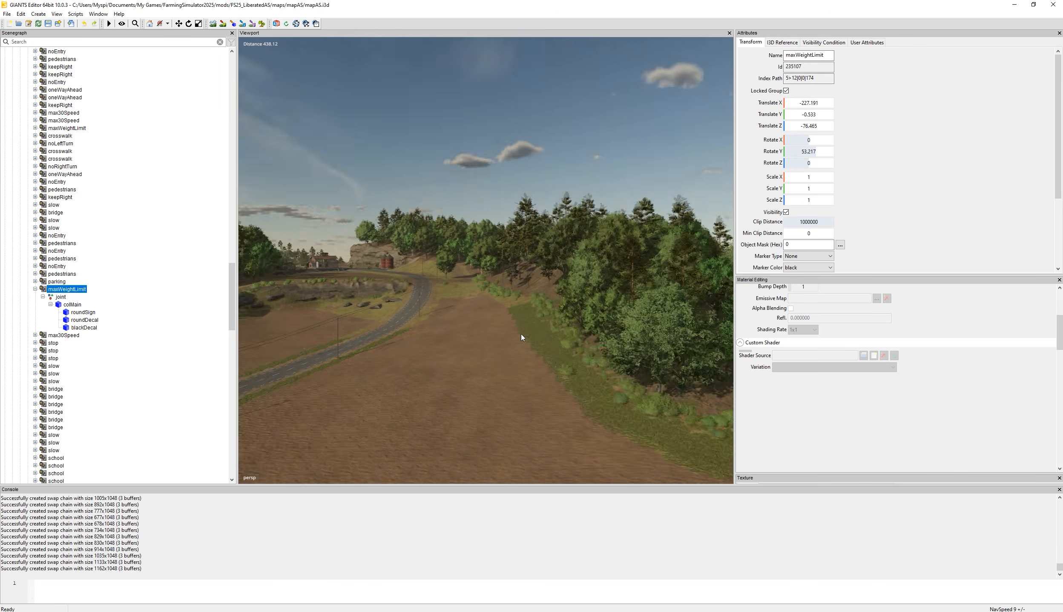
Fly over the map at navigation speed 14 to the open grassy area between the road and the brown field.
left_click_drag(521, 334, 233, 338, "alt")
key("w")
right_click_drag(233, 337, 749, 330)
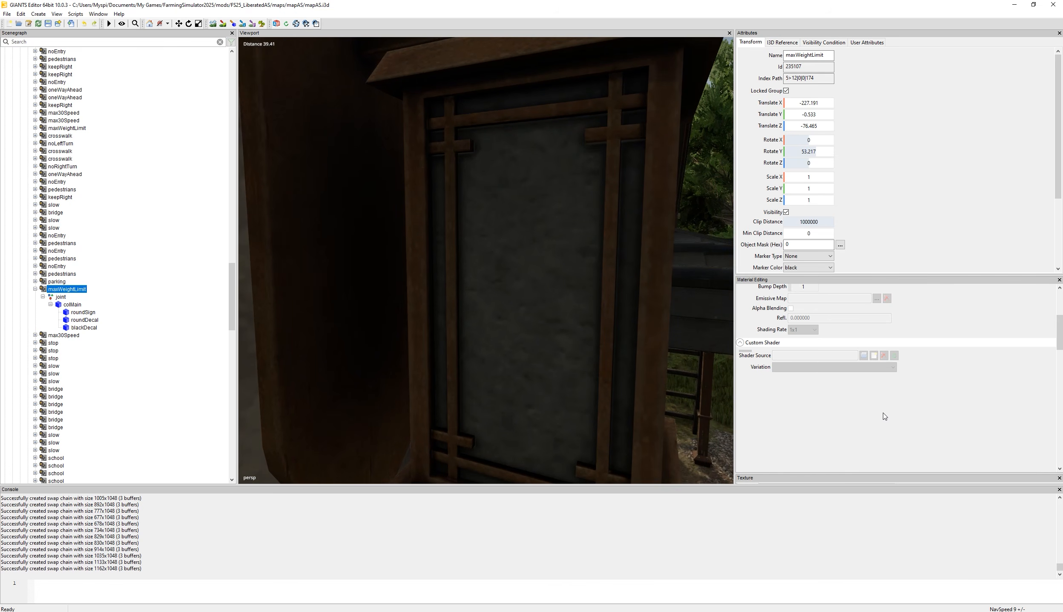
right_click_drag(555, 353, 446, 359)
right_click_drag(609, 160, 197, 123)
key("w")
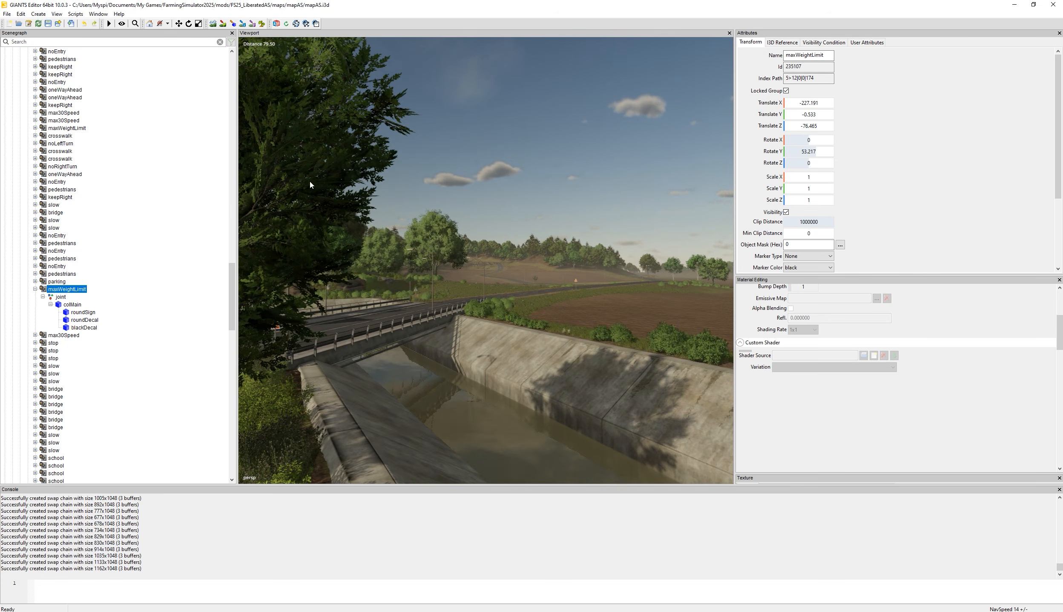
key("w")
mouse_move(436, 266)
right_mouse_down()
mouse_move(435, 251)
mouse_move(454, 386)
mouse_move(477, 367)
mouse_move(450, 312)
mouse_move(449, 327)
mouse_move(481, 315)
right_mouse_up()
key("w")
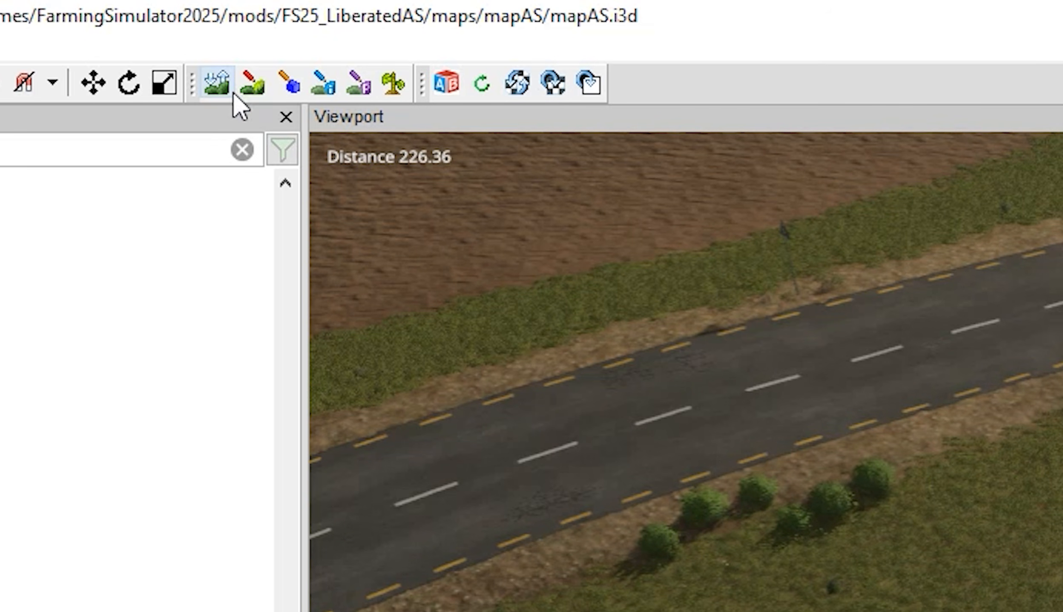
Activate terrain sculpt mode, enlarge the panel with the Height brush settings, and check which Terrain Editing panels are available.
left_click(218, 89)
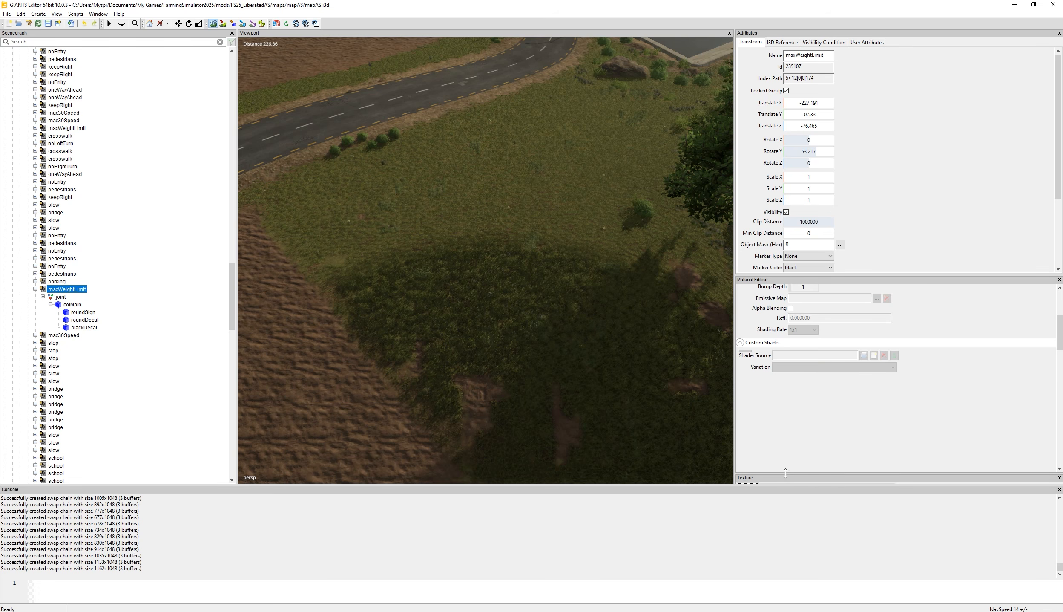
left_click_drag(785, 473, 791, 307)
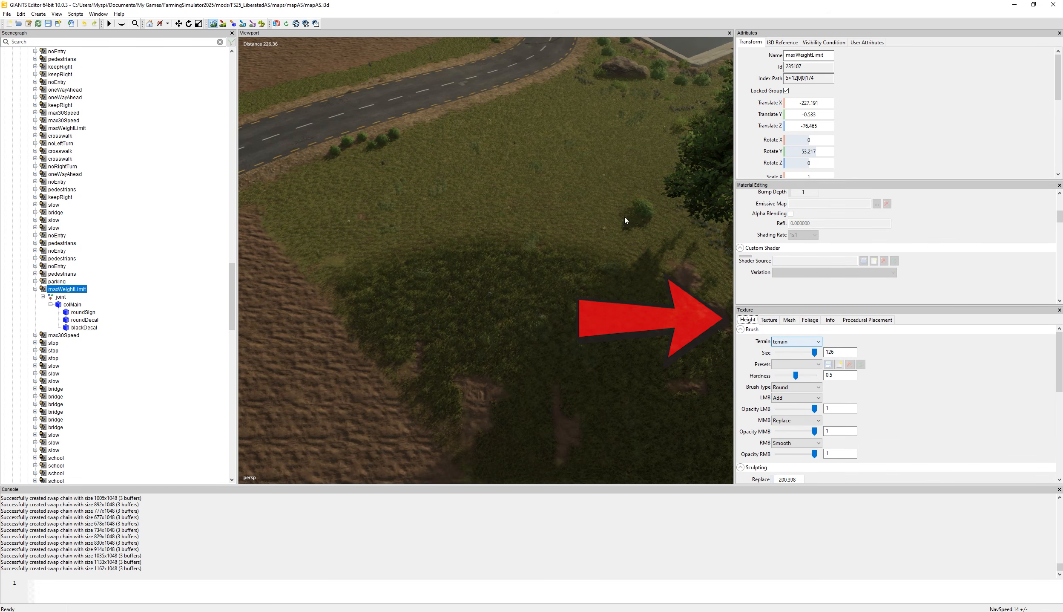
left_click(99, 15)
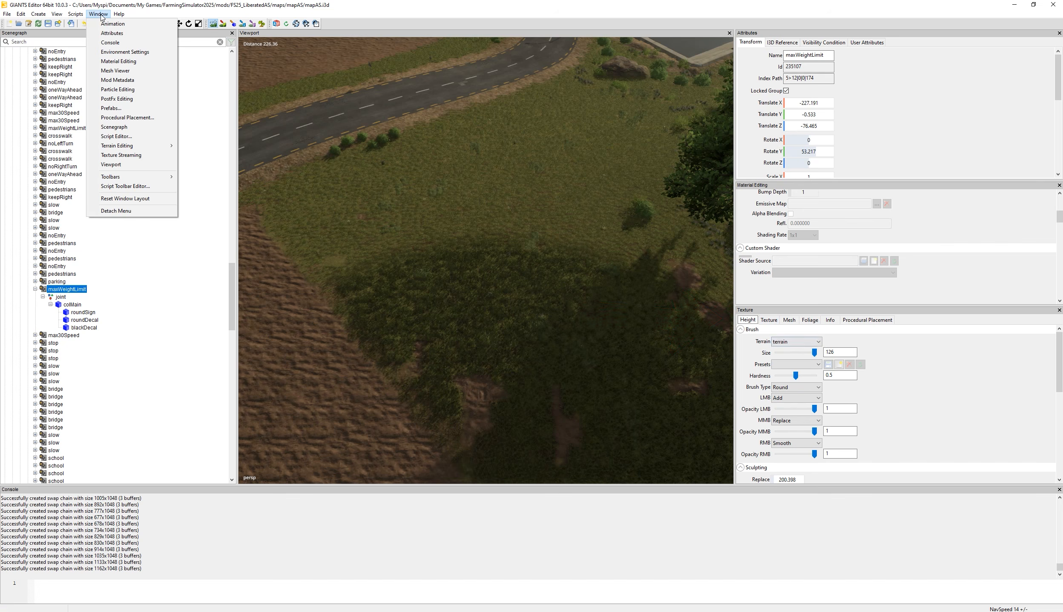
mouse_move(131, 147)
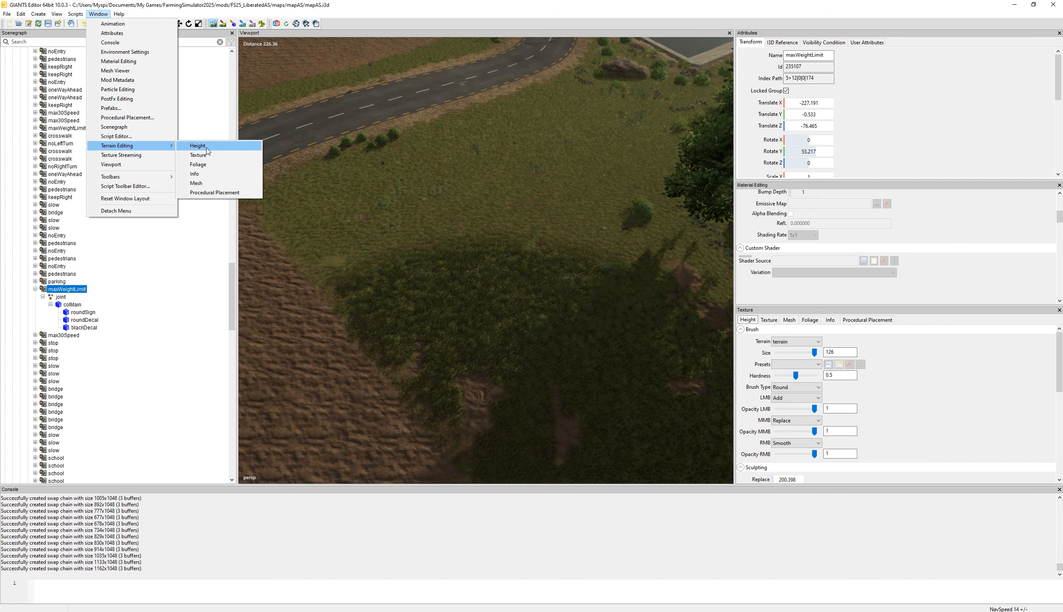
left_click(337, 16)
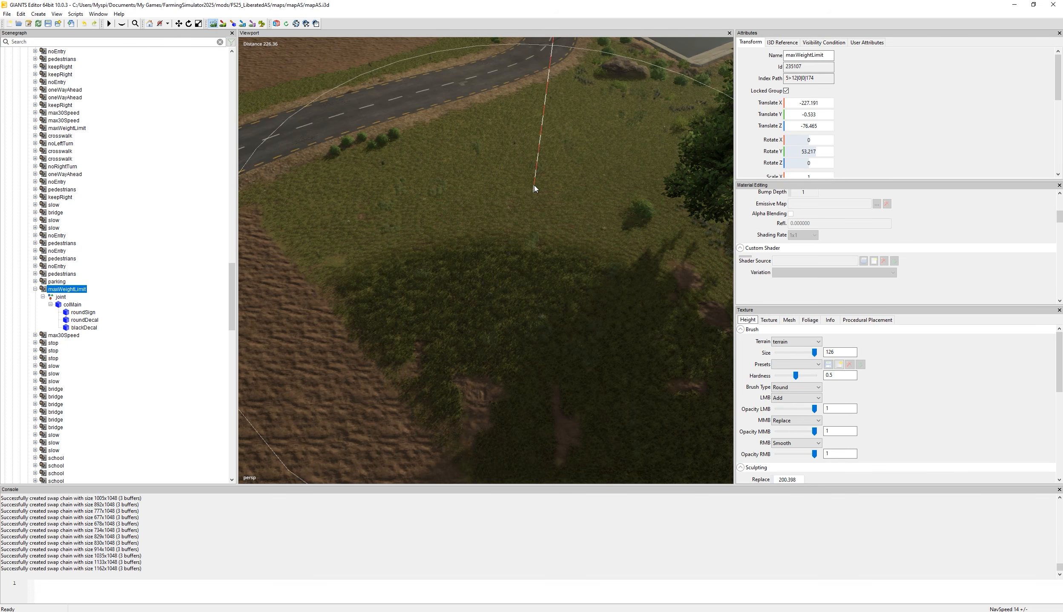
Shrink the terrain brush over the grass to size 34, and set its size to exactly 20.
scroll(528, 179, "down", 3)
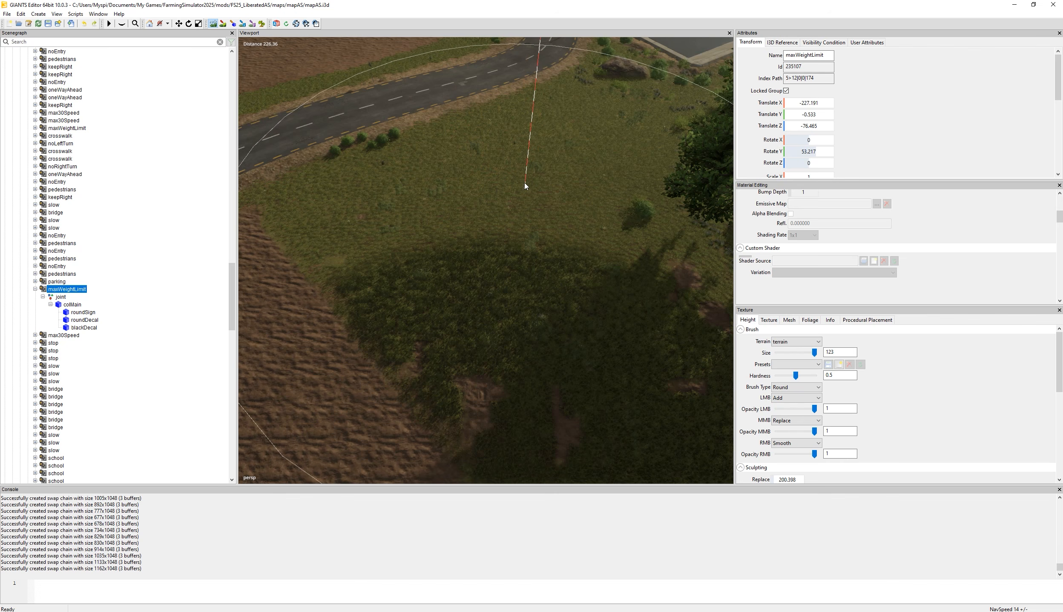
scroll(525, 181, "up", 4)
scroll(534, 205, "down", 10)
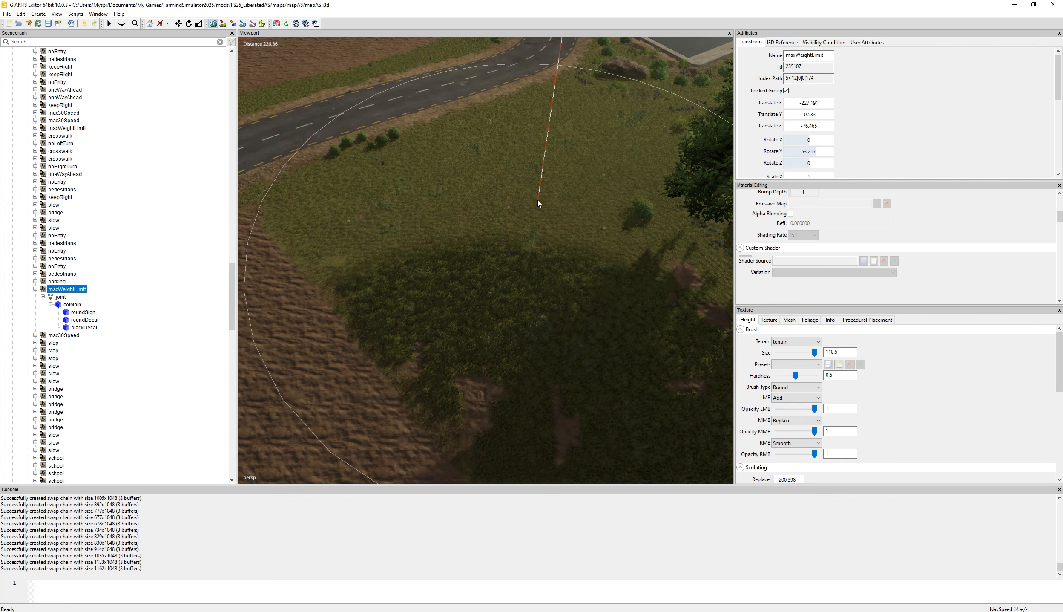
scroll(531, 204, "down", 10)
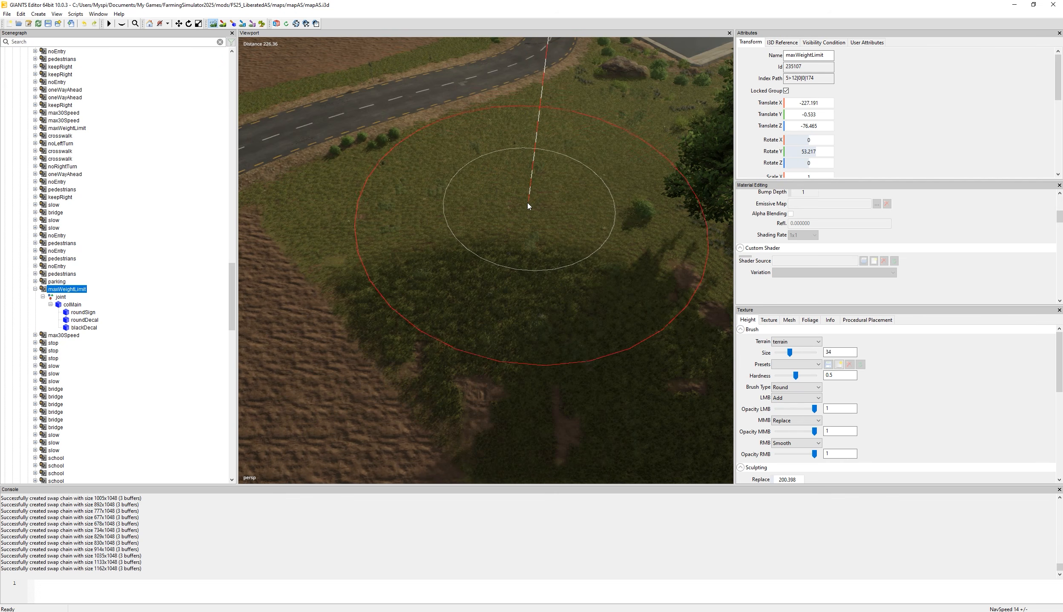
left_click(837, 353)
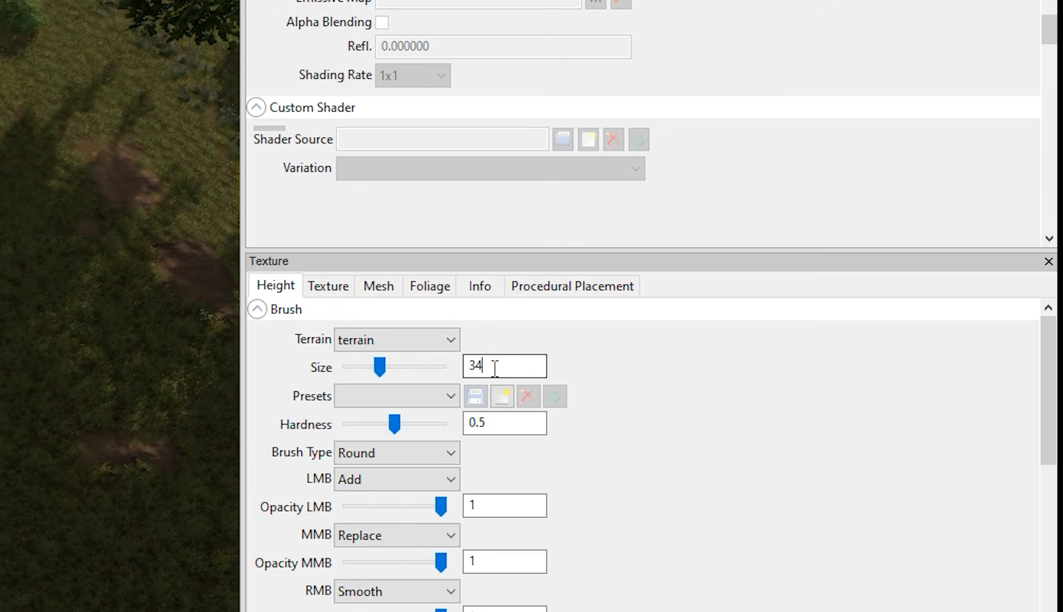
double_click(495, 368)
type("20")
key("Return")
Try the terrain brush at hardness 1, and lower the hardness to 0.057.
left_click(493, 424)
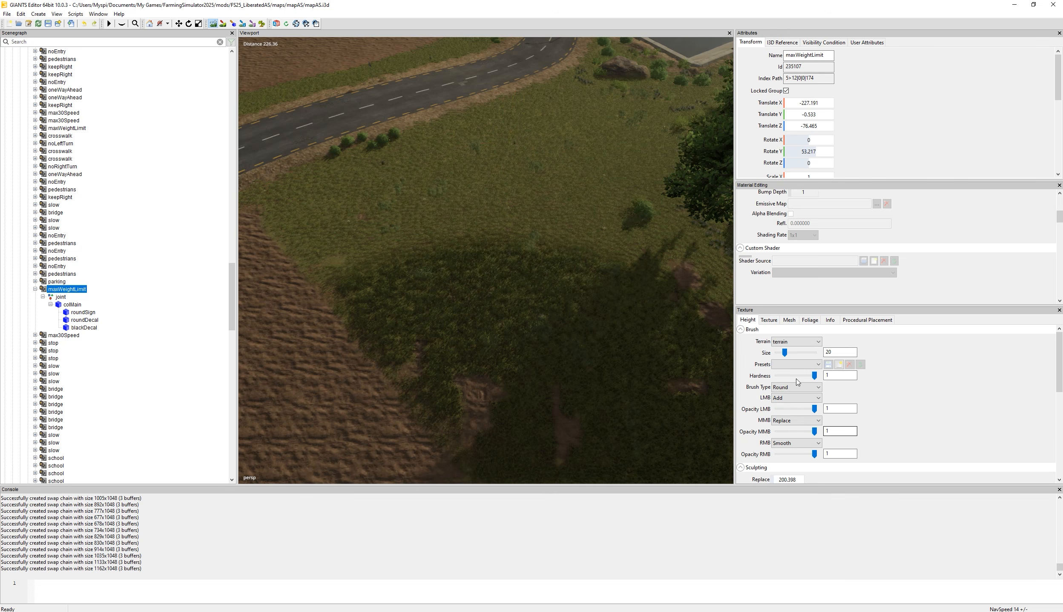
left_click_drag(814, 375, 794, 376)
left_click(477, 193)
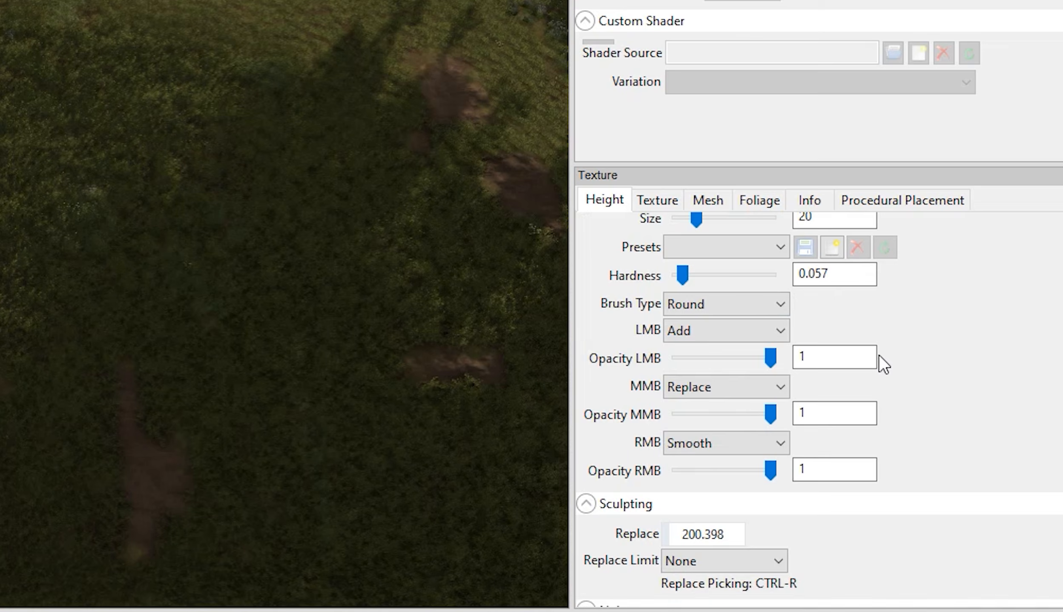
Compare the Round and Square brush types, and set the terrain brush to Square.
scroll(861, 372, "up", 1)
left_click(729, 374)
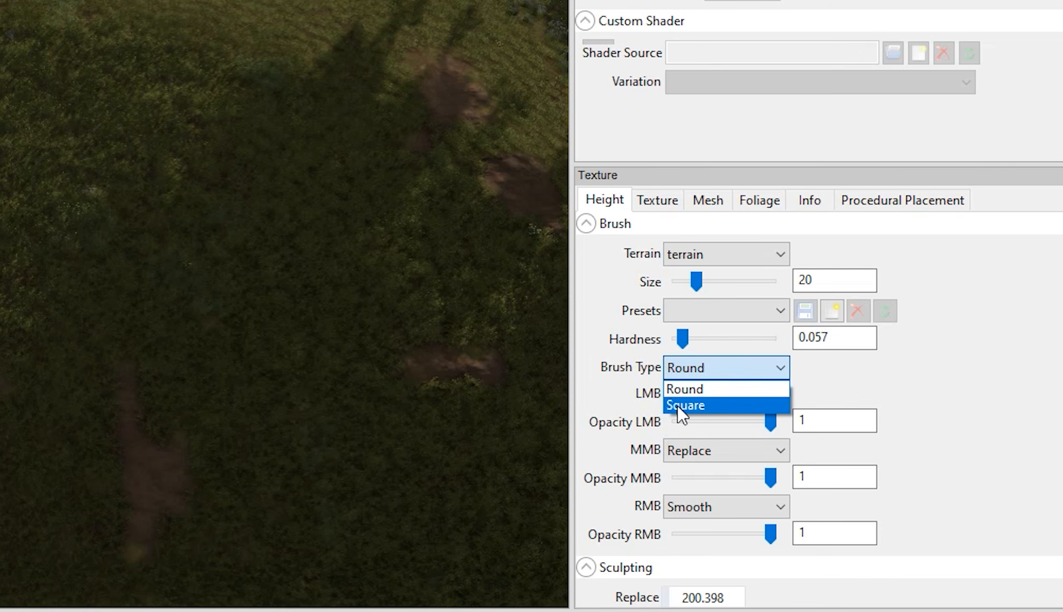
left_click(688, 390)
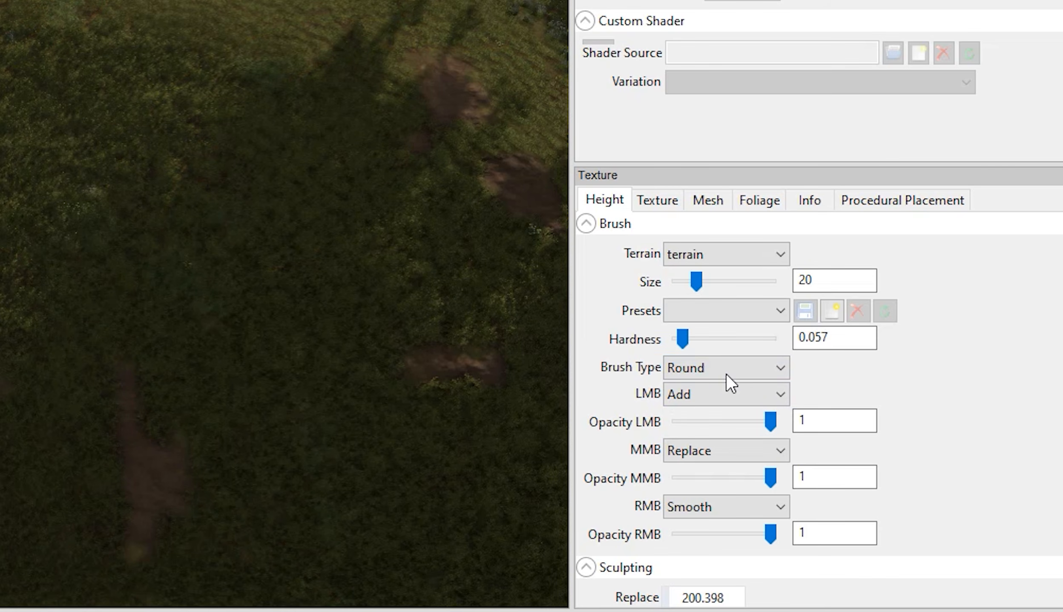
scroll(728, 378, "down", 1)
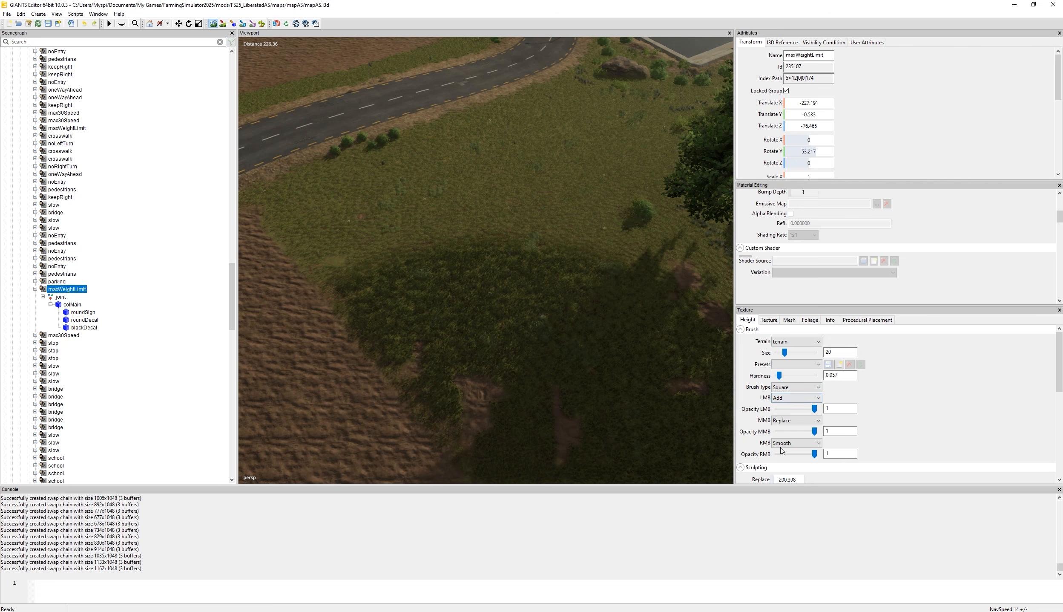
Review the sculpting operations assignable to LMB, MMB and RMB, keeping them on Add, Replace and Smooth.
left_click(789, 401)
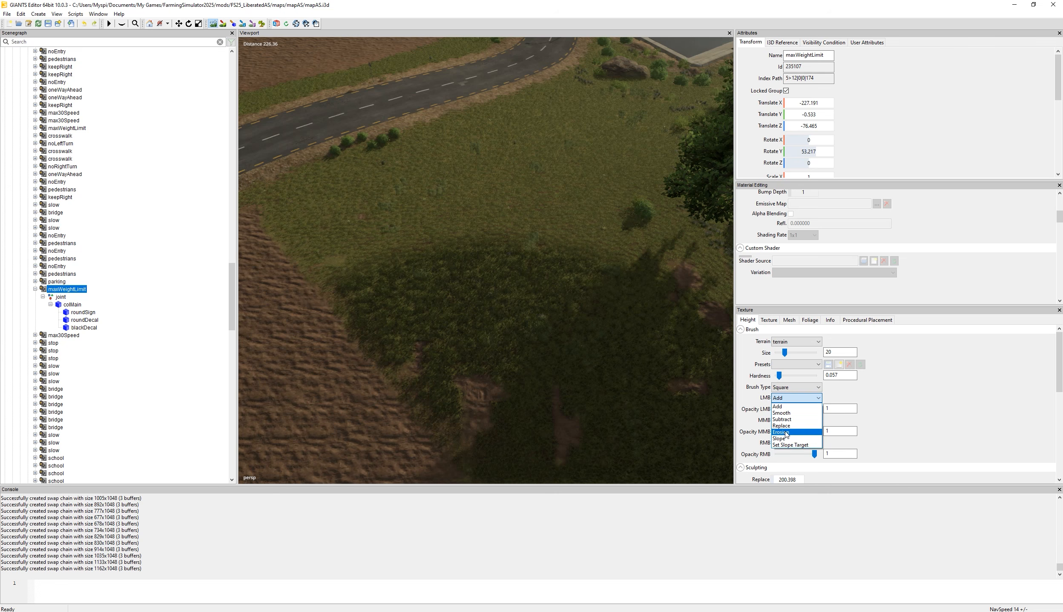
left_click(784, 406)
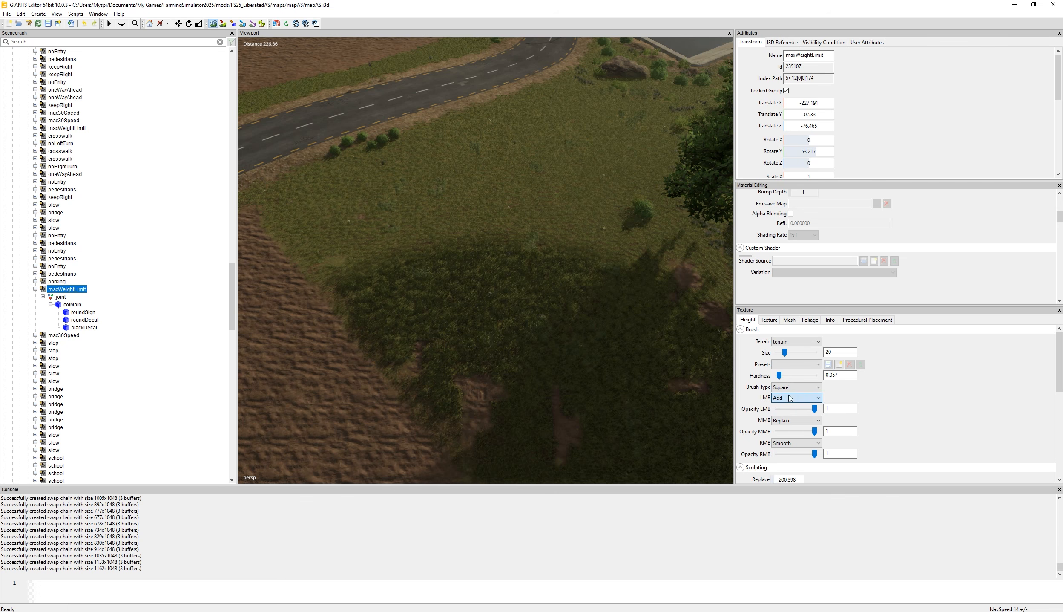
left_click(787, 421)
left_click(787, 421)
left_click(786, 444)
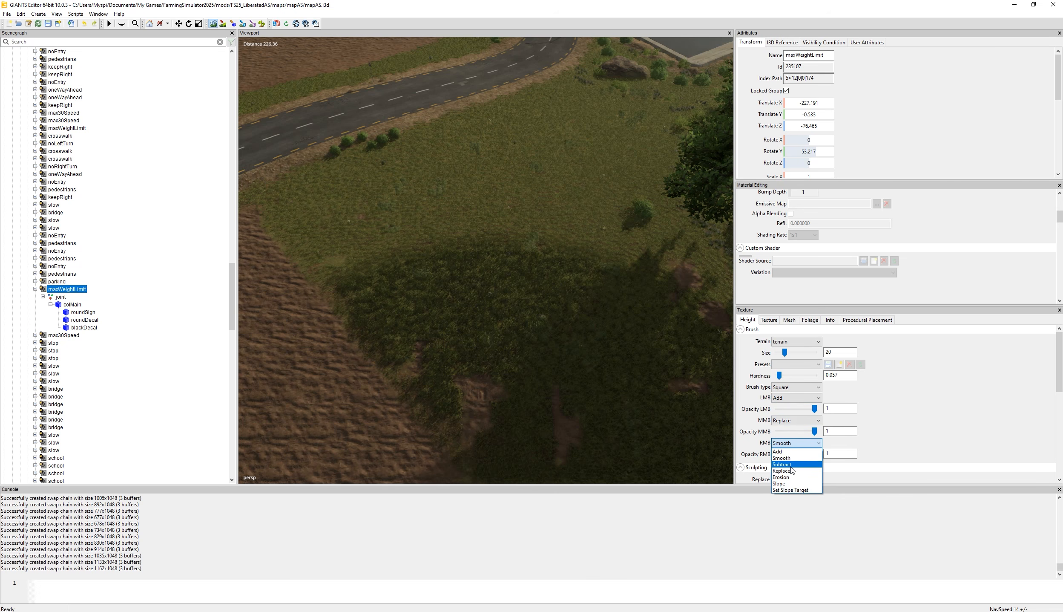
left_click(875, 411)
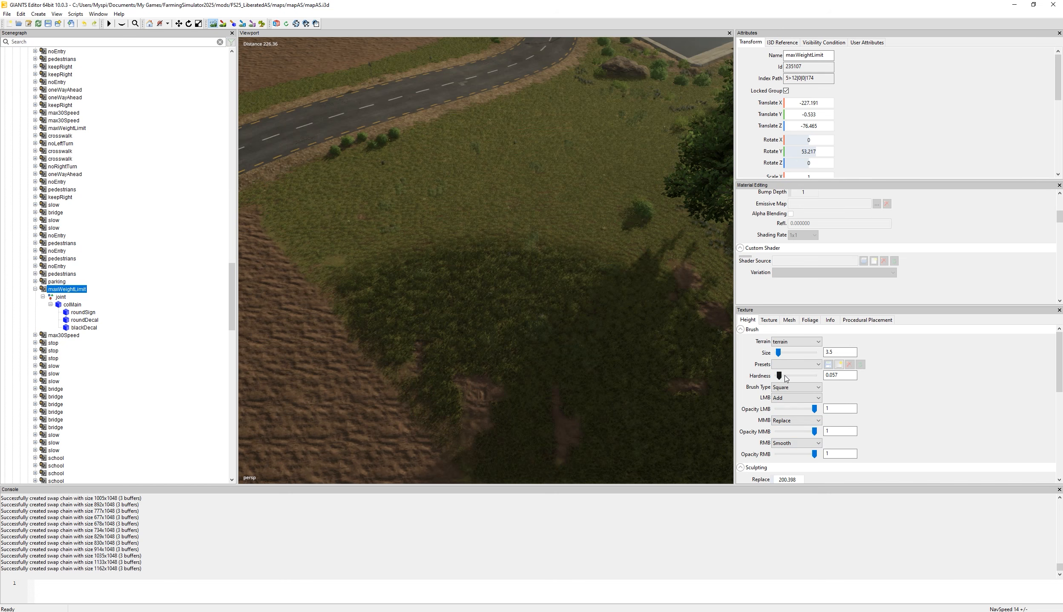
Set the square brush to size 6 and hardness 0.557, and raise a mound in the grass near the roadside bushes.
scroll(364, 205, "up", 7, "ctrl")
left_click(367, 203)
left_click_drag(369, 206, 367, 186)
scroll(449, 210, "down", 1)
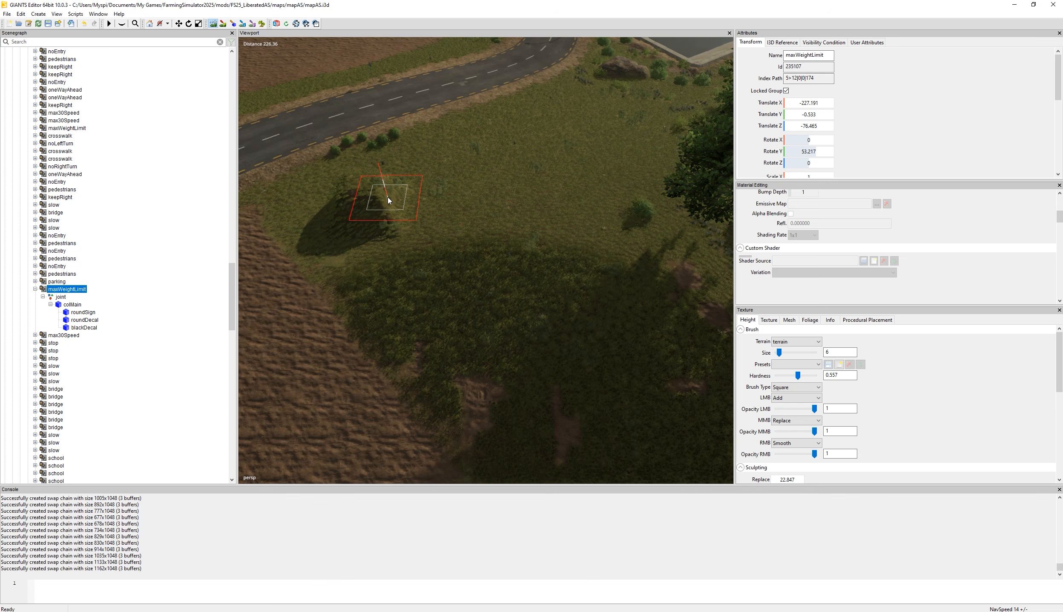
Sample the Replace height from several terrain spots with Replace Picking, ending with a value of 22.407.
scroll(911, 388, "down", 4)
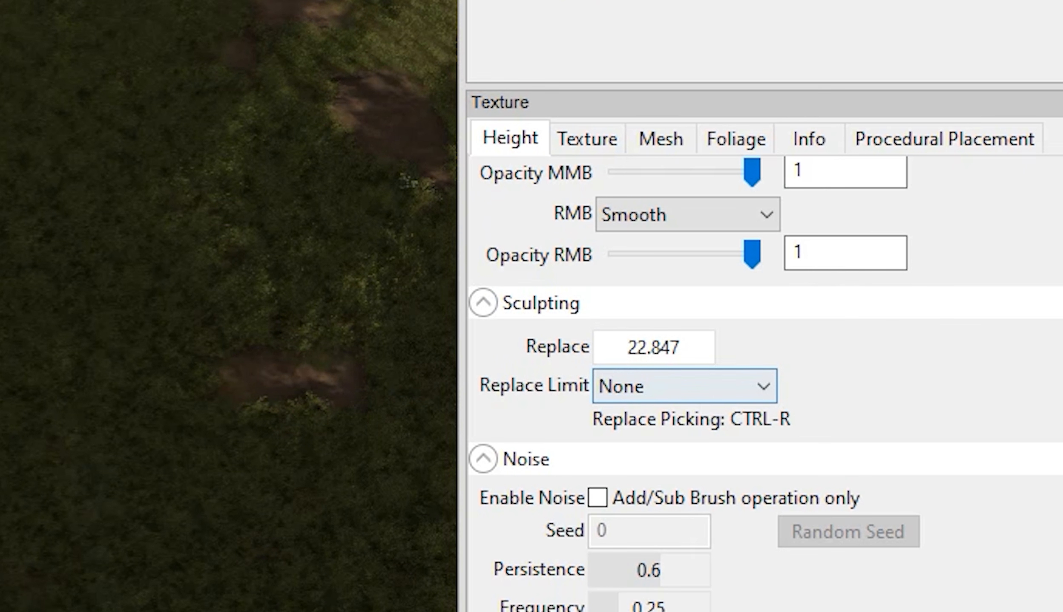
key("ctrl+r")
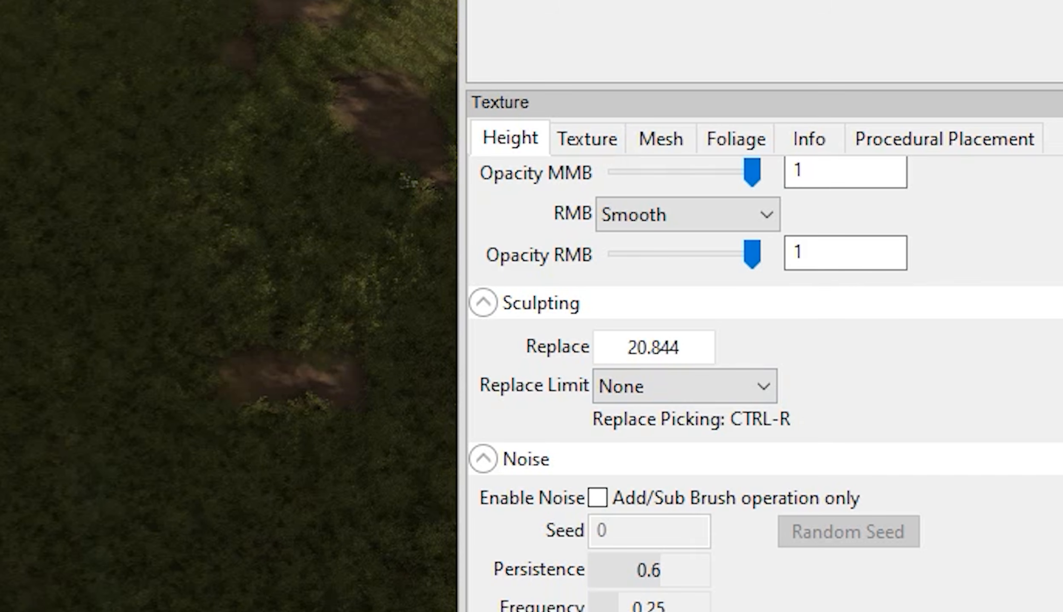
key("ctrl+r")
key("ctrl+r")
scroll(1060, 435, "up", 3)
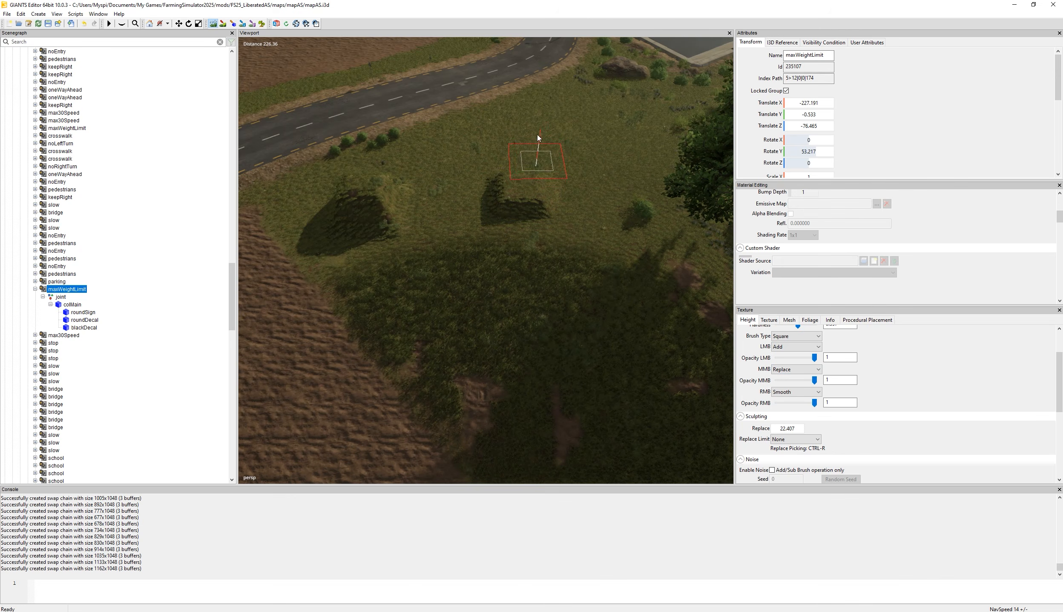
Apply the Replace brush to the grass at height 22.407, resample 23.878 from the mound, and raise another spot to that height.
middle_click_drag(556, 147, 536, 161)
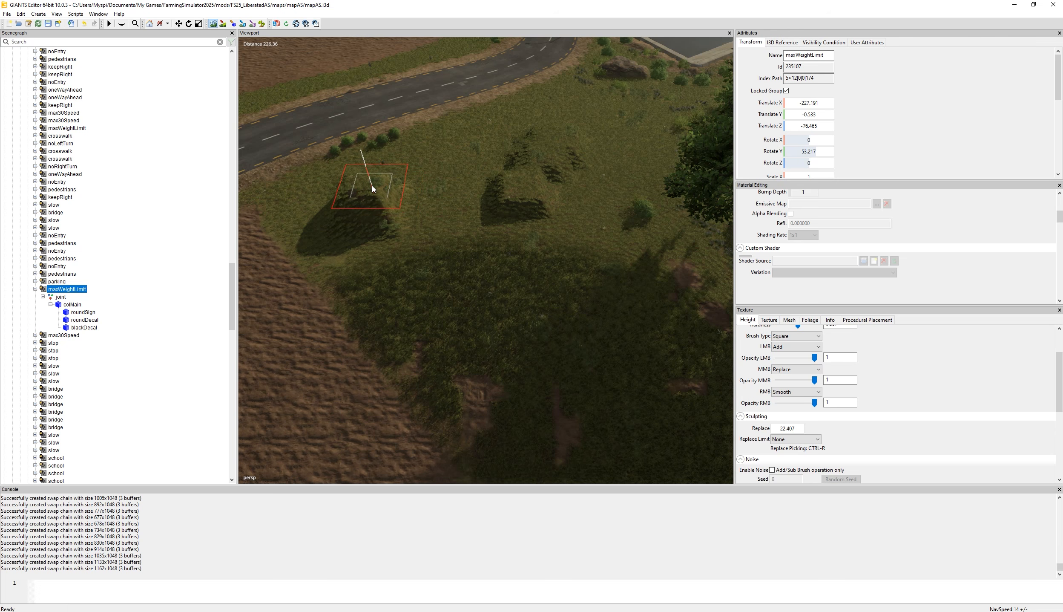
key("ctrl+r")
middle_click_drag(517, 186, 483, 185)
Undo all the terrain sculpting on the grass beside the road, including the mound.
key("ctrl+z")
key("ctrl+z")
key("ctrl+z")
key("ctrl+z")
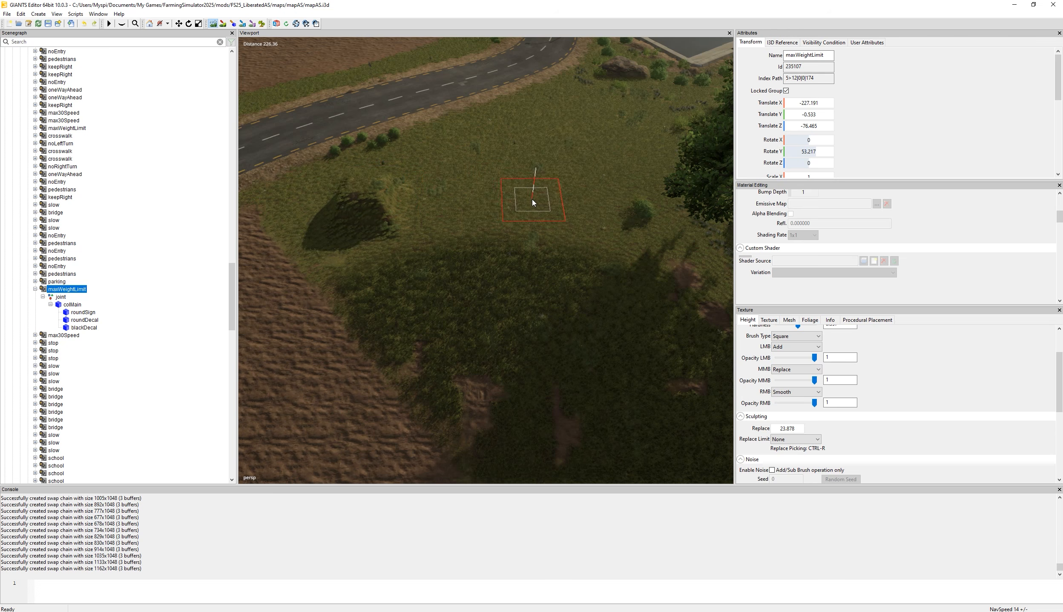
key("ctrl+z")
Check the sculpt brush's noise and erosion settings, and switch from terrain sculpting to terrain texture painting at the plowed field's corner.
scroll(881, 384, "down", 6)
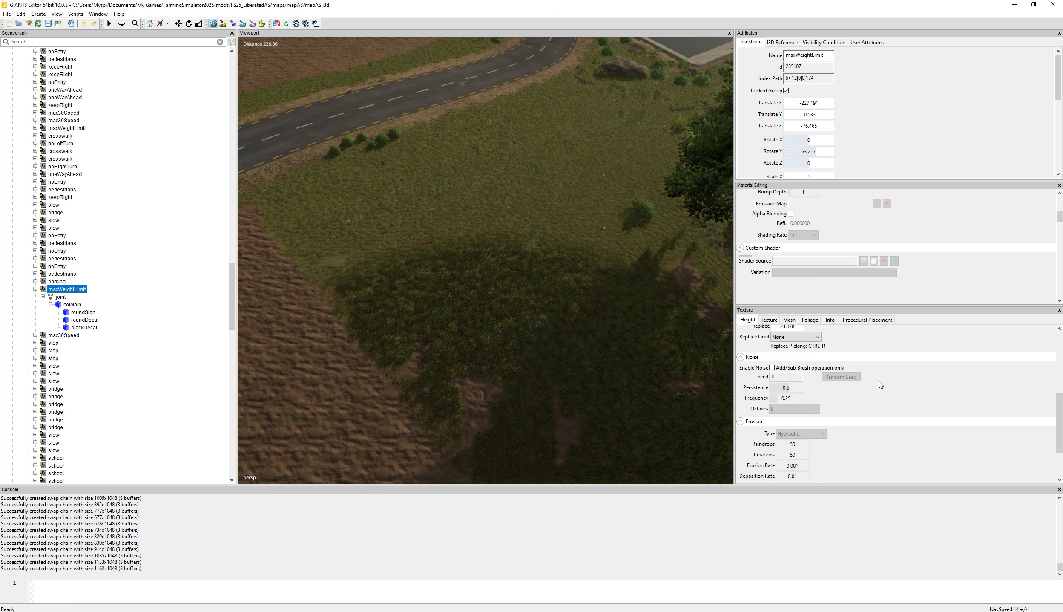
scroll(881, 385, "down", 1)
scroll(881, 385, "up", 7)
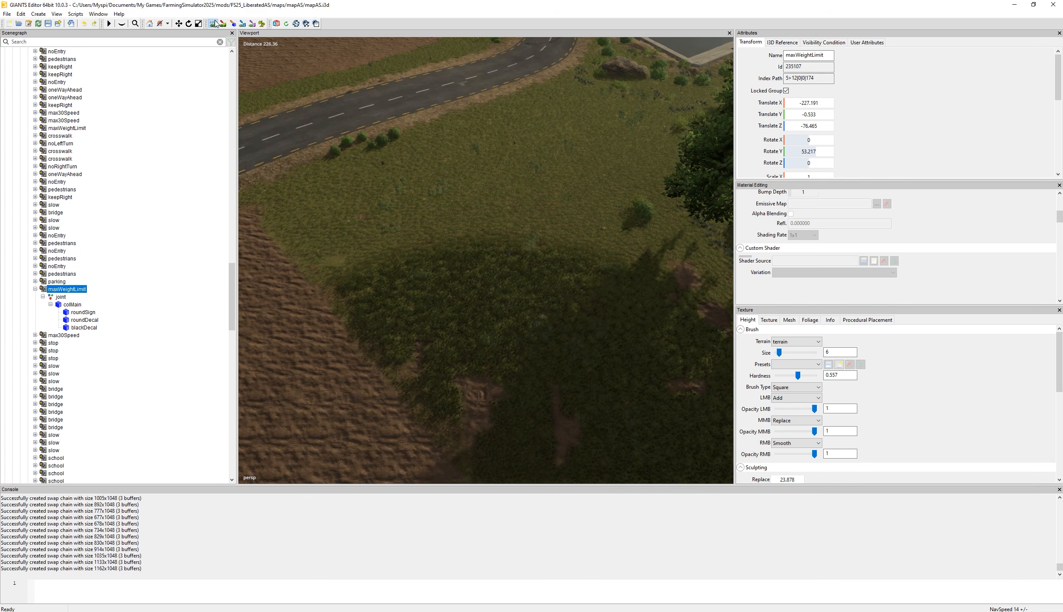
left_click(223, 24)
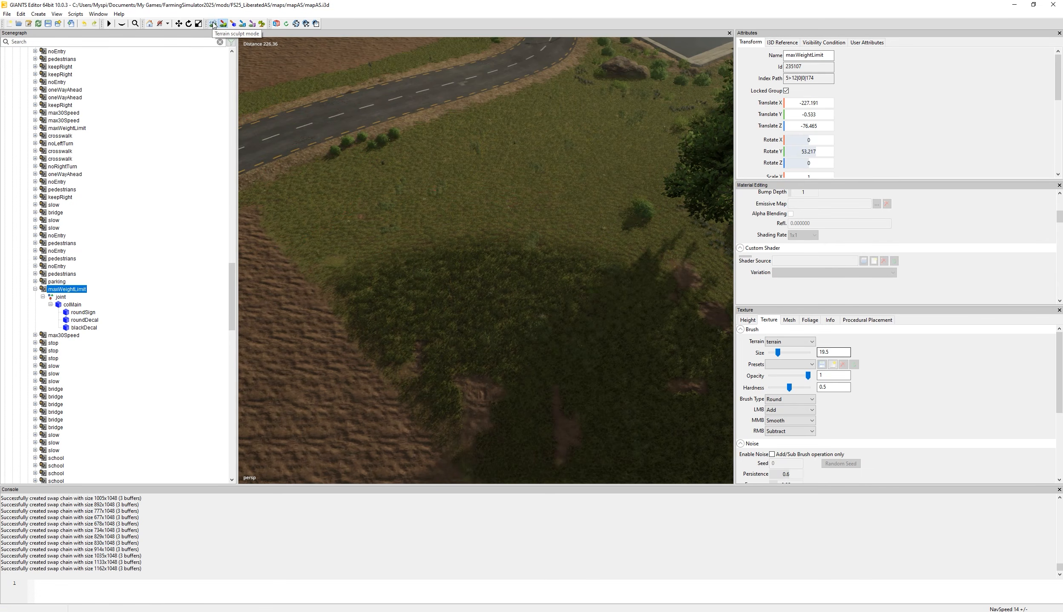
left_click(222, 25)
left_click_drag(514, 188, 393, 192, "alt")
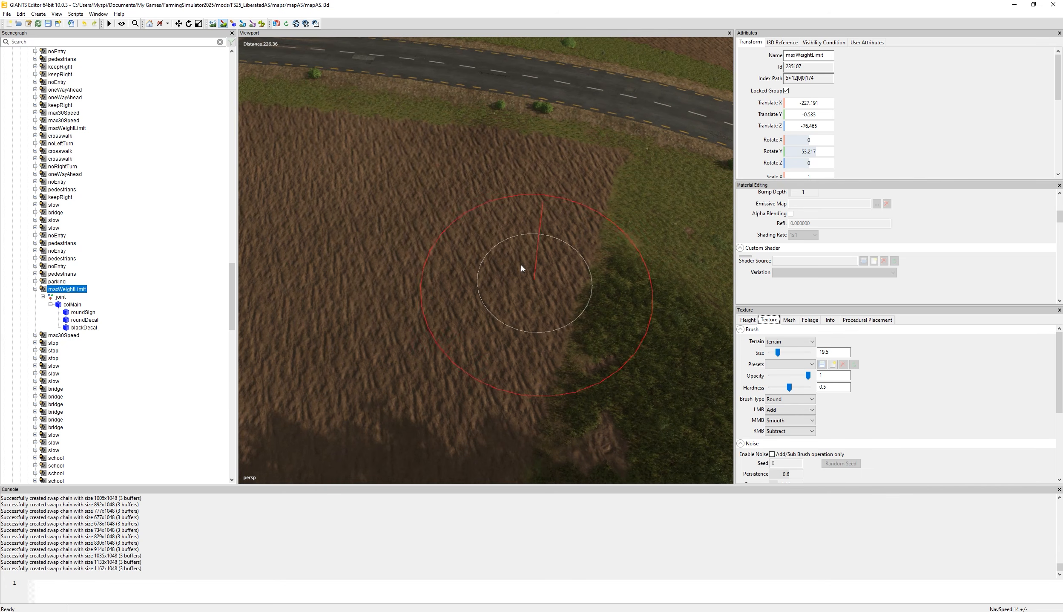
left_click_drag(479, 293, 642, 294, "alt")
left_click(223, 25)
left_click_drag(420, 218, 495, 274, "alt")
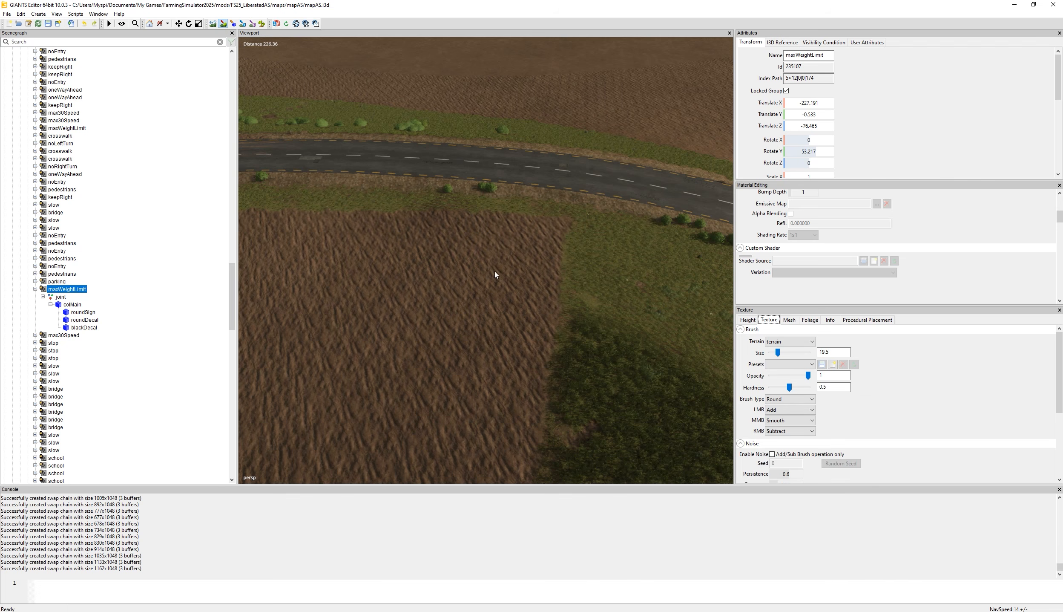
Reduce the texture brush size to 11 and shrink the console to make room for the texture paint settings.
scroll(531, 289, "down", 2)
scroll(531, 292, "down", 15)
left_click_drag(876, 485, 861, 595)
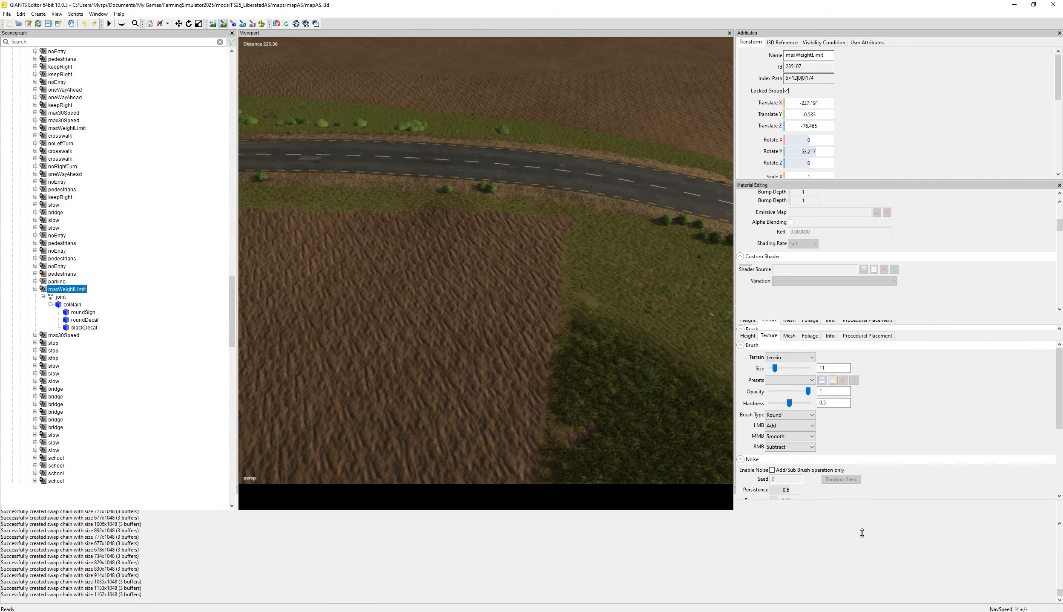
scroll(889, 435, "down", 3)
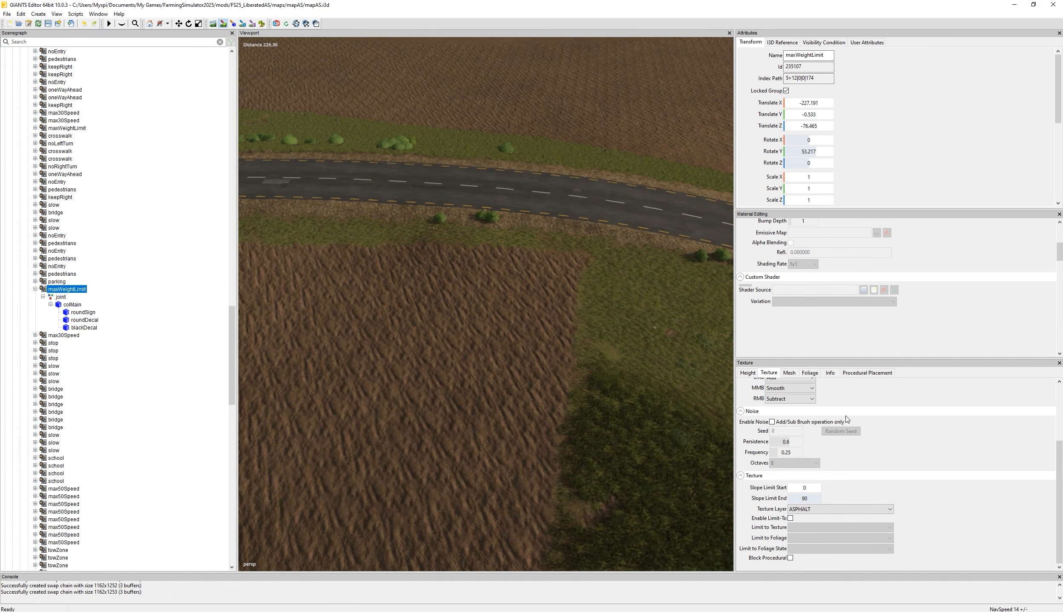
scroll(847, 419, "up", 2)
scroll(846, 419, "down", 2)
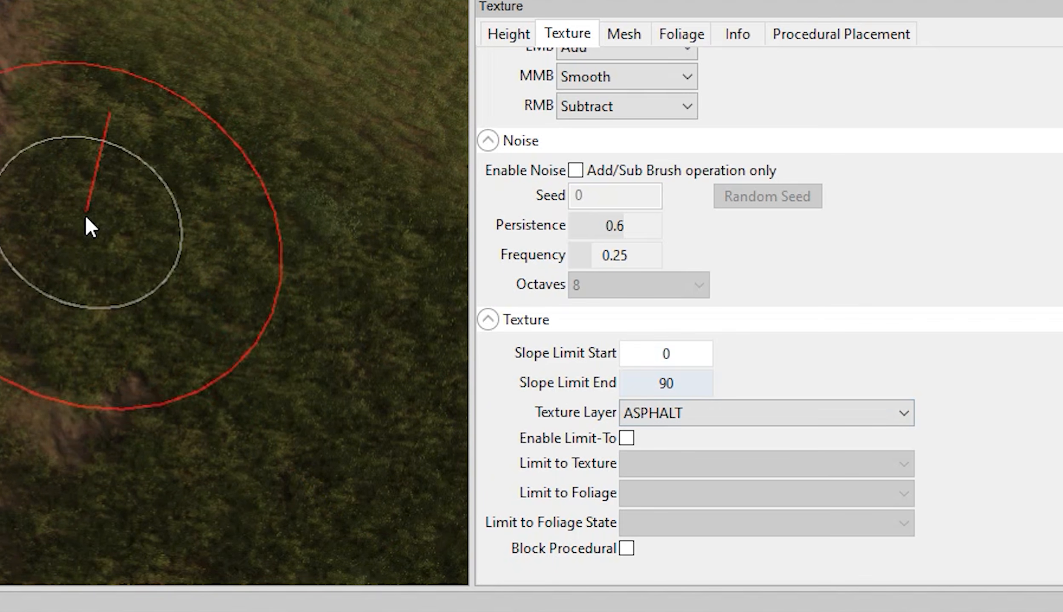
Examine the available texture layers, comparing the uppercase combined layers with the individual numbered ones.
left_click(767, 412)
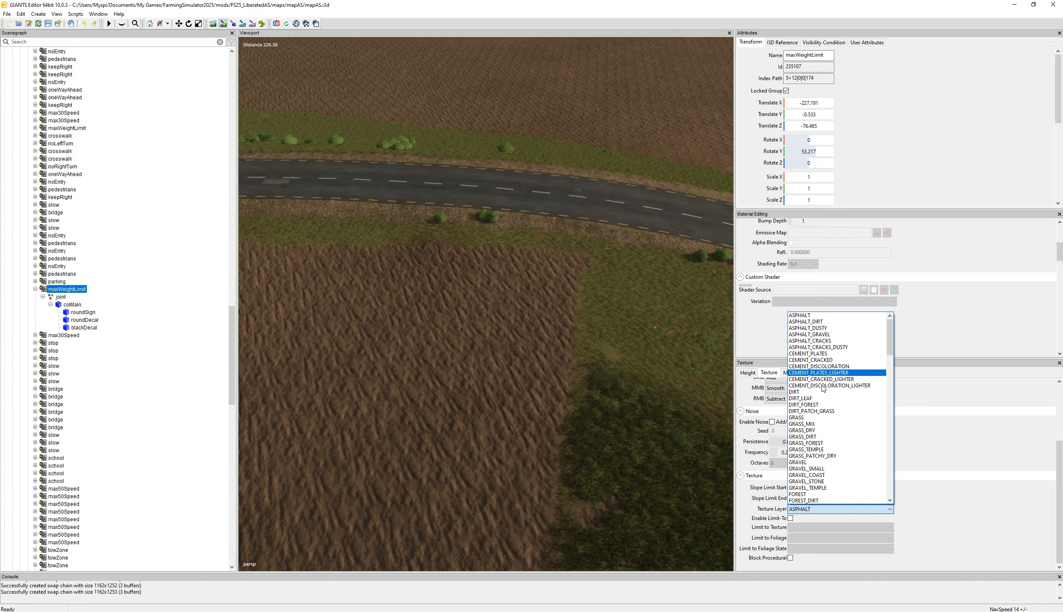
scroll(817, 417, "down", 8)
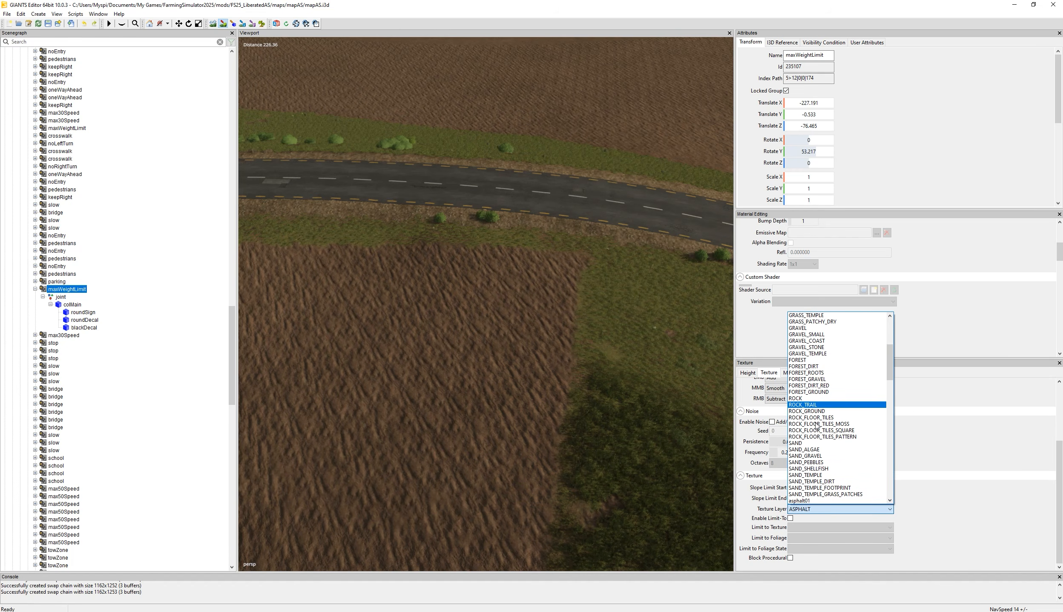
scroll(816, 425, "down", 3)
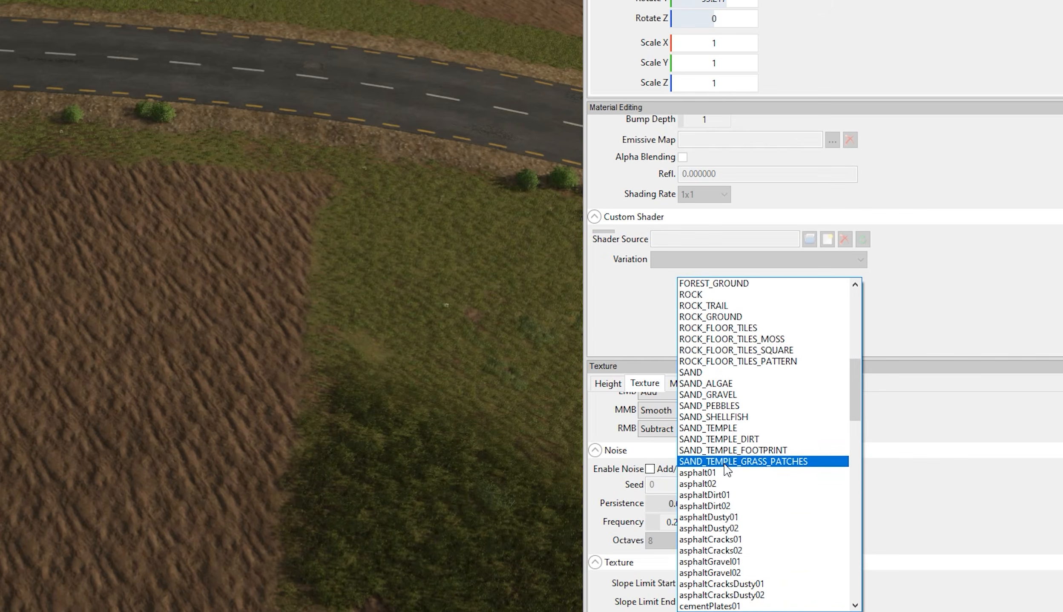
scroll(804, 332, "up", 10)
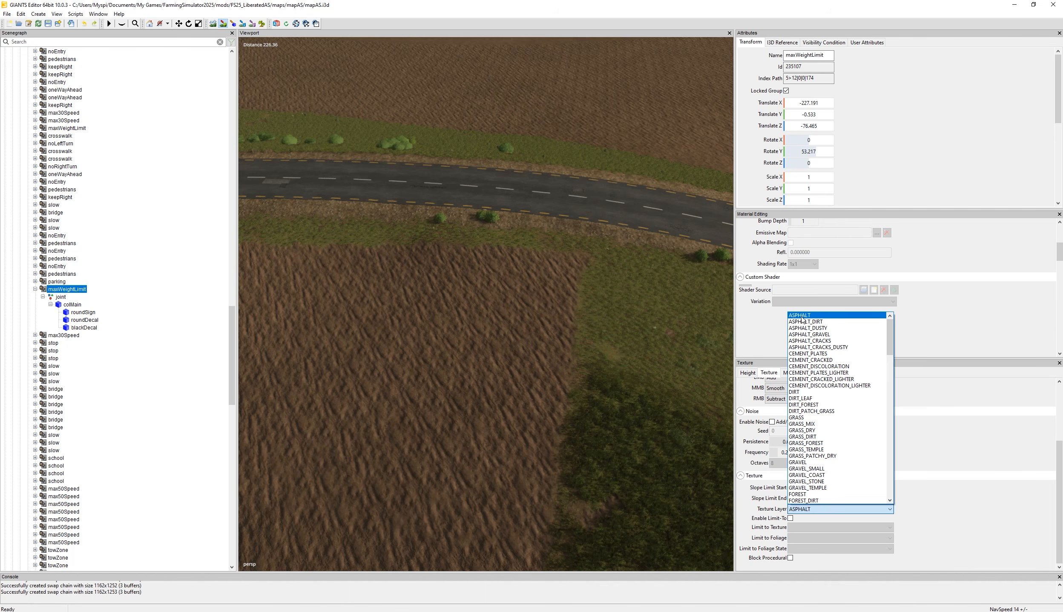
scroll(807, 317, "down", 4)
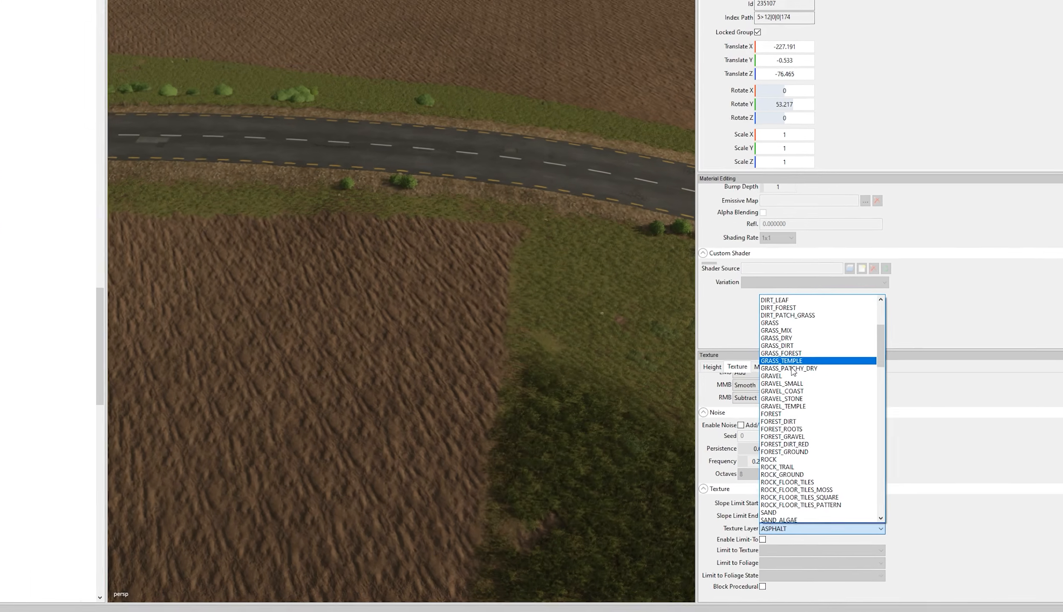
scroll(792, 384, "down", 5)
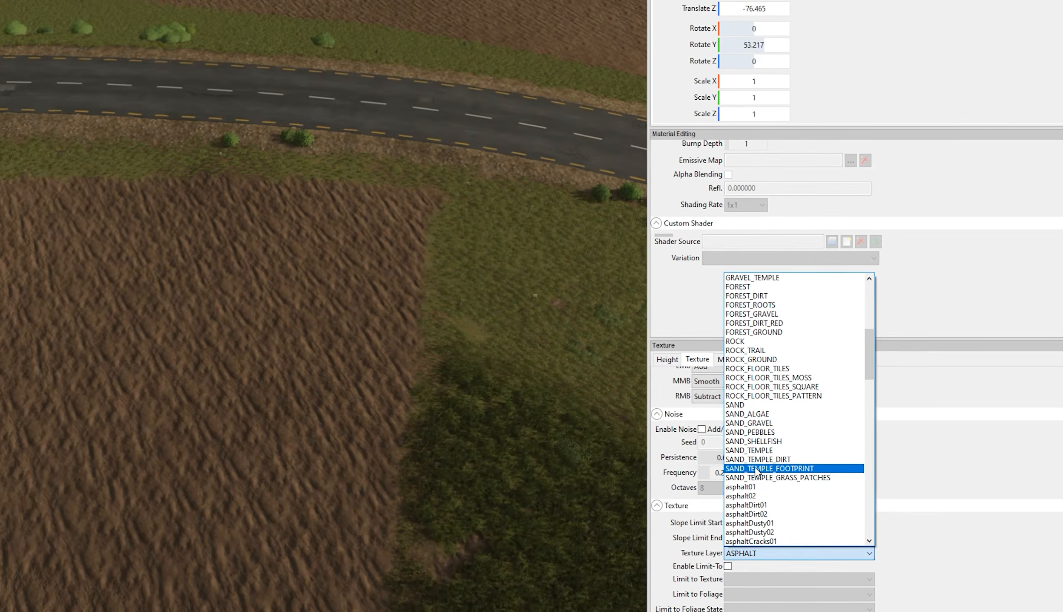
Paint one patch of asphalt01 and a separate patch of asphalt02 on the plowed field for comparison.
left_click(760, 489)
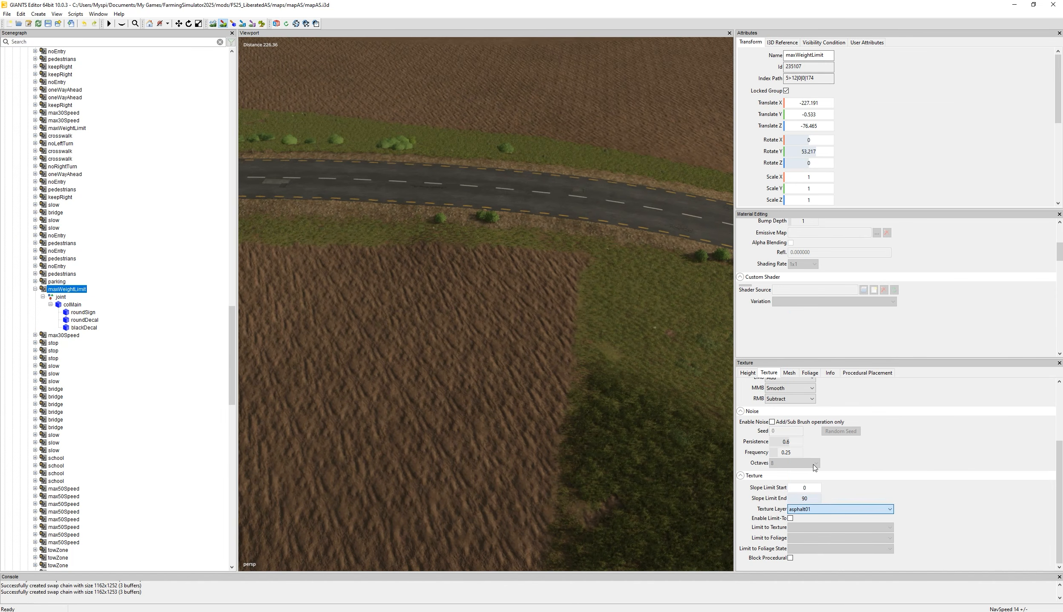
left_click(827, 511)
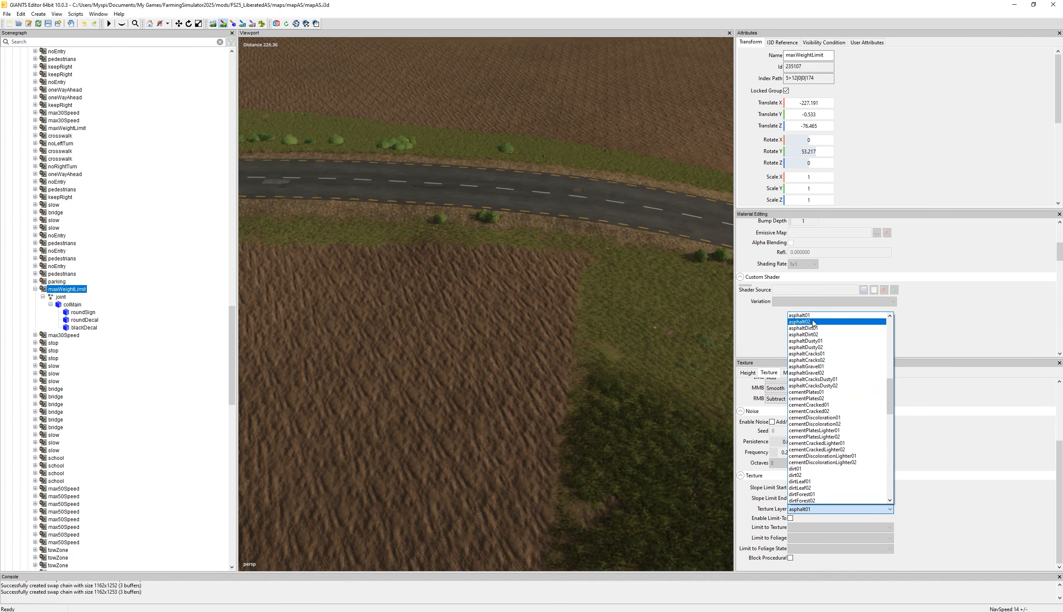
left_click(461, 301)
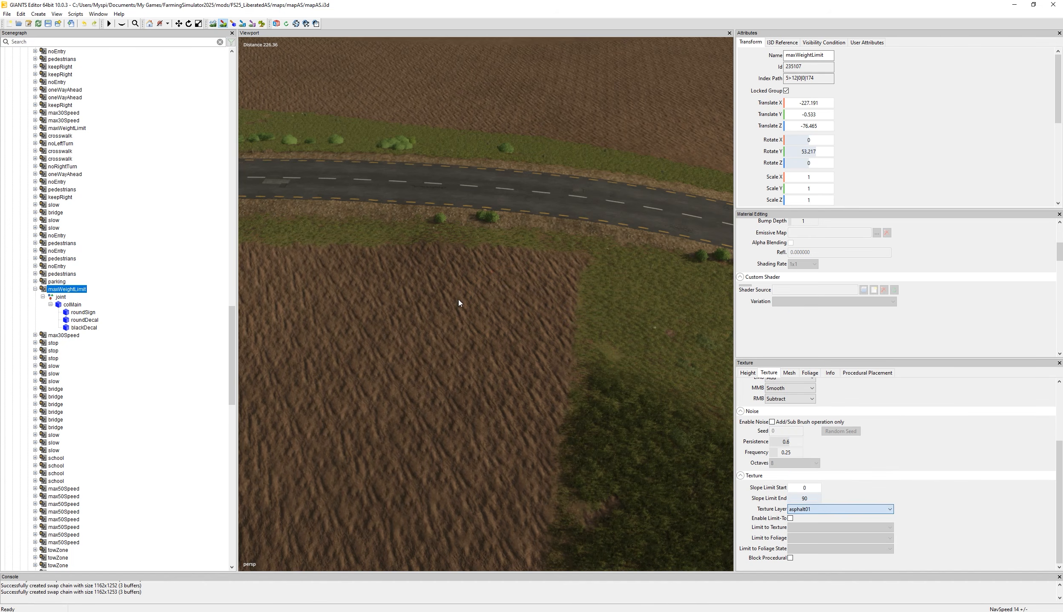
left_click(491, 313)
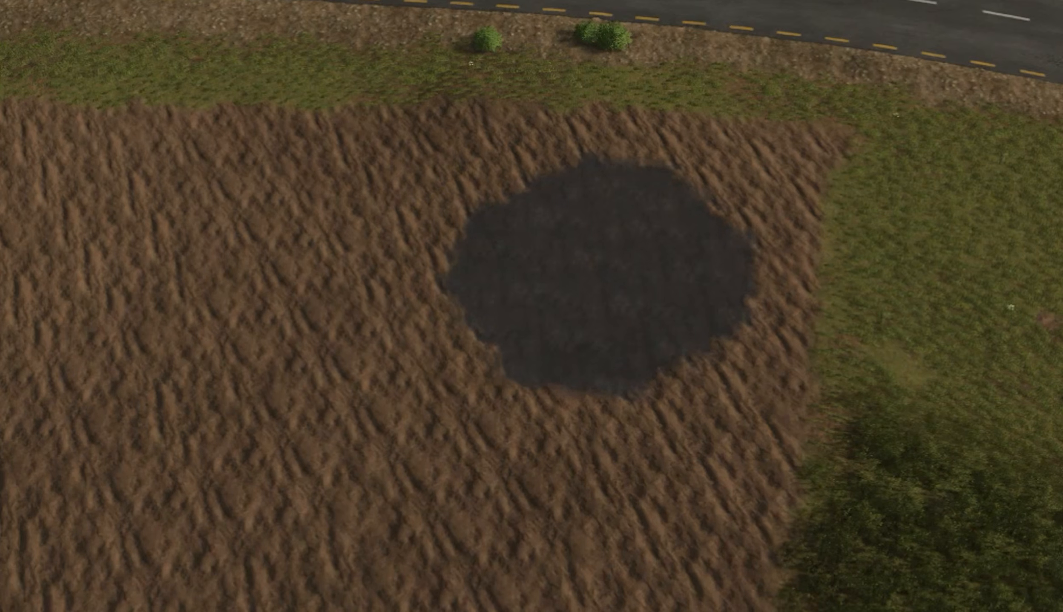
left_click_drag(253, 444, 281, 427)
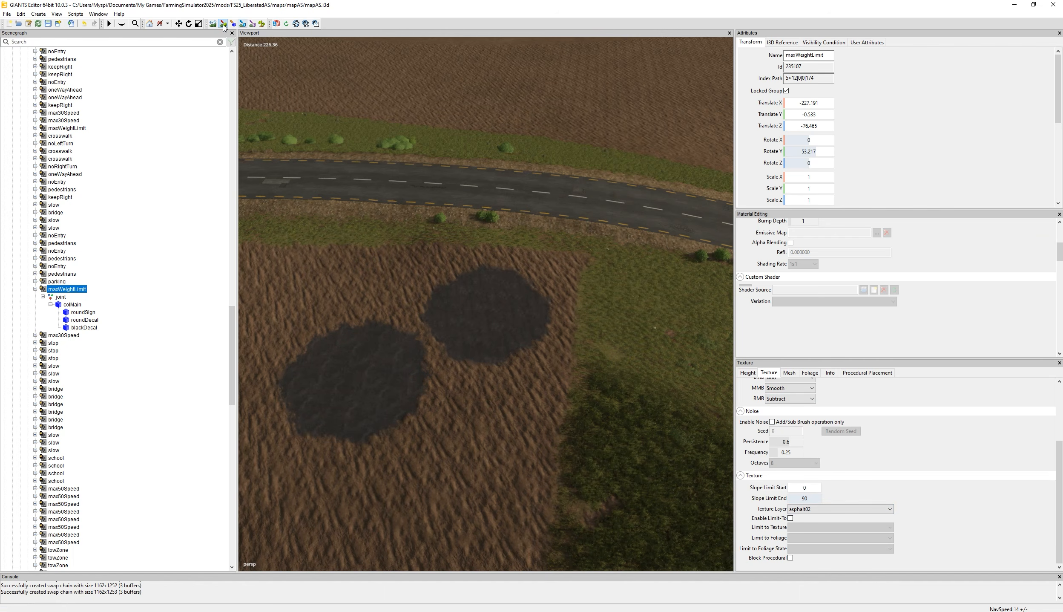
Set the texture layer to ASPHALT and paint across both patches, extending the surface toward the roadside grass.
left_click_drag(494, 258, 475, 263, "alt")
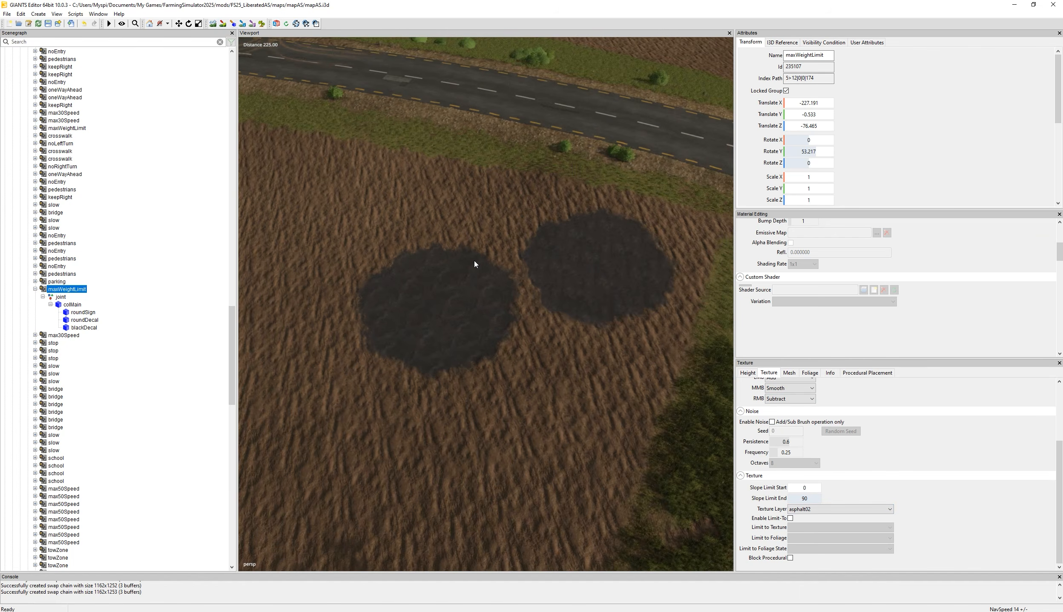
scroll(474, 264, "up", 5)
left_click(845, 512)
scroll(831, 404, "up", 10)
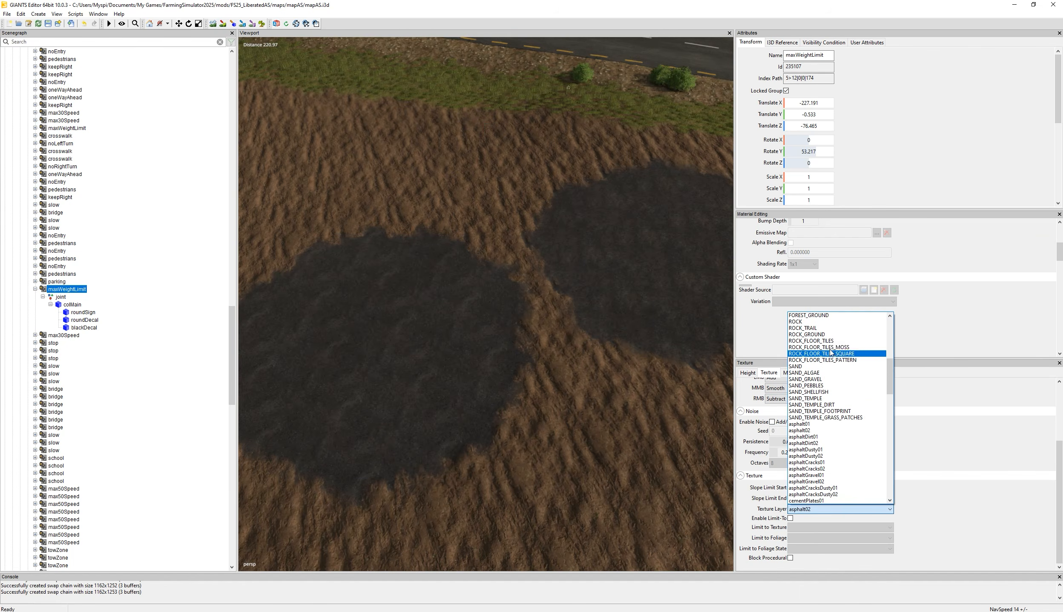
left_click(799, 315)
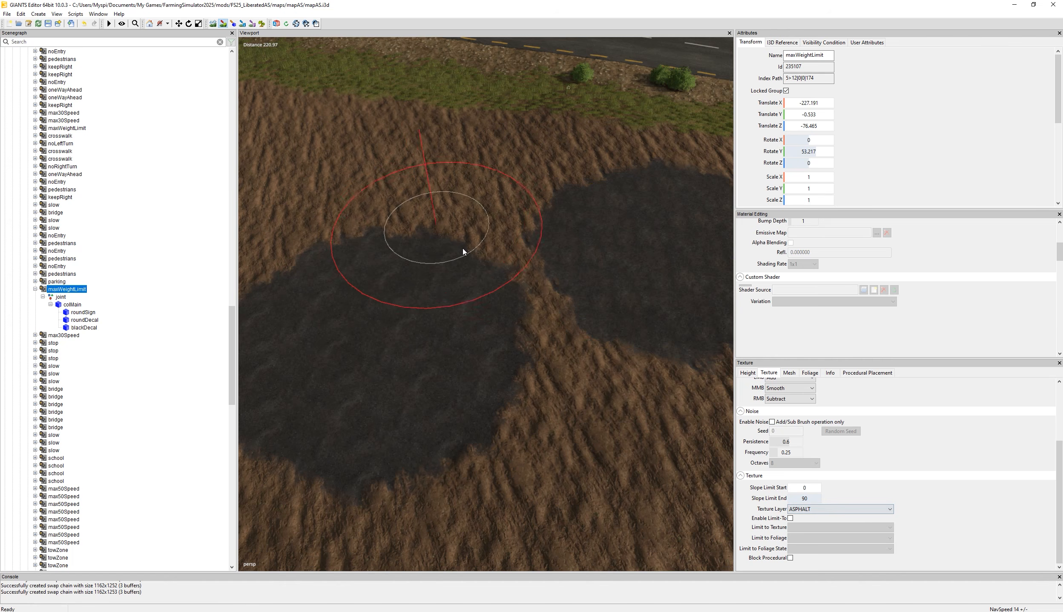
left_click_drag(510, 292, 495, 281)
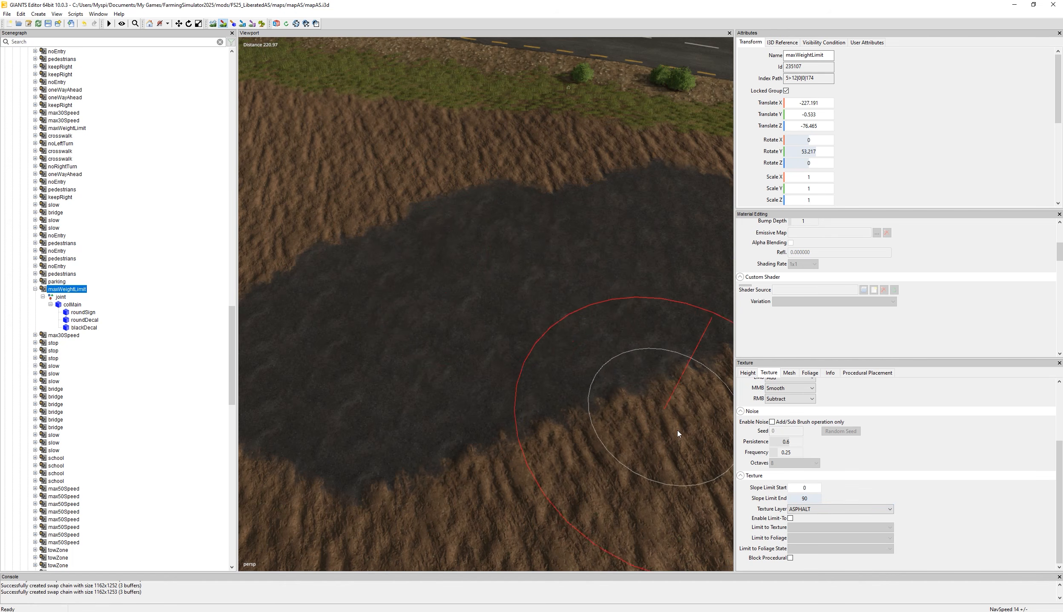
left_click_drag(427, 147, 424, 175)
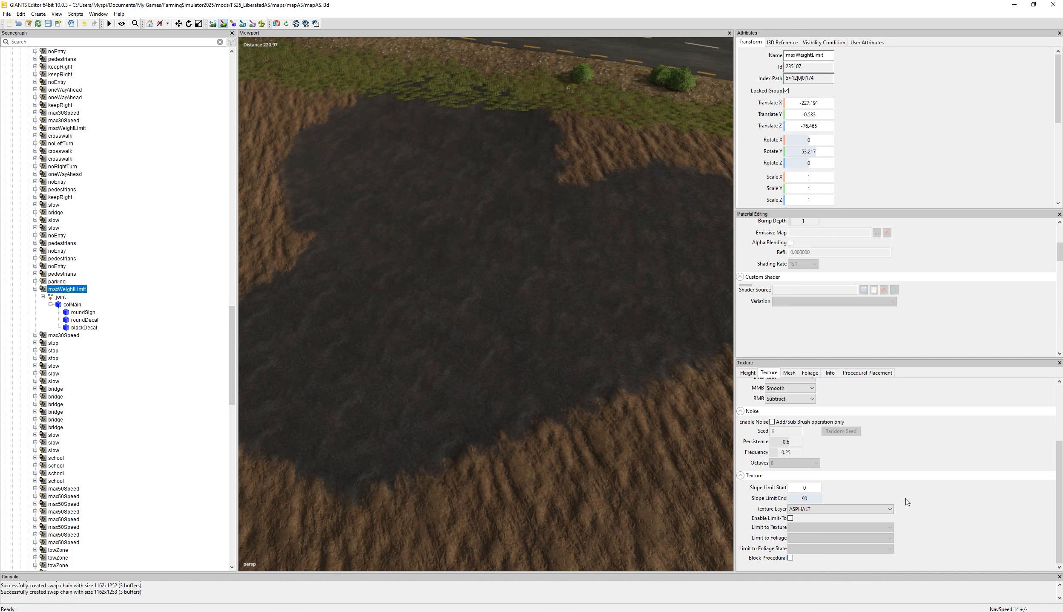
Undo all the asphalt painting on the plowed field.
key("ctrl+z")
key("ctrl+z")
key("ctrl+z")
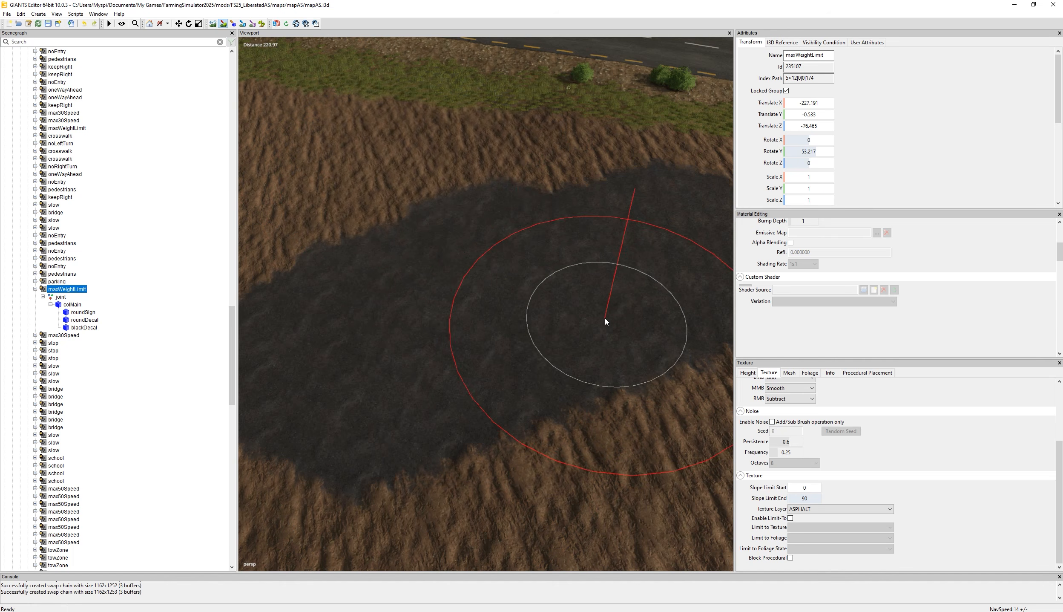
key("ctrl+z")
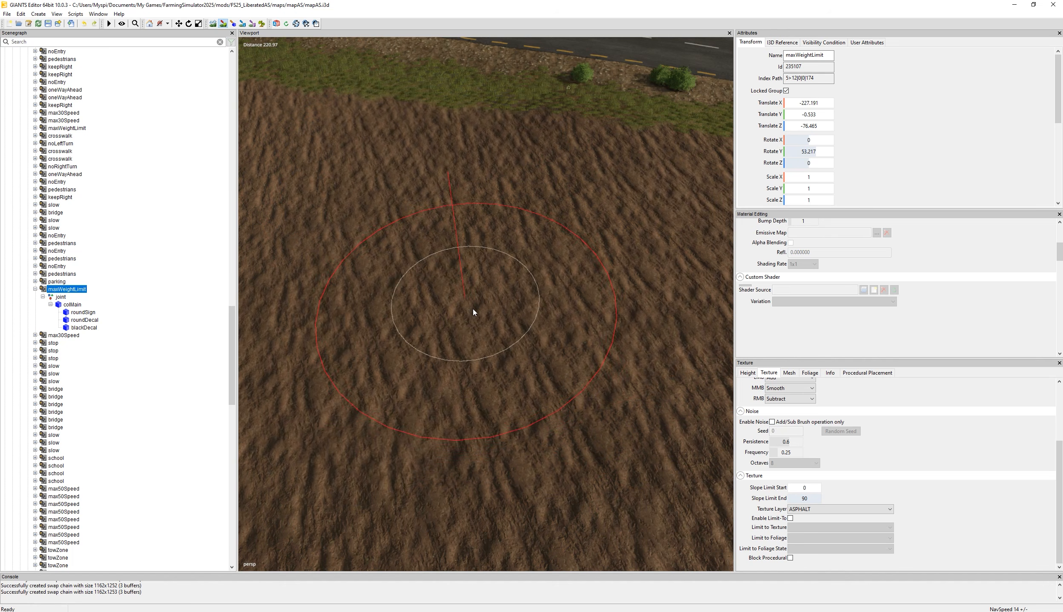
Paint a new ASPHALT patch on the plowed field, and cover part of it and the field's edge with DIRT.
left_click(494, 272)
mouse_move(494, 272)
left_mouse_down()
mouse_move(436, 332)
mouse_move(482, 330)
mouse_move(472, 323)
mouse_move(484, 298)
left_mouse_up()
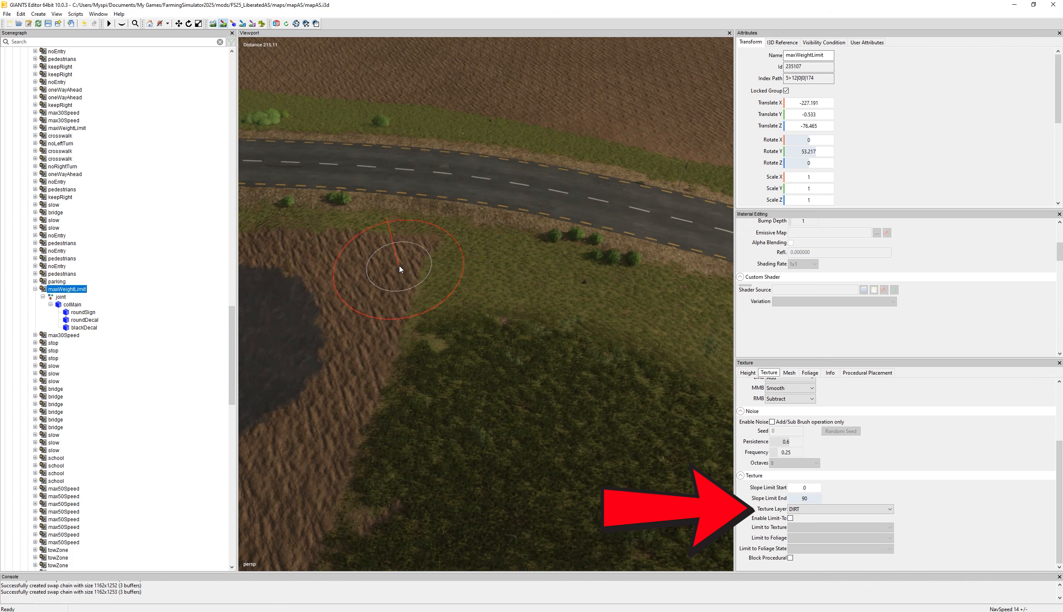
mouse_move(359, 292)
left_mouse_down()
mouse_move(280, 345)
mouse_move(313, 344)
left_mouse_up()
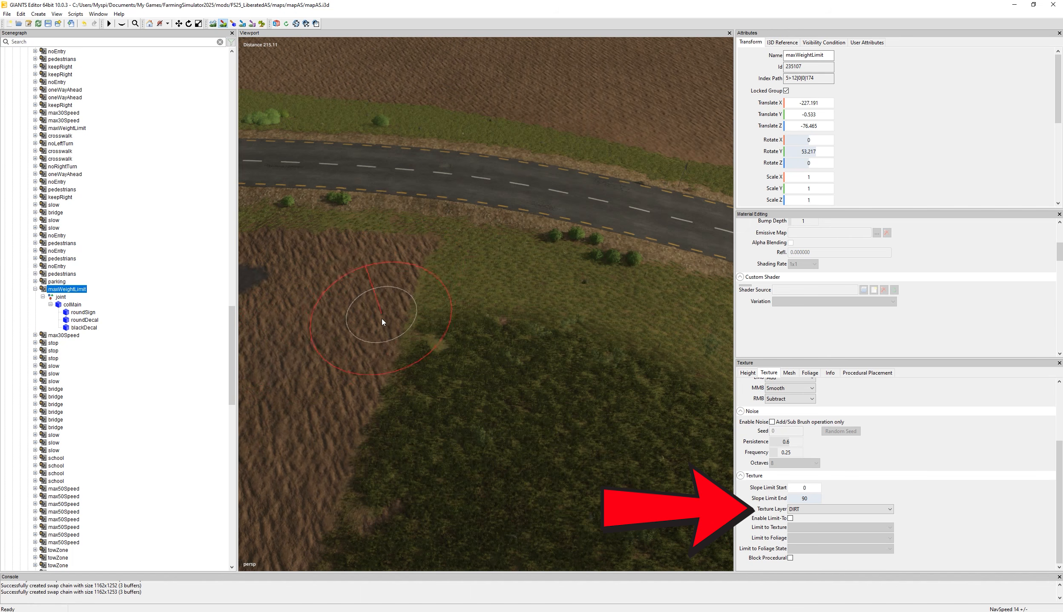
left_click(373, 325)
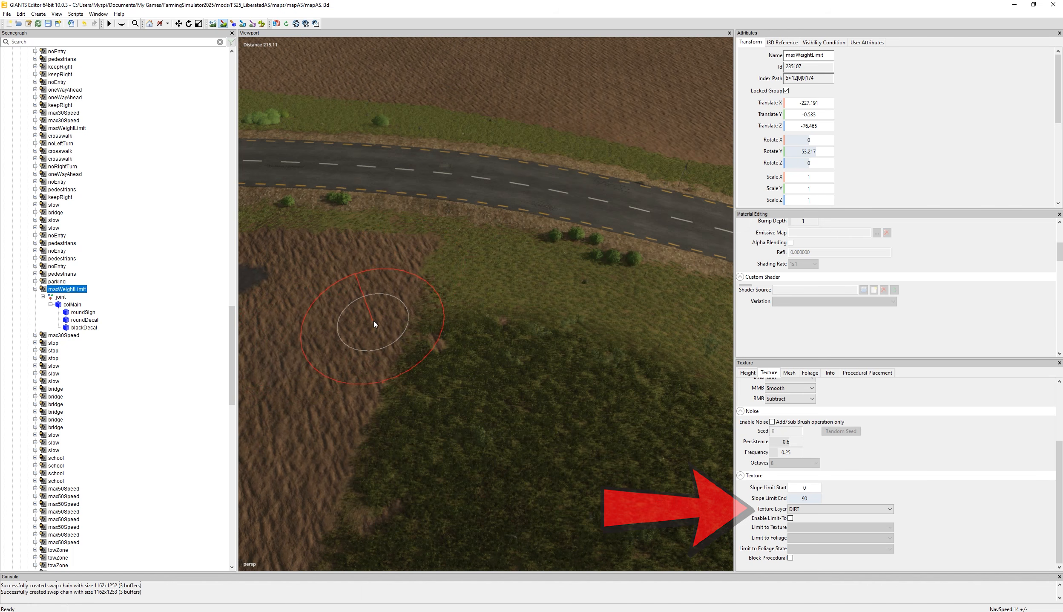
Set the texture layer to GRASS and undo the remaining asphalt and dirt strokes on the field.
key("ctrl+z")
left_click(503, 287, "ctrl")
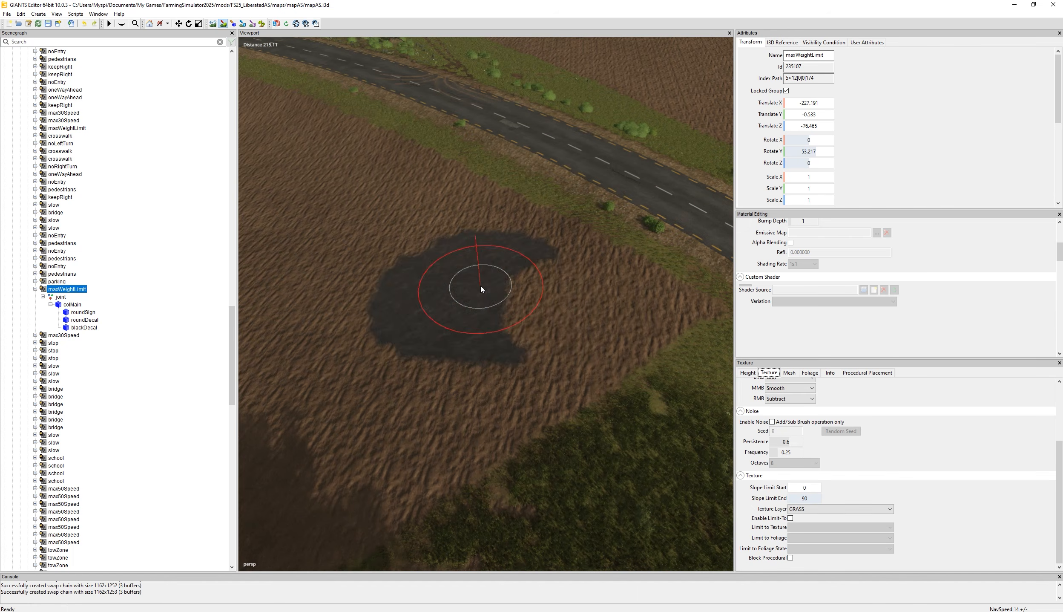
key("ctrl+z")
key("ctrl+z")
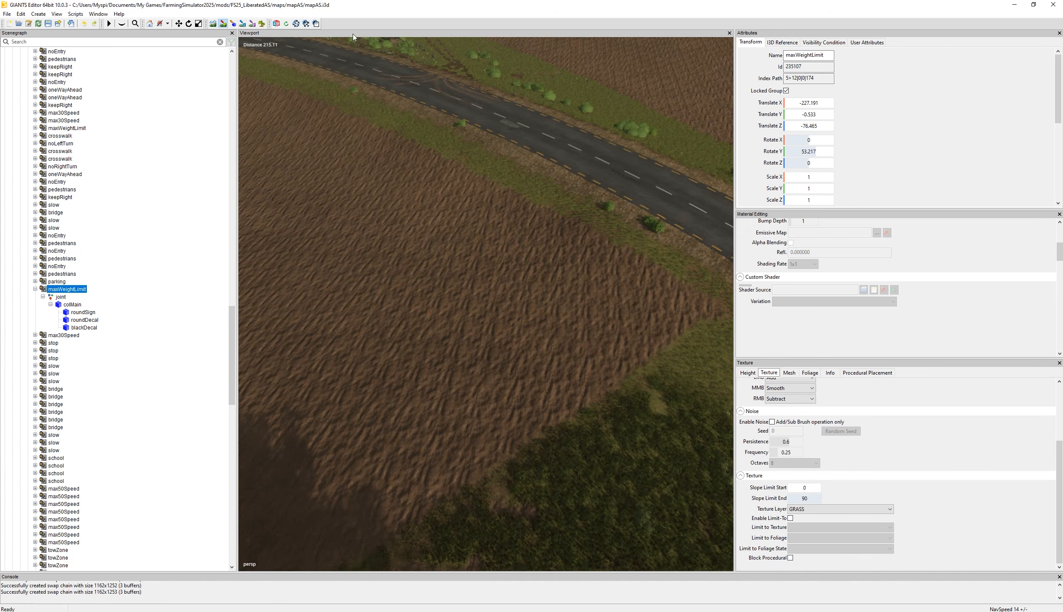
Enable Limit-To with dirt02 as the limiting texture, and paint GRASS over the plowed field beside the grassy verge.
left_click(224, 25)
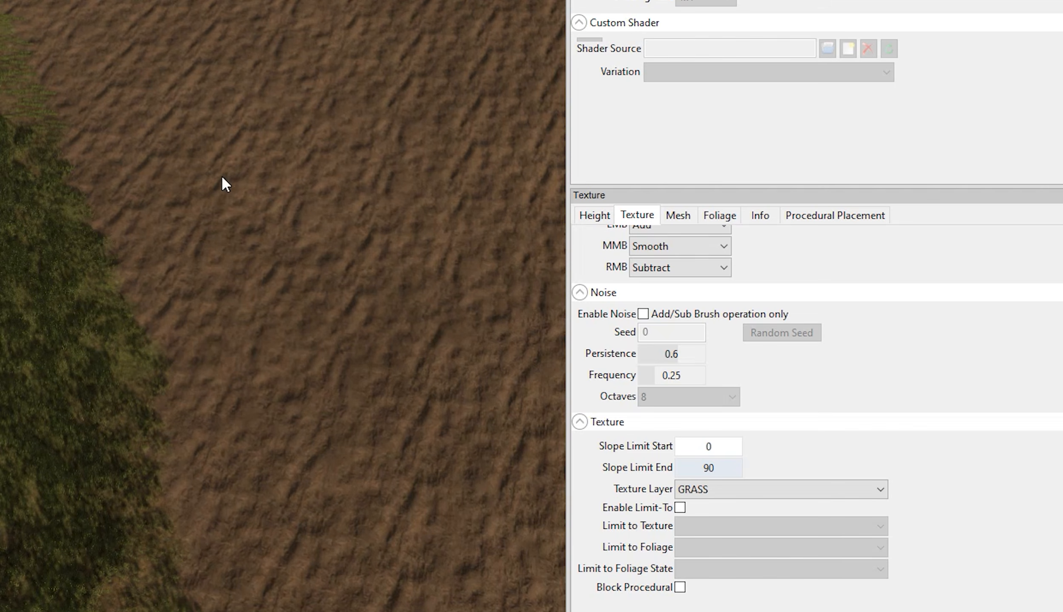
left_click(680, 508)
left_click(705, 531)
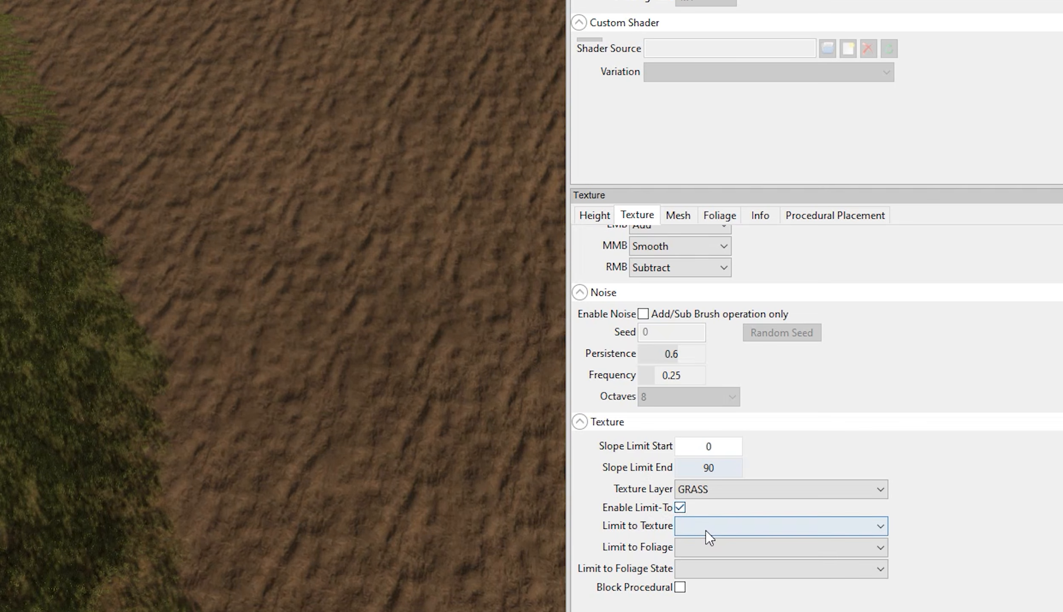
left_click_drag(884, 187, 882, 203)
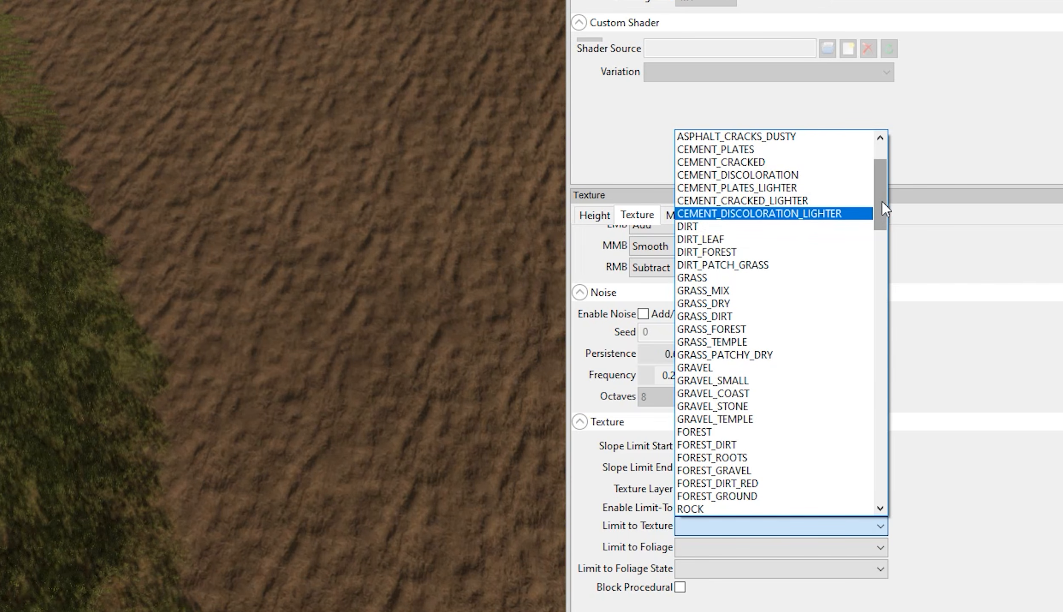
left_click_drag(884, 209, 871, 337)
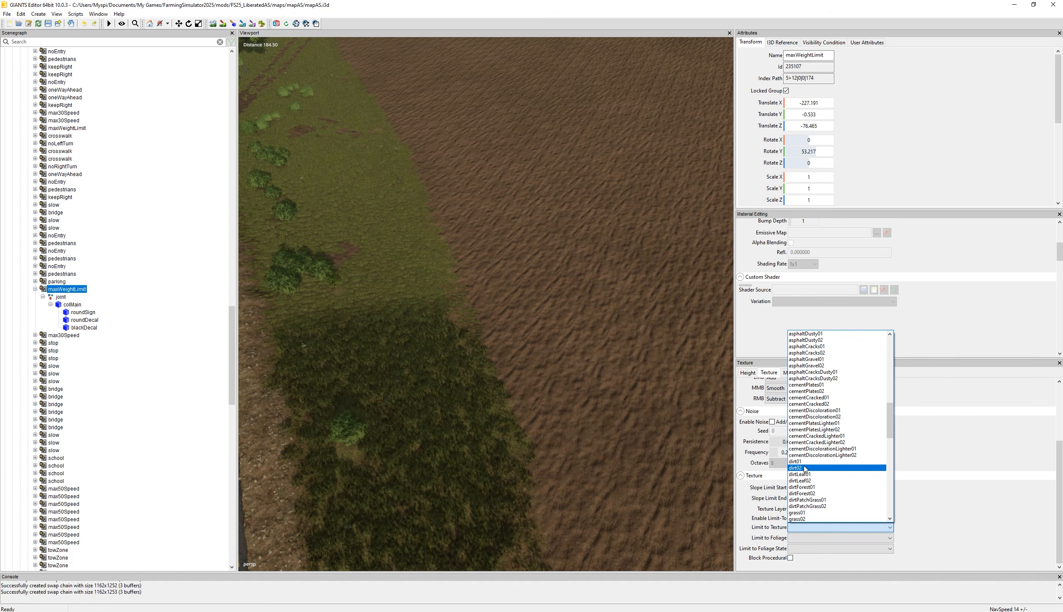
left_click(805, 468)
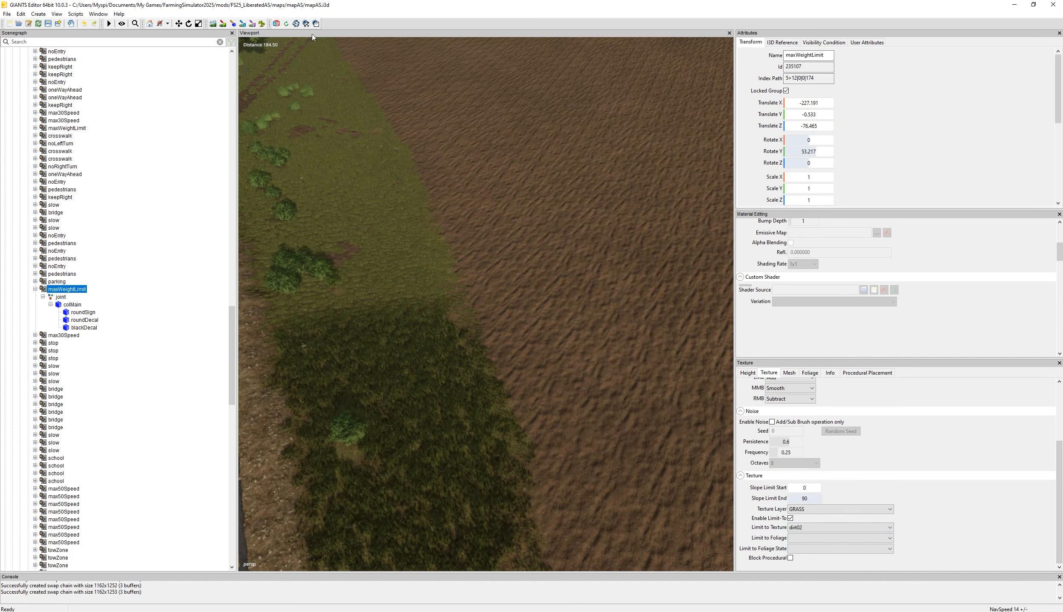
left_click(223, 23)
mouse_move(405, 213)
left_mouse_down()
mouse_move(475, 256)
mouse_move(561, 274)
mouse_move(601, 237)
mouse_move(488, 110)
mouse_move(462, 100)
mouse_move(473, 124)
mouse_move(446, 126)
mouse_move(419, 94)
left_mouse_up()
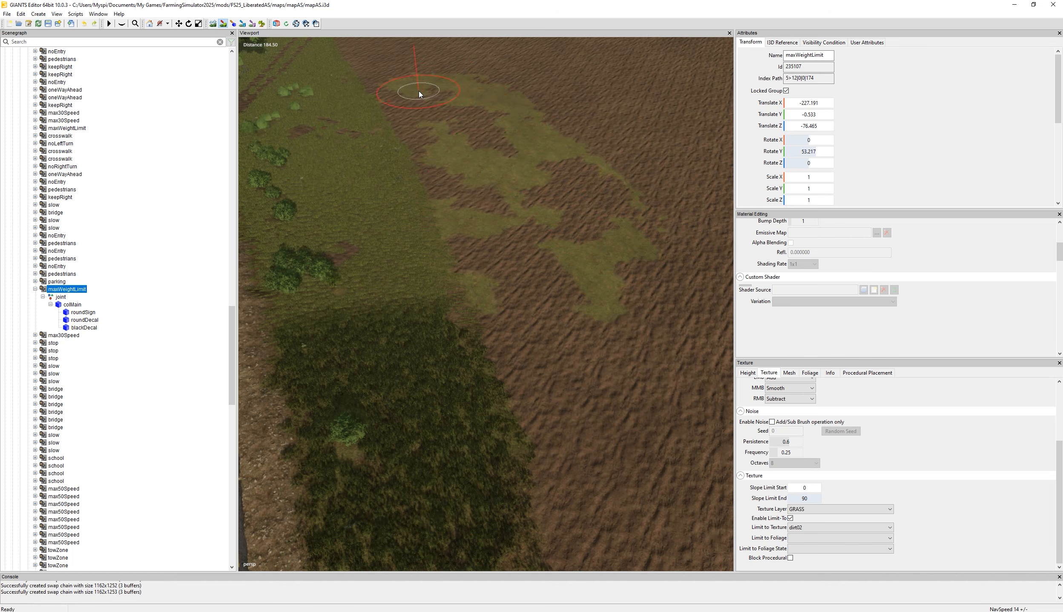
Set the painted texture layer to dirt02.
left_click(813, 511)
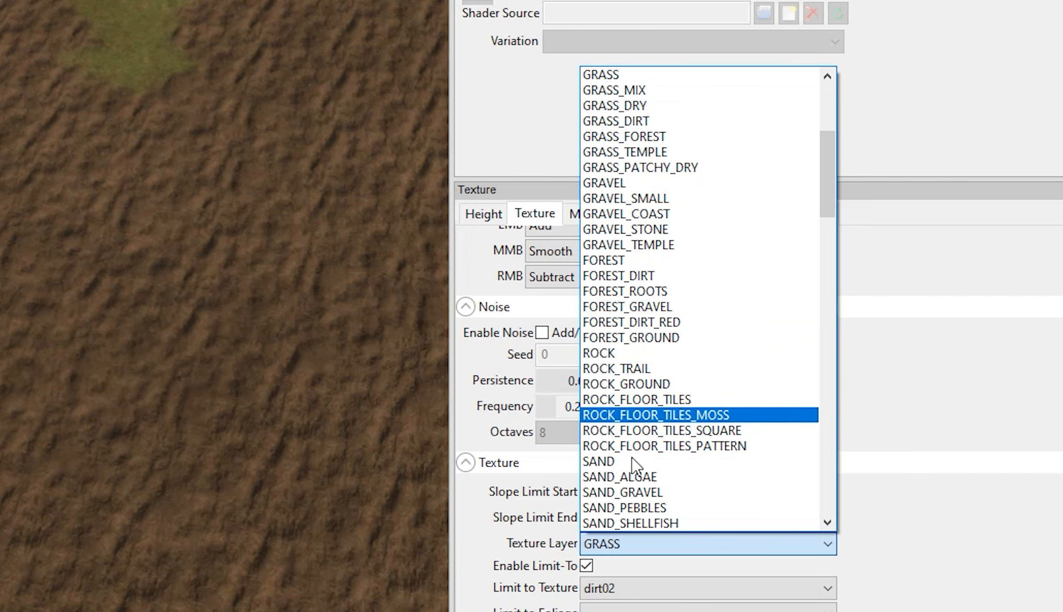
scroll(703, 401, "up", 4)
scroll(645, 324, "up", 2)
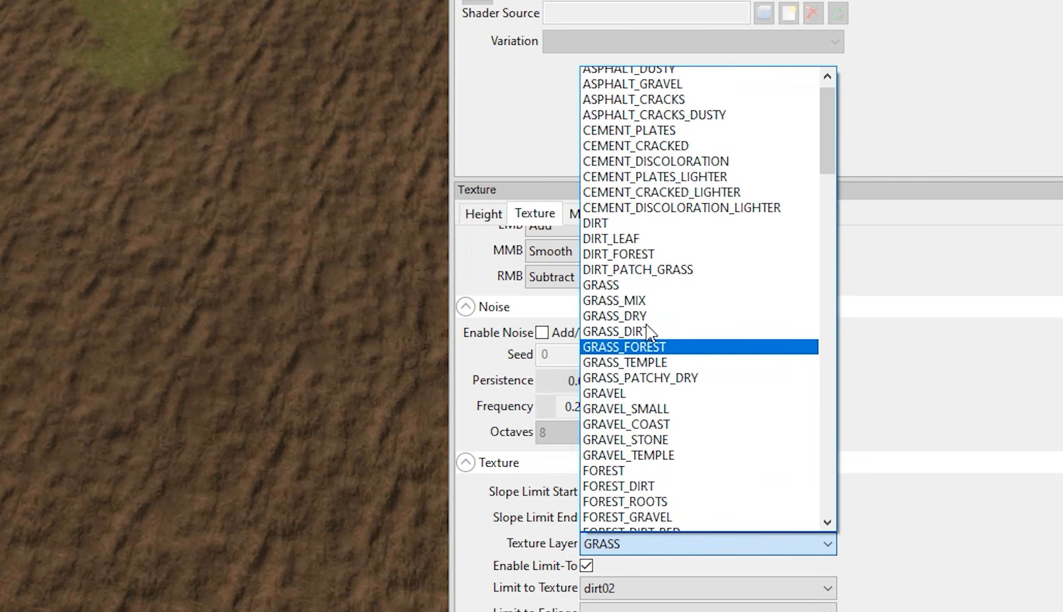
scroll(634, 366, "down", 4)
scroll(635, 368, "down", 12)
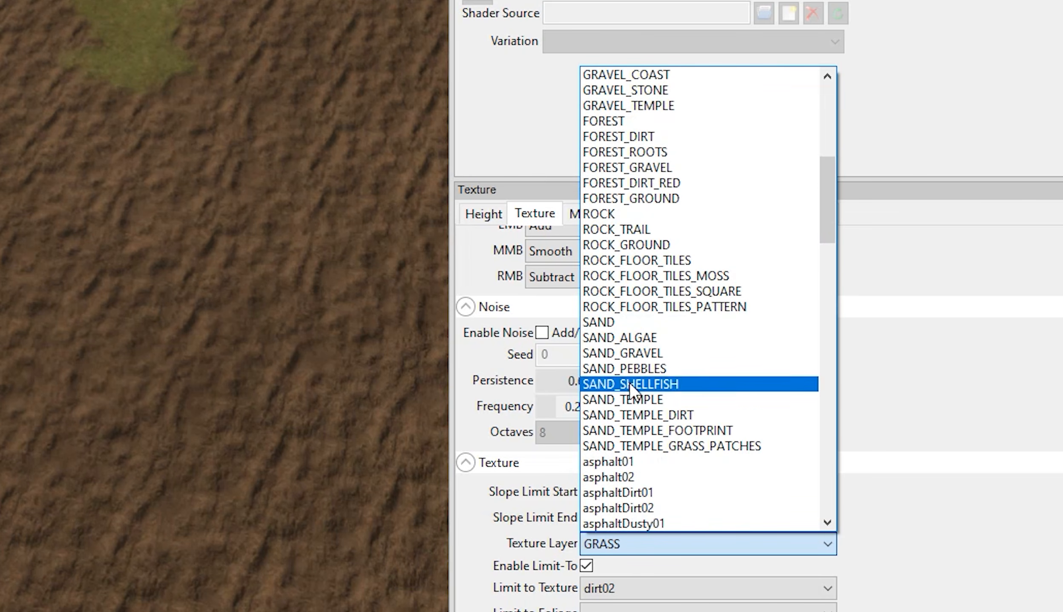
scroll(624, 434, "down", 2)
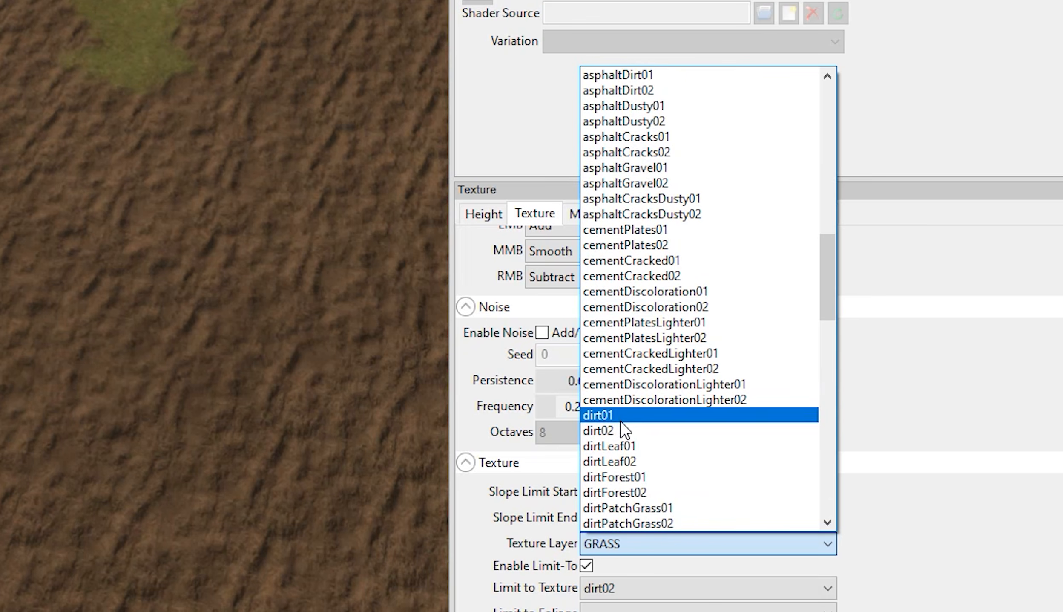
left_click(622, 418)
left_click(628, 590)
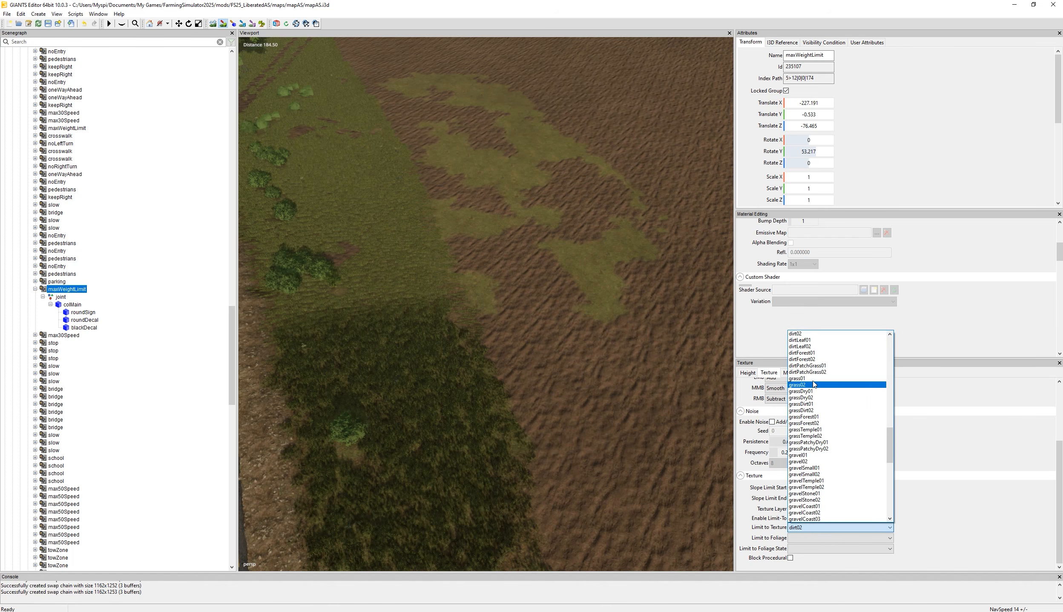
left_click(810, 334)
left_click(808, 510)
left_click(808, 322)
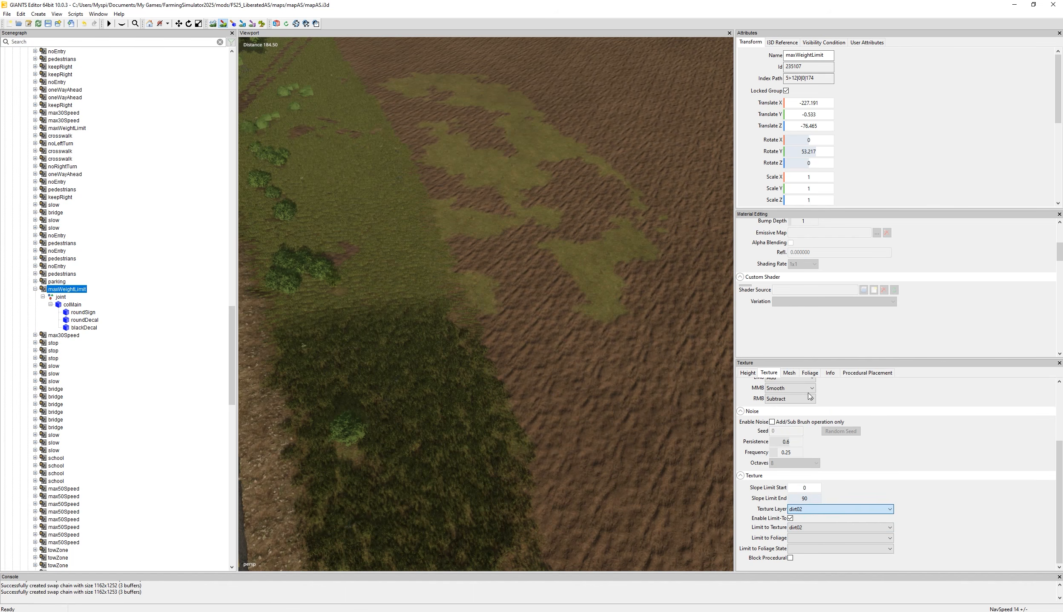
Change the Limit to Texture setting to dirt01.
left_click(793, 528)
scroll(815, 369, "down", 3)
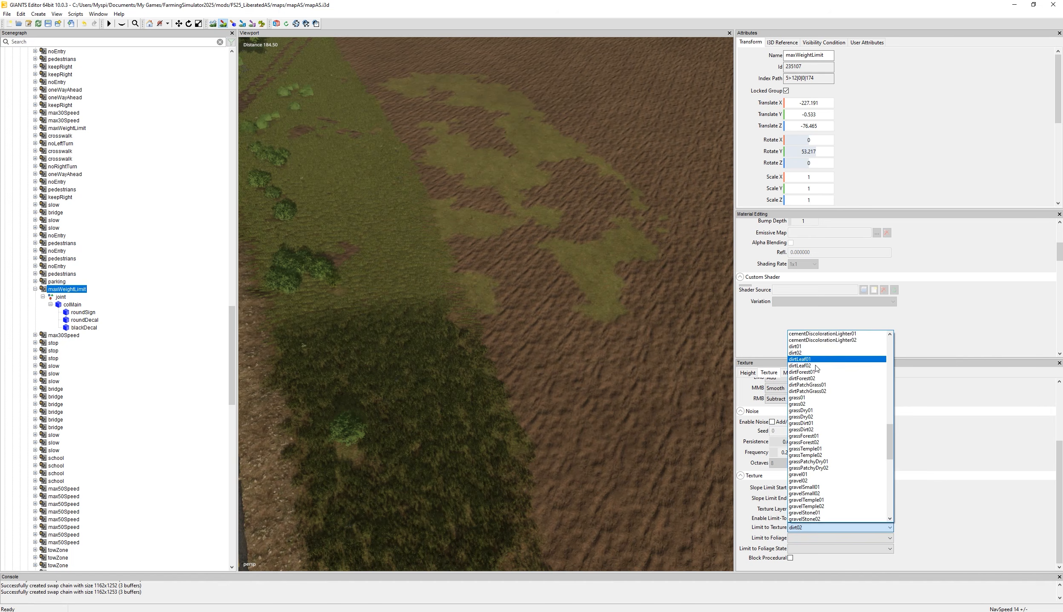
left_click(796, 346)
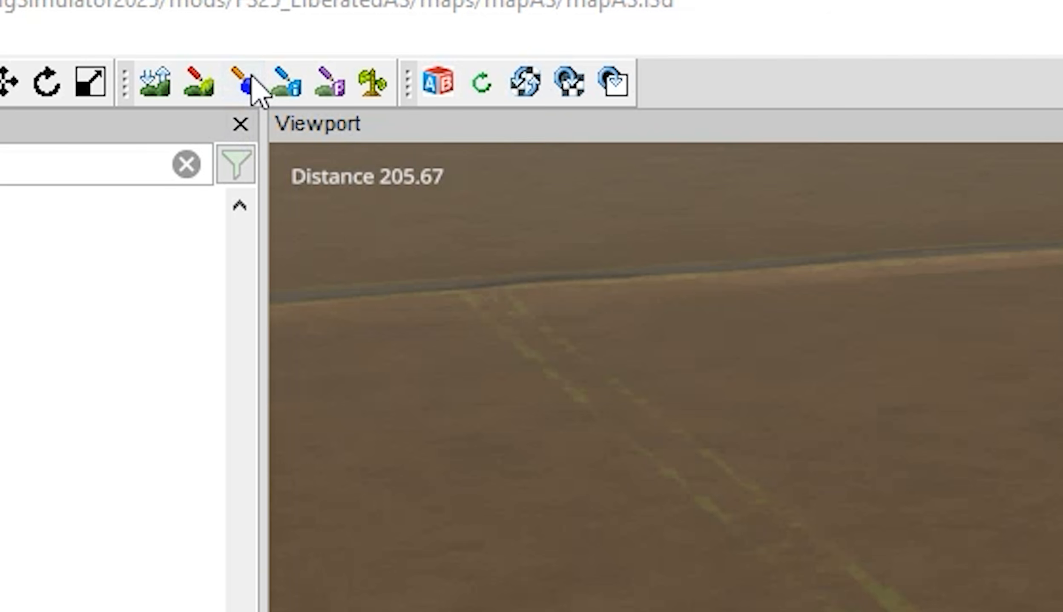
Go from terrain mesh painting to info layer painting and display the environment layer over the coast and farmland.
left_click(233, 24)
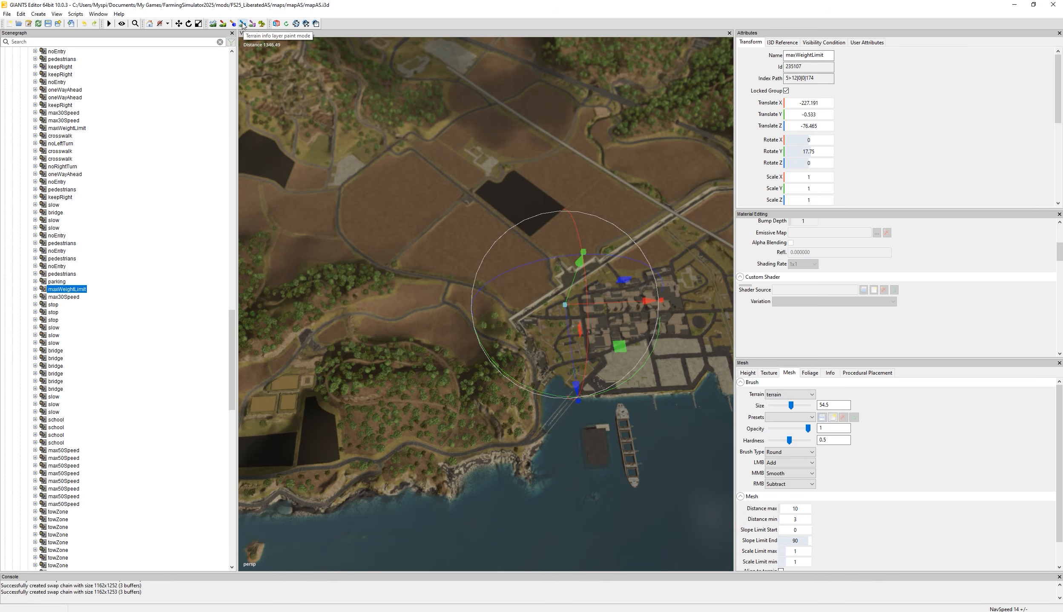
left_click(242, 24)
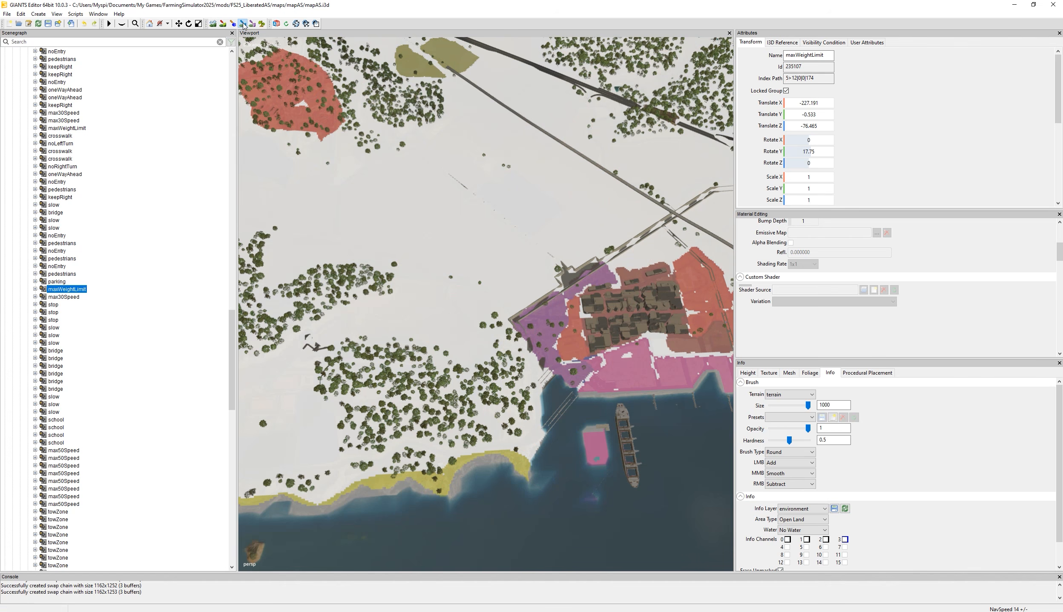
left_click(244, 25)
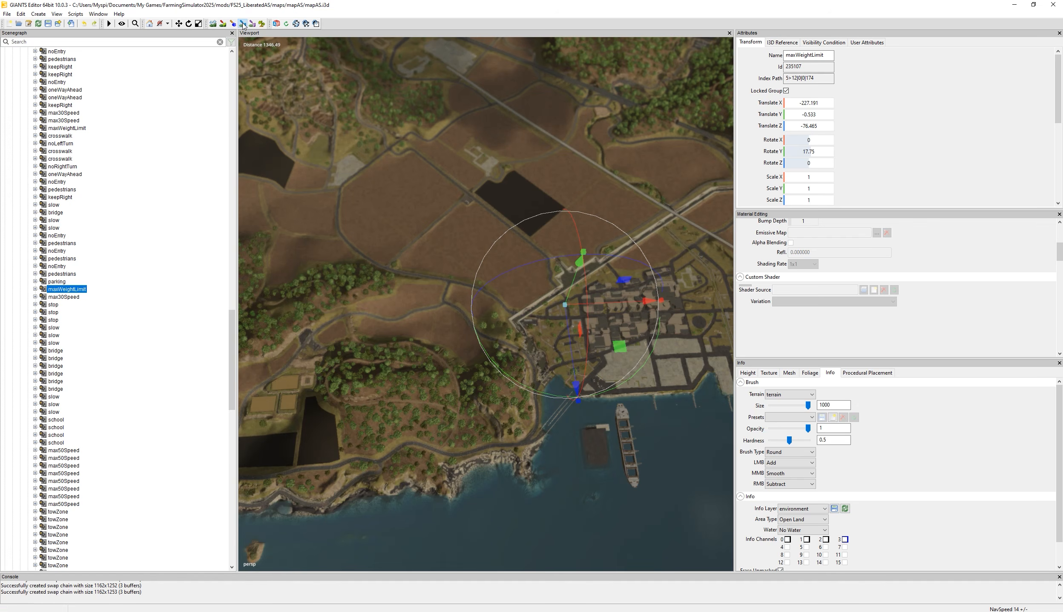
scroll(490, 211, "up", 3)
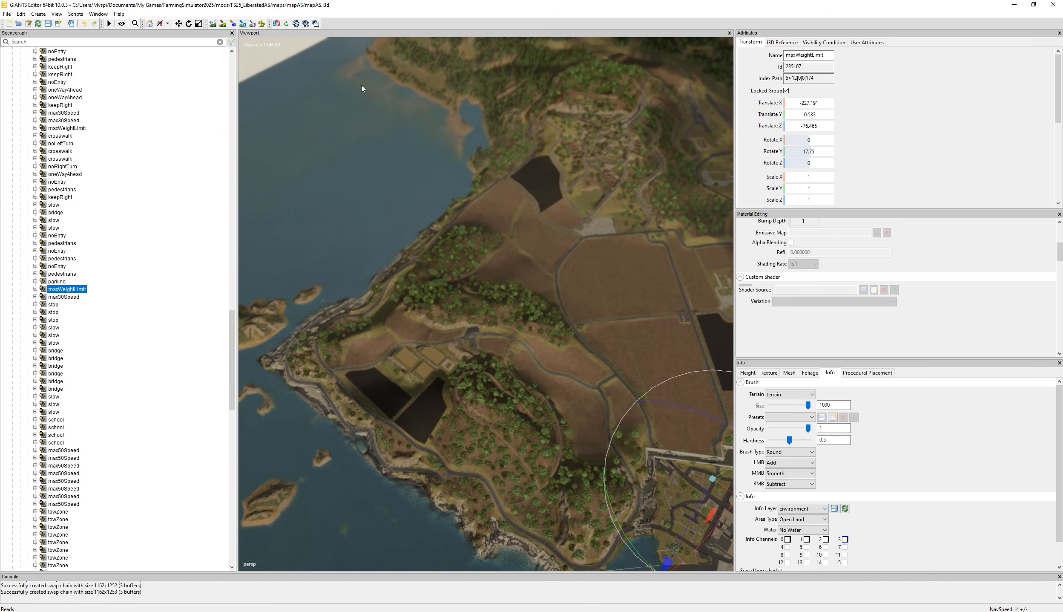
left_click(243, 24)
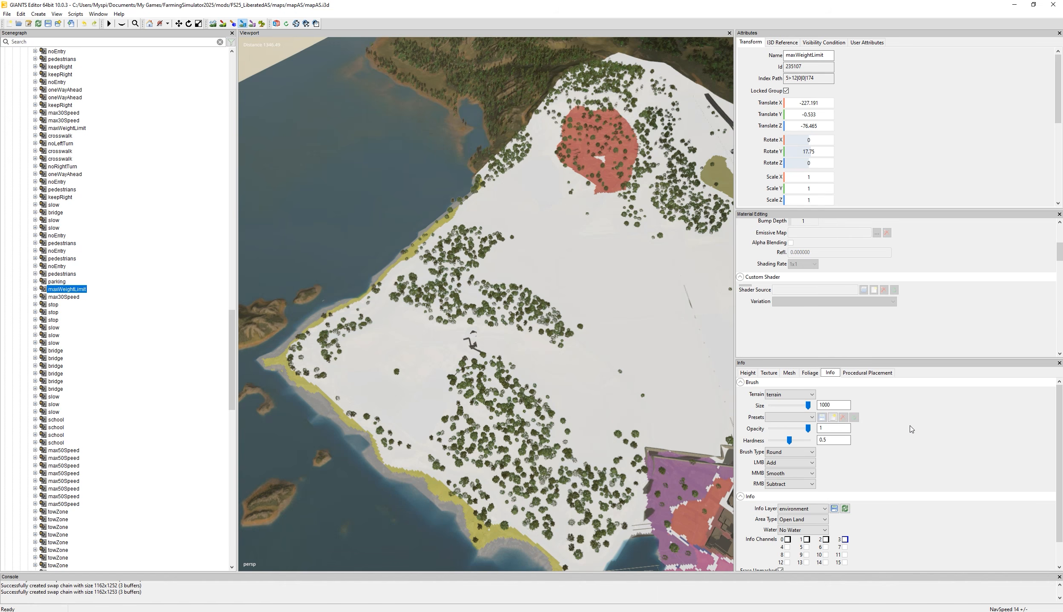
Set the environment layer's area type to City and examine its marked areas around the harbor town.
scroll(899, 437, "down", 2)
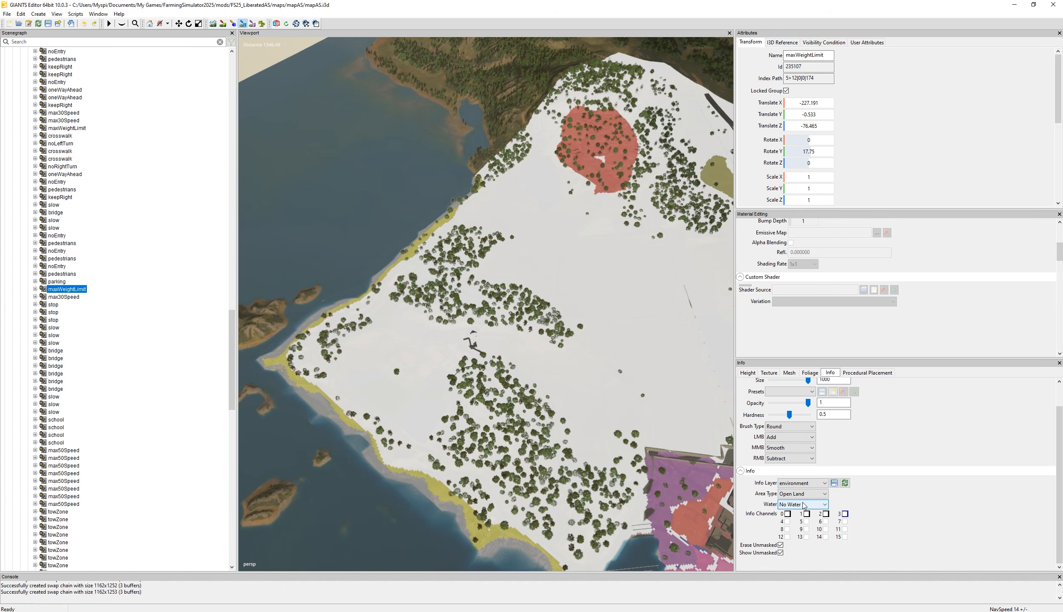
left_click(804, 495)
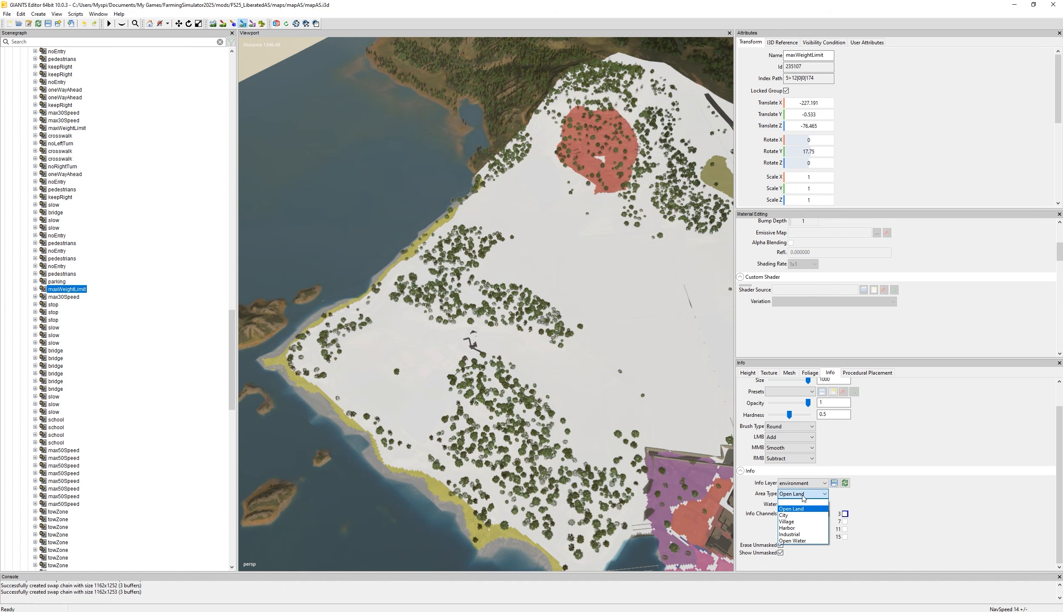
left_click(795, 508)
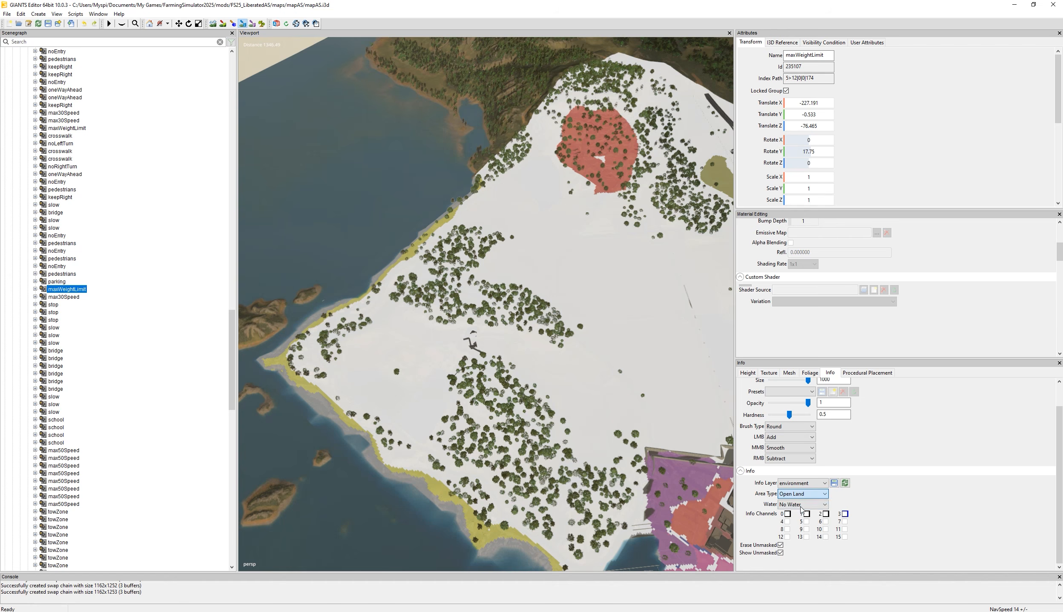
left_click(801, 493)
left_click(796, 513)
left_click(242, 24)
left_click_drag(476, 204, 376, 149, "alt")
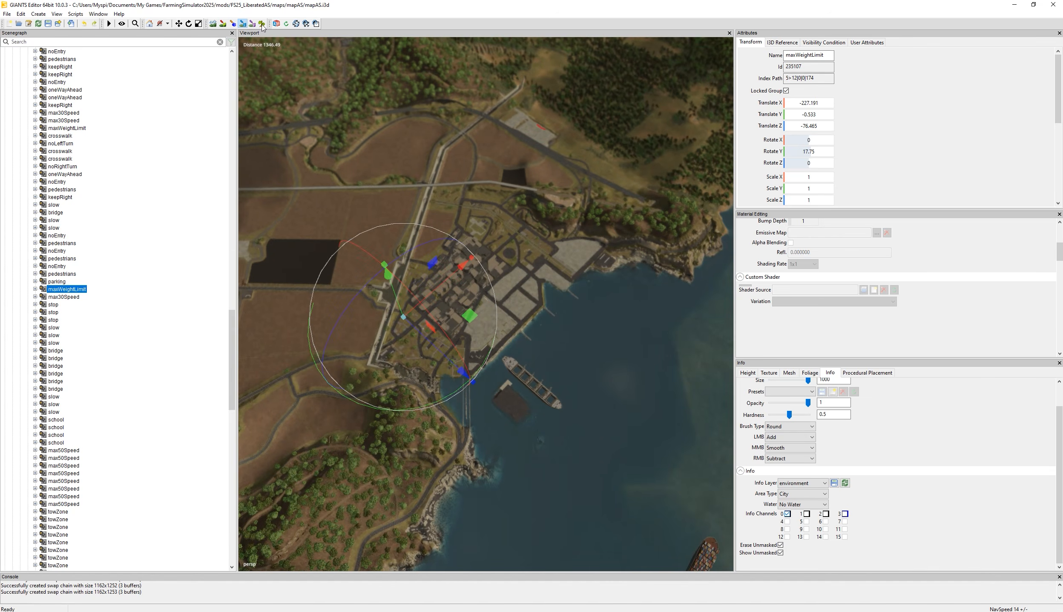
left_click(242, 23)
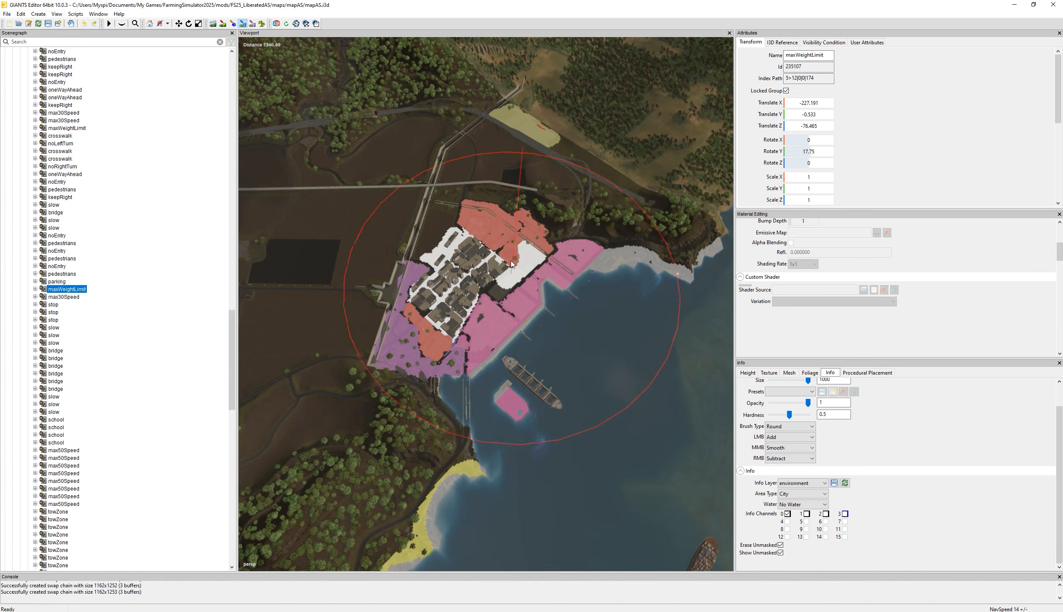
Display the Village, Harbor, Industrial and Open Water area types of the environment layer one after another.
left_click(803, 493)
left_click(801, 507)
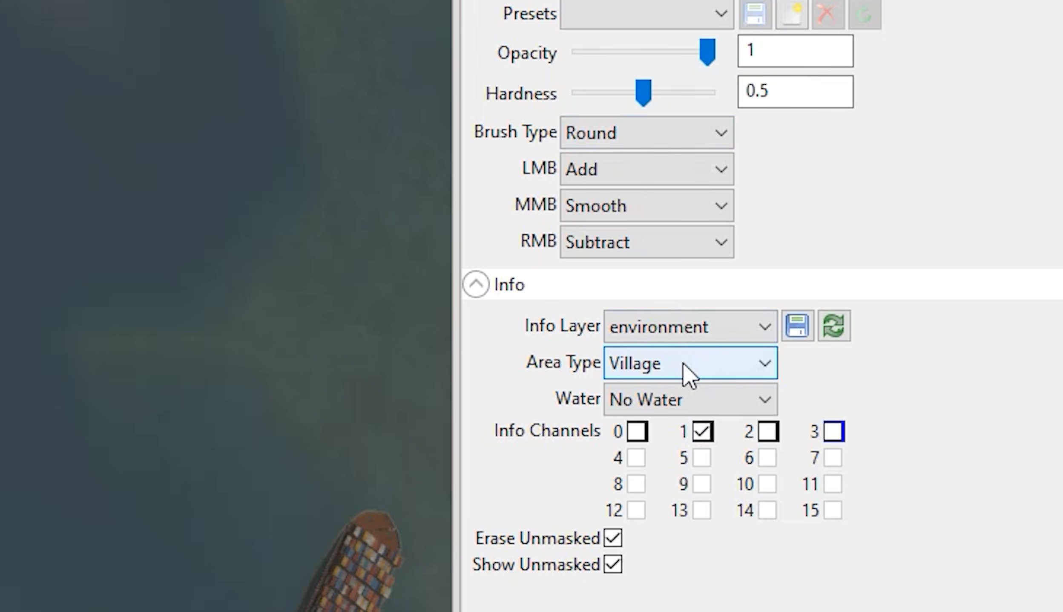
left_click(674, 369)
left_click(663, 480)
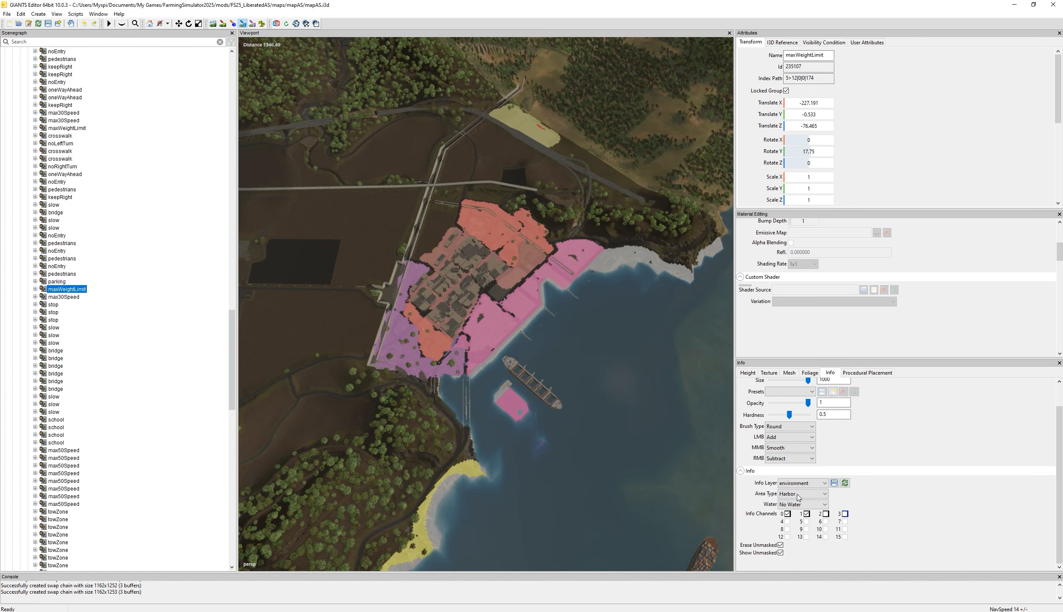
left_click(662, 366)
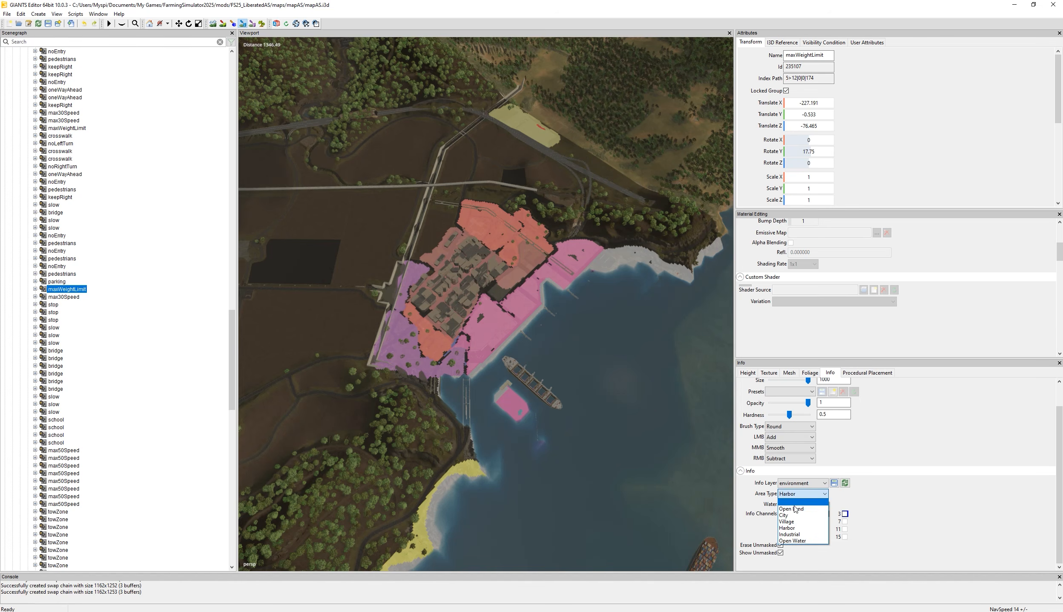
left_click(790, 534)
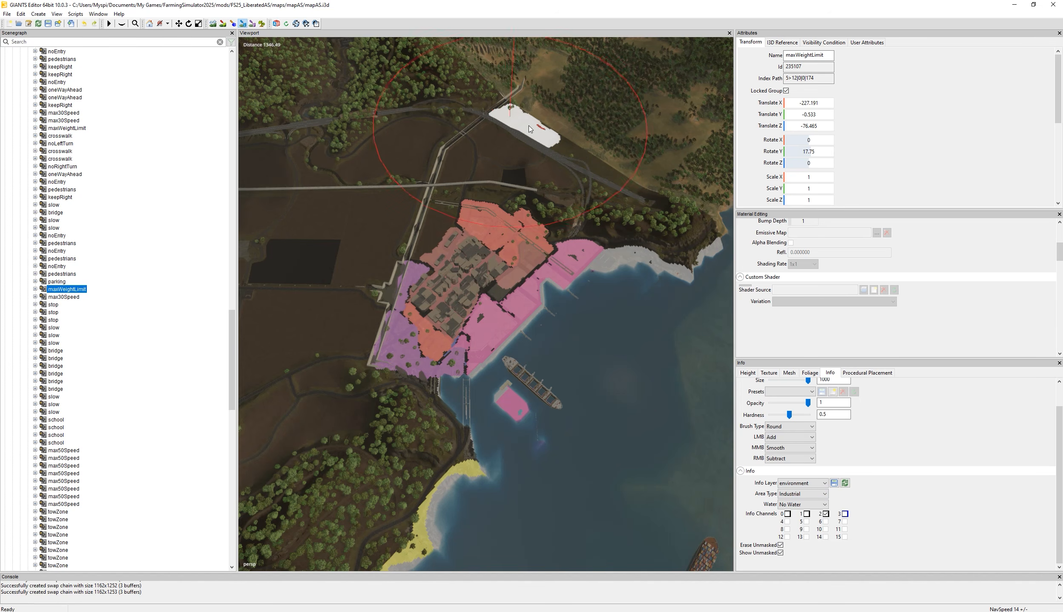
left_click(803, 493)
left_click(802, 541)
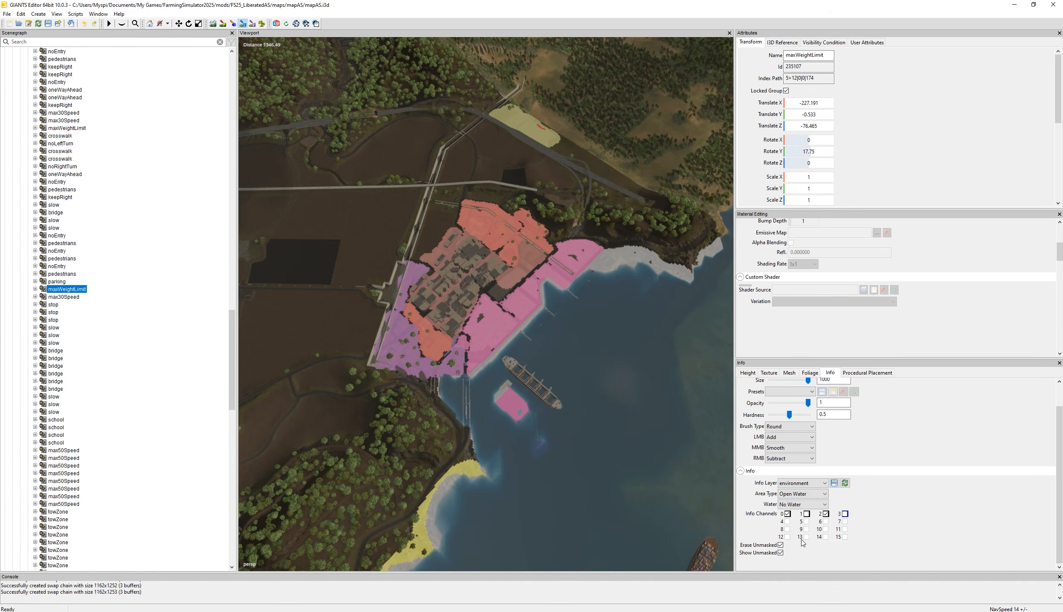
Set the environment layer's water option to Near Water and examine its marking along the coastline.
left_click(801, 504)
left_click(798, 522)
left_click(243, 24)
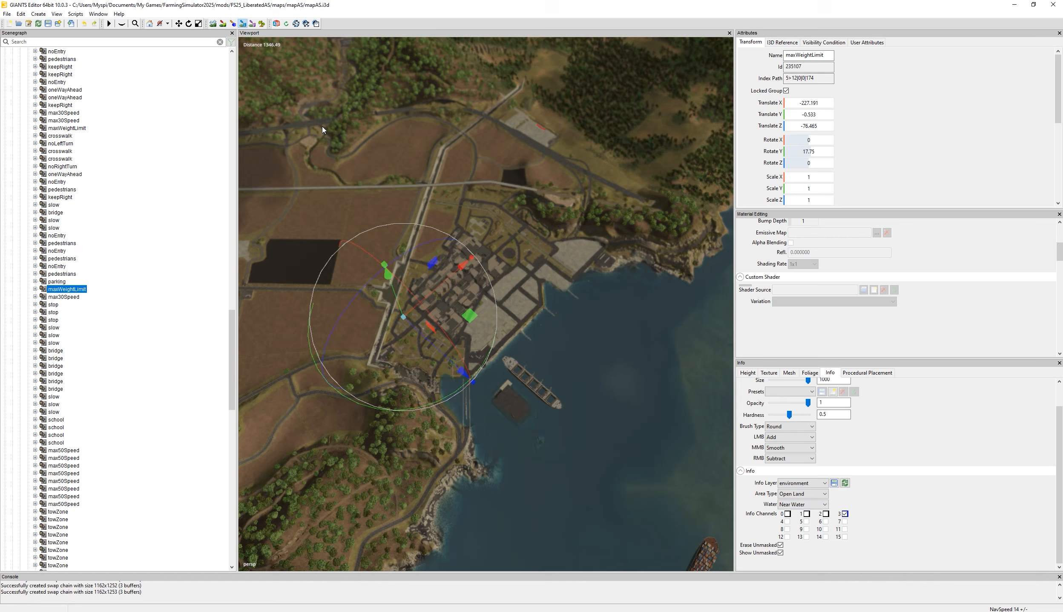
left_click_drag(546, 250, 379, 205, "alt")
left_click(245, 26)
left_click(243, 23)
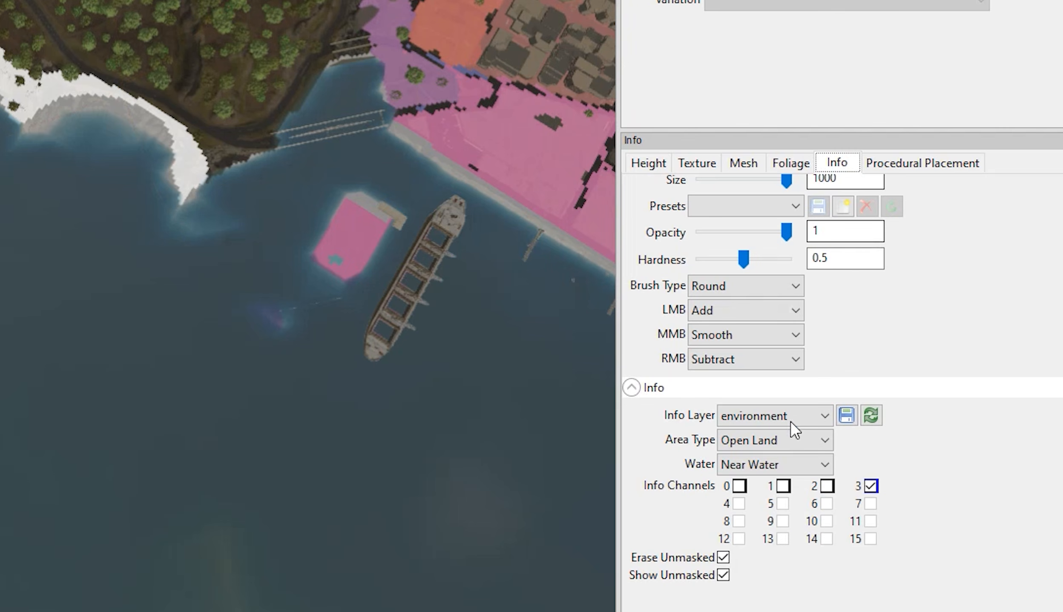
Switch the info layer to farmlands and display the land divisions over the fields and town.
left_click(804, 467)
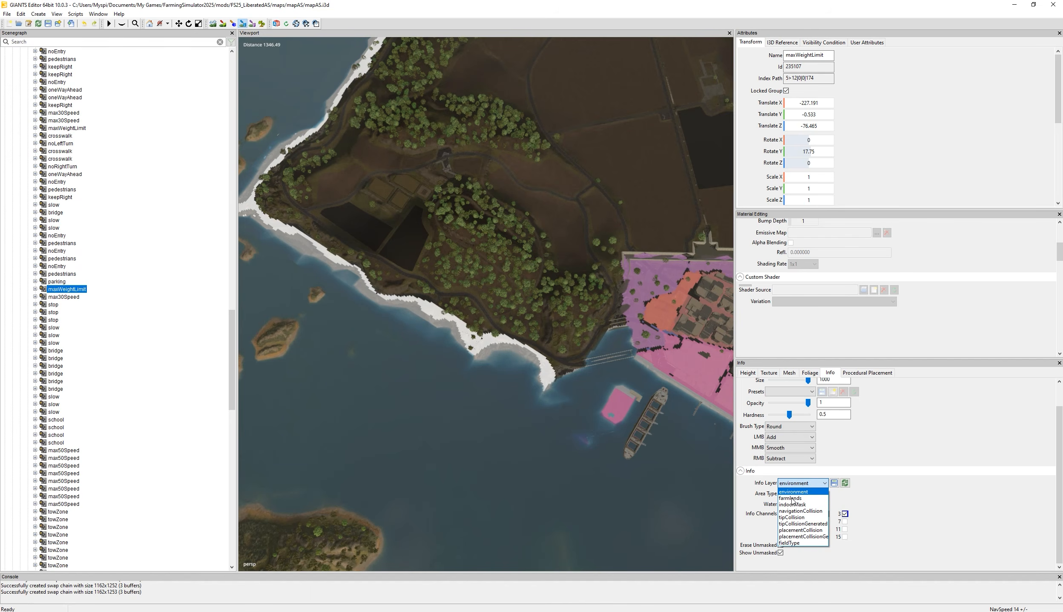
left_click(791, 498)
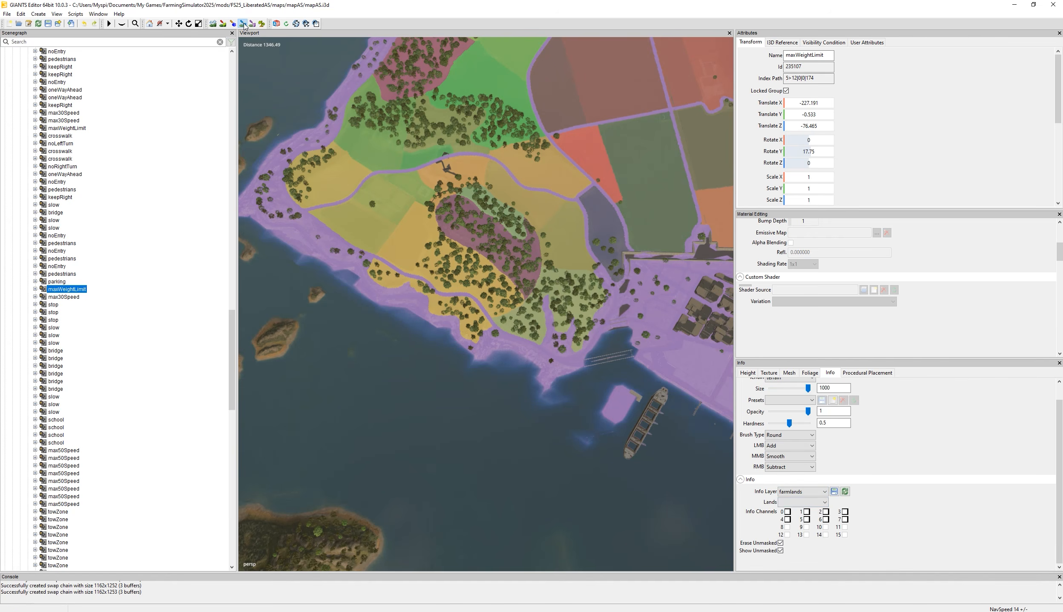
left_click(242, 23)
left_click(242, 23)
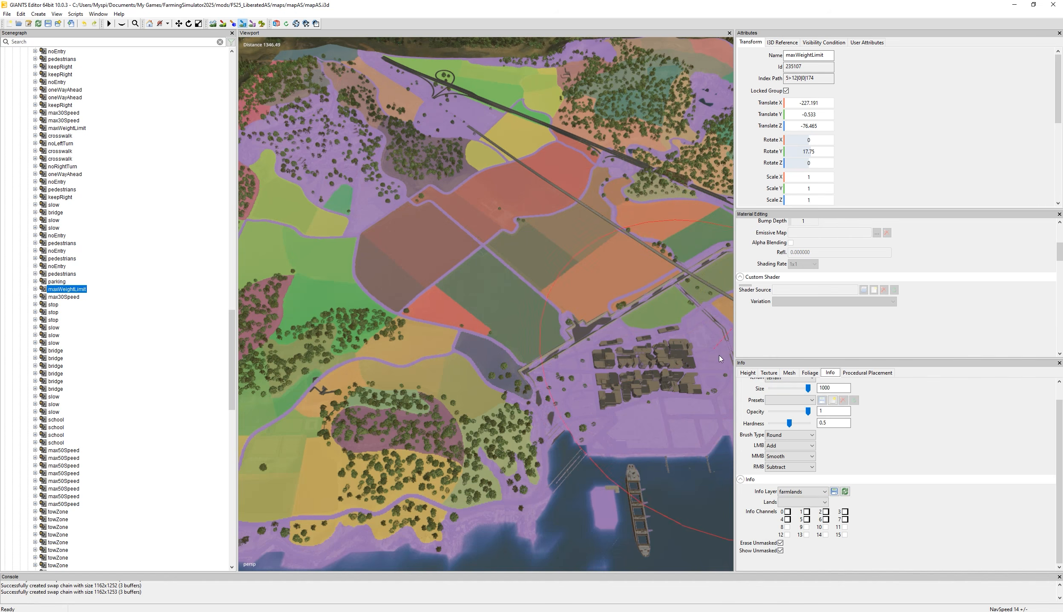
Set the farmlands layer's land to Not buyable and examine its marking across the roads, town and coastline.
left_click(796, 503)
left_click_drag(825, 321, 819, 444)
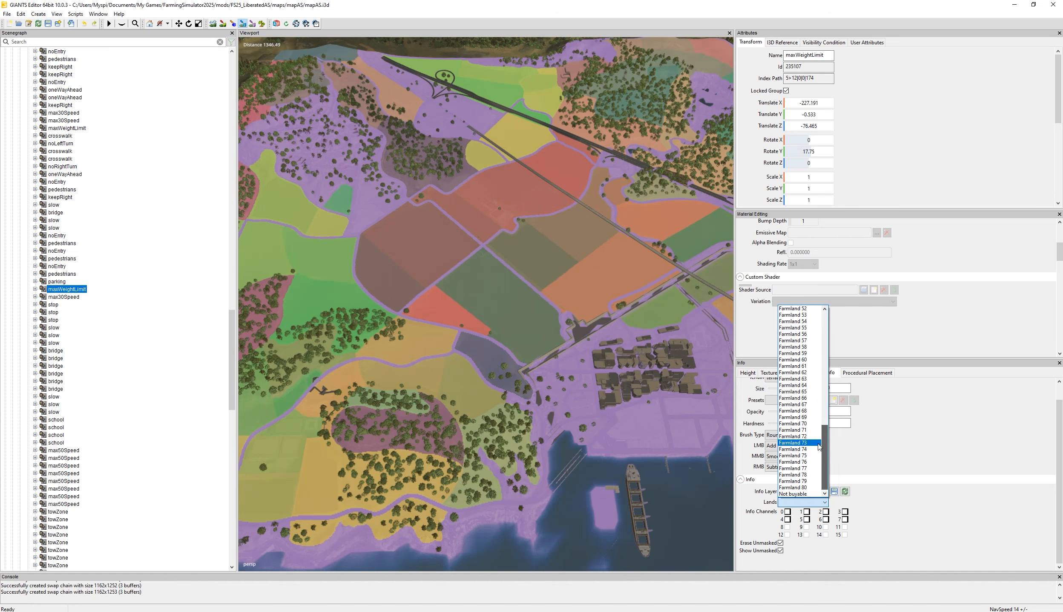
left_click(799, 493)
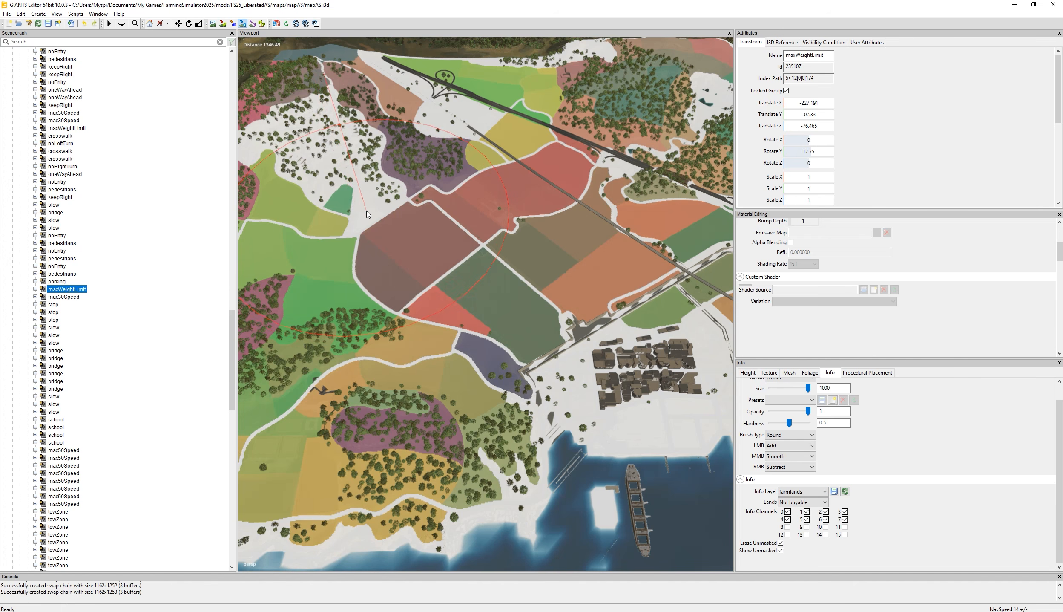
left_click(803, 502)
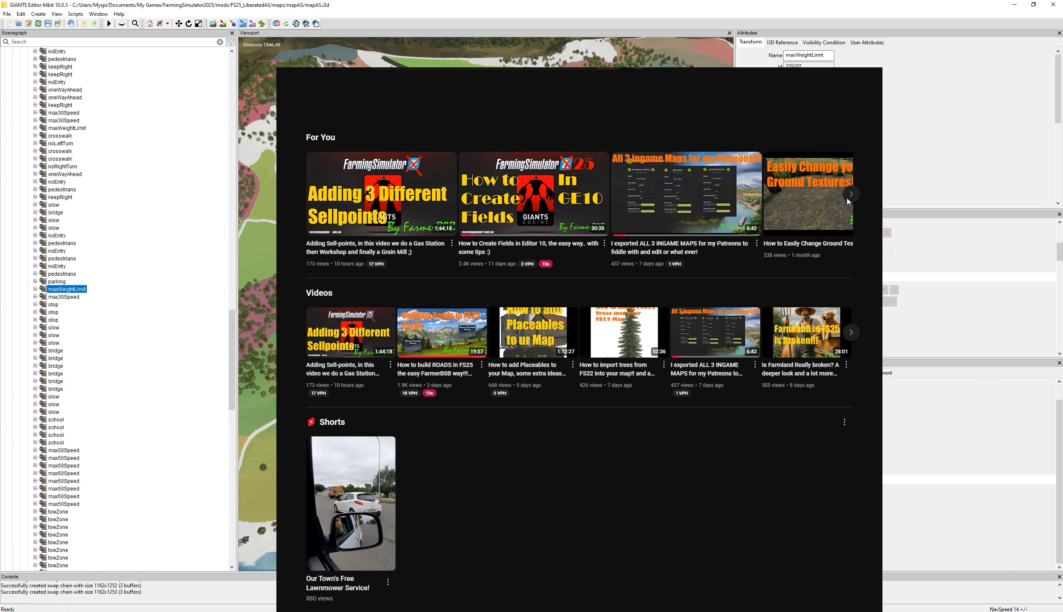
mouse_move(707, 208)
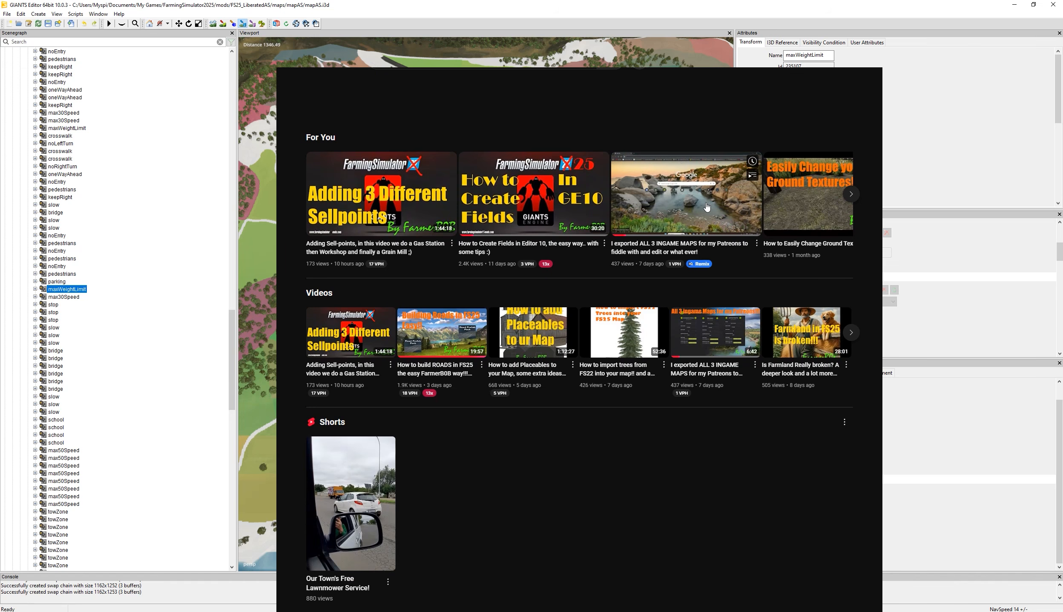
scroll(708, 207, "up", 5)
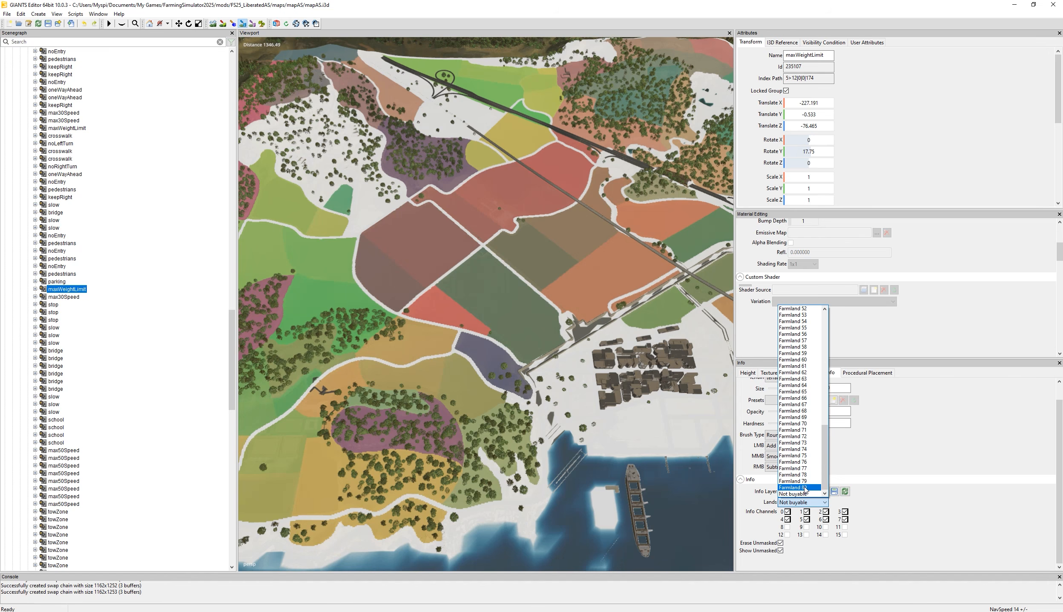
left_click(806, 493)
Display the Indoor state of the indoorMask info layer, followed by the navigationCollision layer.
left_click(808, 492)
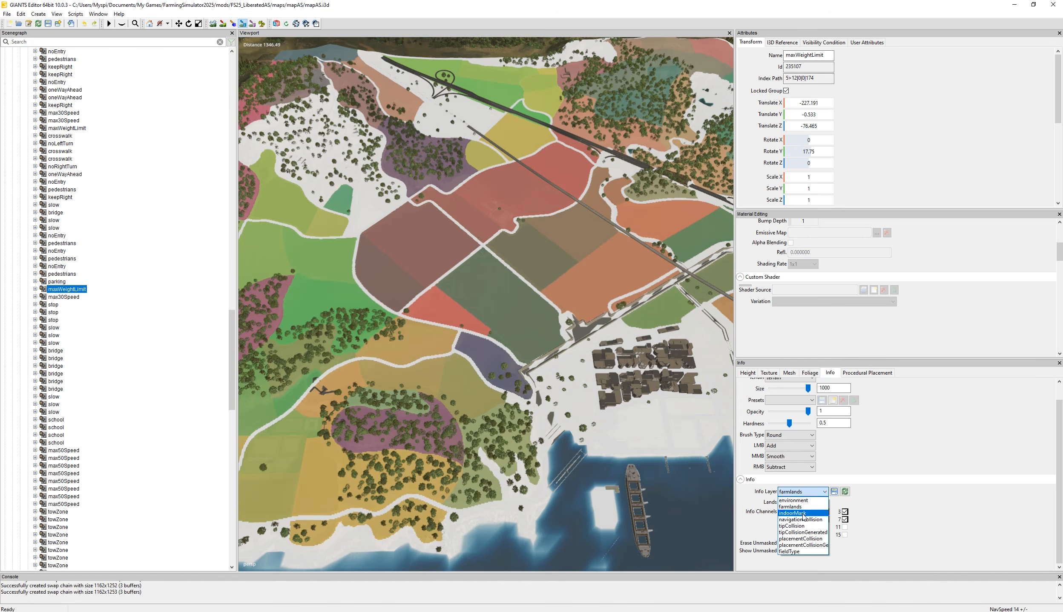
left_click(804, 513)
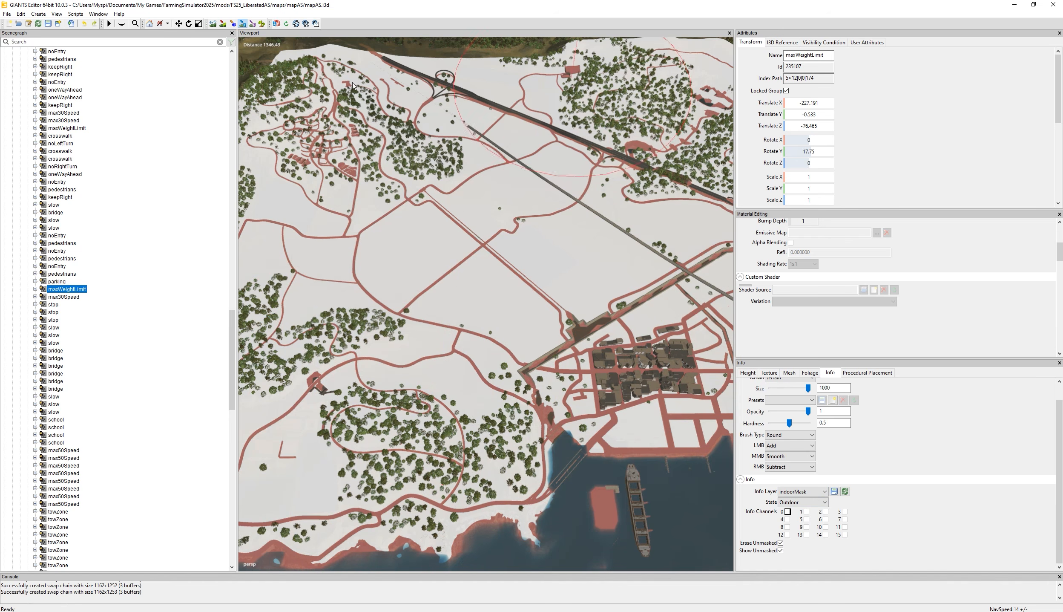
left_click(794, 503)
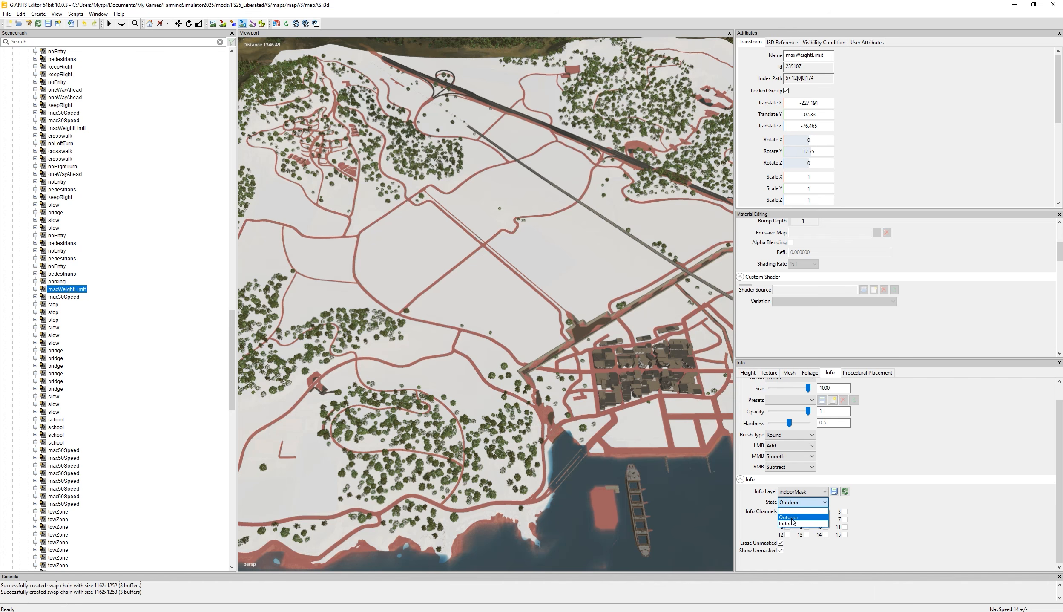
left_click(790, 523)
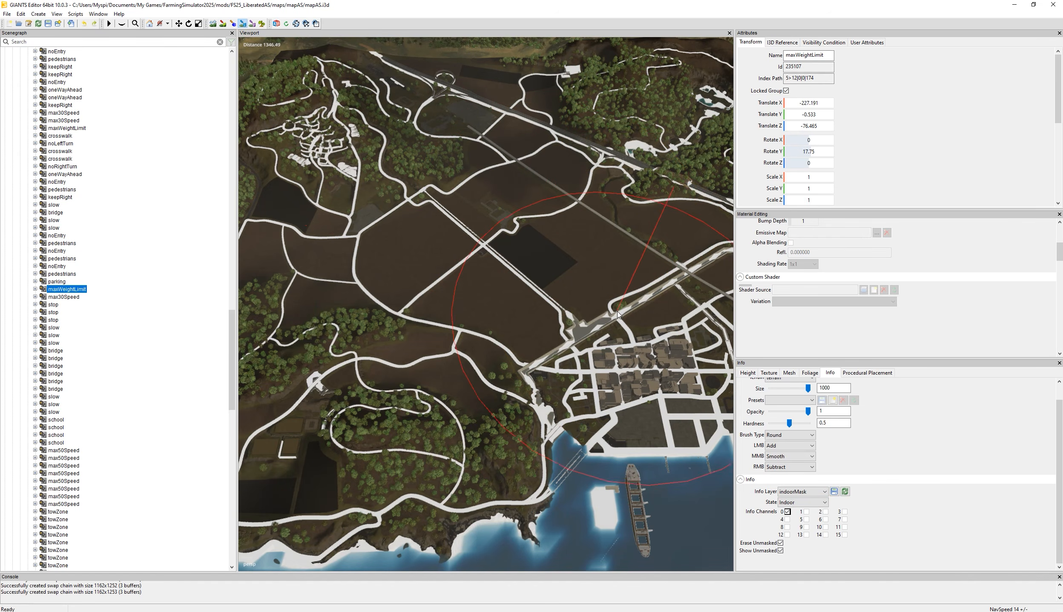
left_click(800, 492)
left_click(803, 523)
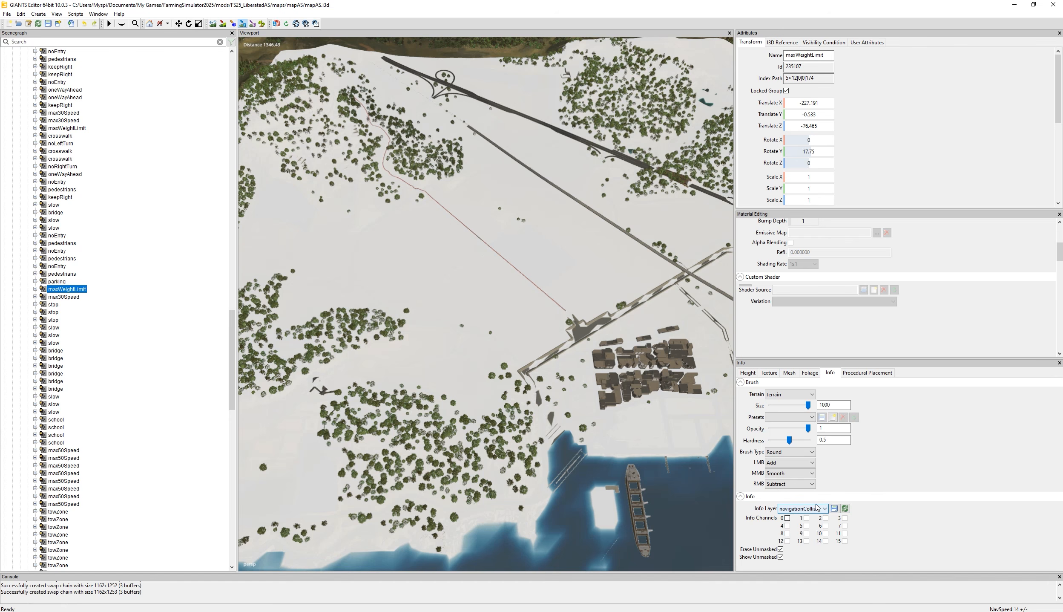
Switch the info layer to tipCollision and compare its Blocked and Default types on the map.
left_click(816, 507)
left_click(809, 542)
left_click(803, 519)
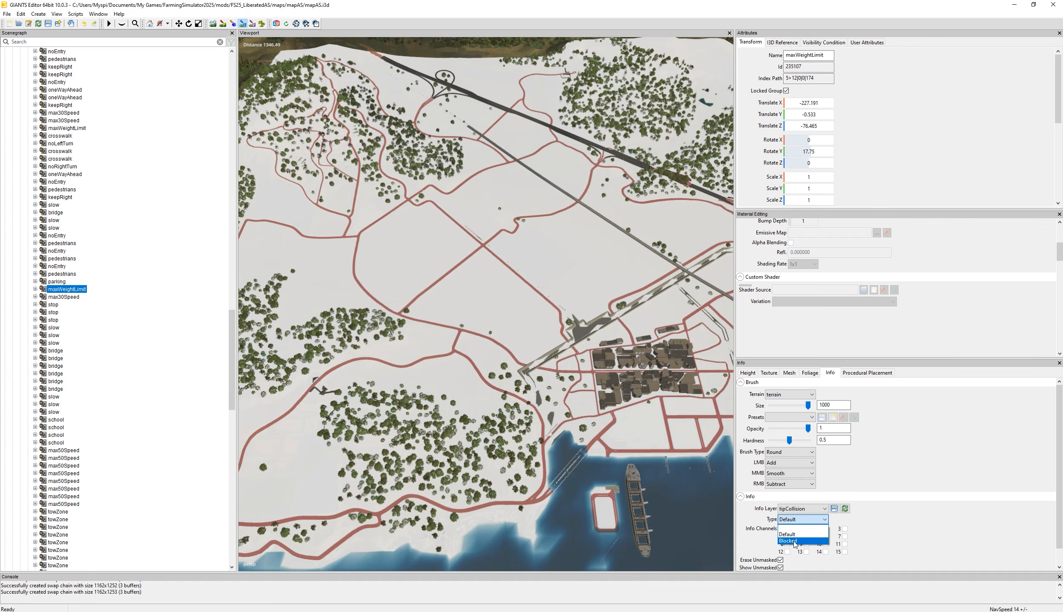
left_click(793, 541)
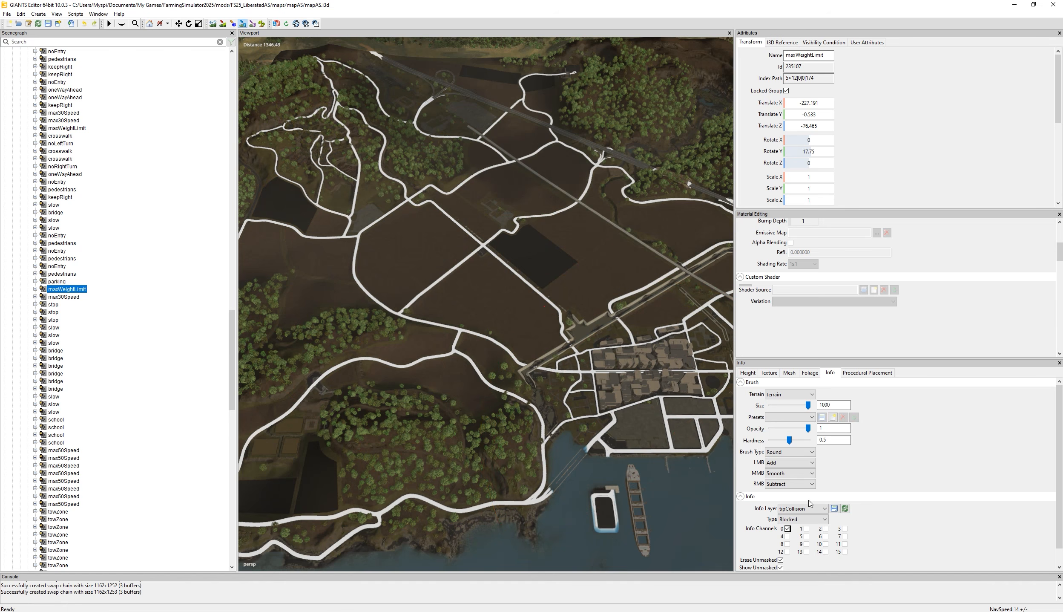
left_click(789, 520)
left_click(791, 527)
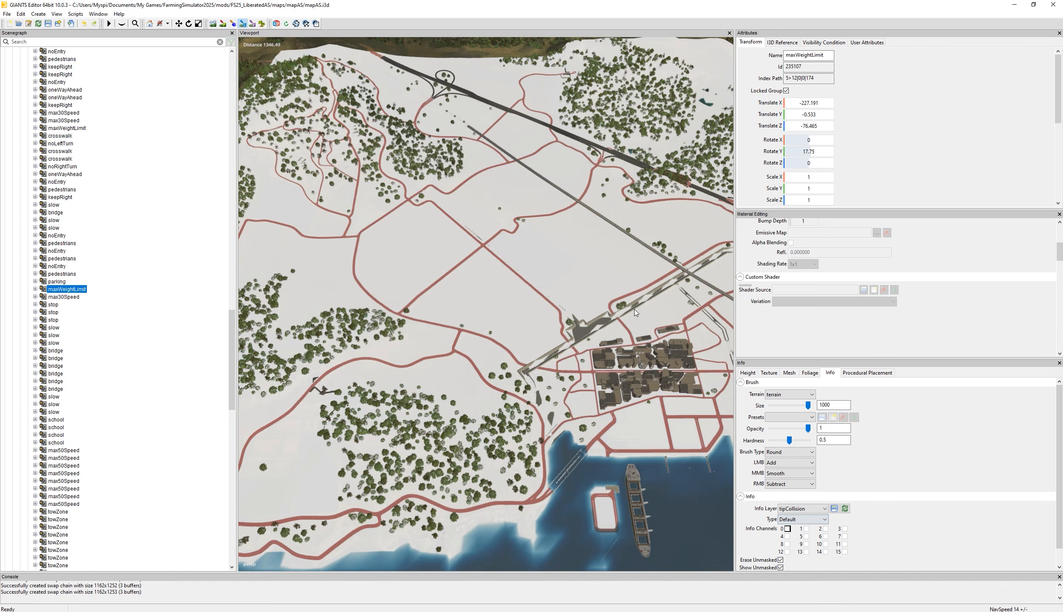
Switch the info layer to placementCollision and display its Blocked type.
left_click(805, 508)
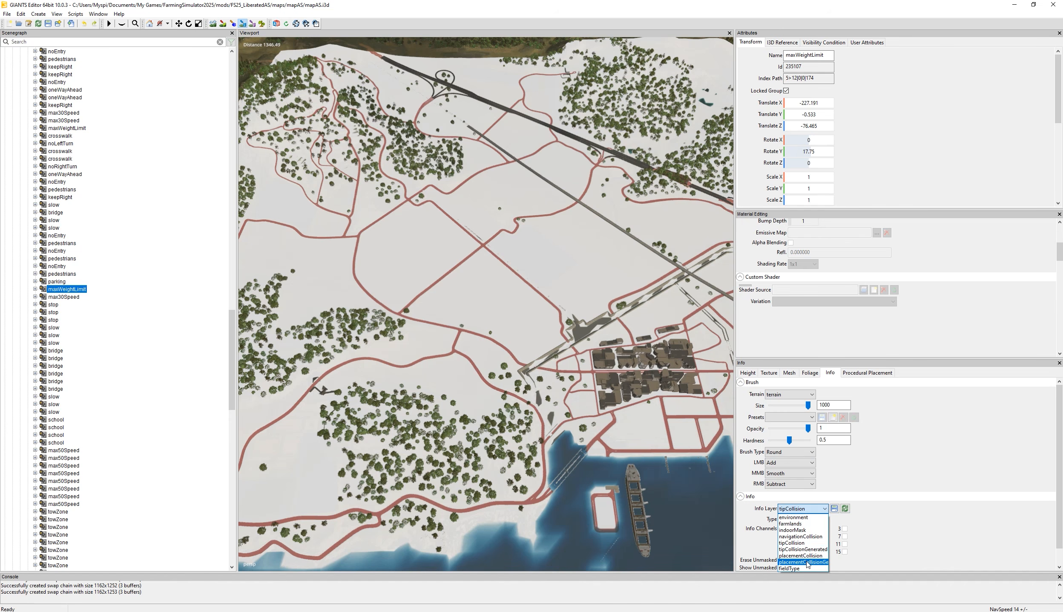
left_click(803, 562)
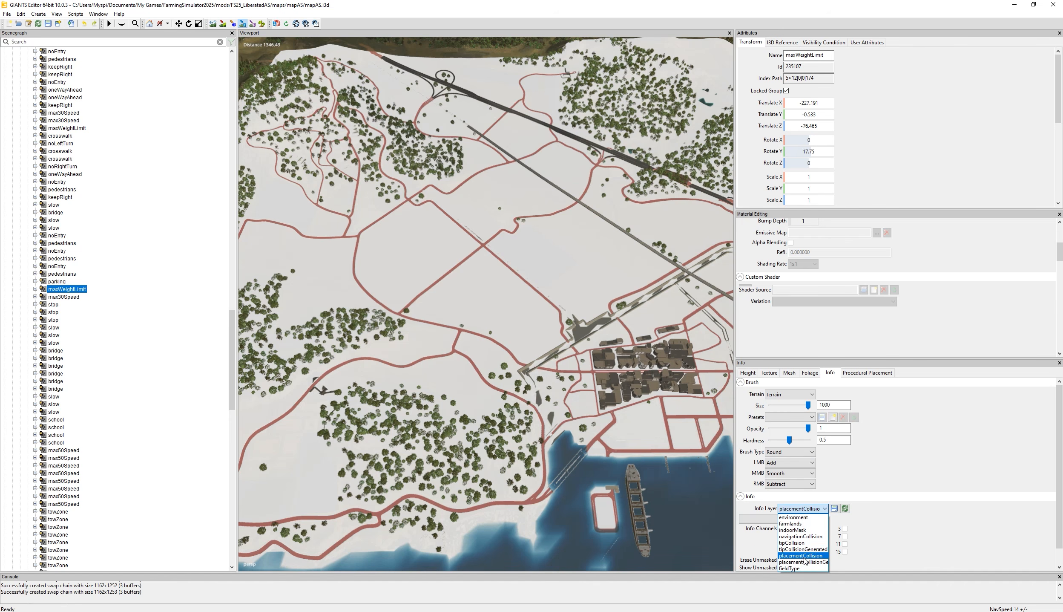
left_click(796, 517)
left_click(785, 538)
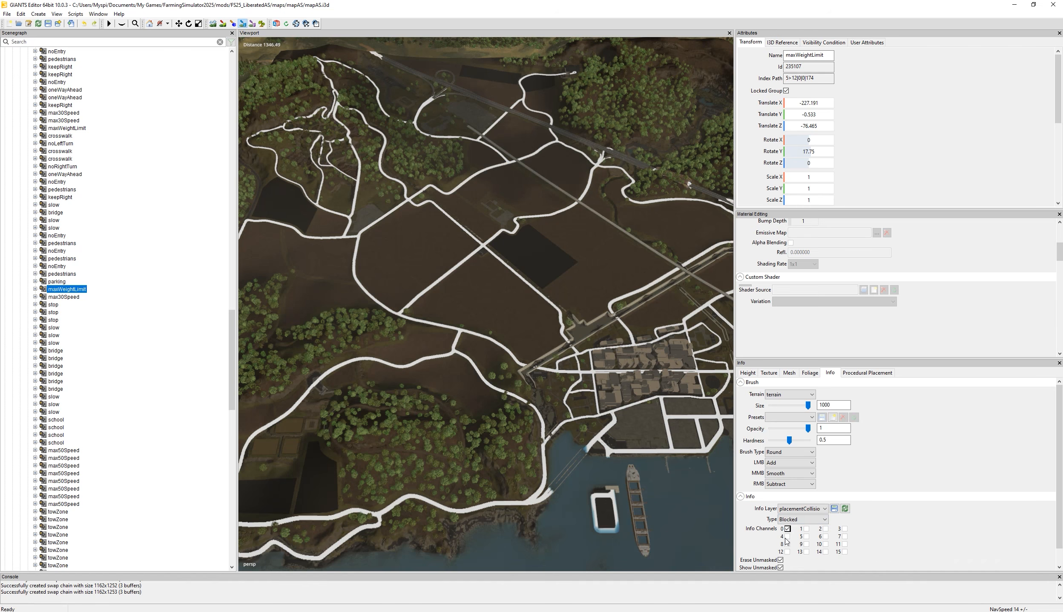
Switch the info layer to fieldType and display the areas marked as Rice.
left_click(815, 510)
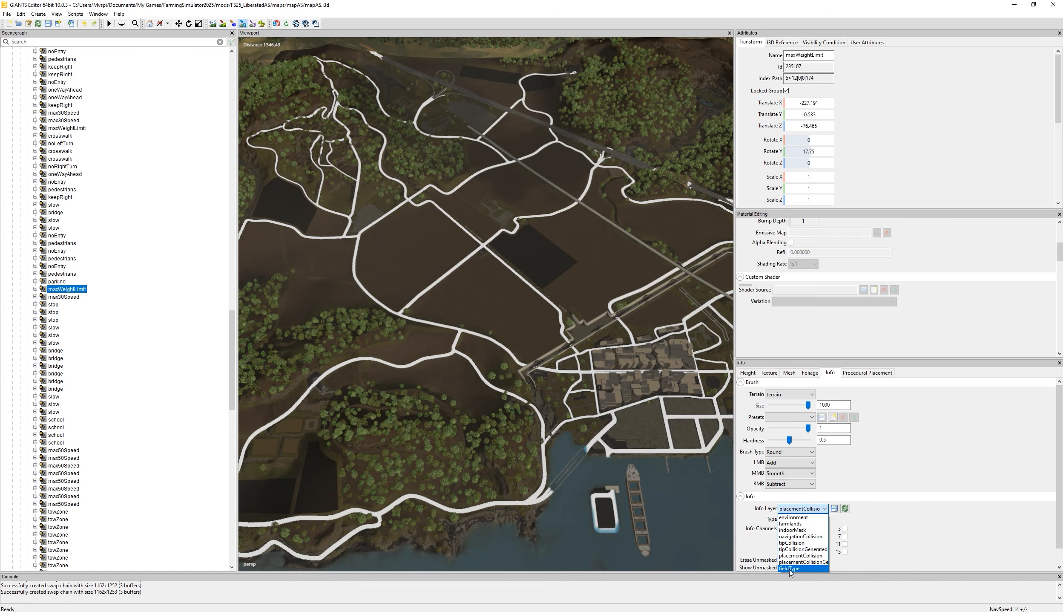
left_click(790, 568)
left_click(799, 520)
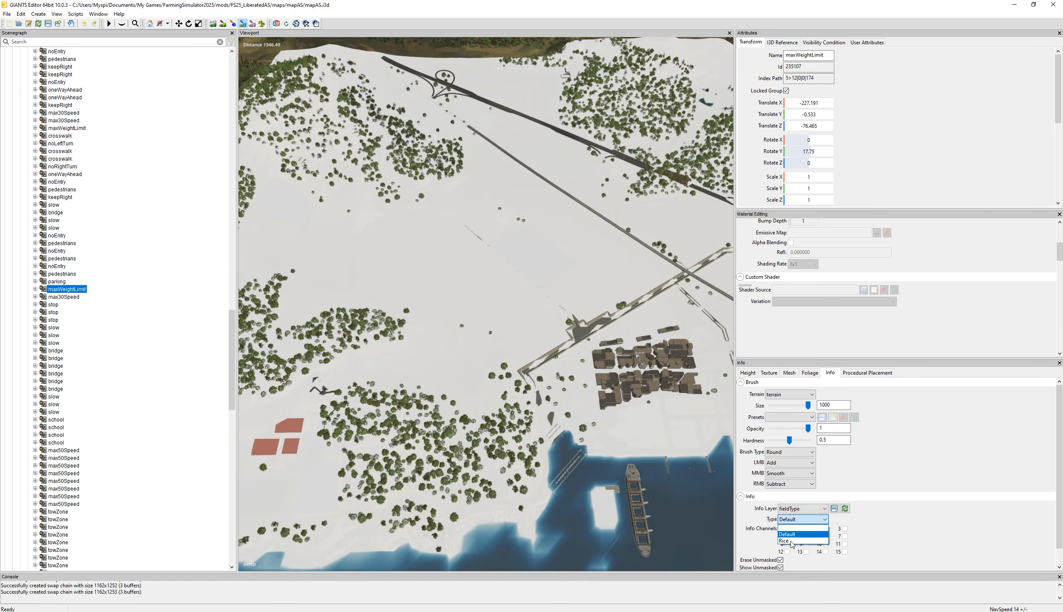
left_click(793, 541)
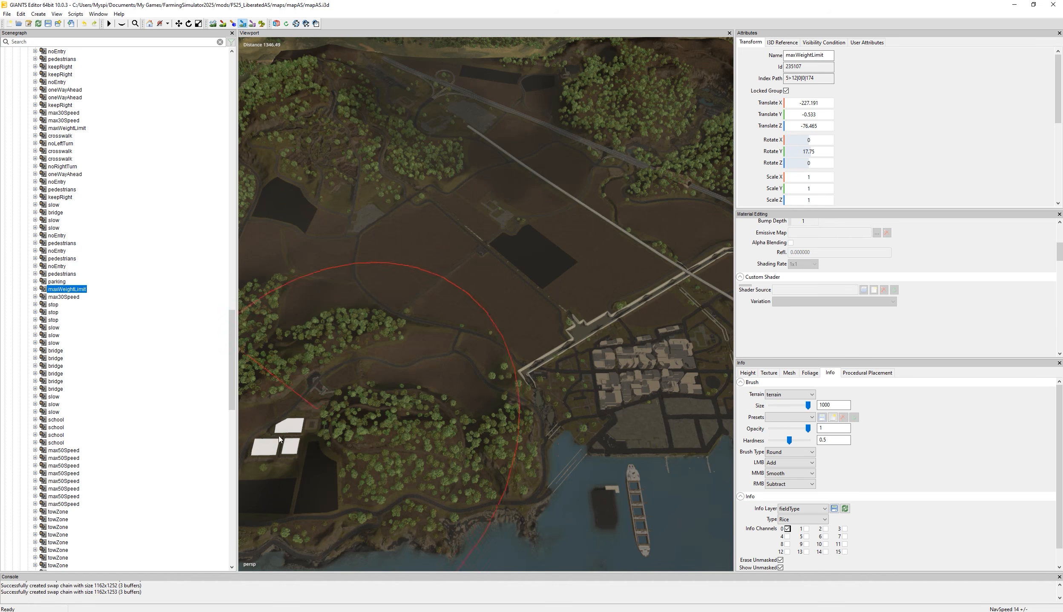
left_click(803, 509)
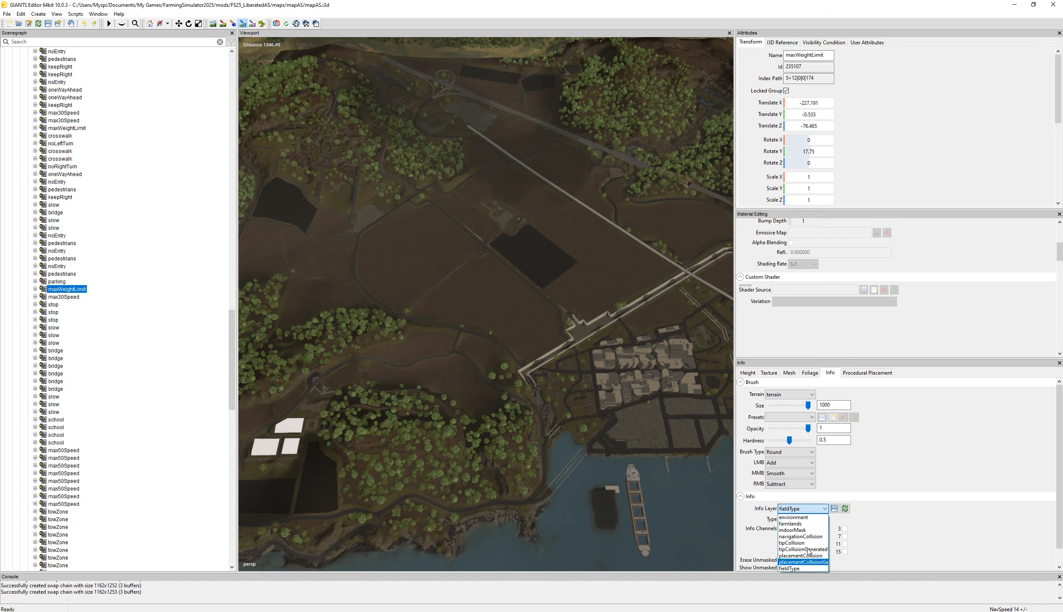
left_click(878, 516)
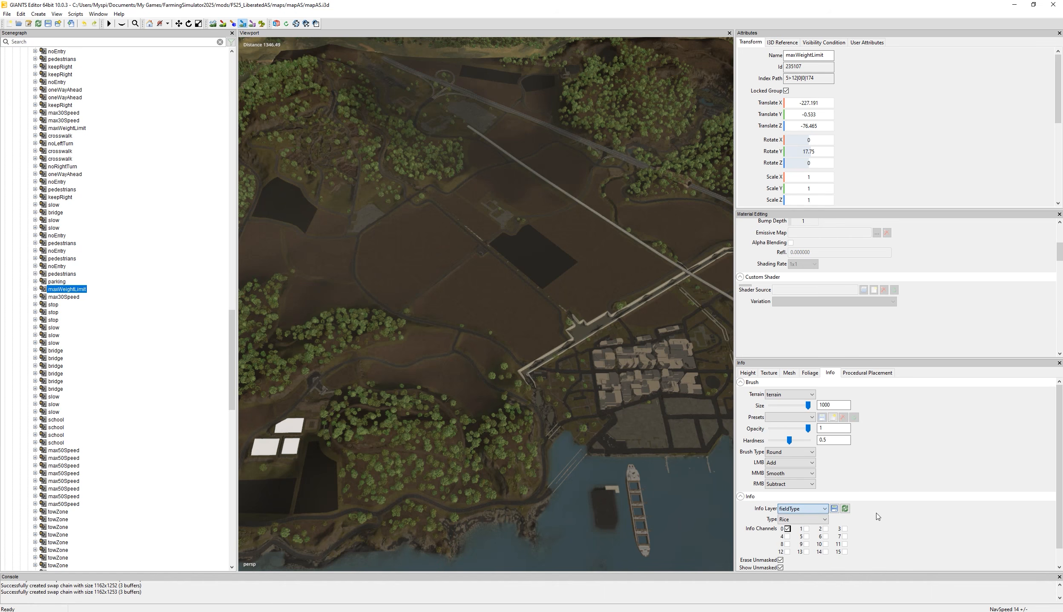
Leave the info layer painting mode and collapse the whole scenegraph to its top-level groups.
left_click(243, 24)
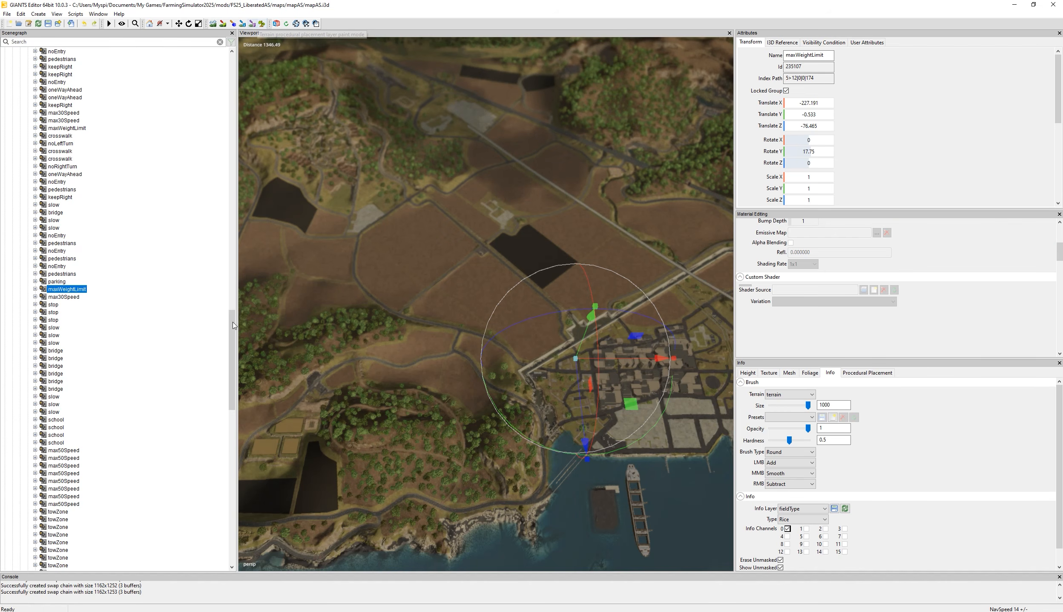
scroll(196, 206, "up", 10)
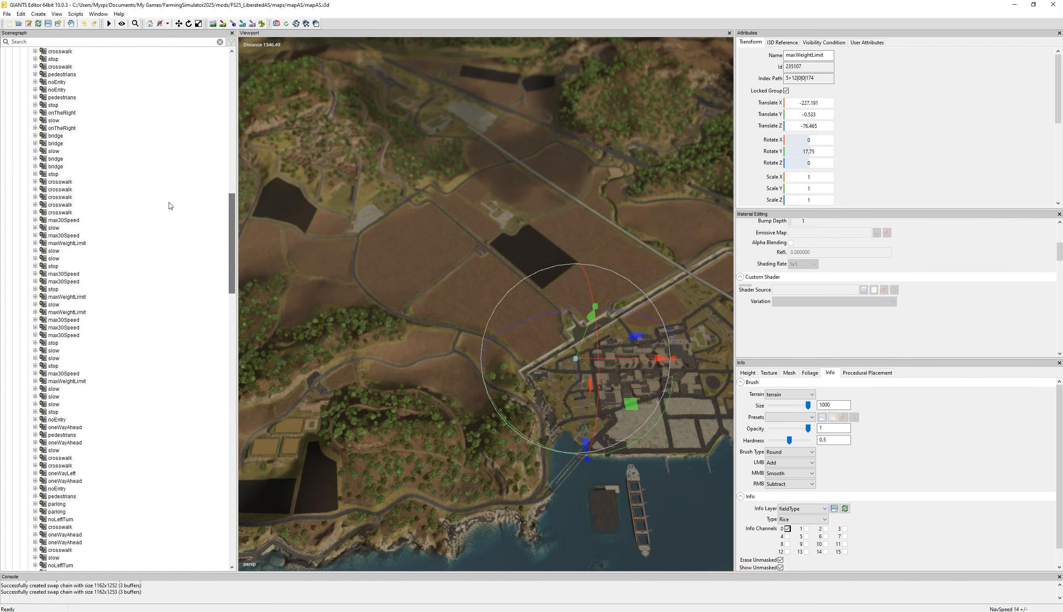
right_click(162, 202)
left_click(184, 223)
right_click(186, 214)
left_click(204, 231)
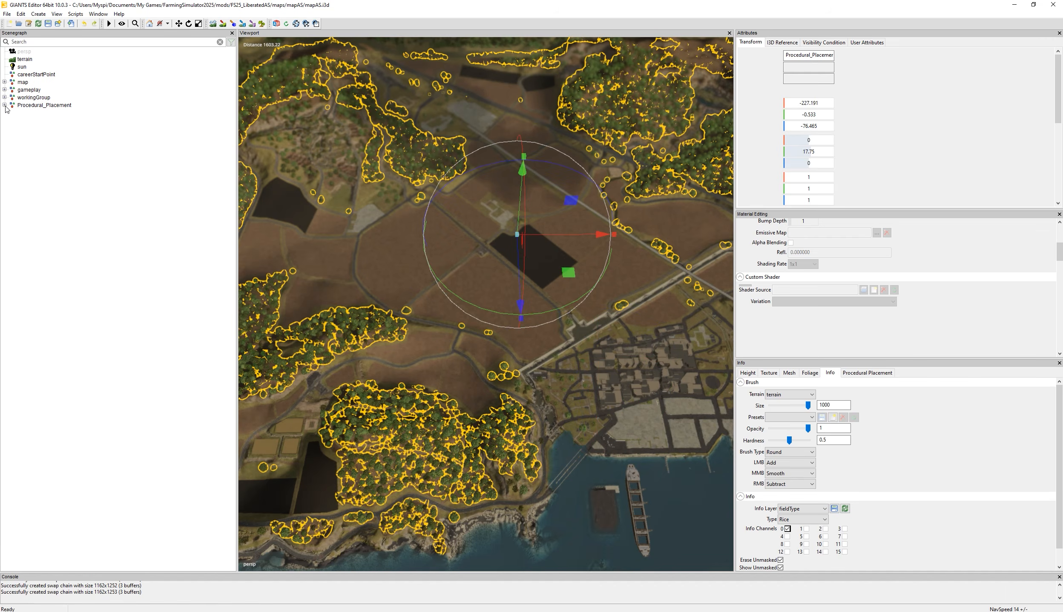
Expand the Procedural_Placement group, inspect its first tree, and select procGenGroup to highlight all its trees on the map.
left_click(4, 105)
left_click(12, 113)
left_click(61, 122)
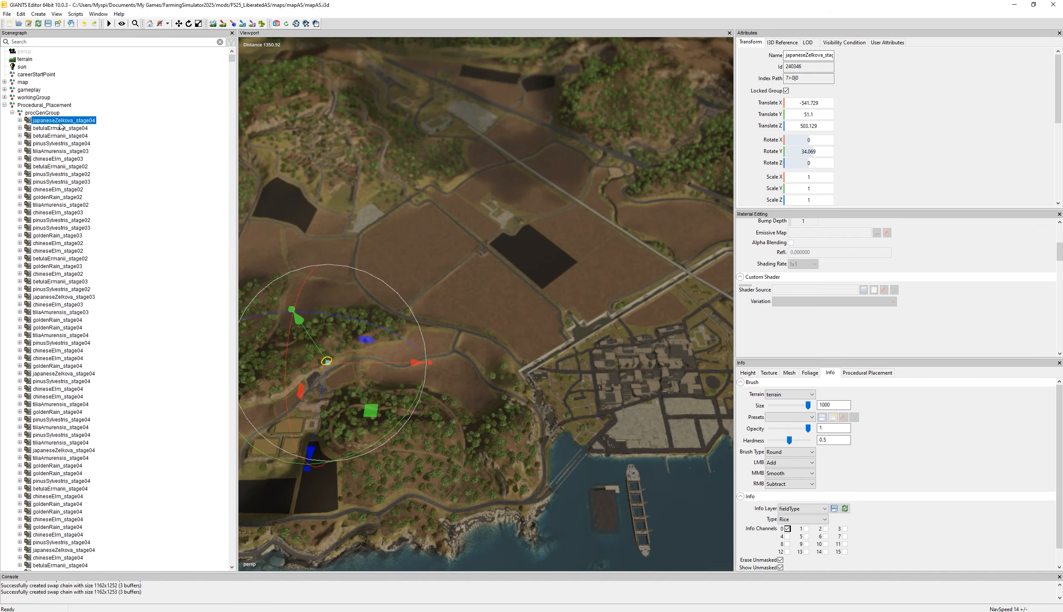
left_click(59, 114)
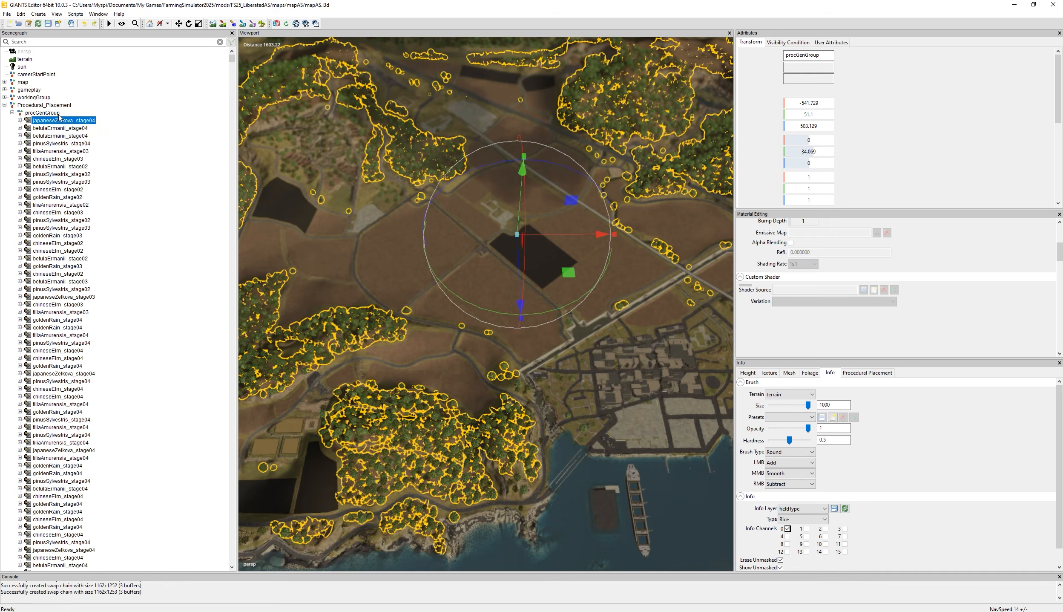
left_click_drag(531, 214, 506, 217, "alt")
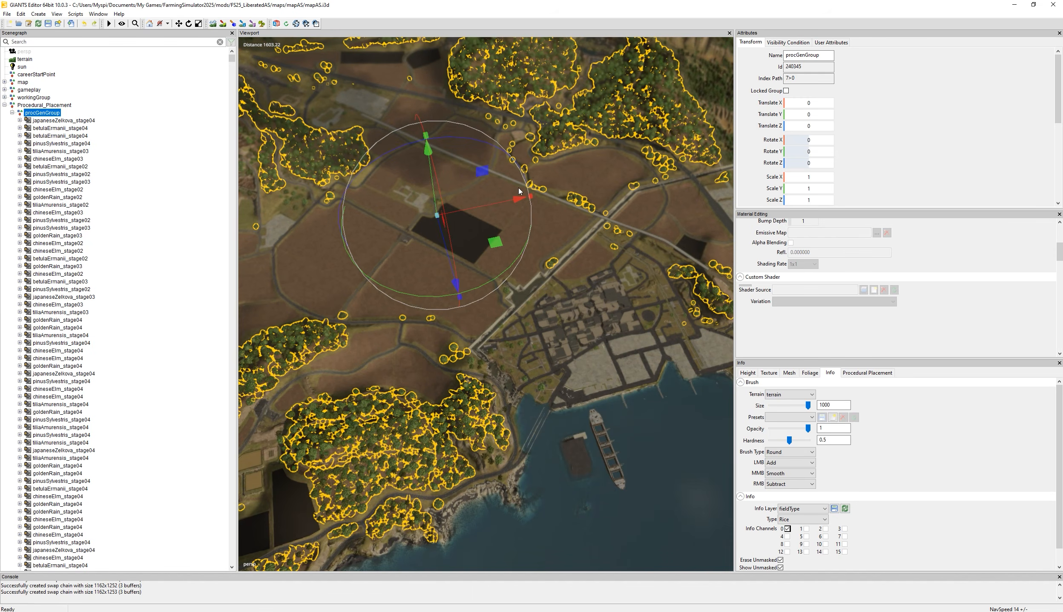
Open the Procedural Placement Rules, enlarge the mask list and its name column, and review the masks.
left_click(99, 14)
left_click(128, 117)
left_click_drag(282, 44, 486, 105)
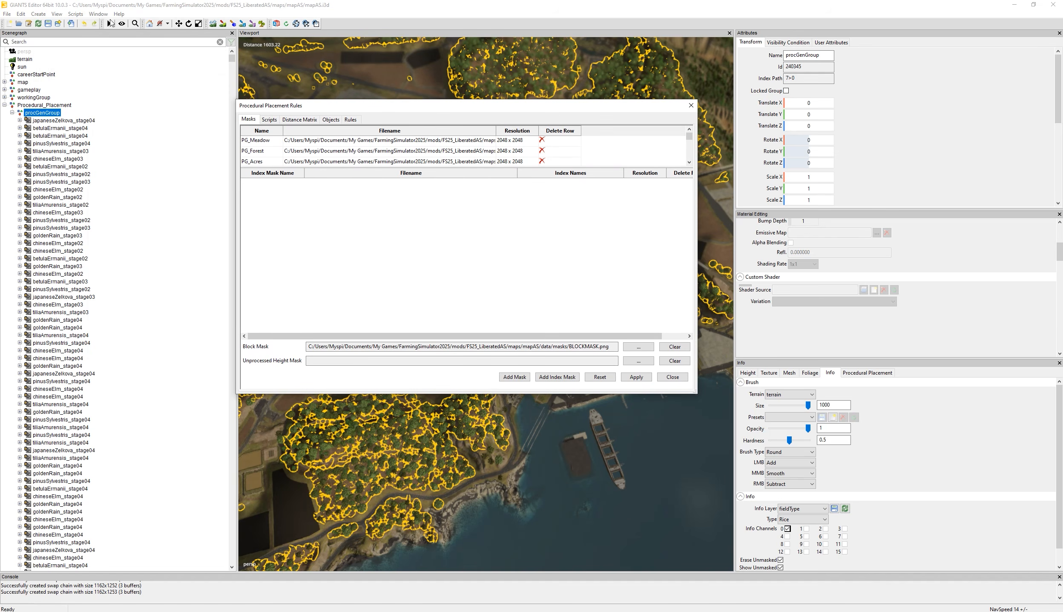
left_click(221, 87)
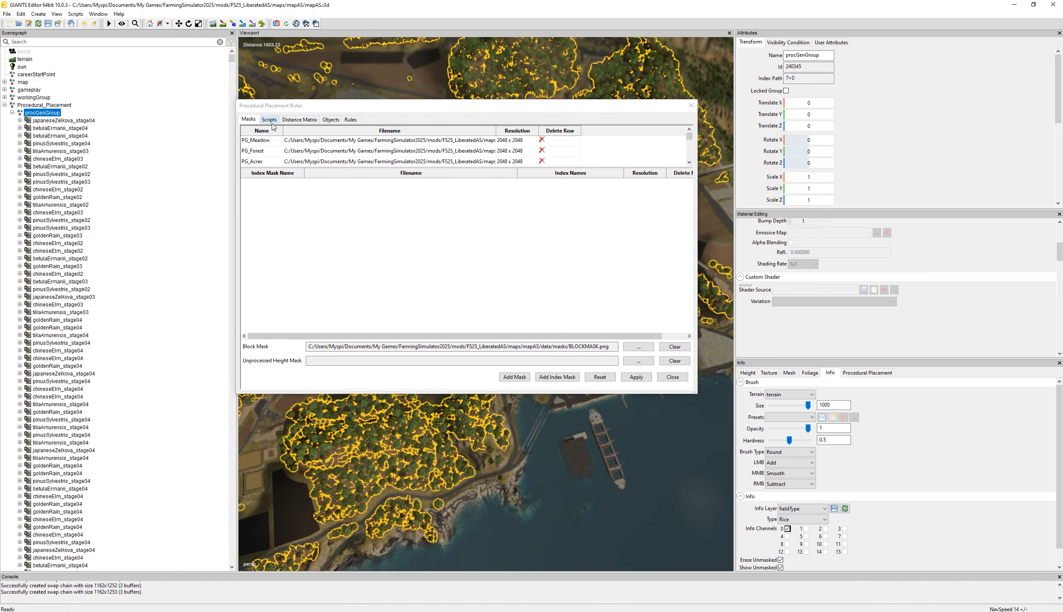
left_click_drag(460, 166, 453, 219)
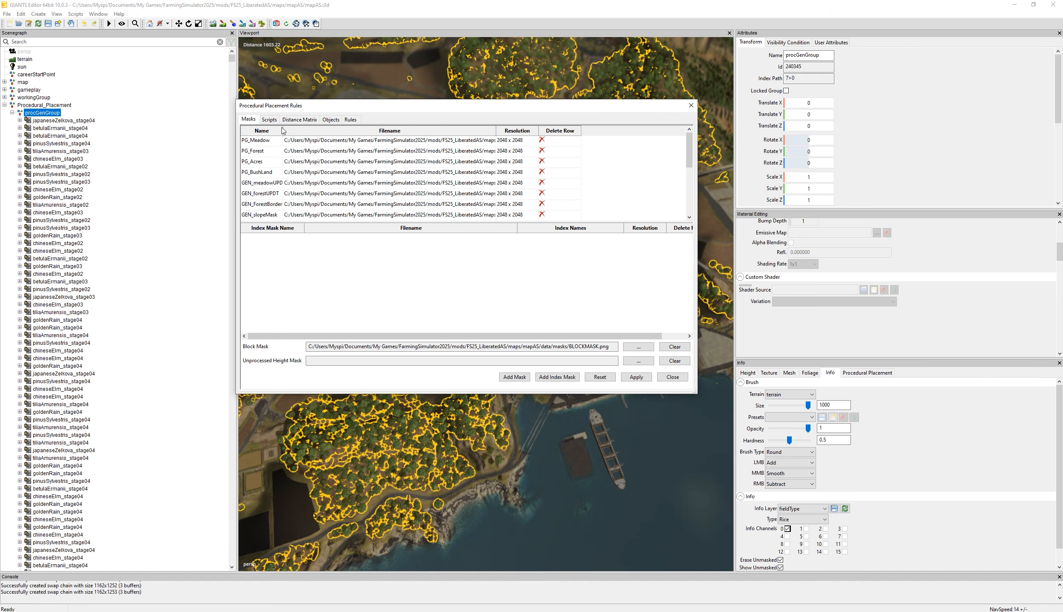
left_click_drag(284, 129, 336, 129)
scroll(298, 170, "down", 2)
scroll(290, 173, "down", 2)
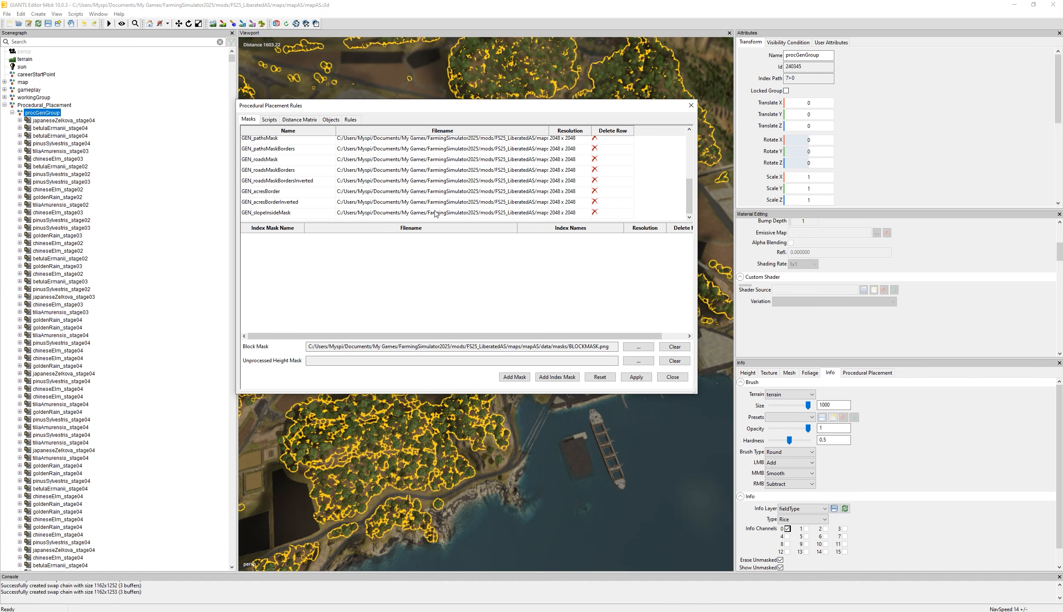
Look through the remaining procedural placement rule settings and review the foliage and i3d tree references among its objects.
left_click(300, 120)
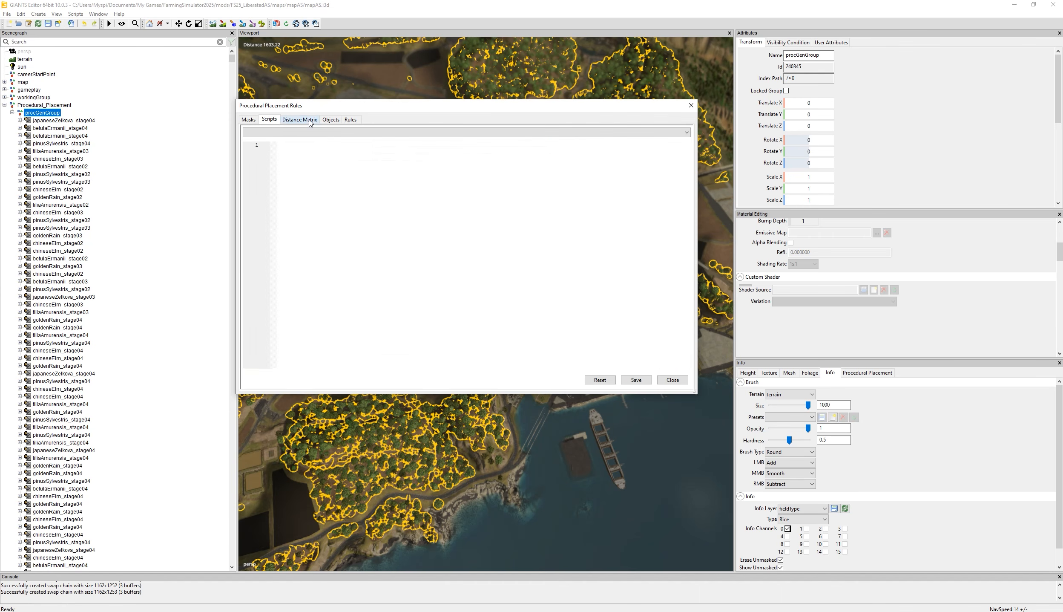
left_click(331, 120)
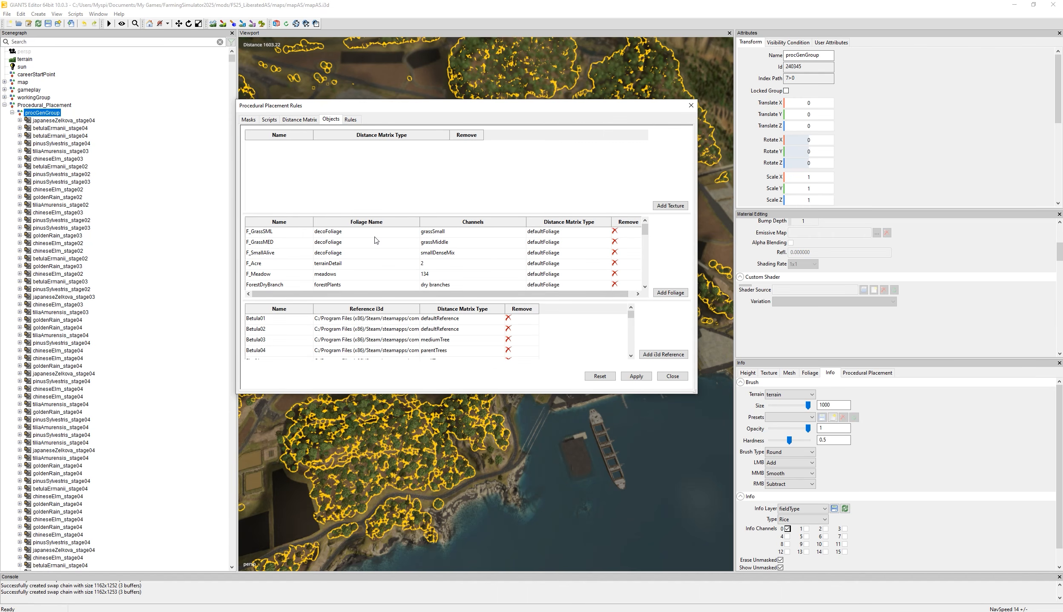
scroll(375, 238, "down", 1)
scroll(374, 333, "down", 6)
scroll(270, 346, "down", 2)
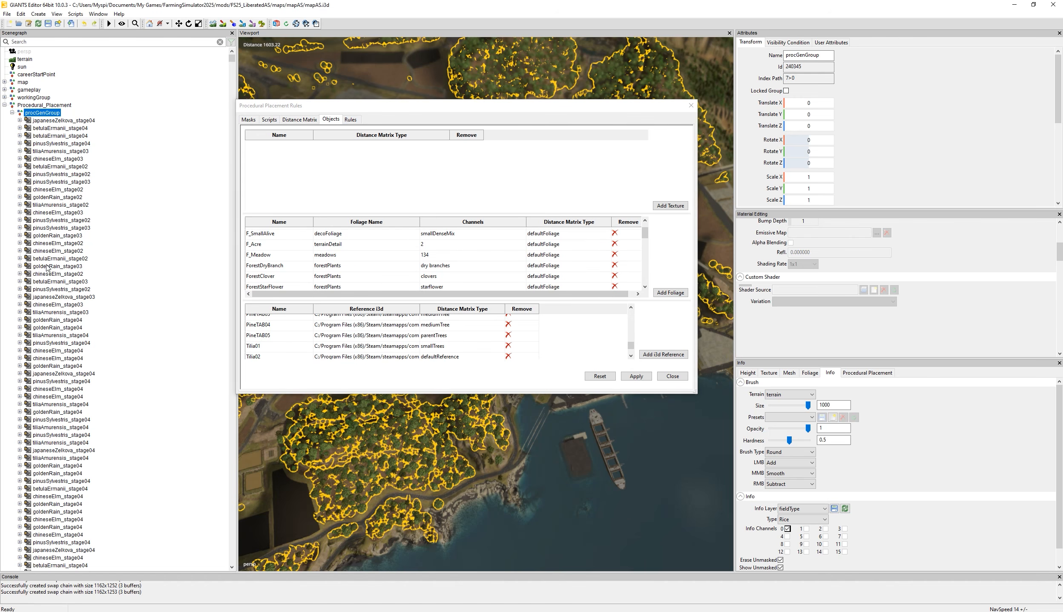
scroll(338, 342, "down", 1)
scroll(339, 351, "up", 10)
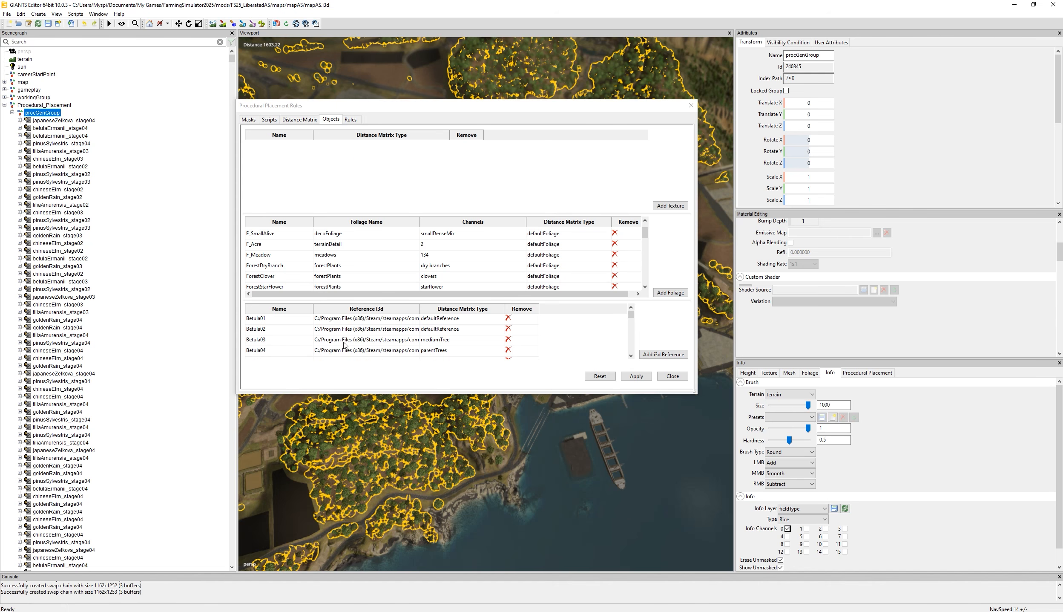
Review the list of rules in the Procedural Placement Rules, apply the settings and close the dialog.
left_click(350, 119)
scroll(288, 162, "down", 8)
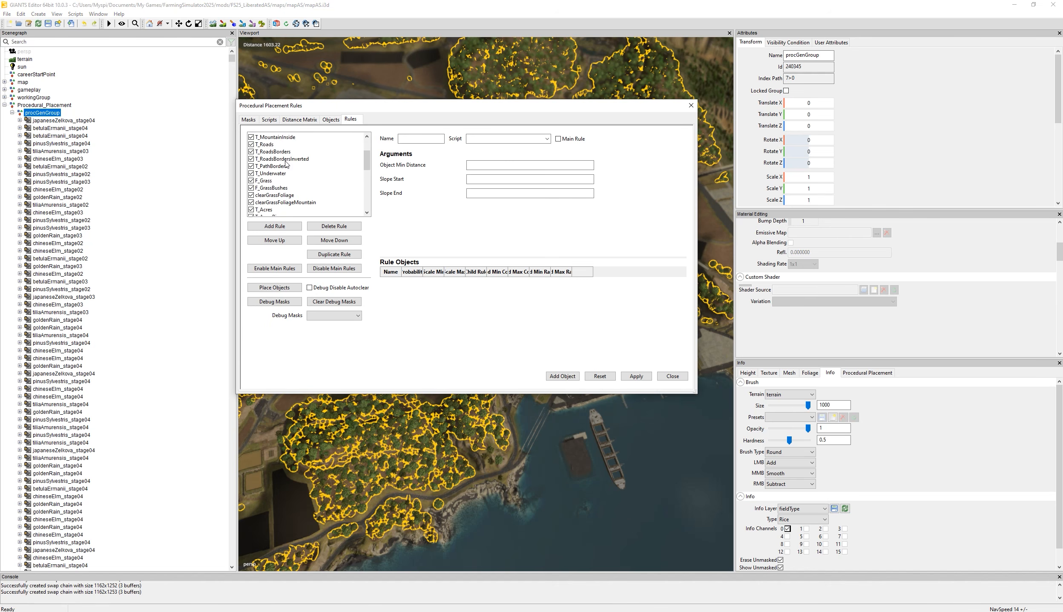
scroll(286, 168, "up", 8)
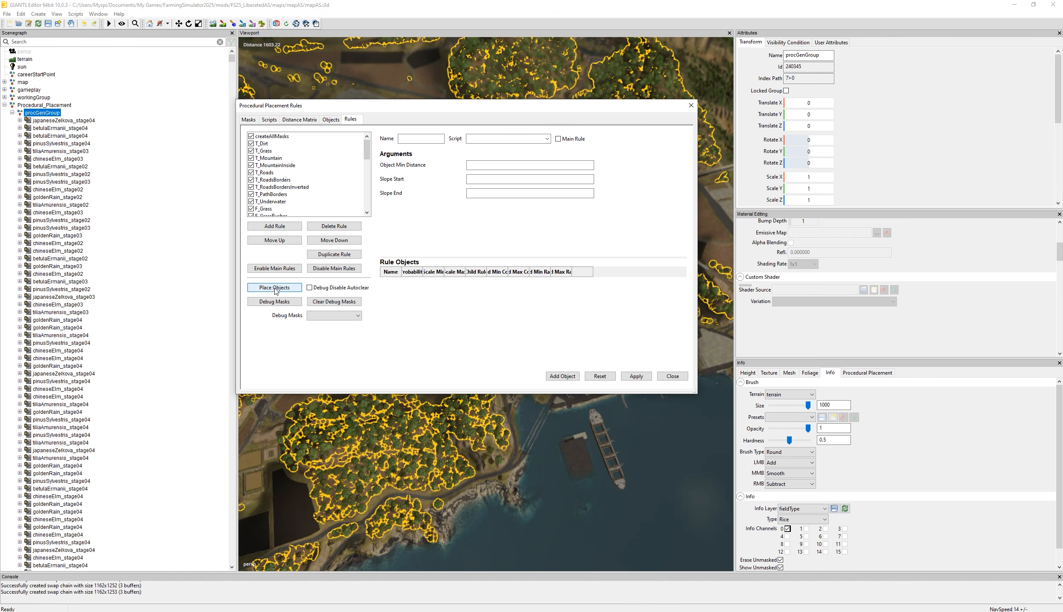
left_click(637, 375)
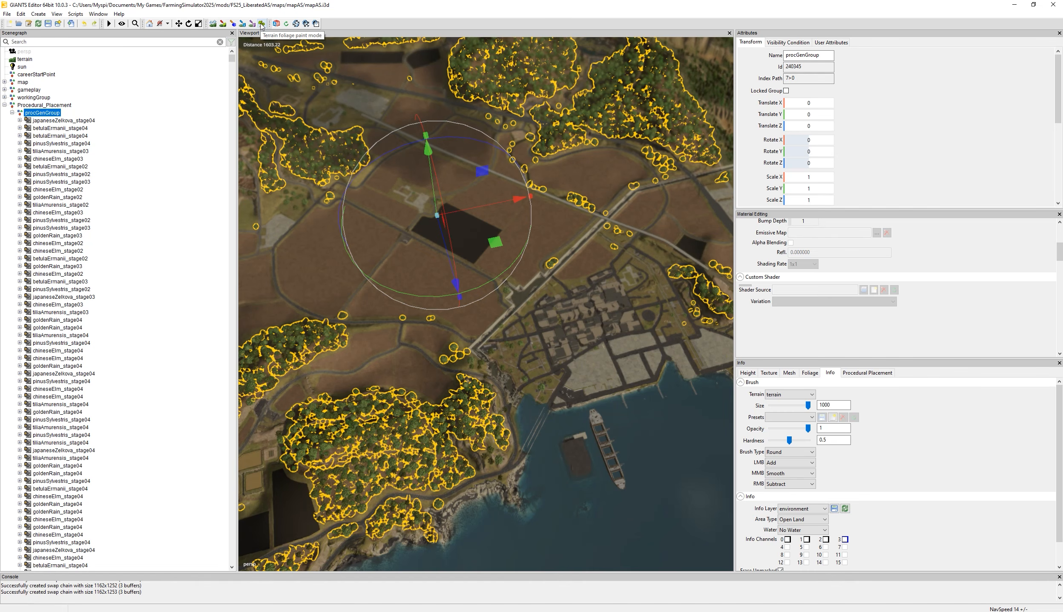
Collapse the Procedural_Placement group in the scenegraph and clear the selection of its trees.
left_click_drag(478, 290, 500, 336, "alt")
scroll(494, 326, "up", 3)
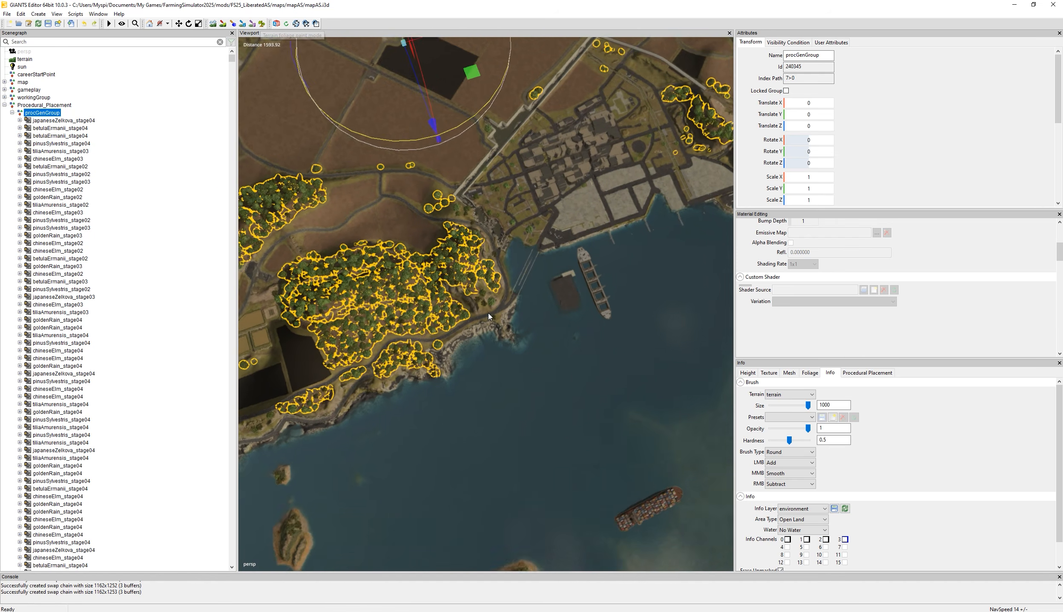
scroll(490, 312, "up", 2)
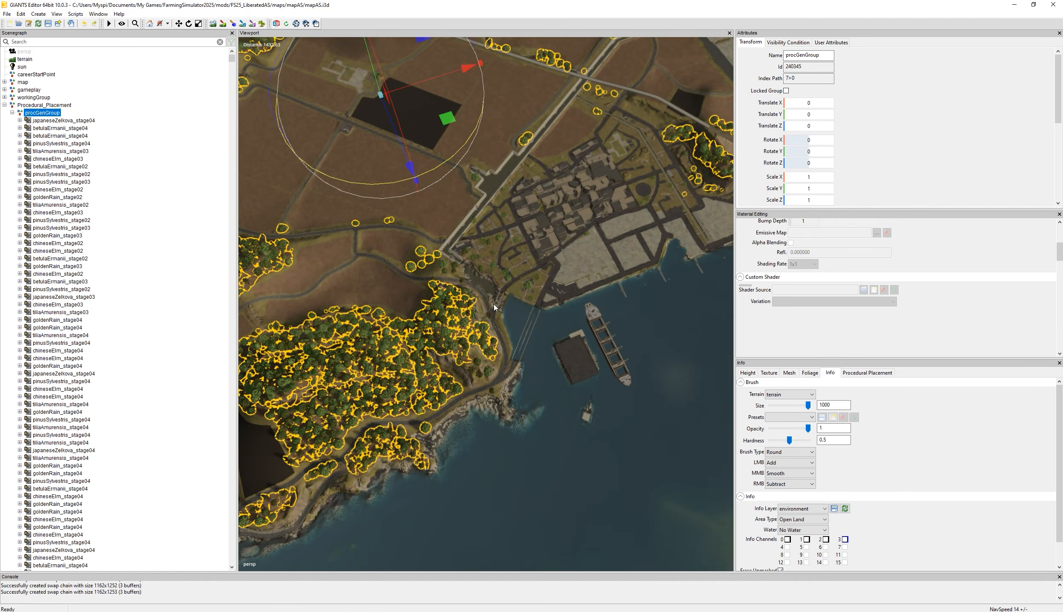
left_click_drag(490, 312, 425, 281, "alt")
scroll(425, 282, "up", 4)
scroll(424, 281, "up", 5)
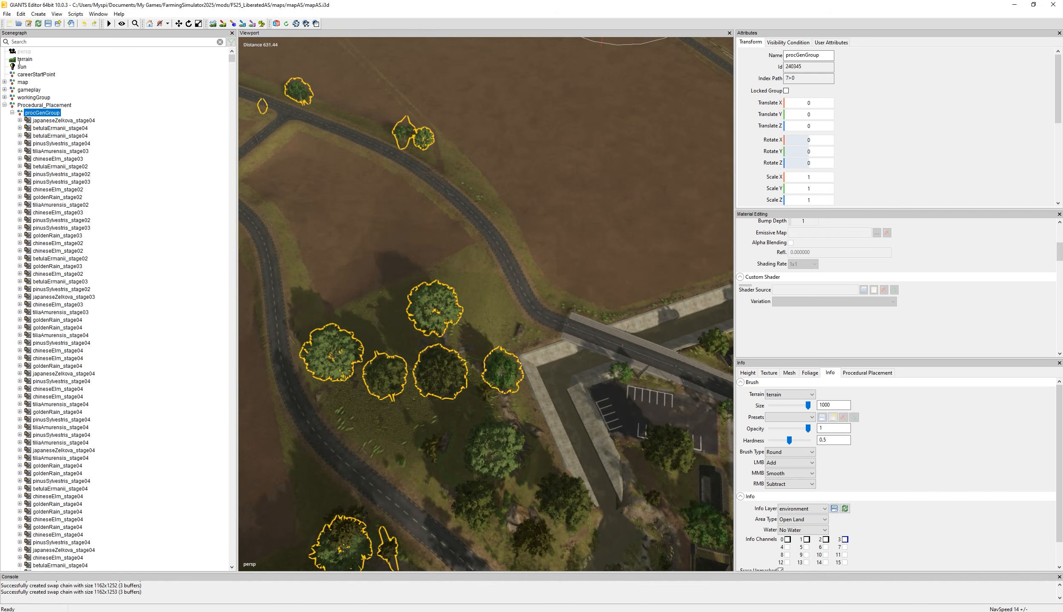
left_click(4, 105)
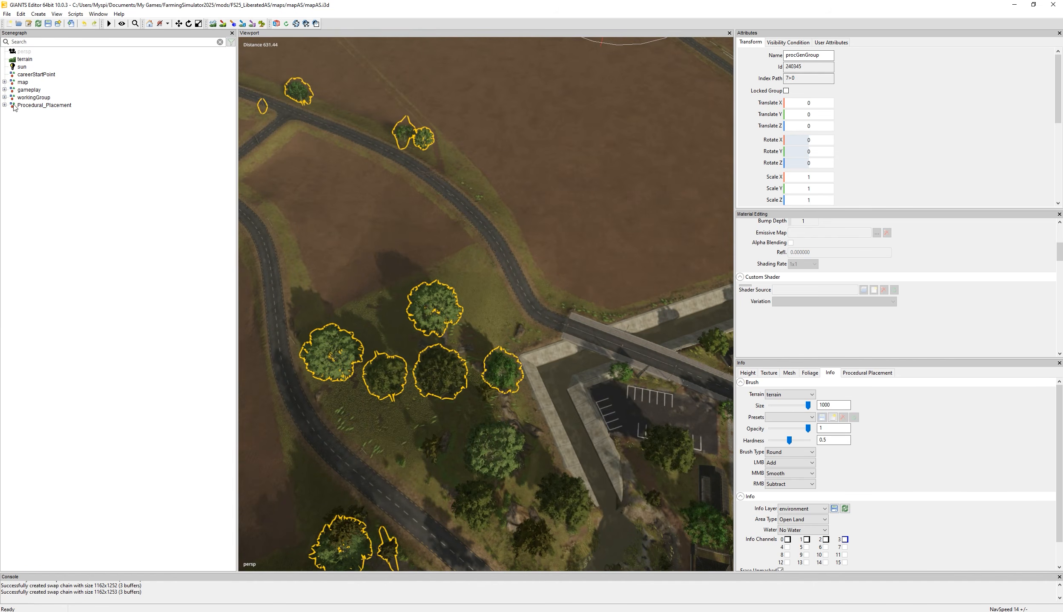
left_click(118, 110)
Activate terrain foliage painting over the grassy area beside the road and review the available foliage layers.
left_click_drag(383, 200, 261, 23, "alt")
scroll(396, 226, "up", 4)
left_click(262, 25)
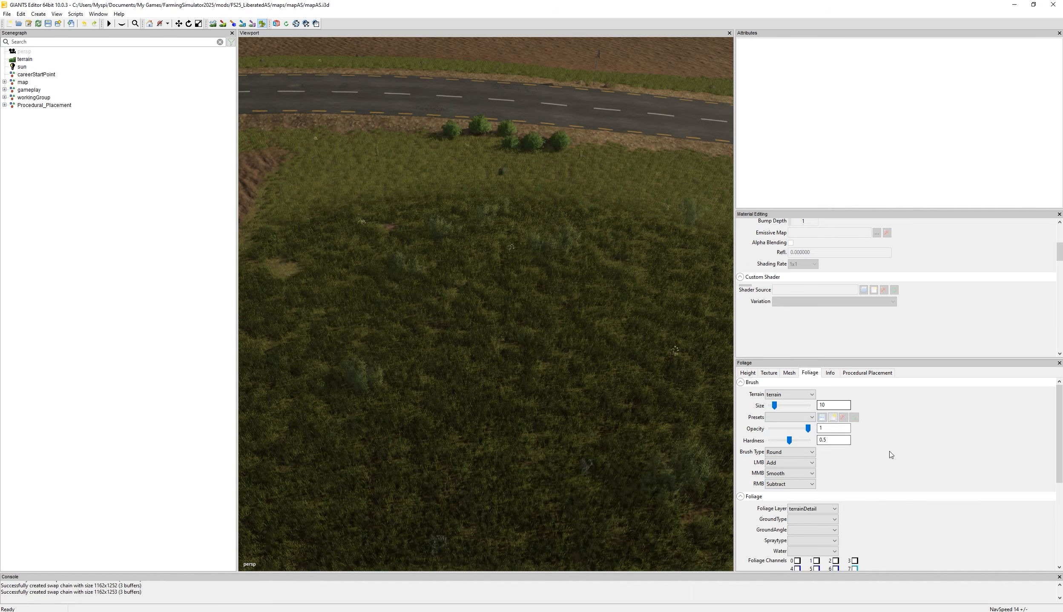
scroll(890, 454, "down", 3)
left_click(811, 432)
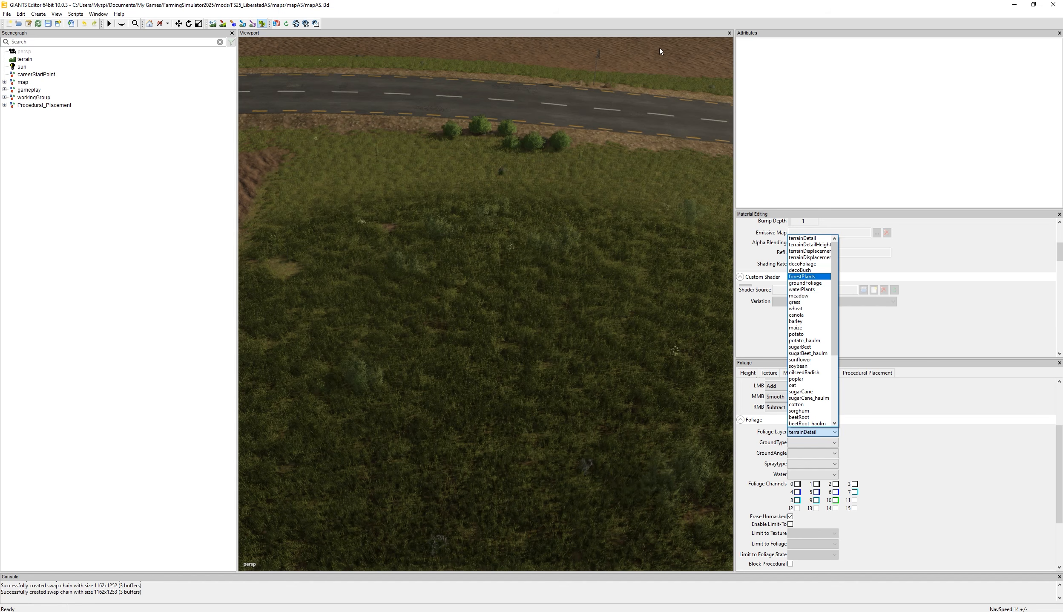
left_click(682, 16)
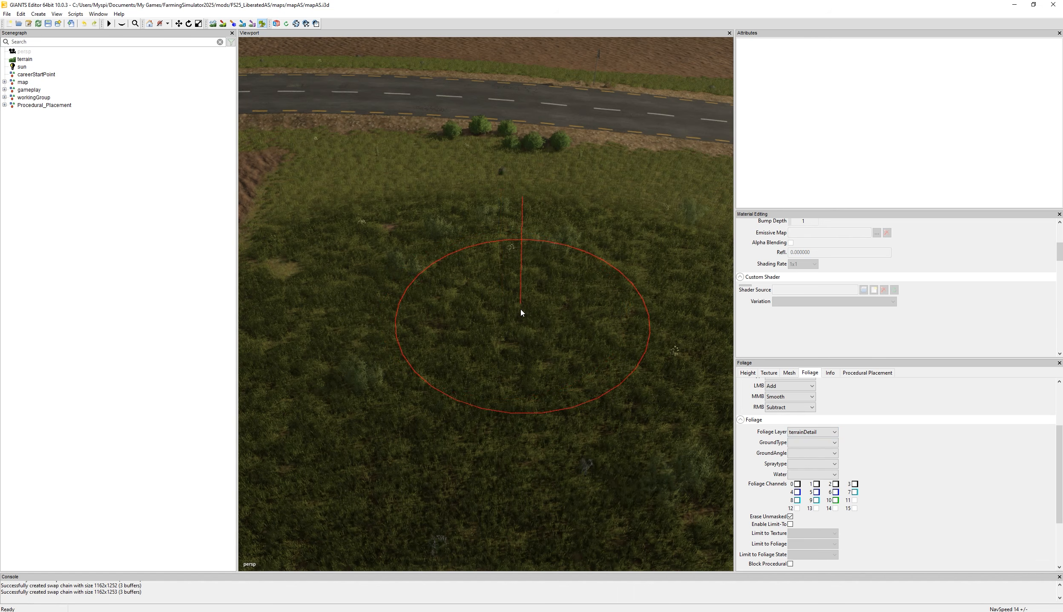
Choose the decoFoliage layer with the grassSmall state and paint a patch of it in the grass.
left_click(812, 432)
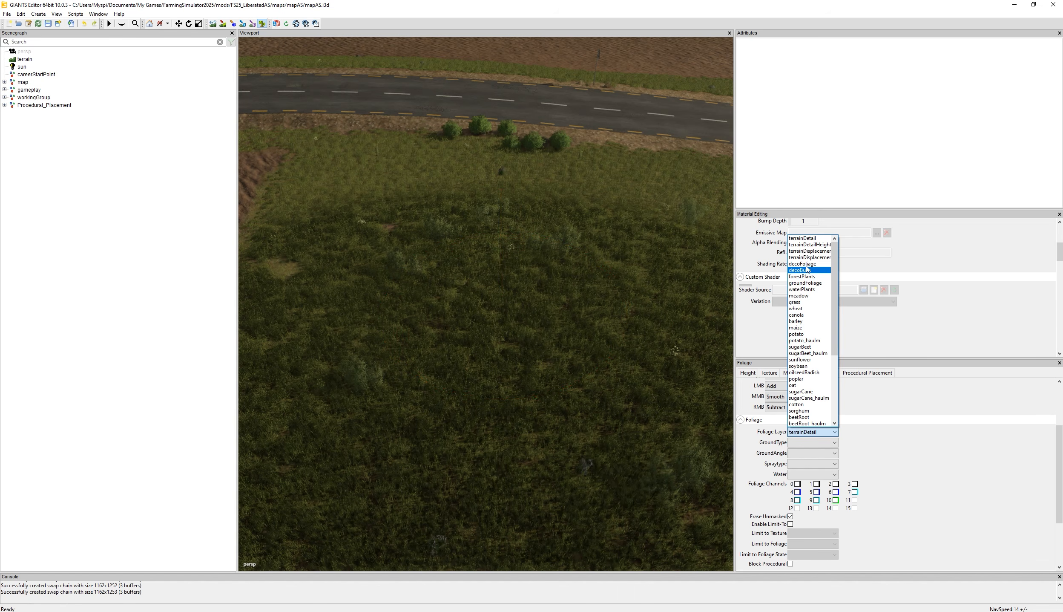
left_click(806, 264)
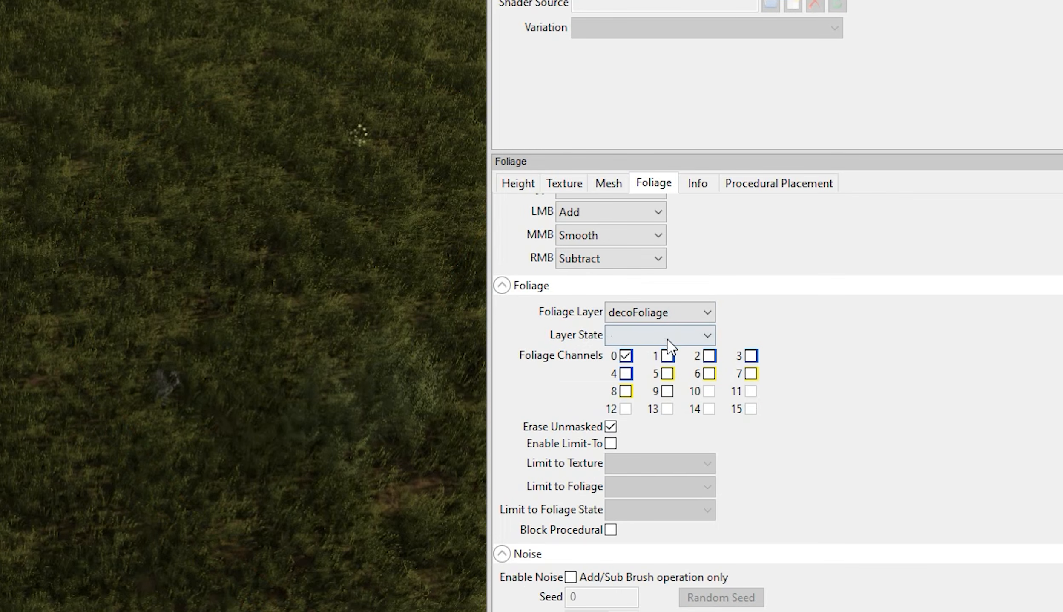
left_click(671, 346)
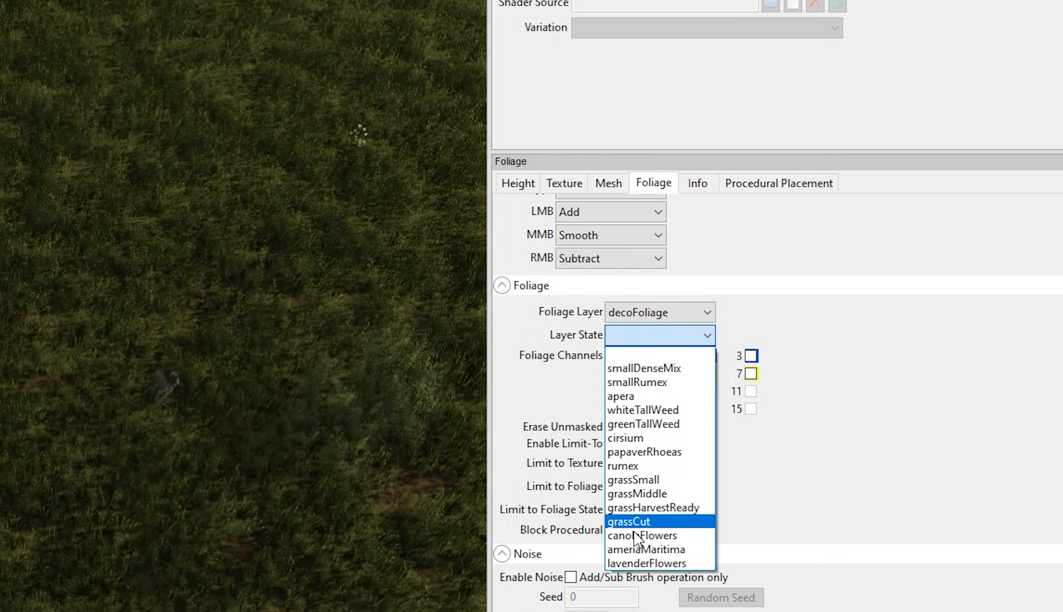
left_click(645, 481)
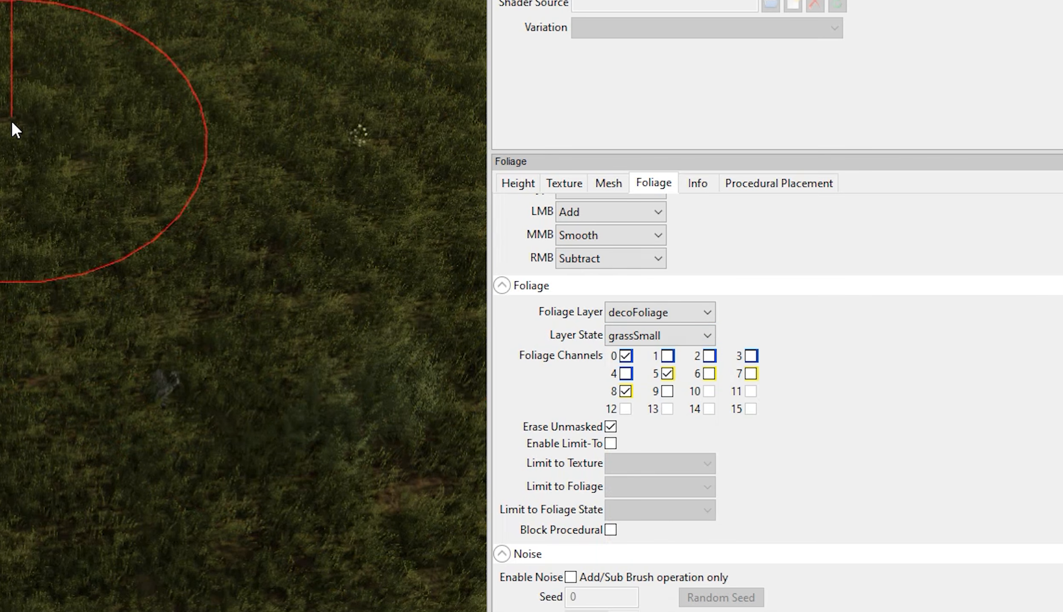
mouse_move(1, 159)
left_mouse_down()
mouse_move(1, 147)
mouse_move(0, 190)
left_mouse_up()
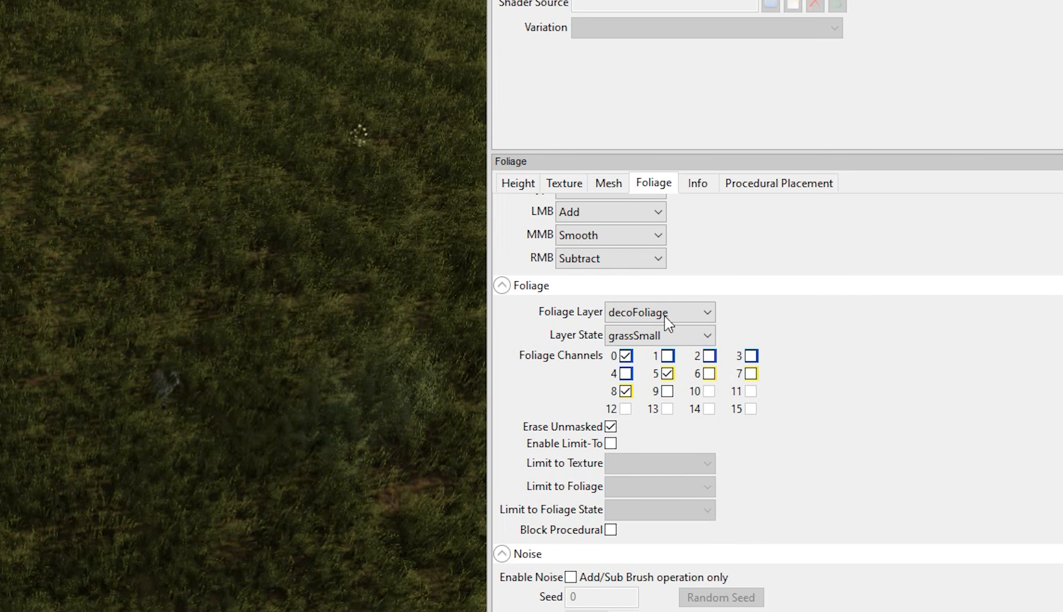
Change the decoFoliage layer state to a different plant and paint a patch of it on the same spot.
left_click(655, 341)
left_click(630, 436)
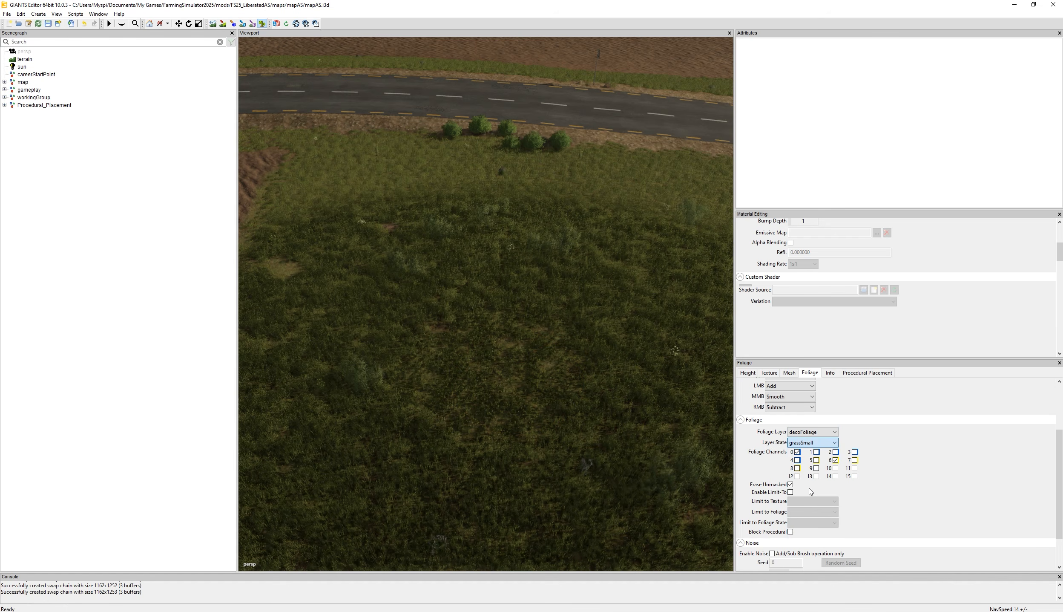
left_click(524, 365)
Paint the groundFoliage layer's white tip mushroom state around the dark plant patch and inspect the mushrooms up close.
left_click(809, 414)
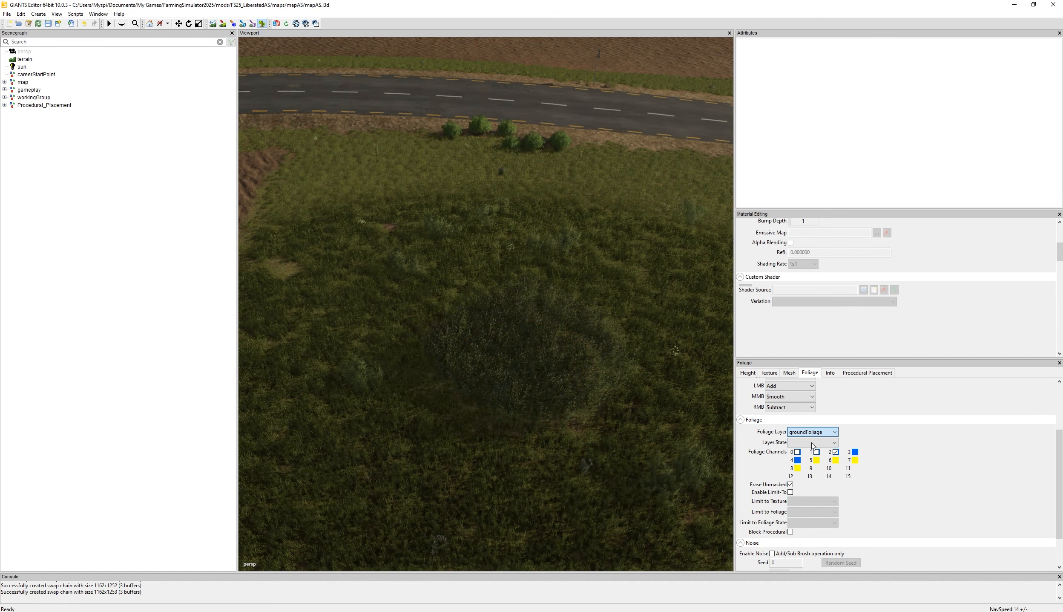
left_click(812, 444)
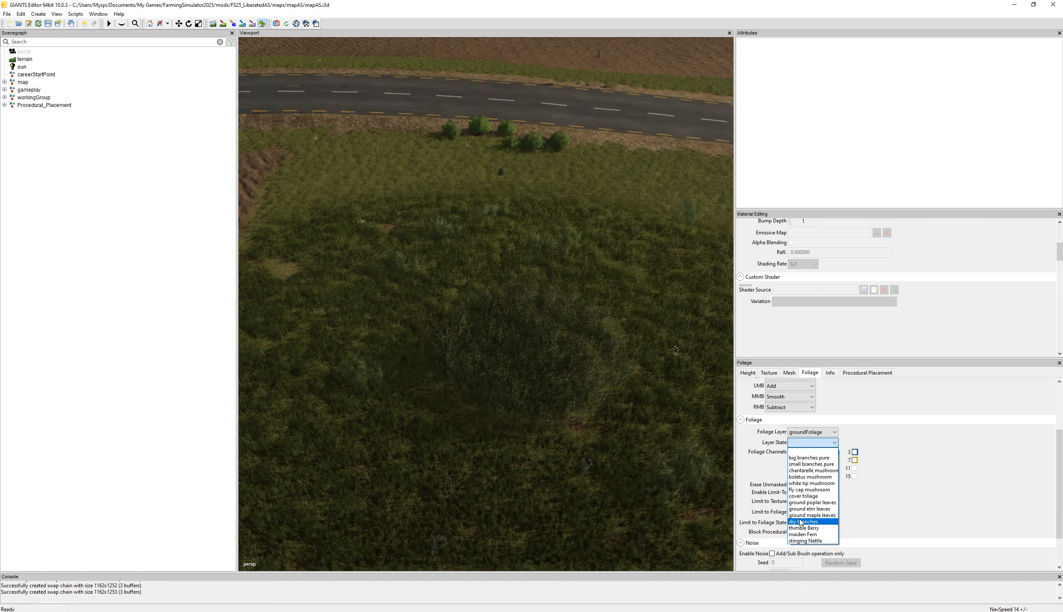
left_click(808, 482)
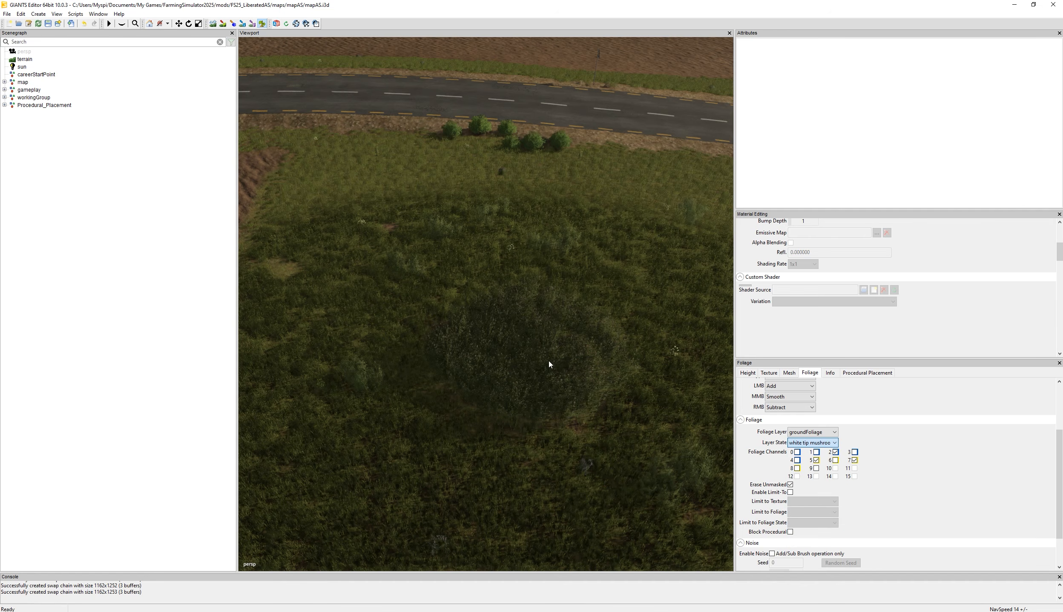
mouse_move(373, 333)
left_mouse_down()
mouse_move(391, 386)
mouse_move(474, 445)
mouse_move(622, 410)
mouse_move(615, 315)
mouse_move(371, 303)
left_mouse_up()
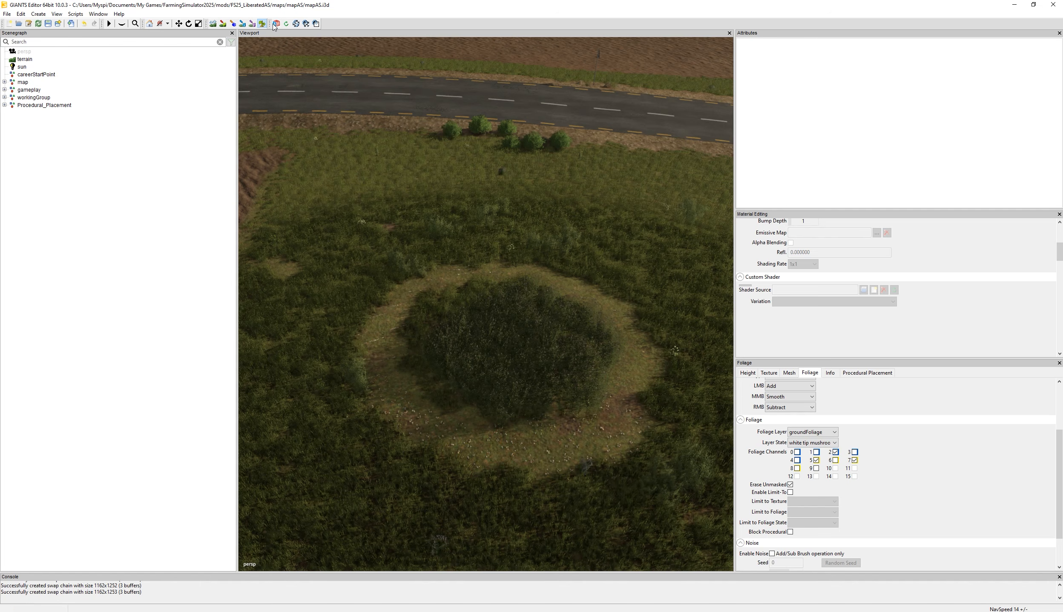
scroll(596, 388, "up", 10)
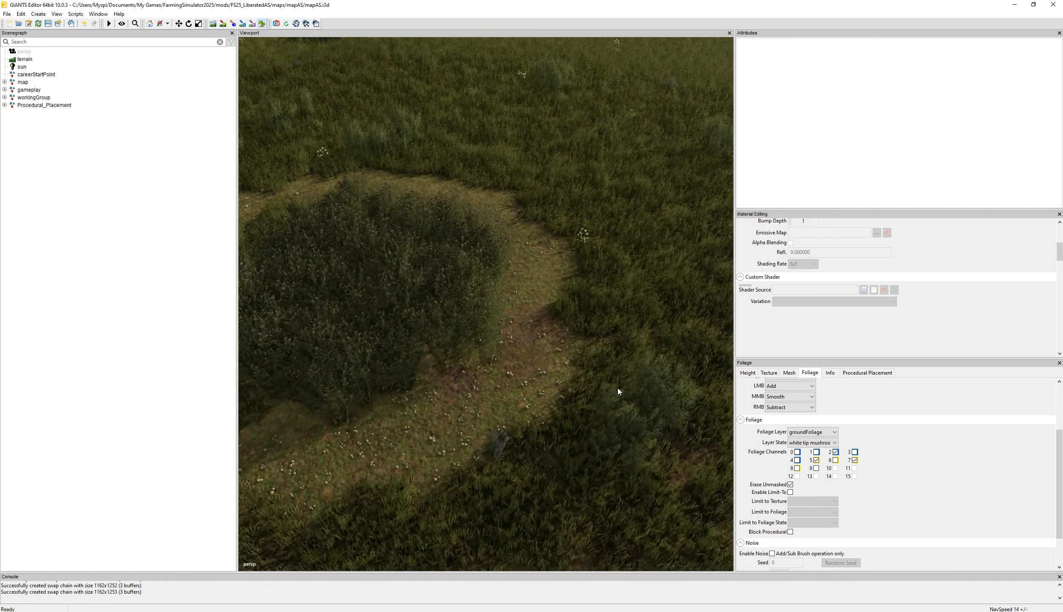
left_click_drag(626, 382, 407, 317, "alt")
Choose the grass foliage layer in the harvestReady state, enlarge the brush to about 5.5, and paint beside the mushroom patch.
left_click(813, 432)
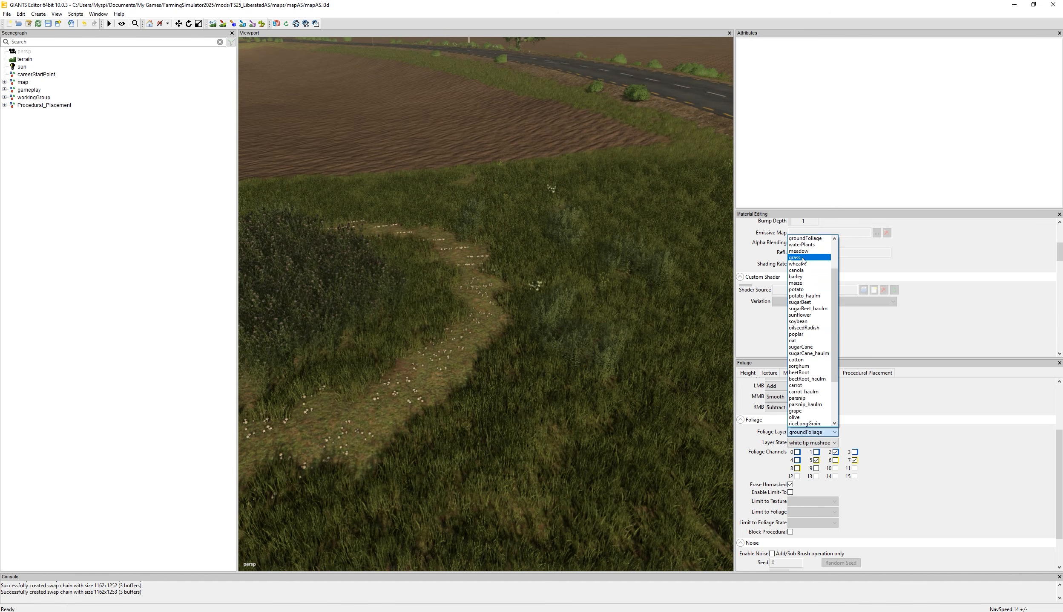
left_click(803, 257)
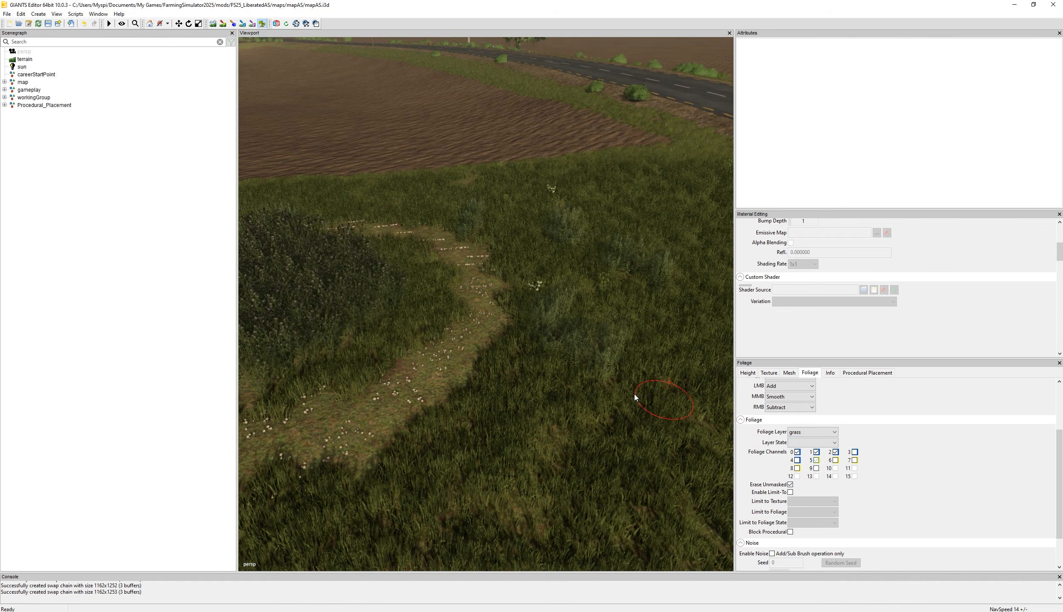
left_click(801, 445)
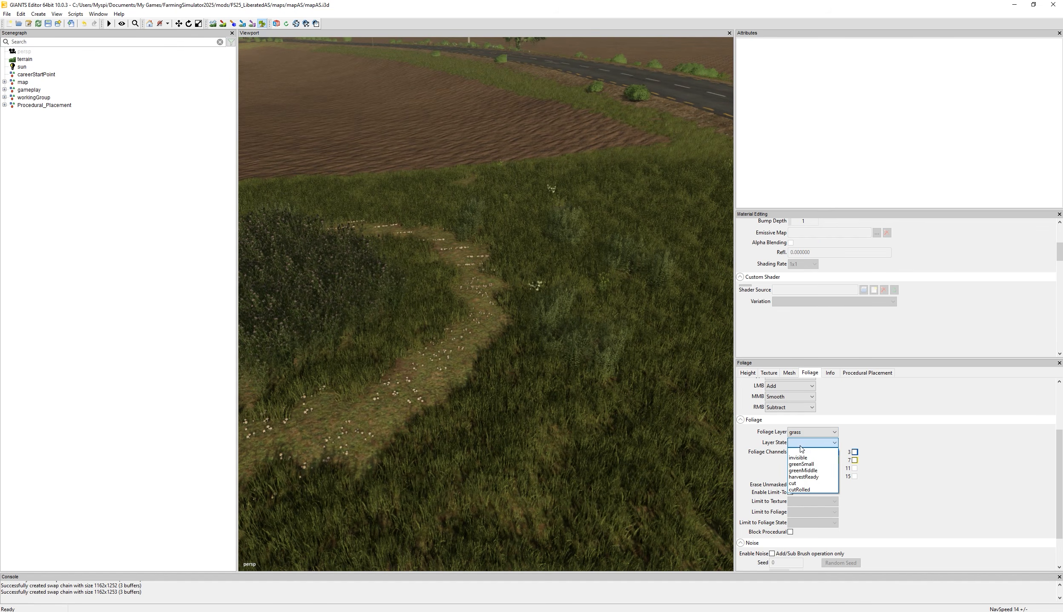
left_click(812, 477)
scroll(609, 330, "up", 5)
mouse_move(603, 331)
left_mouse_down()
mouse_move(593, 342)
mouse_move(577, 331)
mouse_move(564, 339)
mouse_move(553, 325)
mouse_move(565, 285)
mouse_move(551, 341)
left_mouse_up()
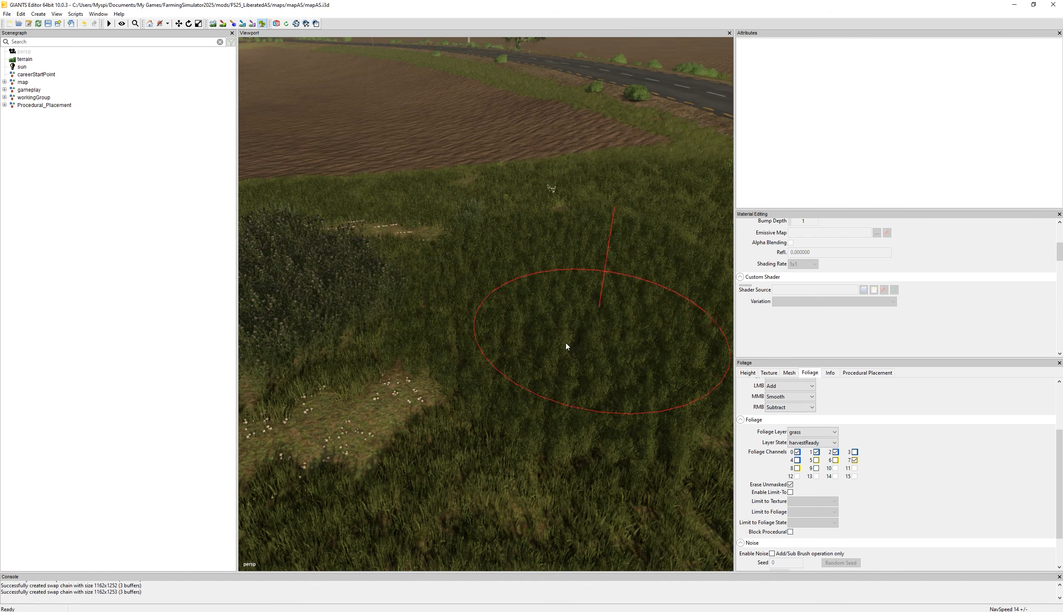
Switch to the meadow foliage layer, set its state to harvestReady, and paint it over the freshly painted grass.
left_click(813, 432)
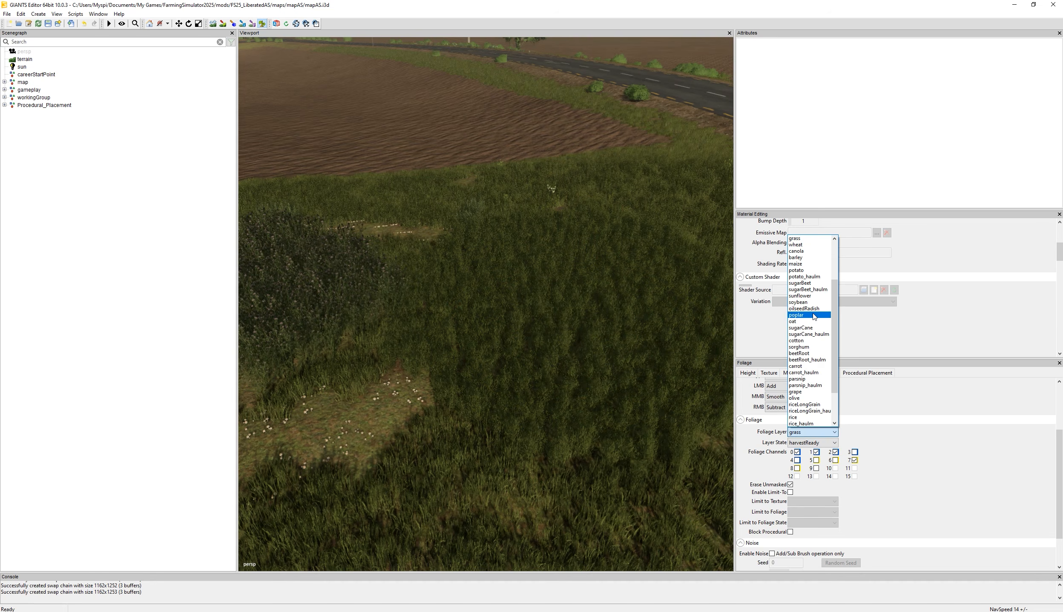
scroll(818, 292, "up", 3)
left_click(808, 300)
mouse_move(565, 313)
left_mouse_down()
mouse_move(577, 308)
mouse_move(538, 337)
mouse_move(608, 358)
left_mouse_up()
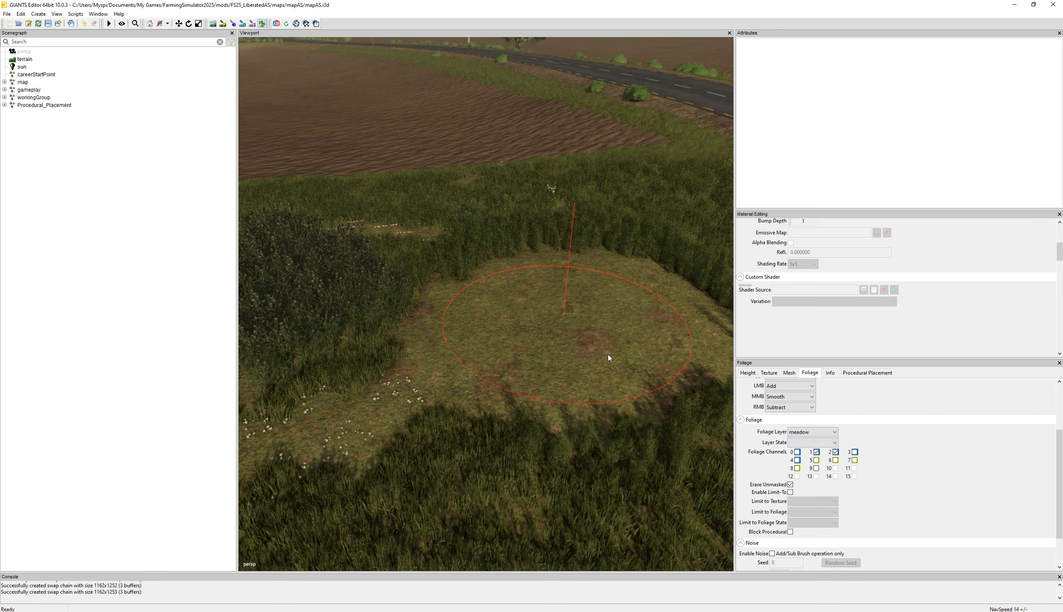
left_click(793, 442)
left_click(812, 476)
mouse_move(543, 320)
left_mouse_down()
mouse_move(560, 346)
mouse_move(548, 323)
left_mouse_up()
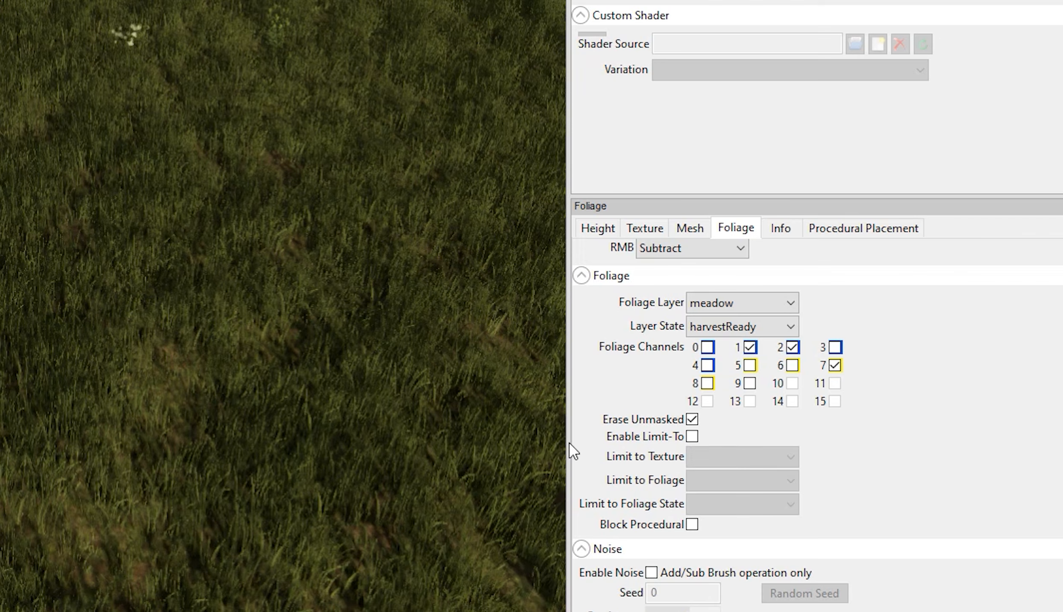
Enable Limit-To for the foliage brush and review the ground textures that painting can be limited to.
left_click(692, 435)
left_click(745, 457)
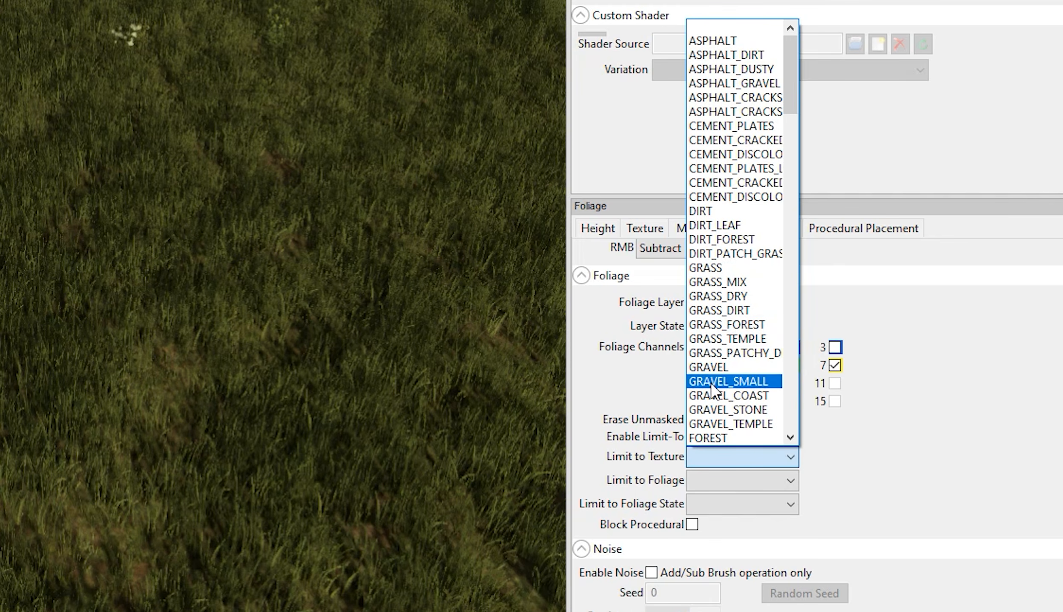
left_click(937, 306)
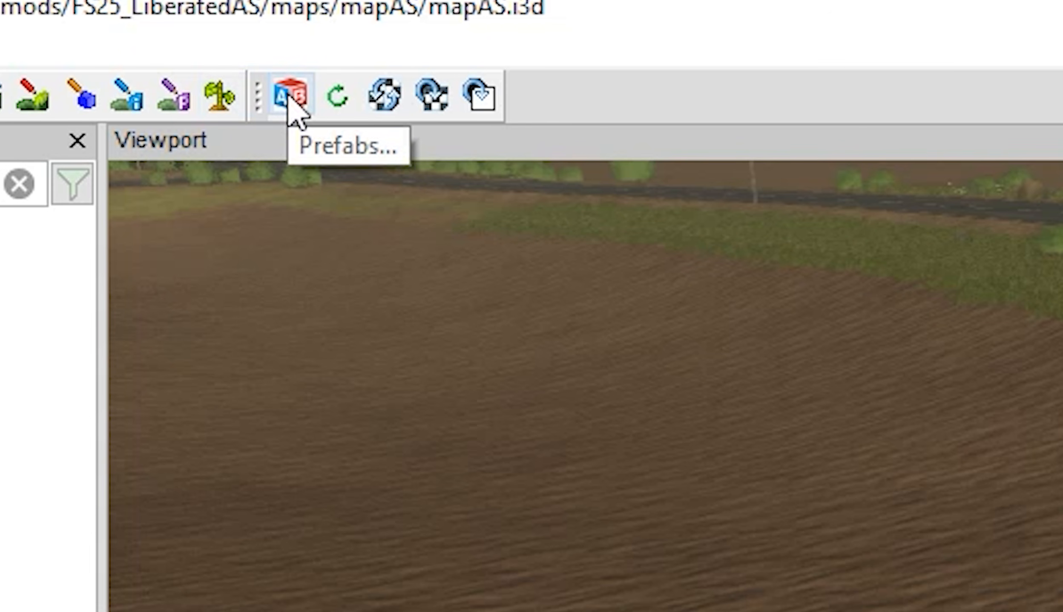
Open the Prefabs library, look over its categories, and close it again.
left_click(290, 96)
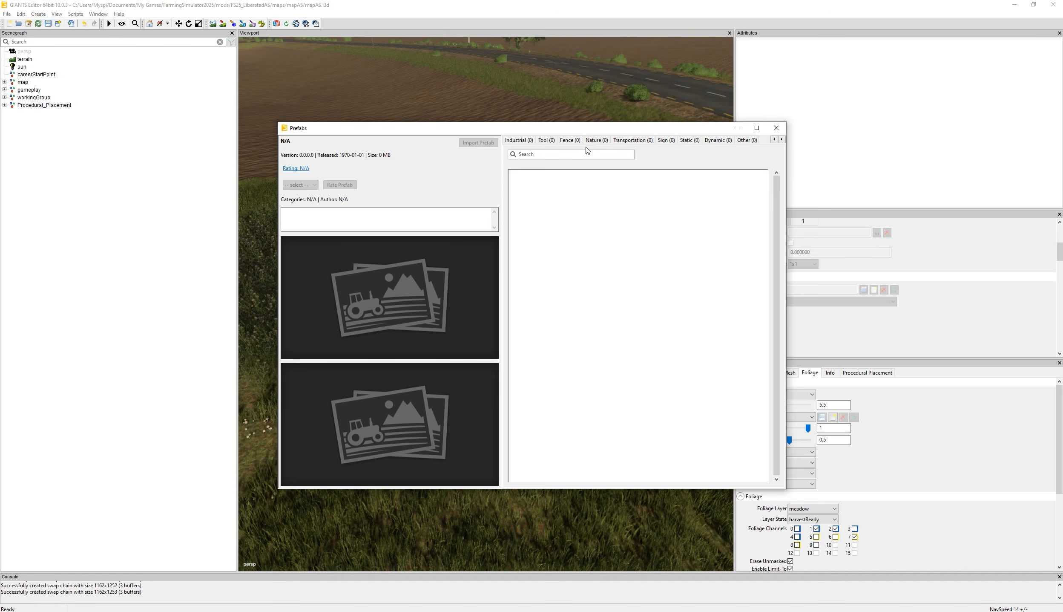
left_click(777, 126)
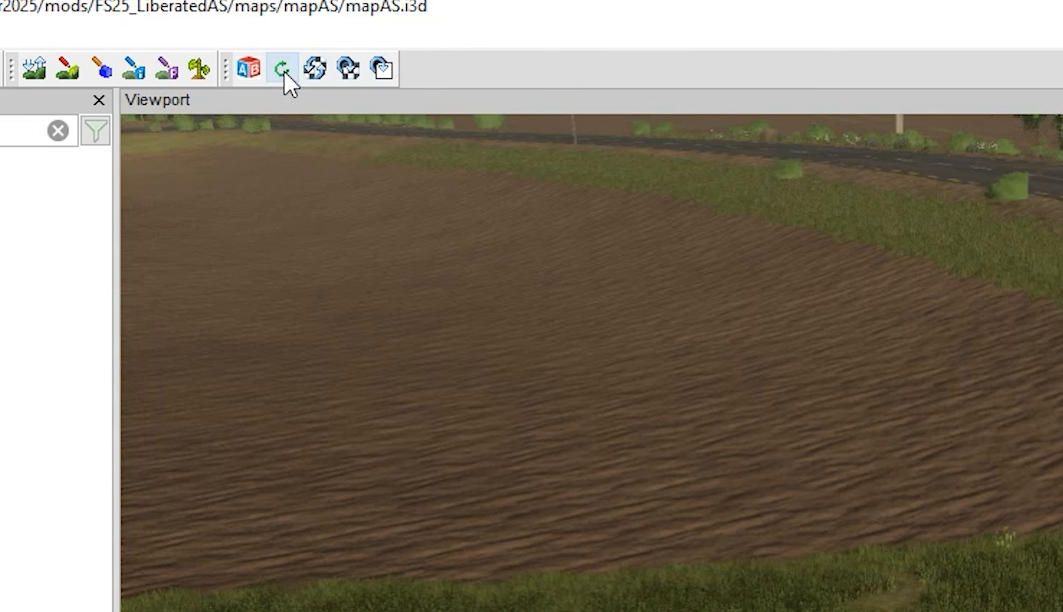
left_click(345, 67)
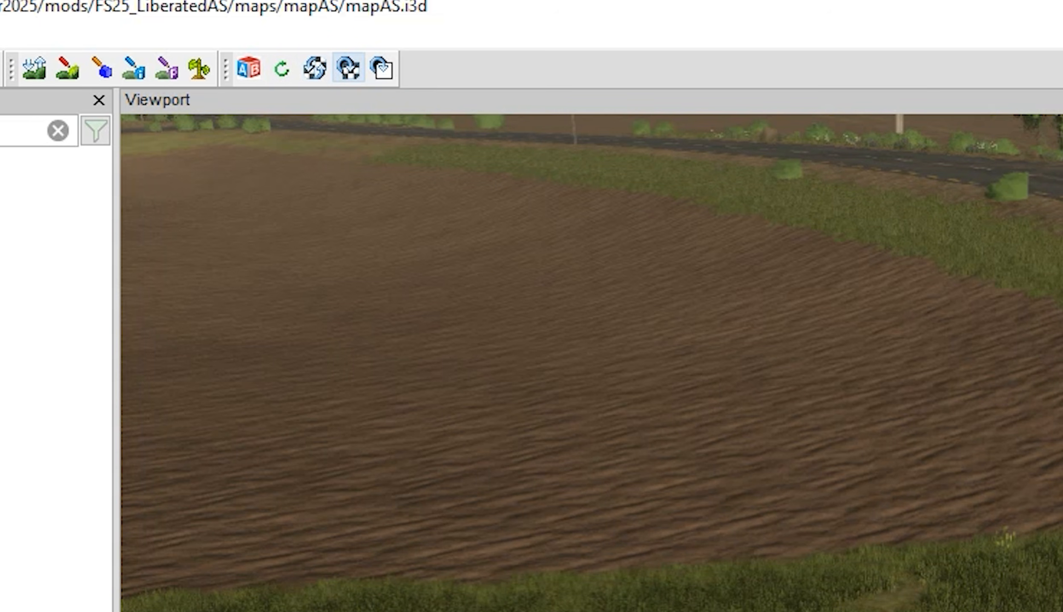
Go to the road bridge and select the infrastructure object at its sidewalk in the viewport.
mouse_move(593, 362)
left_mouse_down("alt")
mouse_move(592, 239)
mouse_move(592, 340)
left_mouse_up("alt")
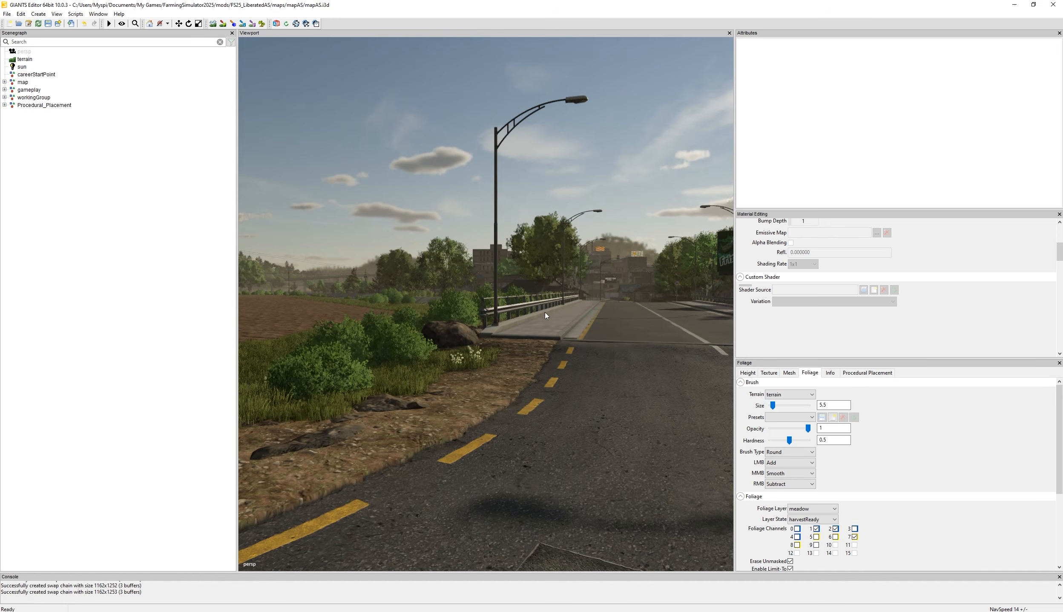
left_click(545, 315)
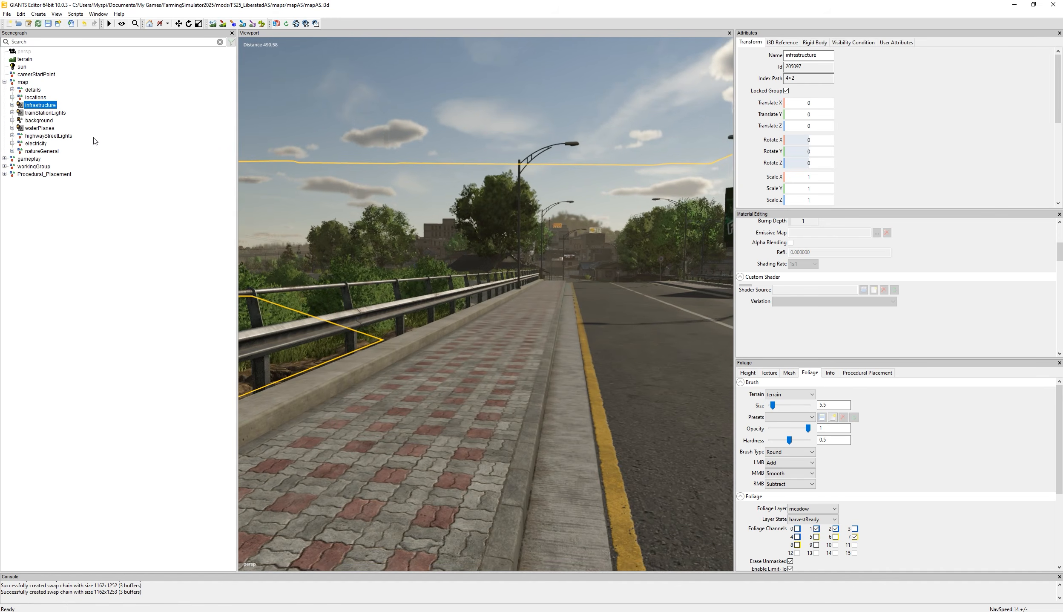
Expand infrastructure, roads and exteriorRoads in the scenegraph, select mainRoadSecondaryExt01 and frame it in the viewport.
left_click(13, 104)
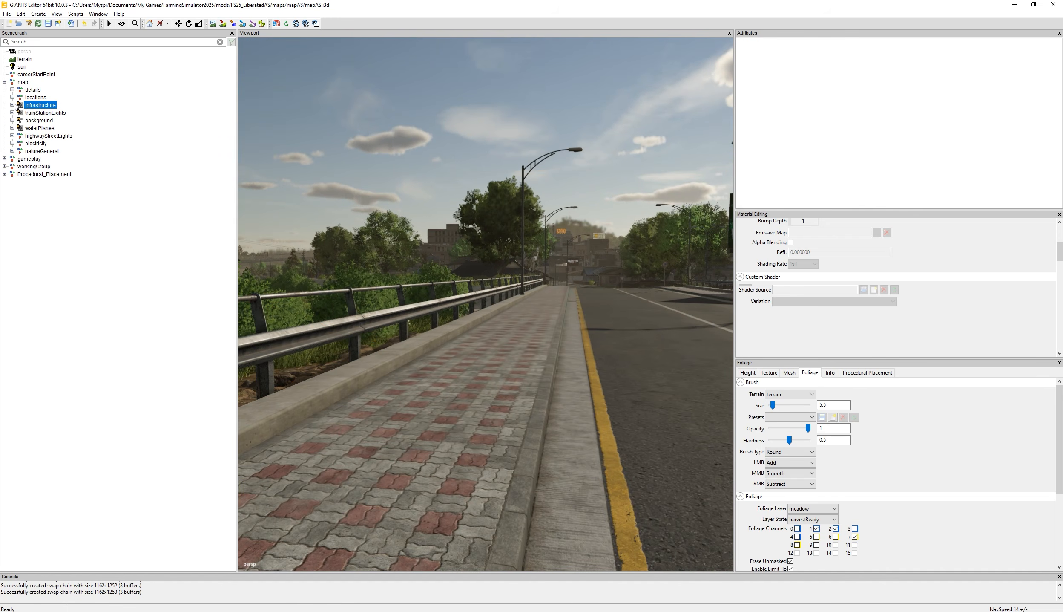
left_click(12, 104)
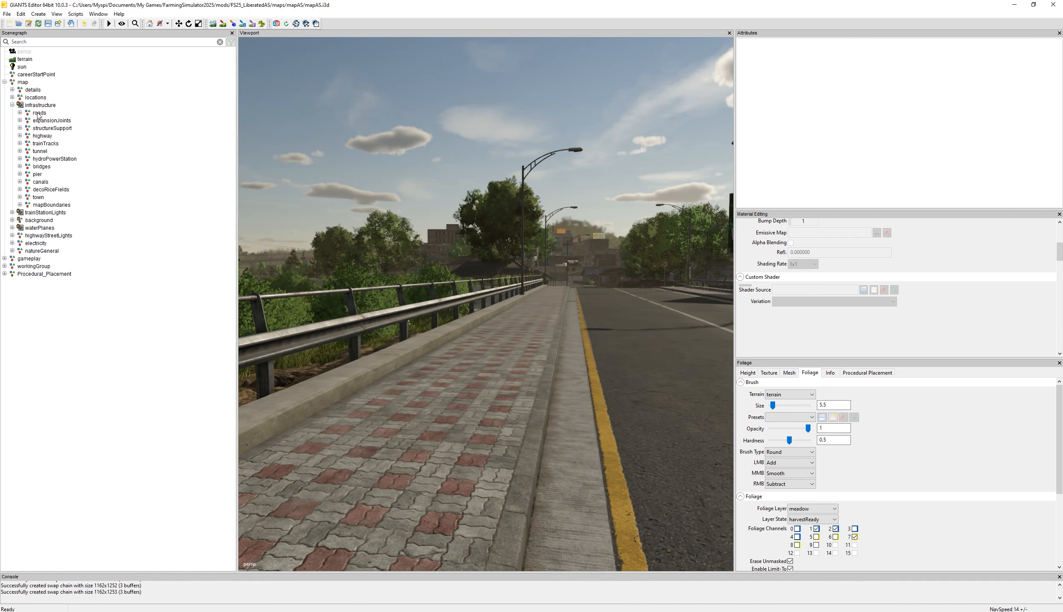
left_click(38, 113)
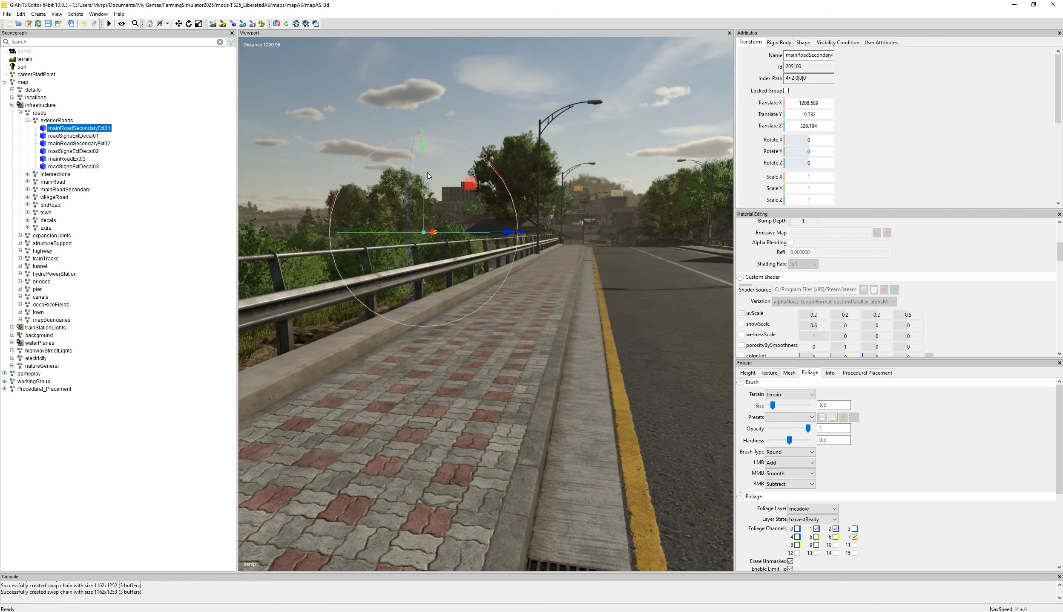
key("f")
left_click_drag(488, 296, 278, 444, "alt")
scroll(487, 193, "up", 5)
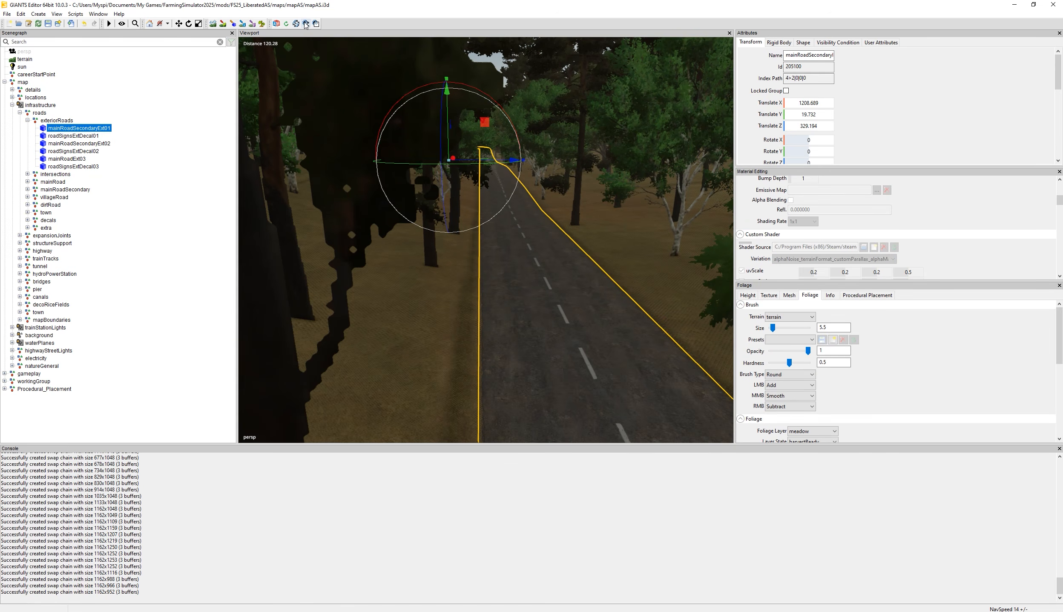
Reload the textures and shaders and highlight the new messages in the console for review.
left_click(306, 24)
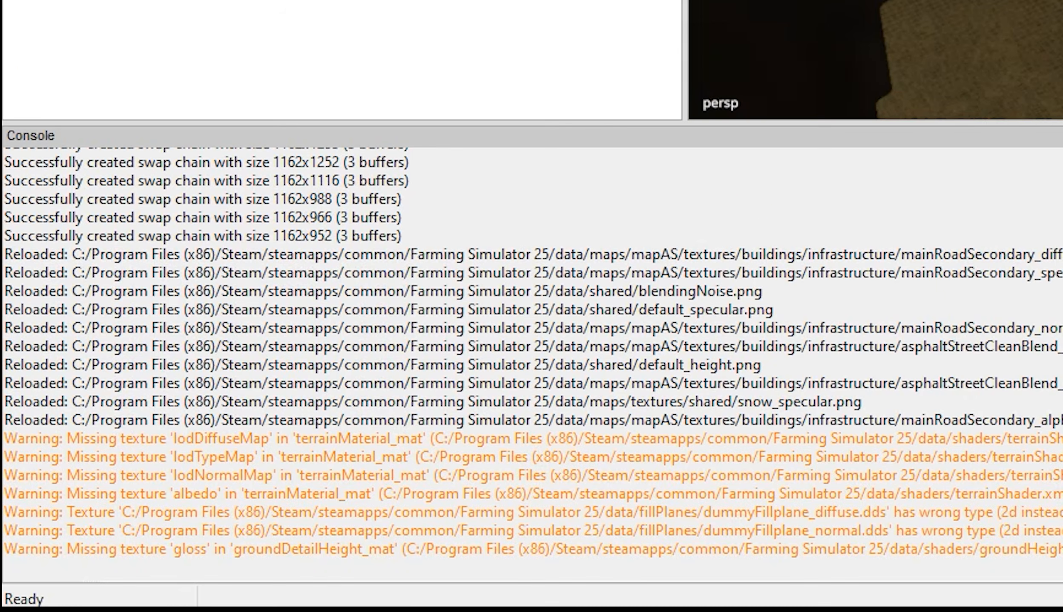
left_click_drag(1025, 545, 5, 438)
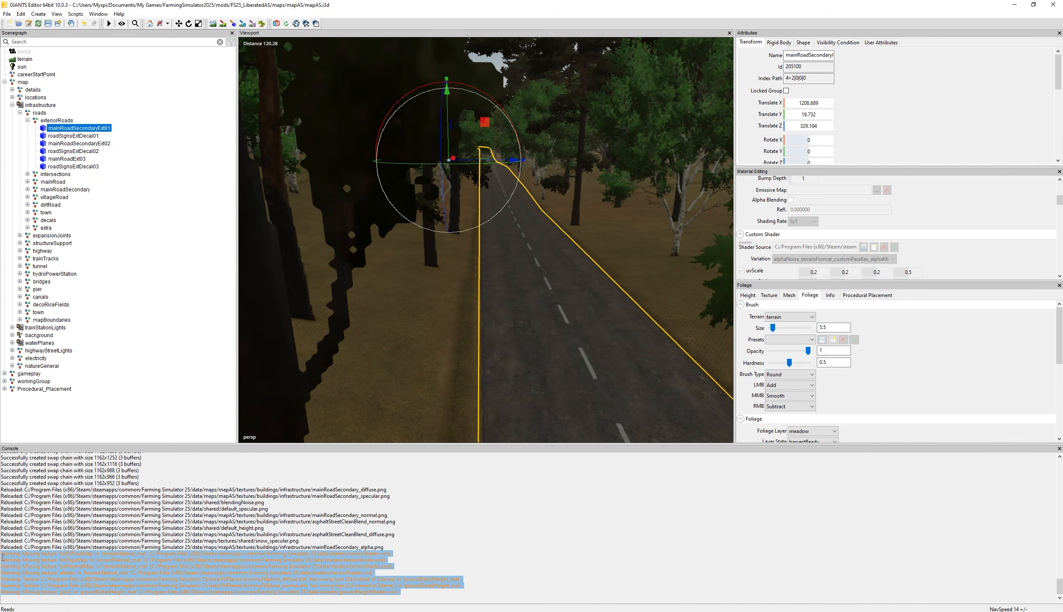
mouse_move(3, 557)
left_mouse_down()
mouse_move(66, 561)
mouse_move(3, 550)
left_mouse_up()
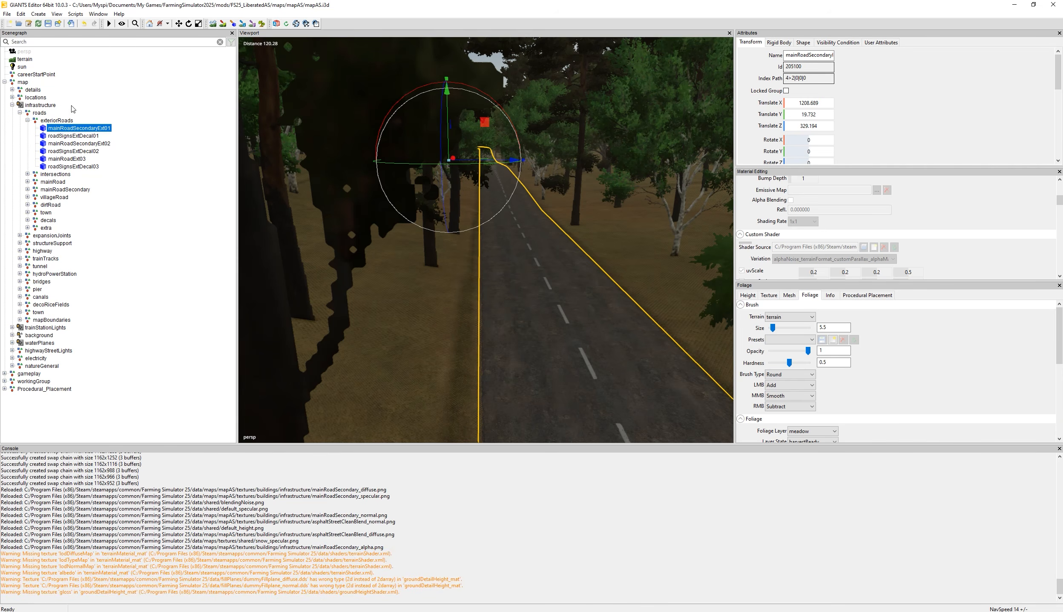
Select the infrastructure group and the terrain in turn, and examine how far each extends across the map.
left_click(37, 106)
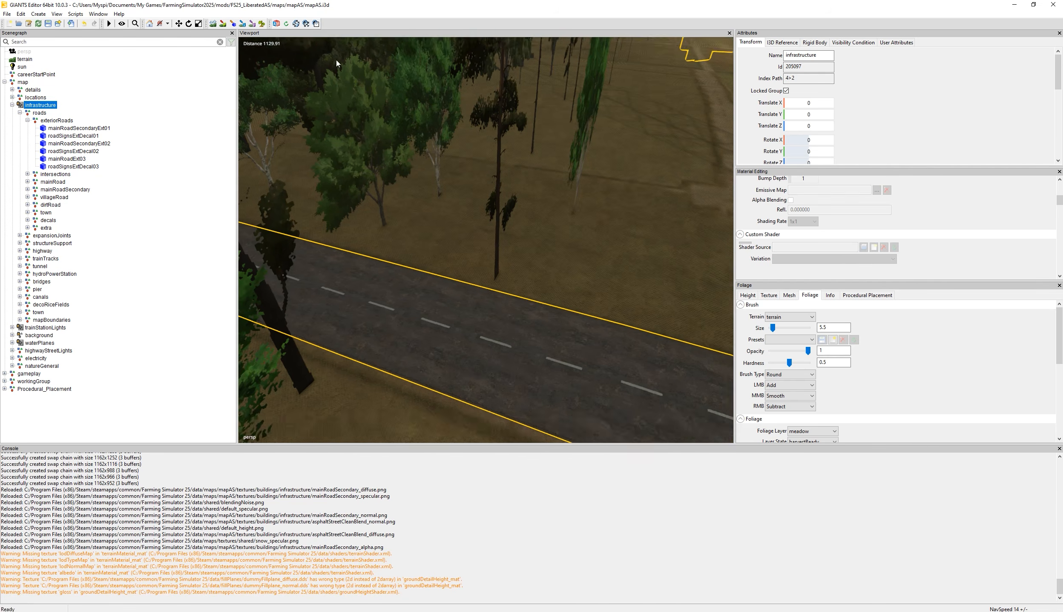
left_click_drag(337, 63, 315, 29, "alt")
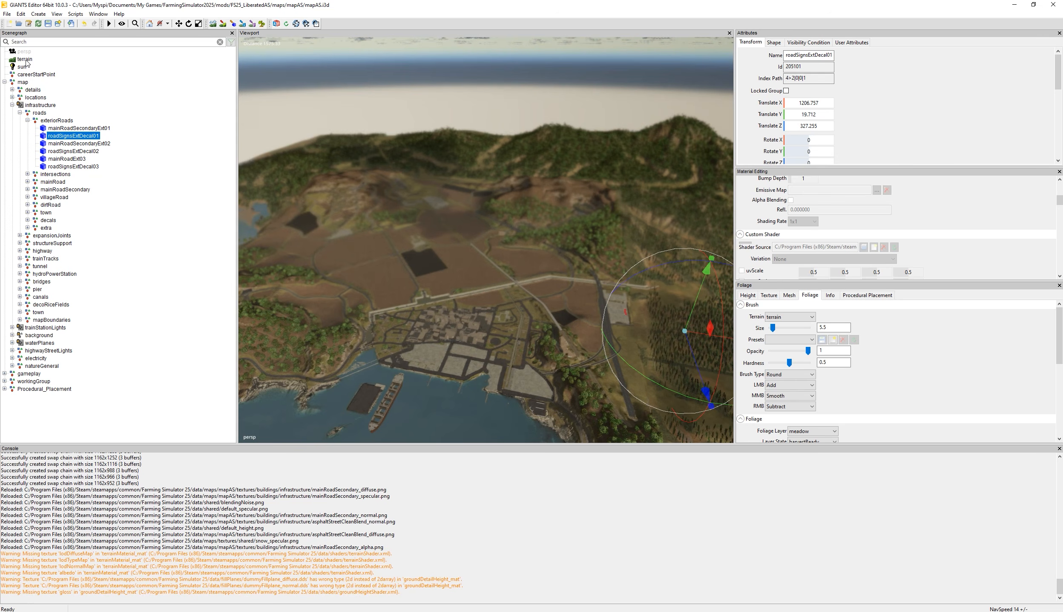
left_click(25, 59)
left_click_drag(516, 178, 499, 197, "alt")
scroll(421, 171, "up", 5)
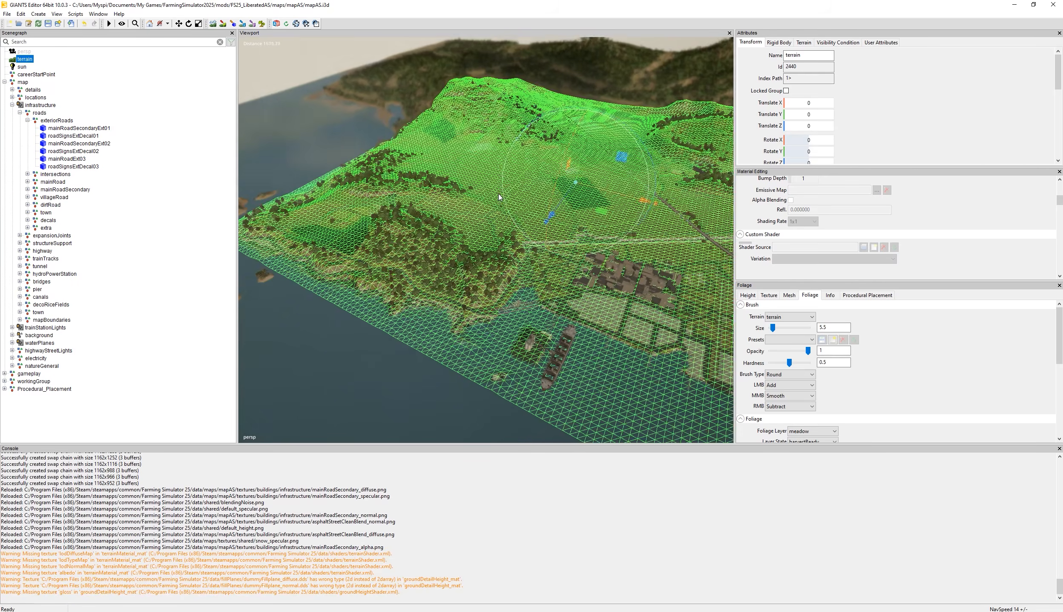
scroll(566, 200, "down", 3)
left_click_drag(566, 200, 317, 190, "alt")
scroll(377, 208, "up", 2)
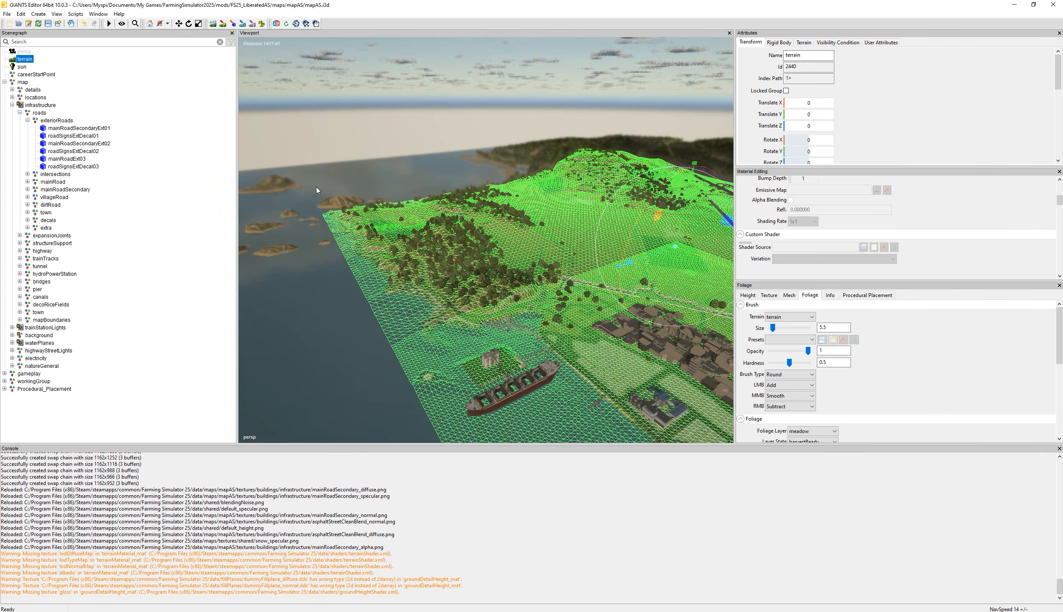
left_click_drag(357, 243, 529, 251, "alt")
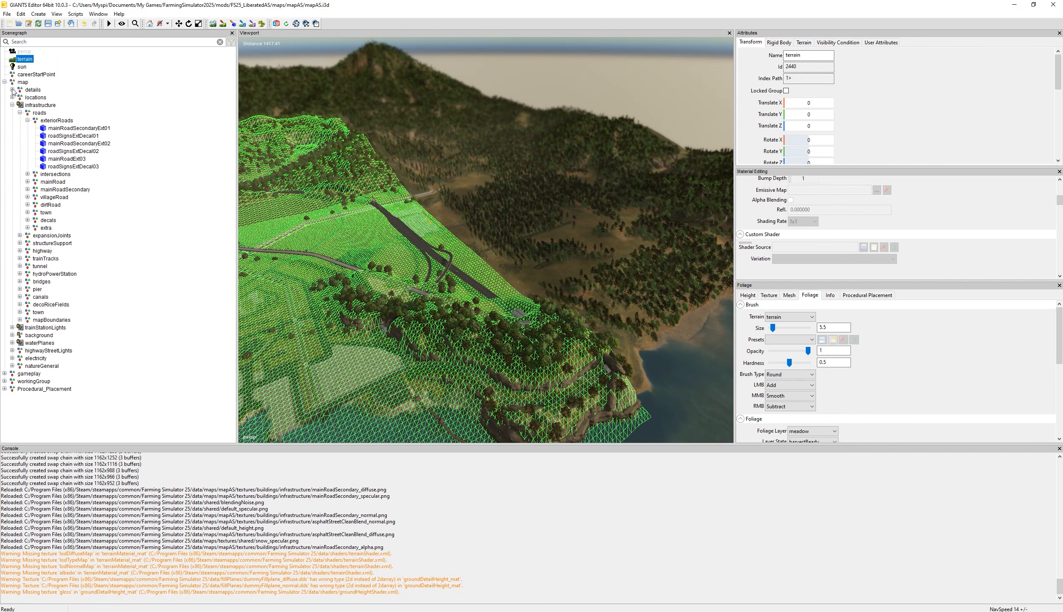
Expand the details and locations groups to review their contents, and select the infrastructure group again.
left_click(12, 89)
left_click(12, 120)
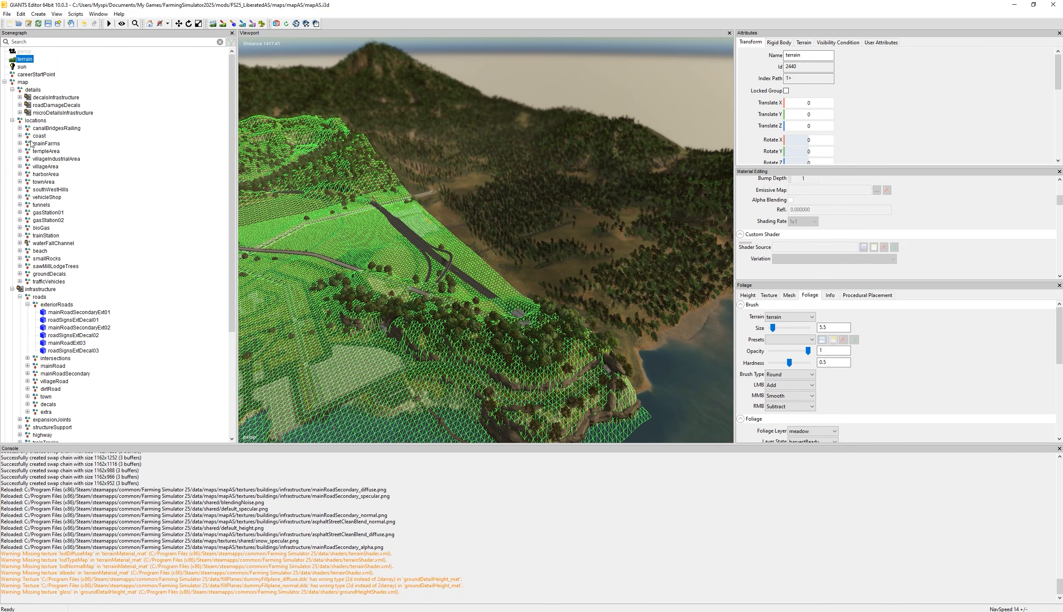
scroll(46, 285, "down", 6)
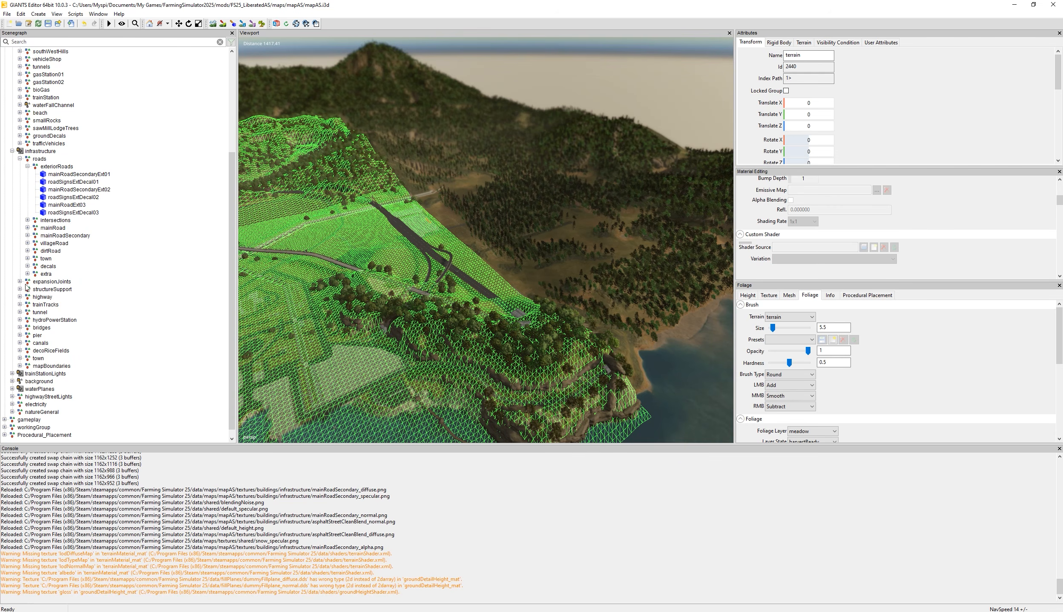
left_click(39, 152)
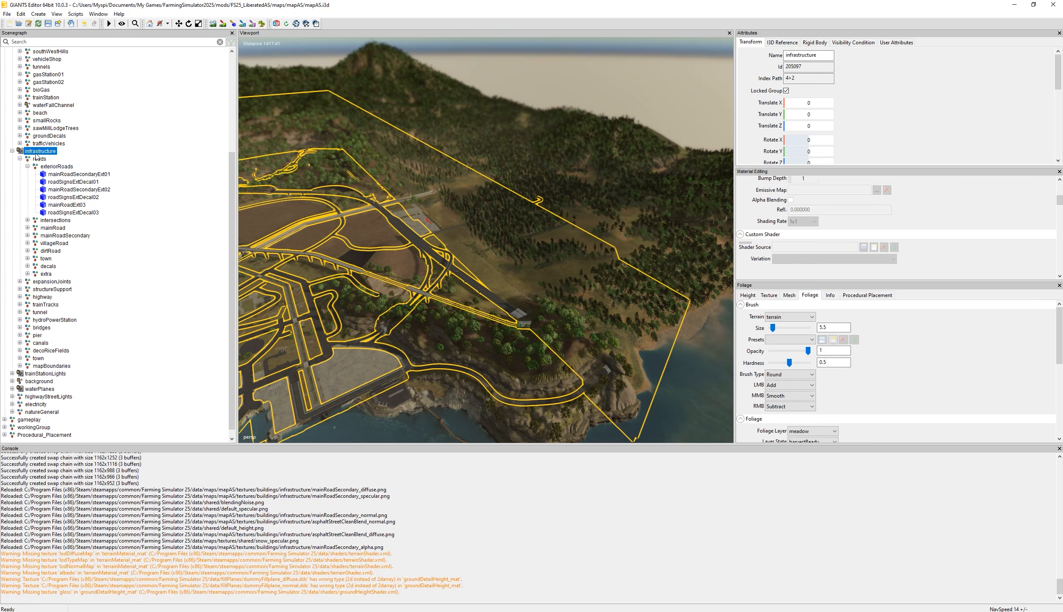
Select the mapBoundaries group and examine its outline around the whole map.
left_click(42, 367)
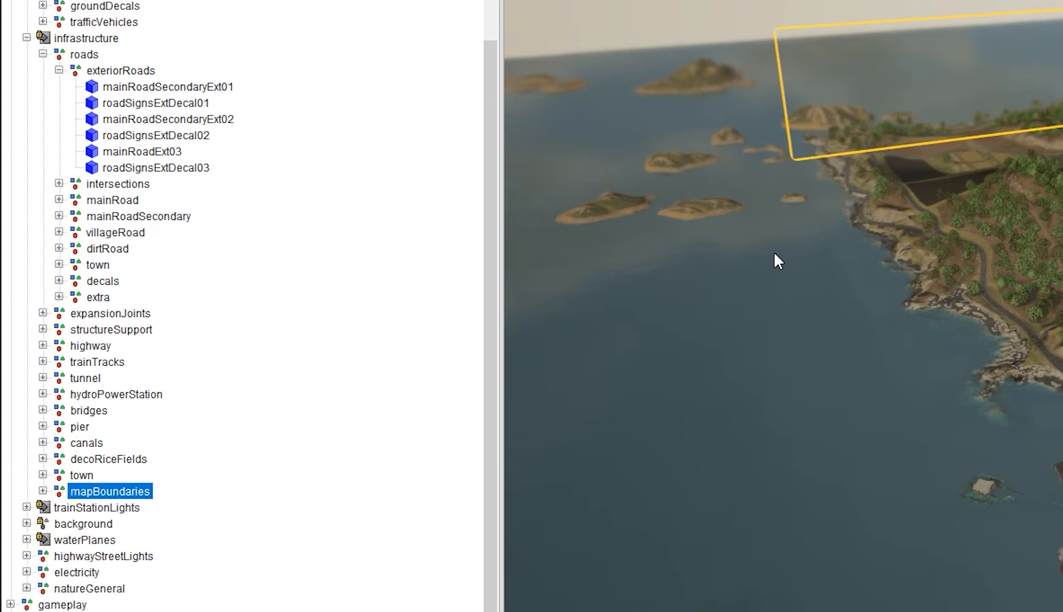
left_click_drag(774, 251, 773, 256, "alt")
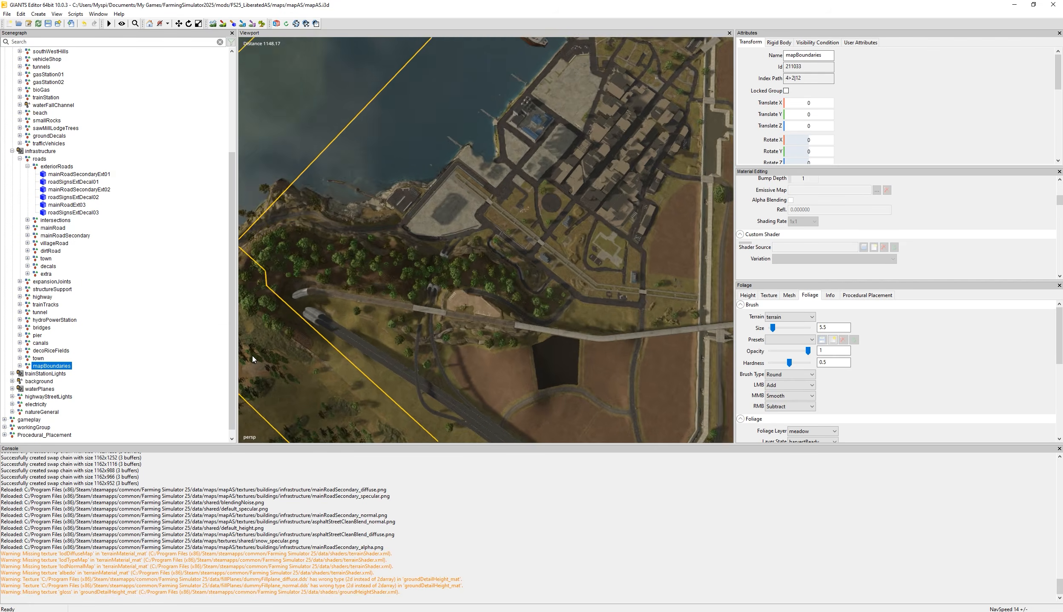
left_click_drag(275, 344, 395, 309, "alt")
scroll(274, 343, "down", 3)
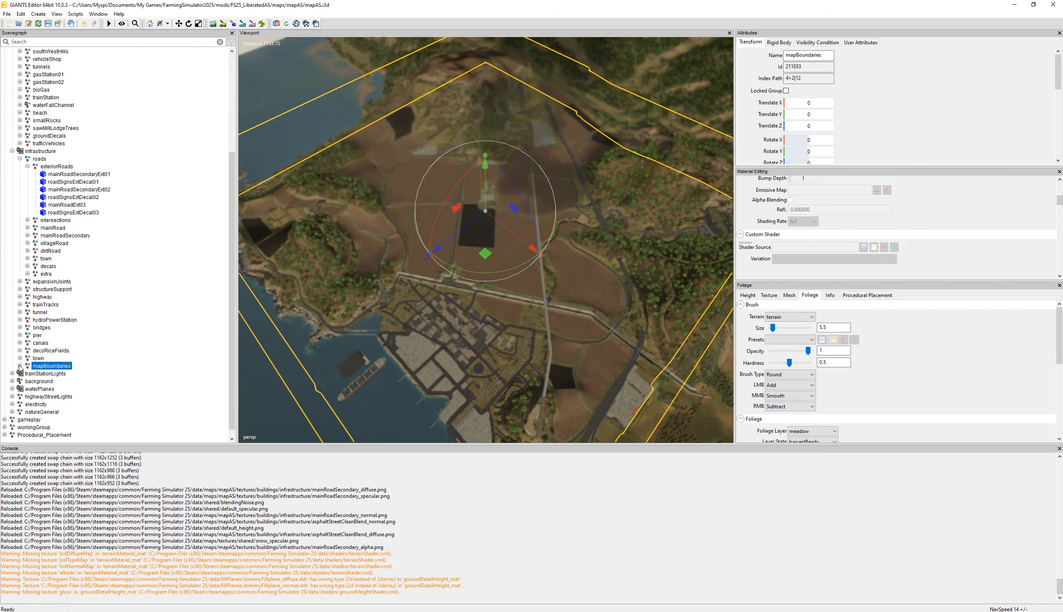
Select mapBoundariesSouth02 inside mapBoundaries, show its Rigid Body attributes and inspect its outline along the harbor waters.
left_click(19, 366)
left_click(65, 374)
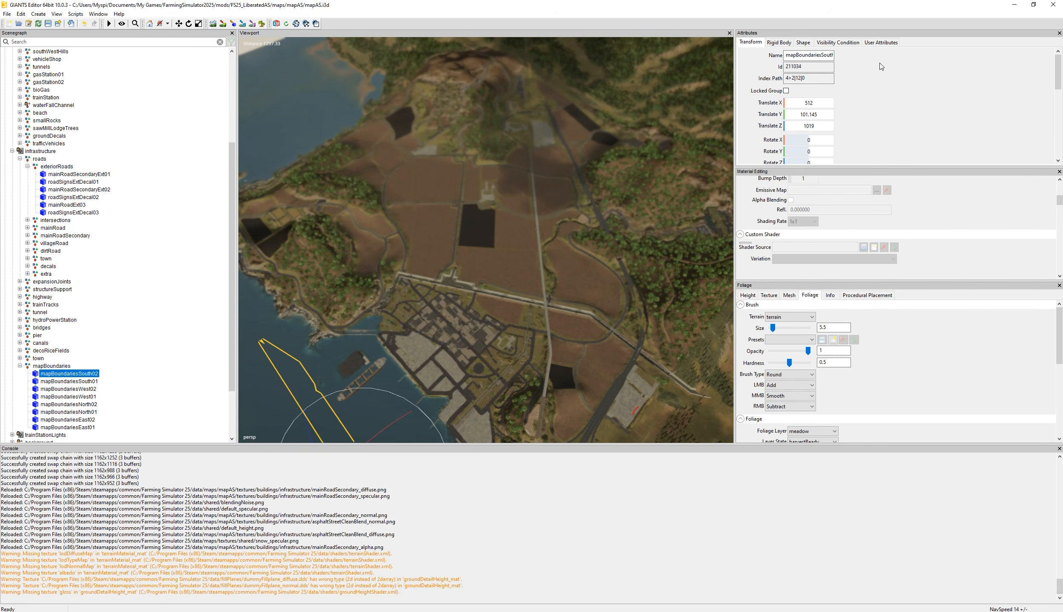
left_click(793, 42)
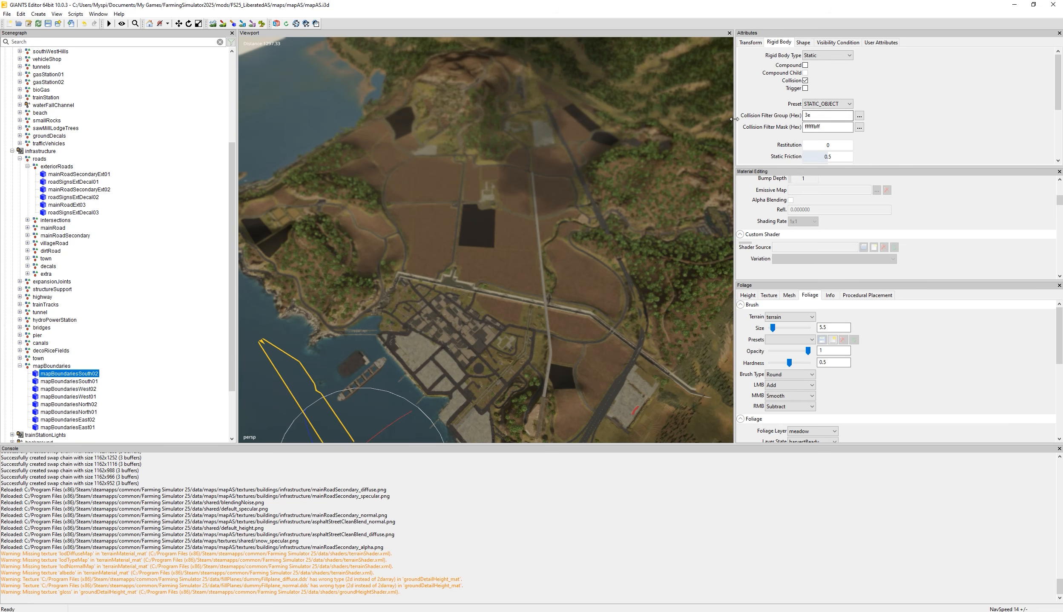
left_click_drag(502, 257, 419, 271, "alt")
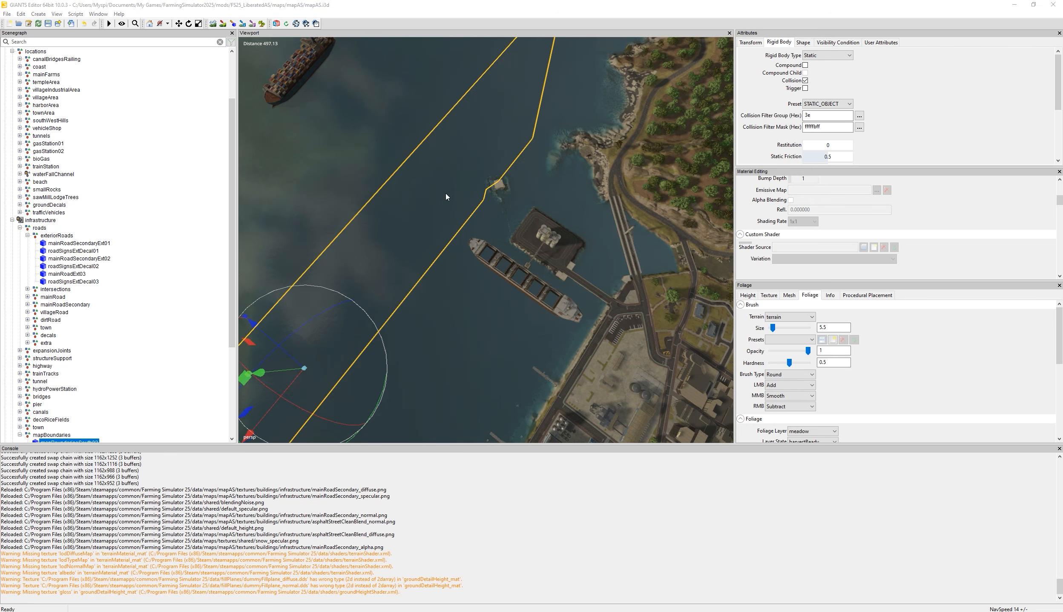
scroll(446, 196, "up", 5)
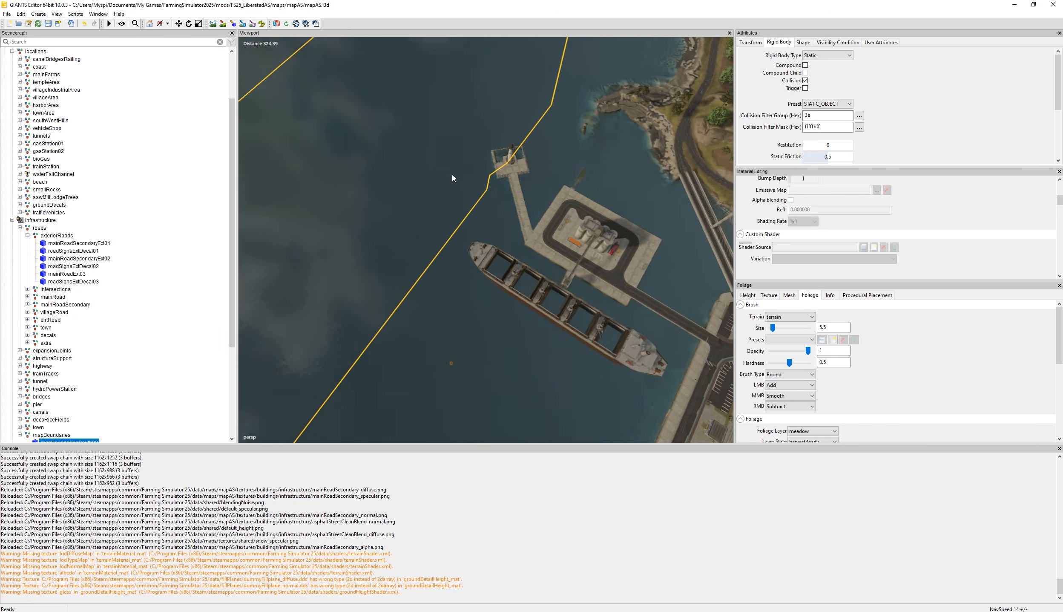
left_click_drag(453, 175, 515, 160, "alt")
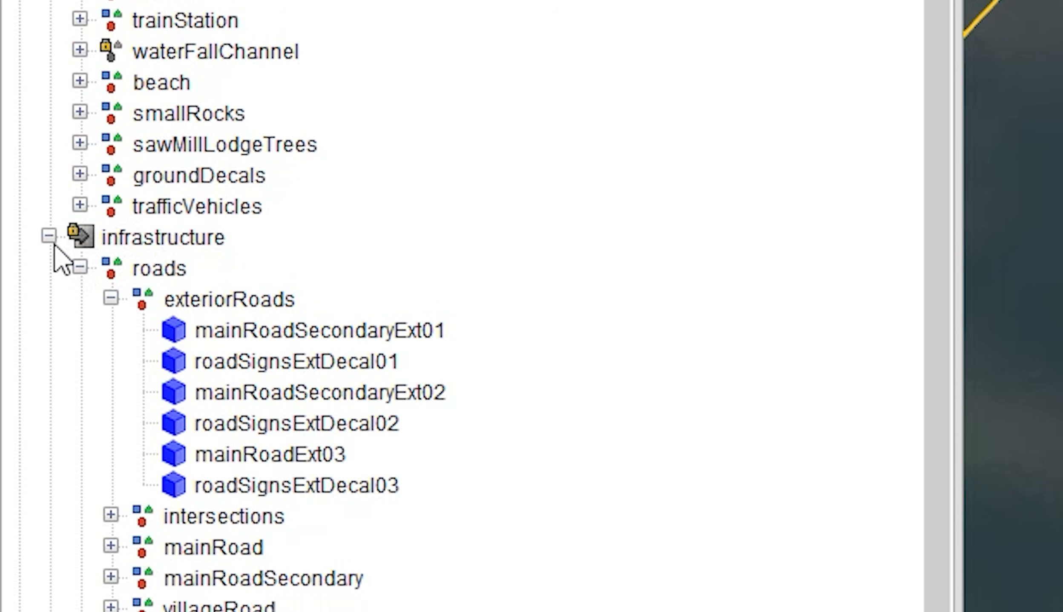
Select the infrastructure group, survey its outlines over the map, and check the file path in its I3D Reference attributes.
left_click(140, 239)
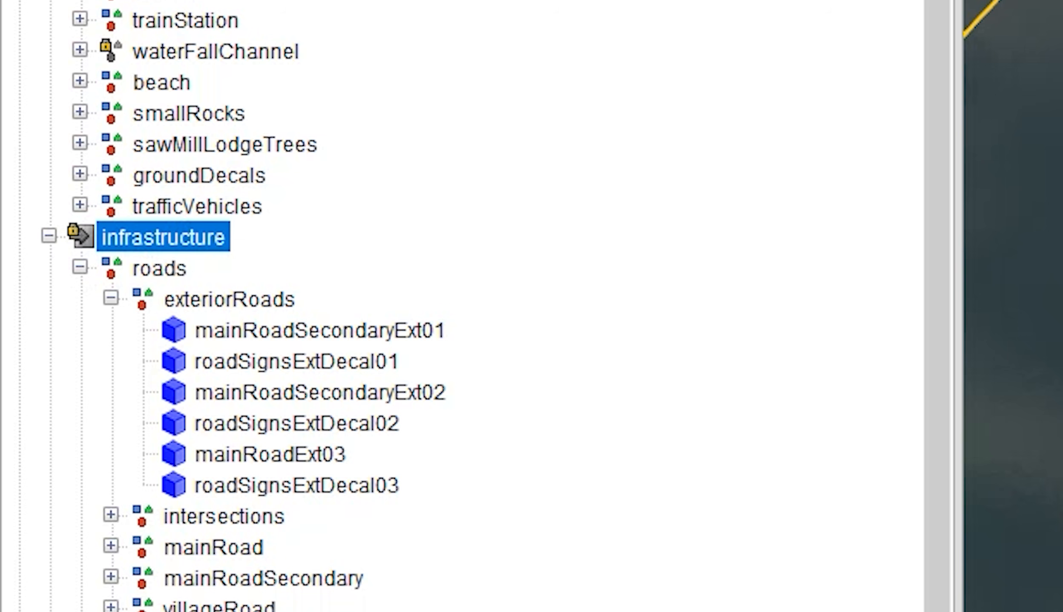
scroll(502, 217, "down", 6)
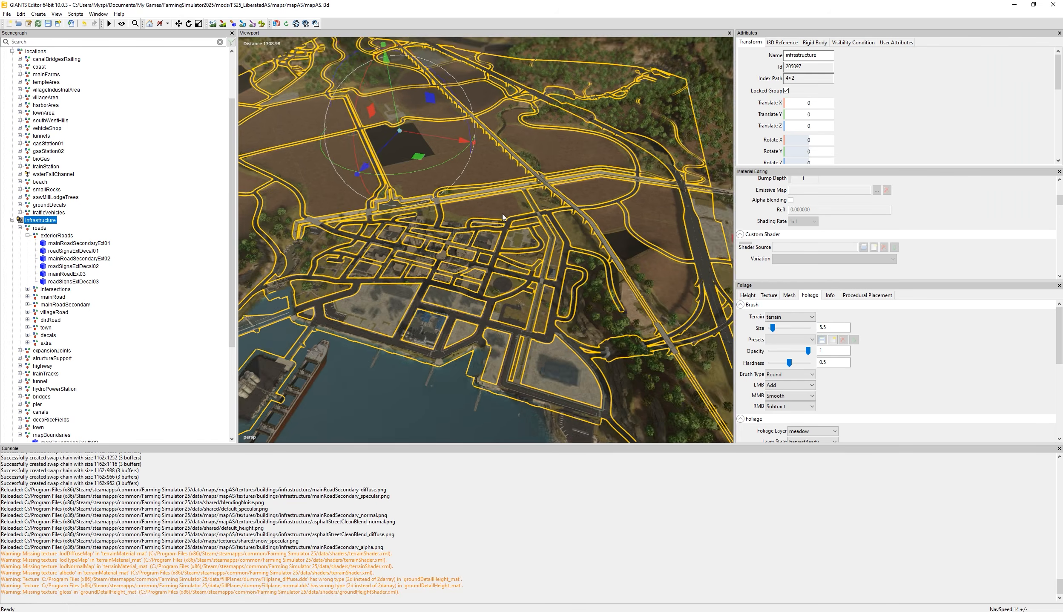
scroll(501, 218, "down", 4)
left_click_drag(498, 219, 318, 217, "alt")
scroll(371, 203, "up", 6)
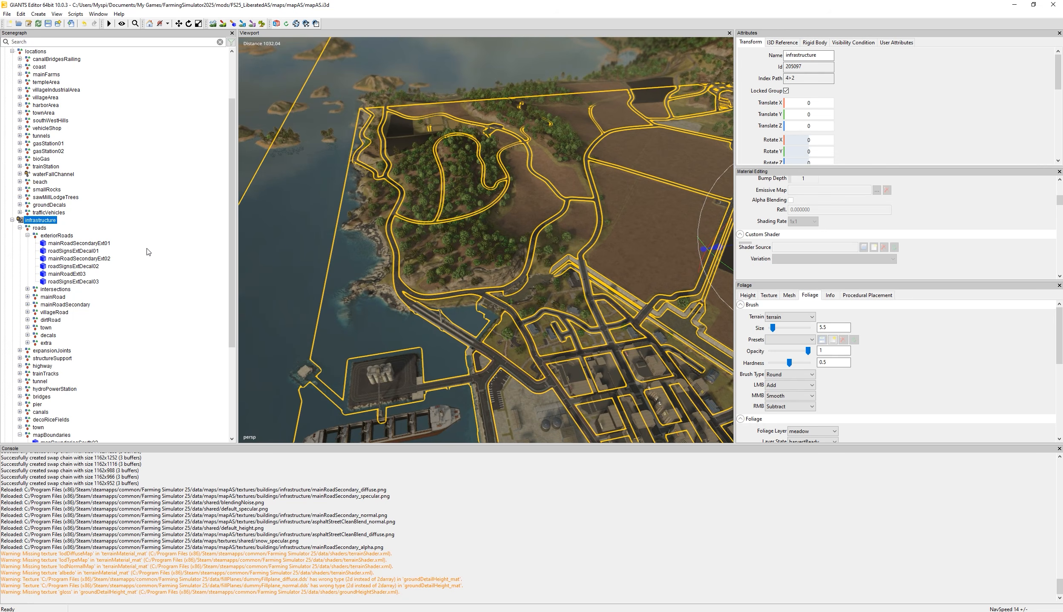
scroll(141, 277, "down", 3)
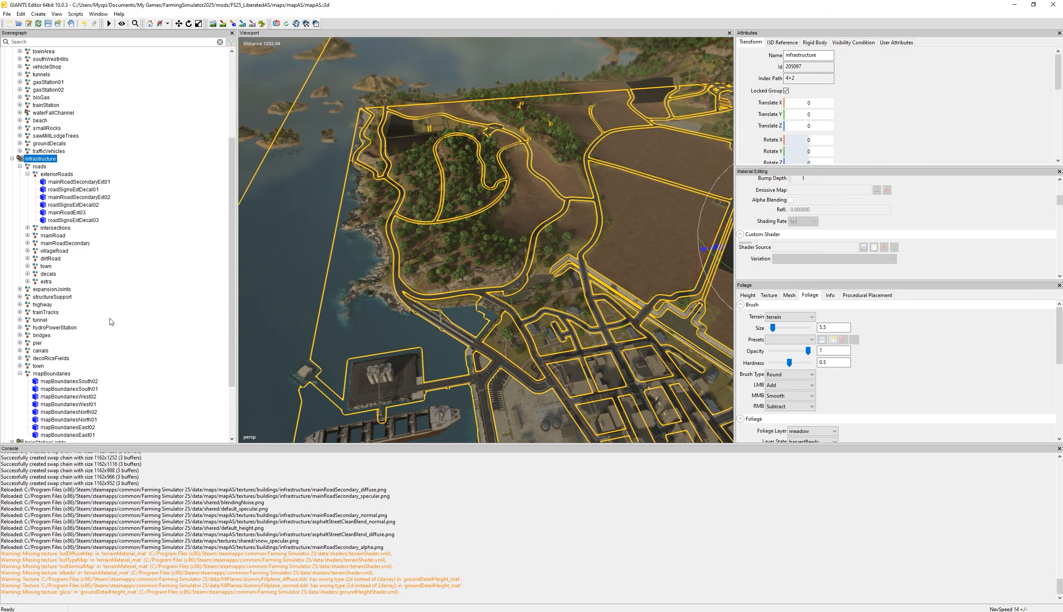
left_click_drag(528, 283, 472, 261, "alt")
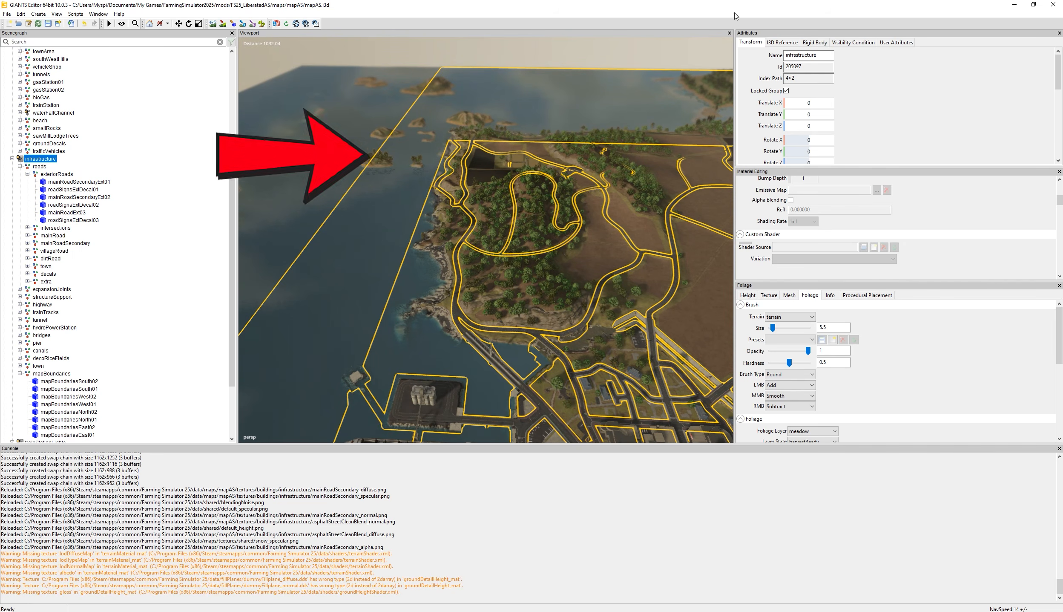
left_click(782, 43)
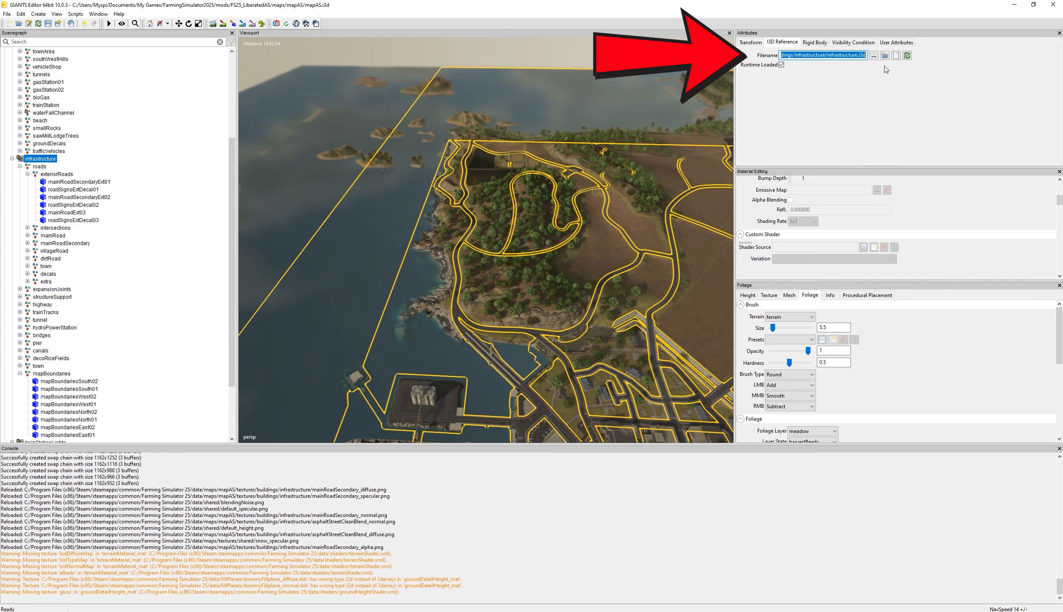
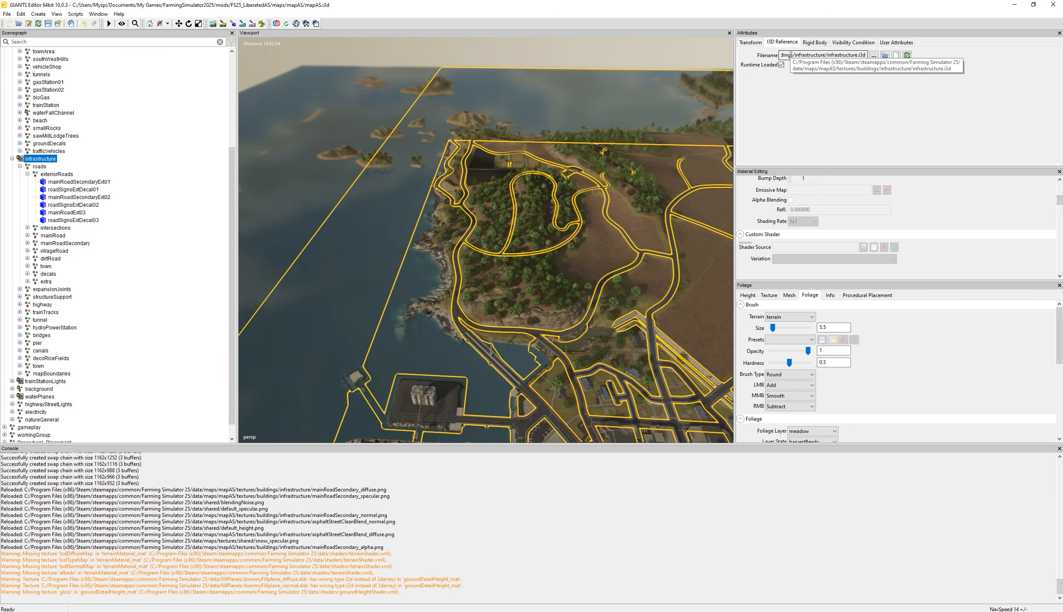
left_click_drag(850, 55, 821, 55)
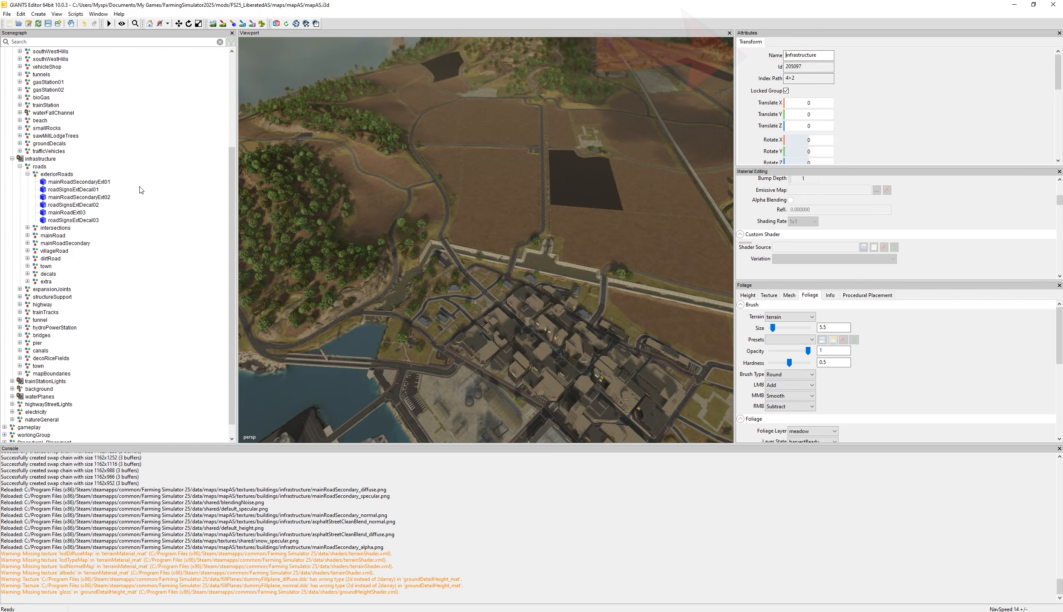
Expand every scenegraph group and collapse the entire tree to its top-level nodes.
scroll(142, 189, "up", 4)
right_click(155, 178)
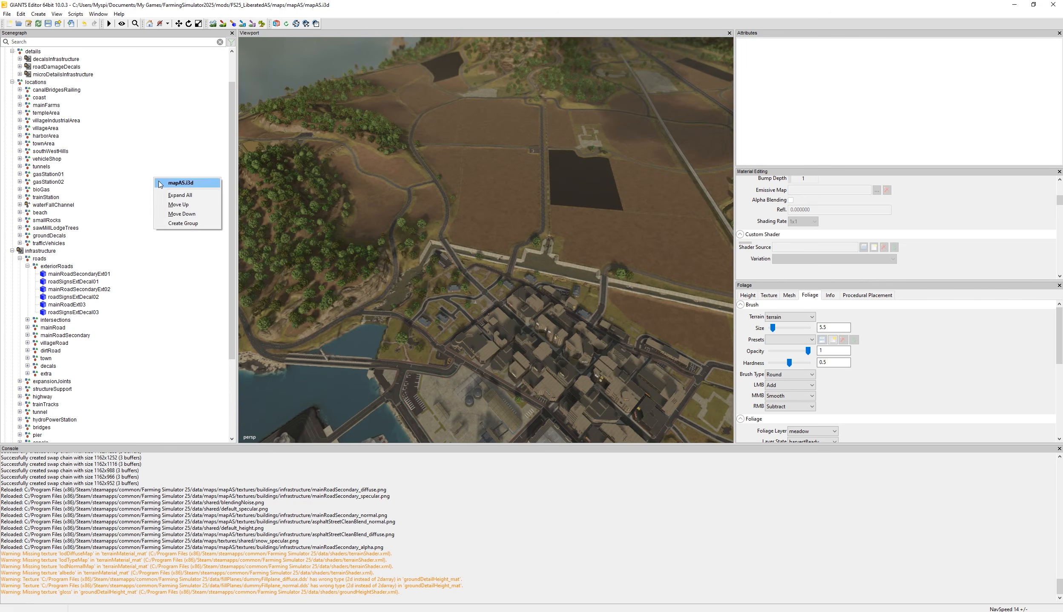
left_click(191, 196)
right_click(152, 123)
left_click(175, 151)
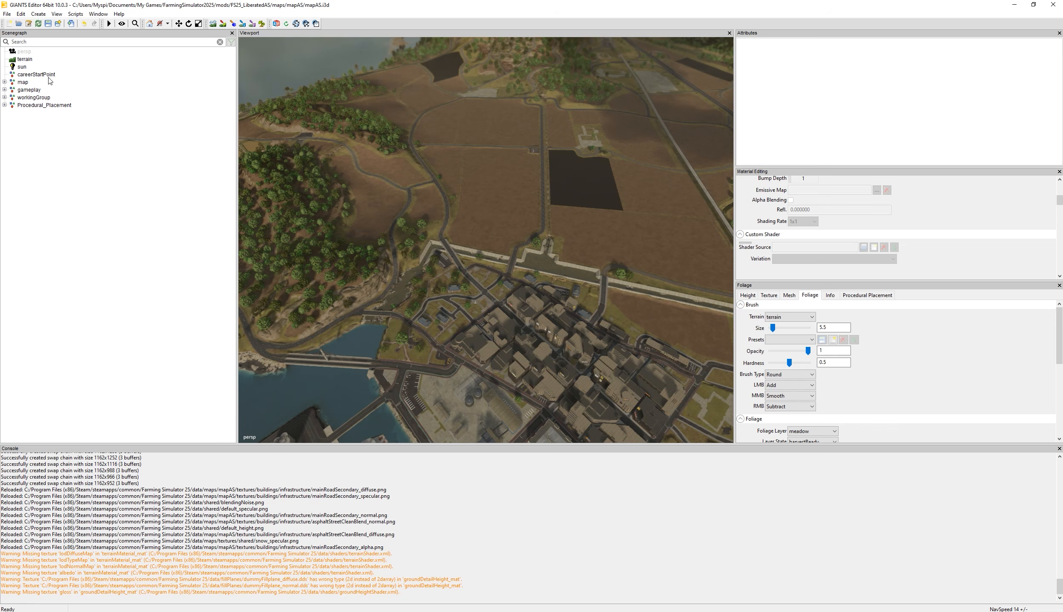
Expand the gameplay and map groups in the scenegraph to list their child groups.
left_click(5, 90)
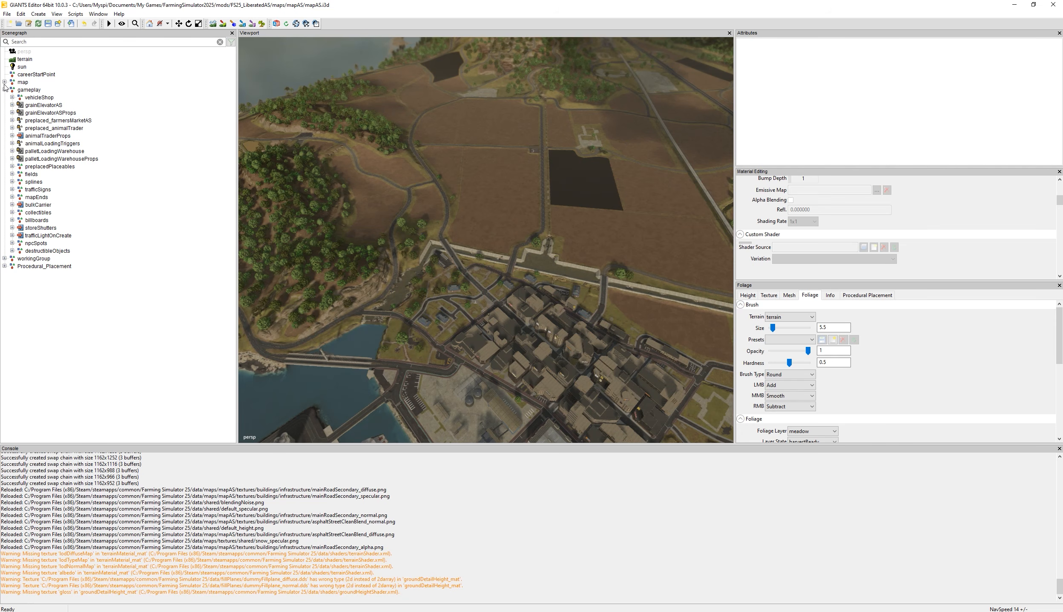
left_click(5, 82)
left_click(5, 83)
left_click(5, 82)
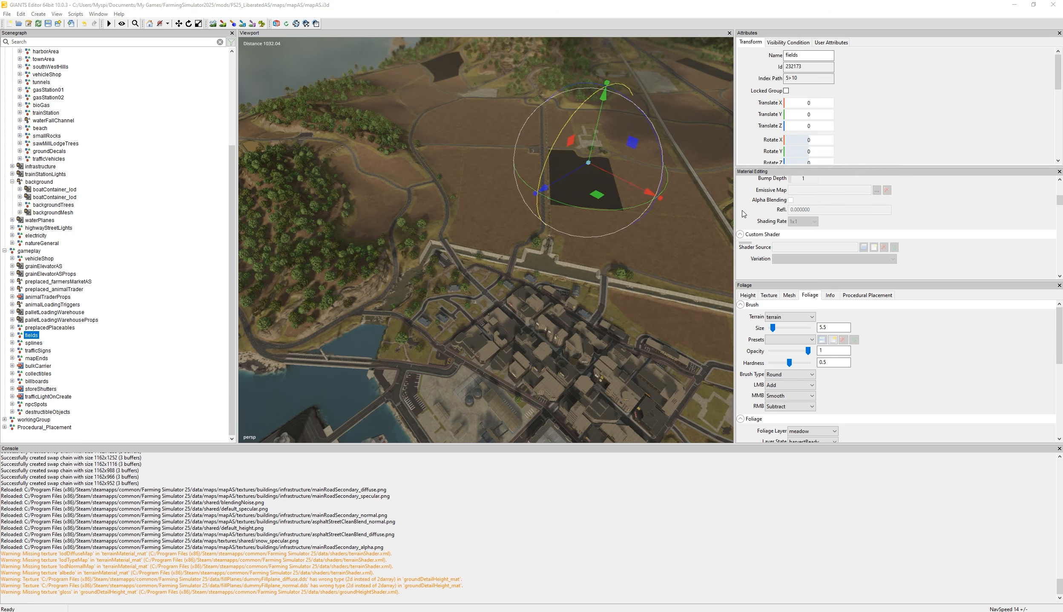
Expand the fields group, look through its list of fields down to field49, and expand field01.
left_click(12, 335)
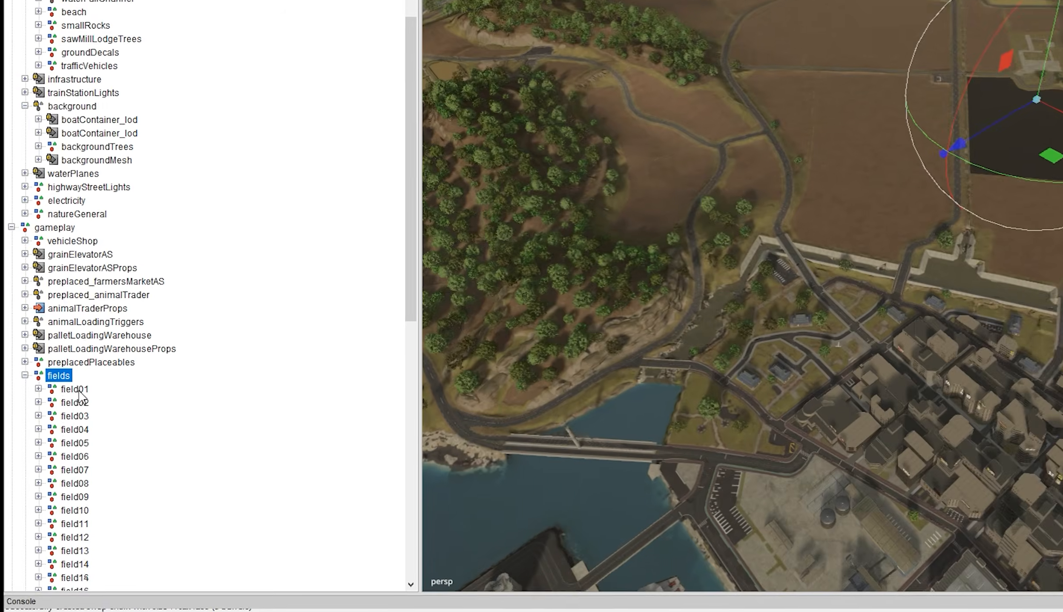
scroll(109, 446, "down", 9)
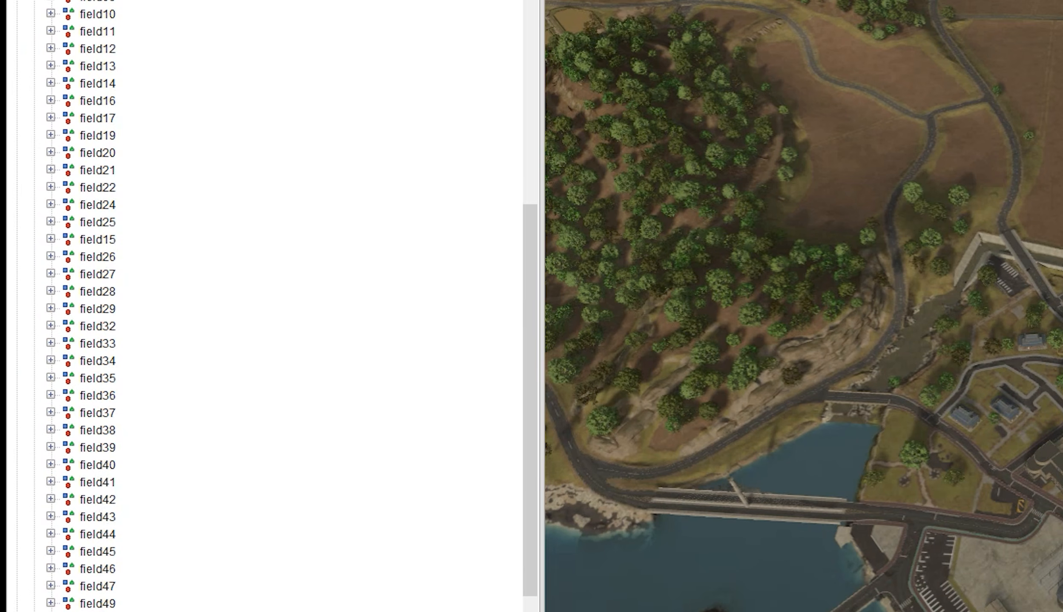
left_click(98, 603)
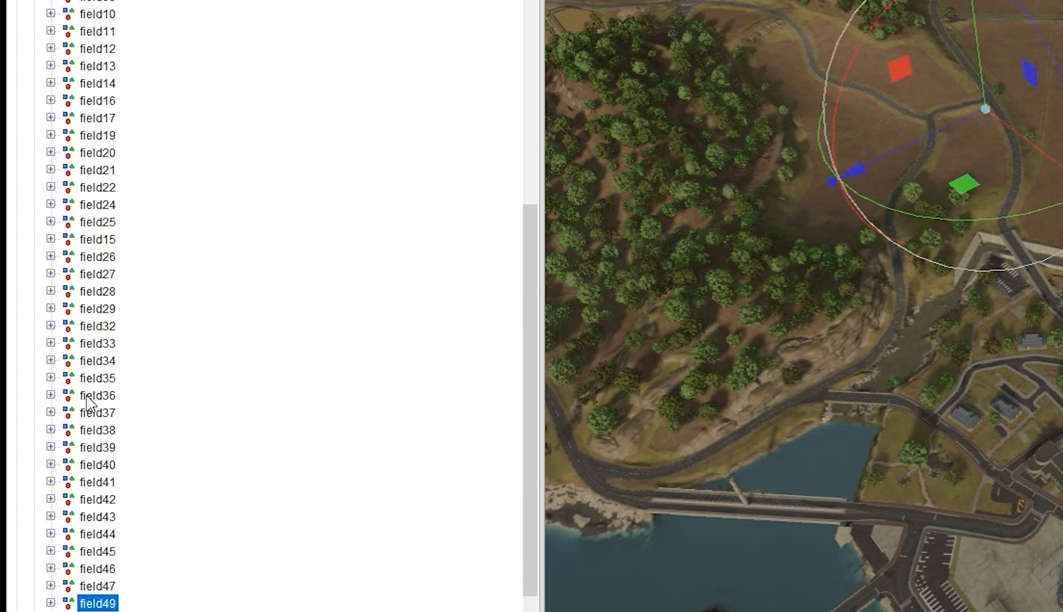
scroll(98, 251, "up", 2)
left_click(34, 121)
left_click(20, 121)
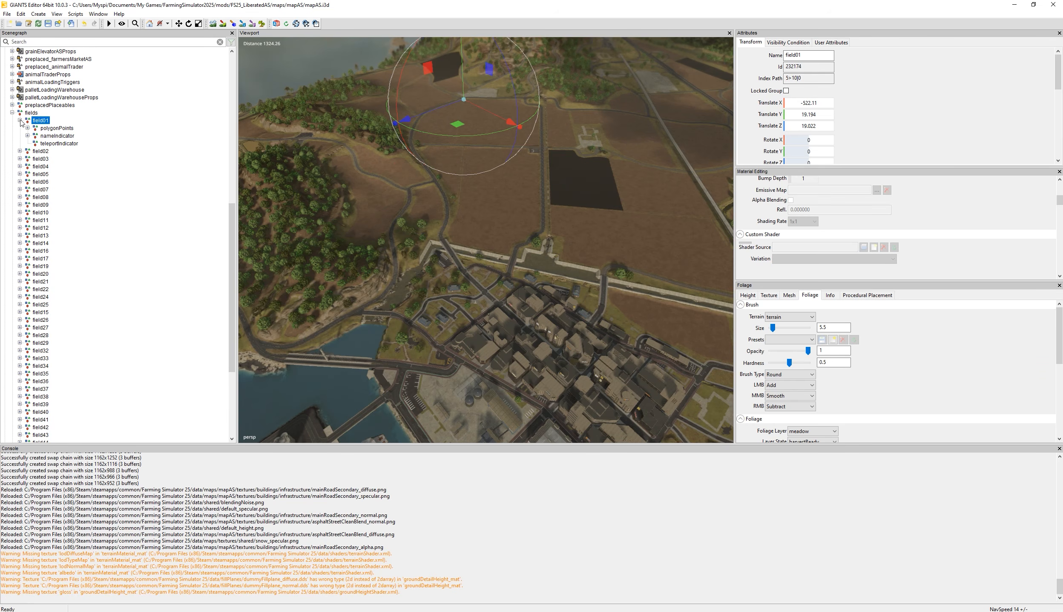
Select field01 and frame it in the viewport to inspect where its origin sits beside the road.
left_click(45, 121)
left_click_drag(463, 136, 490, 158, "alt")
key("f")
scroll(588, 183, "down", 5)
scroll(541, 185, "down", 5)
middle_click_drag(491, 157, 176, 162, "alt")
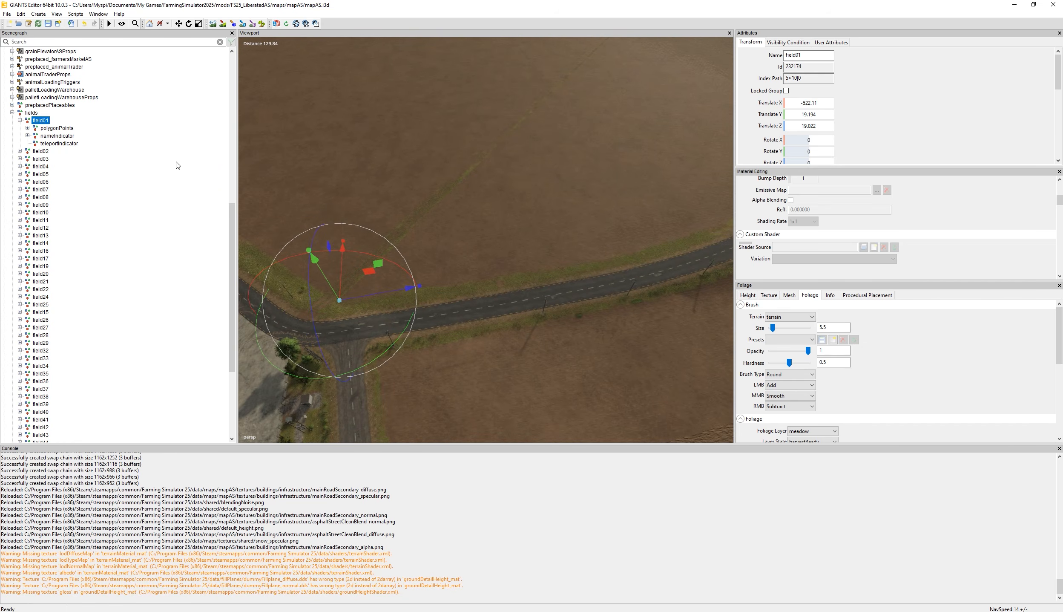
Select the fields group, show its user attributes and highlight the onCreate script callback value.
left_click(33, 113)
left_click(831, 42)
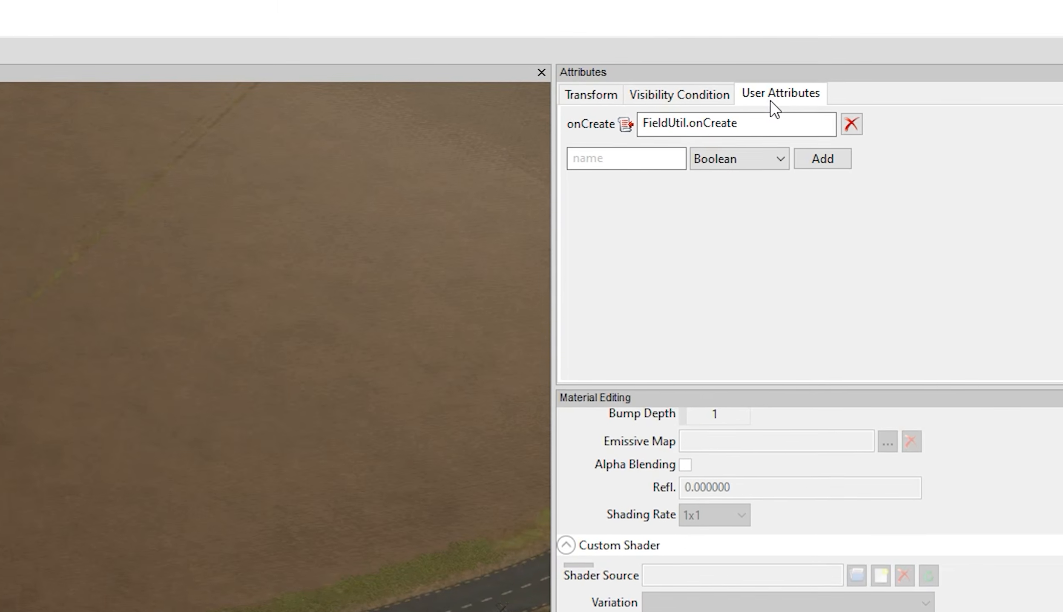
double_click(714, 123)
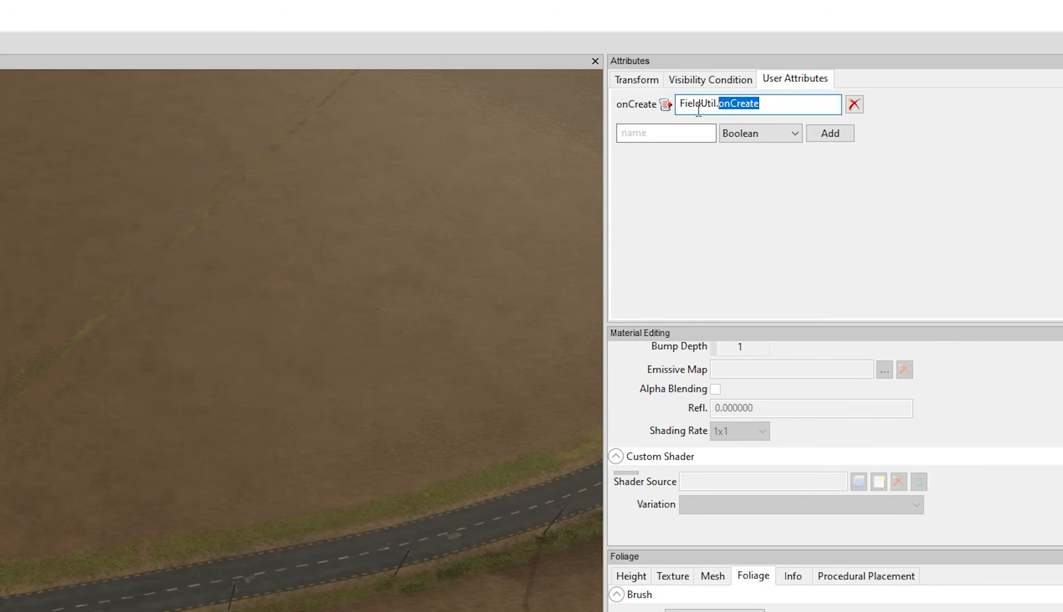
triple_click(703, 109)
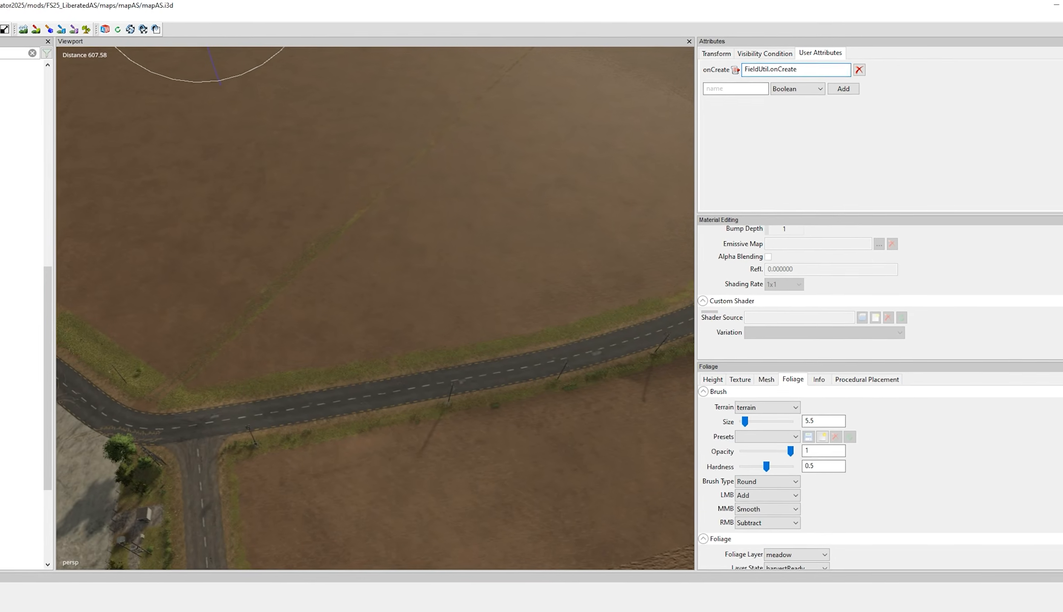
Collapse field01, compare the user attributes of several fields in the list, and return to field01.
left_click(34, 121)
left_click(40, 129)
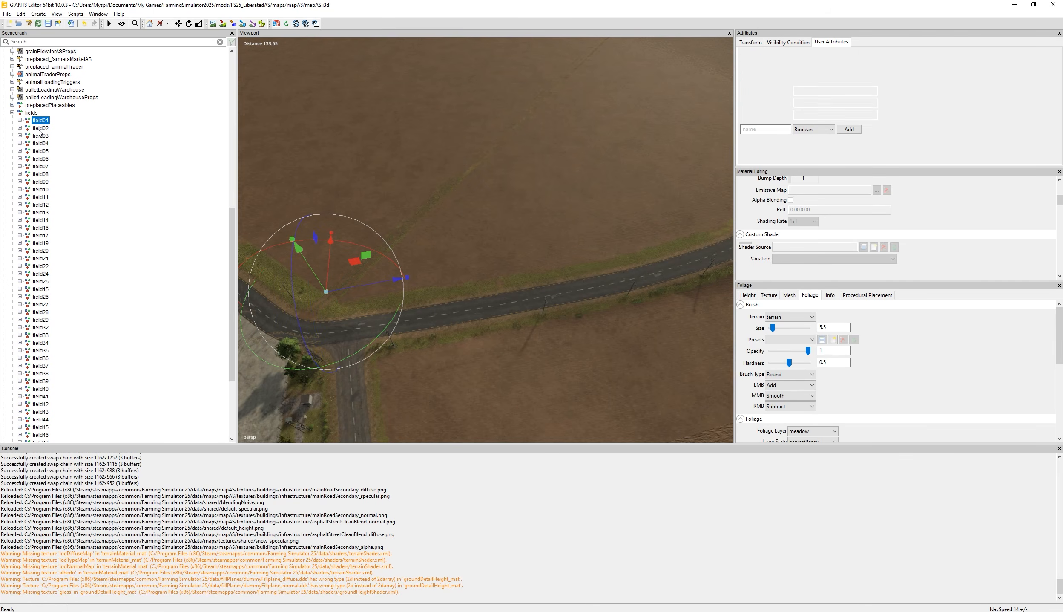
scroll(45, 376, "down", 3)
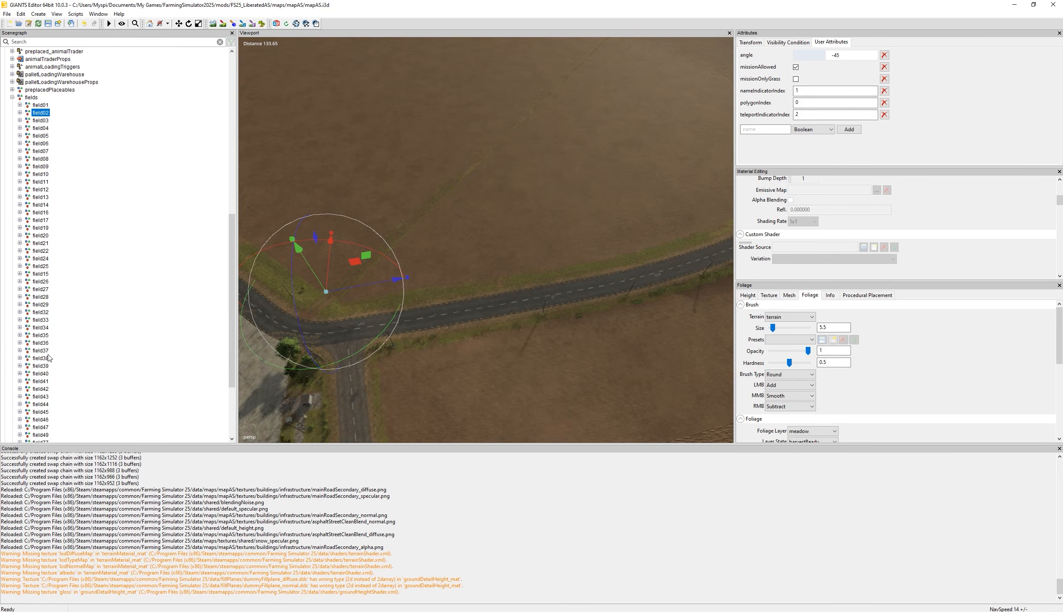
scroll(43, 358, "down", 2)
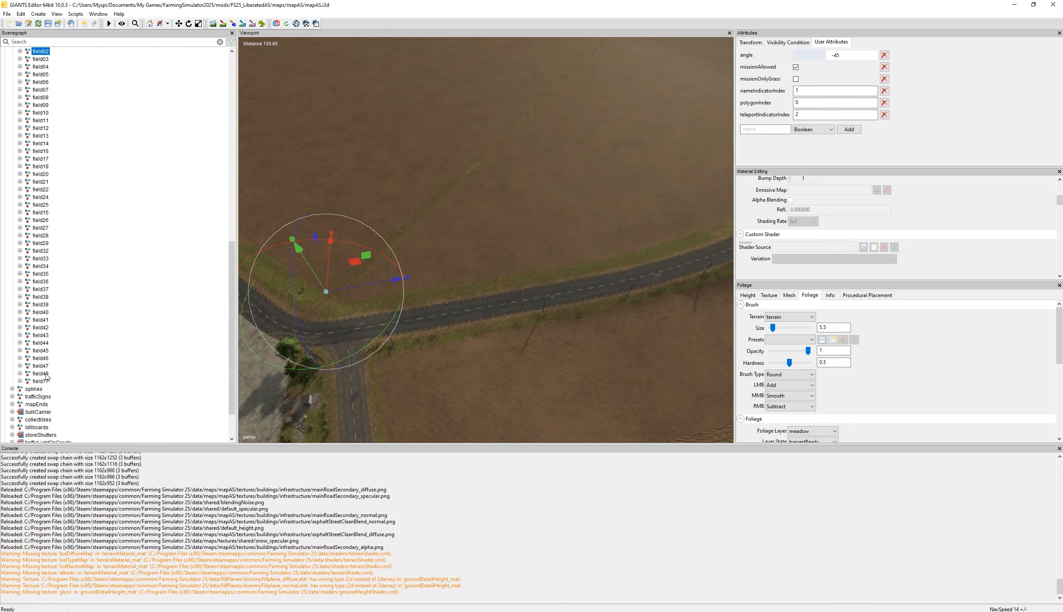
left_click(41, 373)
scroll(70, 223, "up", 3)
left_click(23, 98)
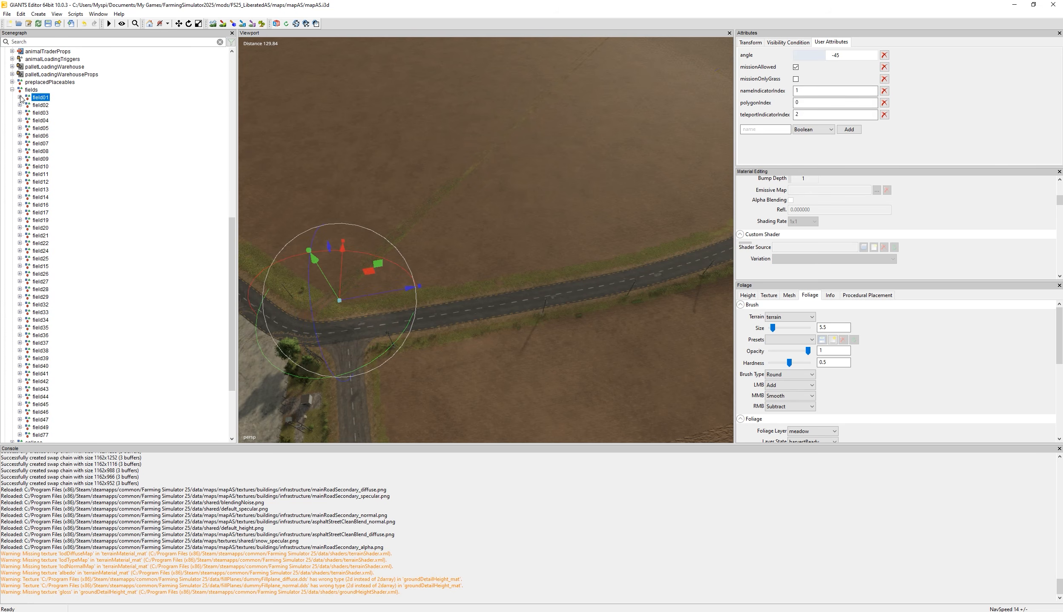
Expand field01 and its polygonPoints group, and inspect the location of point1 in the viewport.
left_click(21, 98)
left_click(28, 106)
left_click(28, 105)
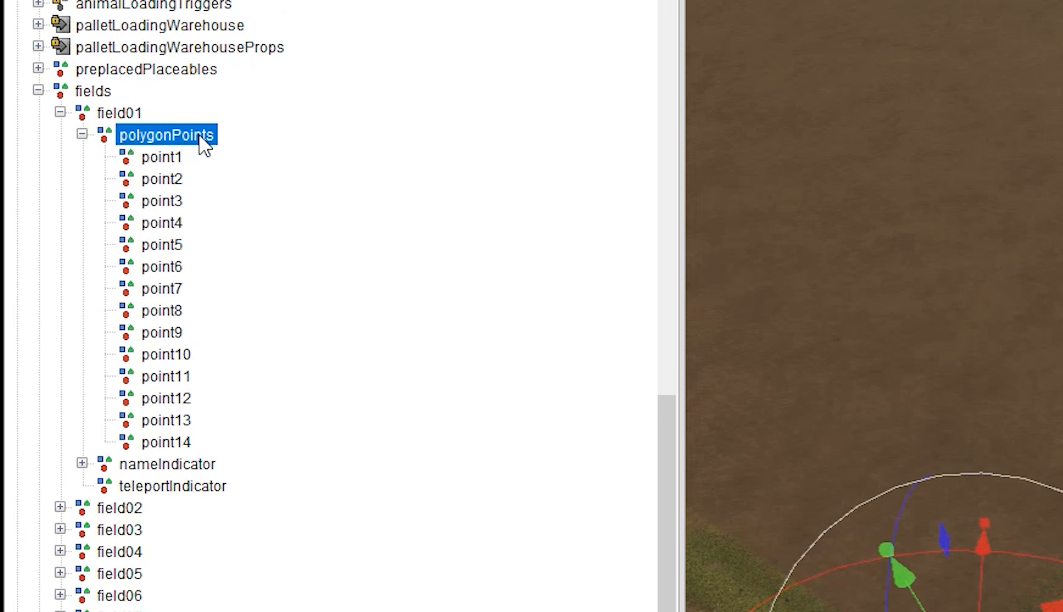
left_click(168, 159)
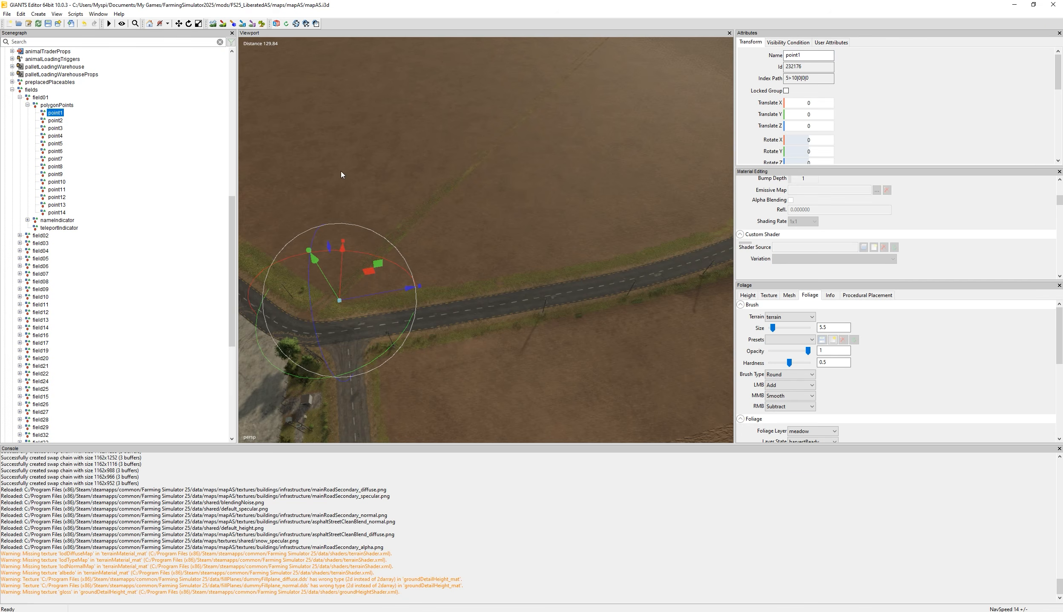
left_click_drag(342, 172, 356, 244, "alt")
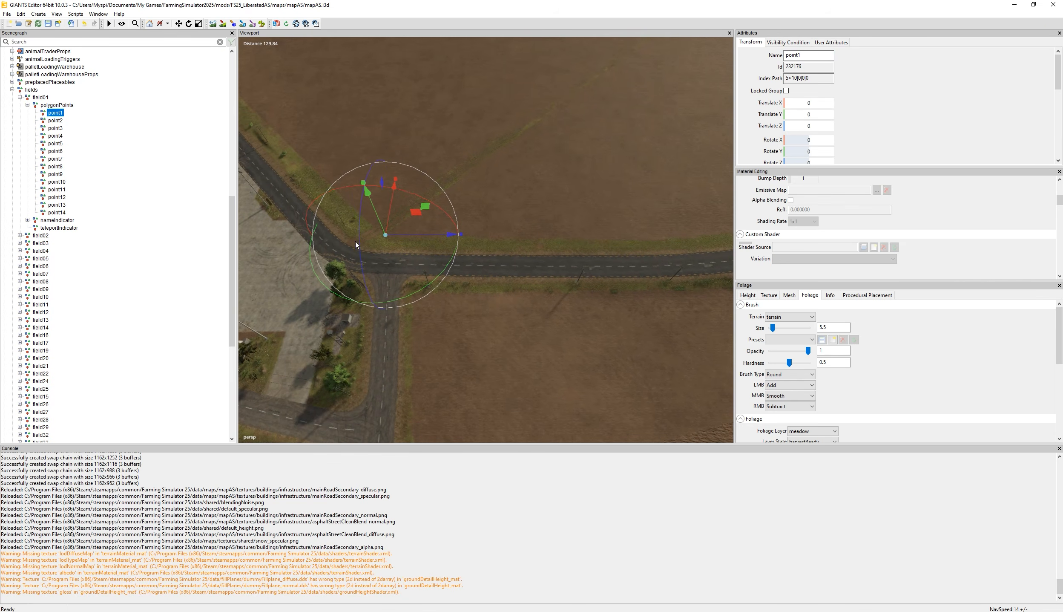
Select point2 and point3 of field01's polygon and examine their positions along the field's edge.
left_click(55, 120)
key("f")
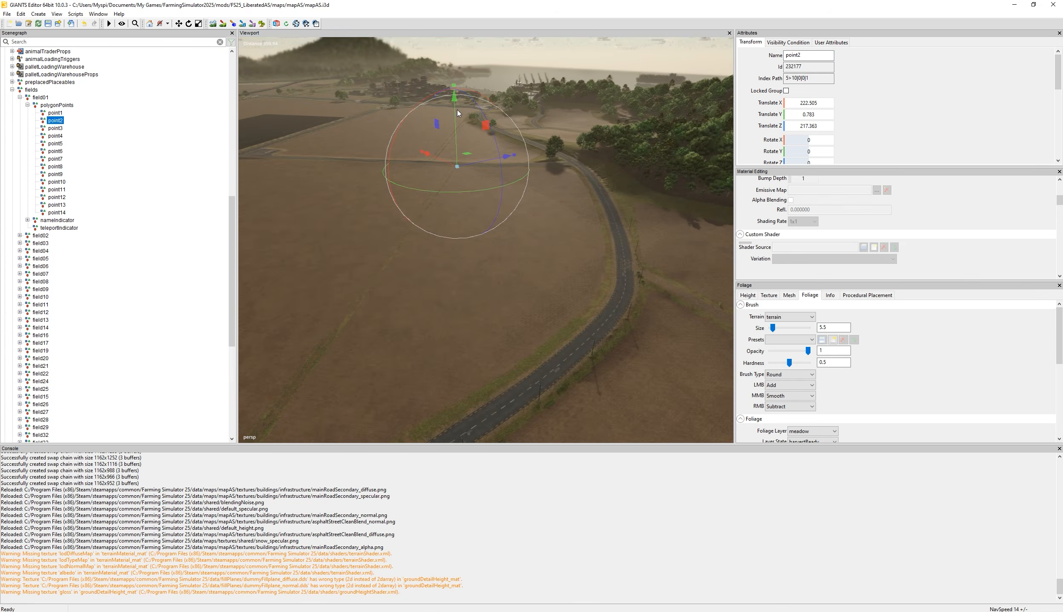
left_click_drag(441, 133, 323, 315, "alt")
left_click_drag(401, 208, 322, 321, "alt")
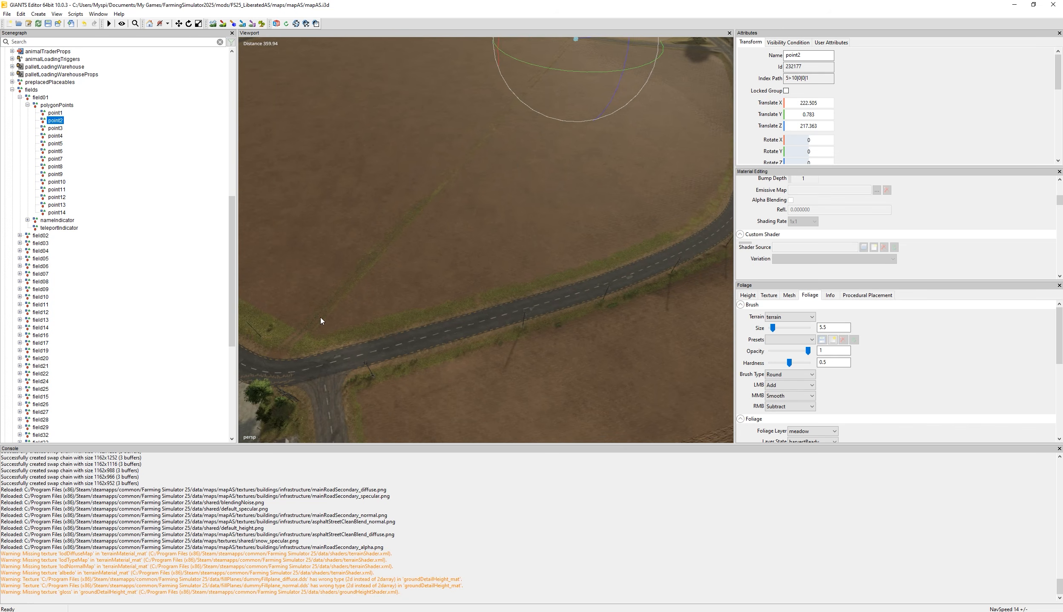
left_click_drag(518, 165, 407, 138, "alt")
left_click(56, 129)
left_click_drag(432, 151, 473, 137, "alt")
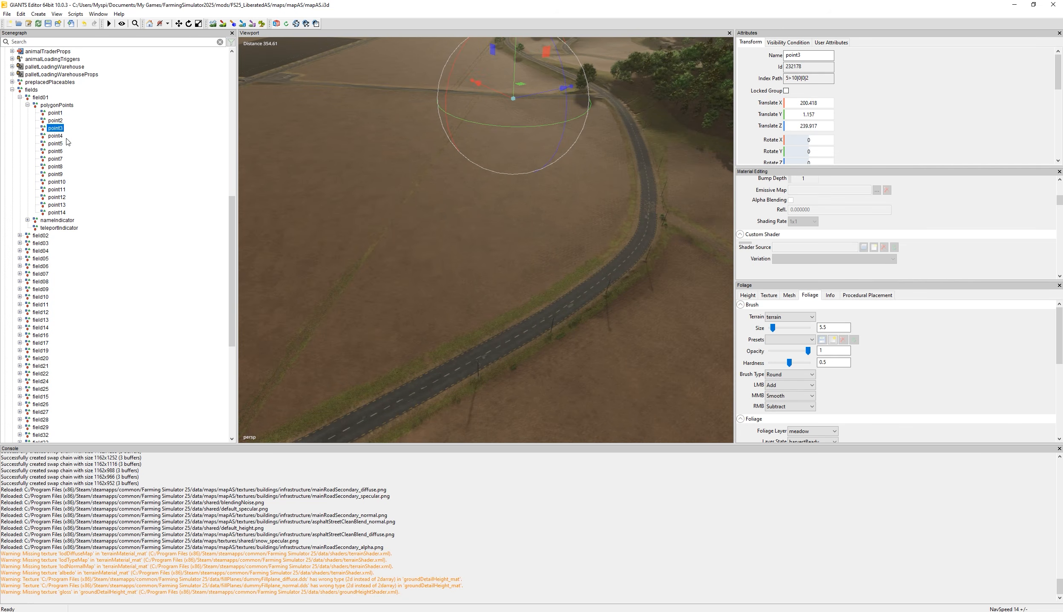
Step through the remaining polygon points of field01 to trace its outline, ending on nameIndicator.
key("Down")
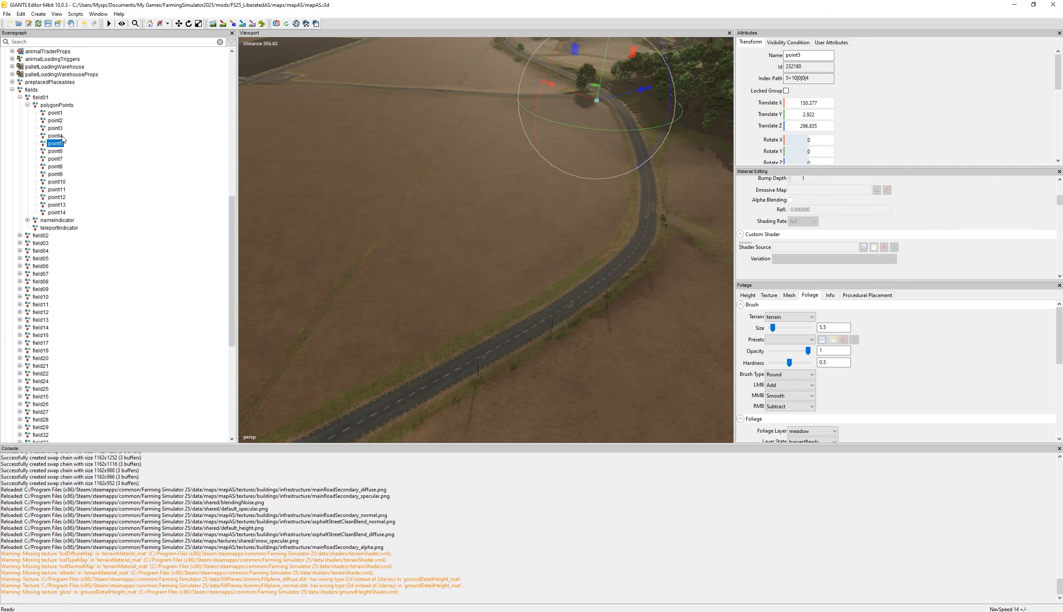
key("Down")
key("Down")
key("Down")
key("Down")
key("Down")
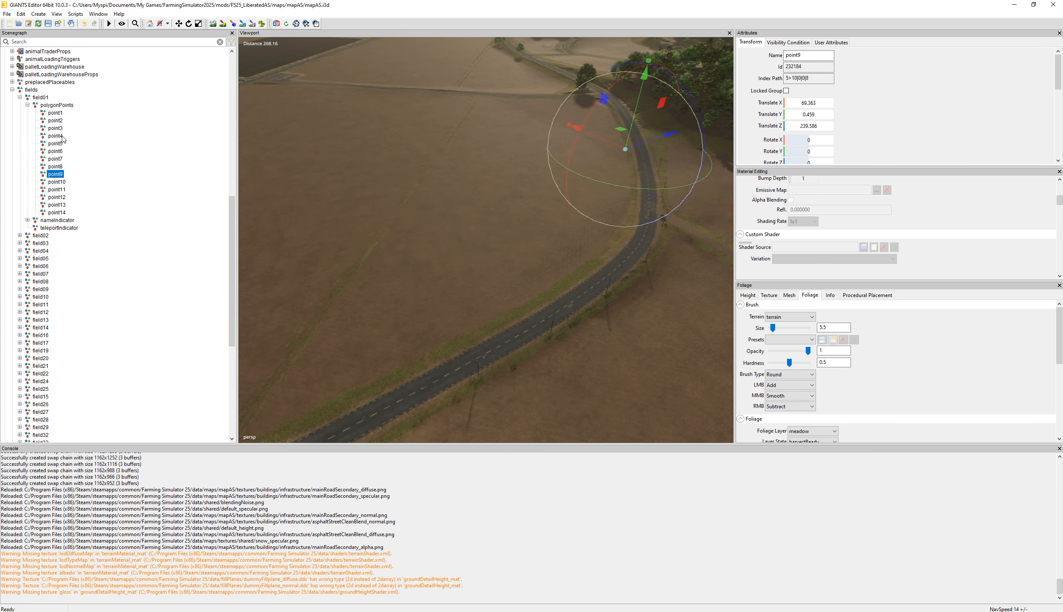
key("Down")
key("Down")
key("Down")
key("Down")
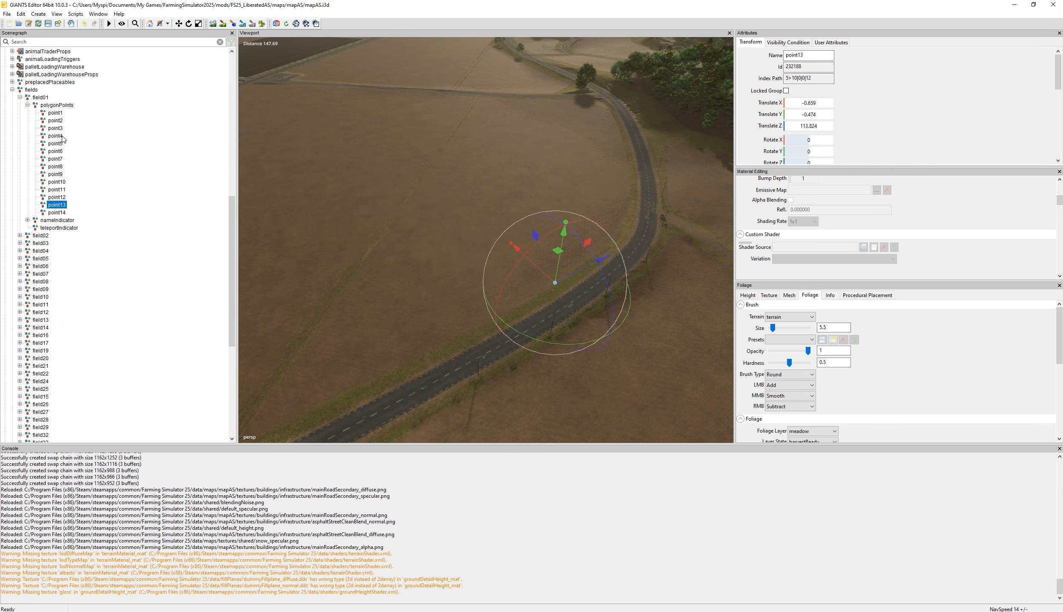
key("Down")
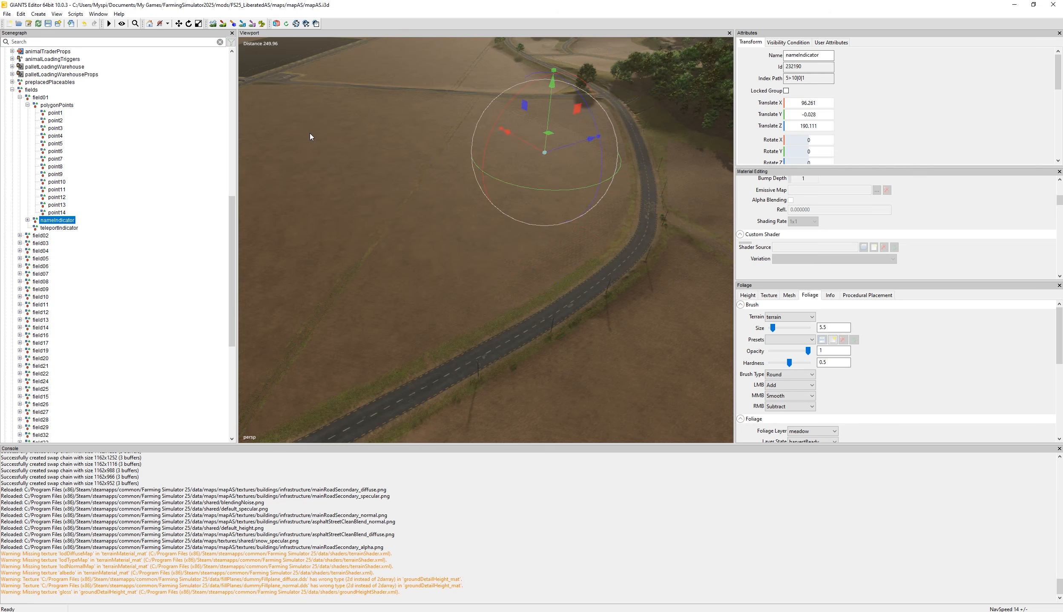
Read the note under field01's nameIndicator, and select teleportIndicator to check its location in the field.
left_click(27, 220)
left_click(62, 229)
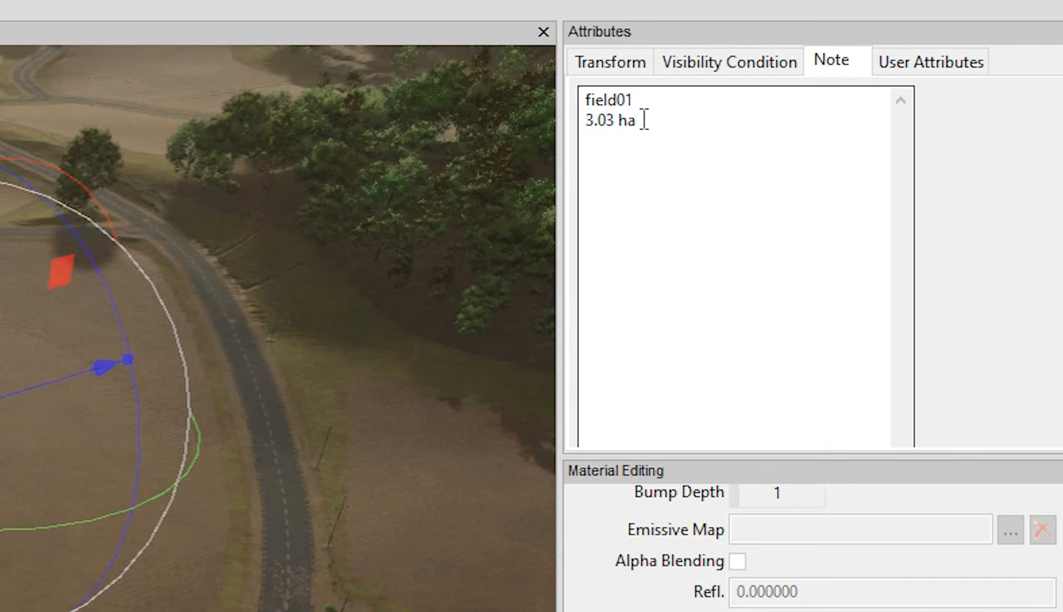
left_click_drag(641, 116, 569, 100)
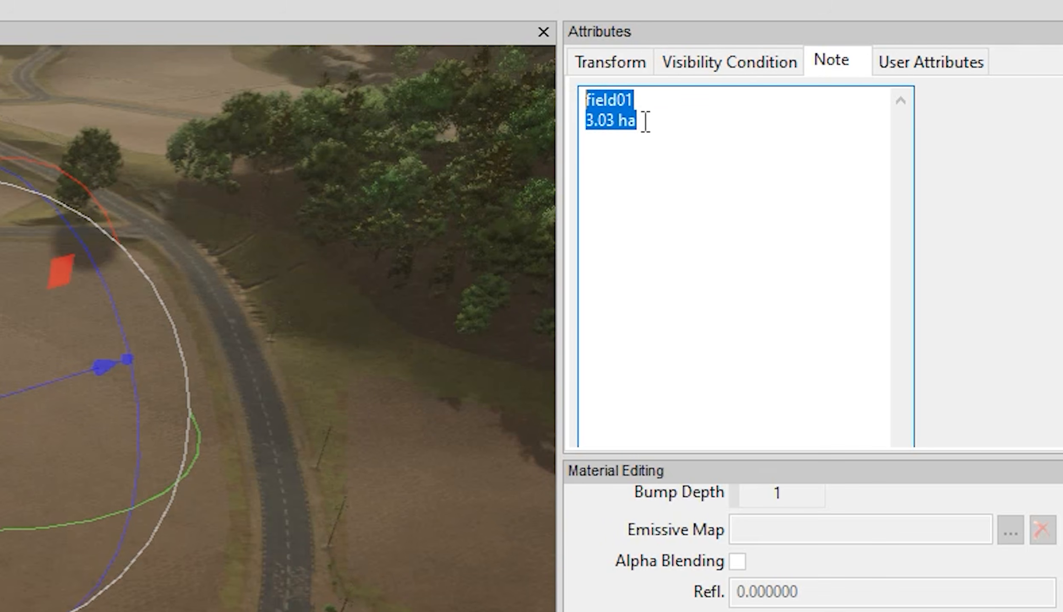
left_click(660, 118)
left_click_drag(660, 116, 610, 101)
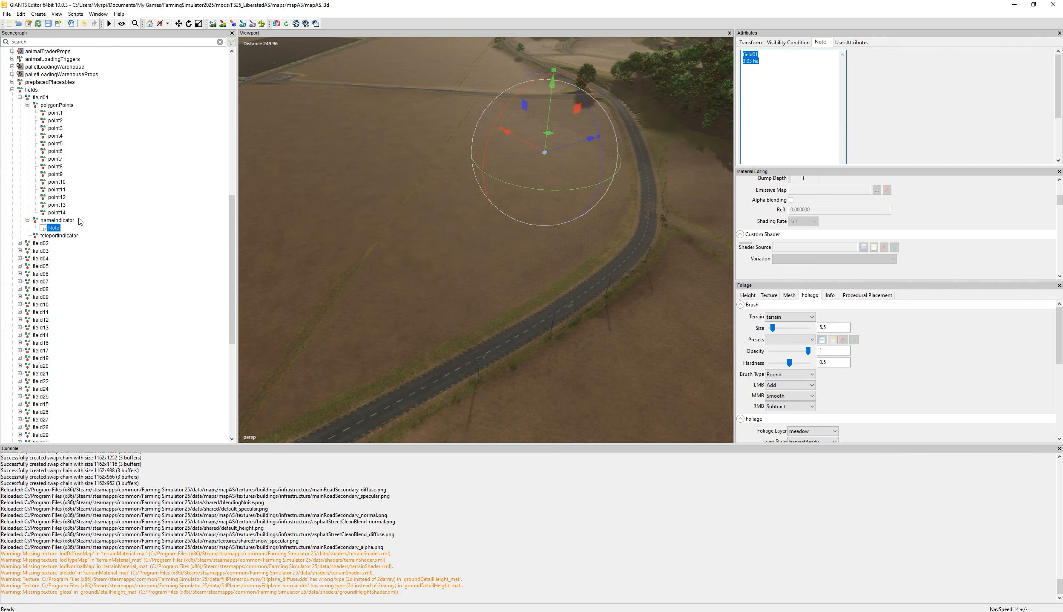
left_click(61, 235)
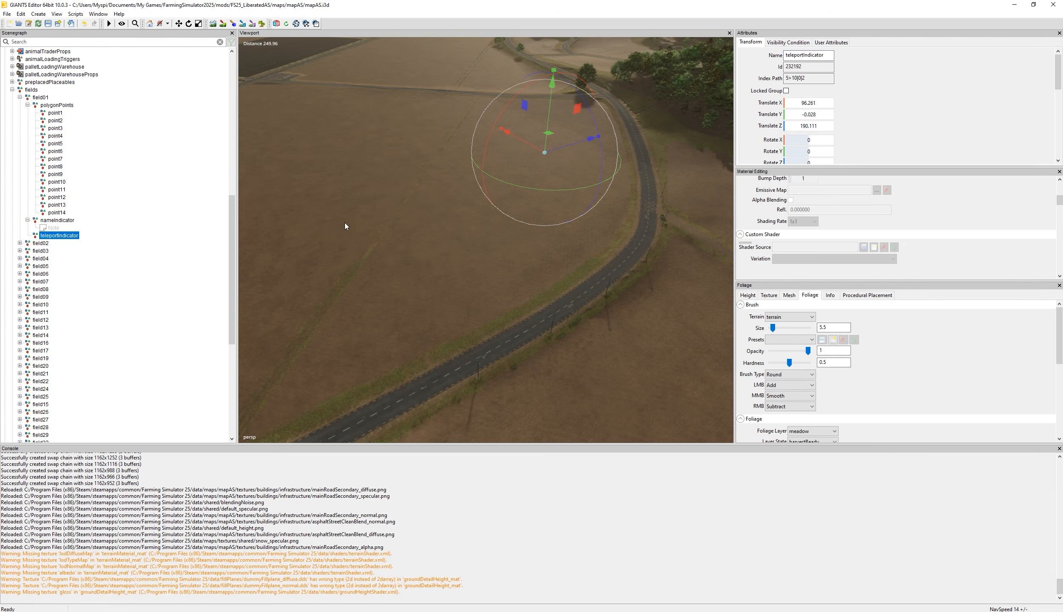
right_click_drag(393, 181, 476, 170)
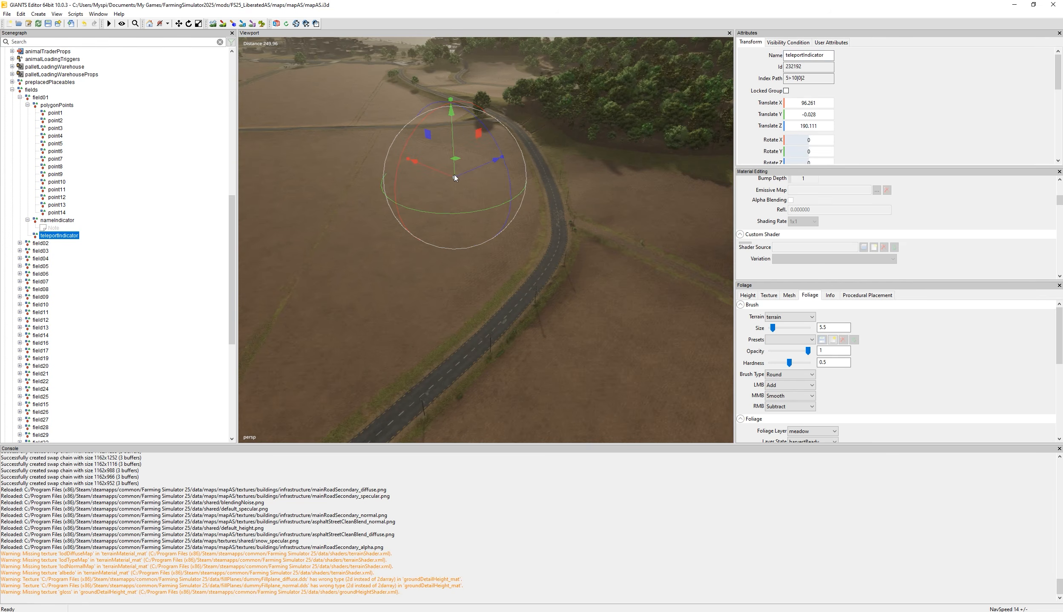
Show the field's user attributes and highlight the nameIndicatorIndex value.
left_click(20, 98)
left_click(41, 105)
left_click(831, 42)
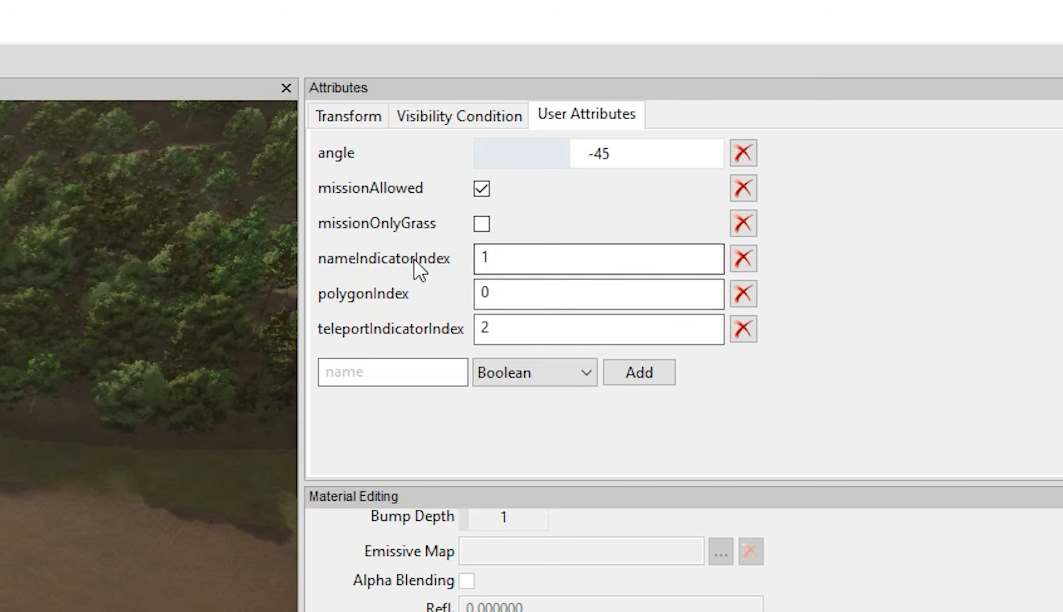
double_click(496, 257)
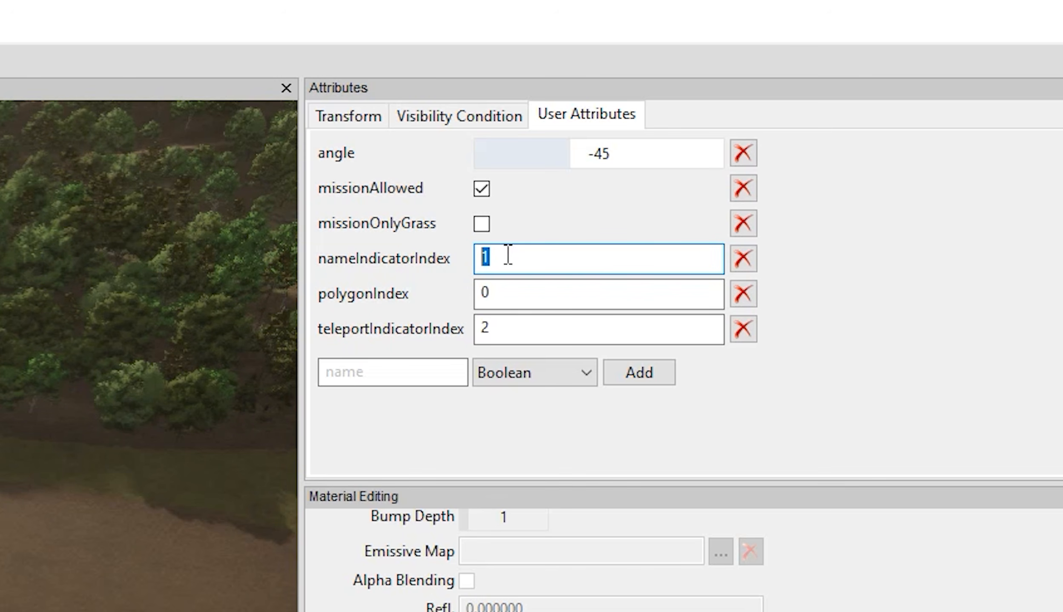
Collapse field01's polygonPoints and compare the index paths of polygonPoints and nameIndicator.
left_click(41, 98)
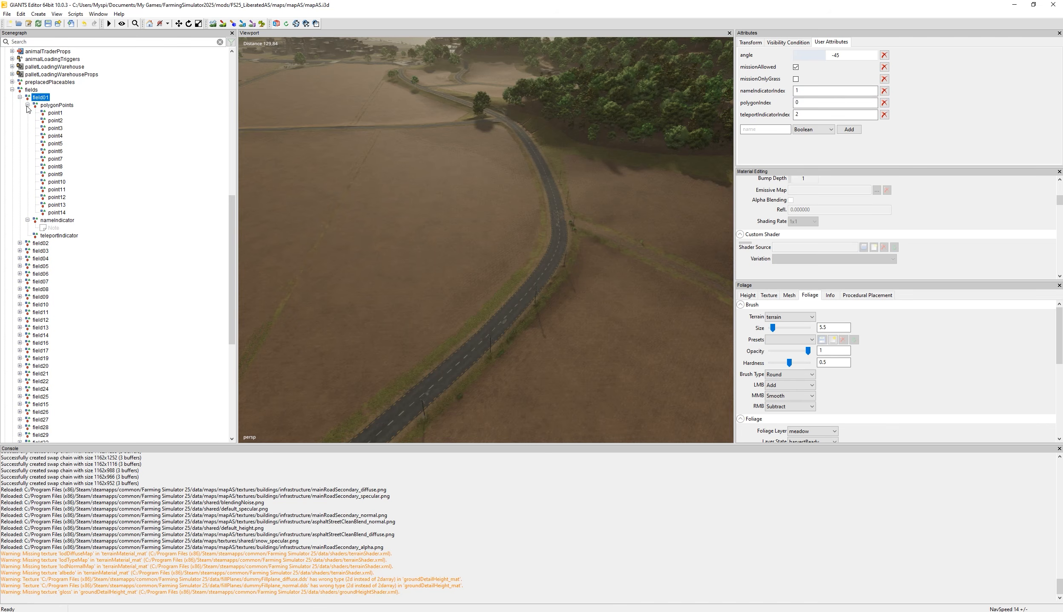
left_click(27, 105)
left_click(27, 112)
left_click(54, 113)
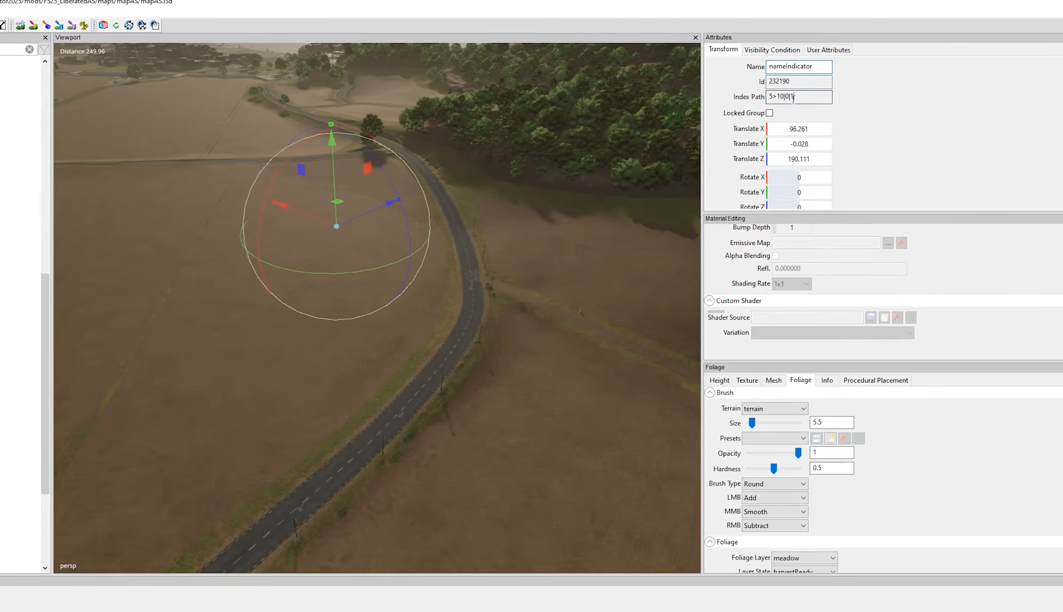
double_click(803, 78)
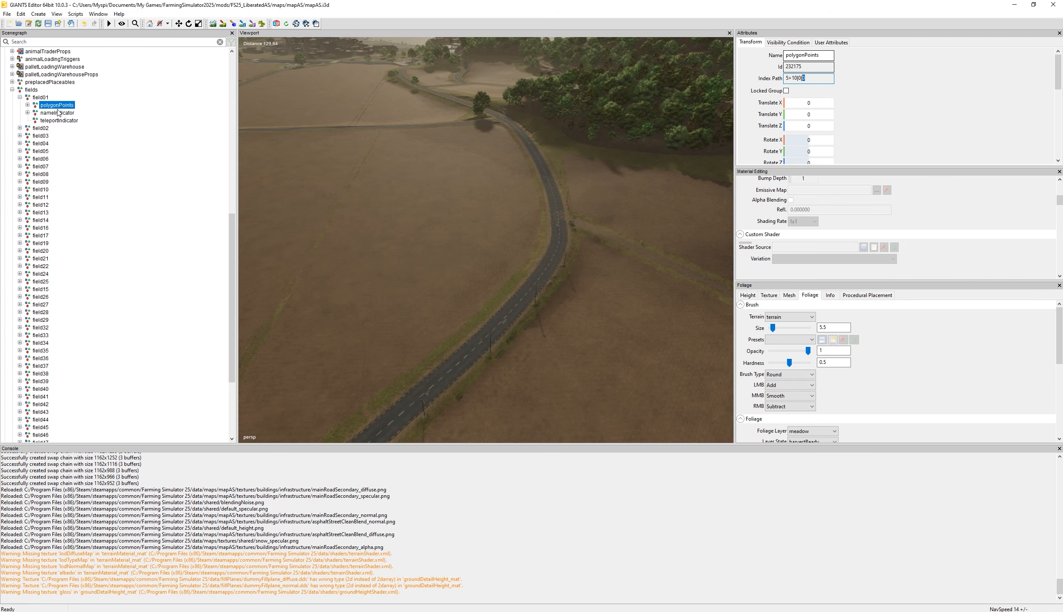
left_click(55, 113)
left_click(23, 104)
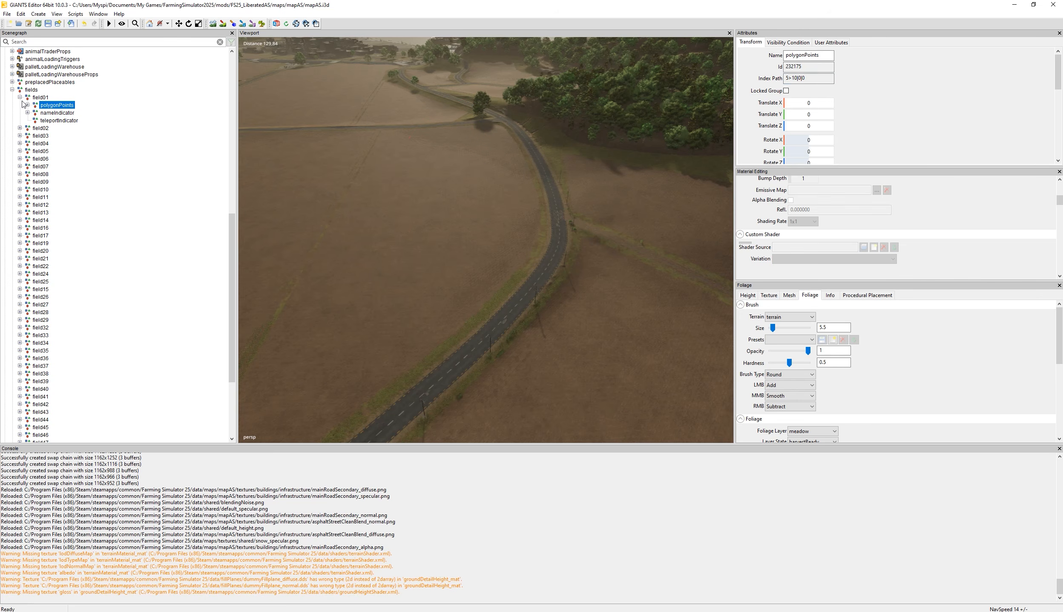
Select field01 and review the child index values in its user attributes again.
left_click(41, 97)
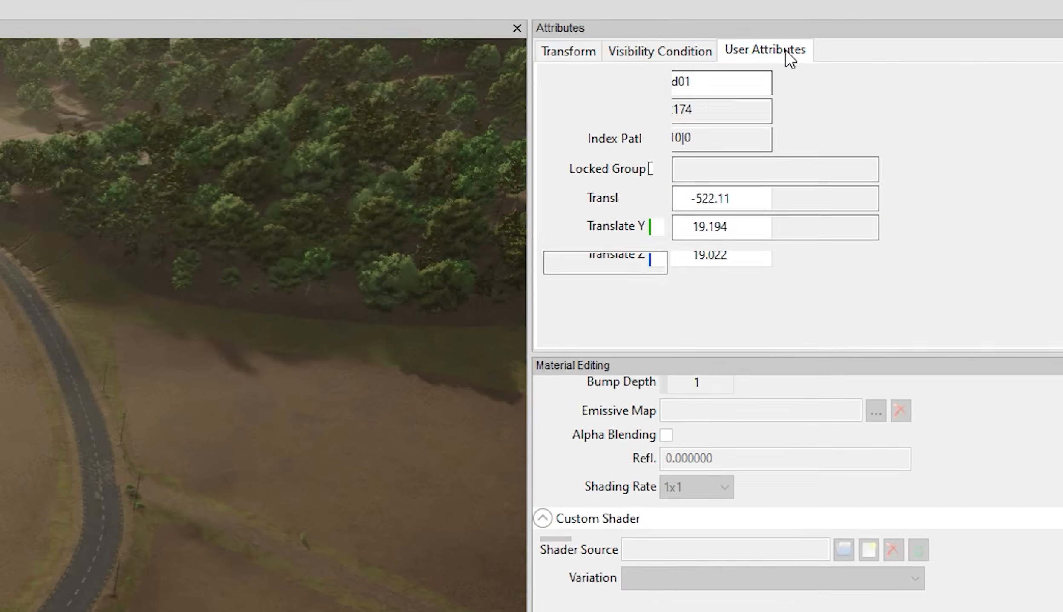
left_click(831, 43)
double_click(596, 223)
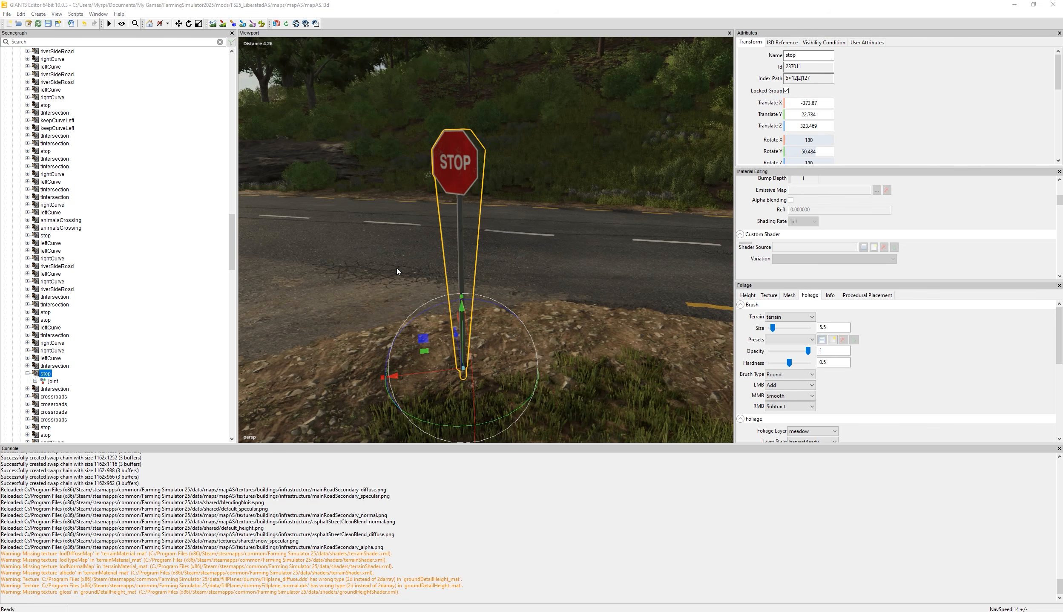
Show the articulation attributes of the stop sign's joint, enlarge the attributes area and highlight the Break Force value.
mouse_move(575, 256)
left_mouse_down("alt")
mouse_move(546, 247)
mouse_move(569, 245)
left_mouse_up("alt")
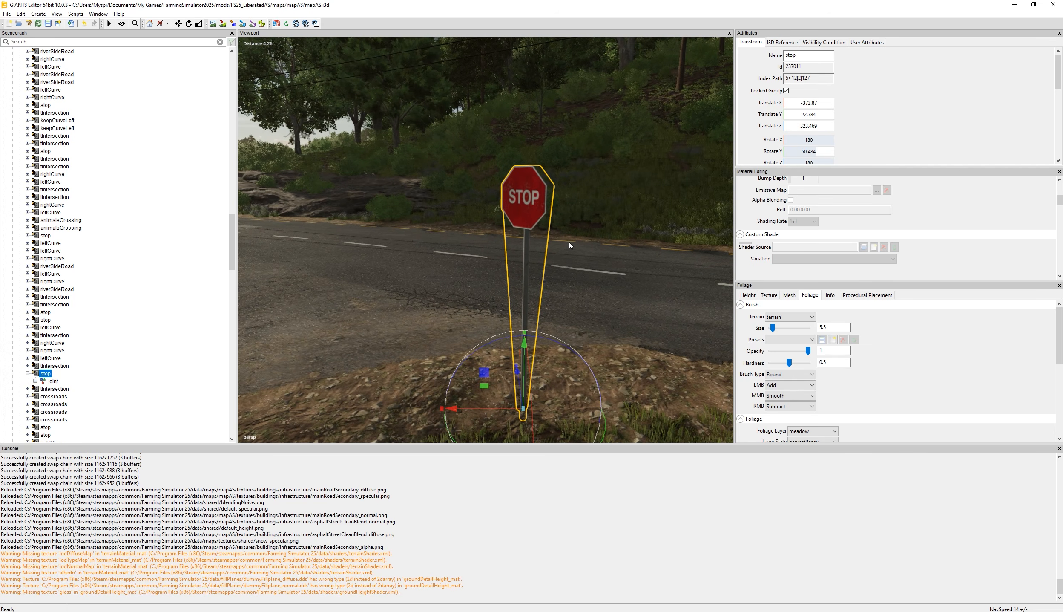
left_click(53, 381)
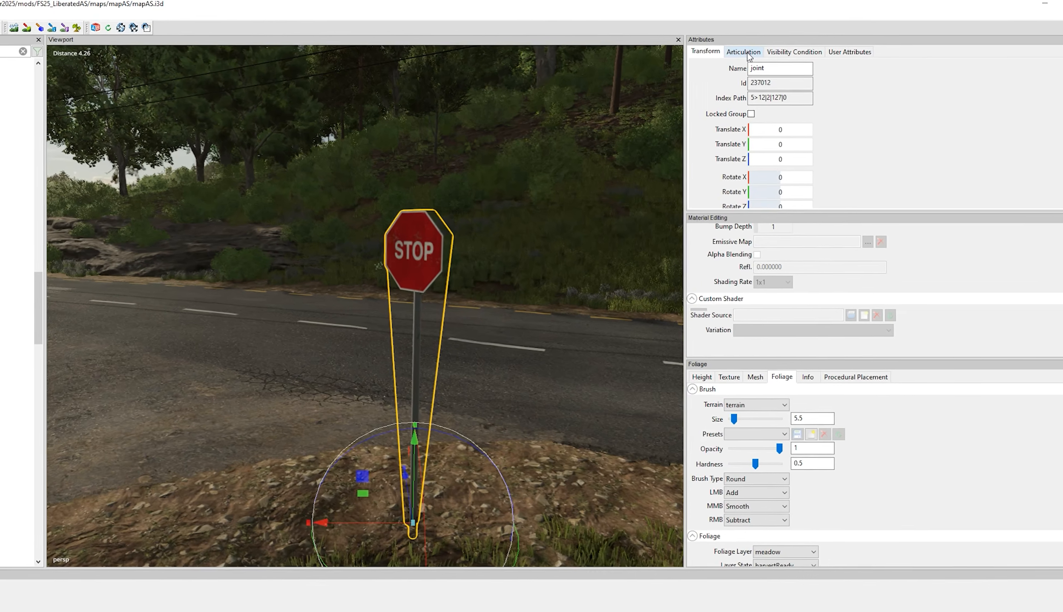
left_click(769, 48)
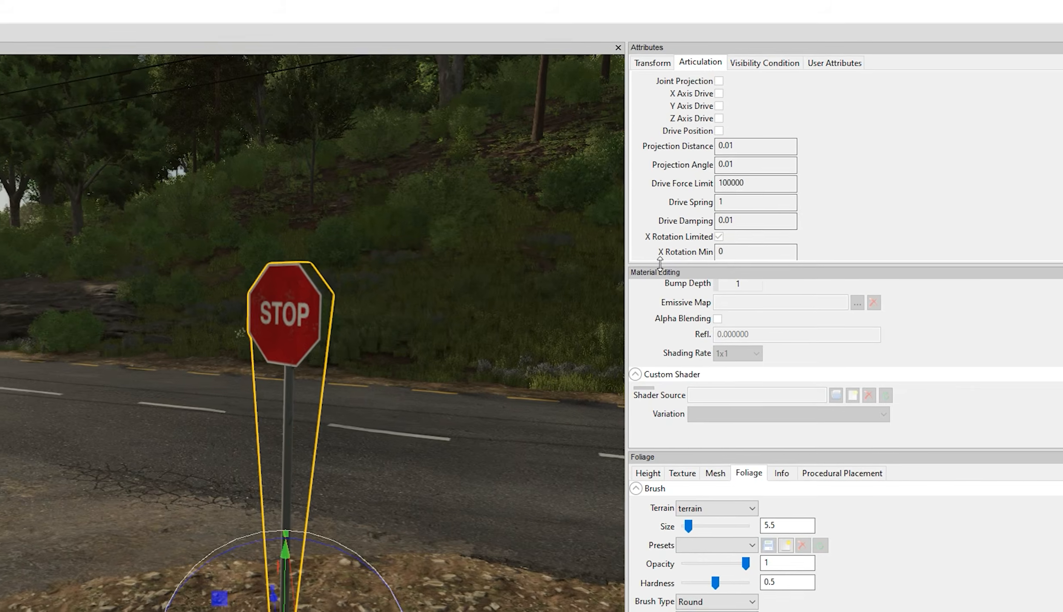
left_click_drag(678, 237, 662, 449)
left_click_drag(605, 551, 604, 611)
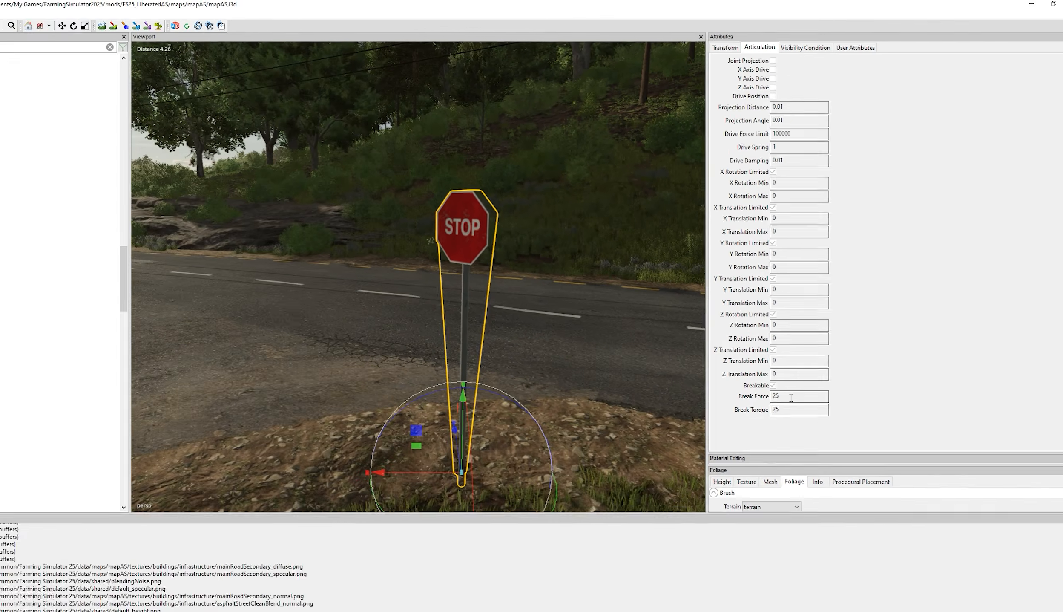
left_click_drag(758, 486, 724, 487)
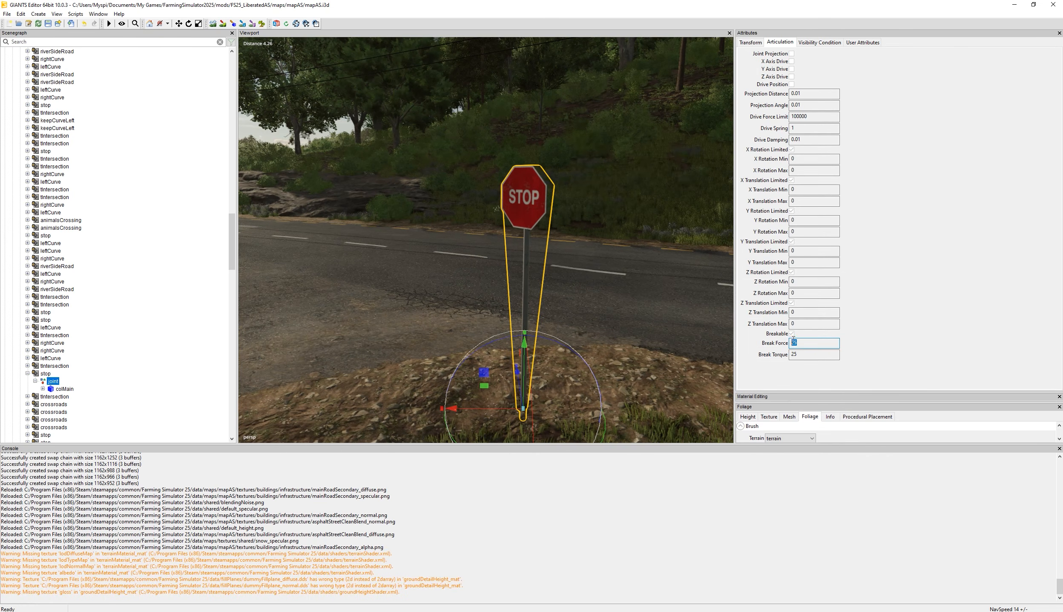
left_click_drag(802, 343, 784, 350)
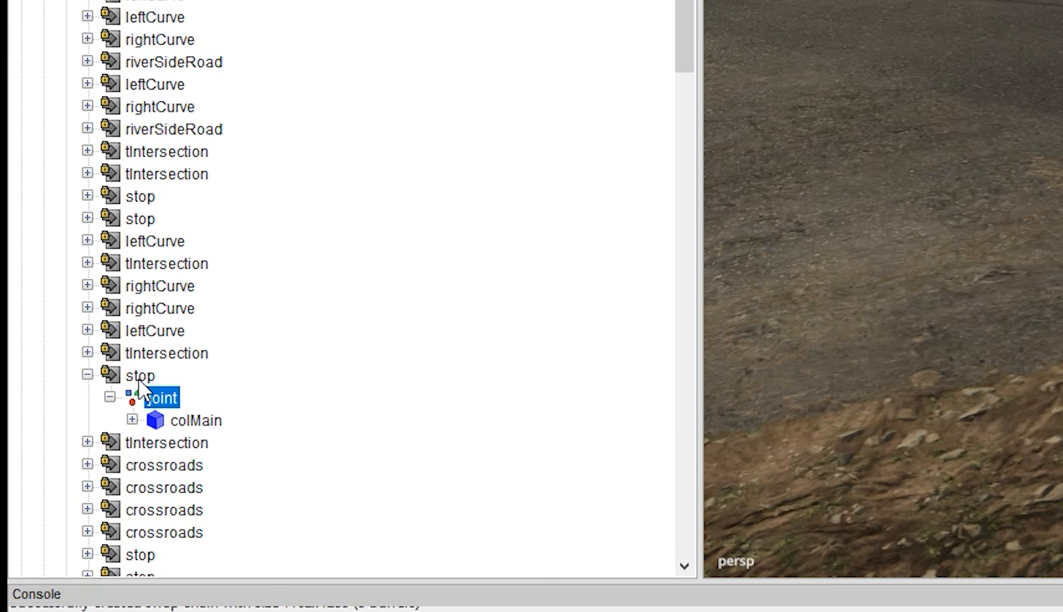
Expand the stop sign's colMain, inspect its octagonalSign and reddecal children, and reselect the joint.
left_click(139, 376)
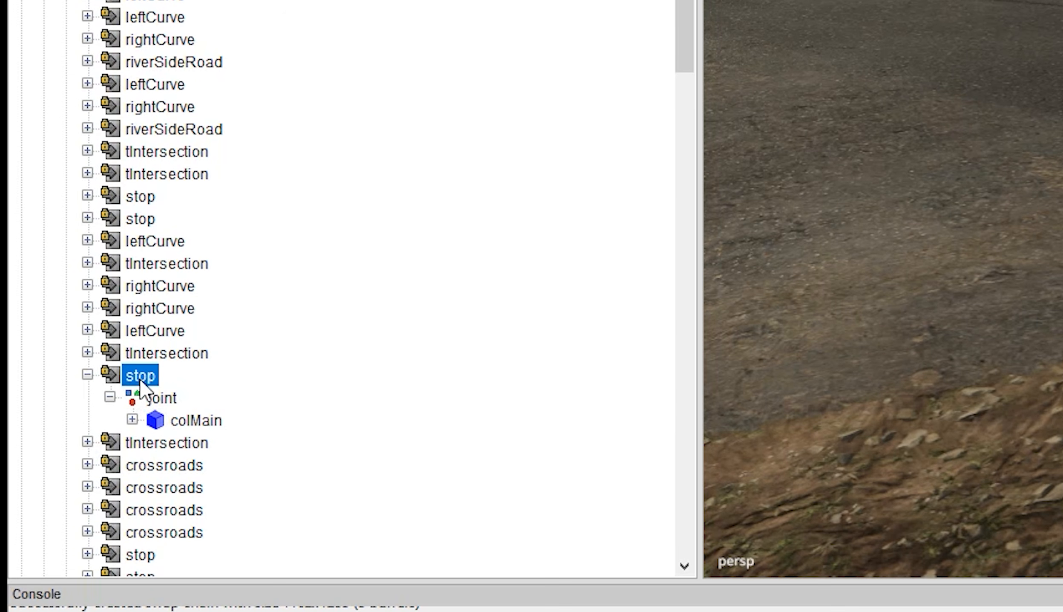
left_click(133, 420)
left_click(227, 452)
left_click(219, 464)
left_click(162, 398)
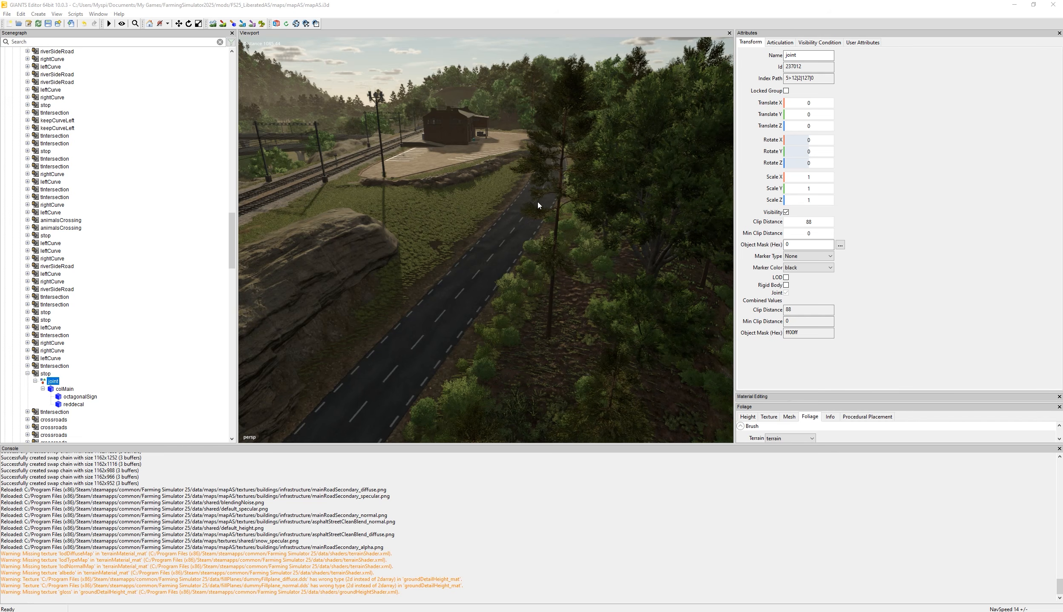
Copy the roadside pinusSylvestris_stage03 tree and paste the duplicate at the end of the scenegraph, at root level.
left_click_drag(552, 204, 447, 212, "alt")
left_click(508, 250)
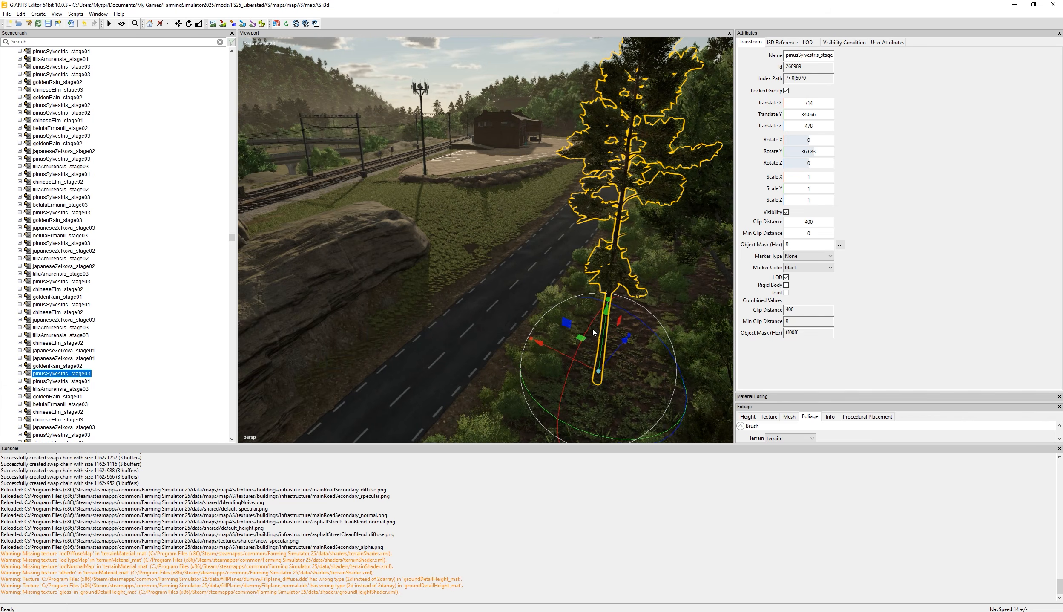
left_click_drag(231, 240, 229, 445)
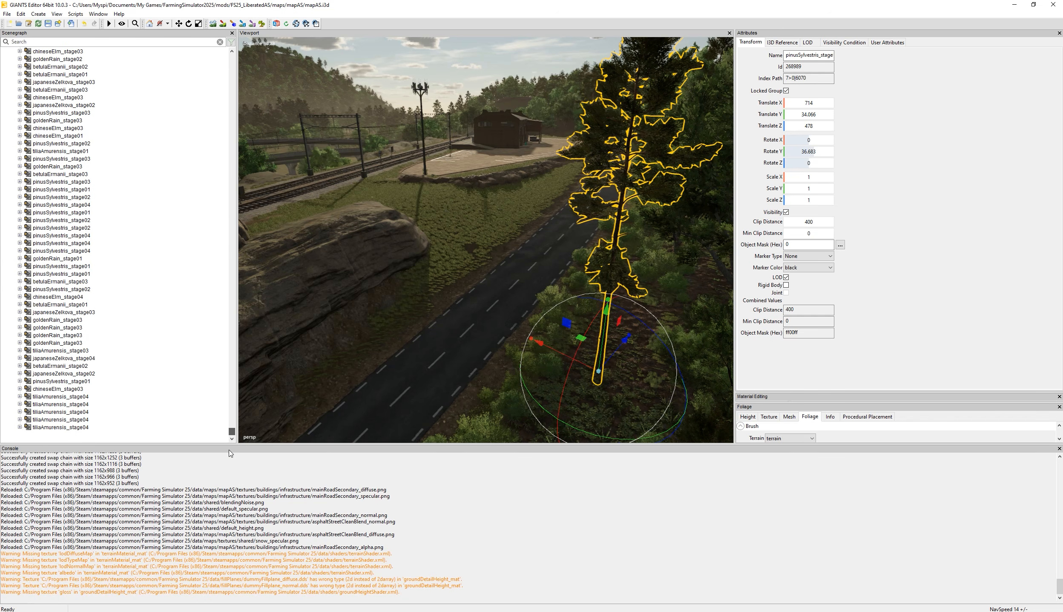
right_click_drag(609, 332, 625, 338)
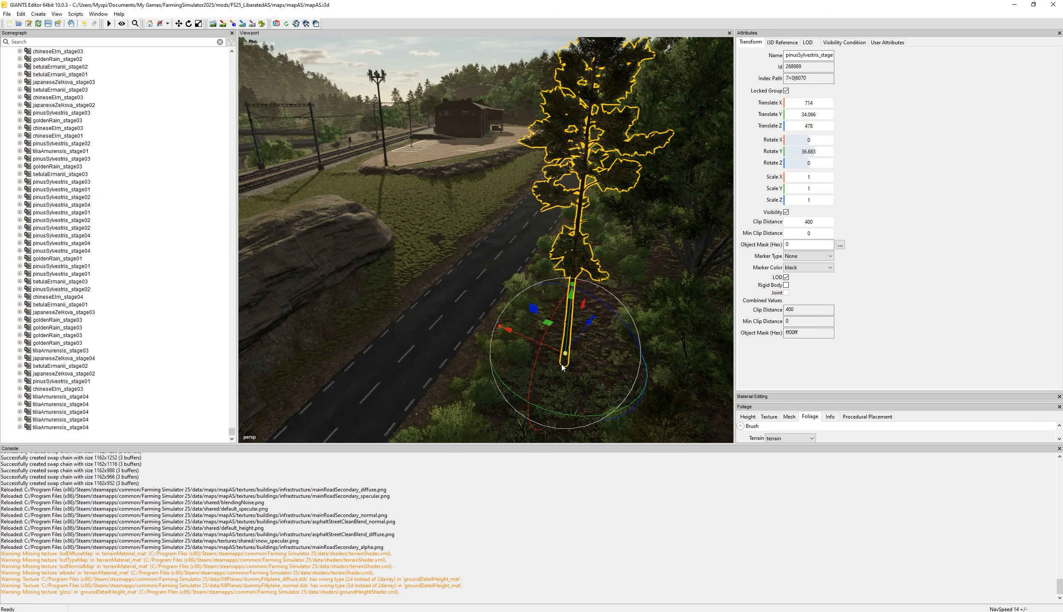
left_click(573, 363)
left_click(564, 352)
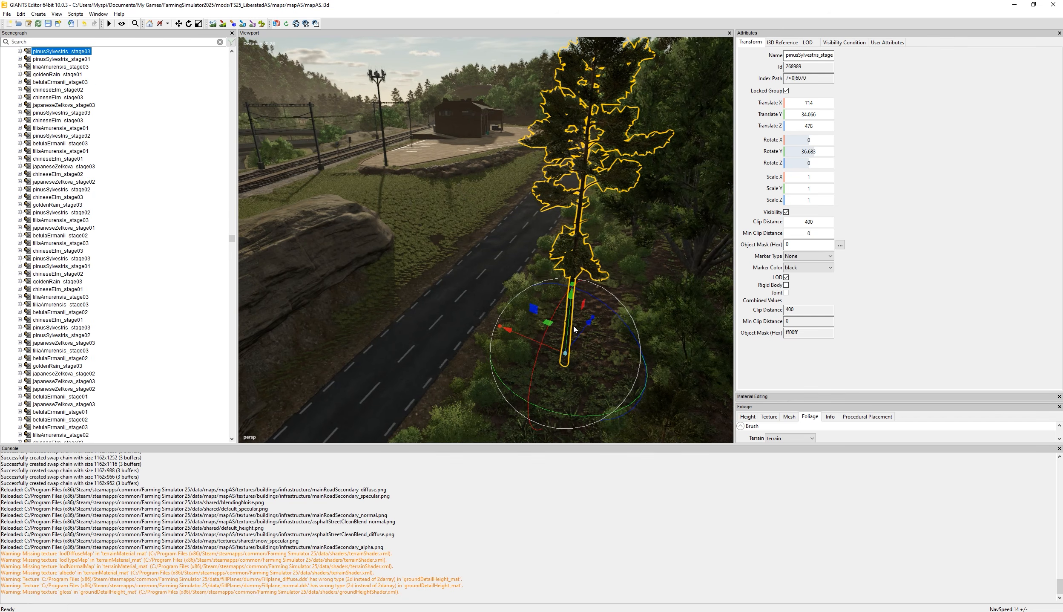
scroll(86, 73, "up", 1)
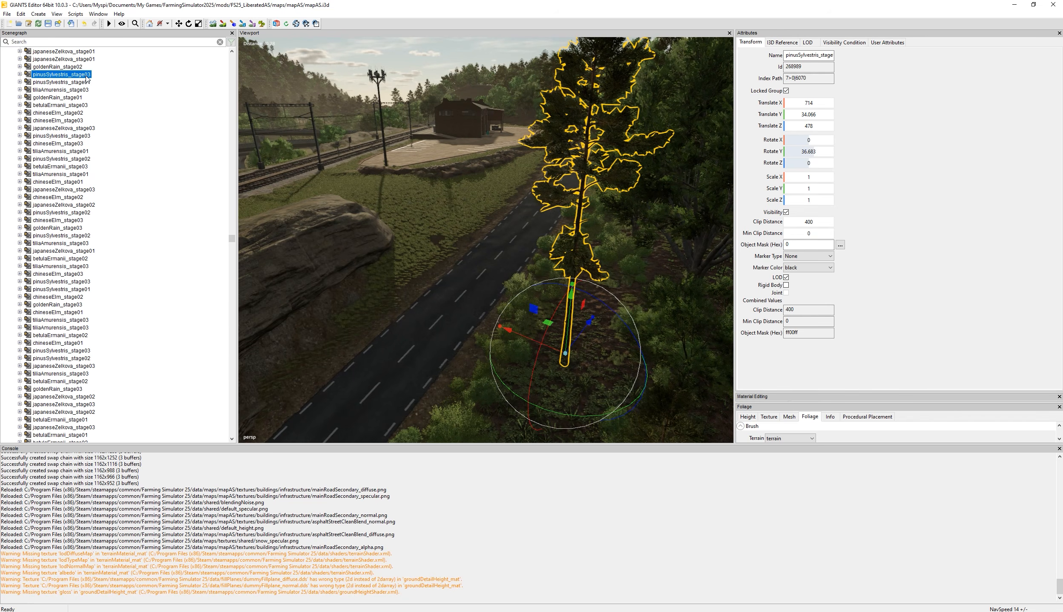
left_click_drag(232, 239, 221, 449)
left_click(214, 406)
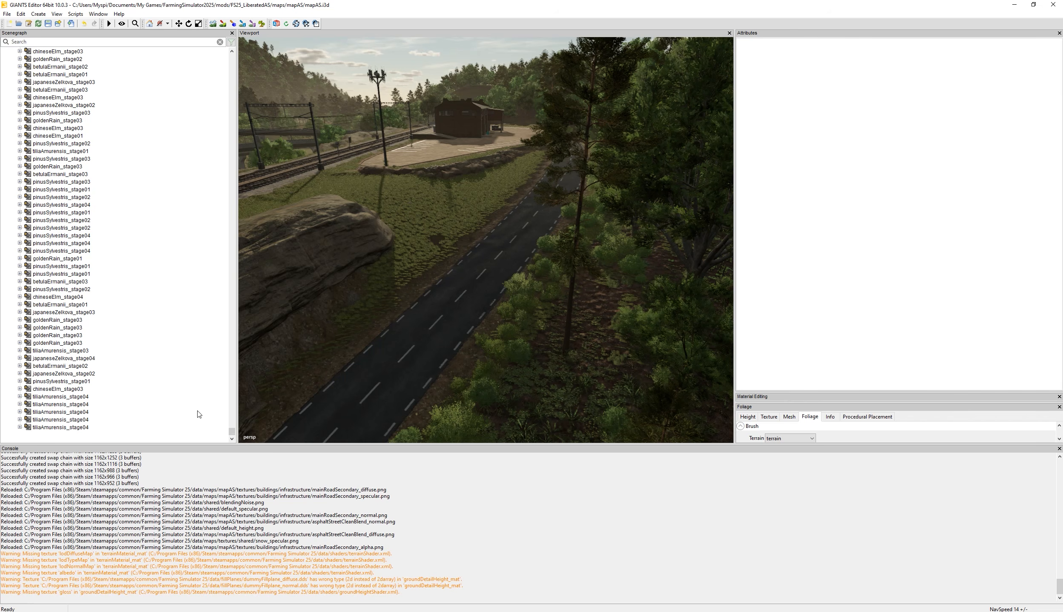
key("ctrl+v")
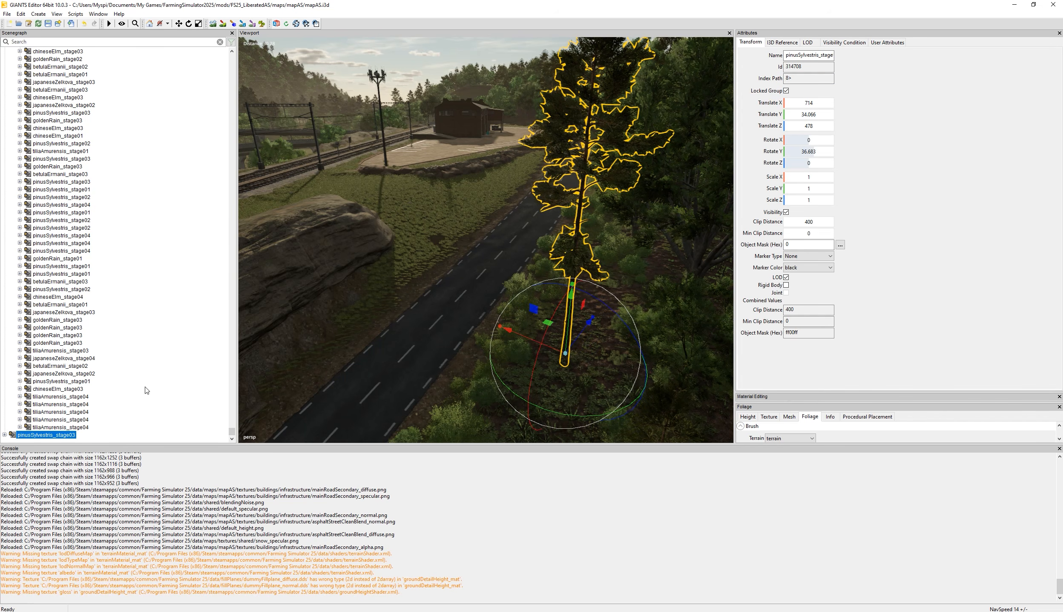
Collapse the scenegraph and put the pasted pinusSylvestris_stage03 tree into a new group.
right_click(178, 346)
left_click(211, 363)
left_click(67, 119)
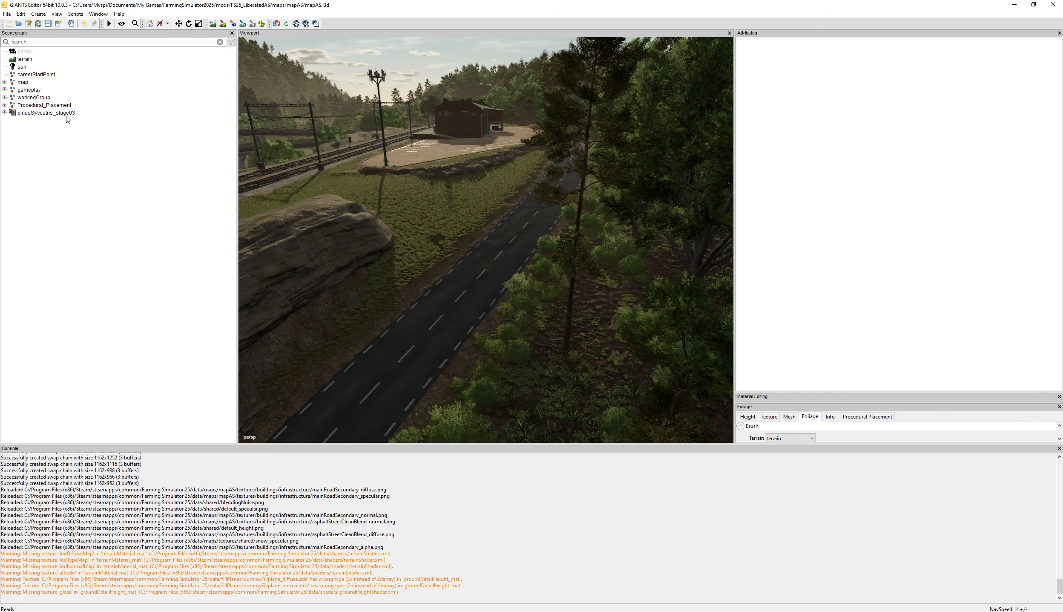
left_click(46, 113)
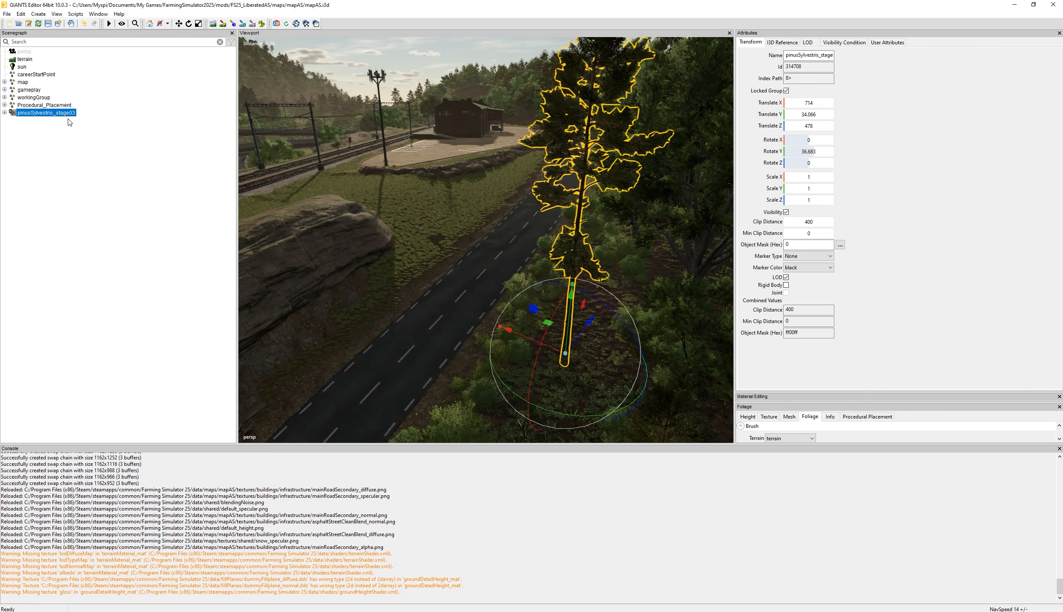
key("ctrl+g")
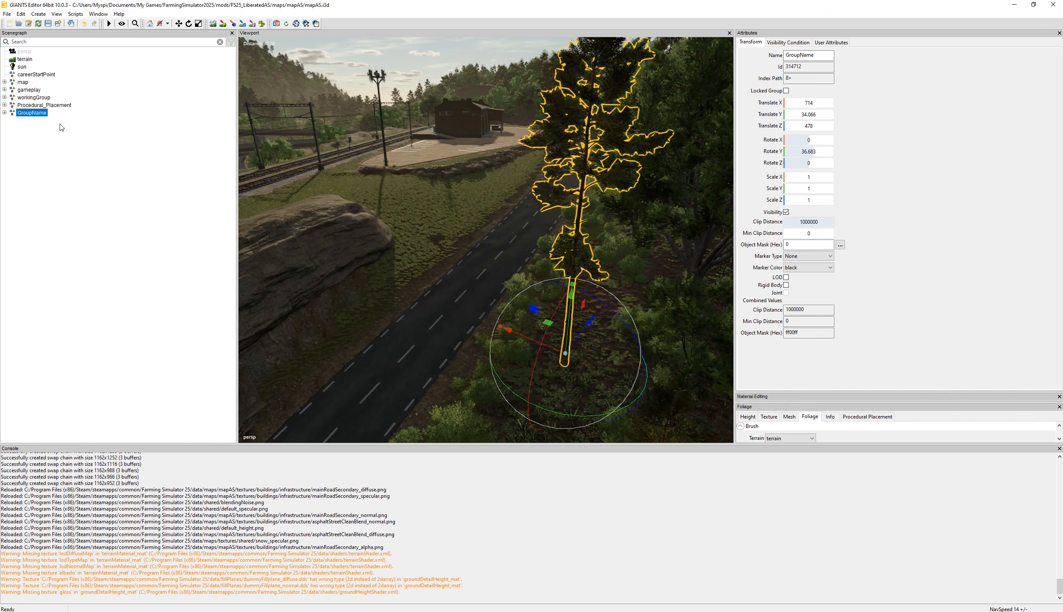
Rename the new group to mytrees, expand it and select the pine tree inside.
double_click(32, 113)
type("mytrees")
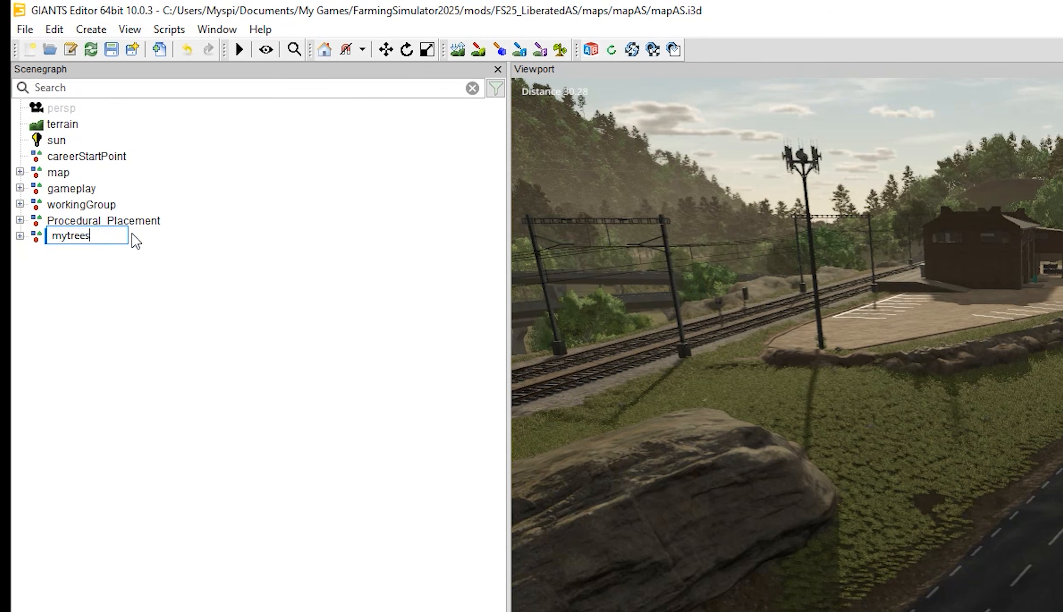
key("Return")
left_click(78, 239)
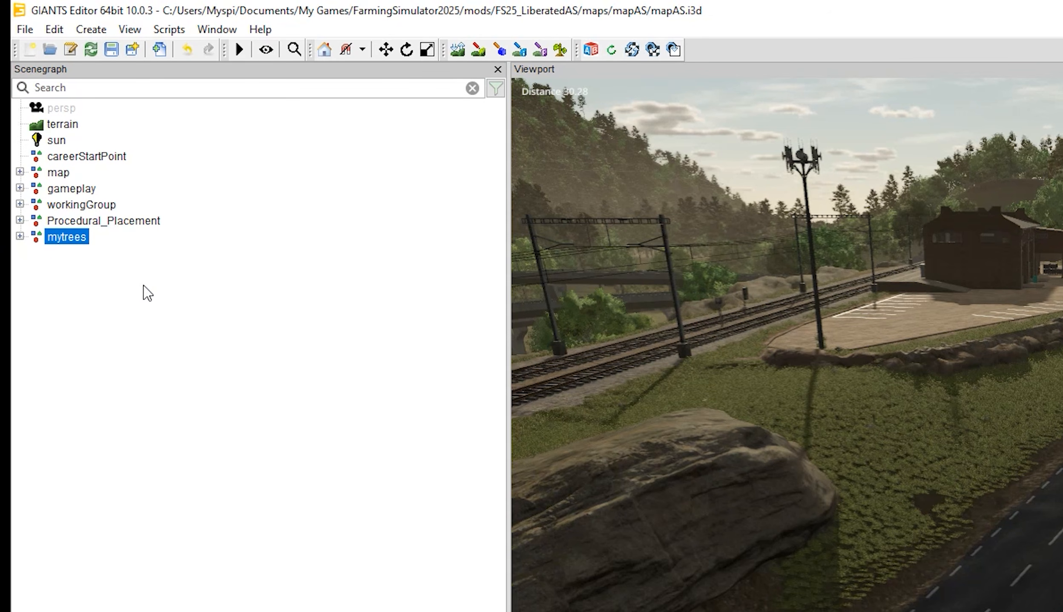
left_click(20, 236)
left_click(120, 255)
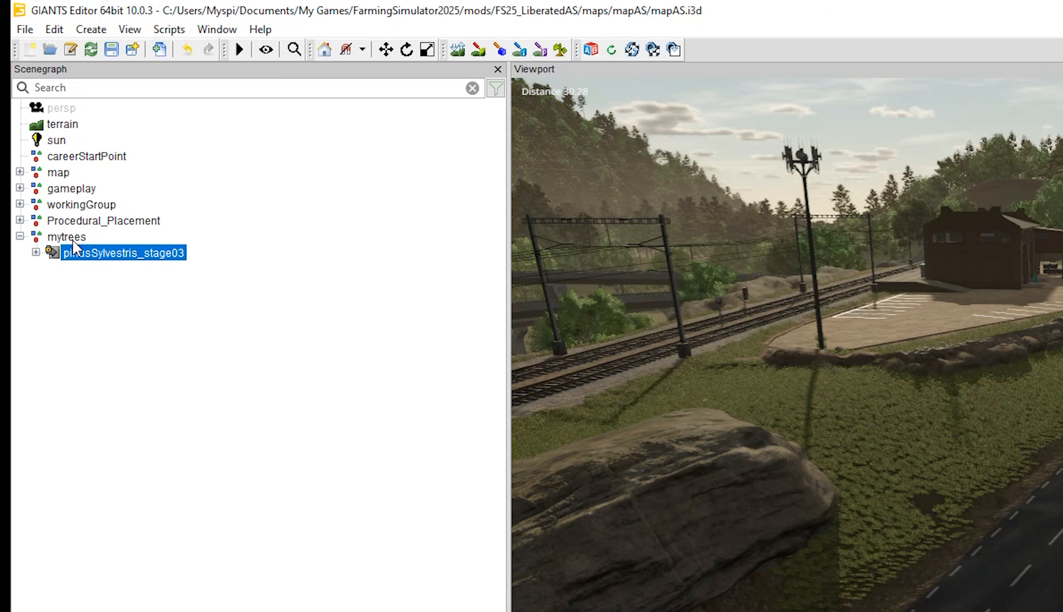
Create a new transform group at root level and name it myedits.
left_click(90, 34)
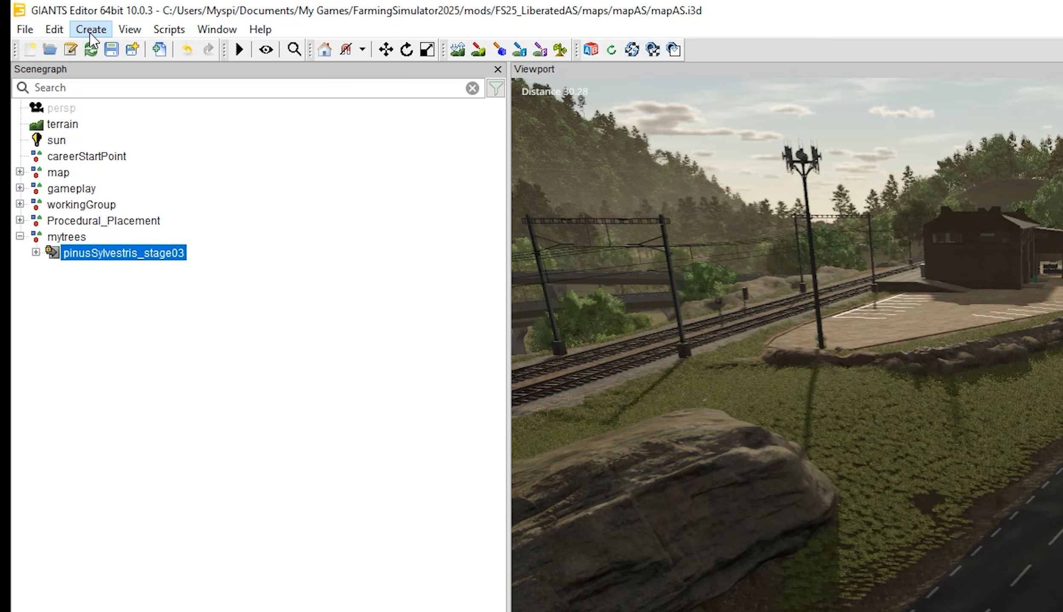
left_click(123, 52)
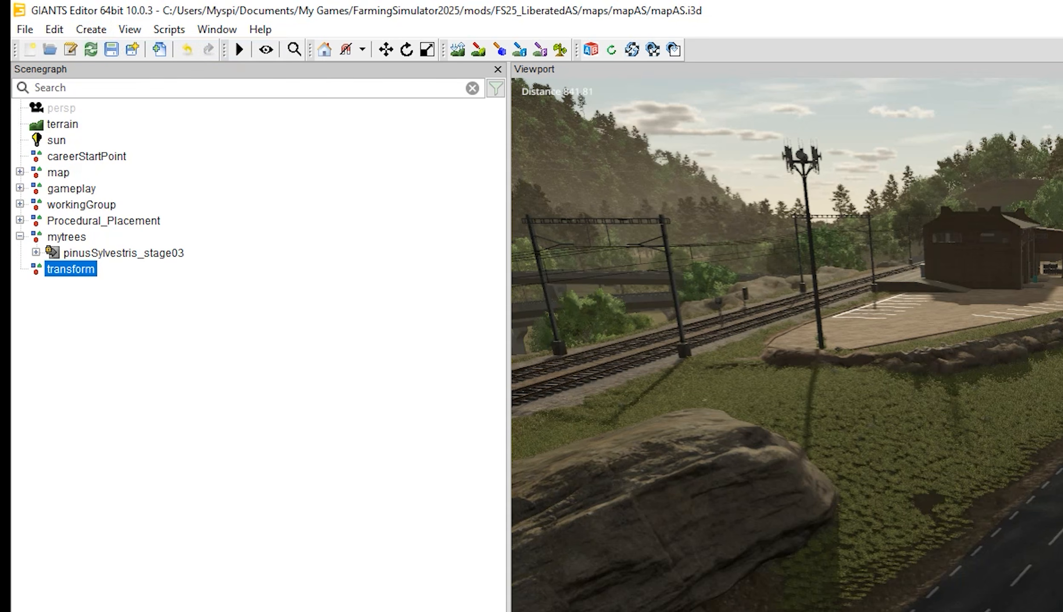
double_click(72, 277)
type("myedits")
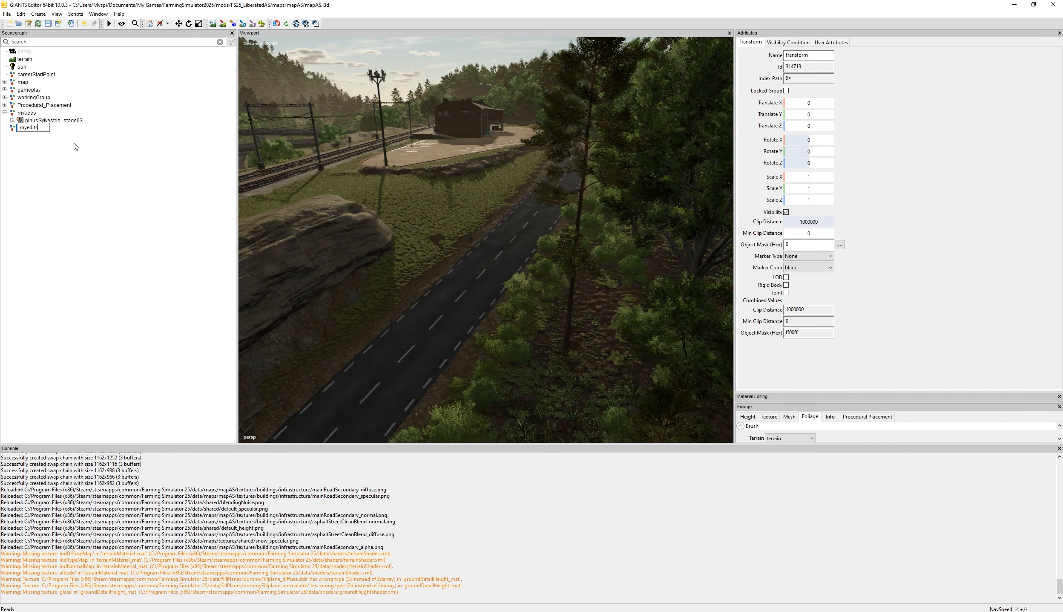
Move the mytrees group into myedits and select its pinusSylvestris_stage03 tree.
left_click_drag(27, 113, 31, 129)
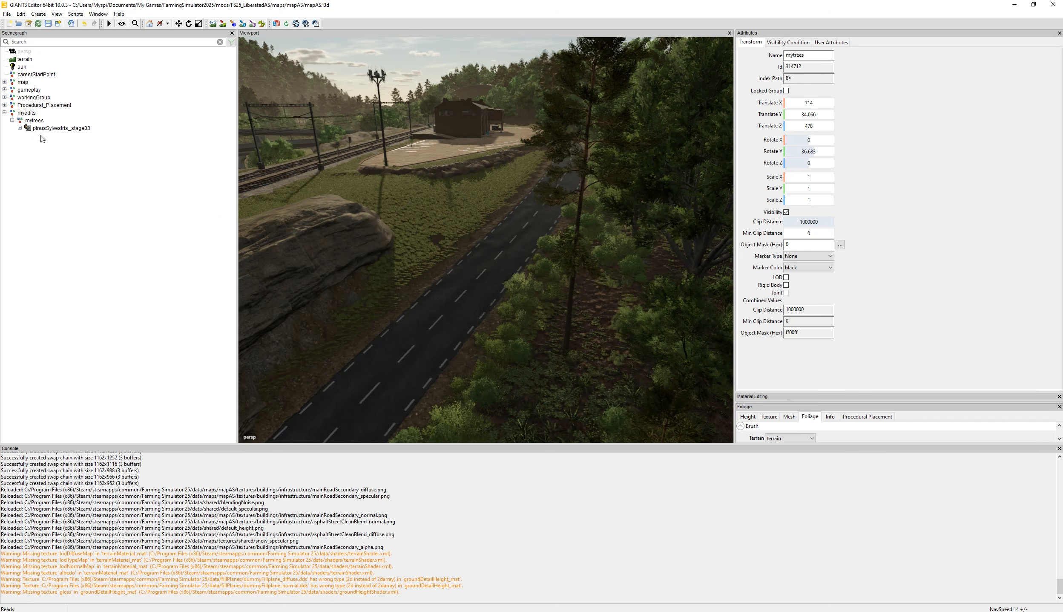
left_click(47, 135)
left_click(46, 129)
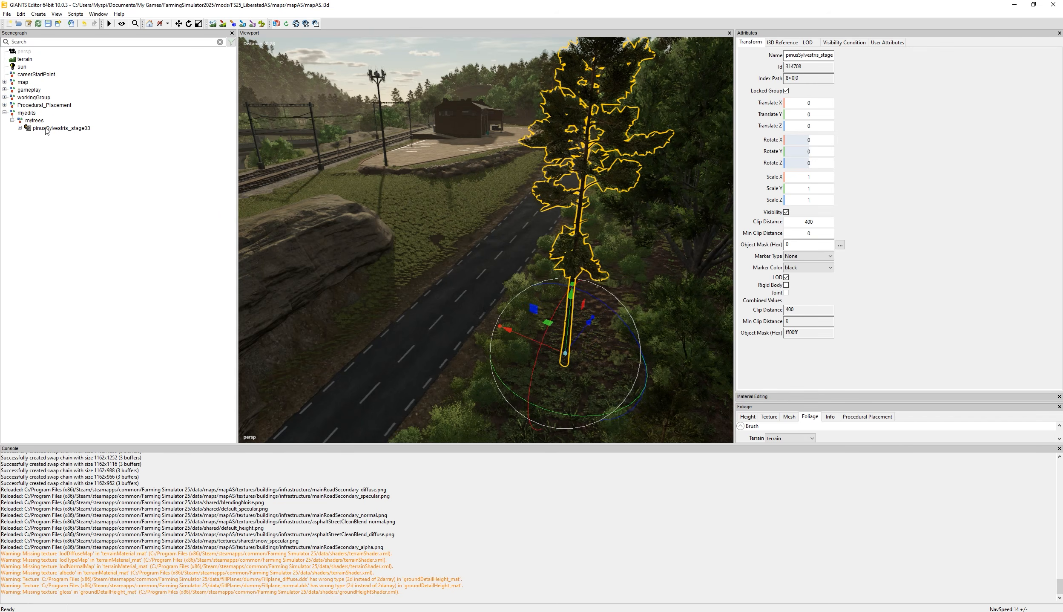
scroll(475, 254, "up", 5)
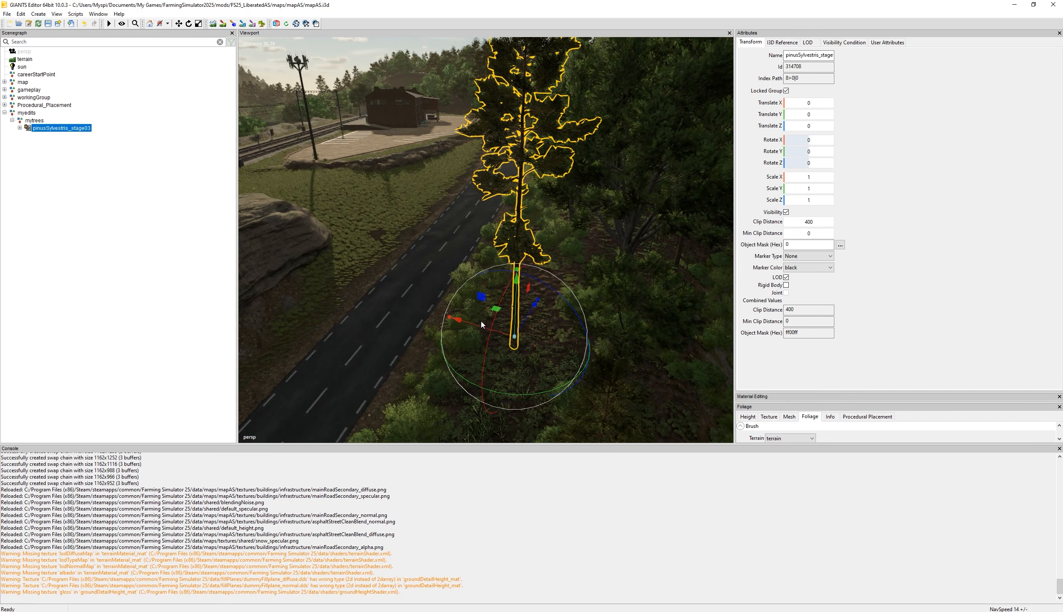
Move the pinusSylvestris_stage03 tree across the road onto the grass beside the large rock using interactive placement.
left_click_drag(450, 309, 415, 304)
middle_click_drag(575, 250, 500, 232)
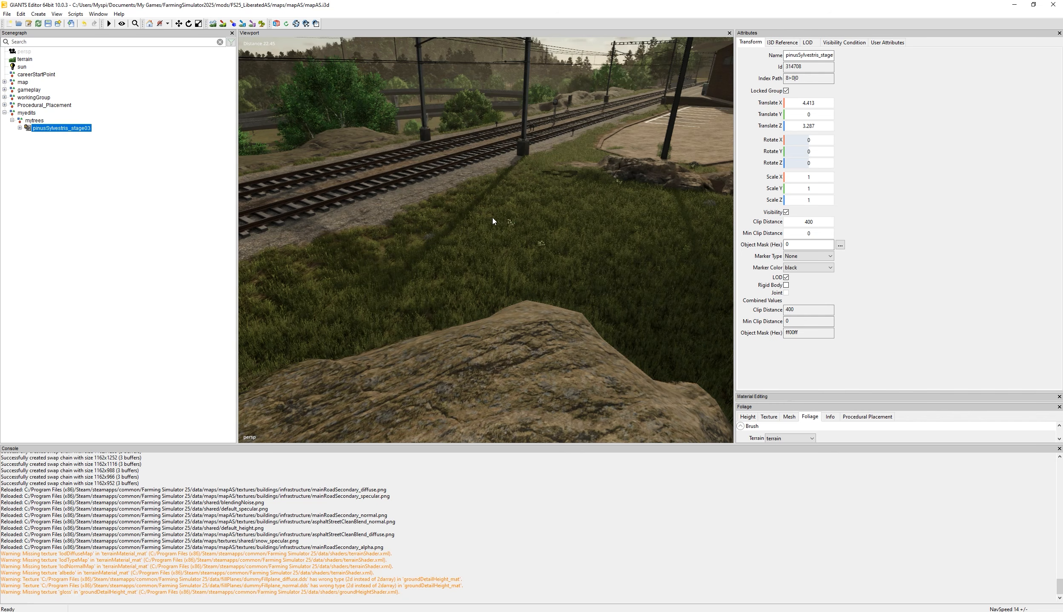
key("ctrl+b")
left_click(523, 213)
left_click_drag(471, 230, 479, 216, "alt")
scroll(480, 219, "down", 10)
Place seven copies of the pine tree with interactive placement, scattered over the grass between the railway and the road.
key("ctrl+b")
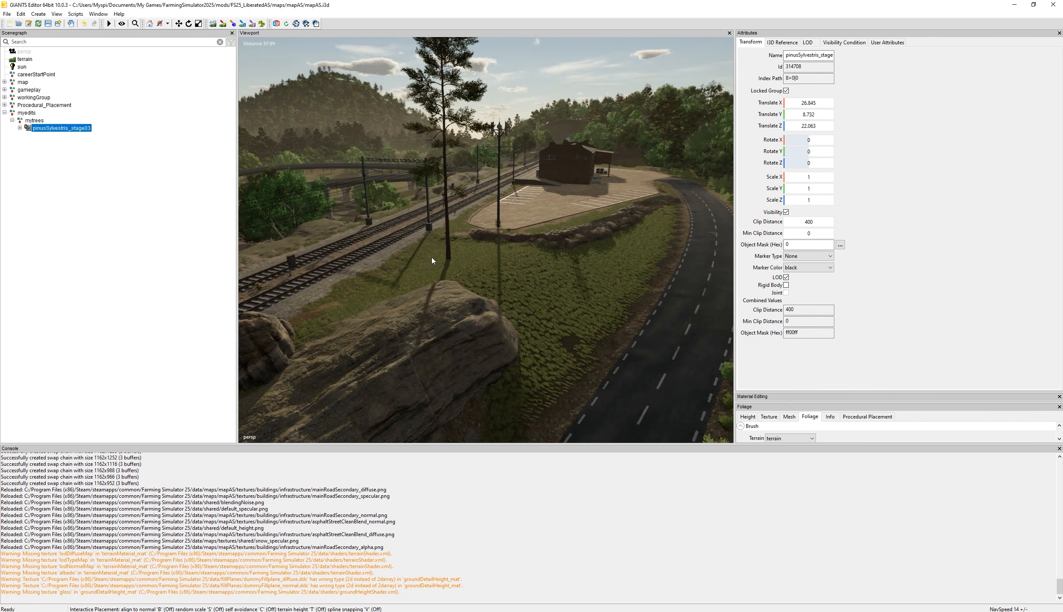
left_click_drag(419, 261, 441, 258, "shift")
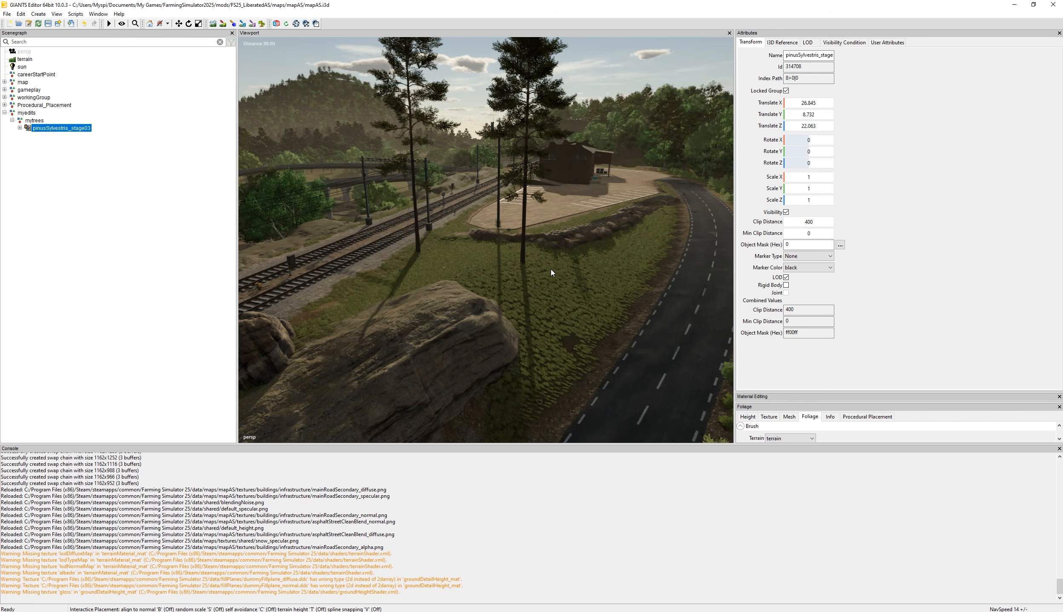
left_click(579, 276)
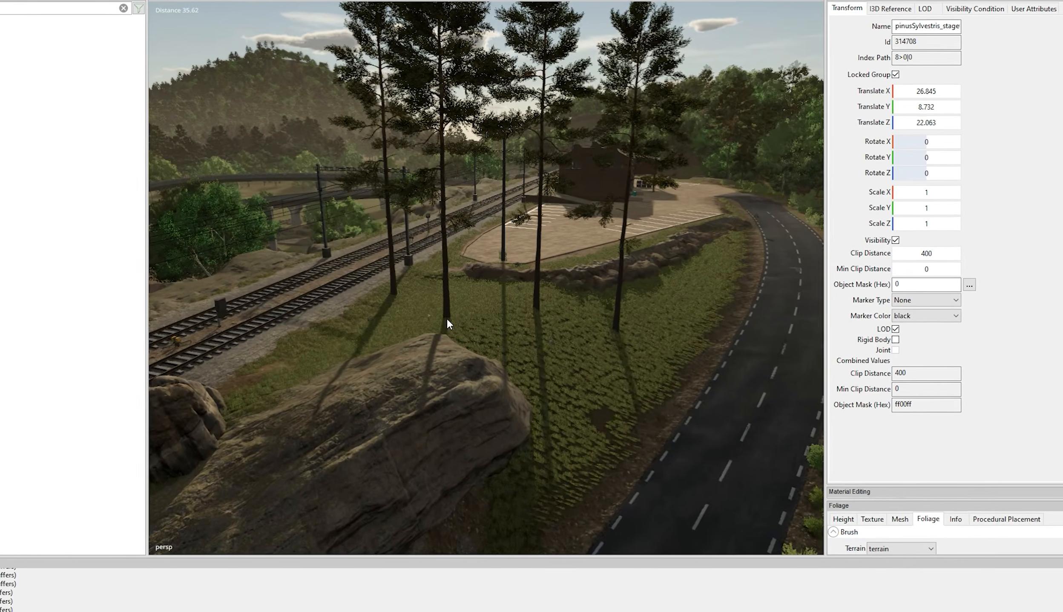
left_click(447, 317)
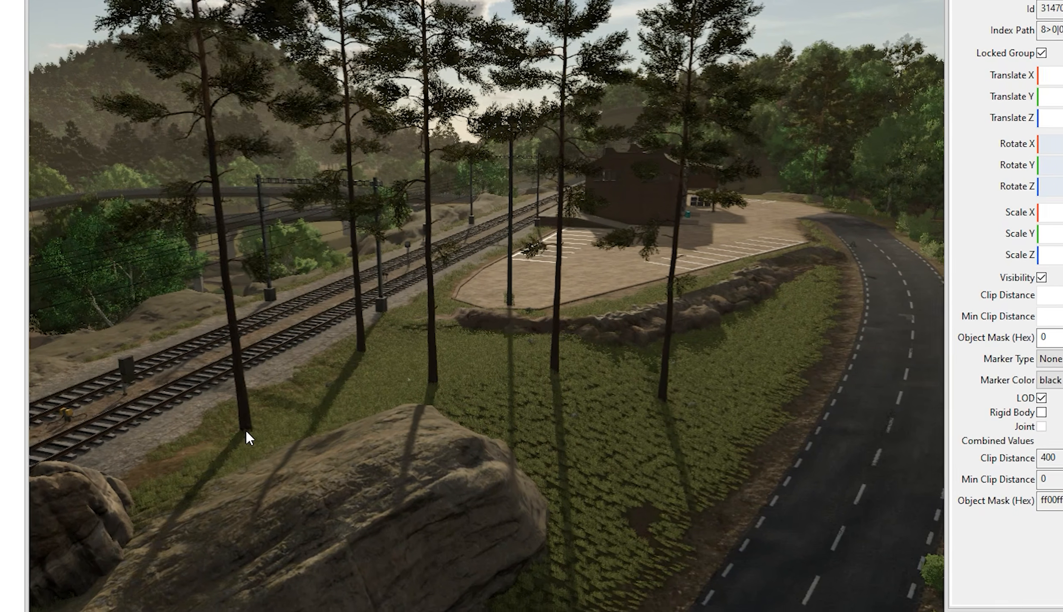
left_click(311, 350)
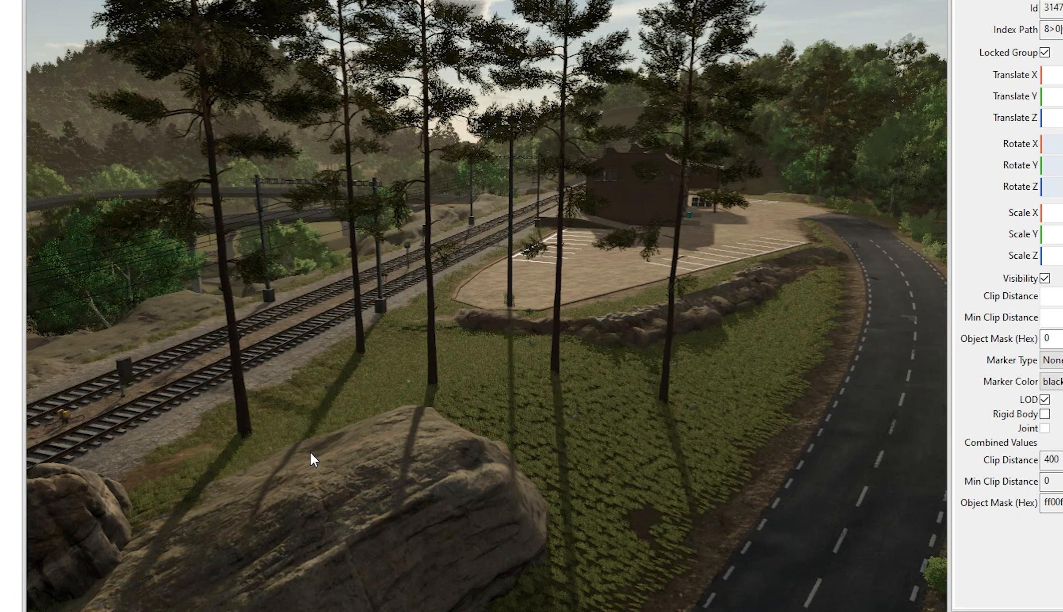
left_click(580, 474)
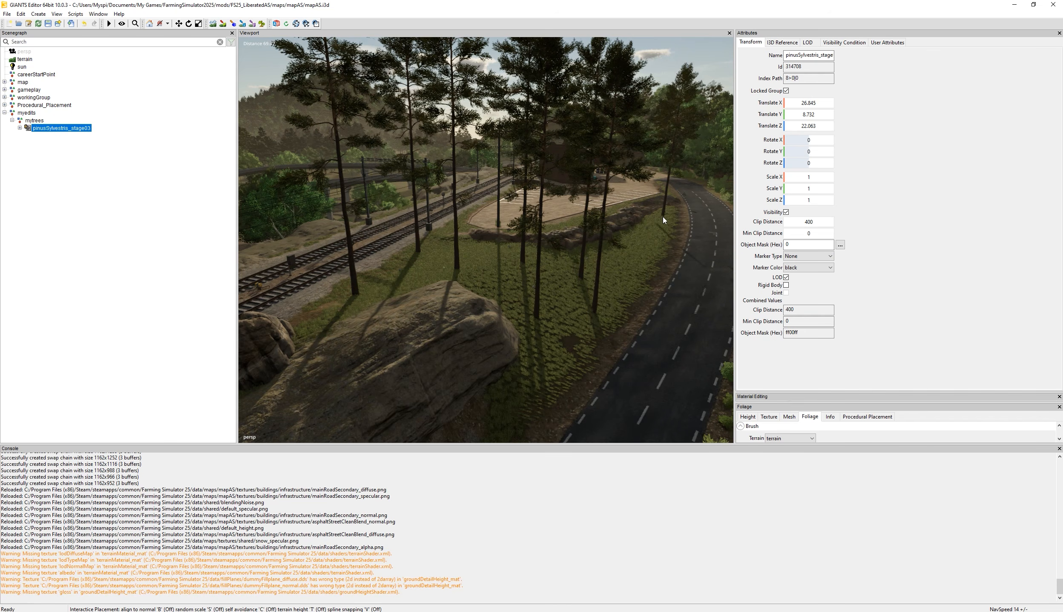
left_click(659, 225)
left_click_drag(565, 317, 587, 396, "alt")
scroll(538, 293, "down", 2)
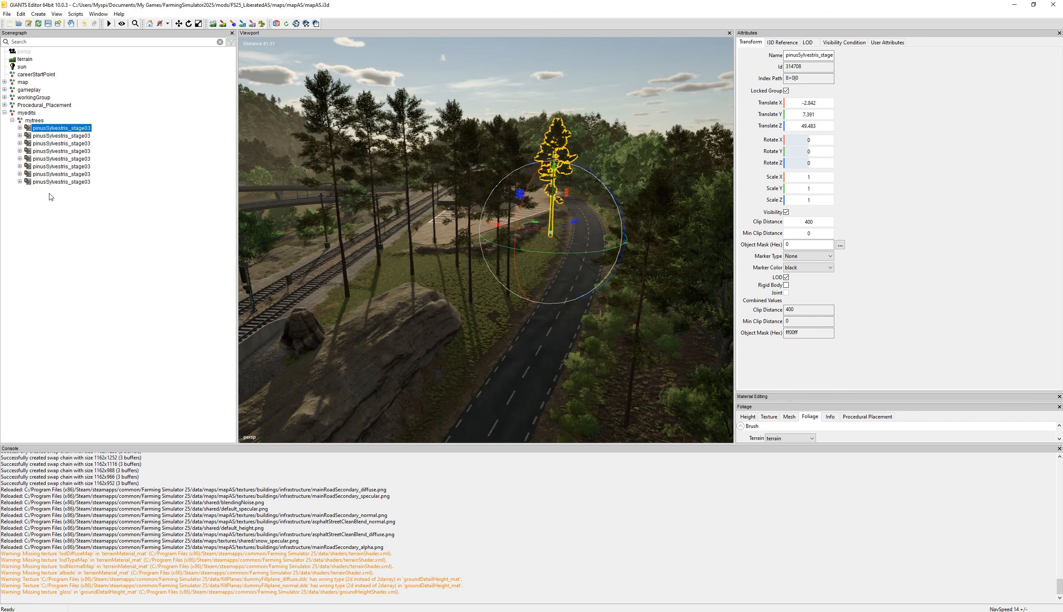
left_click_drag(427, 264, 255, 305, "alt")
scroll(408, 258, "up", 2)
scroll(532, 304, "down", 3)
scroll(269, 303, "down", 3)
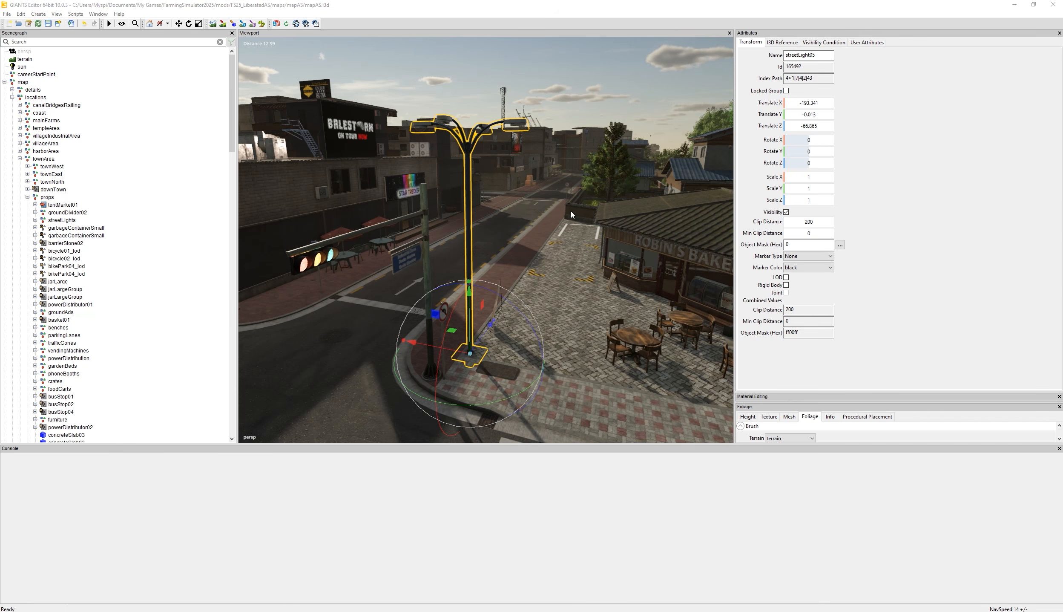
Examine the selected street light and its surroundings on the corner by Robin's Bakery.
left_click_drag(575, 214, 600, 223, "alt")
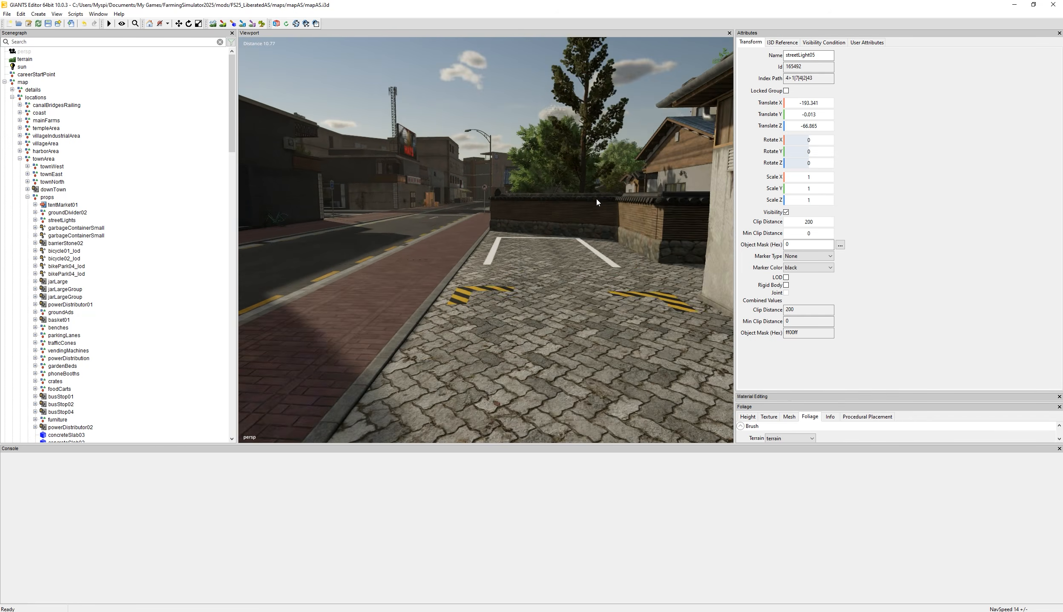
key("f")
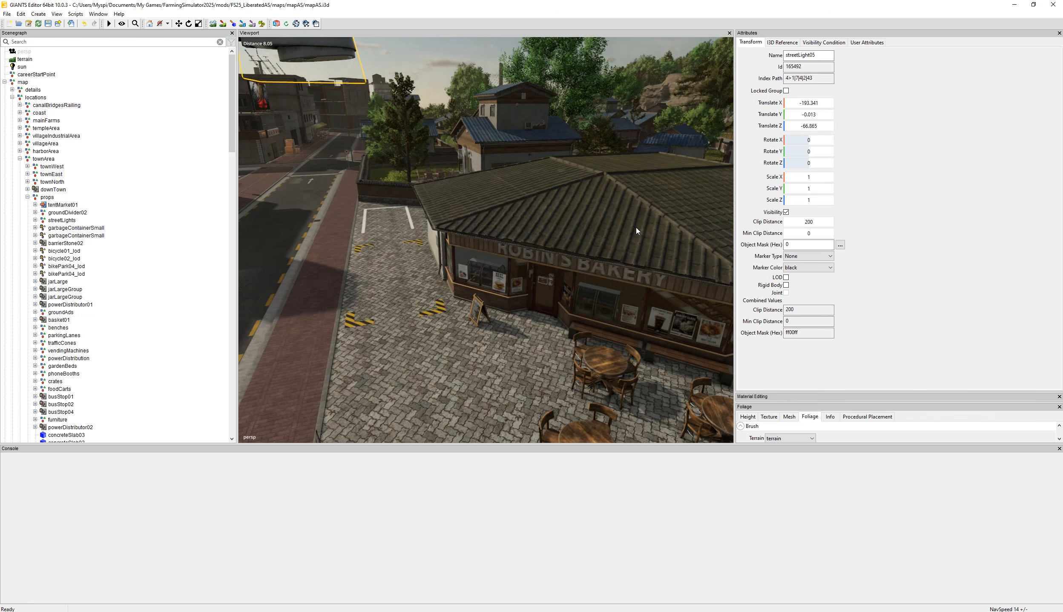
scroll(612, 260, "up", 8)
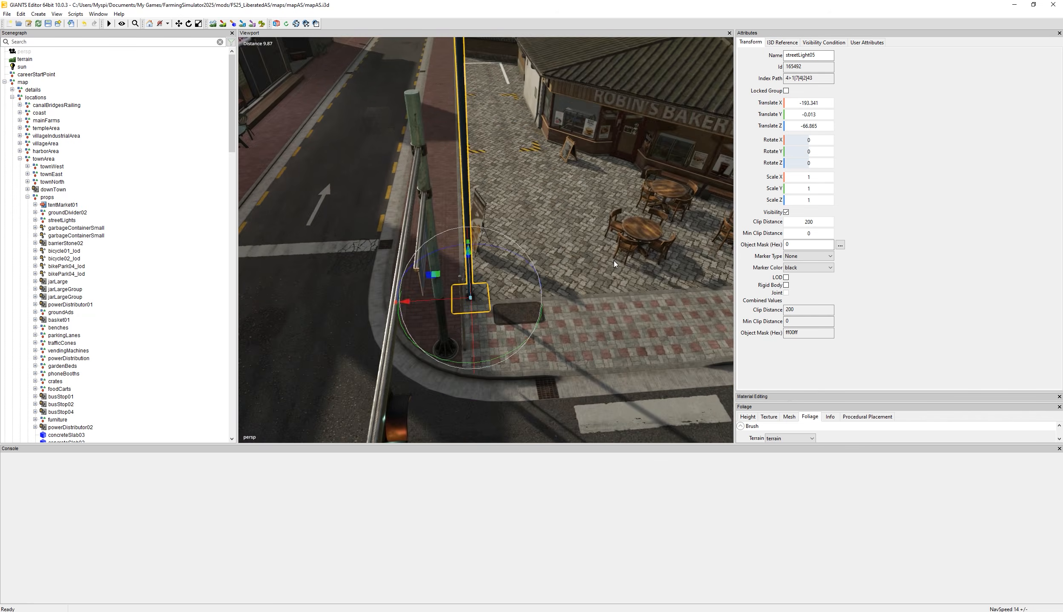
left_click_drag(607, 249, 550, 197, "alt")
scroll(541, 159, "down", 4)
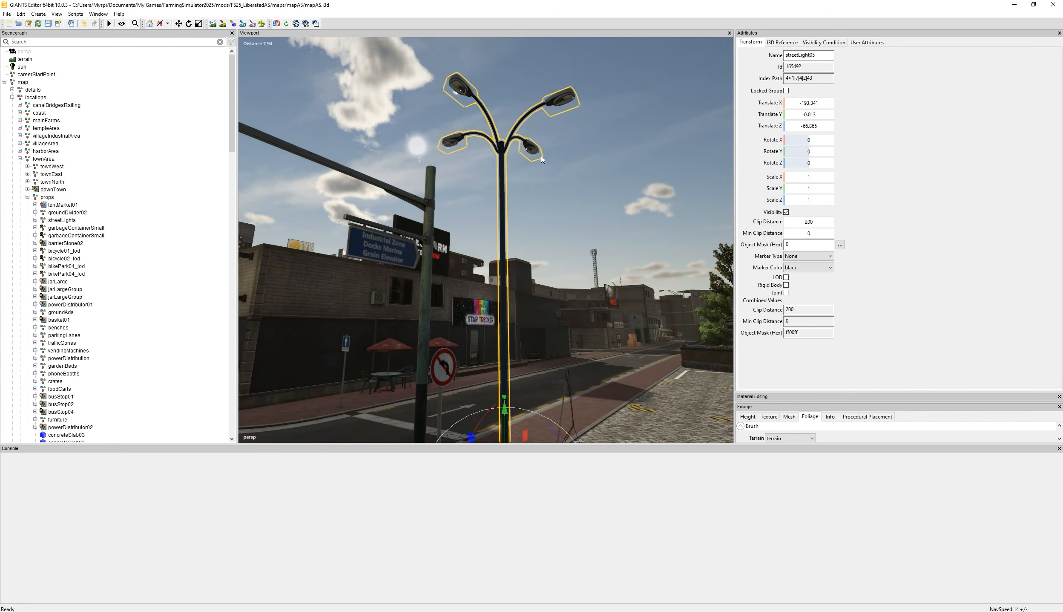
scroll(555, 208, "up", 8)
left_click_drag(636, 241, 611, 235, "alt")
scroll(611, 234, "down", 3)
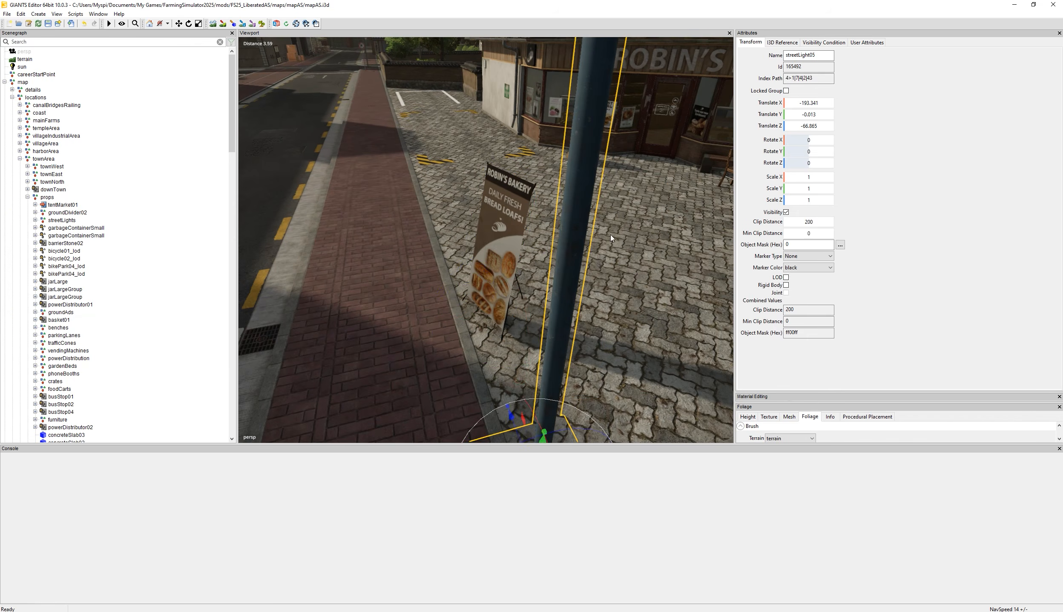
Locate the bakery's bread-loaf banner in the scenegraph and inspect it and the neighbouring table among the preplaced_bakeryAS props.
left_click(516, 219)
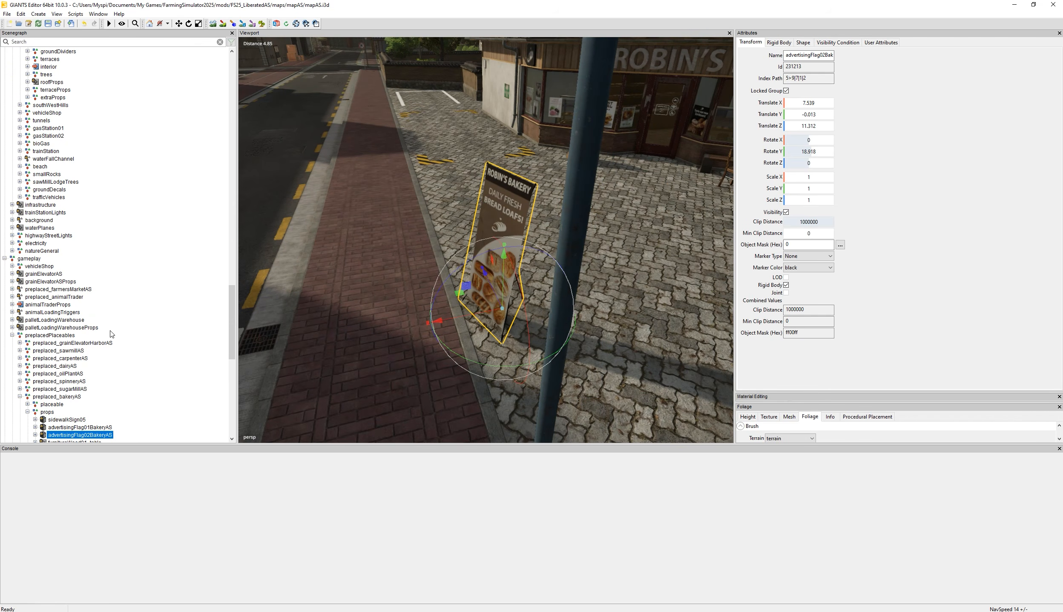
scroll(111, 331, "down", 2)
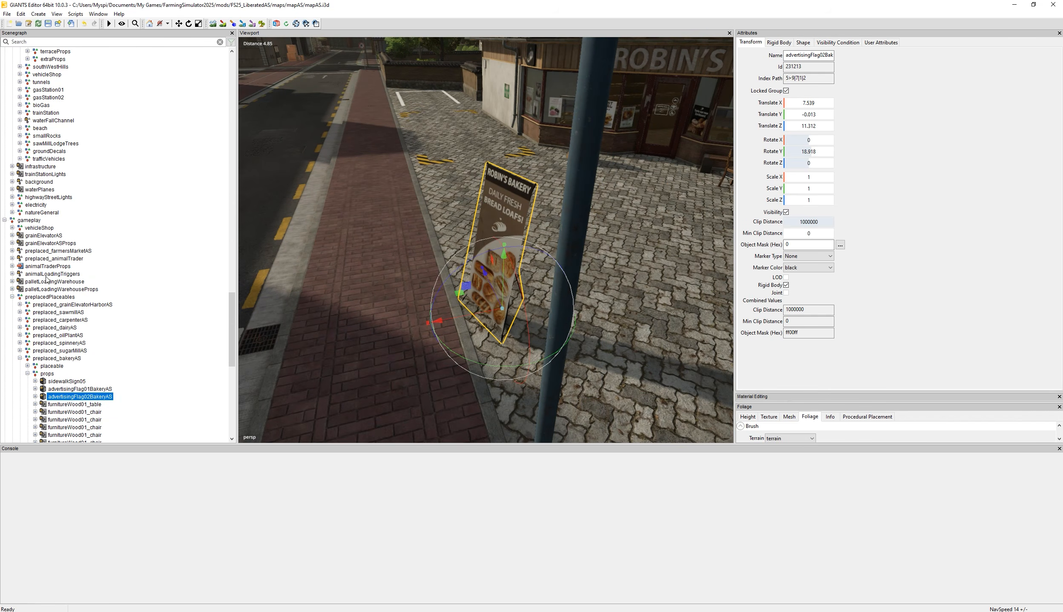
scroll(30, 353, "down", 1)
scroll(45, 375, "down", 1)
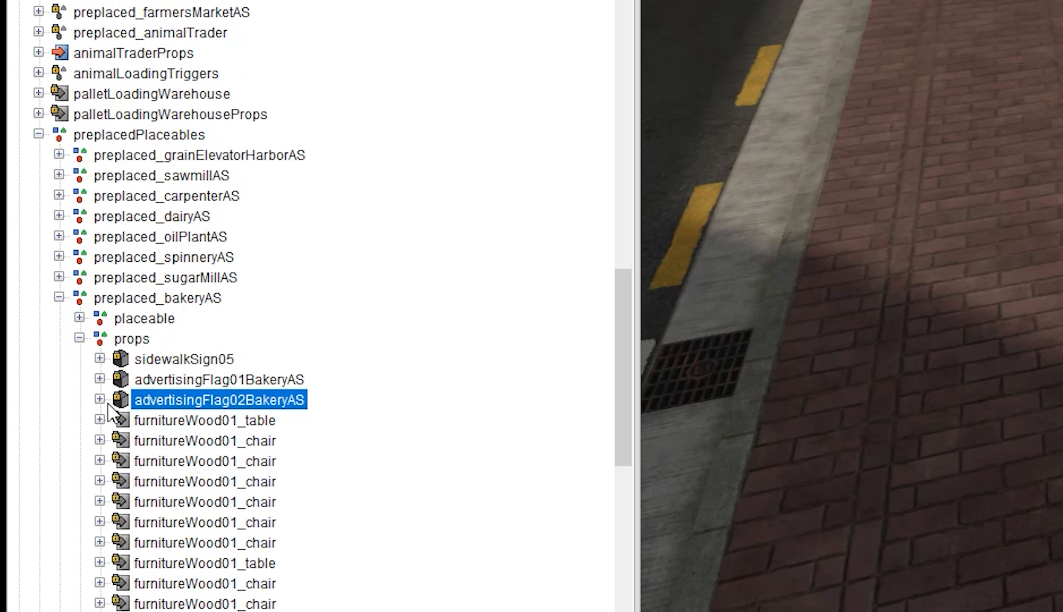
left_click(99, 400)
left_click(99, 399)
left_click(173, 423)
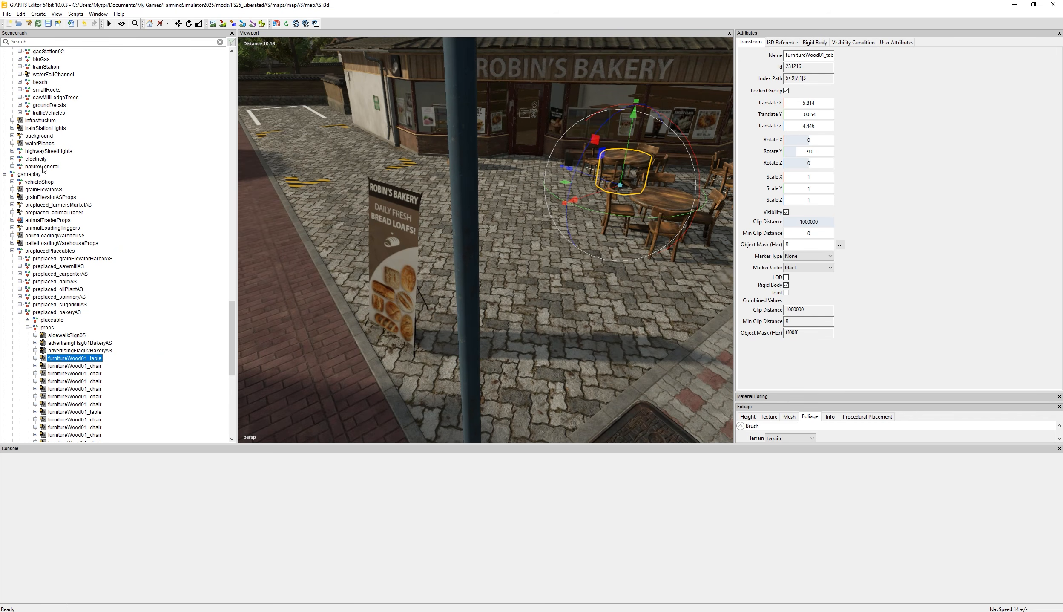
Move the advertisingFlag02BakeryAS banner closer to the bakery entrance, to about X 4.878 and Z 7.385.
left_click(64, 352)
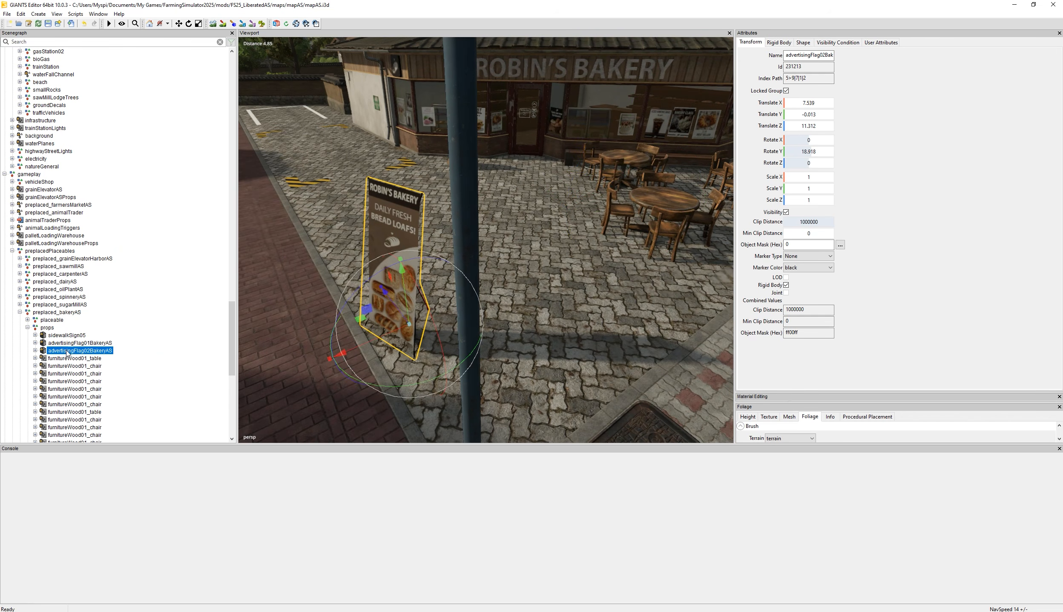
right_click_drag(451, 292, 399, 297)
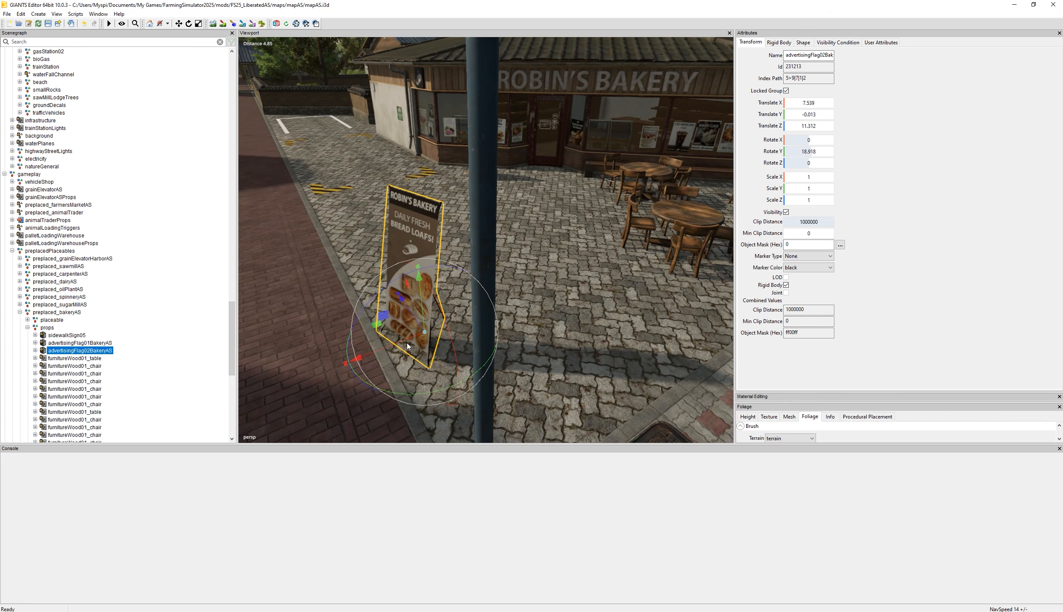
left_click_drag(354, 359, 483, 174)
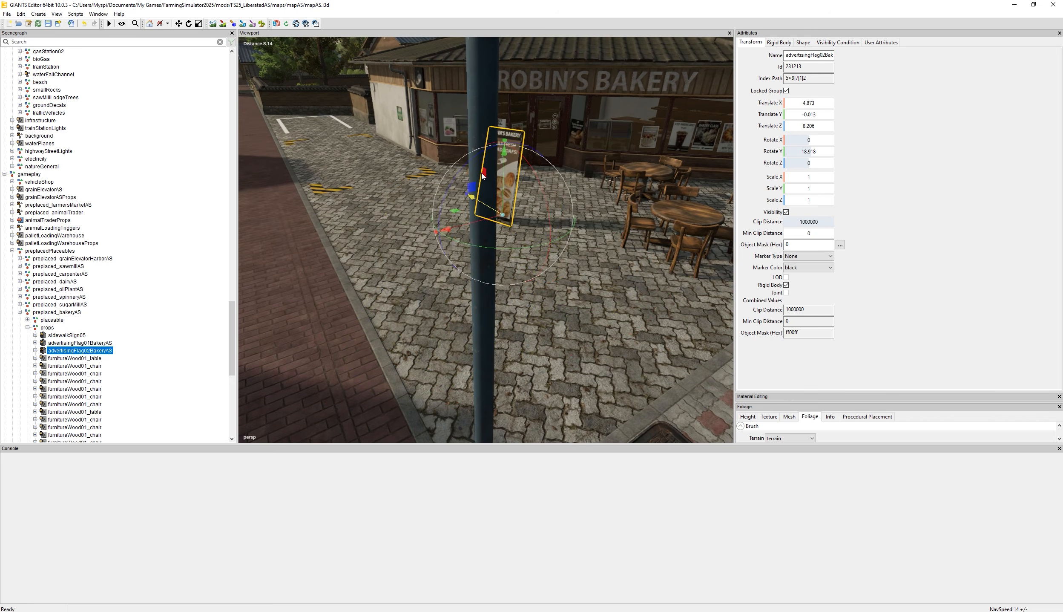
left_click_drag(469, 227, 500, 214)
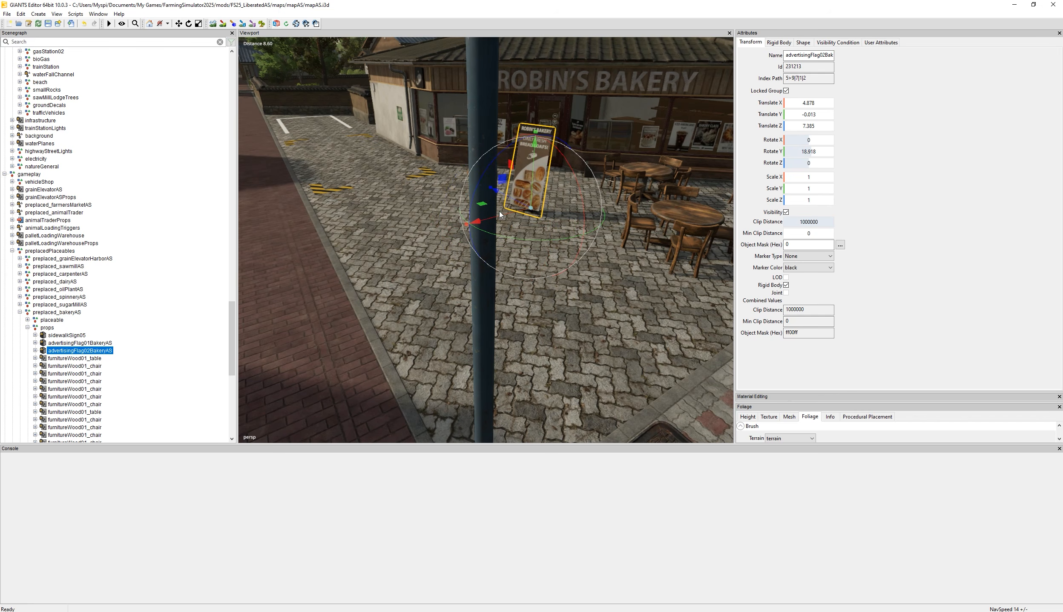
mouse_move(472, 257)
left_mouse_down("alt")
mouse_move(468, 298)
mouse_move(467, 275)
left_mouse_up("alt")
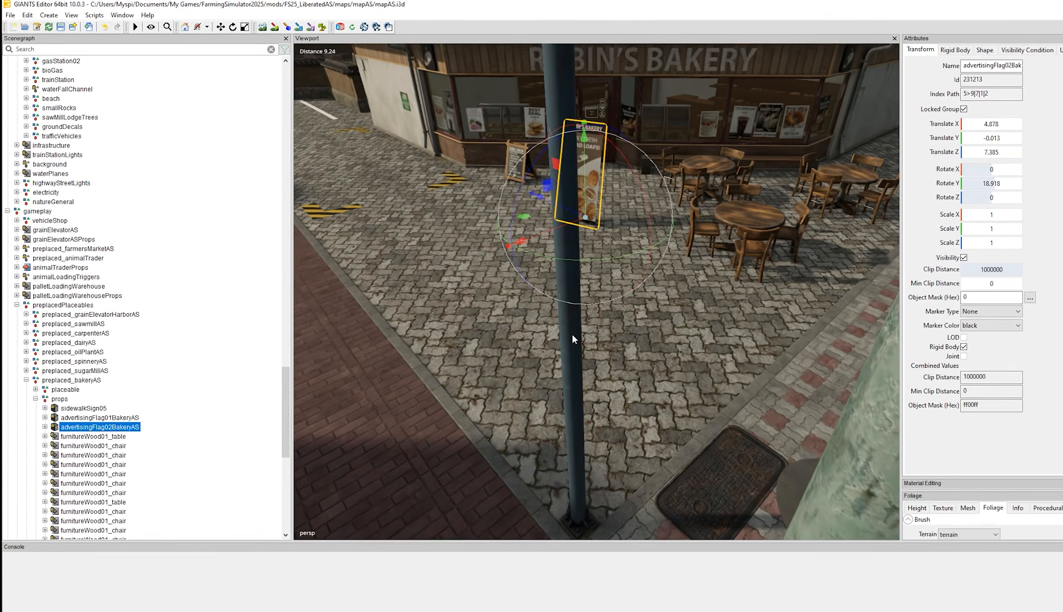
Select the corner street light and trace its parent groups in the scenegraph from streetLights through props and townArea up to map.
left_click(572, 338)
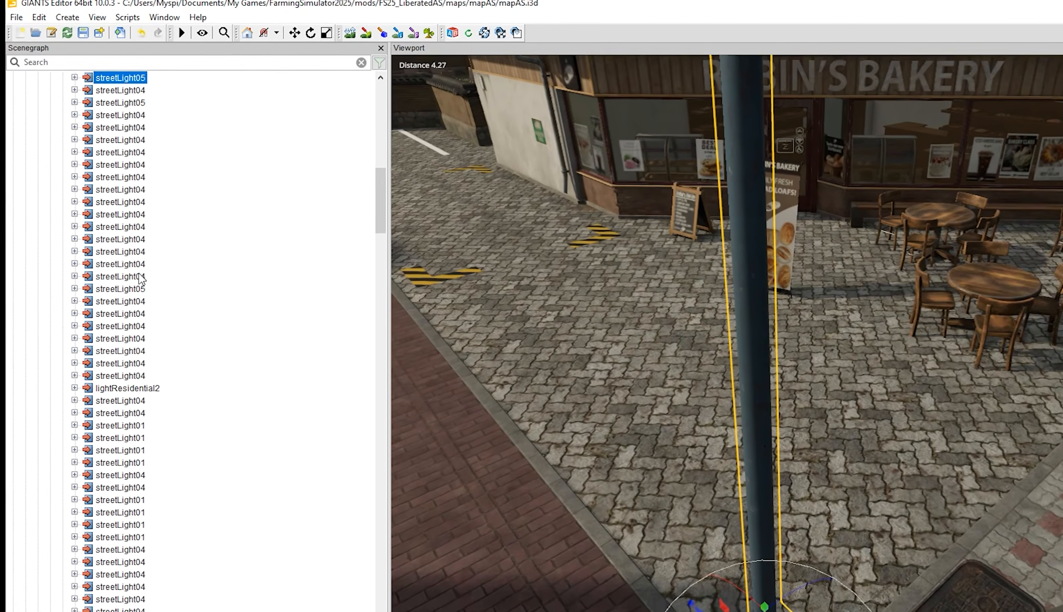
scroll(114, 221, "up", 3)
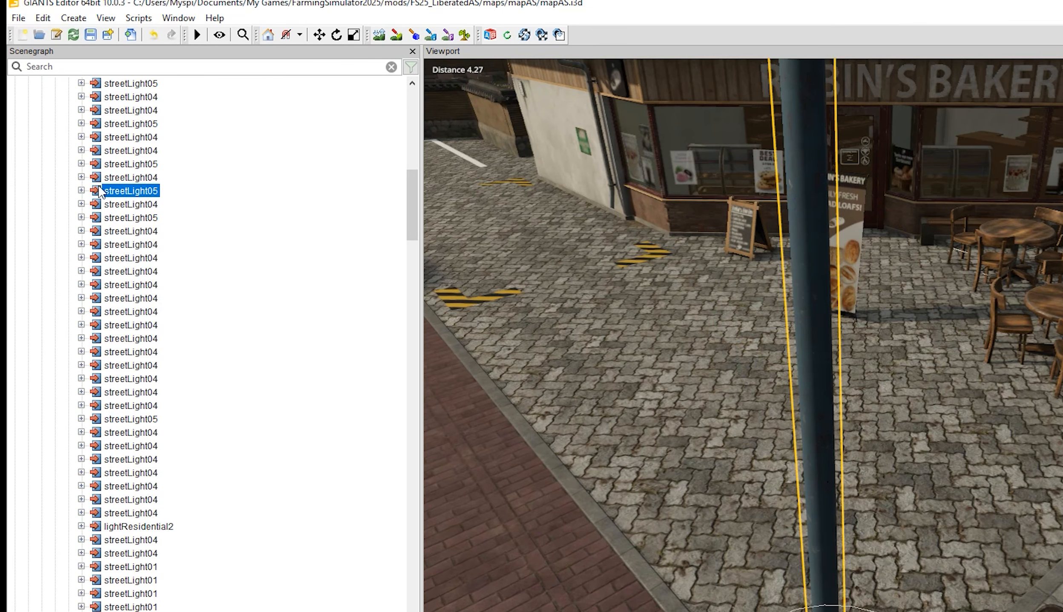
scroll(345, 339, "up", 5)
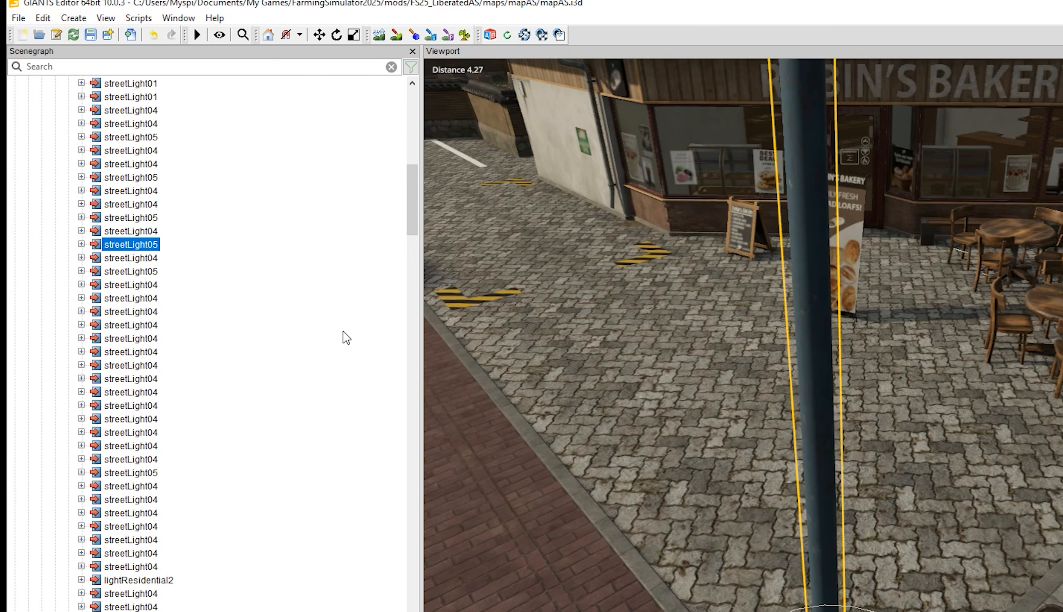
left_click_drag(410, 207, 419, 159)
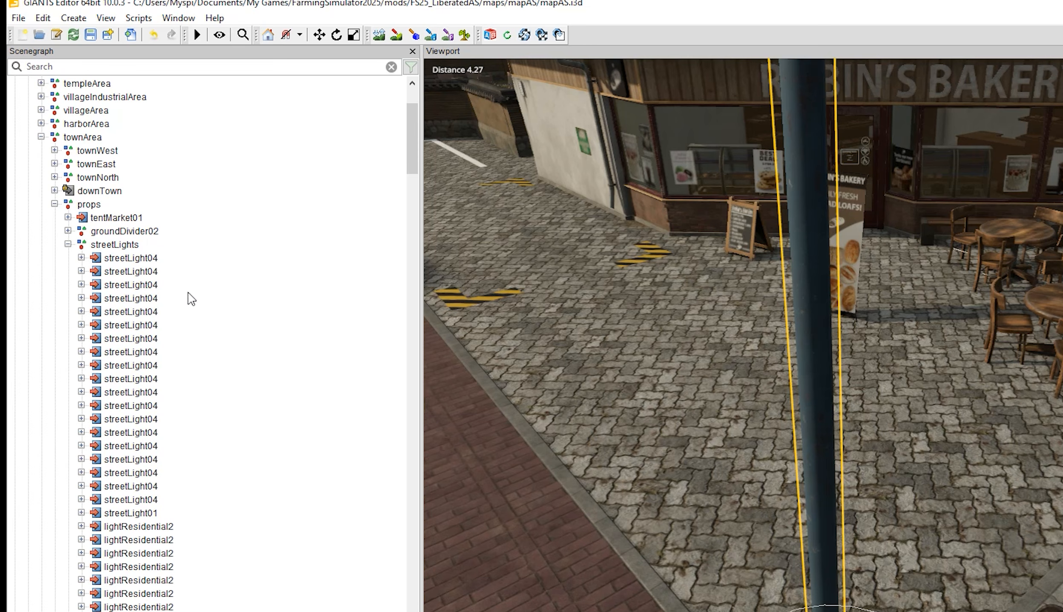
left_click(89, 206)
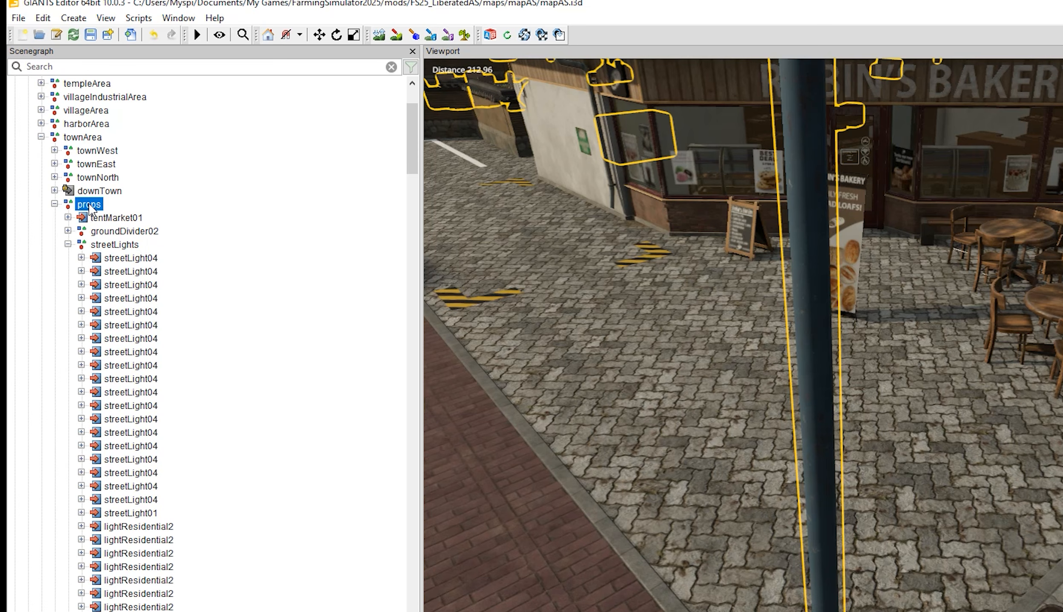
left_click(114, 245)
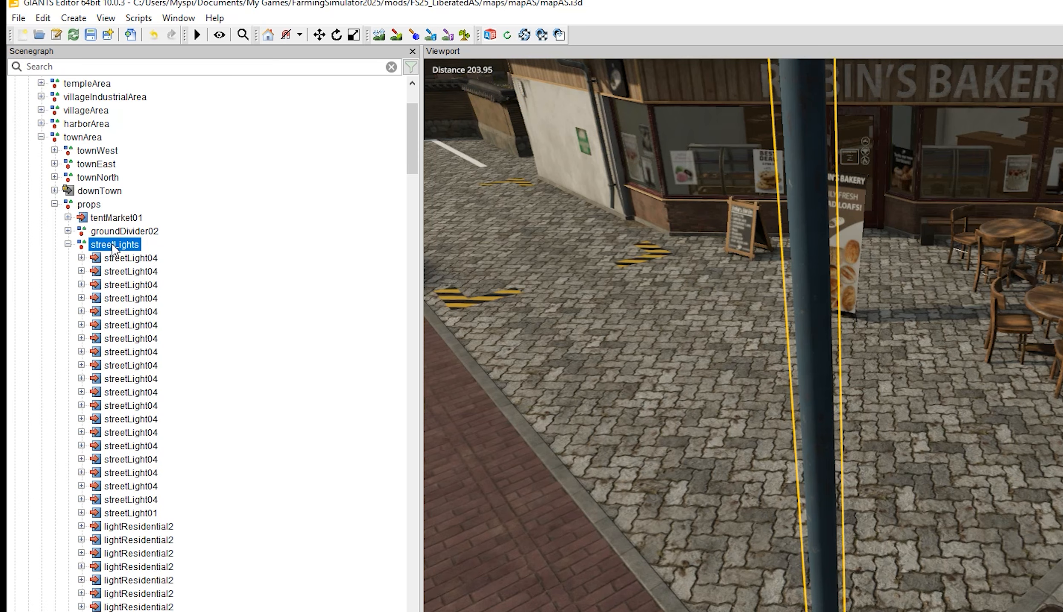
left_click(92, 205)
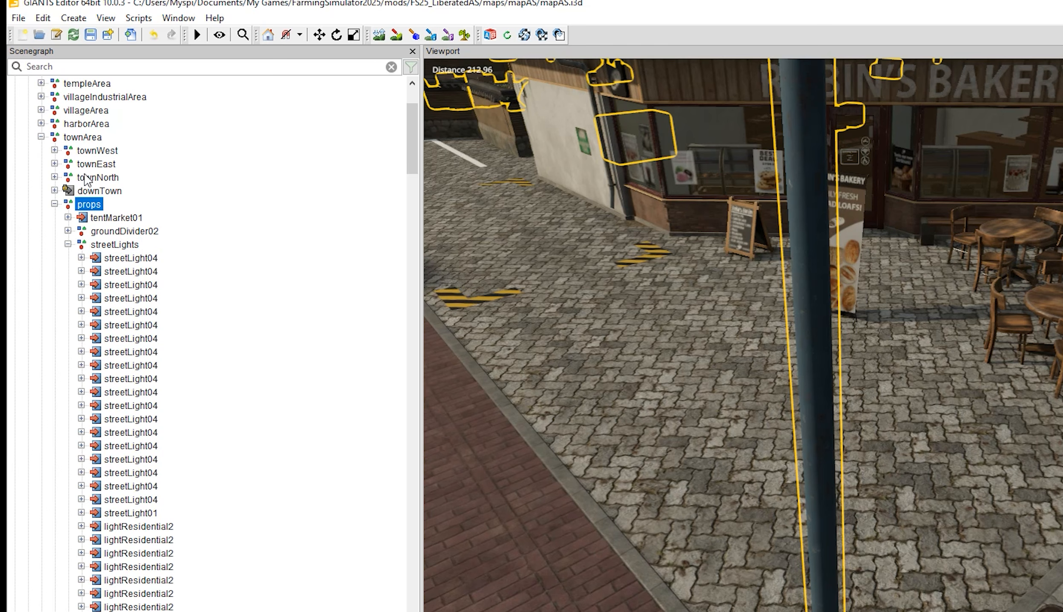
left_click(95, 139)
scroll(96, 147, "up", 3)
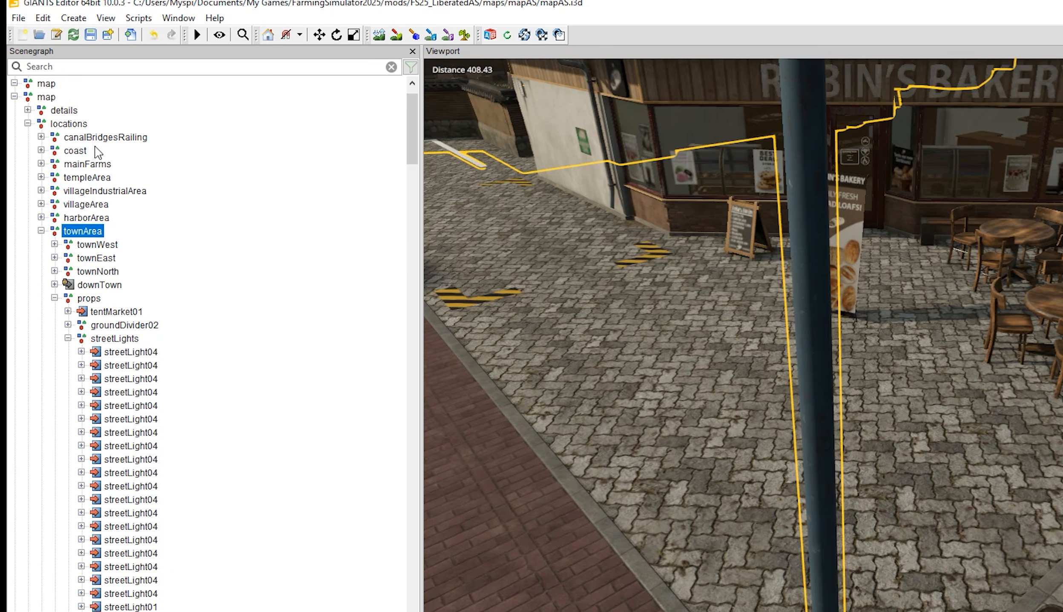
left_click(75, 143)
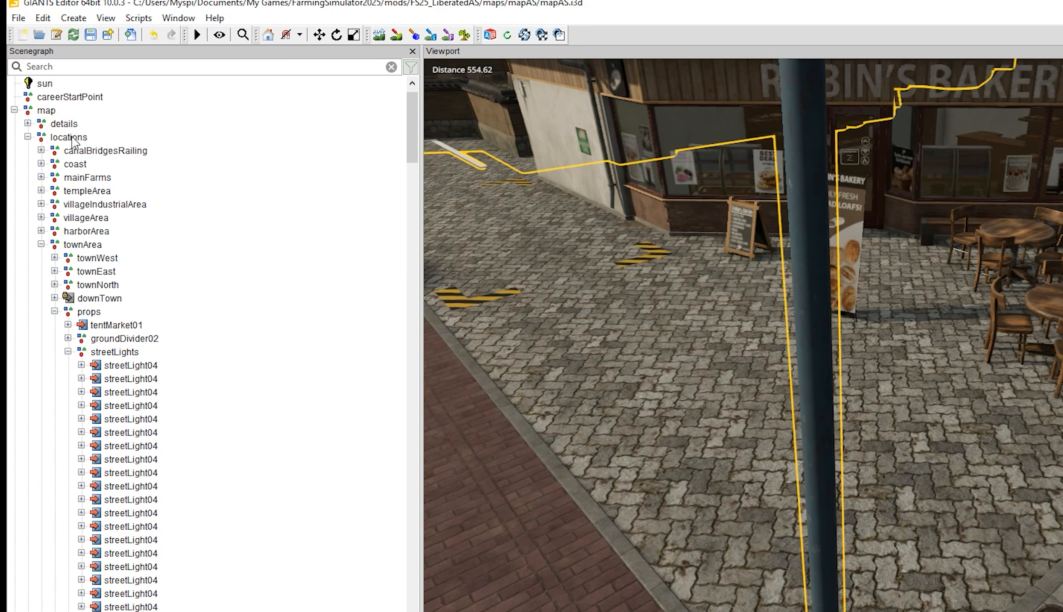
left_click(49, 113)
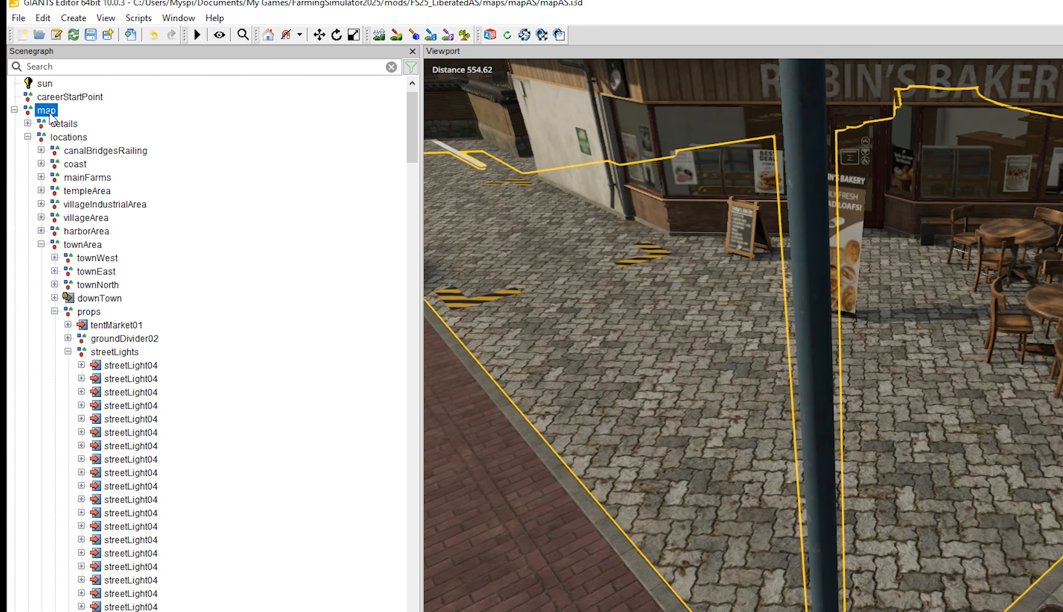
Delete the street light on the corner in front of the bakery.
left_click(828, 547)
key("f")
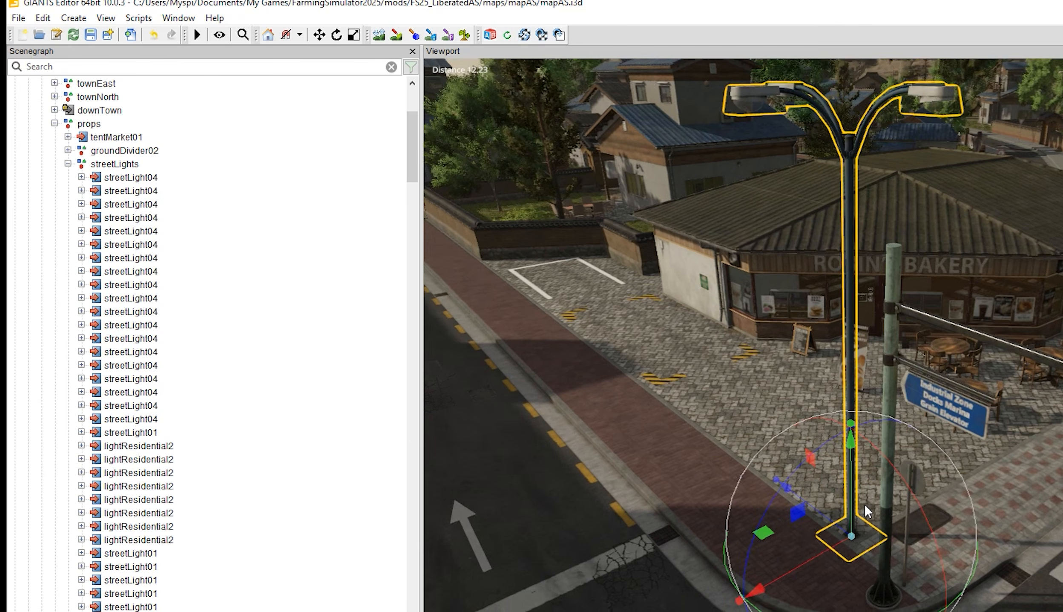
scroll(230, 537, "down", 2)
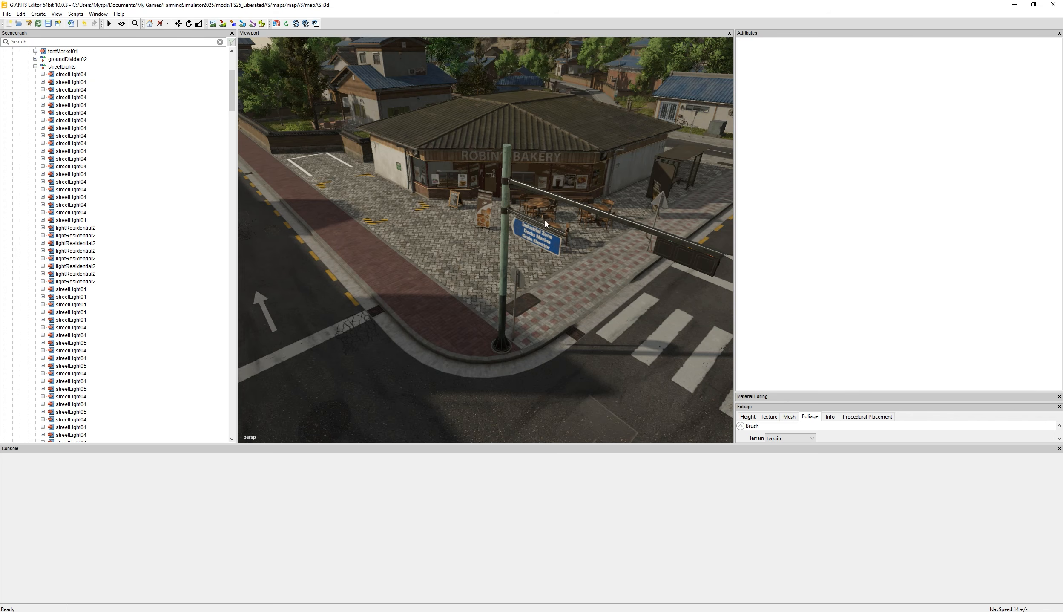
Select the tile-topped boundary wall beside the bakery's parking area and examine its outline.
scroll(430, 244, "up", 5)
left_click_drag(429, 244, 386, 196, "alt")
scroll(382, 225, "down", 5)
scroll(378, 220, "up", 5)
scroll(387, 196, "up", 3)
scroll(387, 198, "up", 6)
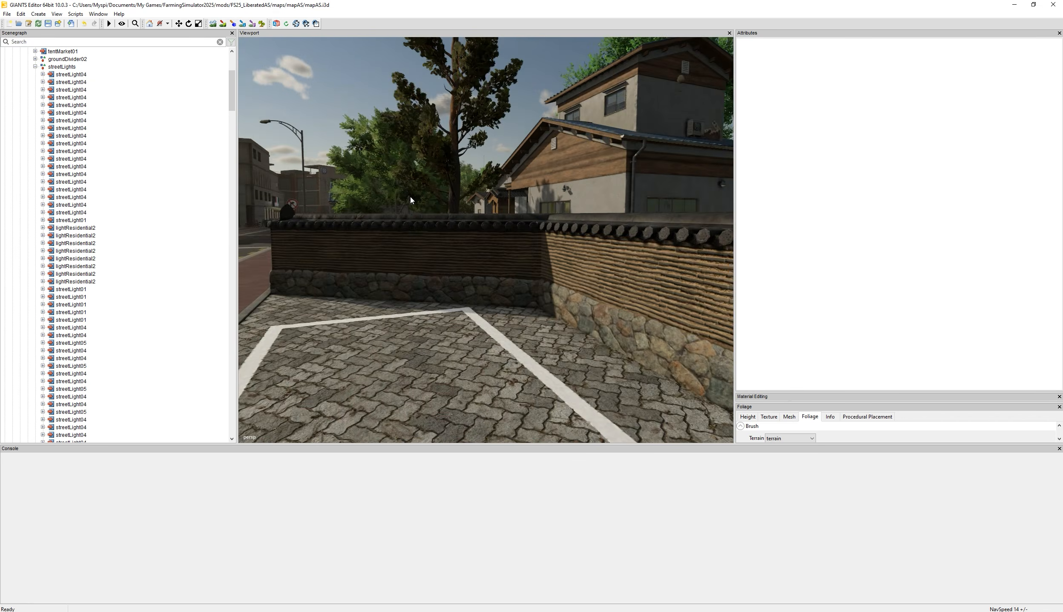
left_click(565, 218)
left_click_drag(565, 216, 536, 202, "alt")
left_click_drag(476, 240, 499, 245, "alt")
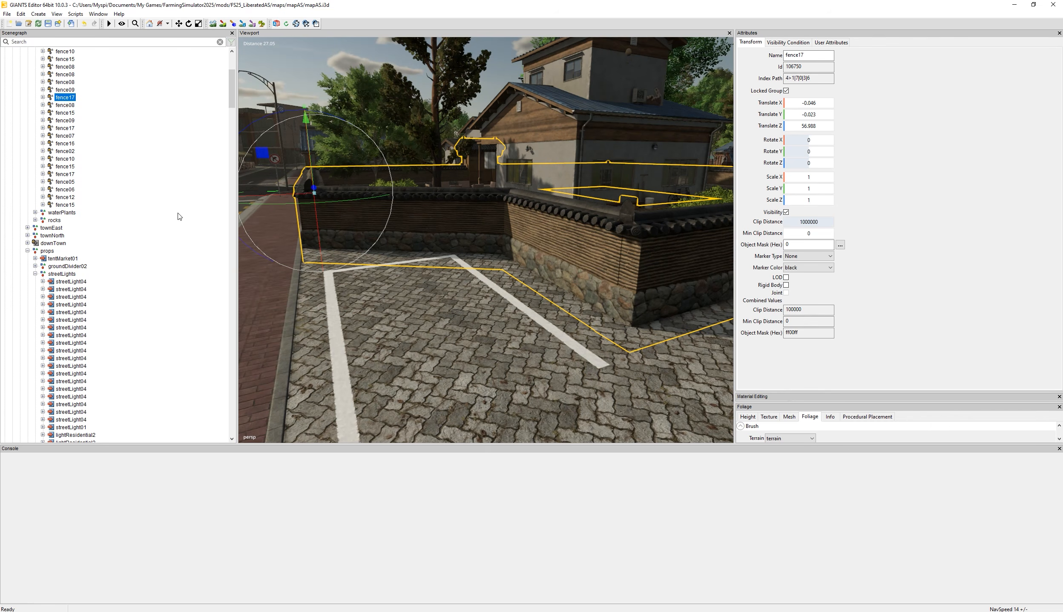
Trace the parent groups of fence17 in the scenegraph from fences through townWest, townArea and locations up to map.
scroll(64, 168, "up", 4)
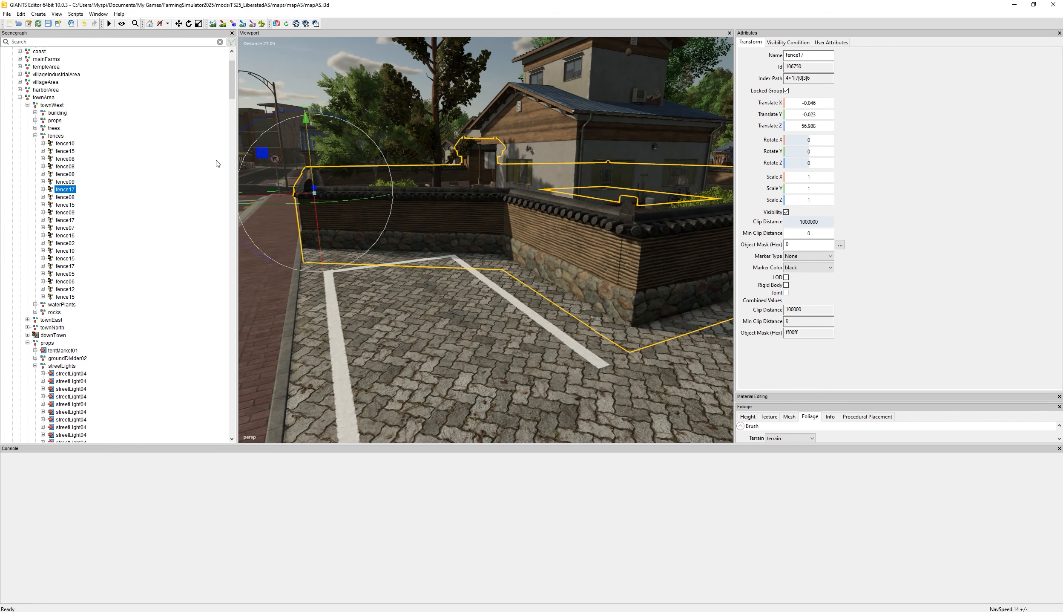
mouse_move(421, 223)
left_mouse_down("alt")
mouse_move(387, 209)
mouse_move(383, 220)
mouse_move(404, 232)
left_mouse_up("alt")
scroll(386, 209, "up", 5)
scroll(403, 232, "down", 3)
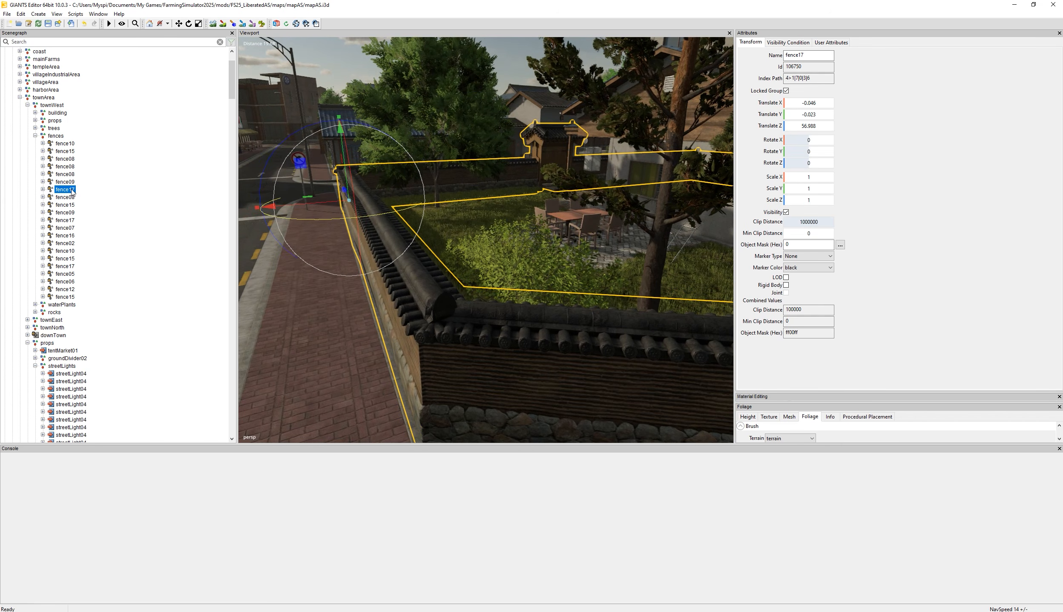
scroll(126, 175, "down", 4)
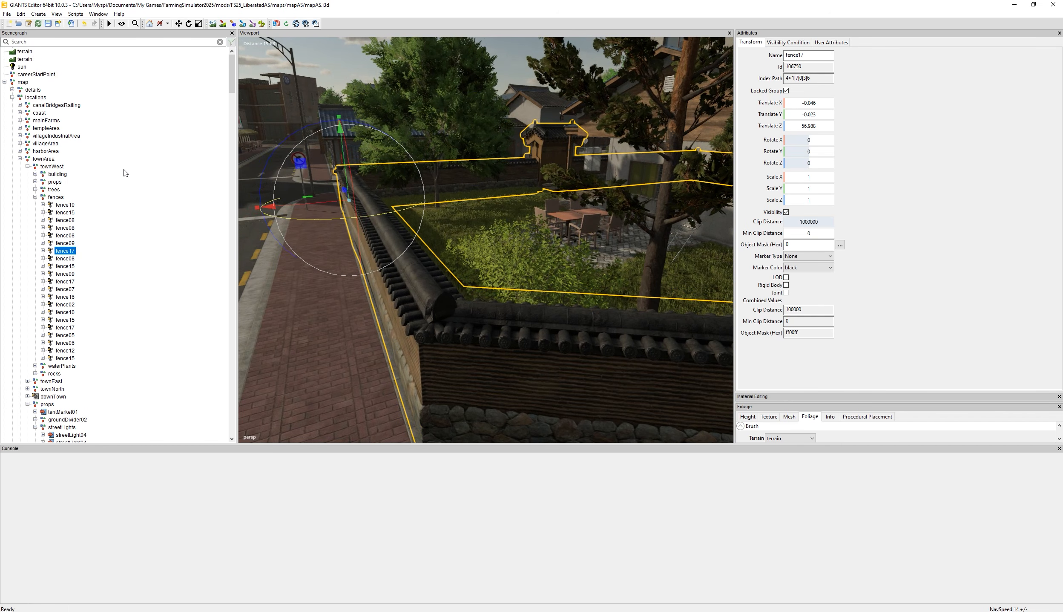
Collapse the entire scenegraph and expand only the top-level gameplay and map groups.
right_click(149, 154)
left_click(178, 172)
right_click(167, 159)
left_click(193, 176)
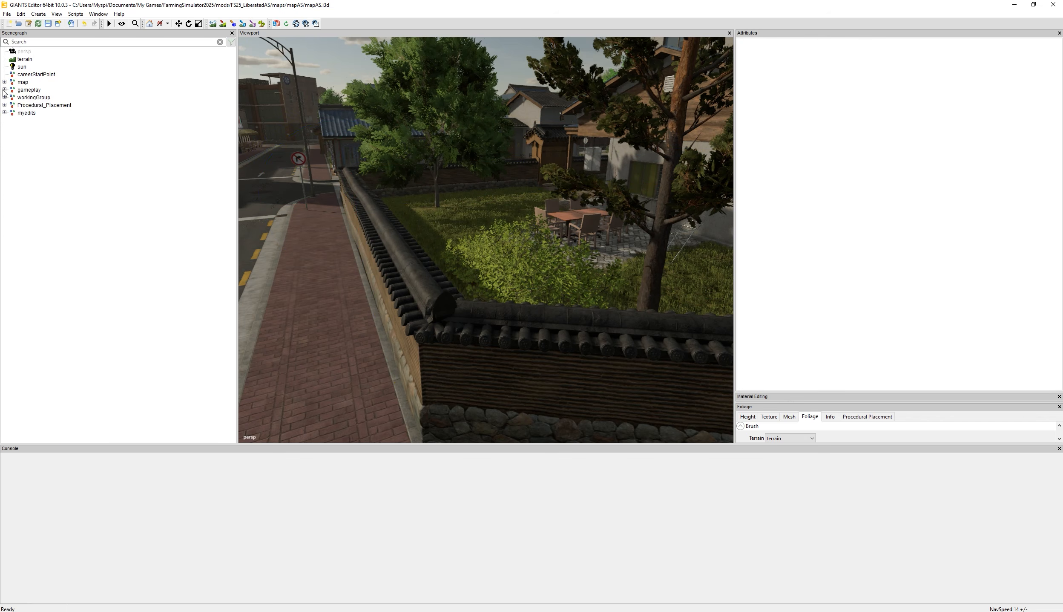
left_click(4, 90)
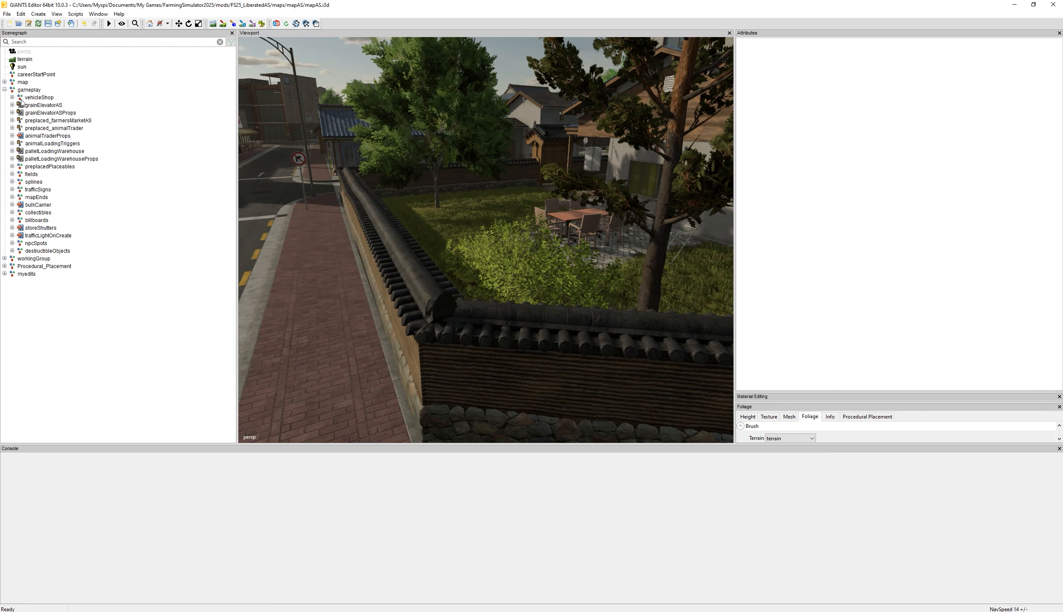
left_click(4, 82)
Select the infrastructure group under map and examine from above which roads it covers across the town.
left_click(39, 105)
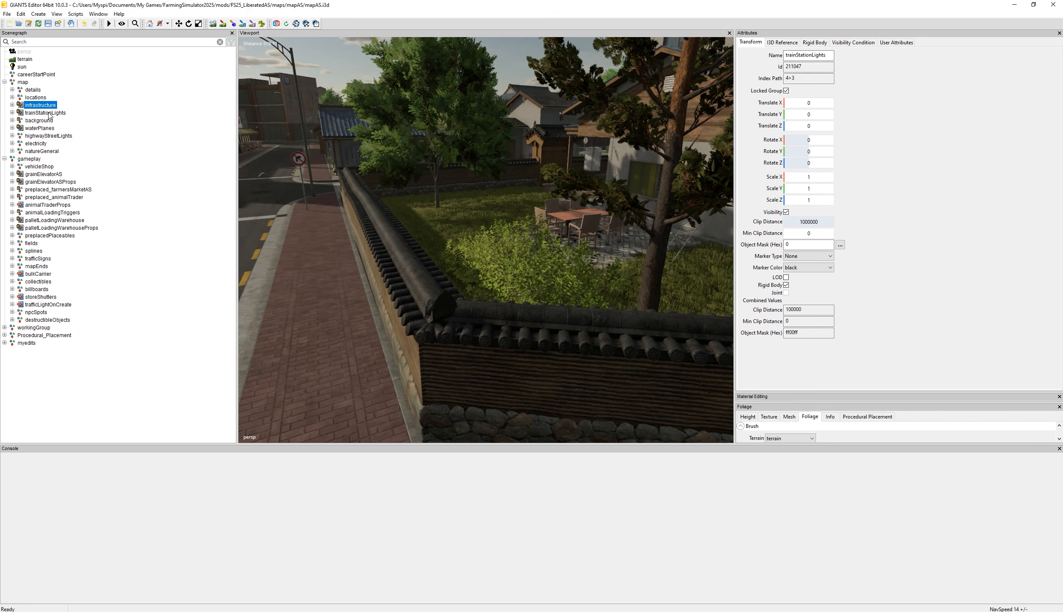
left_click(117, 261)
left_click(40, 105)
left_click_drag(337, 98, 466, 136, "alt")
scroll(478, 139, "down", 12)
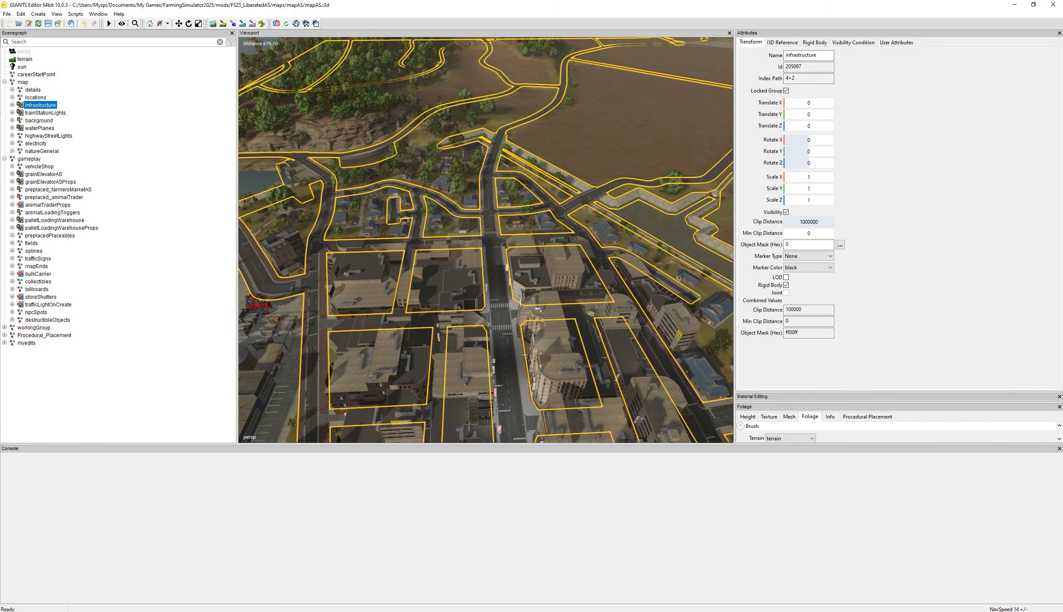
Expand infrastructure with its tunnel and pier groups, and open the pier's collision group.
left_click(12, 105)
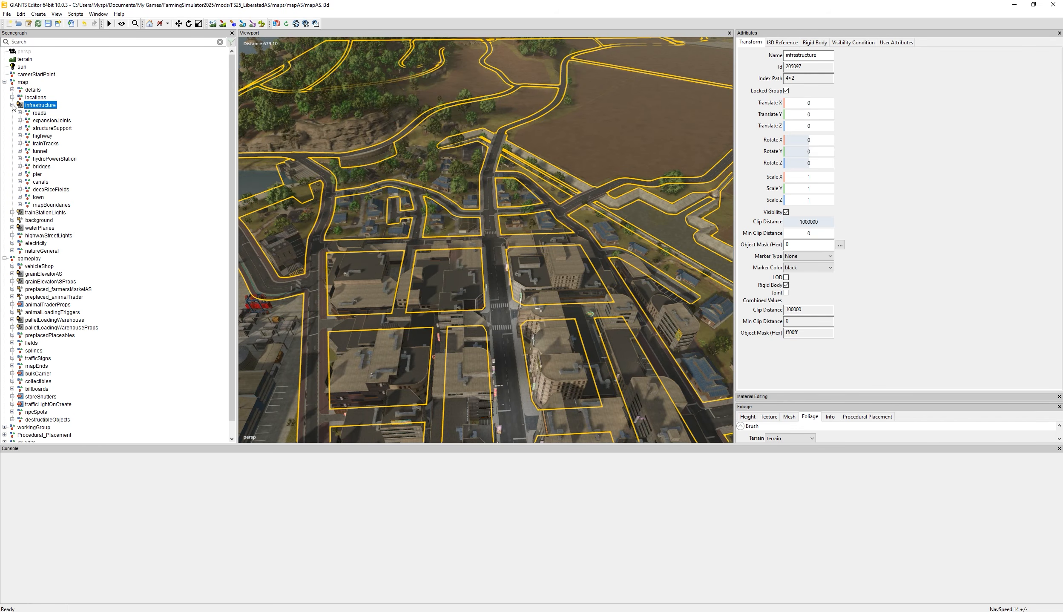
left_click(19, 151)
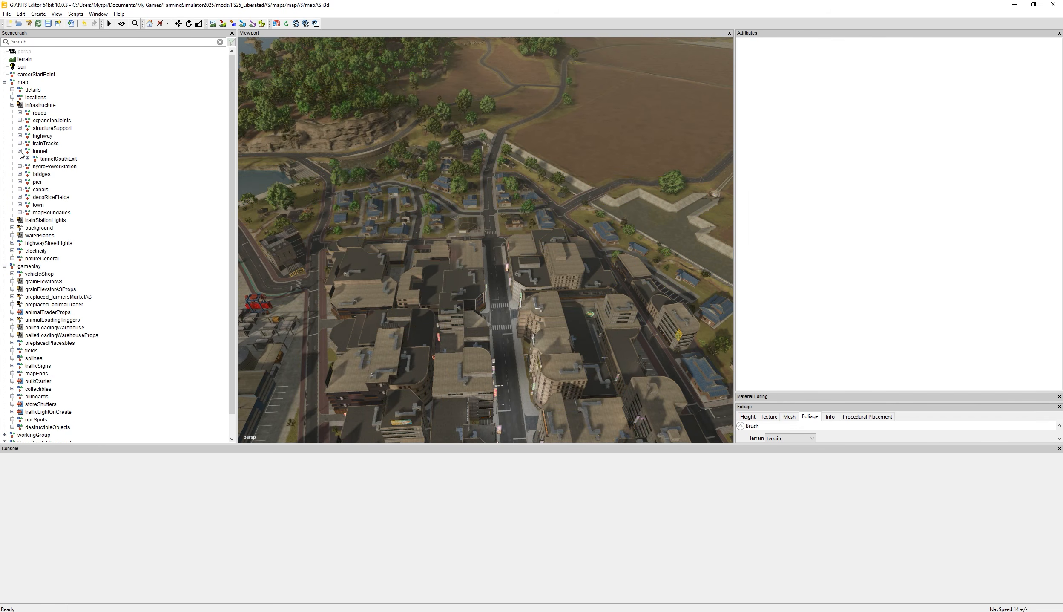
left_click(19, 182)
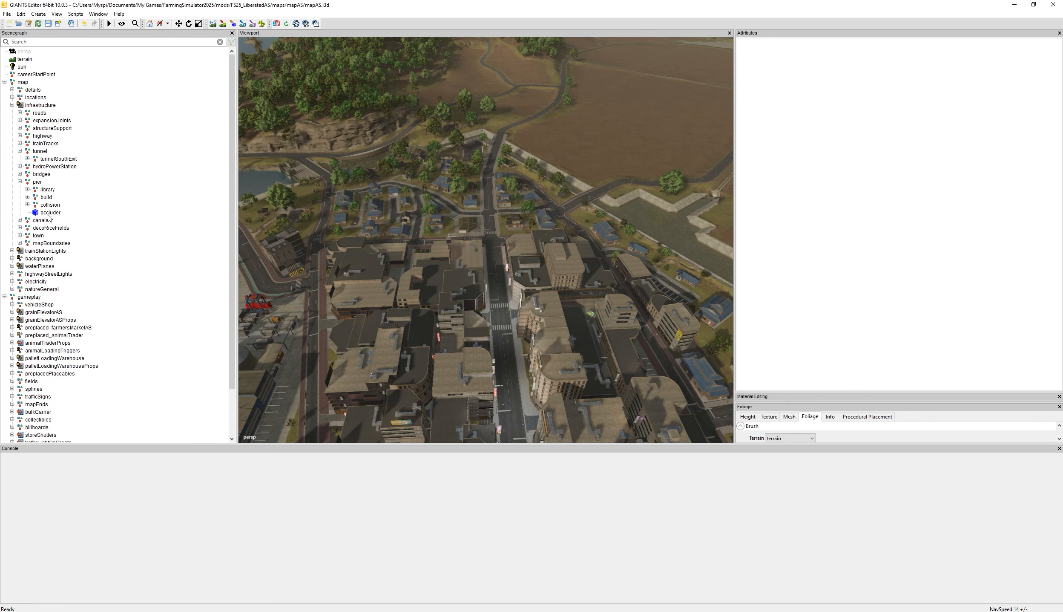
left_click(47, 214)
left_click(28, 205)
Focus the view on the pier's collision02 to inspect the quay wall, and collapse the infrastructure group.
left_click(62, 220)
key("f")
scroll(496, 144, "up", 3)
mouse_move(495, 144)
left_mouse_down("alt")
mouse_move(499, 156)
mouse_move(496, 146)
left_mouse_up("alt")
scroll(497, 155, "up", 5)
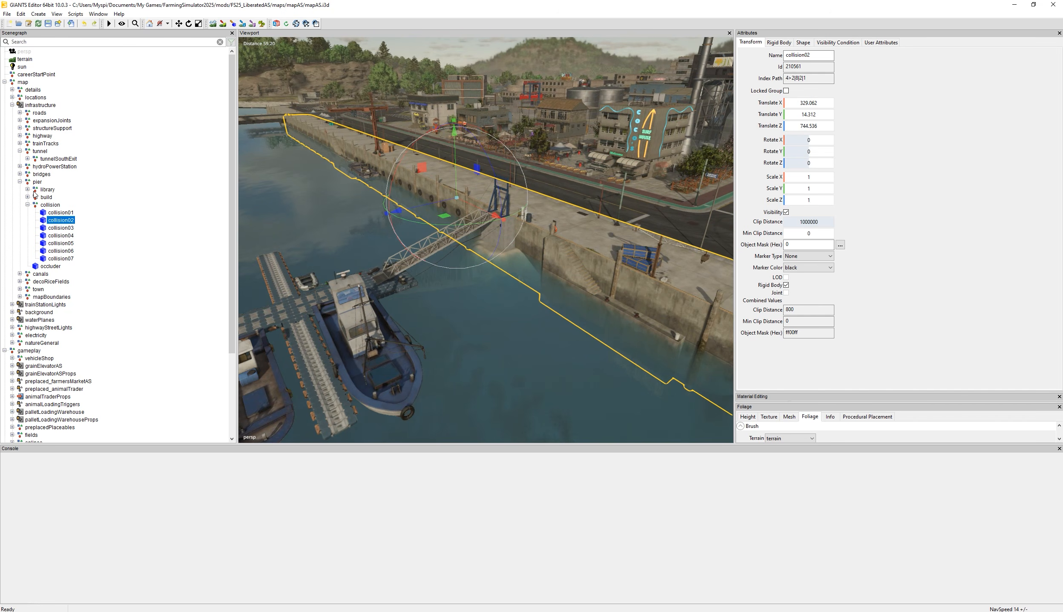
left_click(46, 107)
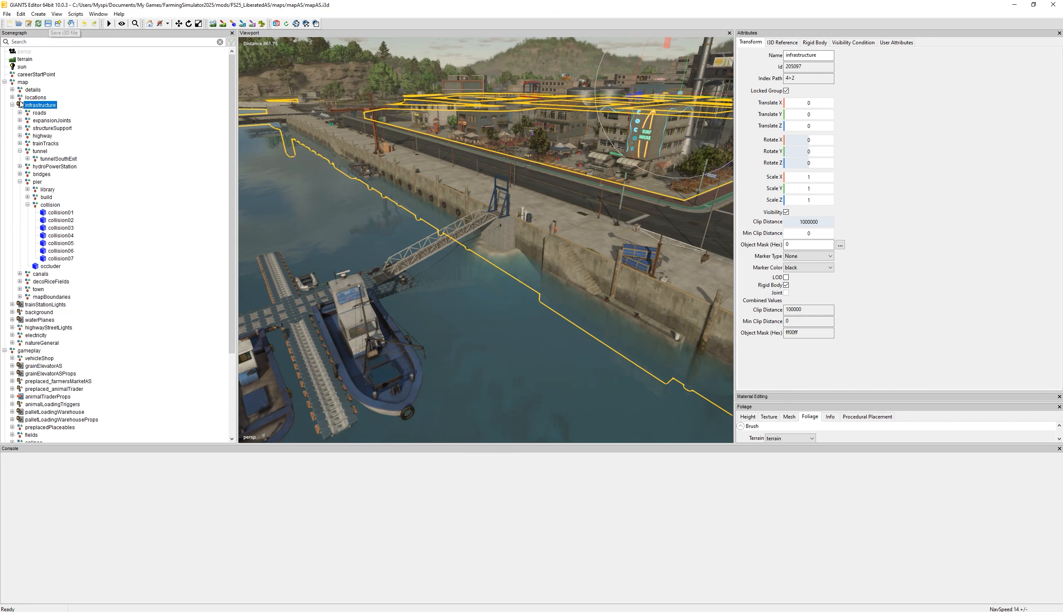
left_click(12, 105)
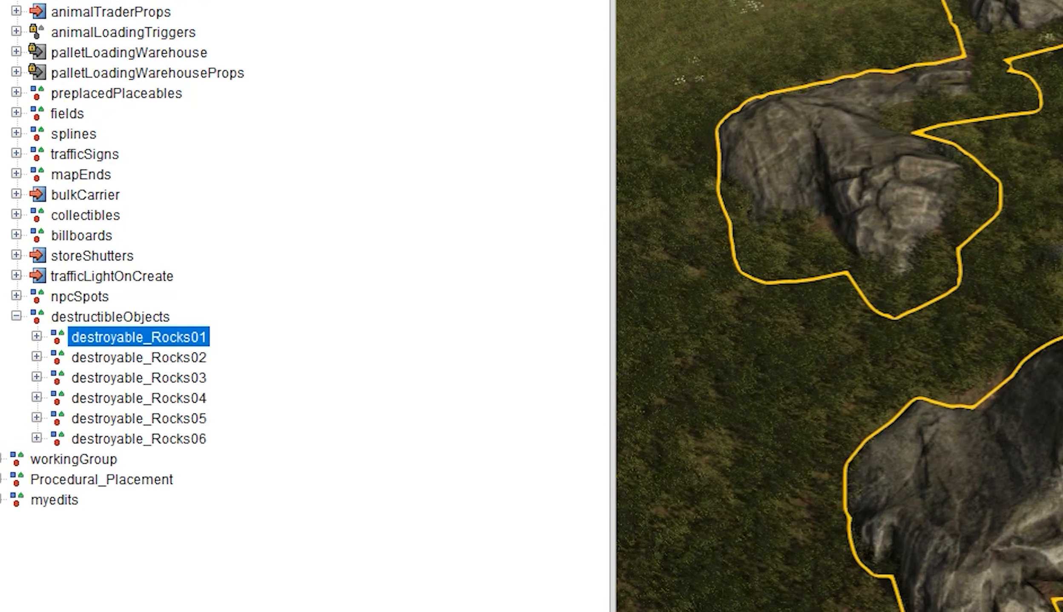
Inspect destroyable_Rocks01, locate all destructibleObjects rock clusters across the map, and return to a close view of one cluster.
left_click_drag(840, 307, 954, 255, "alt")
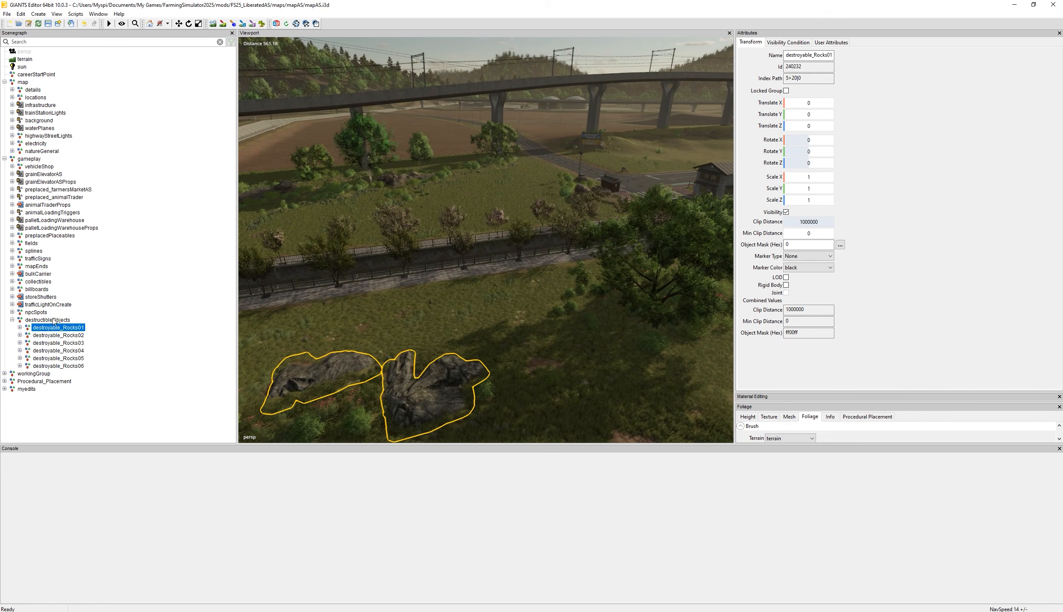
left_click(48, 319)
left_click_drag(375, 244, 603, 237, "alt")
key("f")
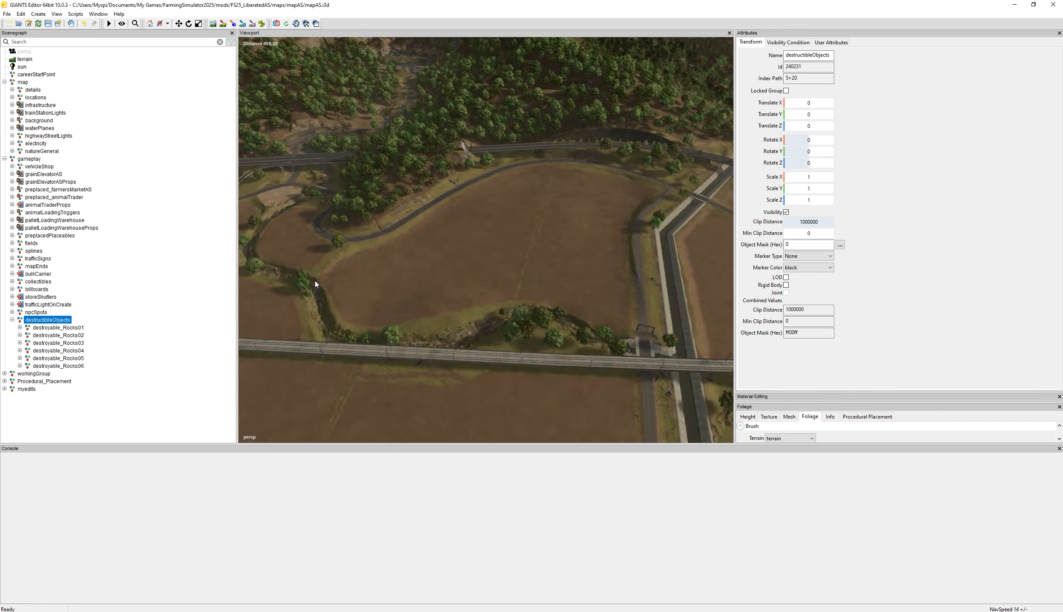
key("s")
right_click_drag(196, 277, 171, 290)
key("a")
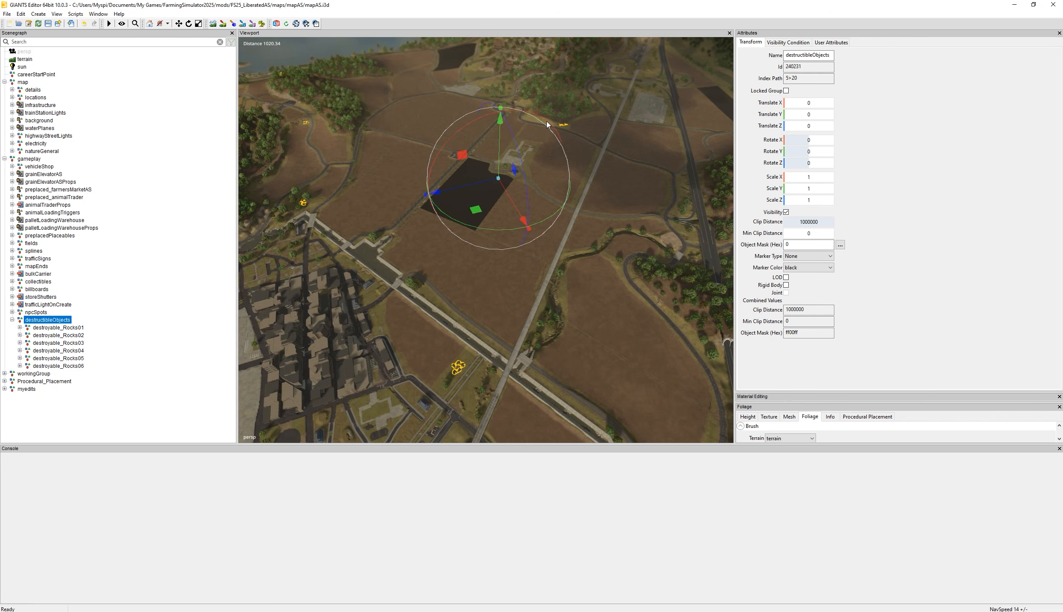
right_click_drag(415, 349, 426, 358)
key("w")
key("w")
key("w")
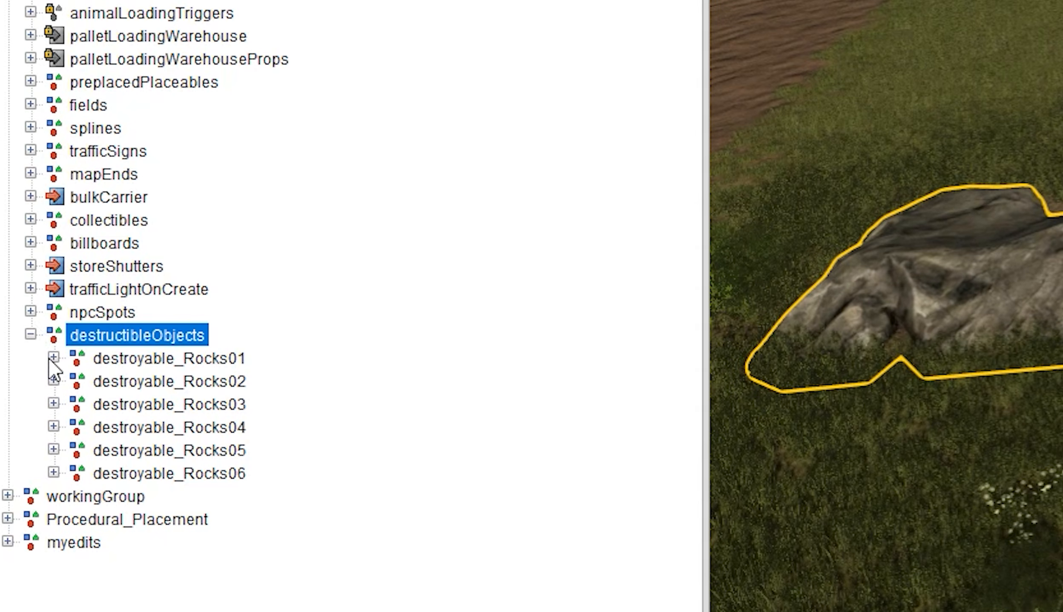
Expand destroyable_Rocks01 and compare the outline of the whole group with that of its first horizontalRock01 child.
left_click(44, 349)
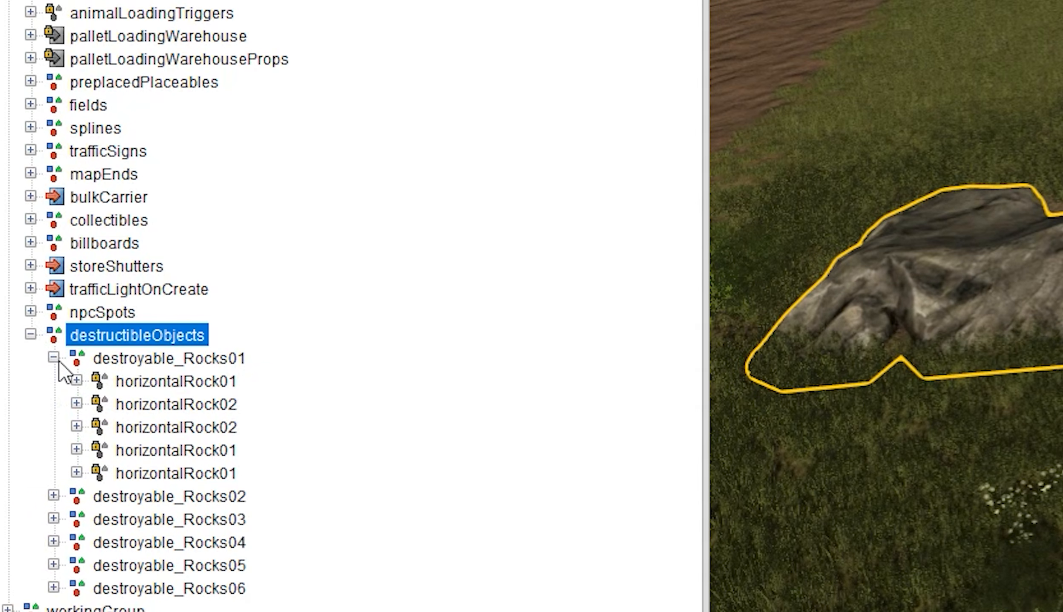
left_click(163, 360)
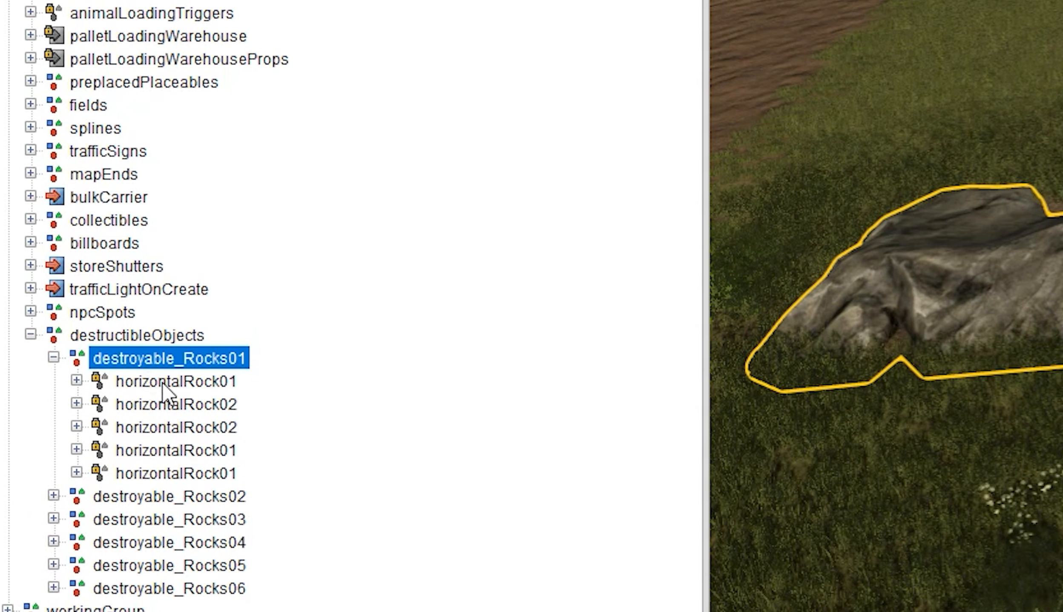
left_click(163, 383)
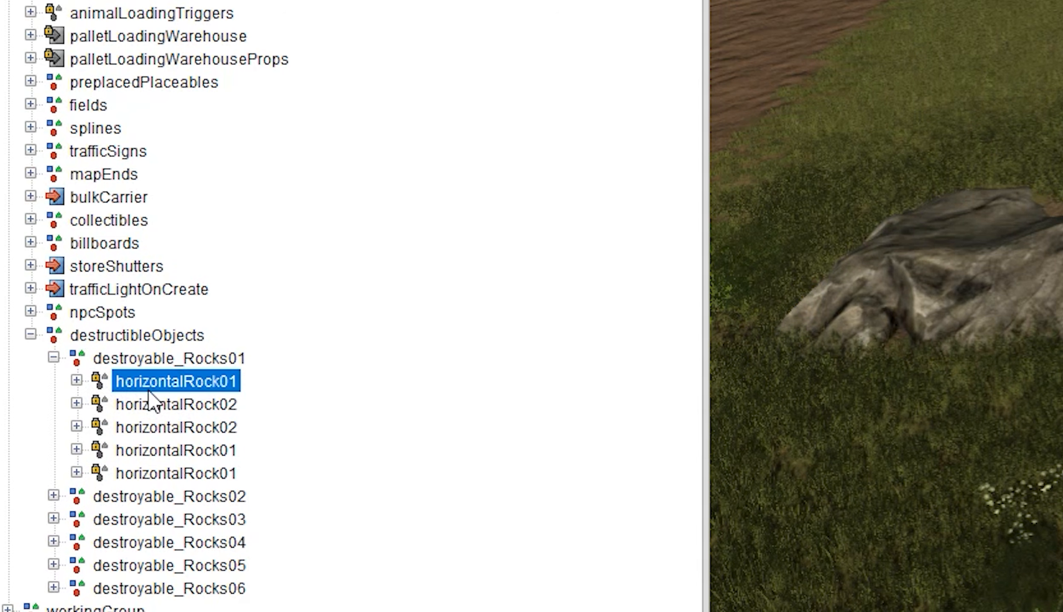
left_click(179, 359)
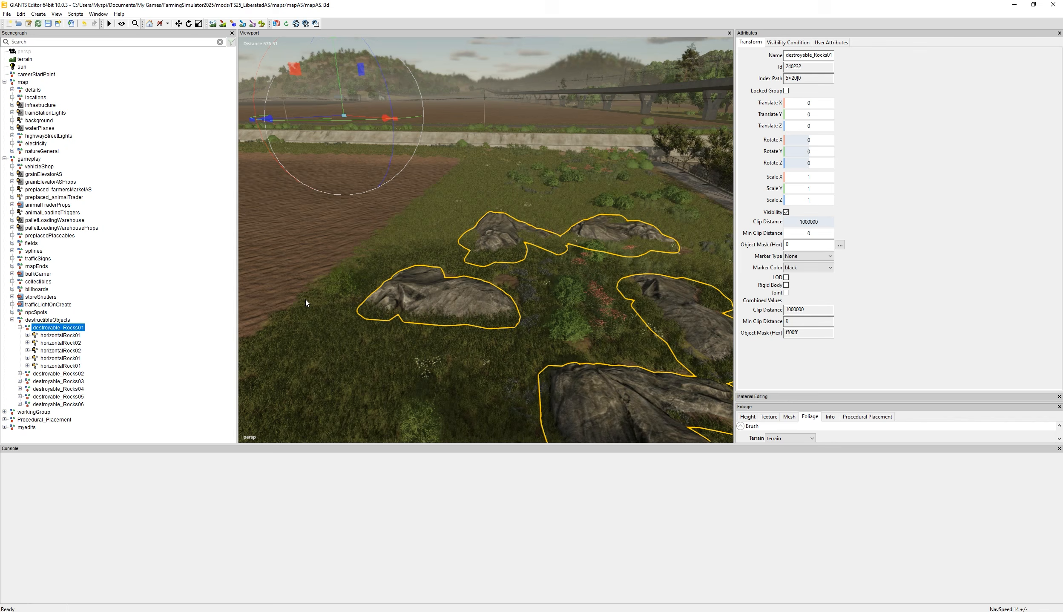
scroll(309, 303, "up", 2)
left_click_drag(309, 301, 342, 314, "alt")
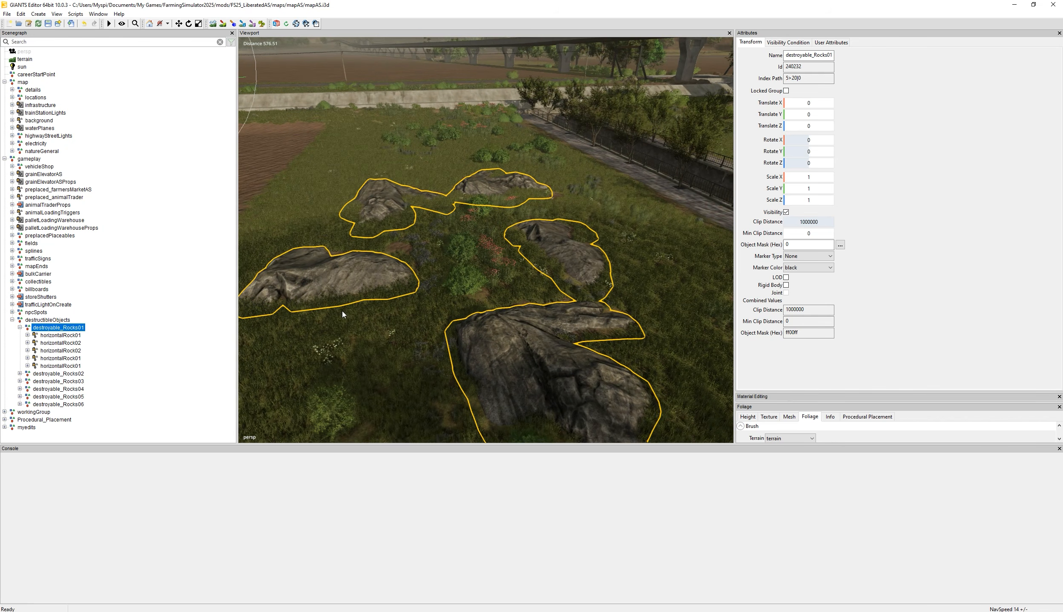
left_click(57, 335)
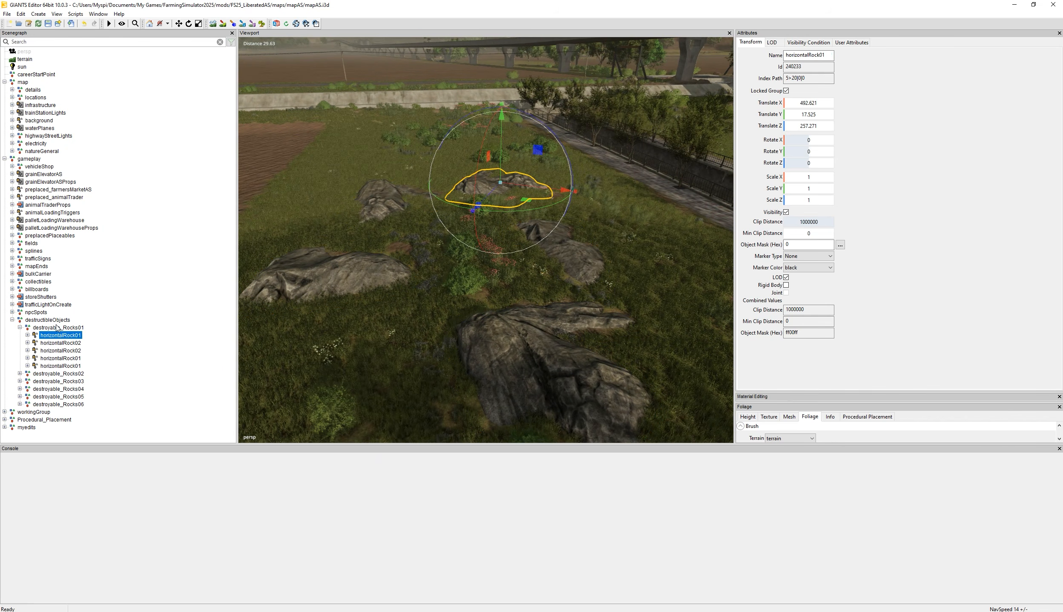
Set the dropAmount user attribute of destroyable_Rocks01 to 5000 and highlight its dropFillTypeName value.
left_click(54, 320)
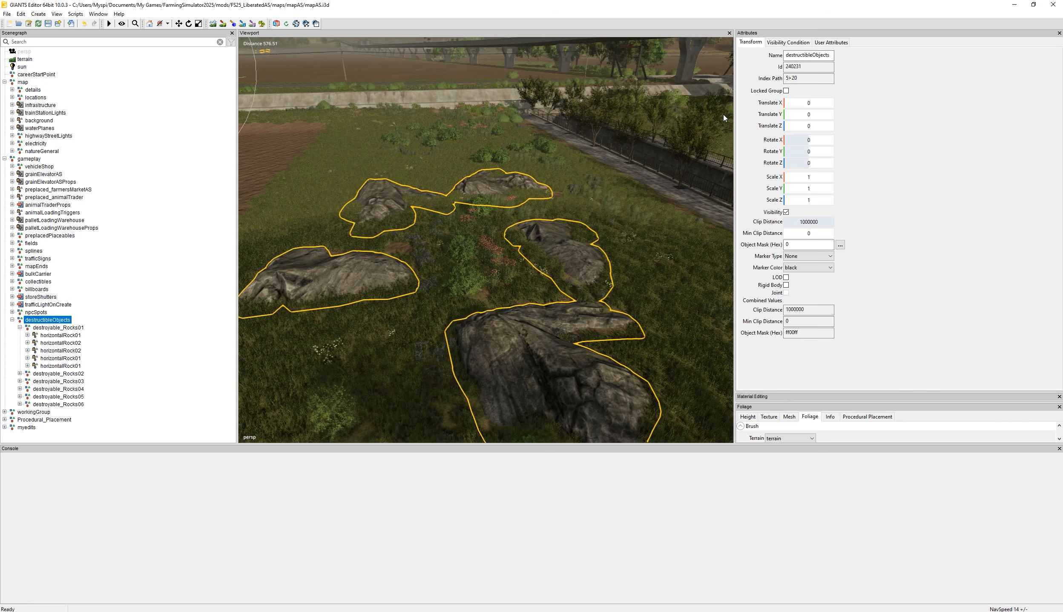
left_click(836, 42)
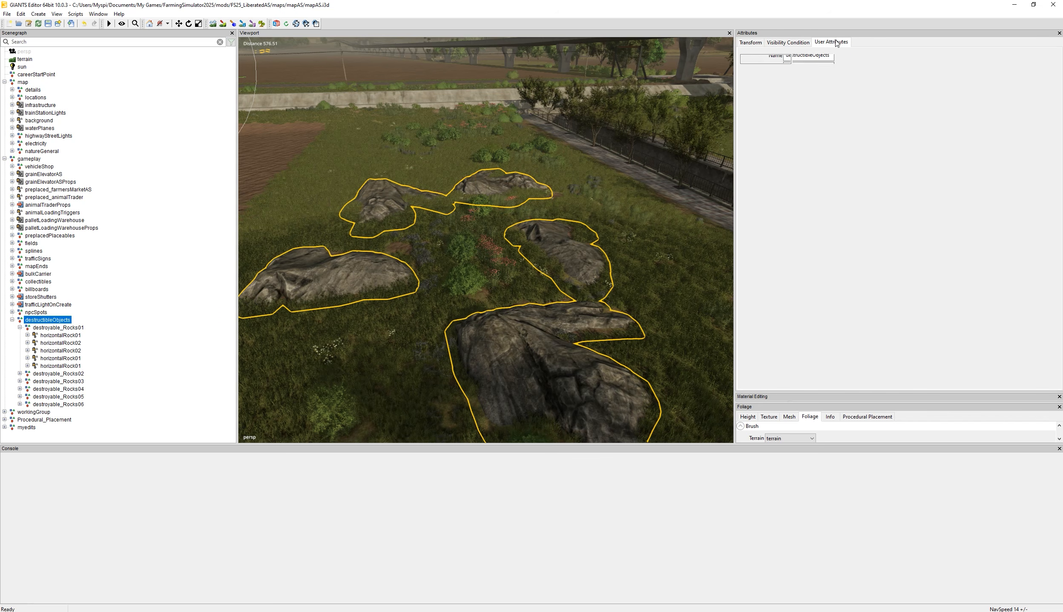
left_click(58, 328)
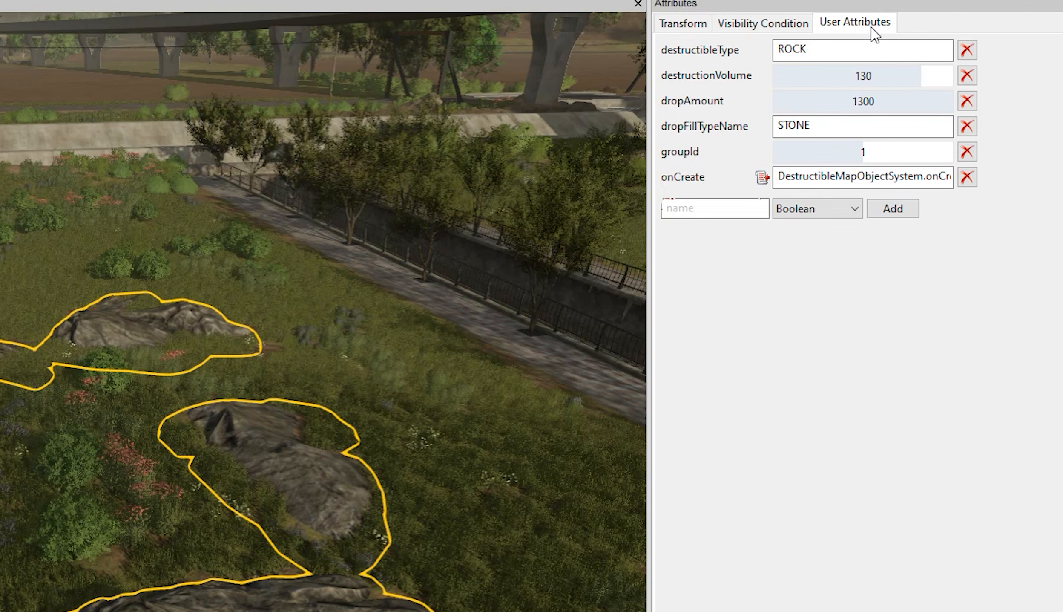
left_click(826, 43)
left_click(878, 101)
type("5000")
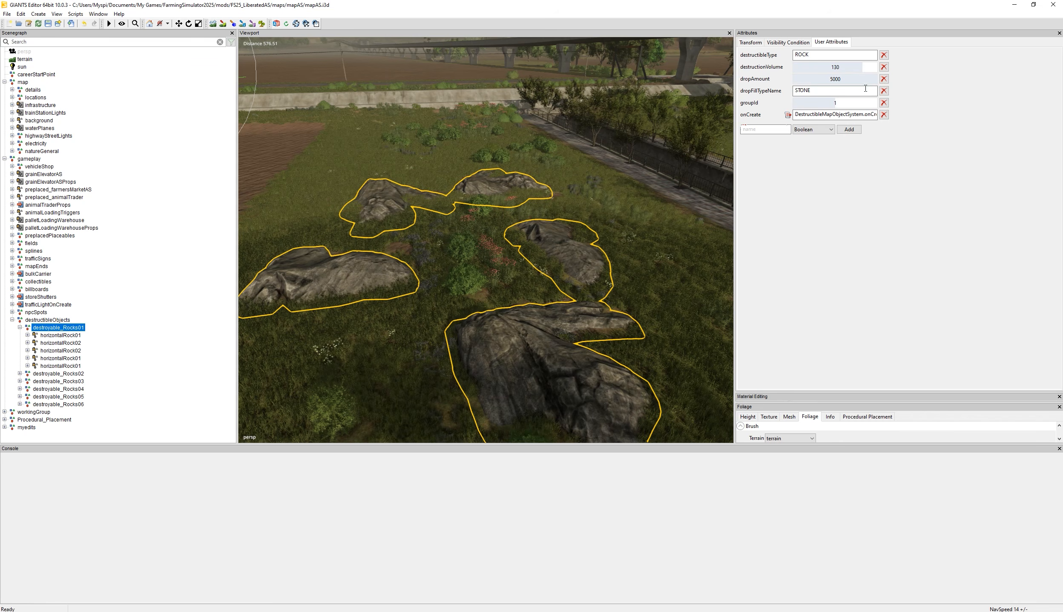
left_click(802, 124)
double_click(811, 89)
Compare the user attributes of destroyable_Rocks02 through destroyable_Rocks06, especially groupId, and reselect destroyable_Rocks01.
left_click(51, 374)
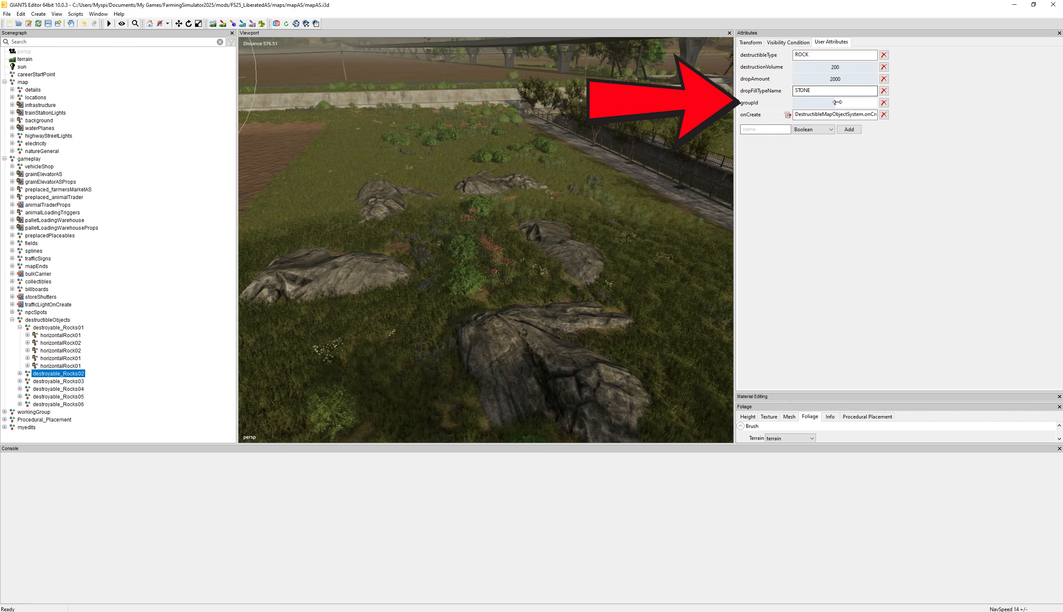
left_click(70, 405)
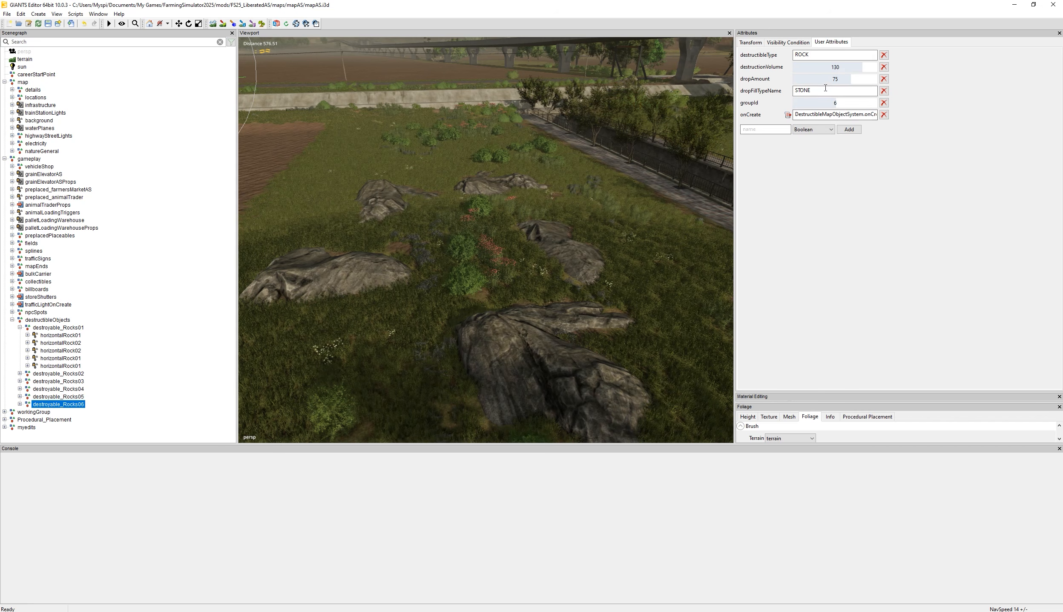
left_click(61, 396)
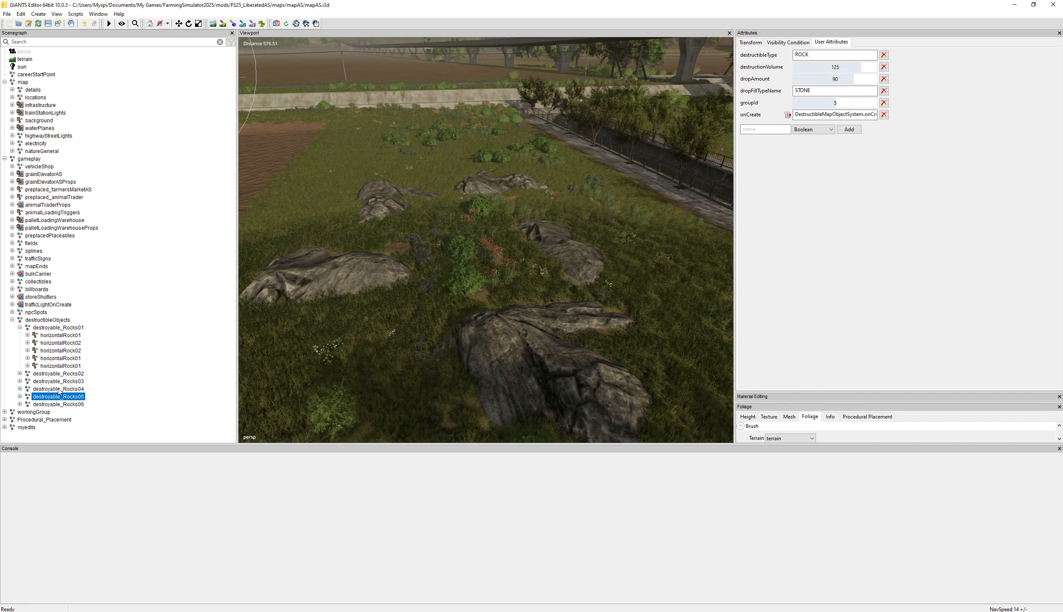
left_click(57, 388)
left_click(59, 381)
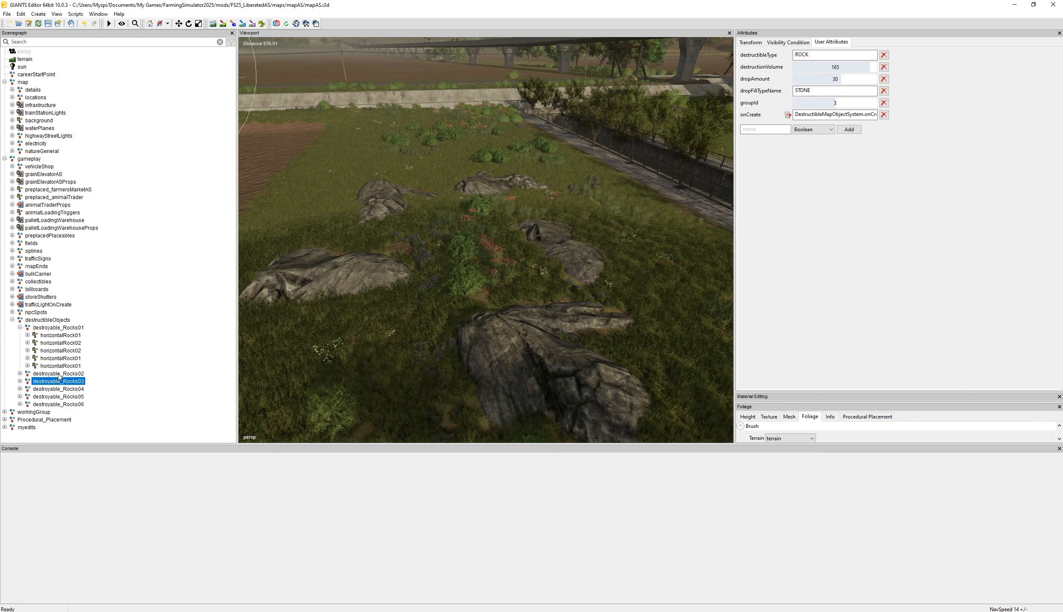
left_click(61, 374)
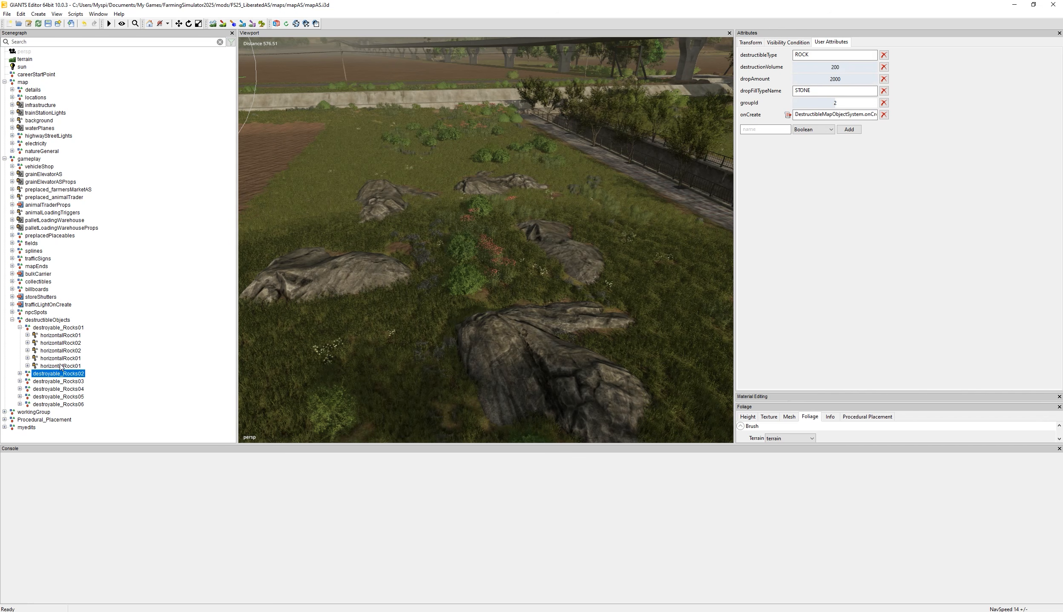
left_click(61, 366)
left_click(58, 327)
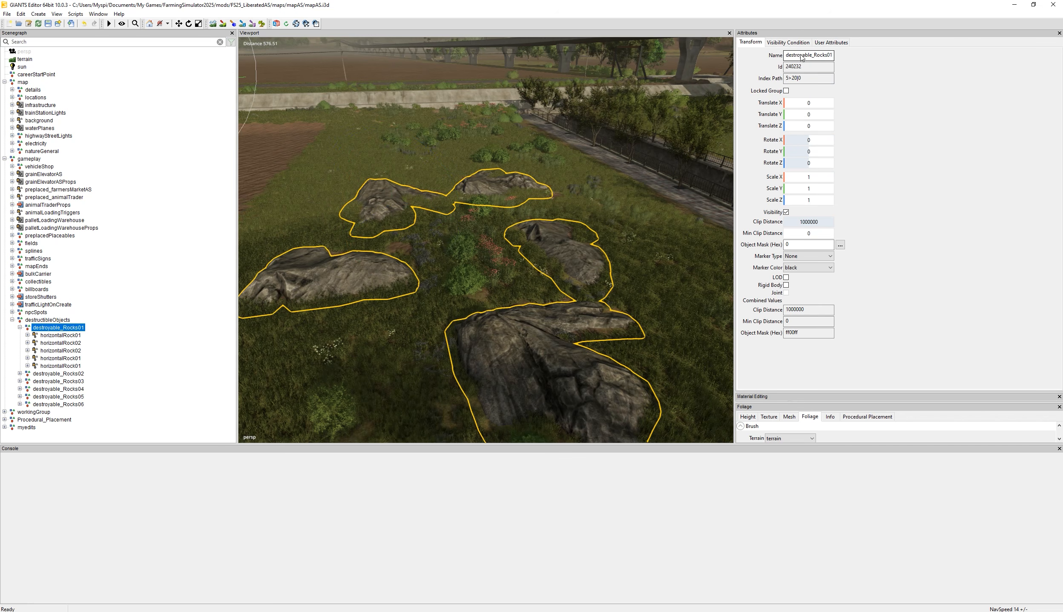
Display the user attributes of destroyable_Rocks01 and highlight its full onCreate value.
left_click(831, 42)
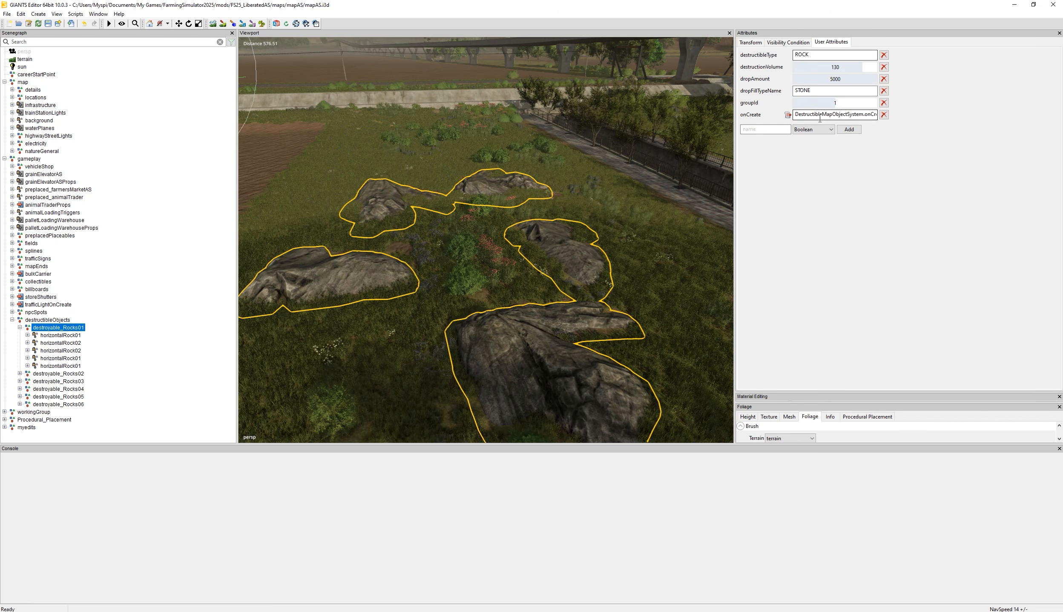
left_click(800, 114)
left_click_drag(795, 114, 886, 114)
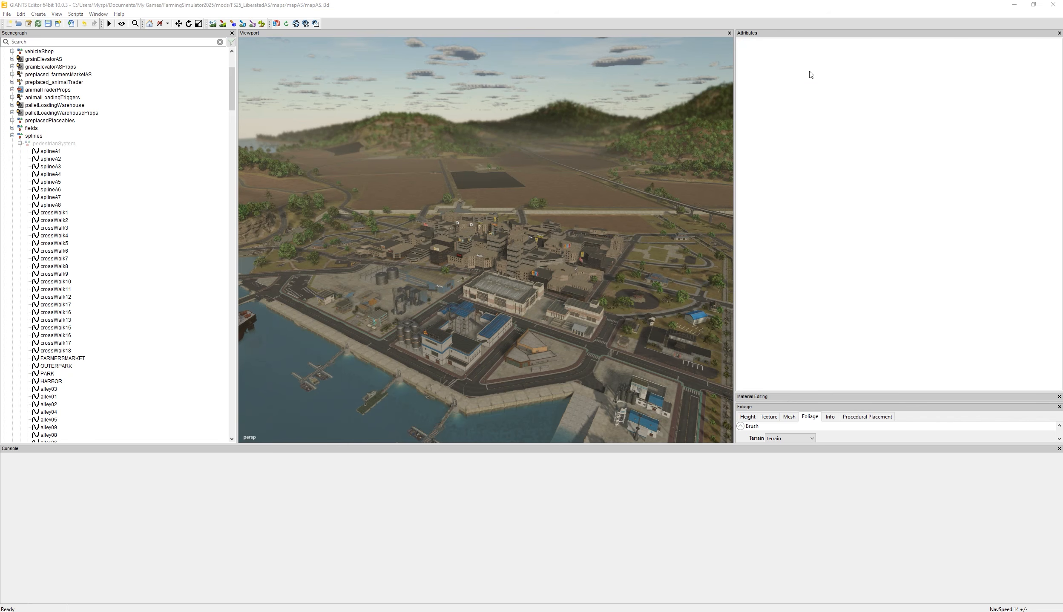
Locate splineA1 of the pedestrianSystem group on its street corner and inspect its user attributes.
left_click(36, 137)
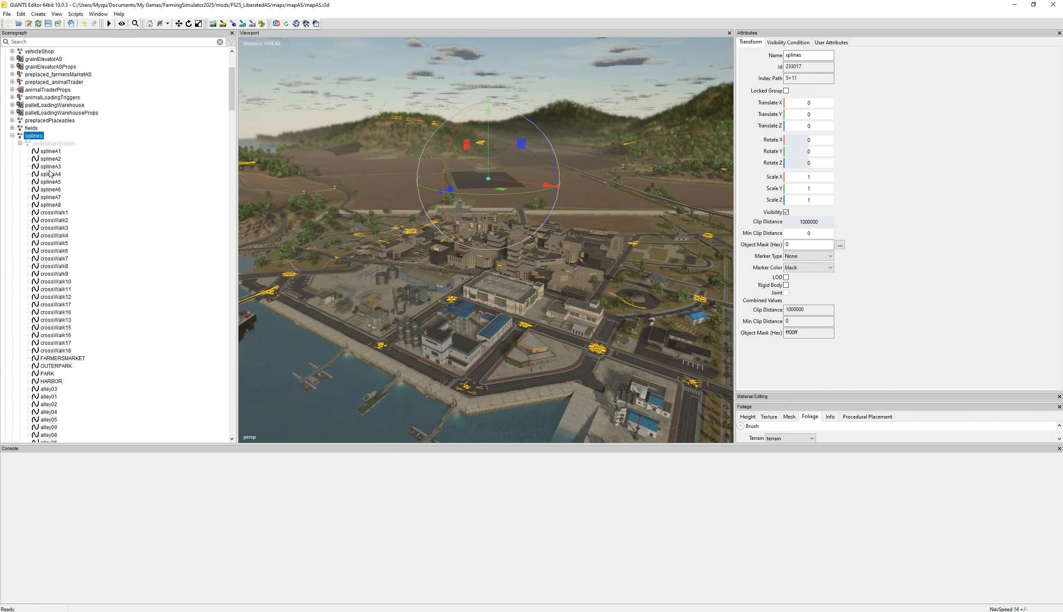
left_click(53, 146)
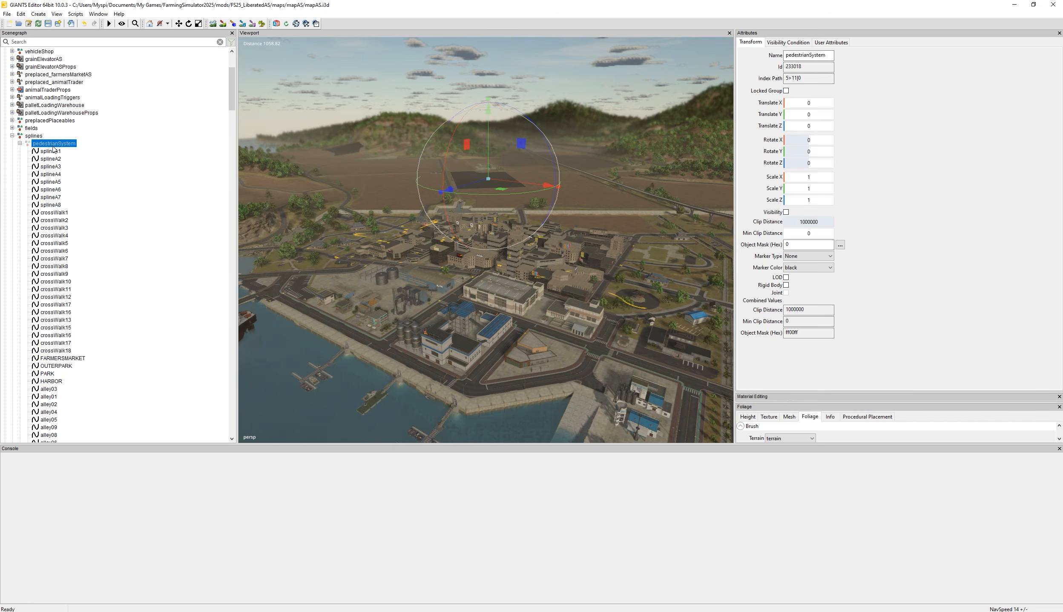
left_click(51, 152)
left_click_drag(512, 266, 443, 274, "alt")
scroll(481, 256, "up", 8)
scroll(496, 260, "up", 4)
scroll(497, 260, "up", 4)
left_click(854, 42)
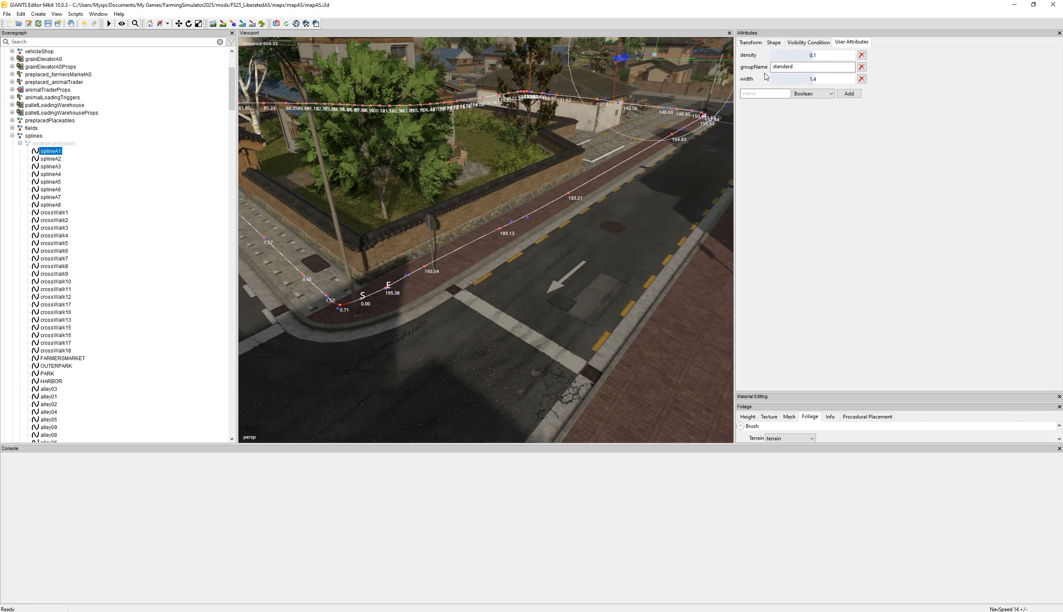
Inspect the onCreate and xmlFile user attributes of the pedestrianSystem group, highlighting the end of the xmlFile path.
left_click(57, 144)
left_click(829, 44)
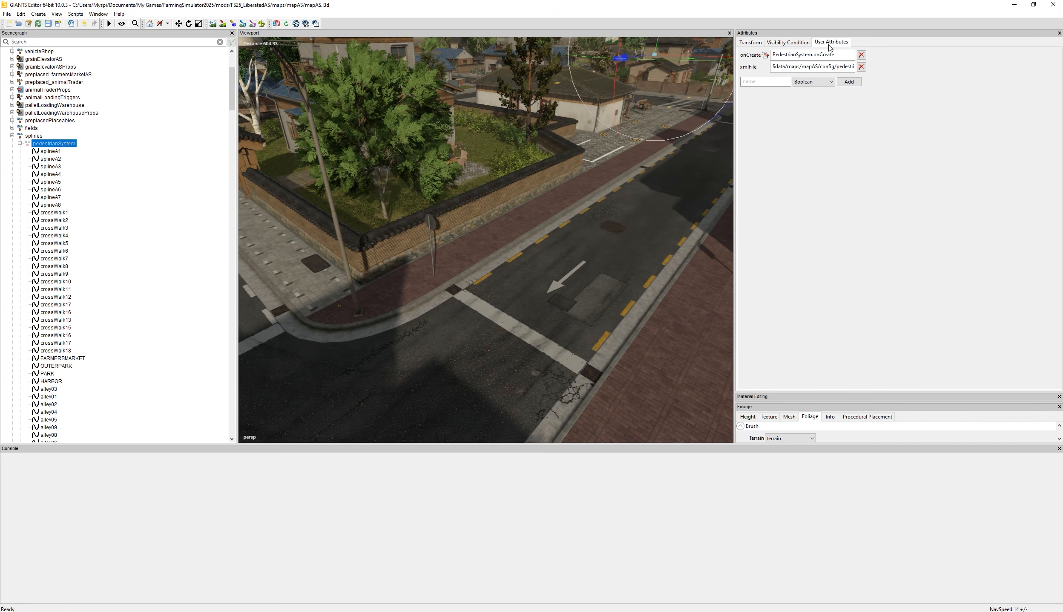
left_click_drag(773, 56, 875, 67)
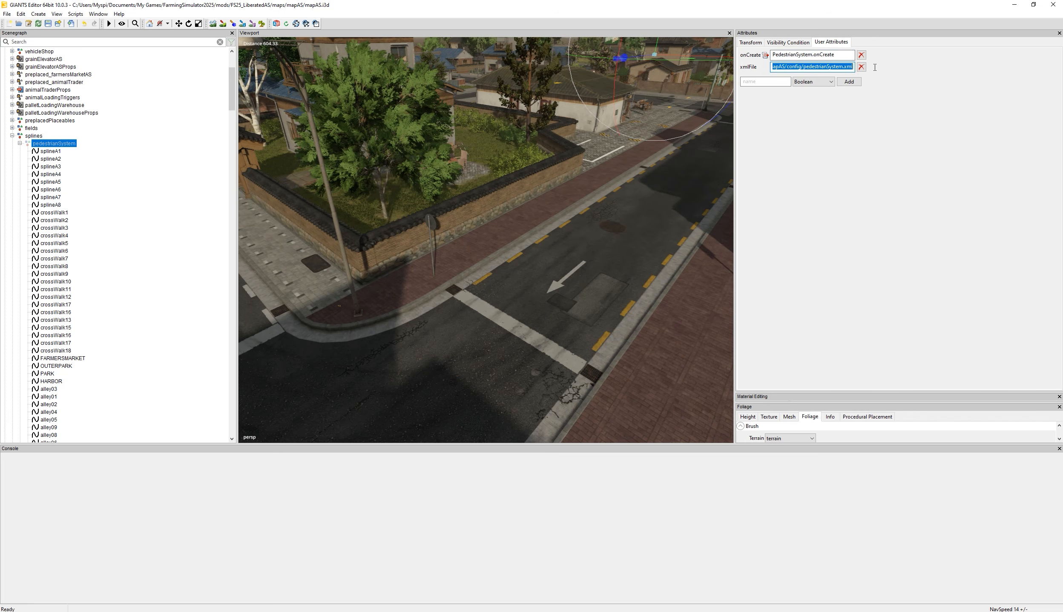
left_click(808, 67)
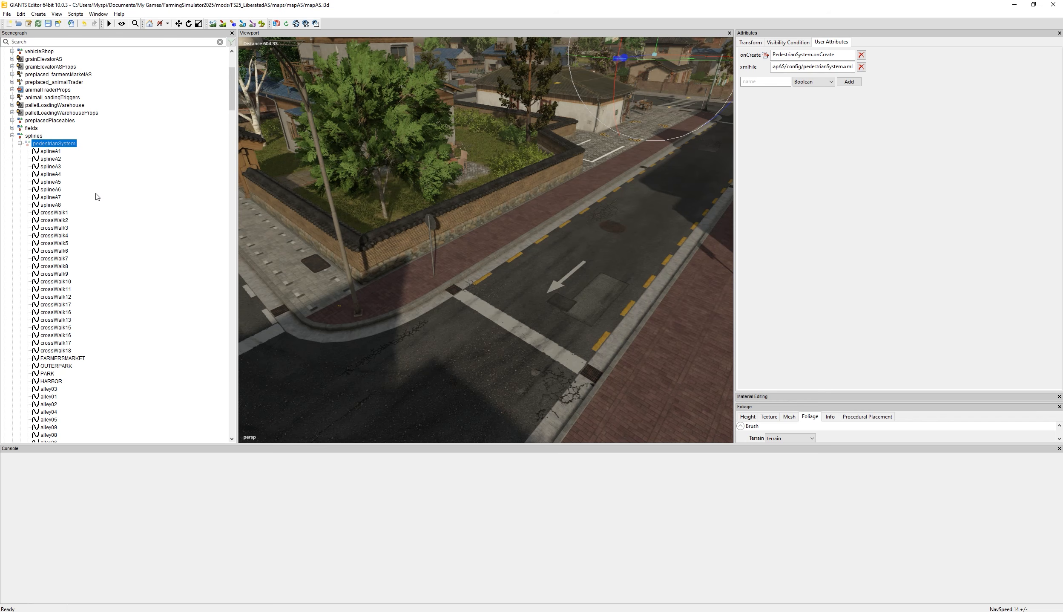
left_click(849, 68)
left_click_drag(852, 67, 803, 67)
Reselect splineA1 and follow its control points along the sidewalk around the block.
left_click(50, 151)
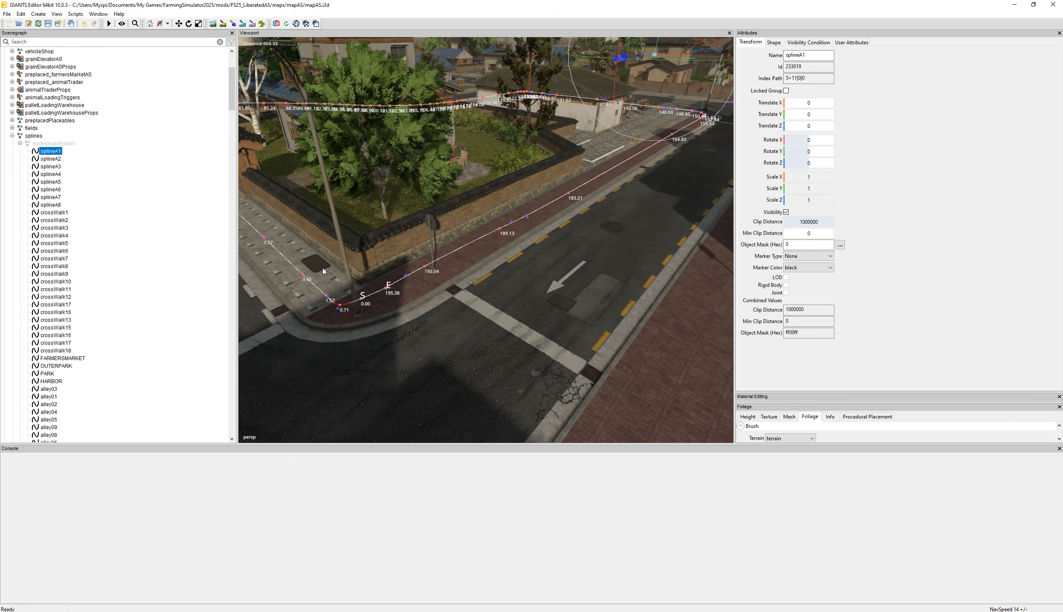
left_click(426, 270)
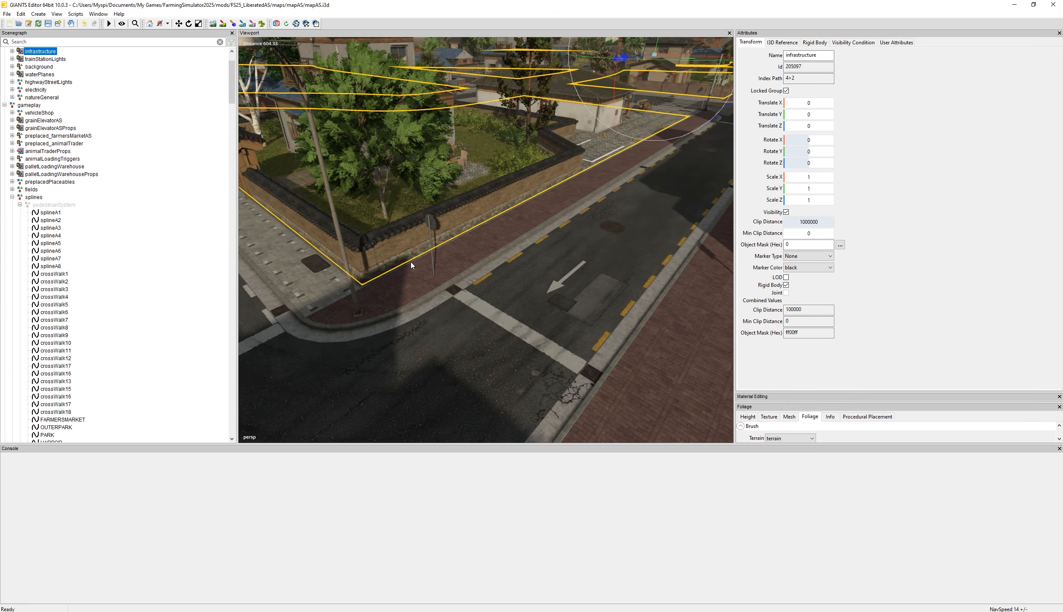
left_click(51, 213)
scroll(437, 264, "up", 10)
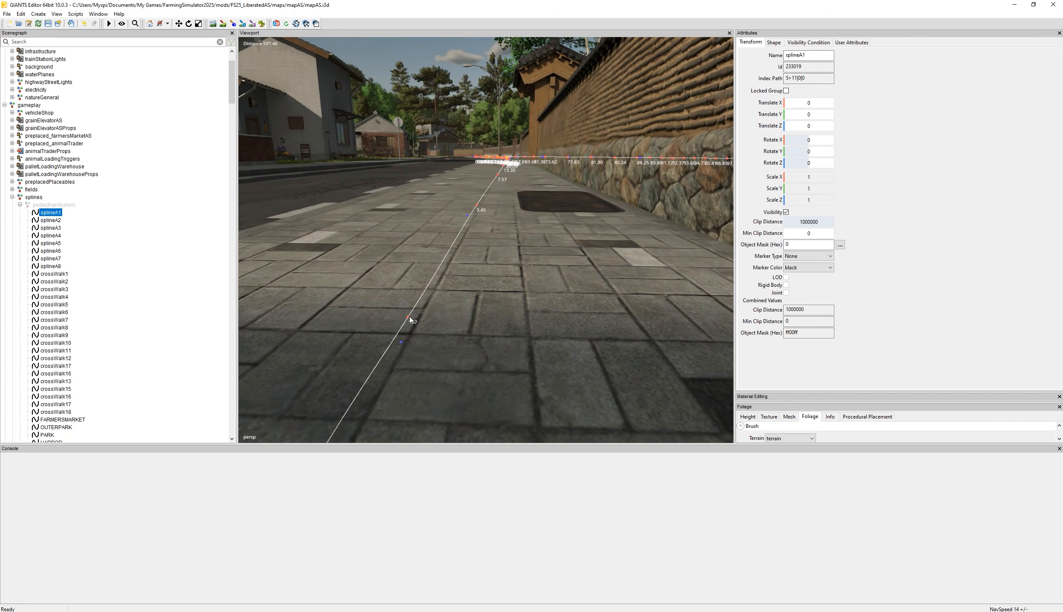
left_click(408, 320)
key("ctrl+z")
left_click_drag(430, 300, 533, 305, "alt")
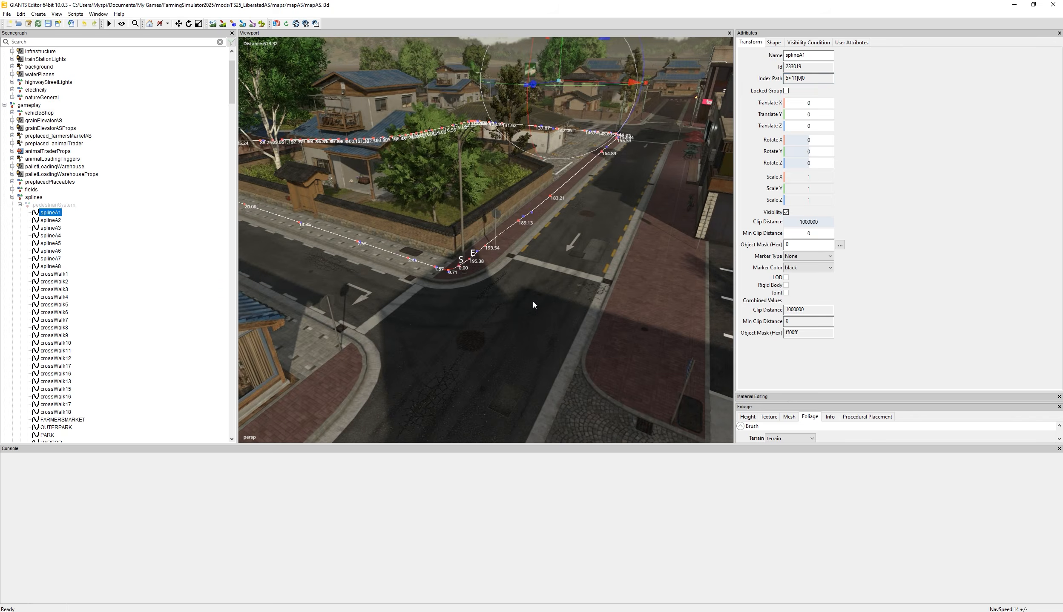
scroll(534, 305, "up", 4)
scroll(500, 270, "up", 5)
left_click_drag(485, 276, 507, 266, "alt")
left_click_drag(506, 262, 412, 286, "alt")
scroll(481, 288, "down", 4)
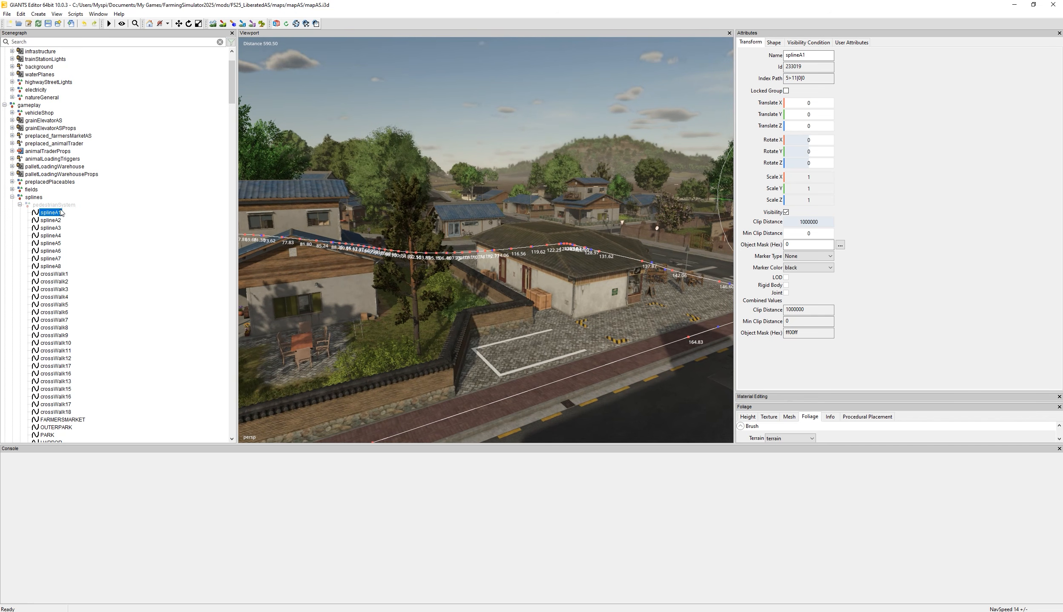
Collapse pedestrianSystem, frame the highway splines hw191 and hw233 under trafficSplines, and open the user attributes.
left_click(20, 205)
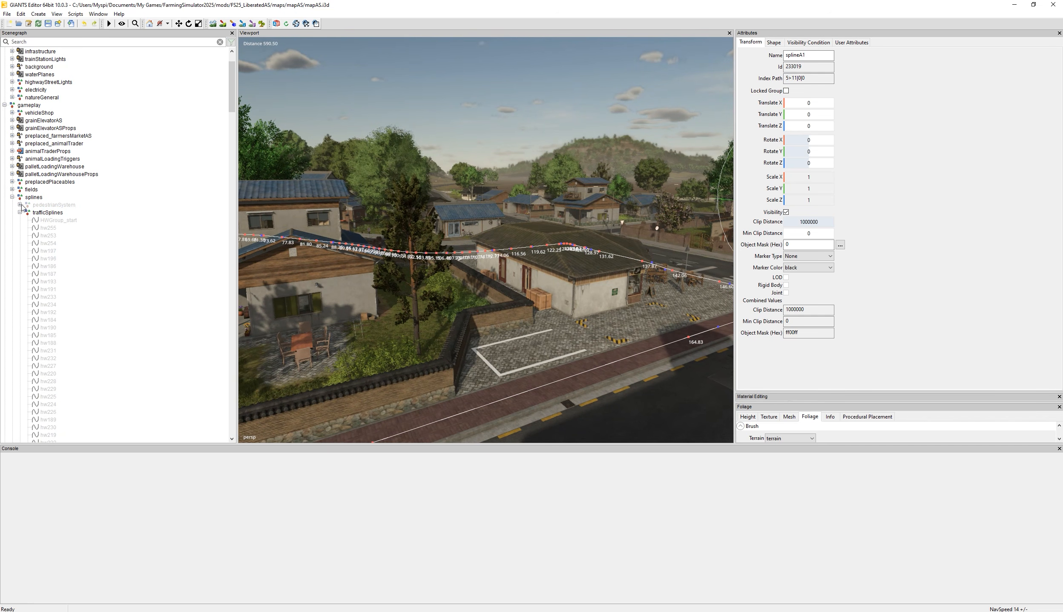
left_click(60, 220)
left_click(48, 228)
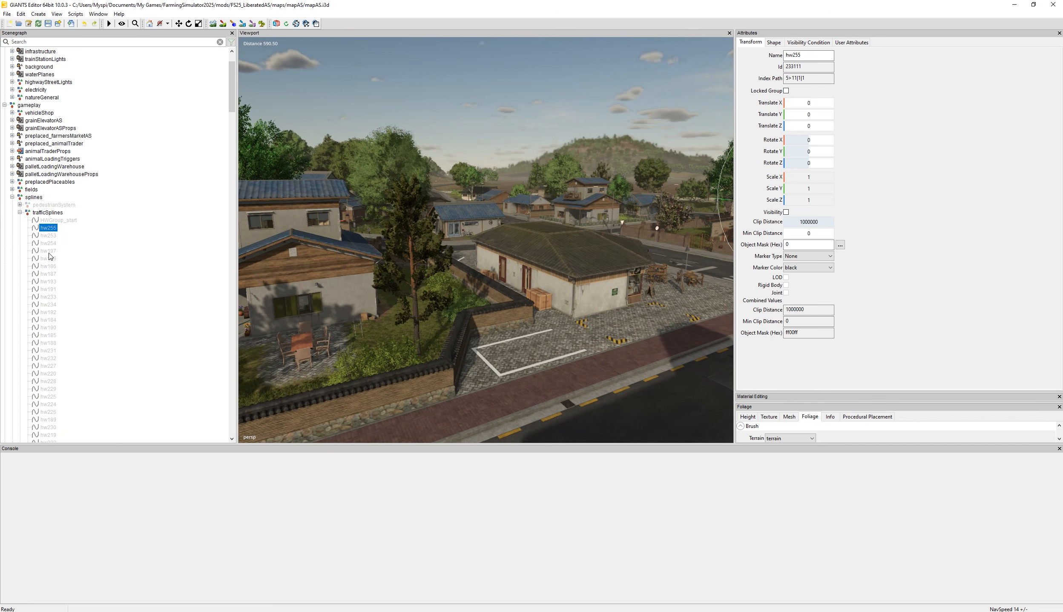
left_click(53, 289)
key("f")
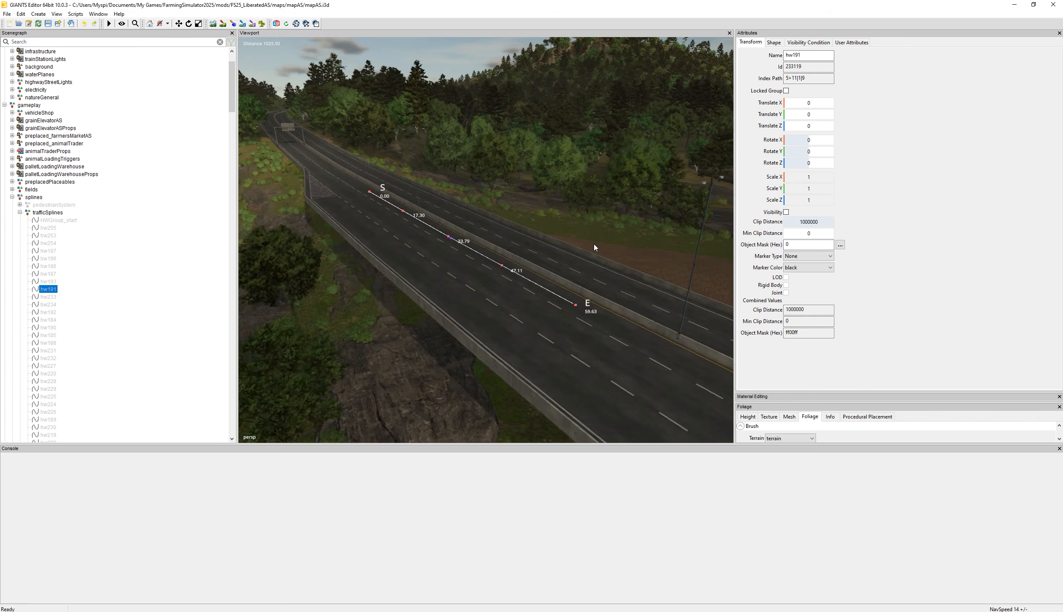
left_click(52, 297)
key("f")
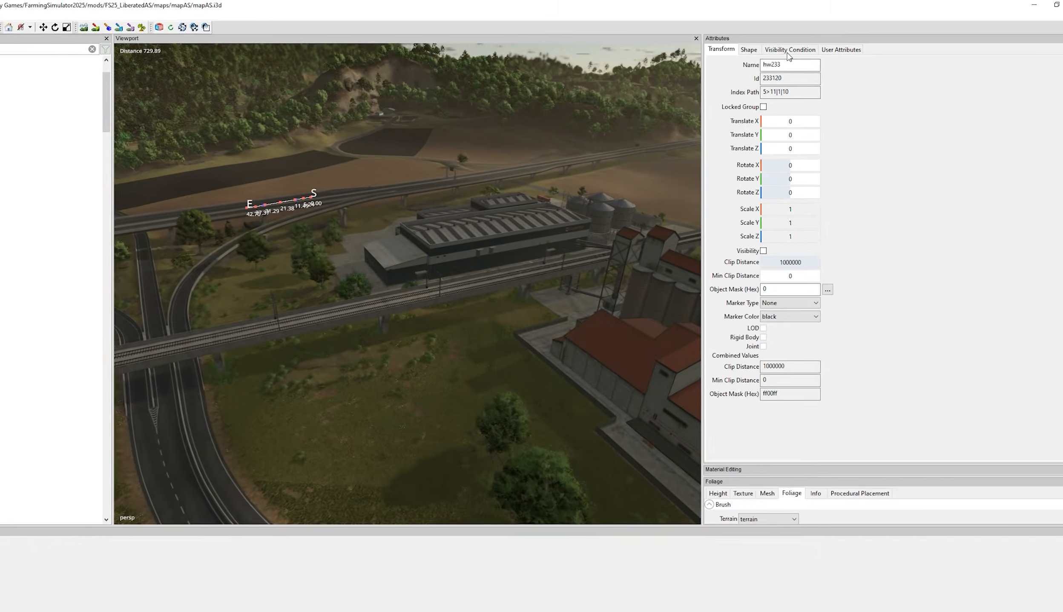
left_click(852, 42)
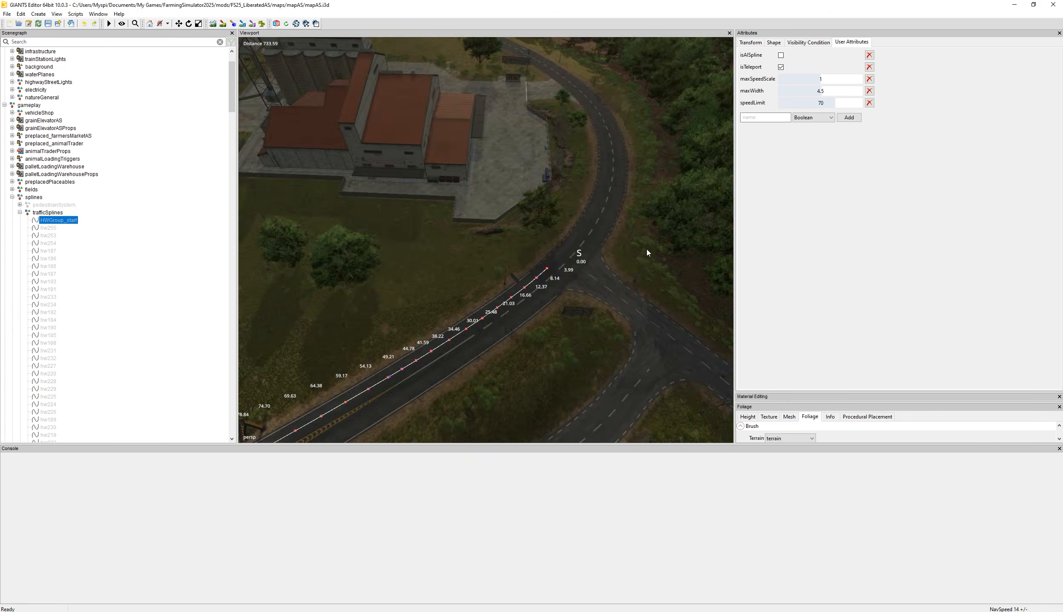
View the full course of HWGroup_start and browse the remaining trafficSplines children beyond the highway group.
scroll(142, 292, "down", 4)
right_click(156, 243)
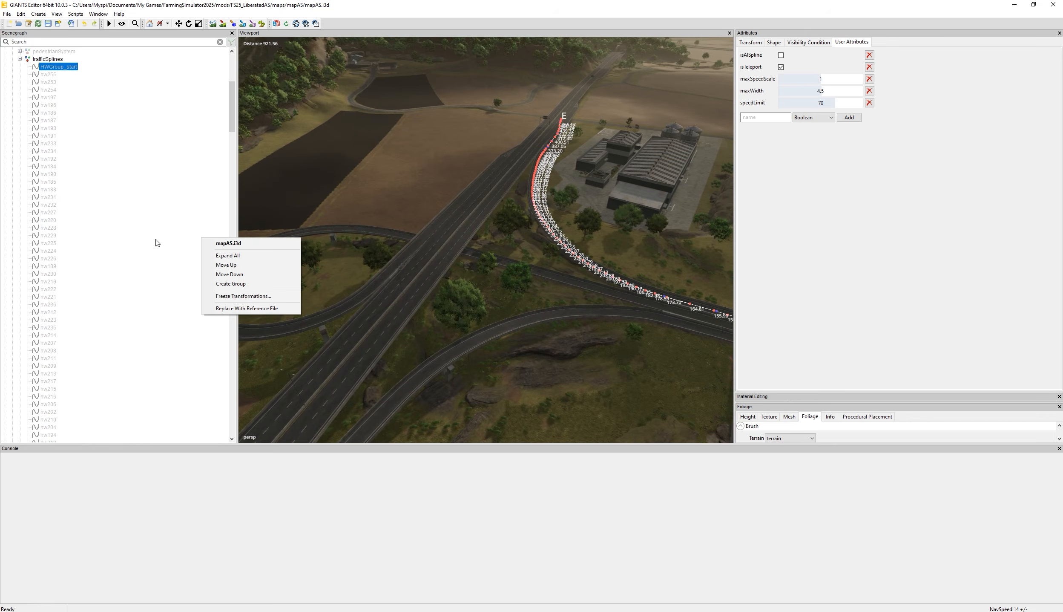
scroll(135, 245, "down", 20)
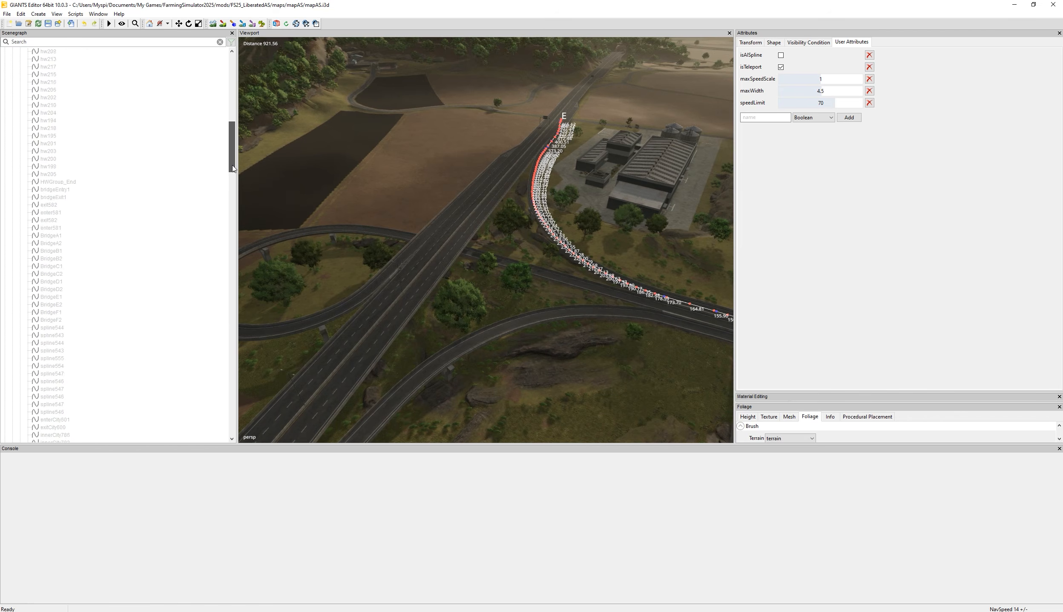
left_click(60, 181)
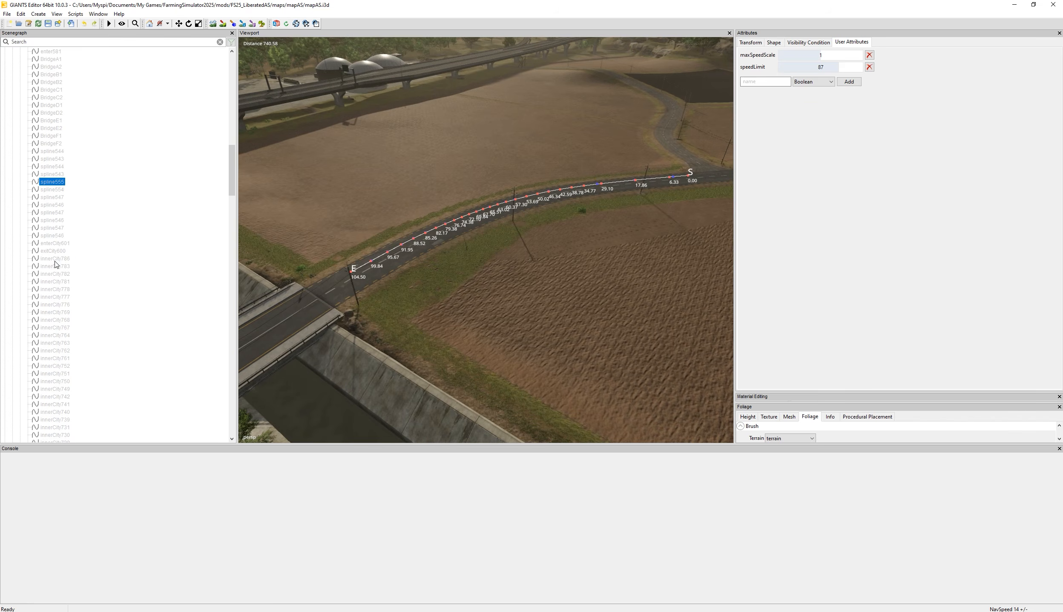
Frame the first InnerCity traffic spline and examine its route along the harbour road from start to end.
left_click(55, 258)
key("f")
scroll(430, 239, "up", 6)
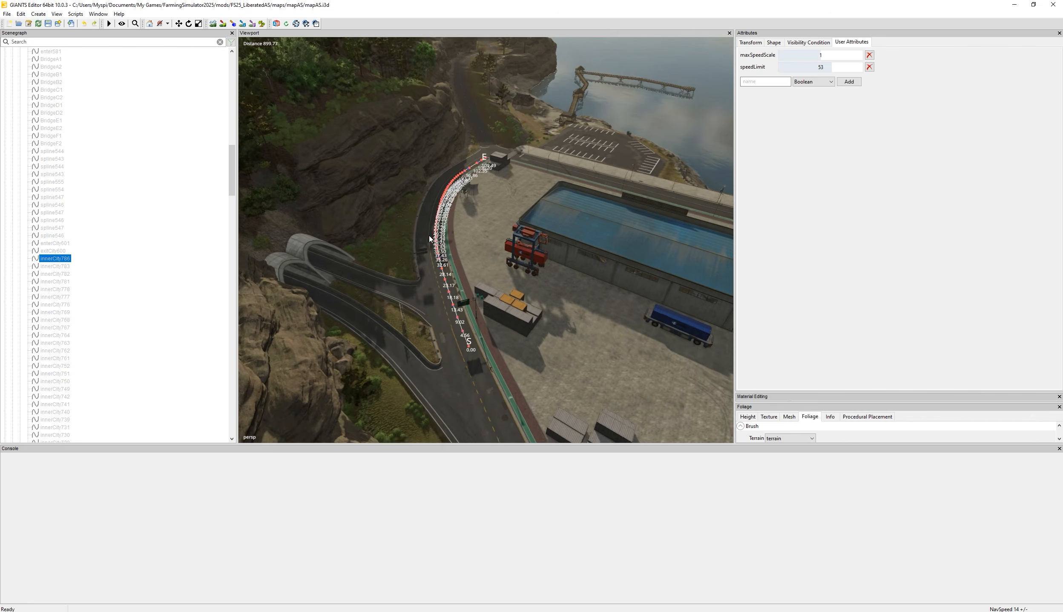
left_click_drag(441, 241, 678, 202, "alt")
scroll(522, 199, "up", 10)
scroll(677, 202, "down", 3)
left_click_drag(384, 220, 509, 193, "alt")
scroll(375, 208, "up", 3)
scroll(517, 261, "down", 5)
scroll(541, 206, "up", 4)
scroll(518, 198, "up", 5)
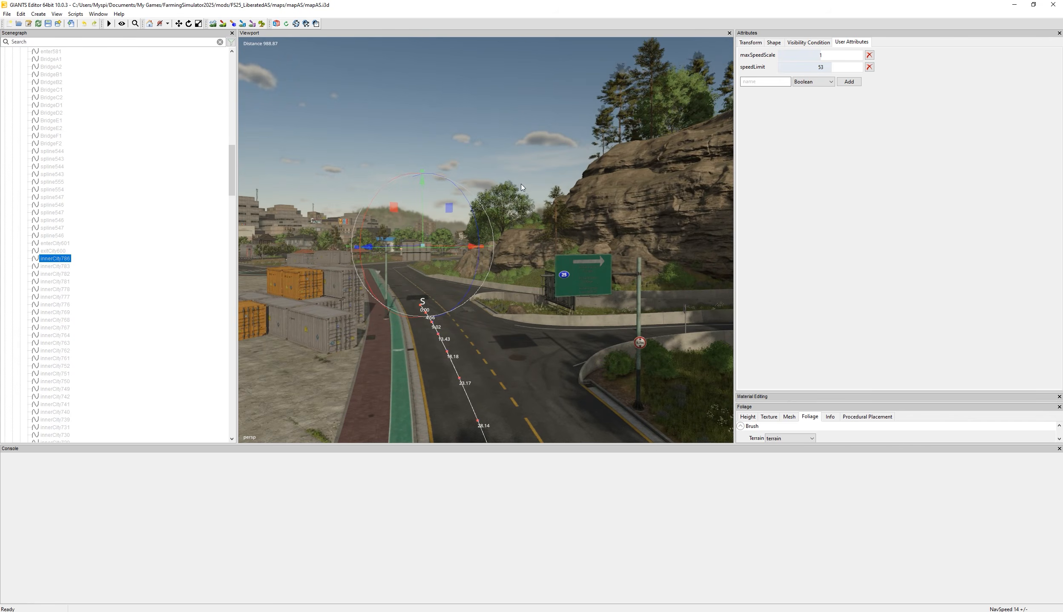
Select the parent trafficSplines group and examine its onCreate and xmlFile user attributes, highlighting the xmlFile path.
key("Down")
key("Down")
key("Down")
key("Down")
key("Down")
key("Down")
key("Down")
key("Down")
key("Down")
key("Down")
key("Down")
key("Down")
key("Down")
key("Down")
key("Down")
key("Down")
key("Down")
key("Left")
left_click(831, 42)
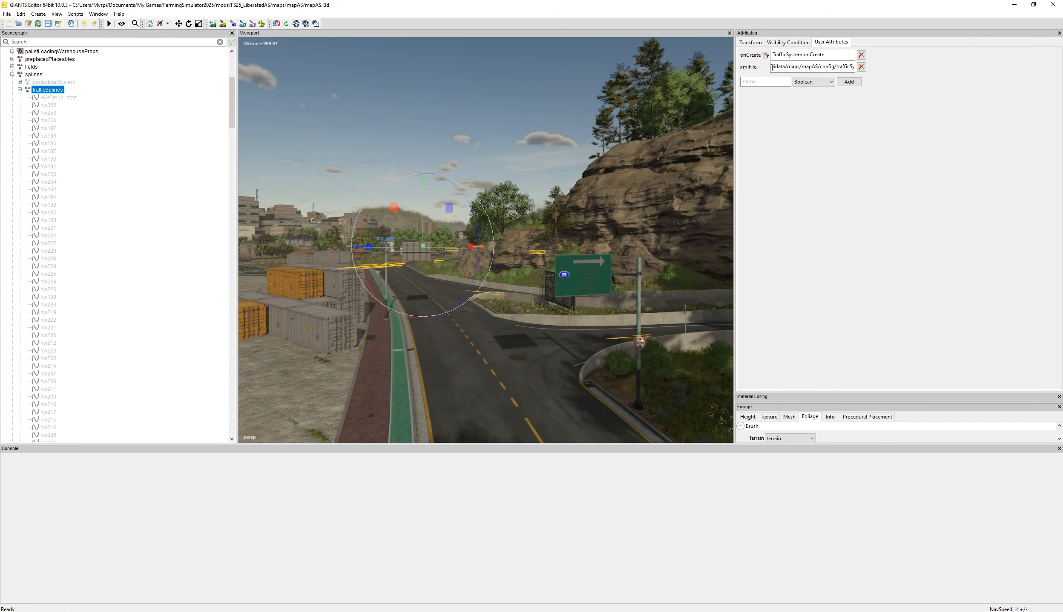
left_click_drag(772, 68, 854, 67)
Browse the trafficSplines contents, collapse the group, expand the ai spline group, and frame its spline407 on the field track.
left_click_drag(229, 101, 231, 100)
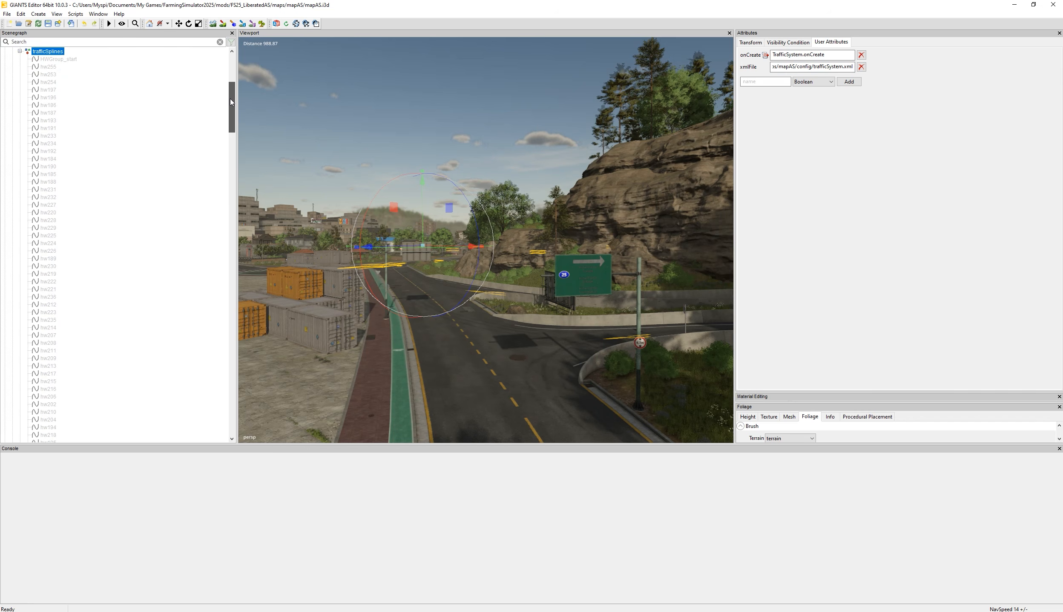
left_click_drag(229, 100, 218, 394)
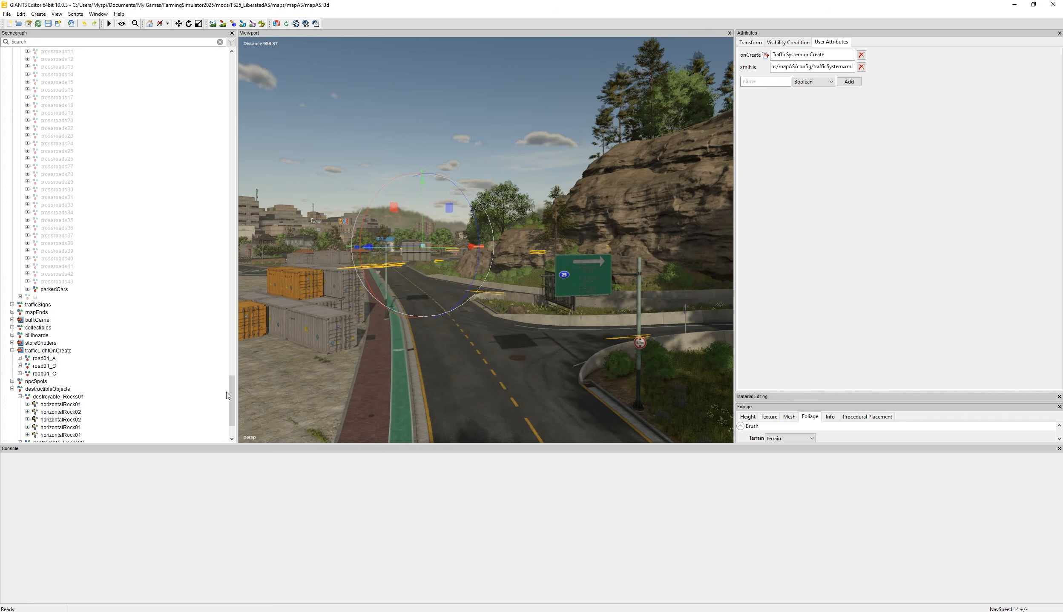
left_click_drag(232, 398, 232, 79)
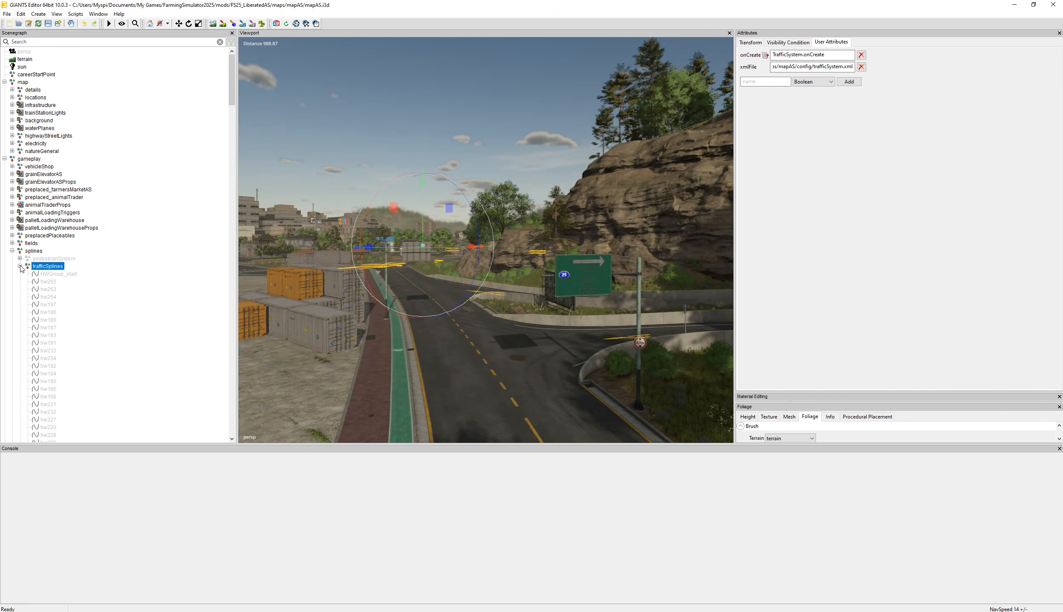
left_click(21, 267)
left_click(20, 274)
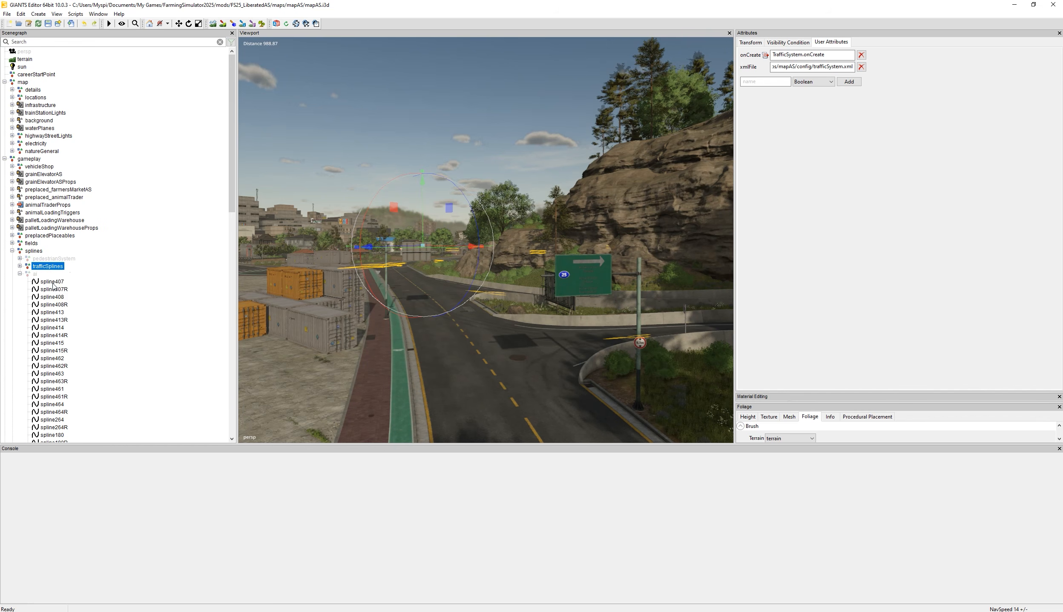
left_click(52, 282)
right_click_drag(423, 208, 371, 232)
key("w")
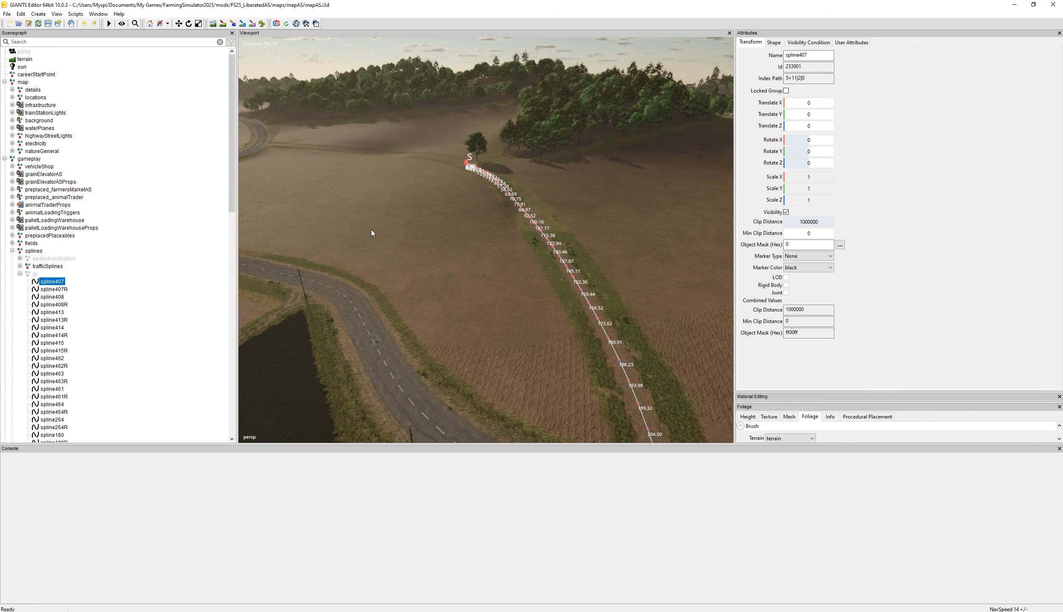
Inspect the user attributes of the ai spline group and highlight part of its onCreate value.
left_click(35, 275)
left_click(844, 43)
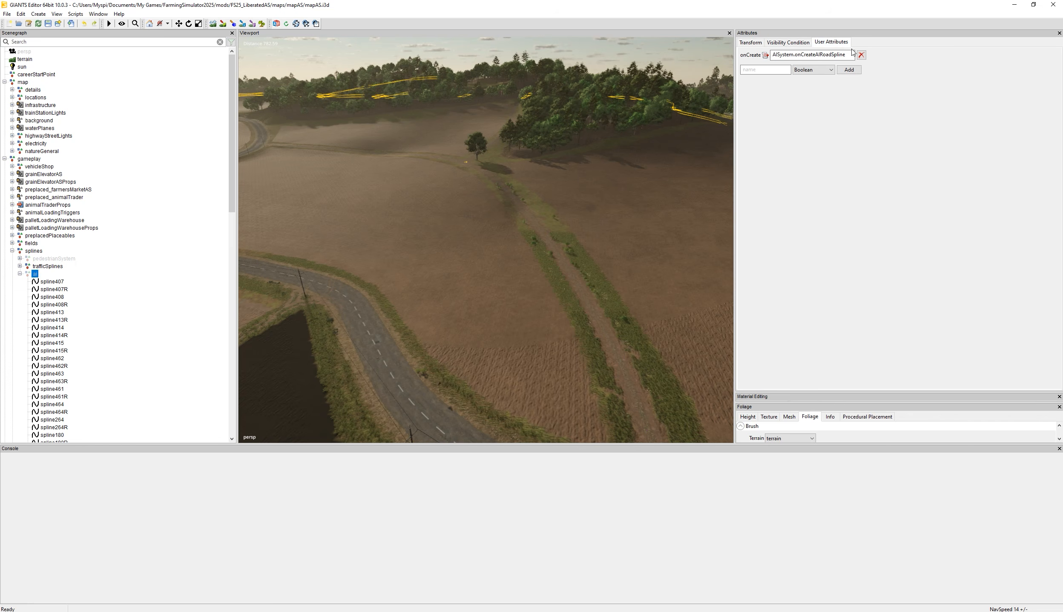
left_click(848, 55)
left_click_drag(830, 55, 812, 56)
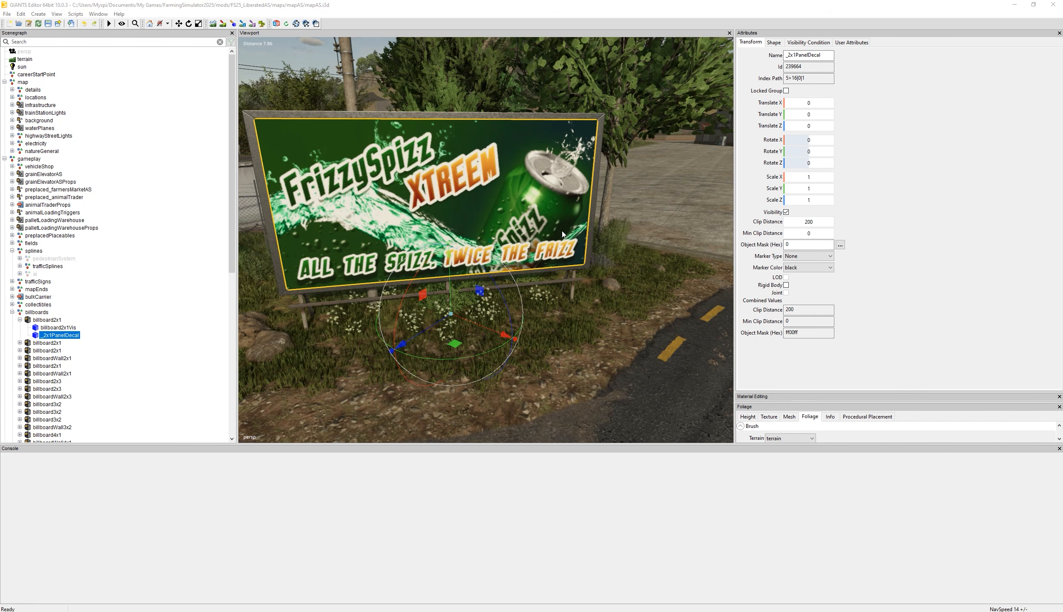
Enlarge the Material Editing area and examine the albedo map of the billboard's _2x1PanelDecal.
left_click(799, 391)
left_click_drag(800, 392, 795, 207)
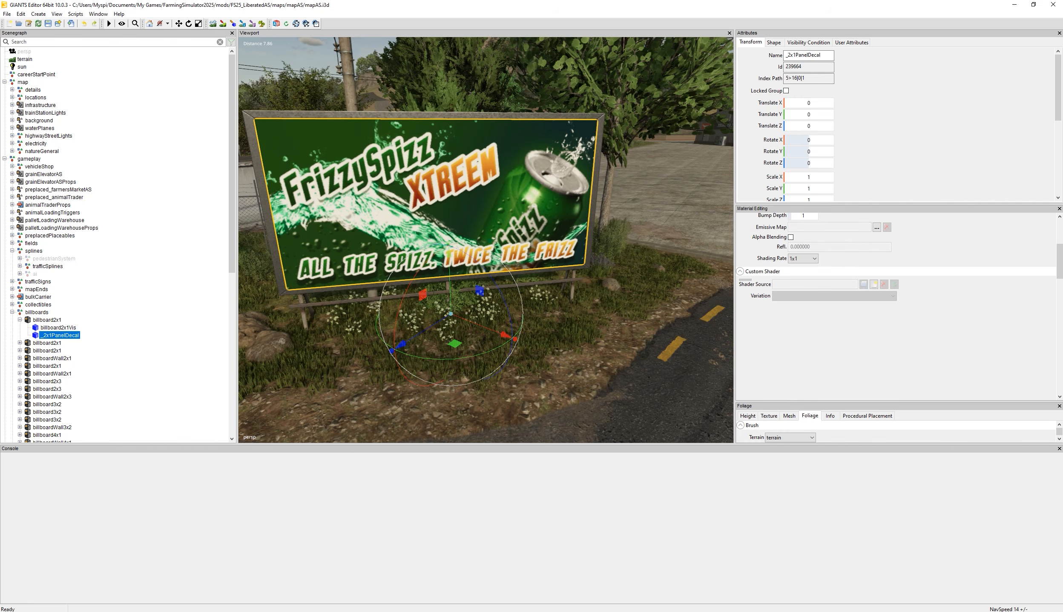
scroll(892, 261, "up", 5)
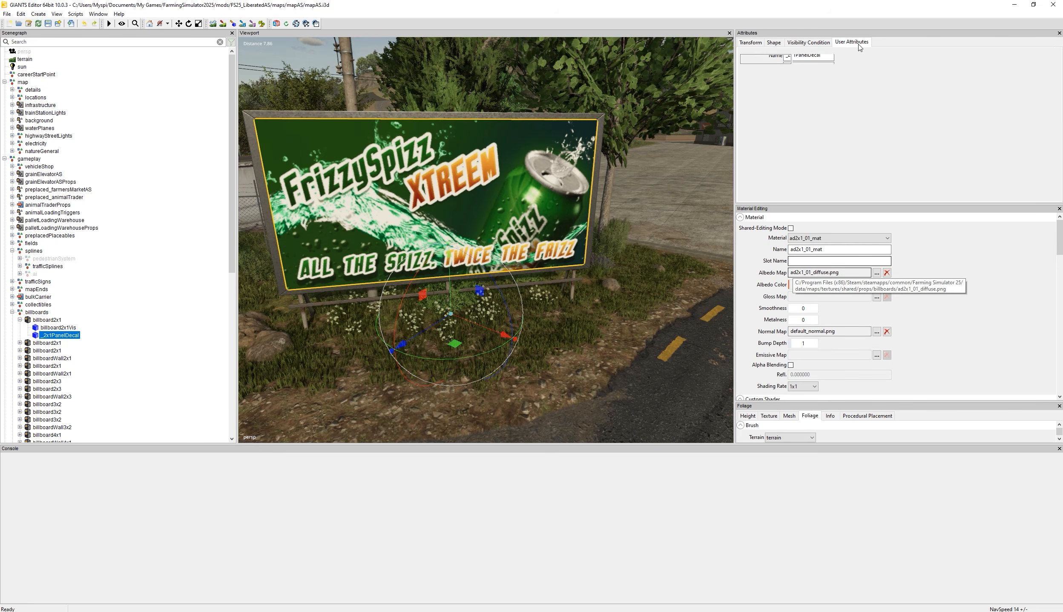
Check the first billboard2x1 and its parent billboards group for user attributes.
left_click(52, 322)
left_click(880, 42)
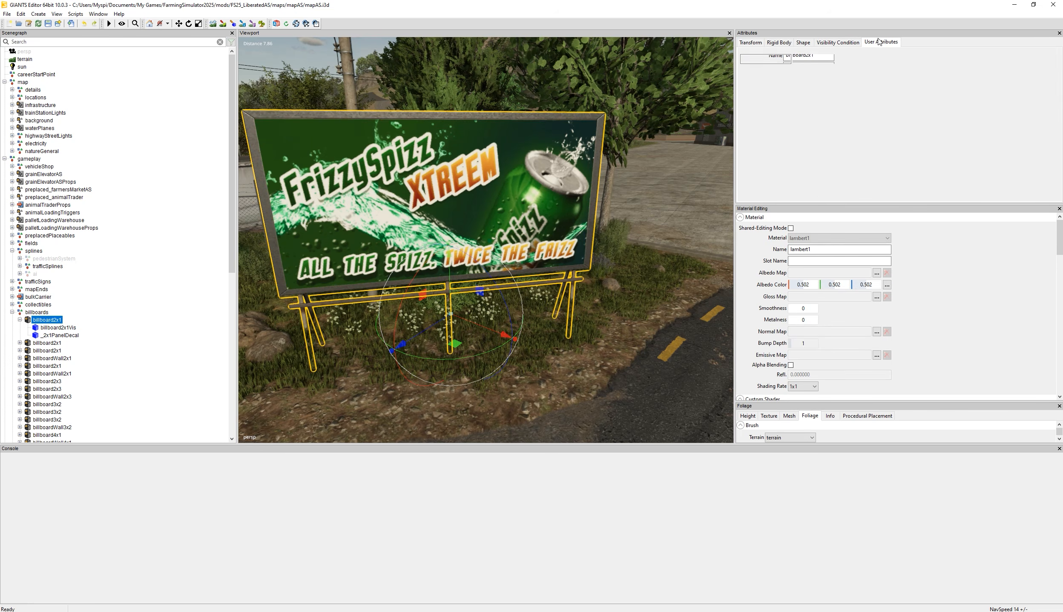
key("Up")
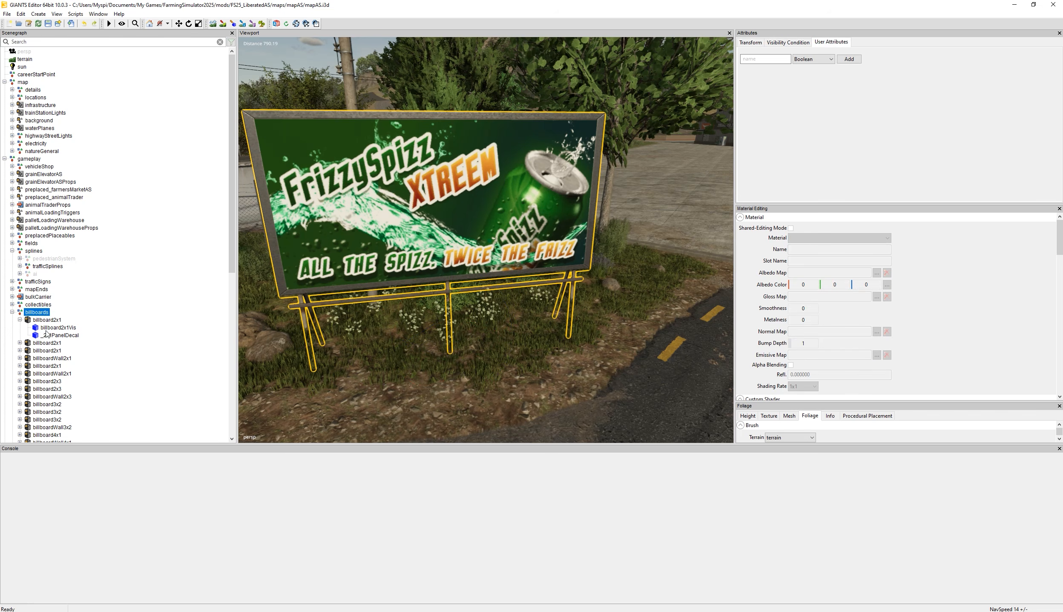
Review the parent billboards group and the material of its first billboard's _2x1PanelDecal, viewing the sign from another angle.
key("Down")
left_click(887, 46)
left_click(64, 335)
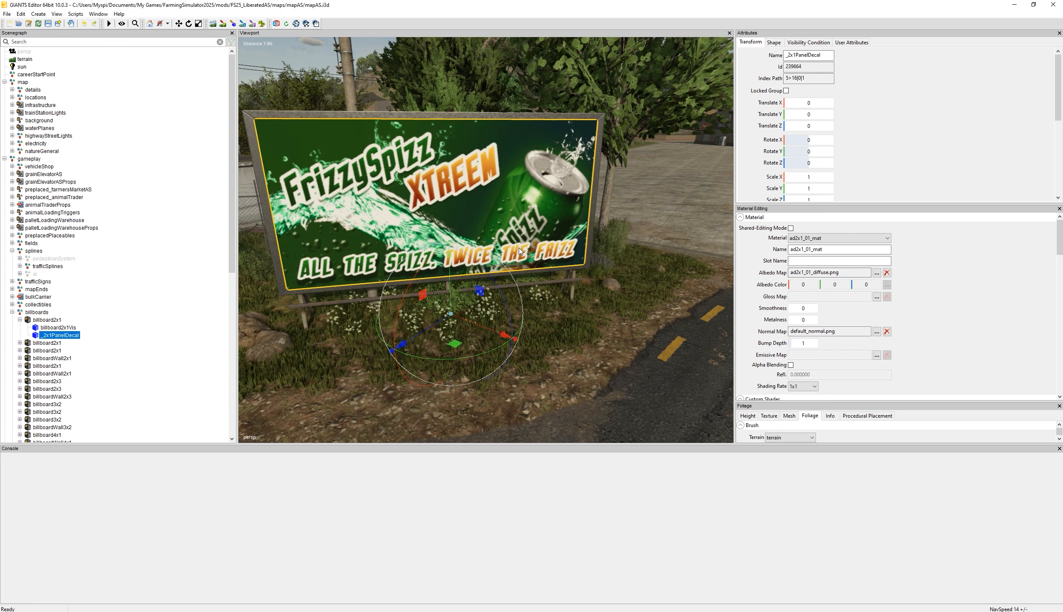
left_click(39, 312)
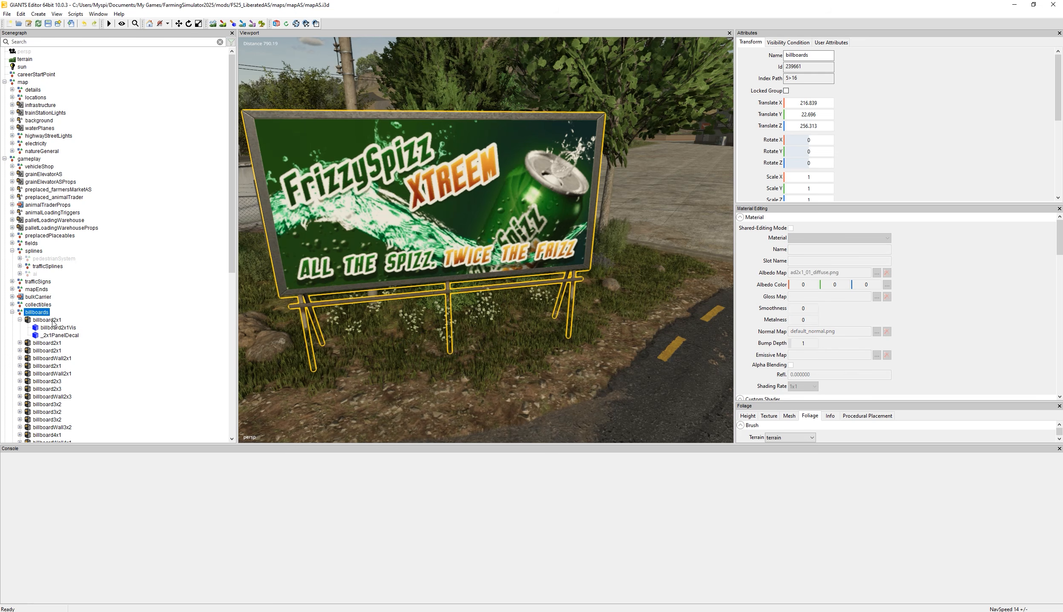
left_click(57, 335)
left_click(57, 336)
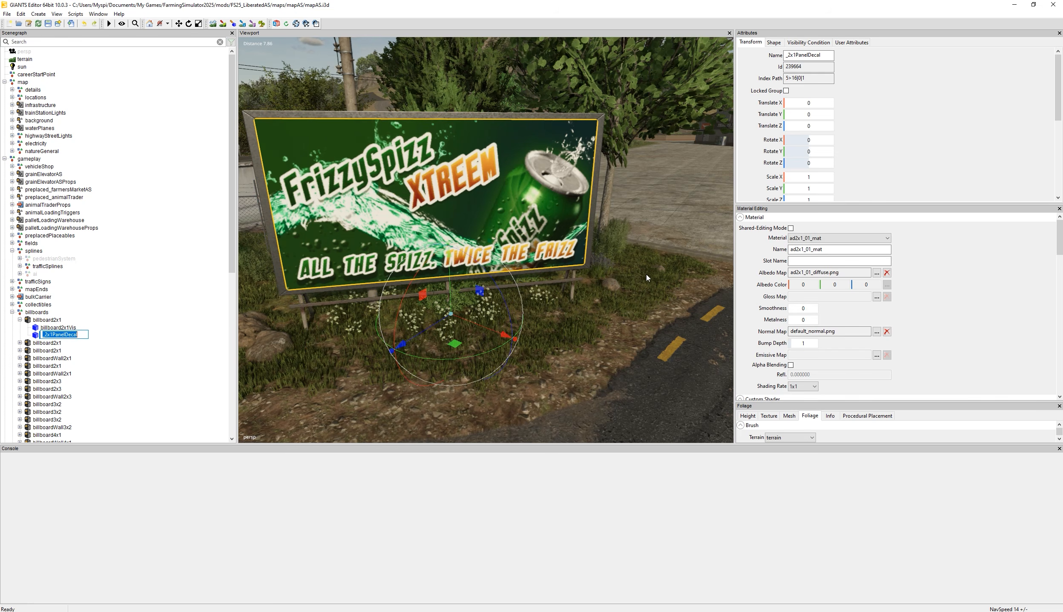
mouse_move(498, 247)
left_mouse_down("alt")
mouse_move(478, 245)
mouse_move(505, 242)
left_mouse_up("alt")
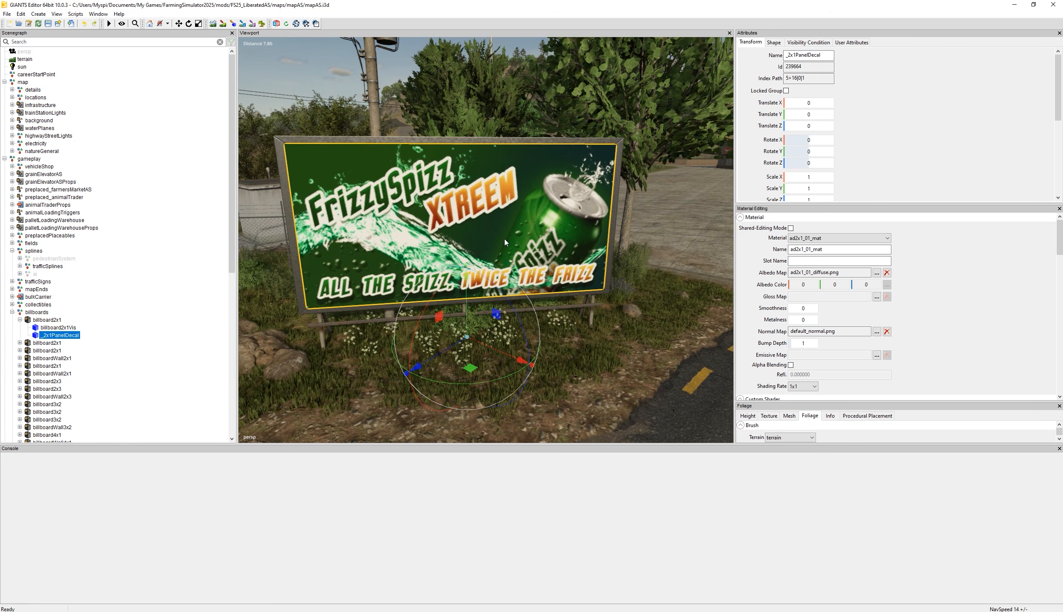
left_click(67, 336)
left_click(83, 335)
left_click(112, 332)
left_click(84, 334)
left_click(86, 333)
left_click(134, 327)
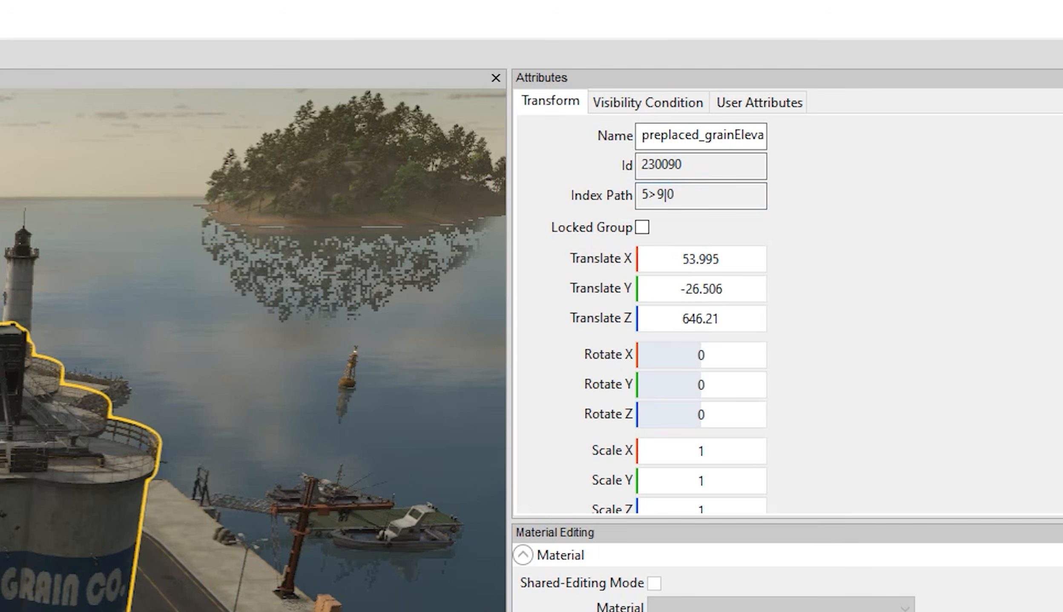
View the user attributes of preplaced_grainElevatorHarborAS and expand its hierarchy down to the contents of the grainElevatorHarborAS reference.
left_click(760, 103)
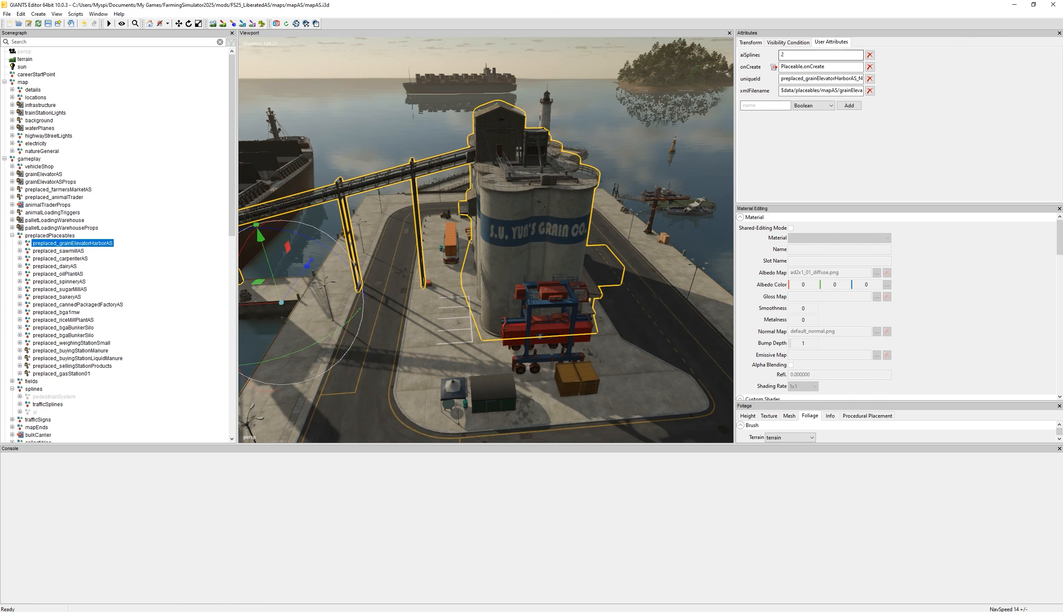
left_click(20, 243)
left_click(28, 250)
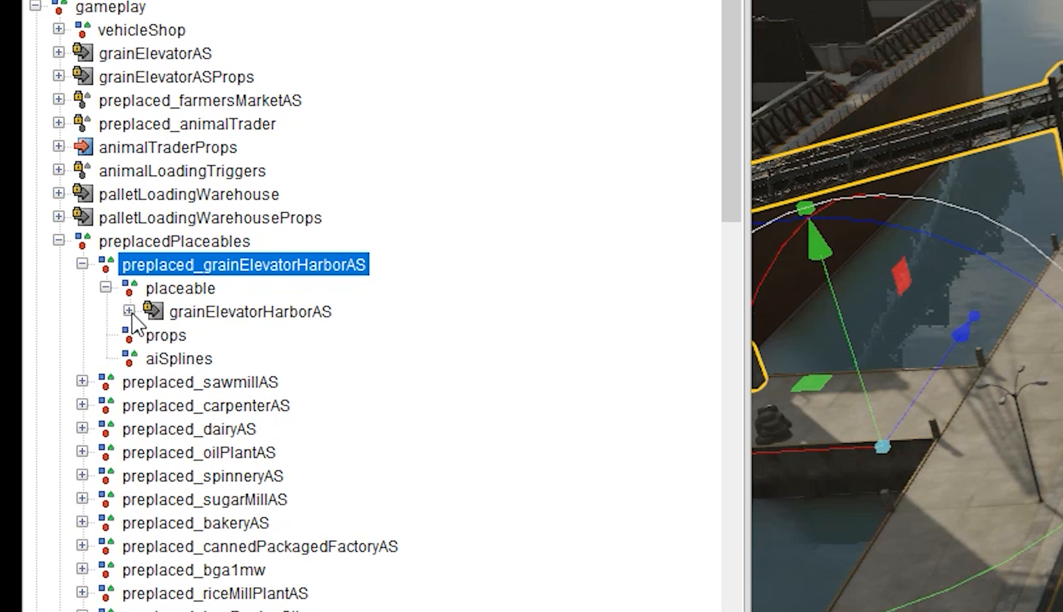
left_click(129, 310)
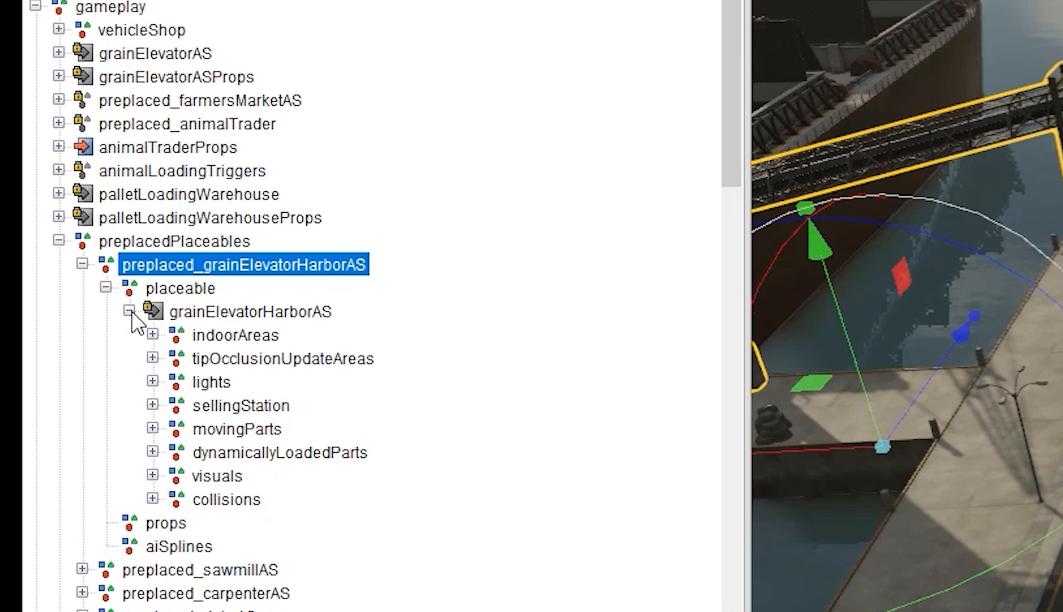
left_click(208, 311)
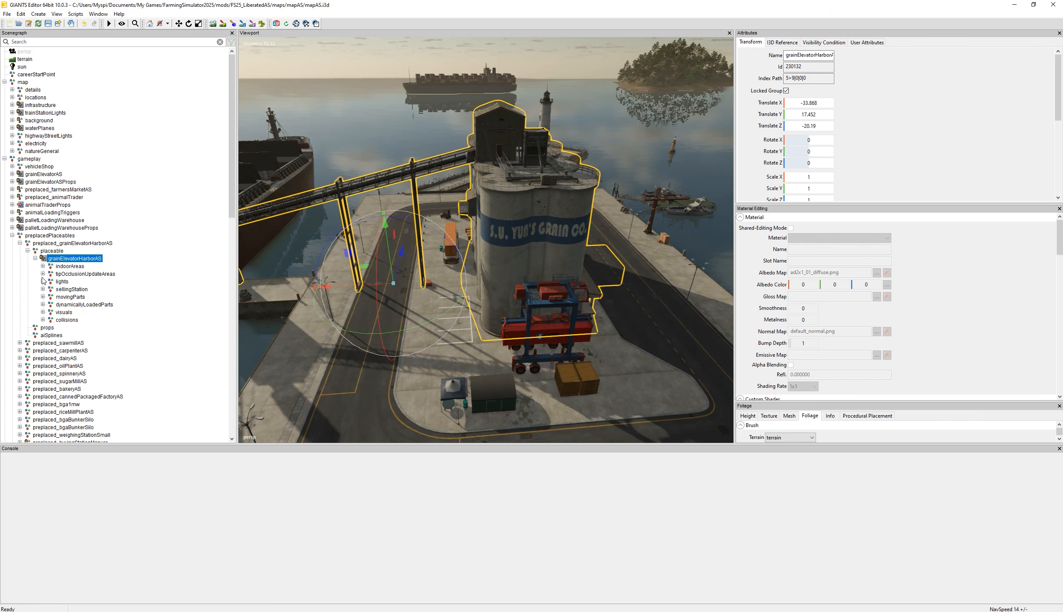
Examine the onCreate, uniqueId and xmlFilename user attributes of preplaced_grainElevatorHarborAS, highlighting each value.
left_click(73, 243)
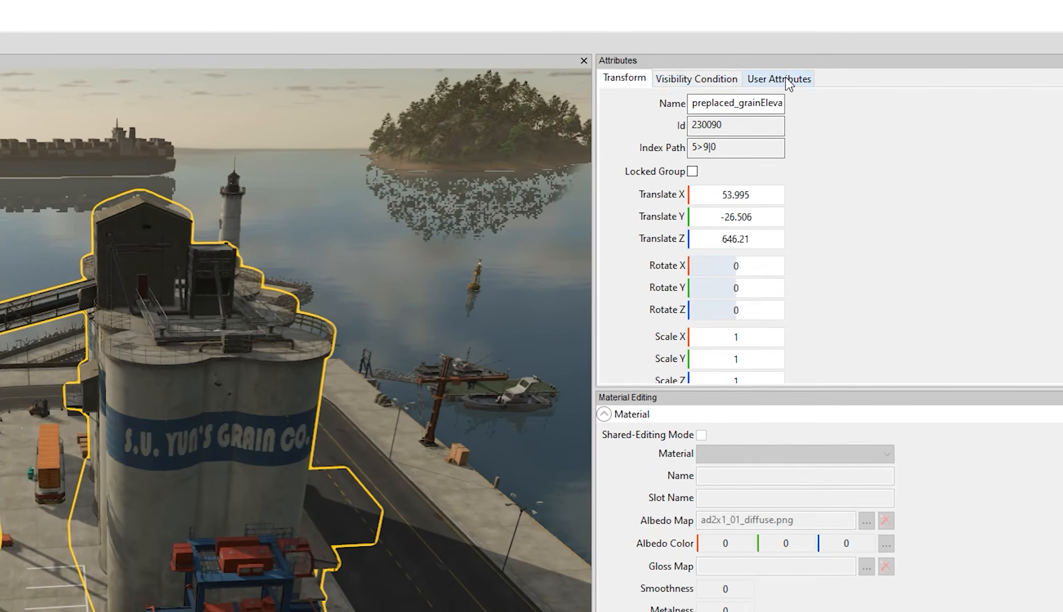
left_click(829, 42)
left_click_drag(757, 150, 632, 157)
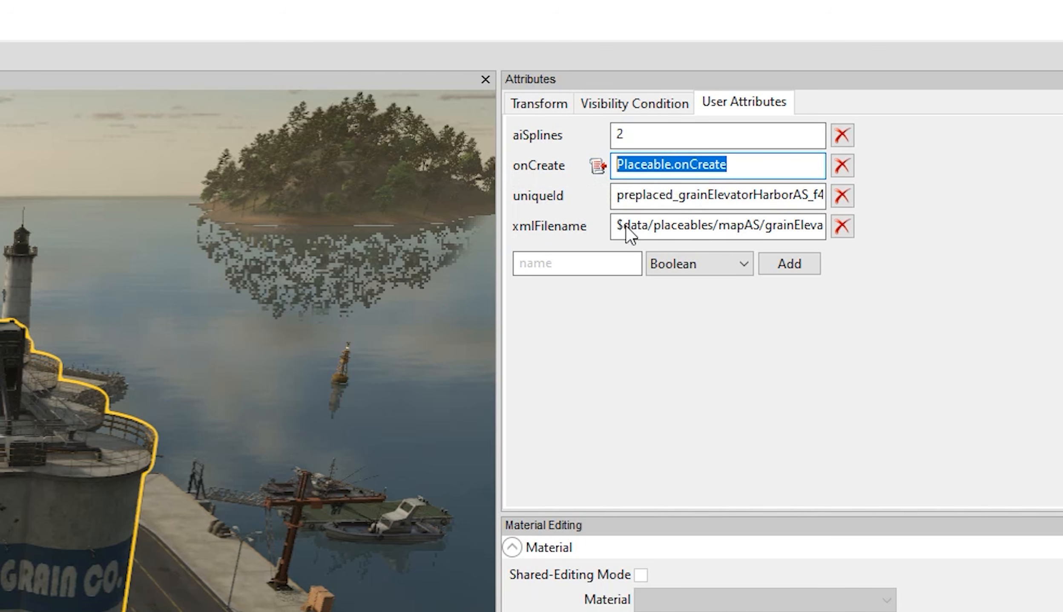
left_click(621, 195)
left_click_drag(622, 195, 827, 181)
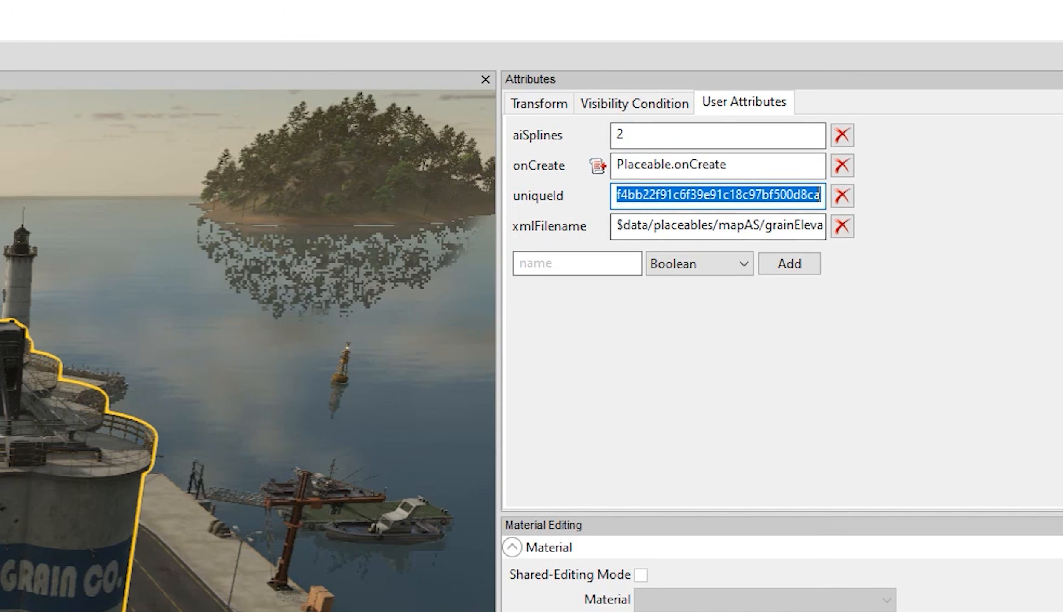
left_click_drag(618, 226, 842, 221)
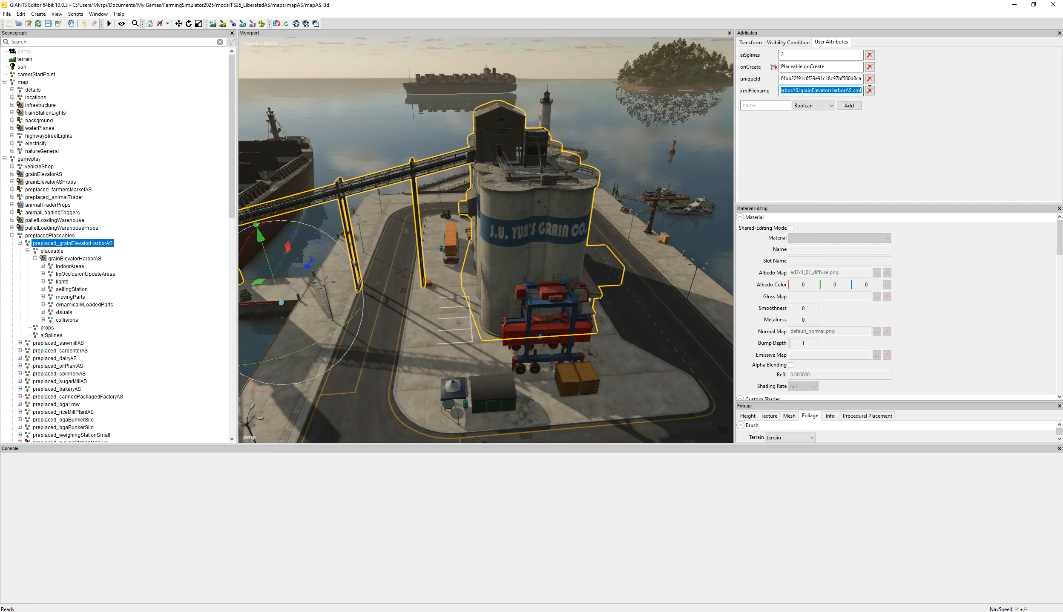
left_click(828, 91)
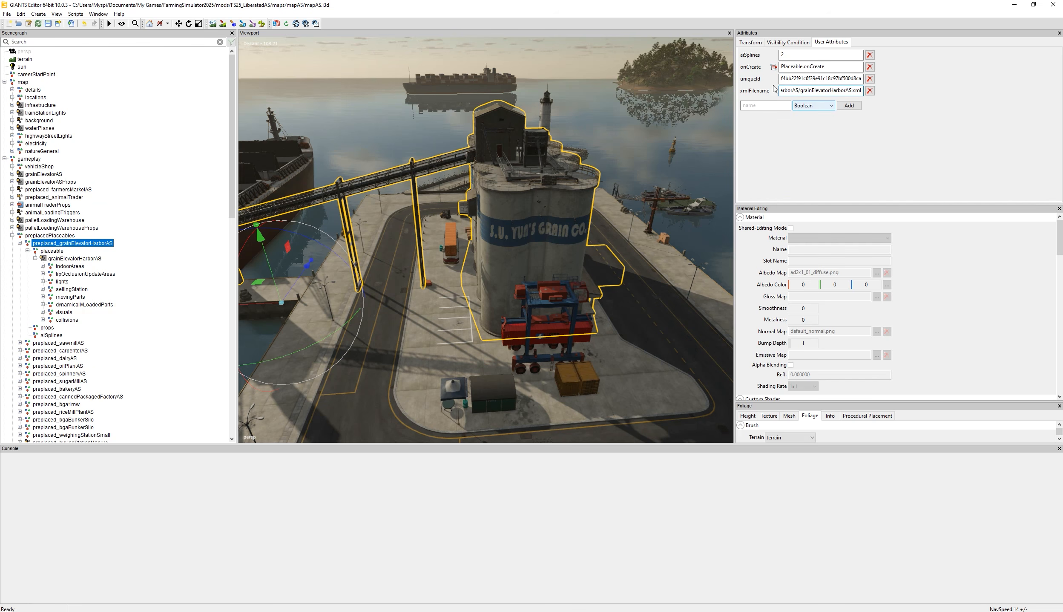
left_click(139, 212)
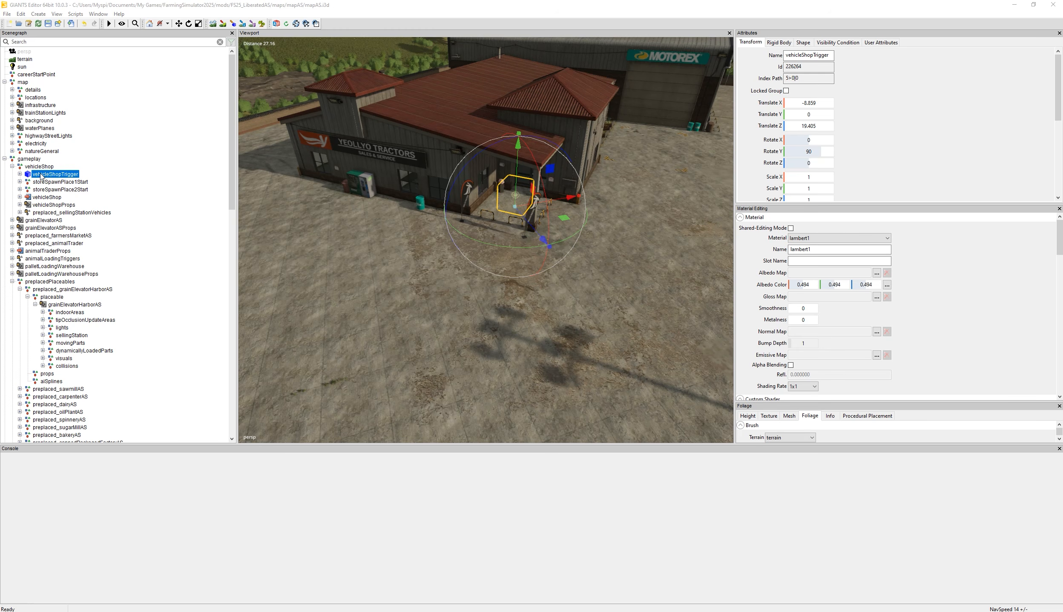
Inspect the rigid body settings of vehicleShopTrigger and expand it down to the contents of markerIconShopping.
left_click(788, 42)
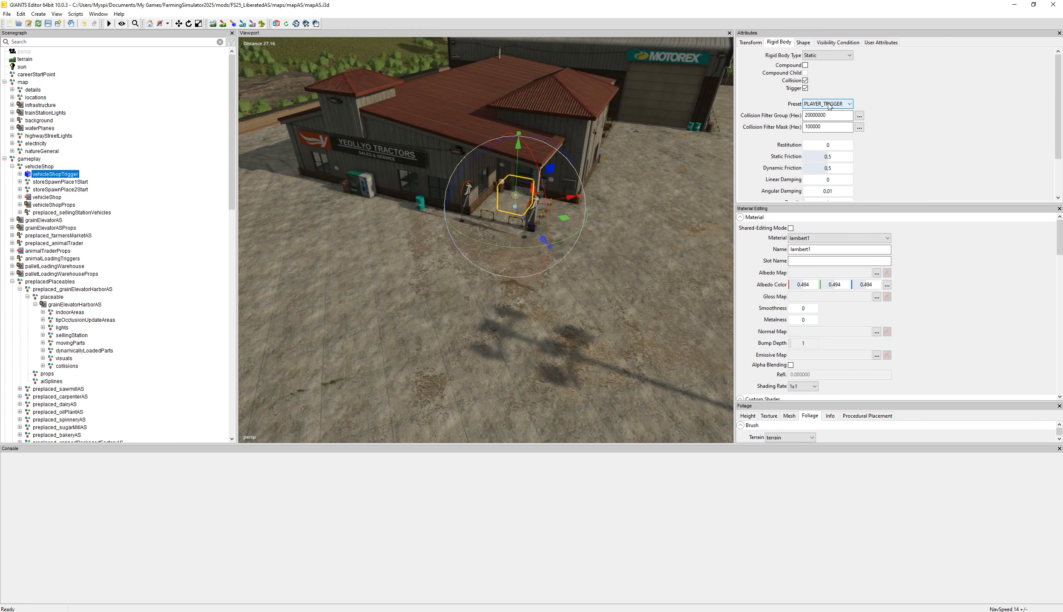
left_click(20, 174)
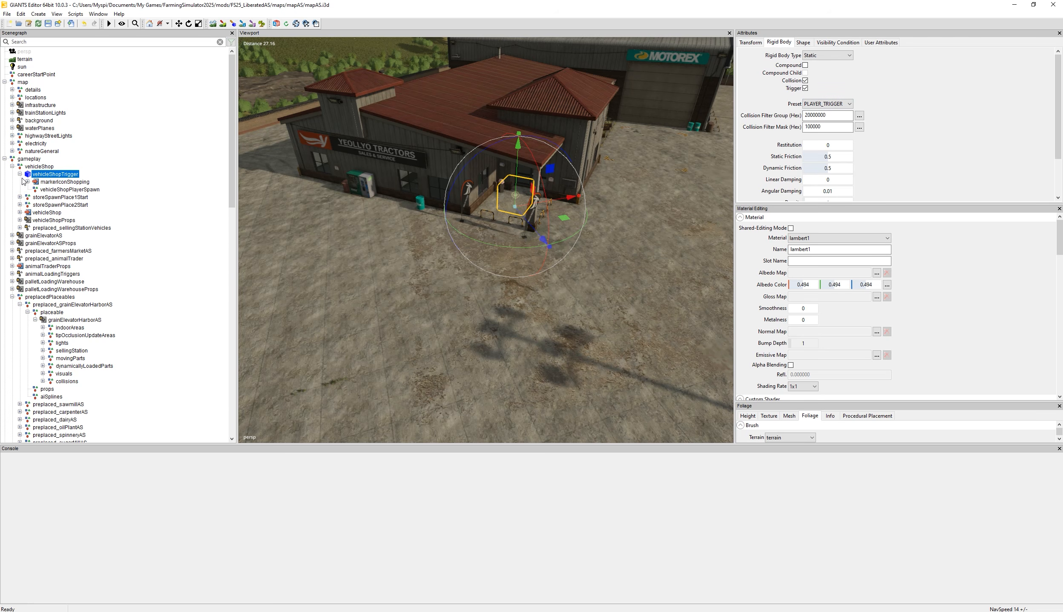
left_click(27, 182)
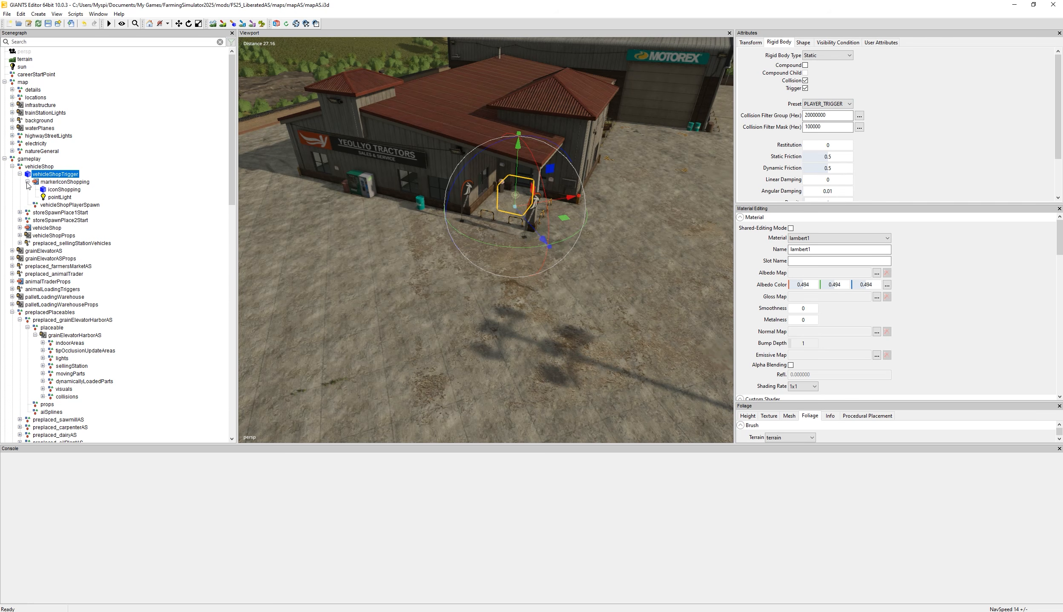
Frame the iconShopping marker at the vehicle shop entrance.
left_click(57, 192)
left_click_drag(541, 179, 488, 201, "alt")
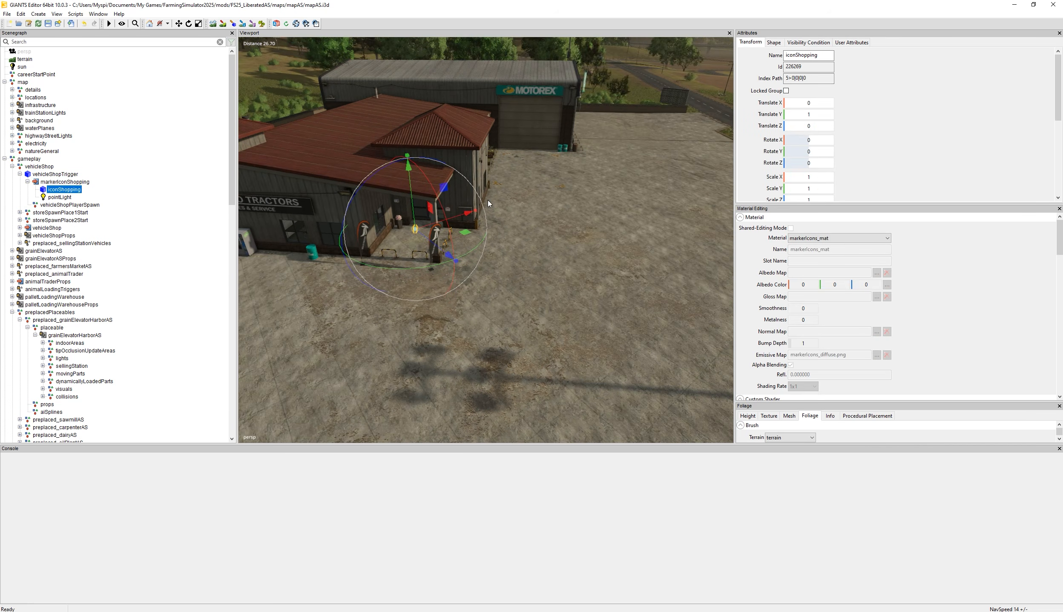
key("f")
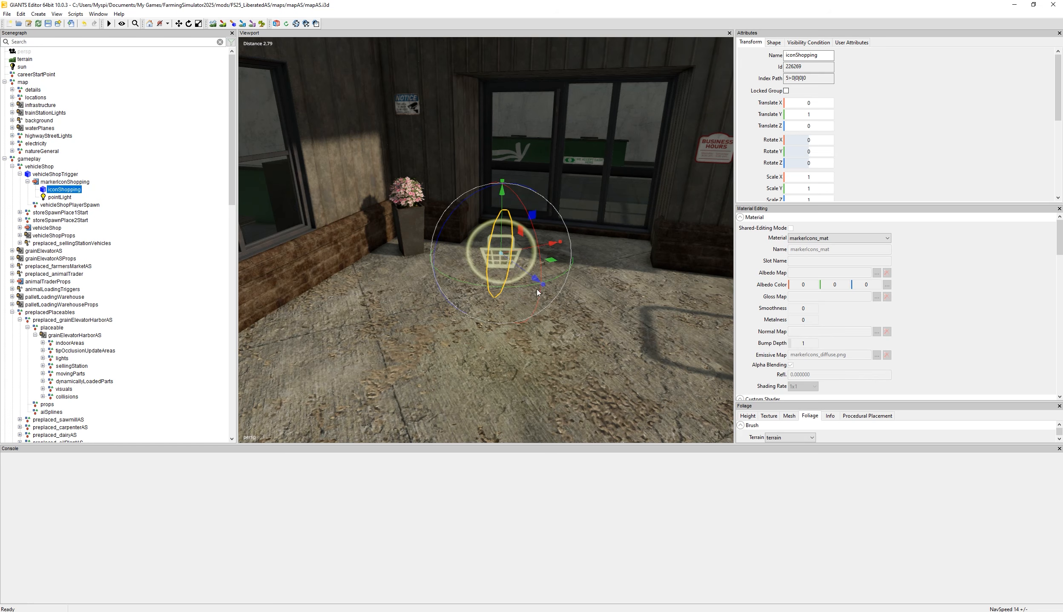
Look at the marker's pointLight and check vehicleShopPlayerSpawn for user attributes.
left_click(61, 197)
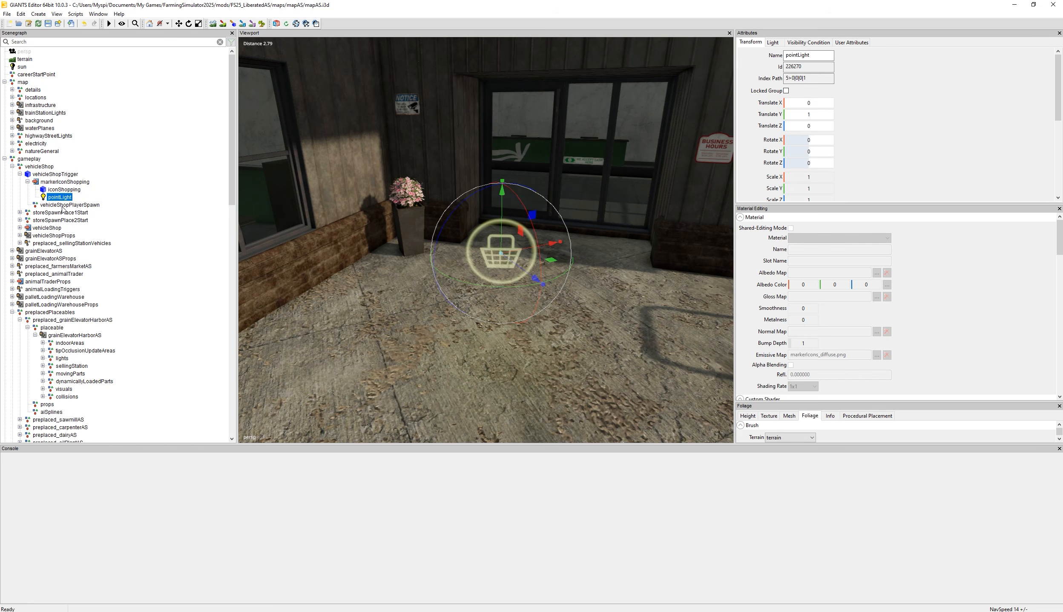
left_click(60, 205)
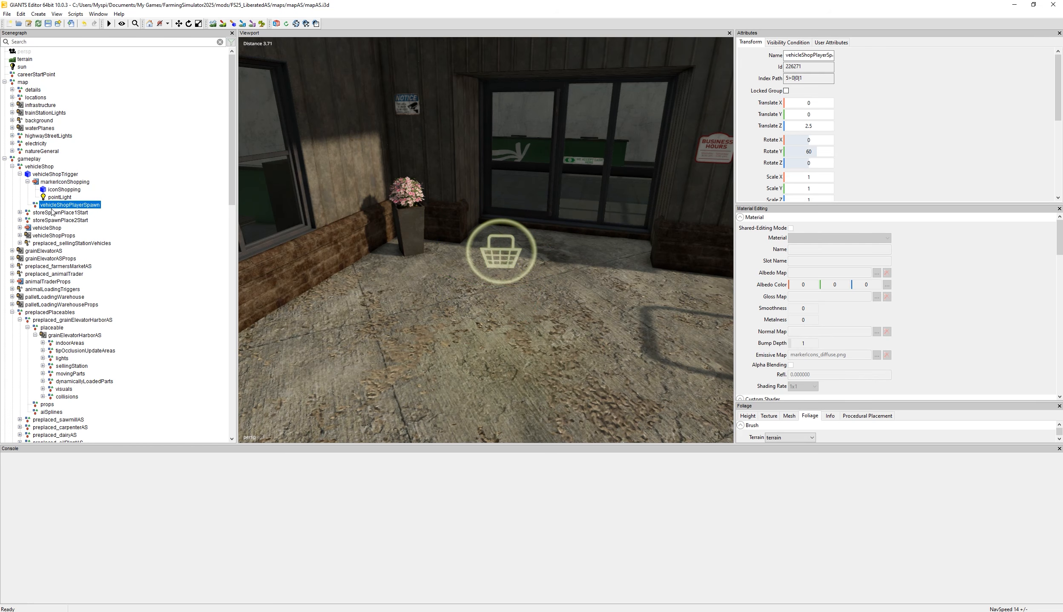
left_click(839, 42)
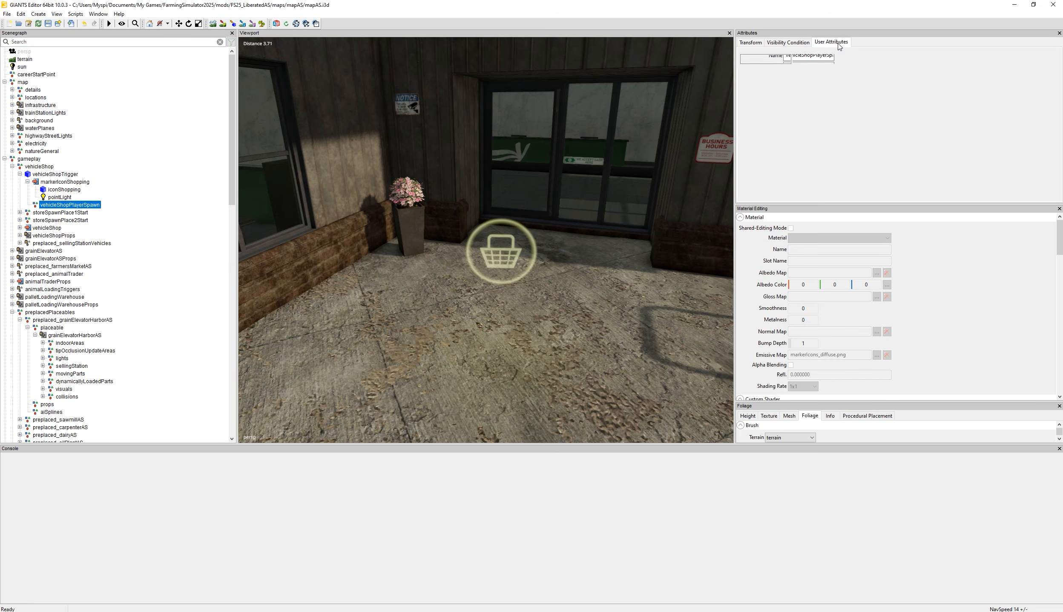
Inspect the user attributes of vehicleShopTrigger and highlight its onCreate value.
left_click(55, 175)
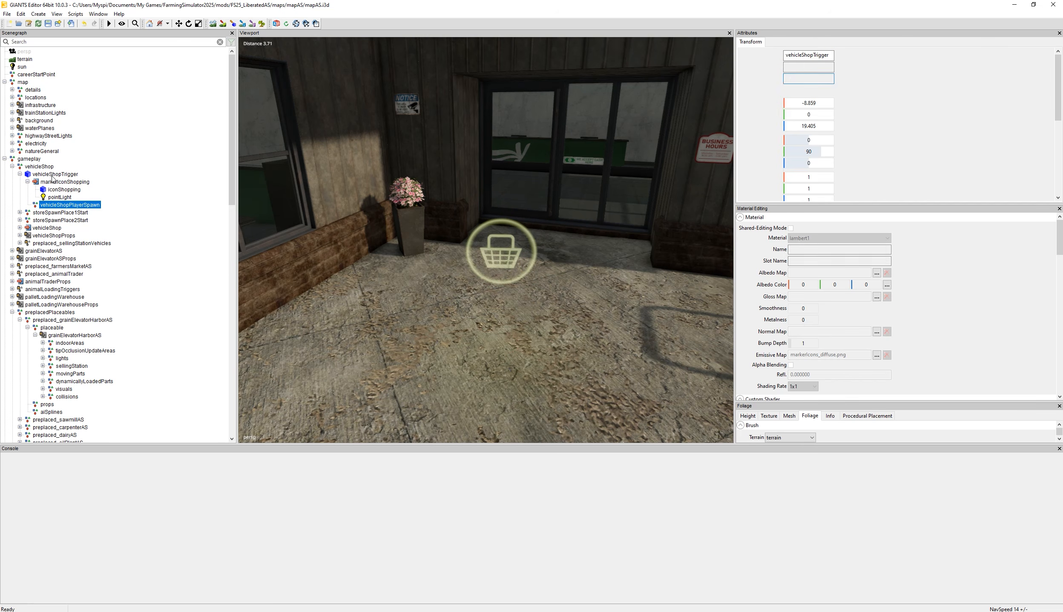
left_click(872, 43)
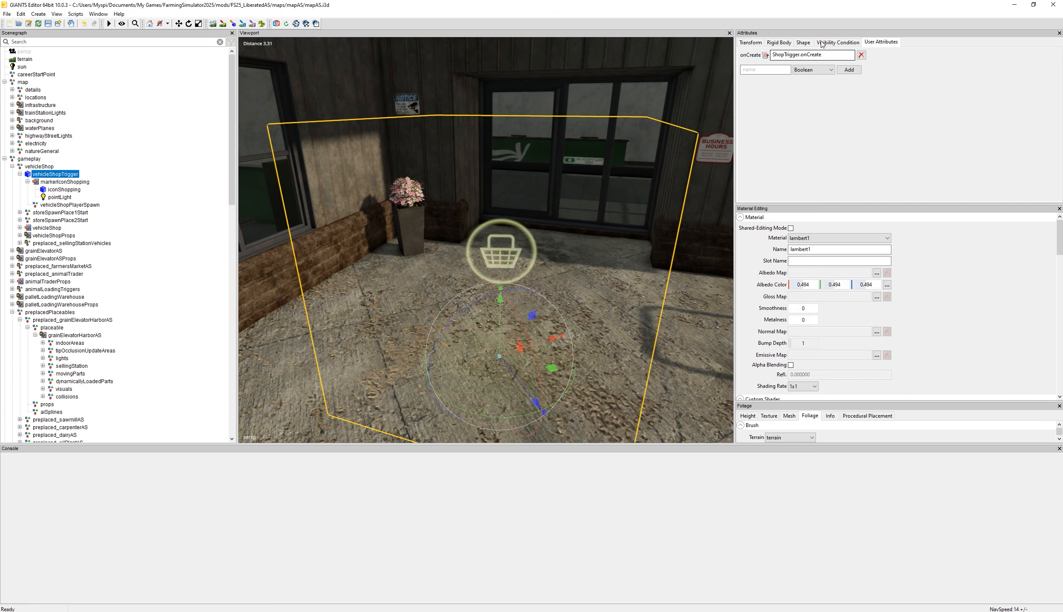
left_click_drag(851, 54, 759, 57)
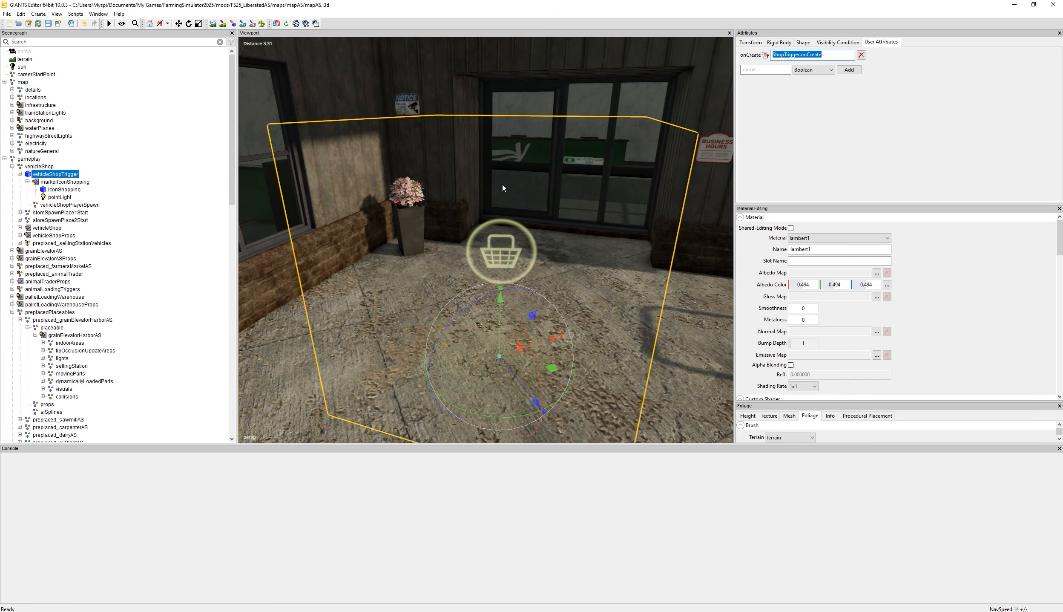
right_click_drag(503, 184, 533, 154)
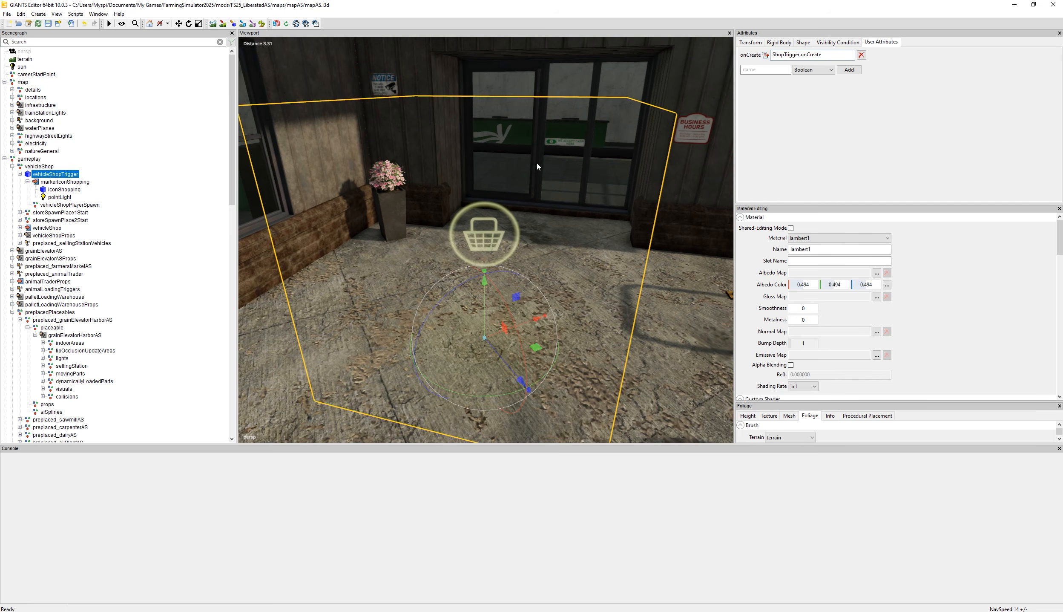
double_click(791, 55)
Recheck vehicleShopPlayerSpawn for user attributes and compare it with markerIconShopping and vehicleShopTrigger.
left_click(70, 205)
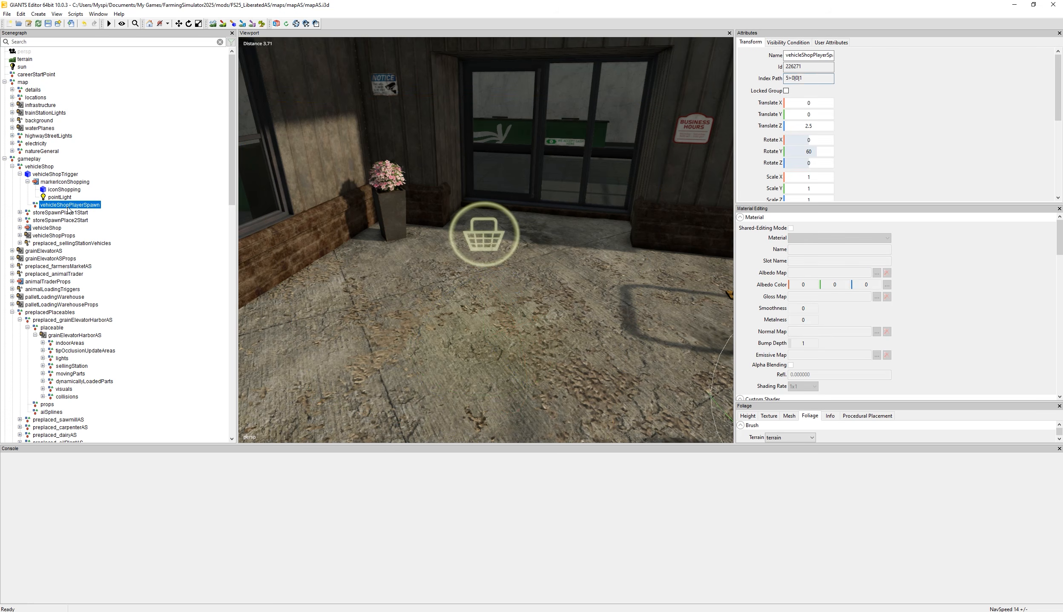
left_click(832, 43)
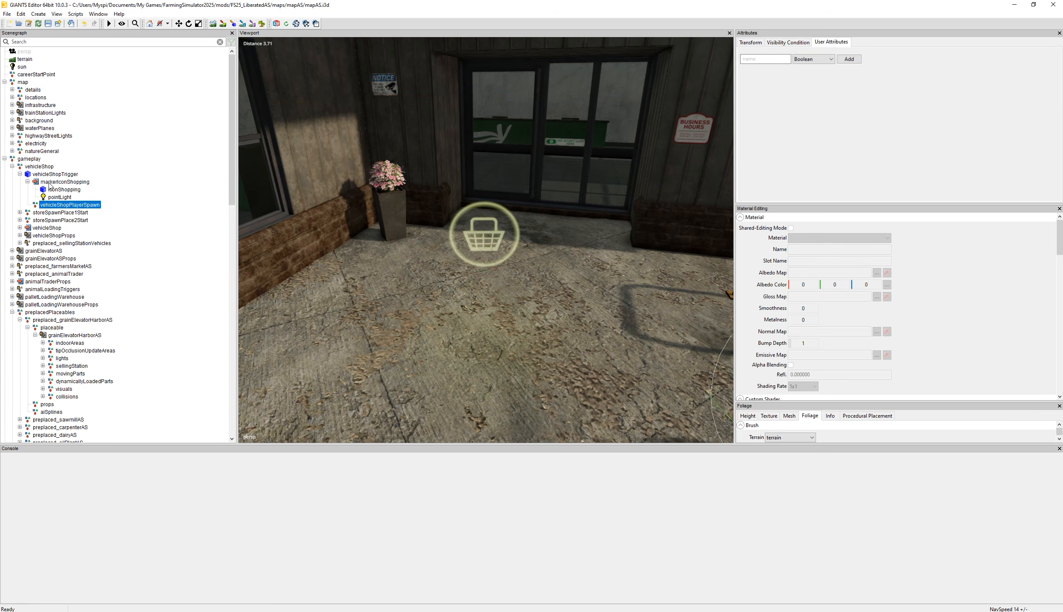
left_click(49, 184)
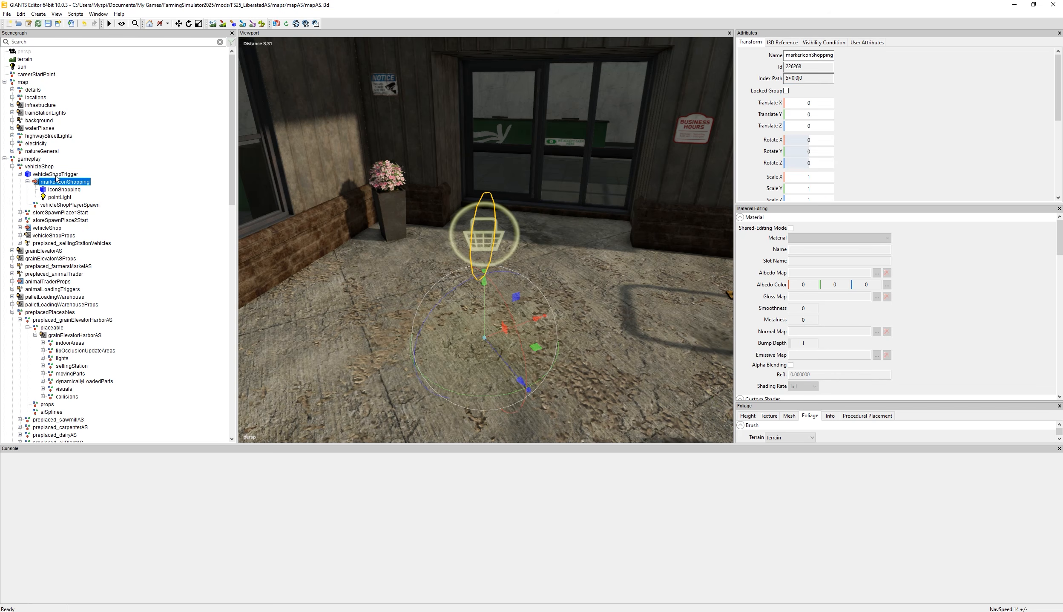
left_click(56, 177)
left_click(68, 206)
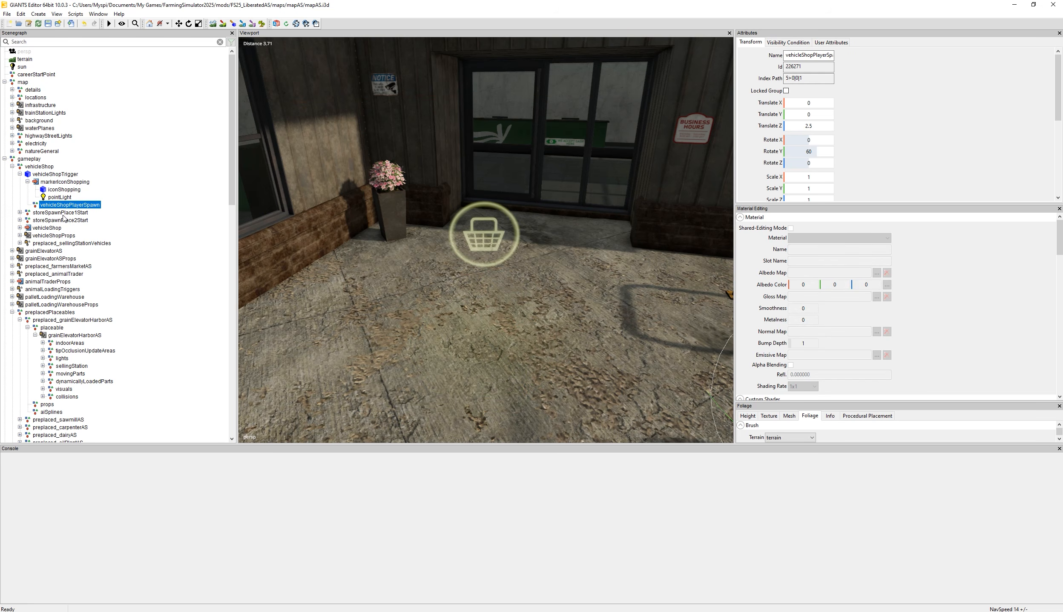
Locate storeSpawnPlace1Start in the shop yard, examine its onCreate user attribute and expand the node.
left_click(63, 213)
scroll(328, 186, "down", 8)
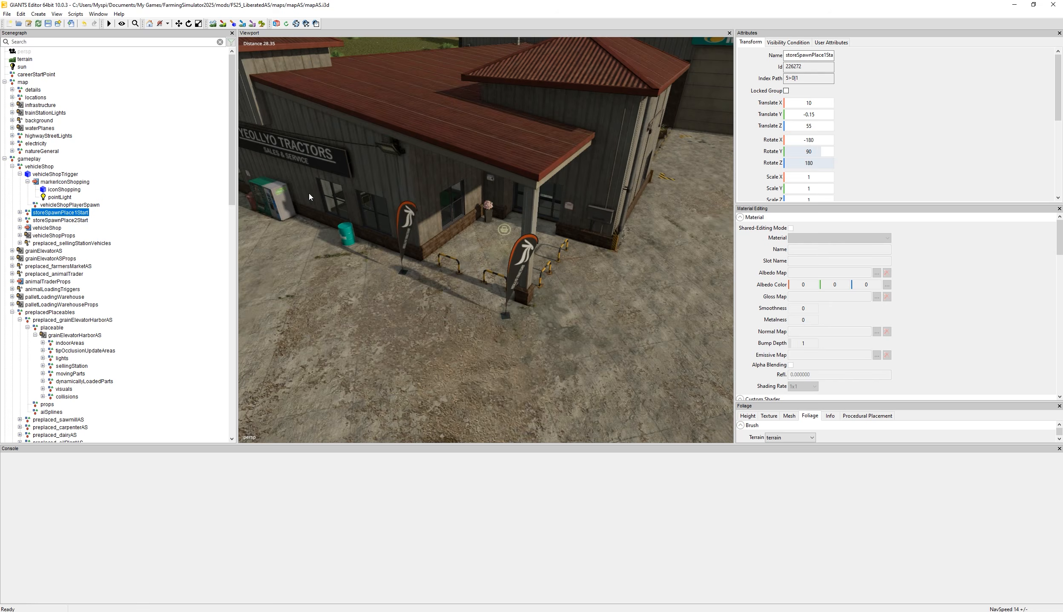
left_click_drag(345, 201, 19, 228, "alt")
left_click_drag(418, 182, 665, 239, "alt")
left_click(832, 42)
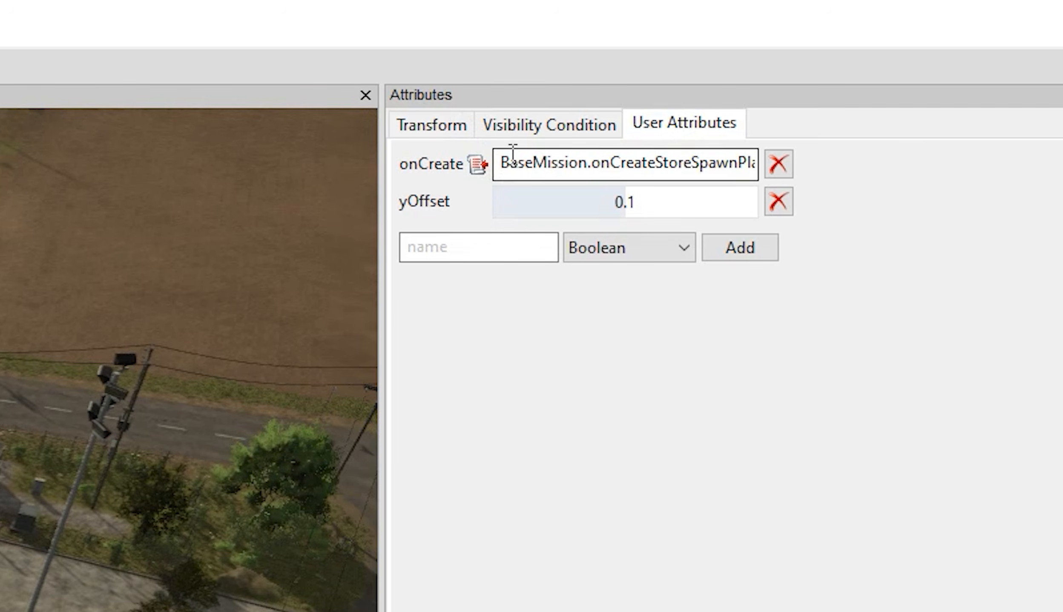
left_click_drag(505, 164, 772, 162)
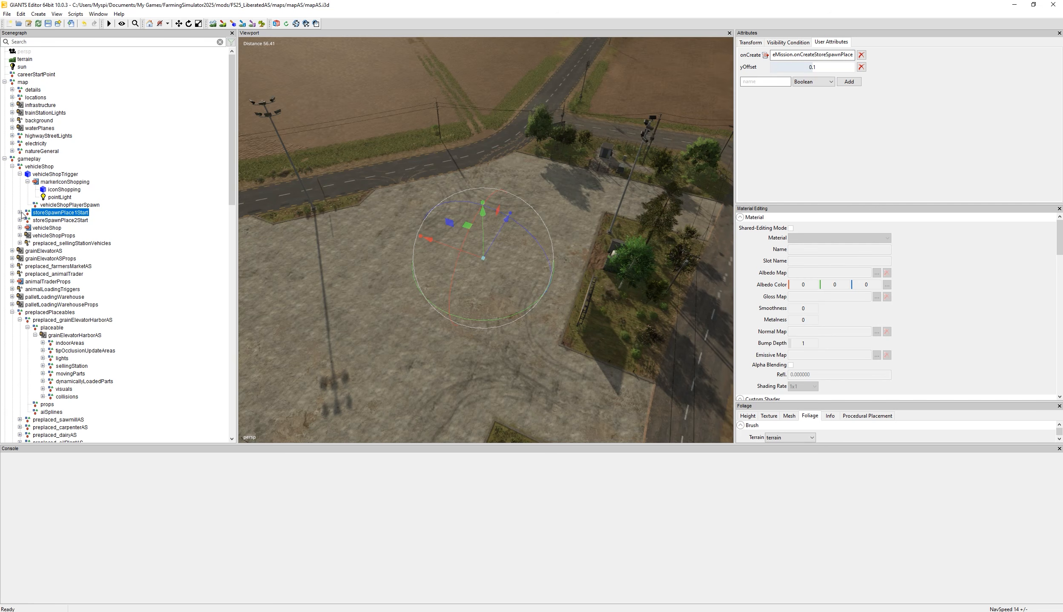
left_click(20, 213)
left_click(51, 213)
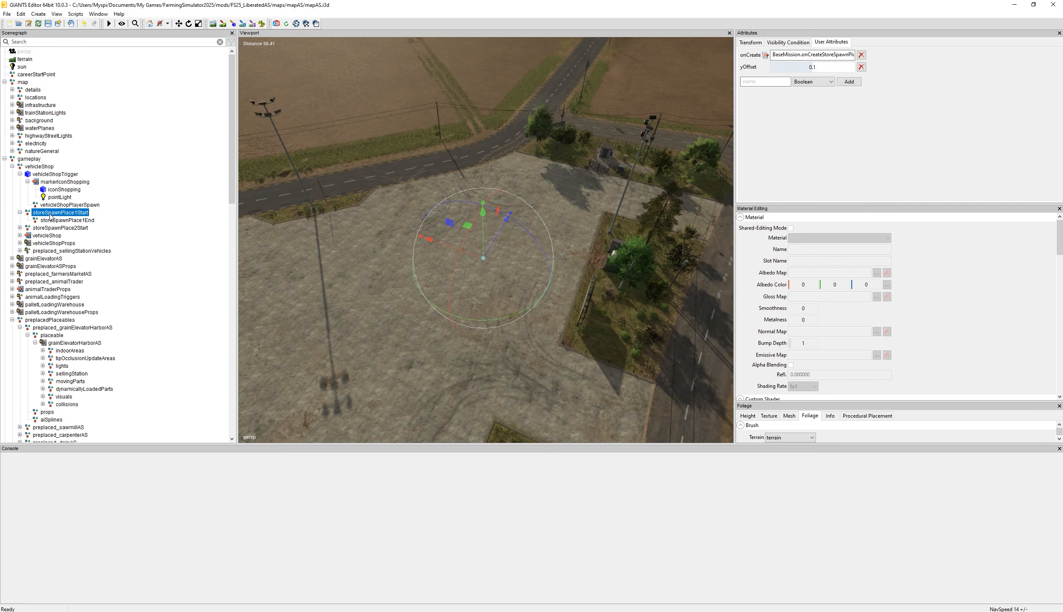
Compare the positions of storeSpawnPlace1End and storeSpawnPlace1Start in the vehicle shop yard.
left_click(65, 220)
left_click_drag(395, 226, 410, 245, "alt")
left_click(73, 213)
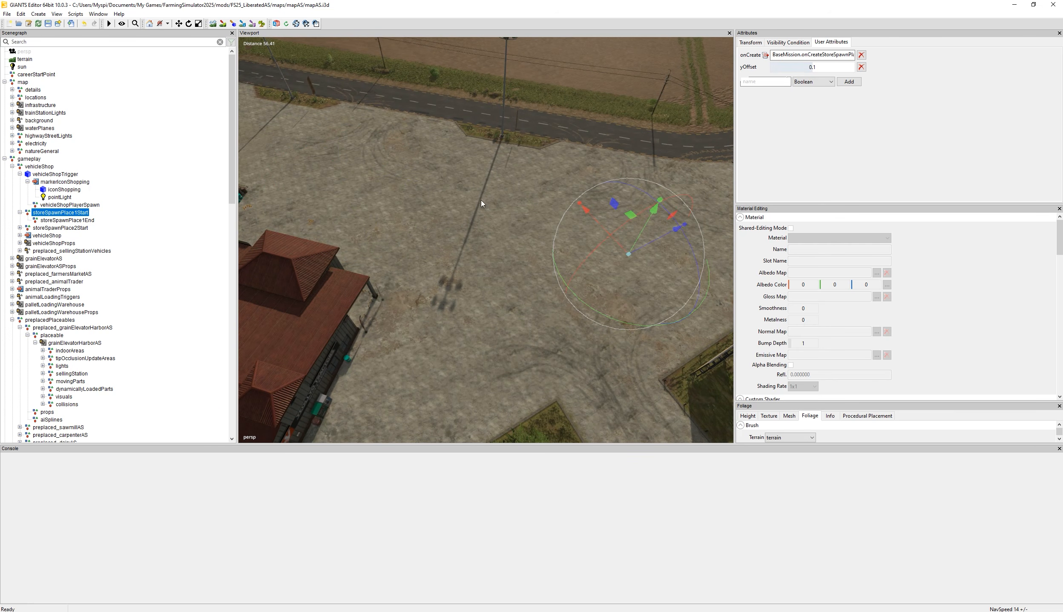
Expand storeSpawnPlace2Start and compare its position and user attributes with those of storeSpawnPlace2End.
left_click(81, 228)
left_click(20, 228)
left_click(63, 239)
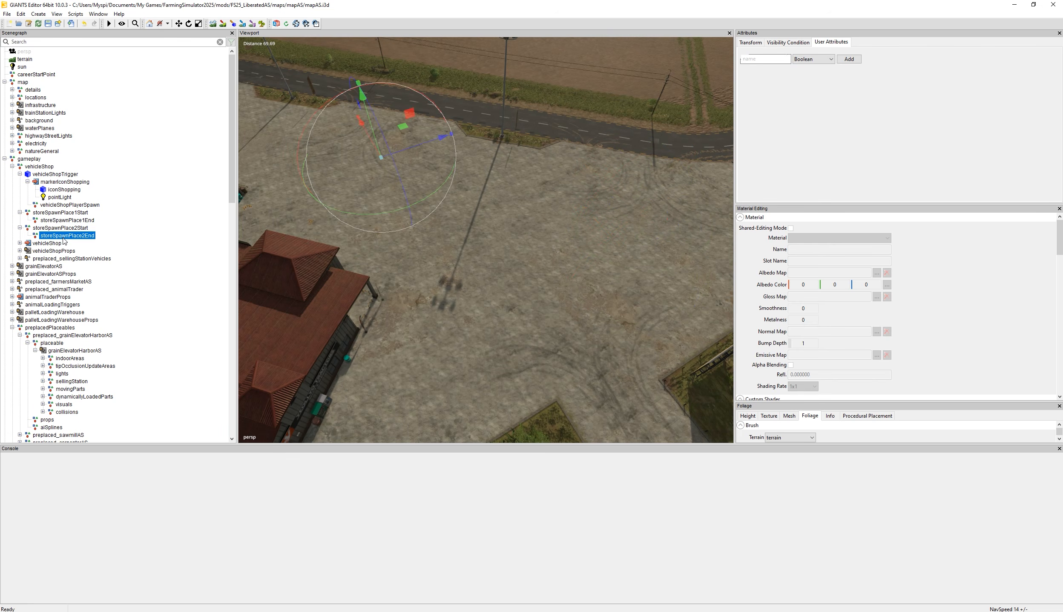
left_click(65, 229)
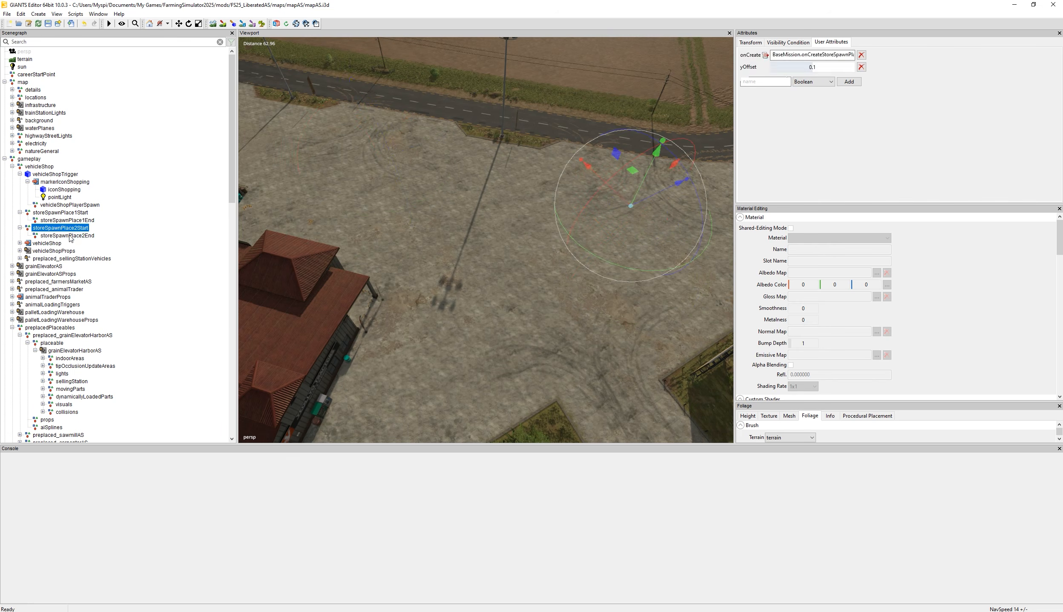
left_click(69, 234)
left_click(69, 229)
left_click(71, 236)
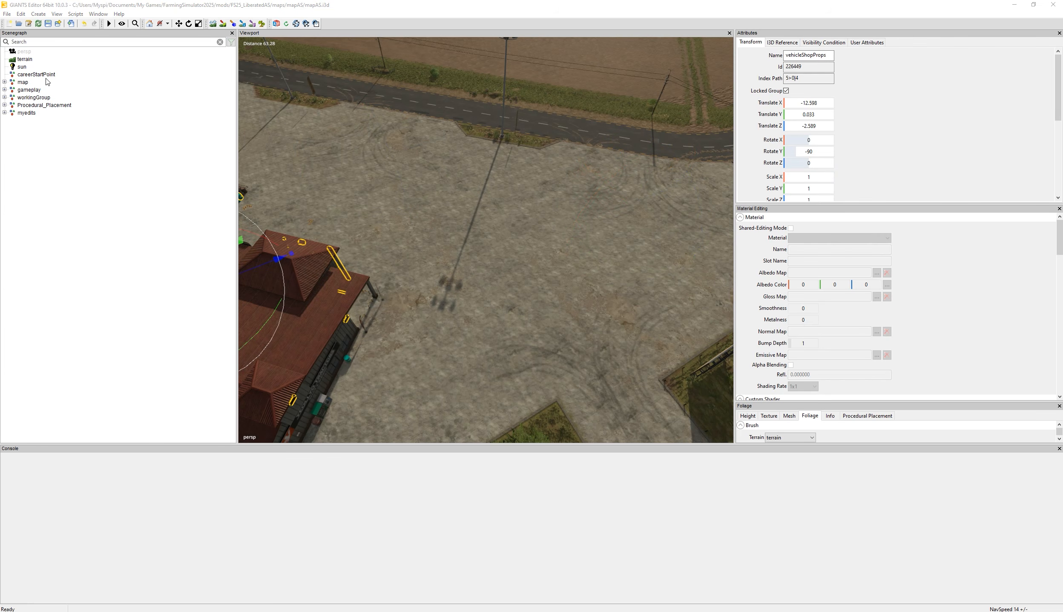
Locate careerStartPoint on the map and examine its surroundings up close.
left_click(45, 79)
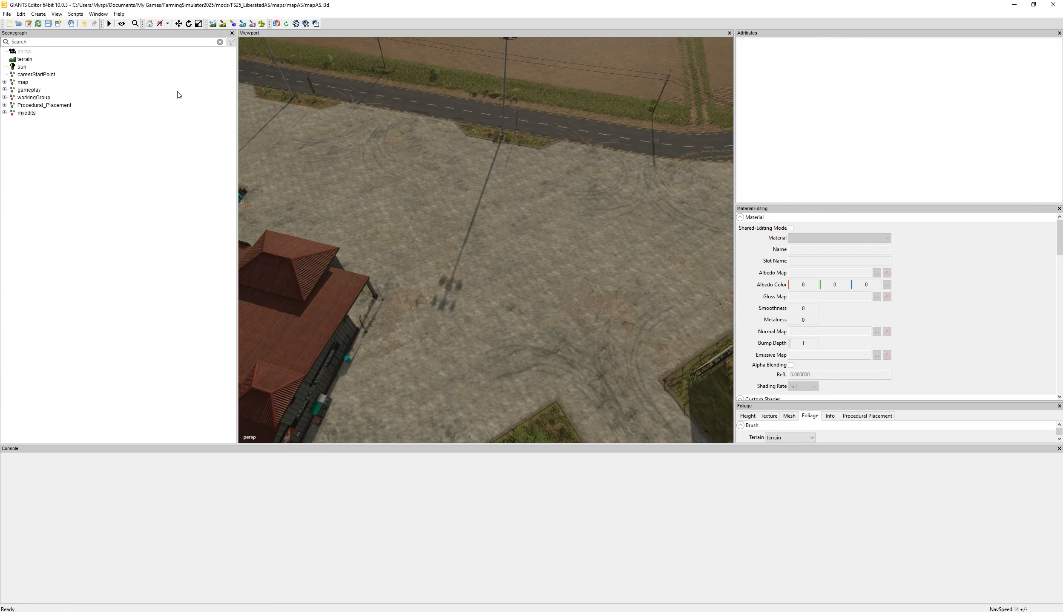
left_click(46, 75)
key("f")
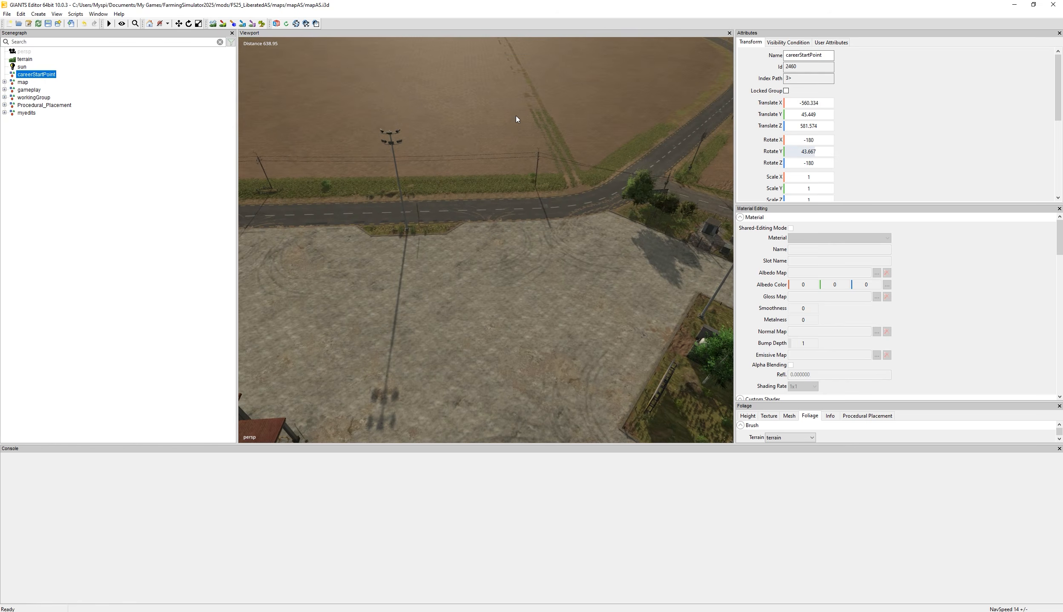
scroll(474, 100, "down", 4)
left_click_drag(473, 100, 455, 84, "alt")
scroll(659, 127, "up", 4)
scroll(658, 127, "down", 6)
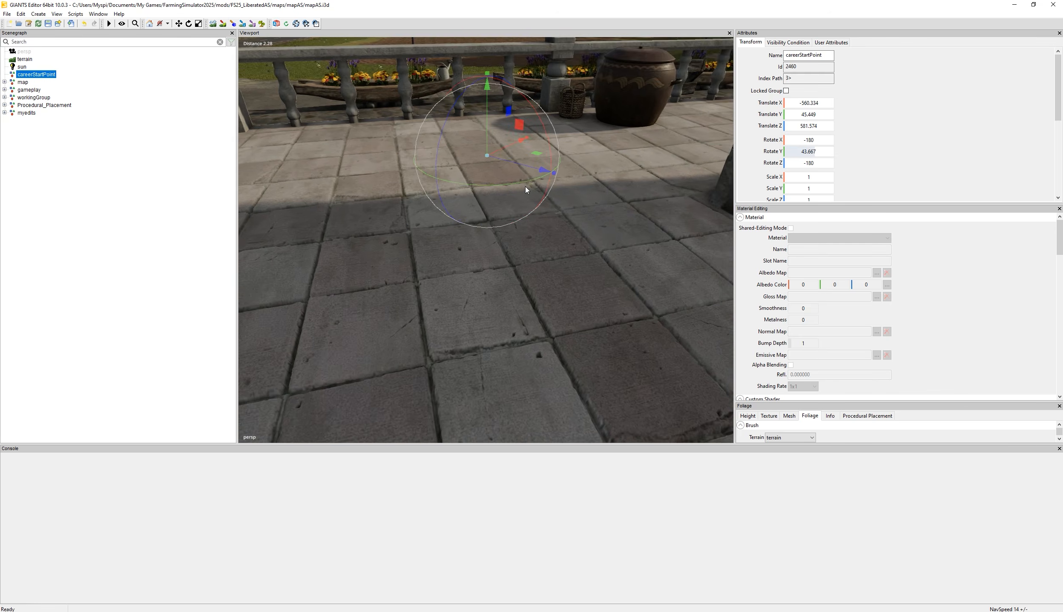
scroll(519, 156, "up", 5)
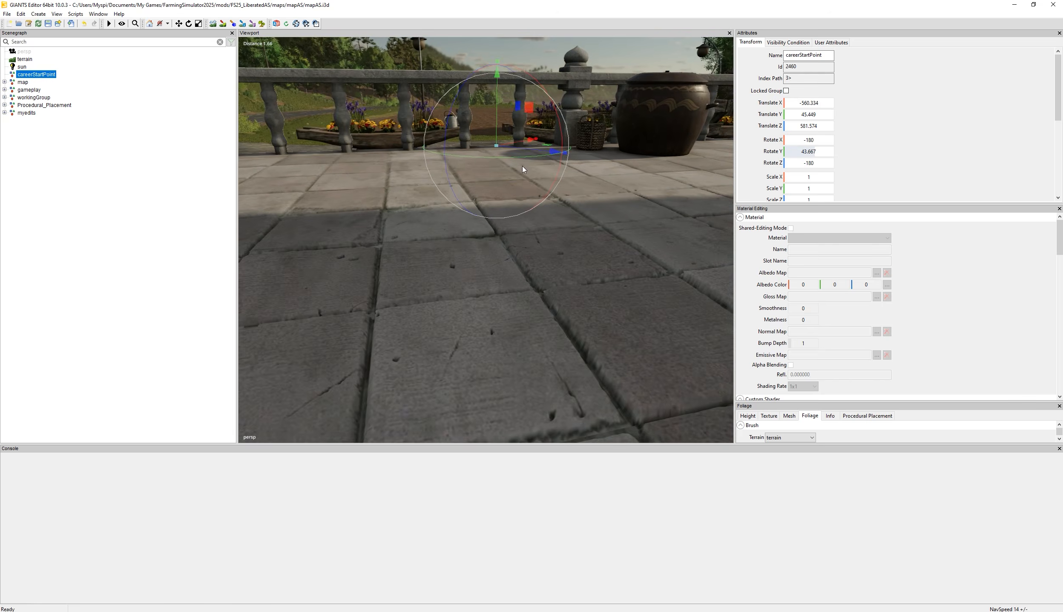
Examine the terrain's rigid body settings, terrain parameters, user attributes and visibility condition.
left_click(343, 173)
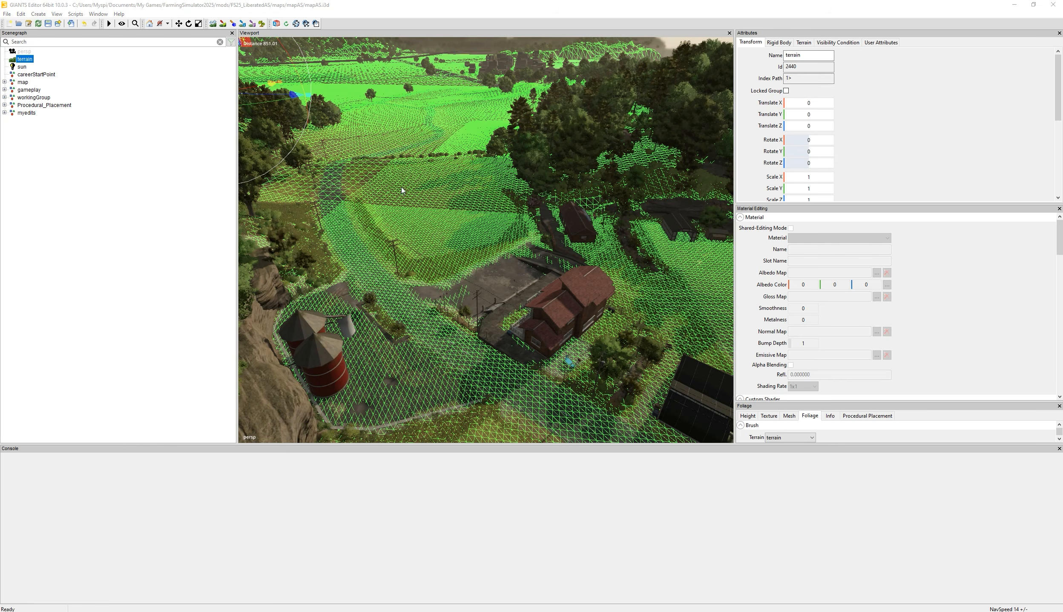
mouse_move(401, 191)
left_mouse_down("alt")
mouse_move(379, 167)
mouse_move(330, 175)
mouse_move(409, 183)
mouse_move(393, 184)
left_mouse_up("alt")
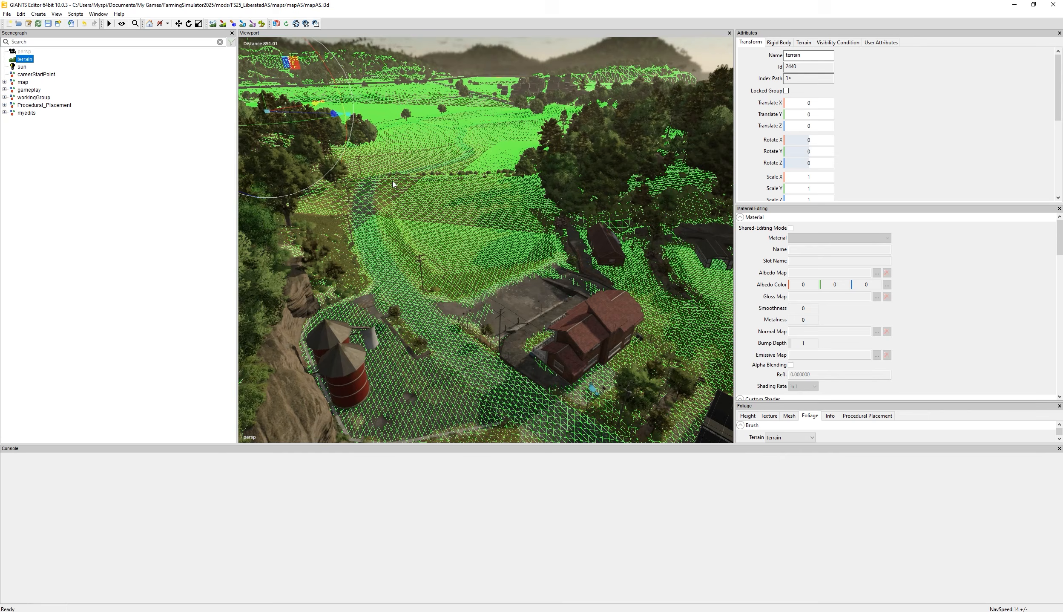
left_click(32, 61)
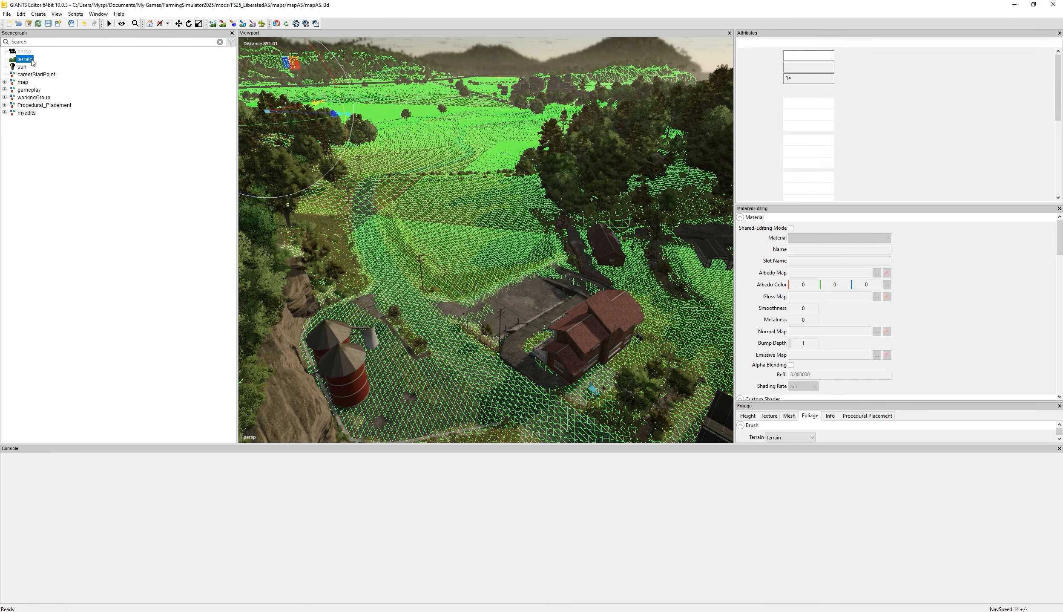
left_click(783, 43)
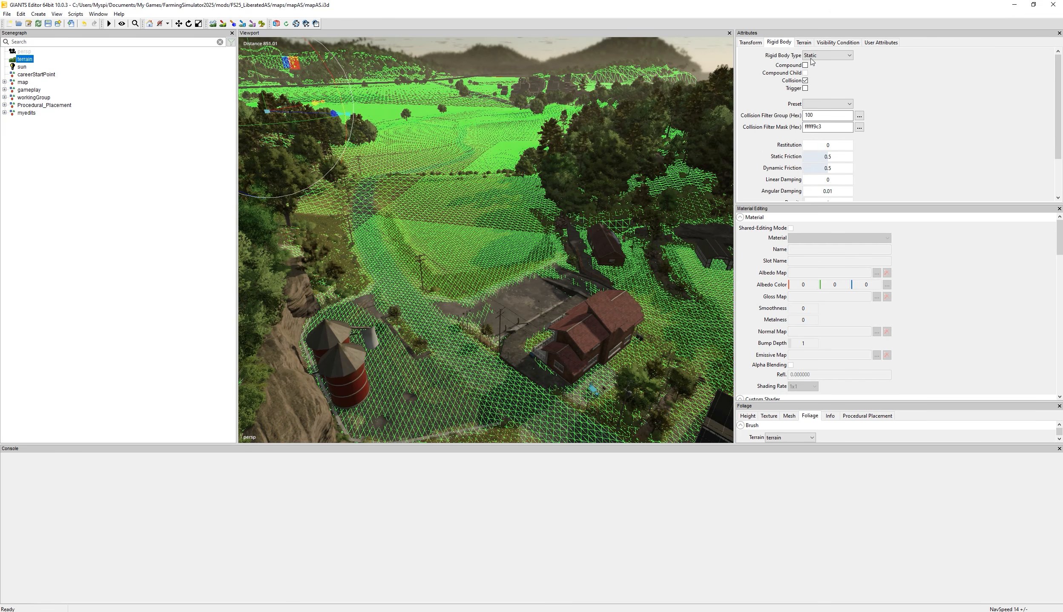
scroll(880, 84, "down", 4)
left_click(806, 43)
scroll(874, 81, "down", 10)
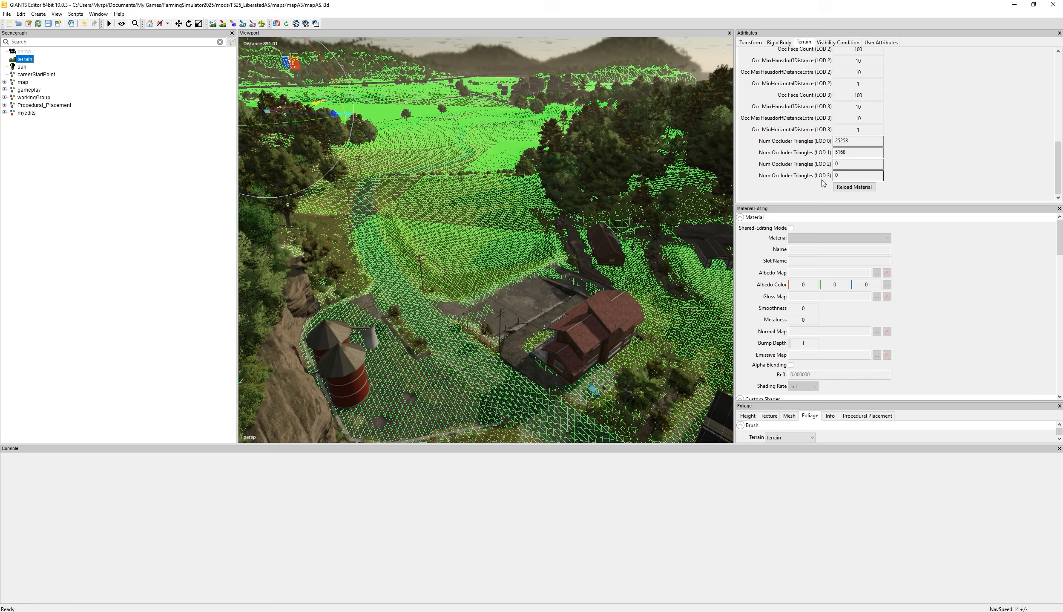
scroll(894, 171, "up", 7)
scroll(896, 169, "up", 2)
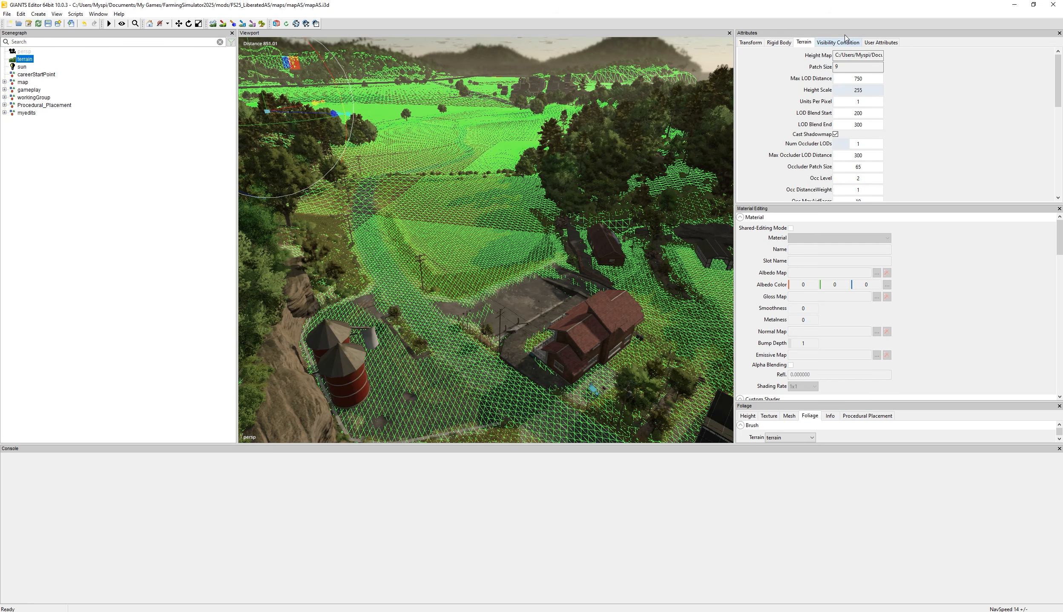
left_click(874, 43)
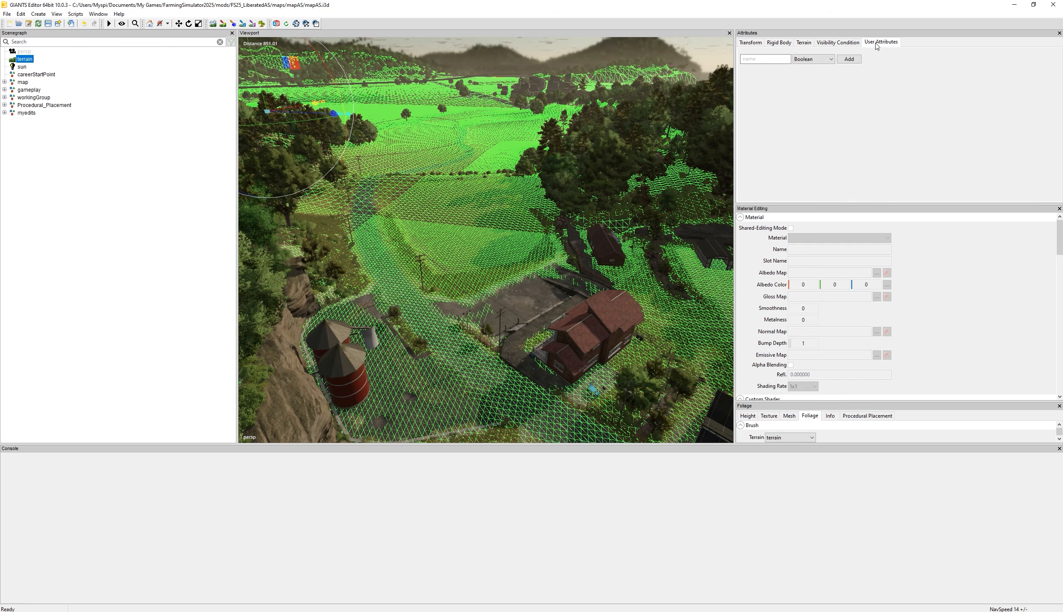
left_click(842, 44)
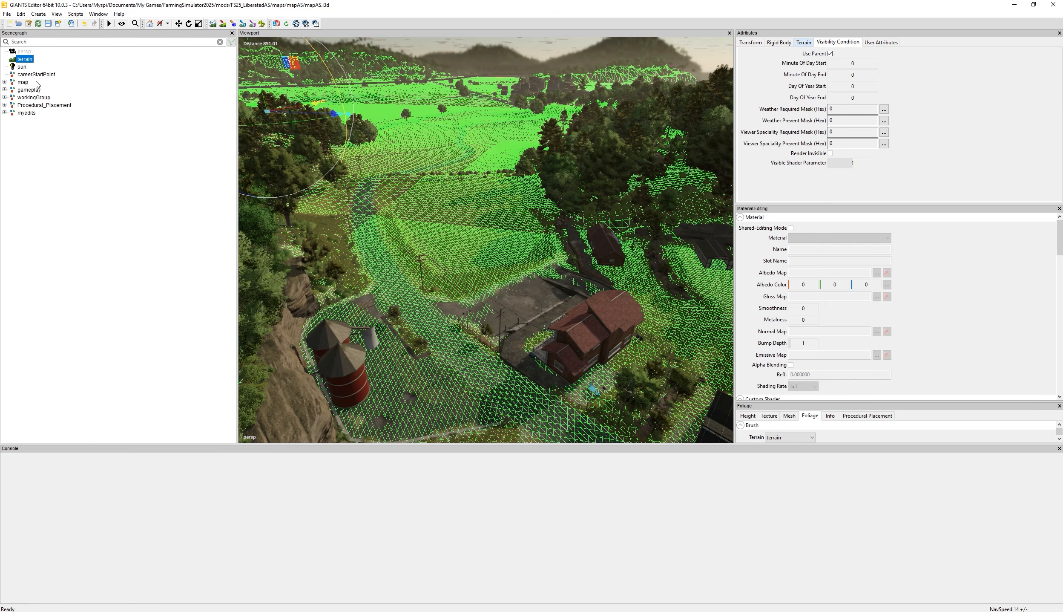
Inspect the sun's light attributes, including its colour, range and shadow map settings.
left_click(22, 67)
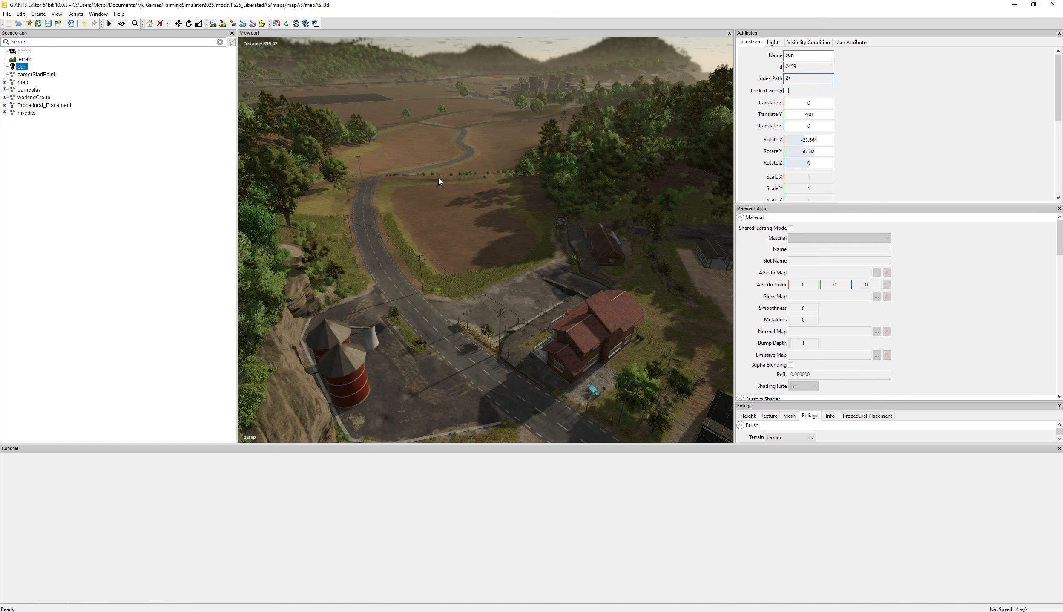
right_click_drag(440, 180, 422, 158)
left_click(773, 42)
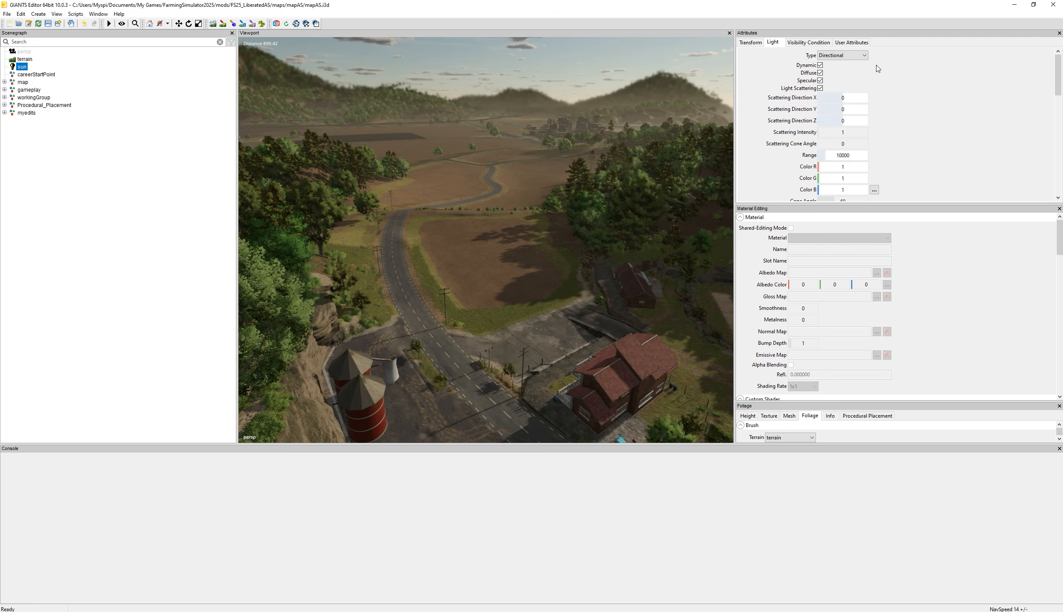
scroll(898, 95, "down", 2)
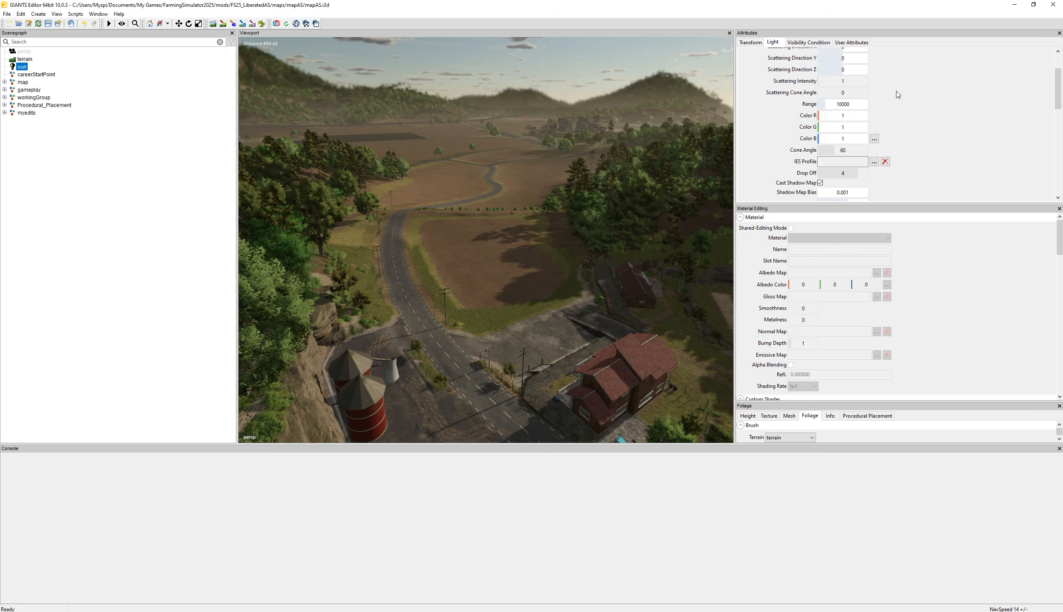
scroll(903, 88, "down", 3)
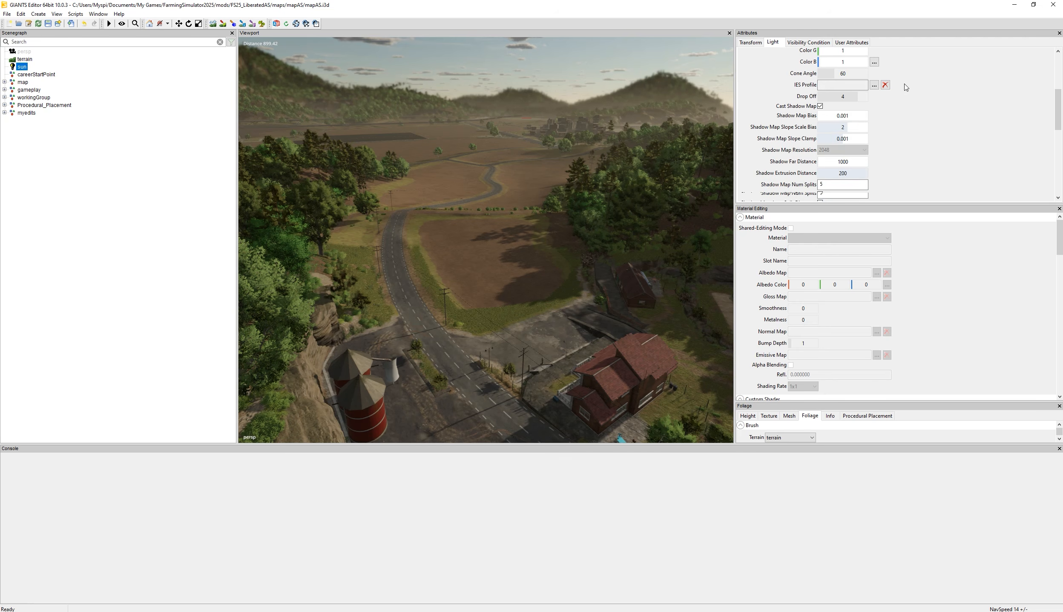
right_click_drag(514, 176, 472, 133)
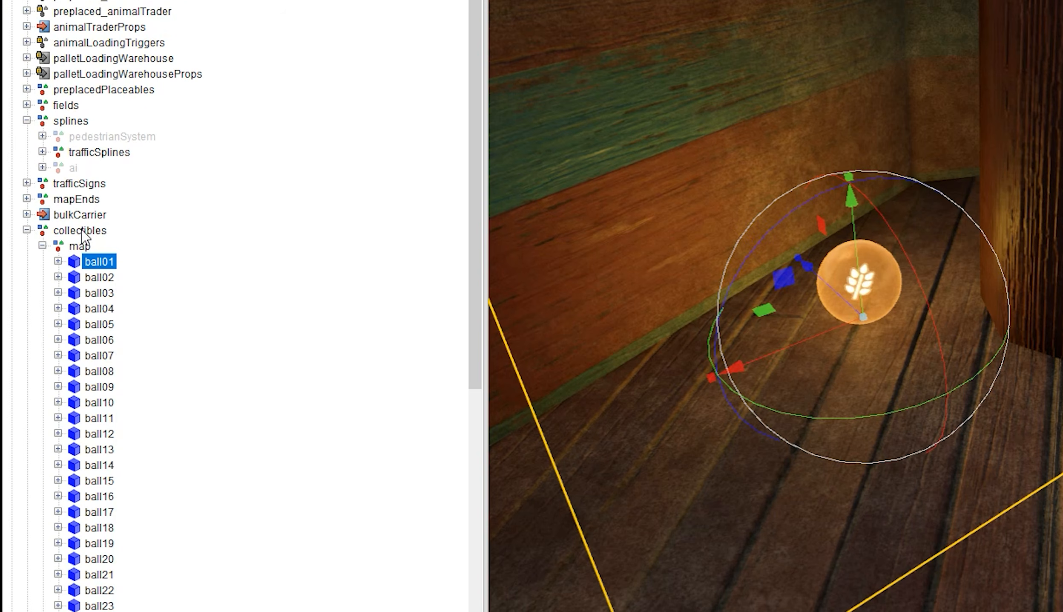
Look through the collectibles group and its map subgroup, ending on ball01.
left_click(82, 231)
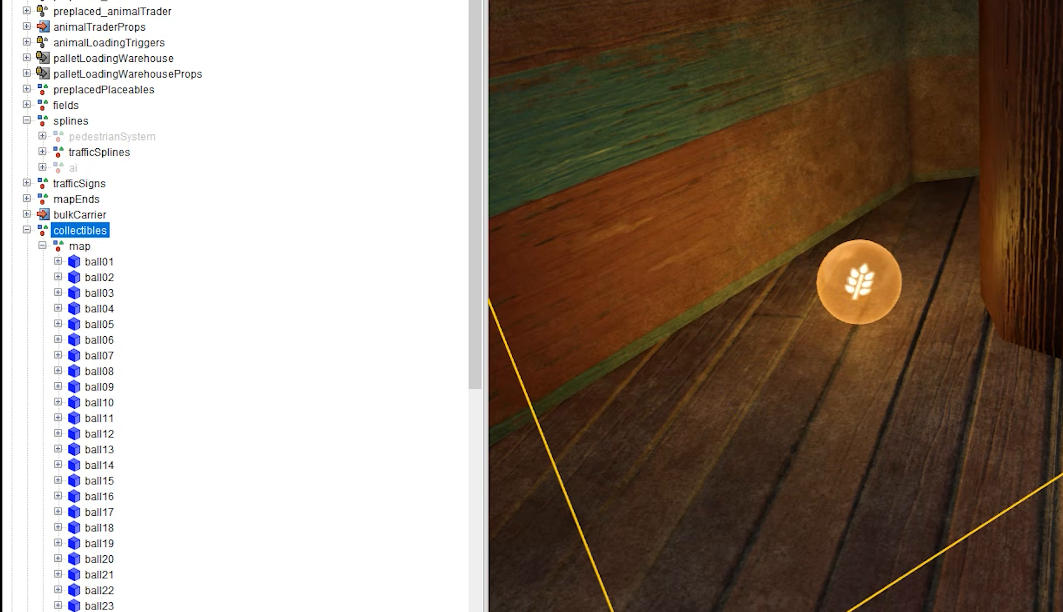
left_click(84, 247)
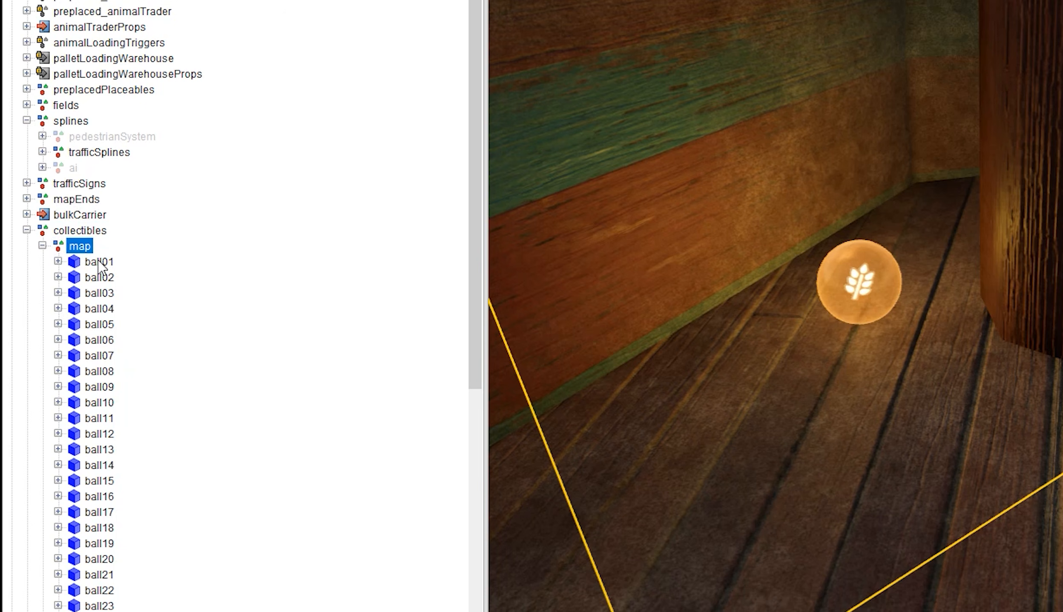
left_click(99, 263)
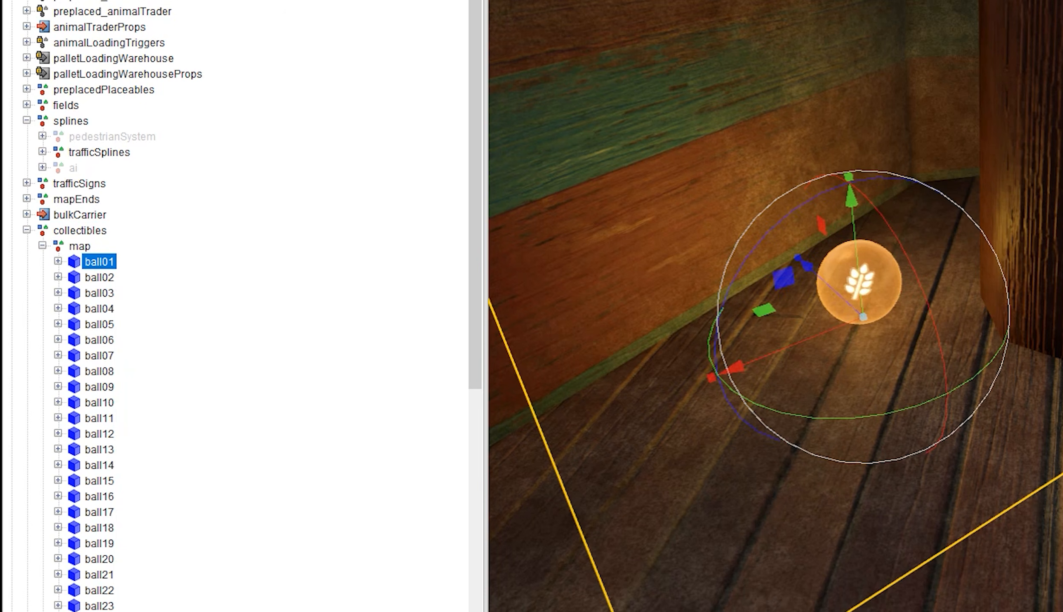
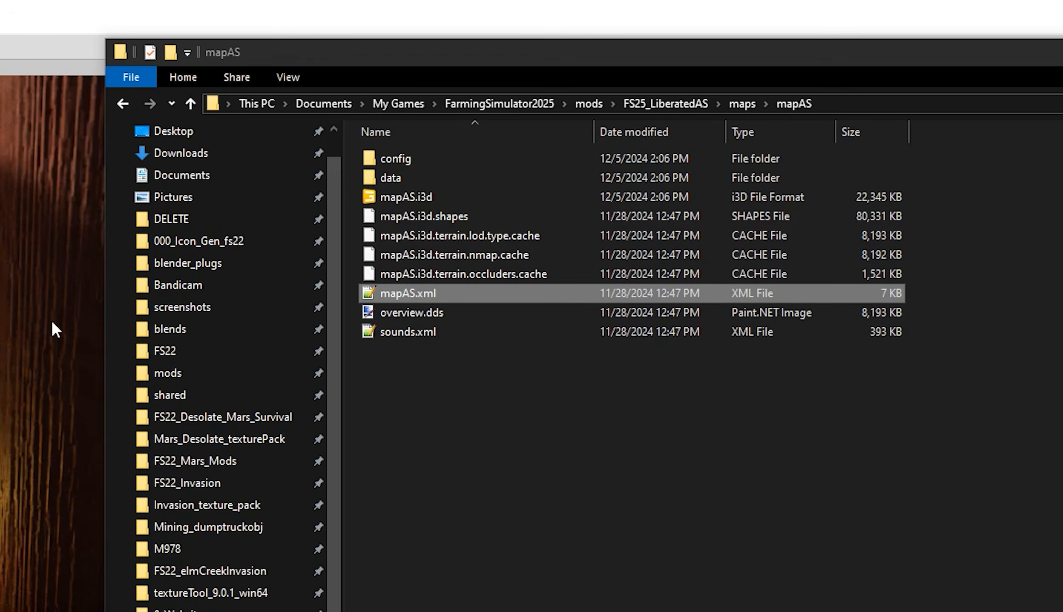
Open mapAS.xml from the mapAS folder in Notepad++ and find the collectibles entry on line 40.
double_click(403, 294)
scroll(421, 167, "down", 4)
scroll(422, 167, "down", 1)
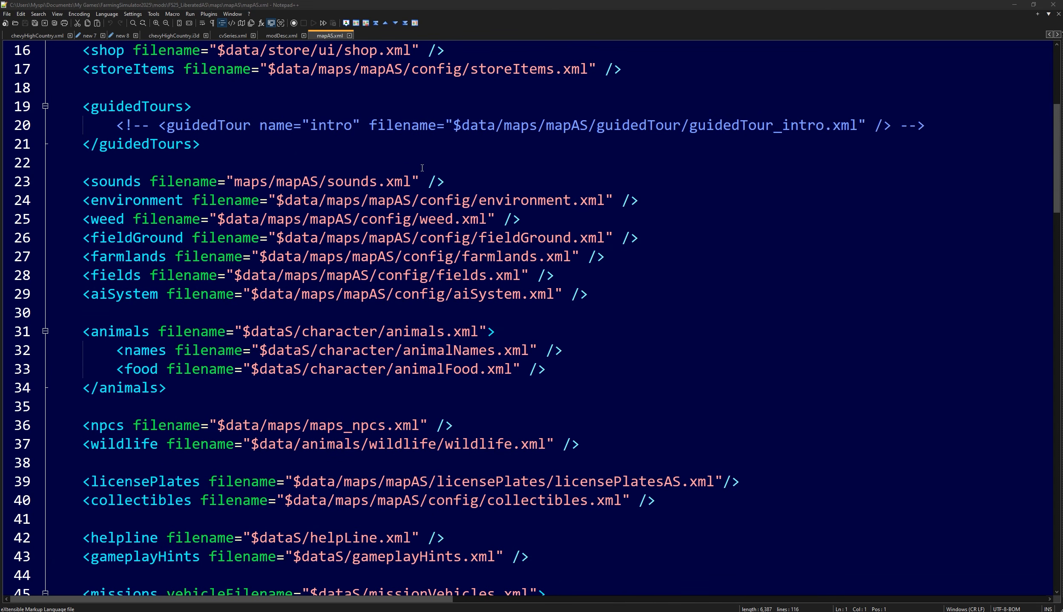
triple_click(294, 494)
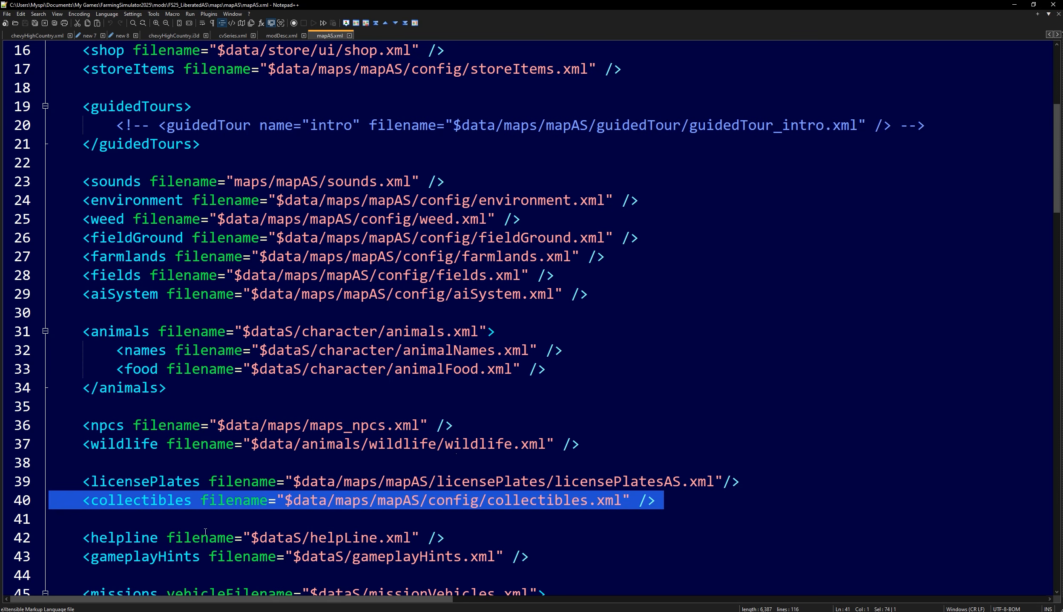
left_click(353, 503)
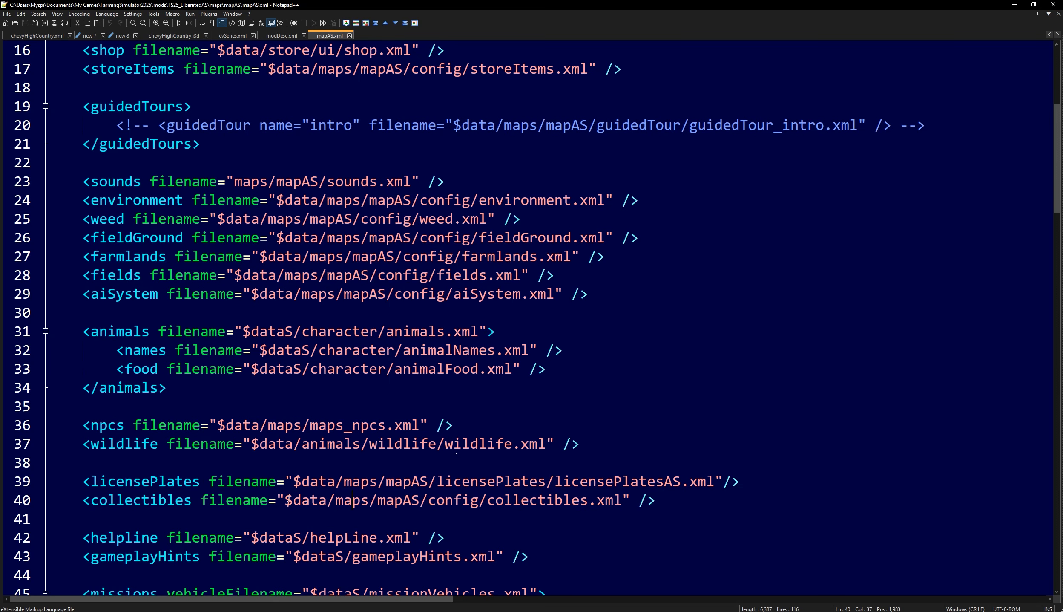
Highlight the file name collectibles.xml and its folder path $data/maps/mapAS/config/ in the collectibles entry.
left_click_drag(285, 500, 411, 500)
left_click_drag(525, 494, 618, 501)
left_click(623, 502)
left_click_drag(520, 501, 488, 504, "shift")
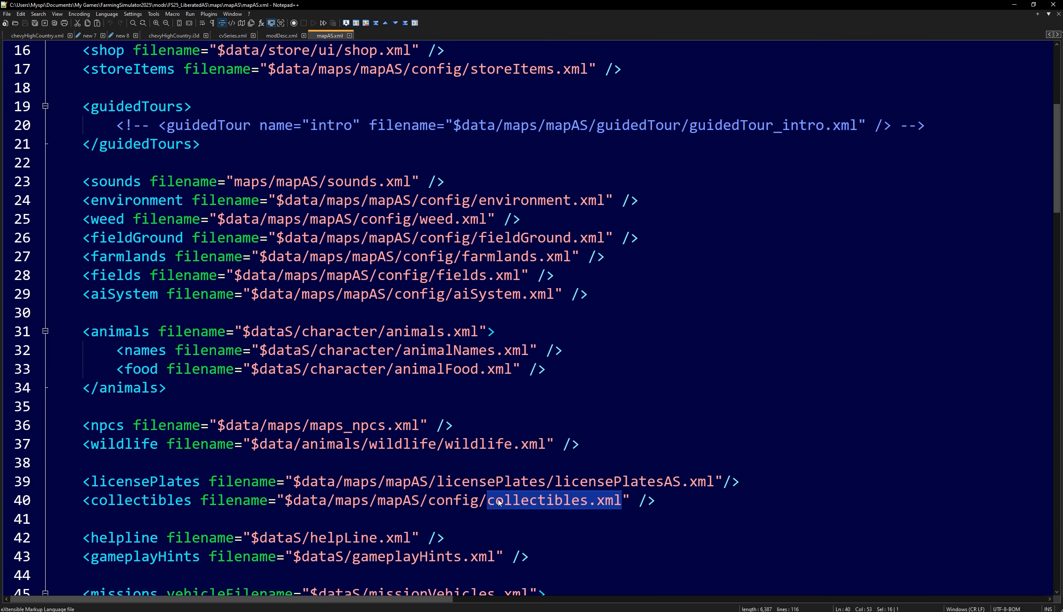
left_click_drag(286, 499, 490, 498)
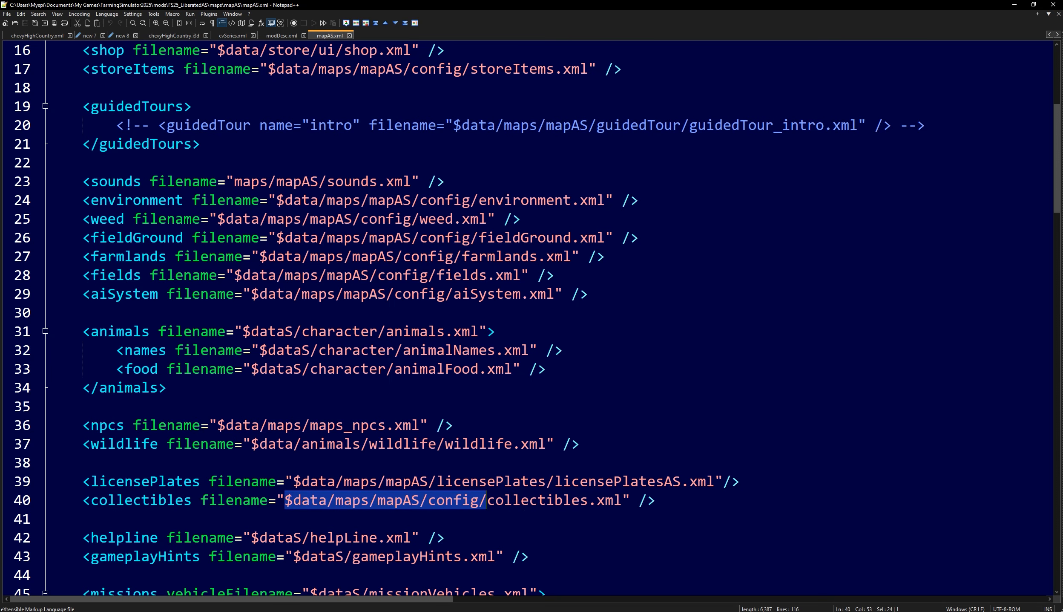
Return to GIANTS Editor and check the name user attribute on ball01 and ball25.
key("alt+Tab")
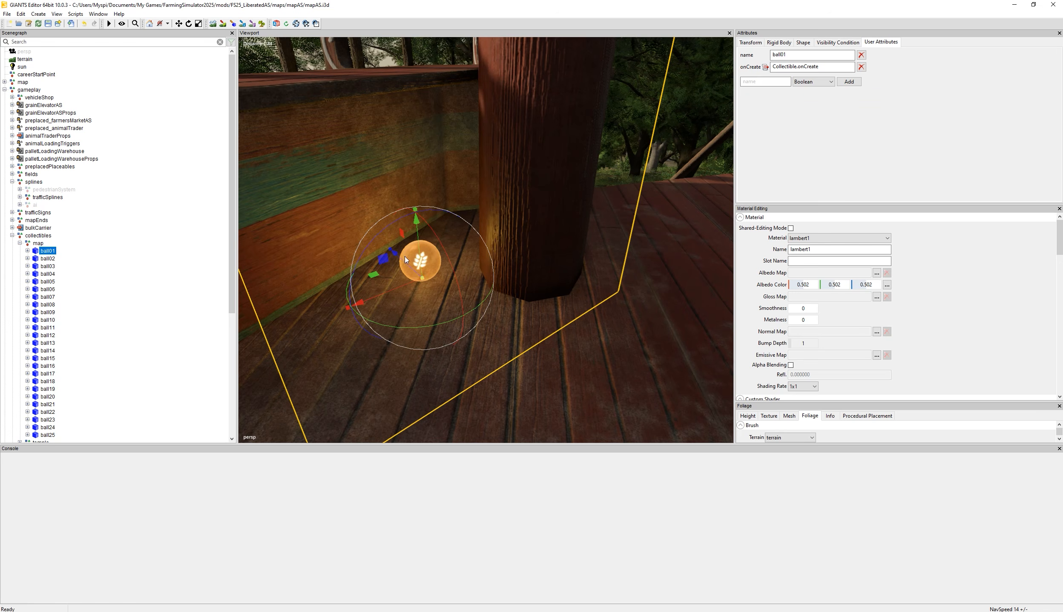
left_click(809, 54)
scroll(30, 315, "down", 2)
left_click(47, 396)
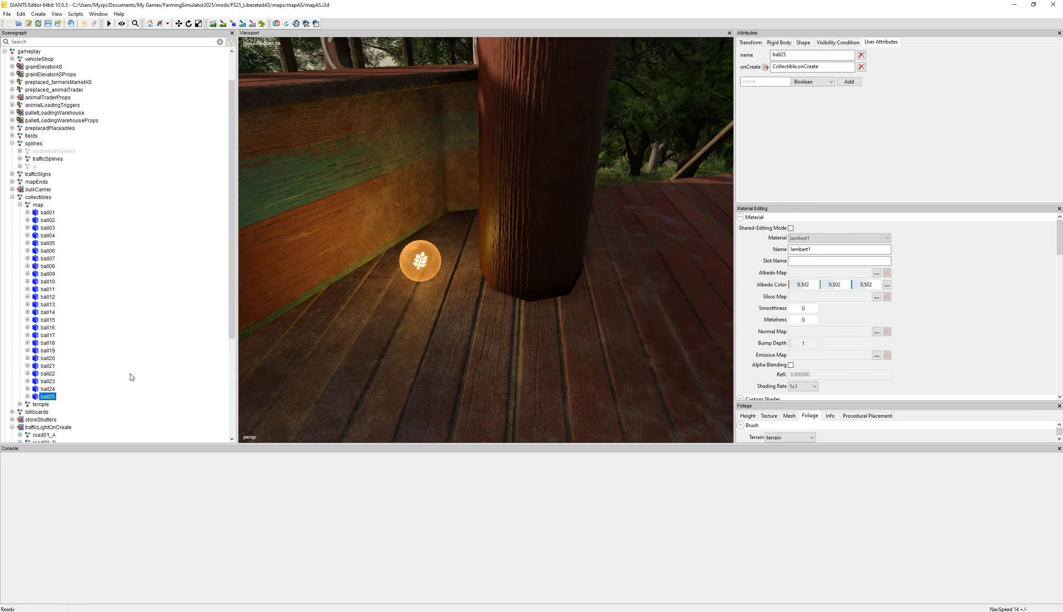
Locate ball25 in the forest and view the glowing spot beside the boxes up close.
key("f")
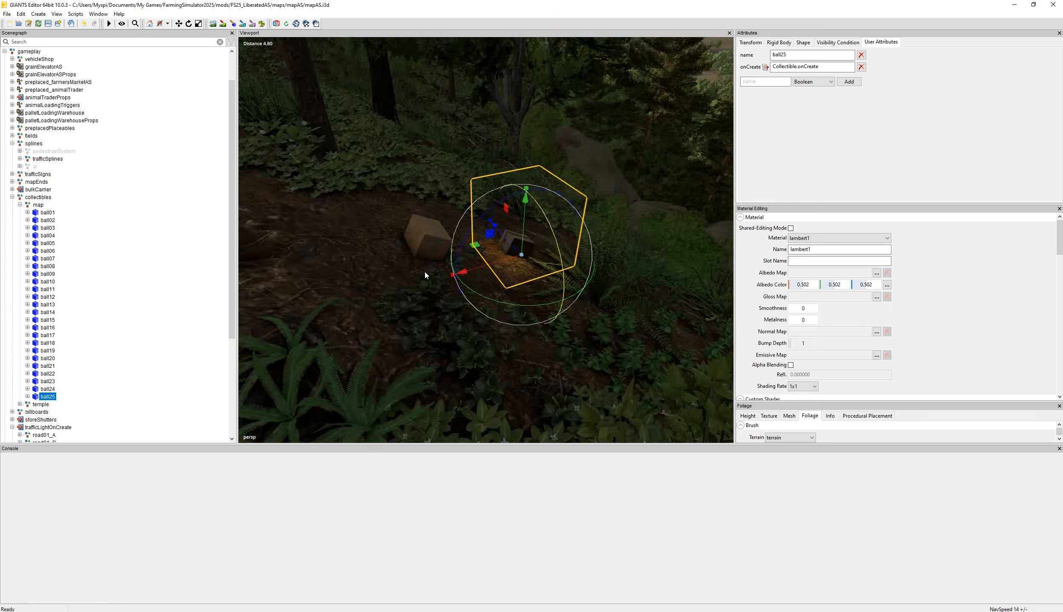
scroll(454, 259, "up", 3)
left_click_drag(450, 261, 416, 274, "alt")
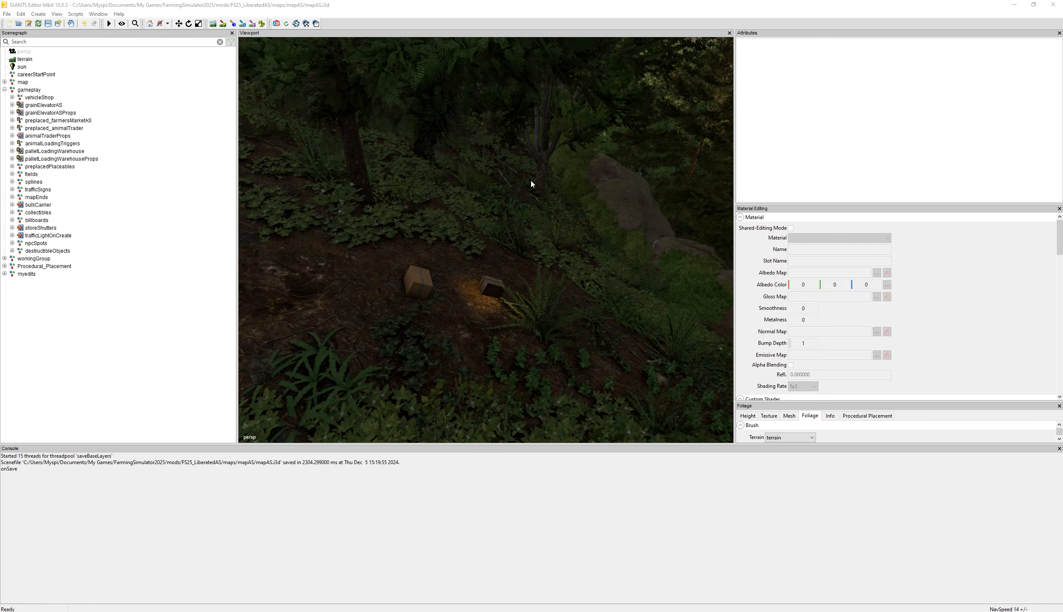
left_click_drag(532, 182, 467, 195, "alt")
scroll(461, 201, "up", 10)
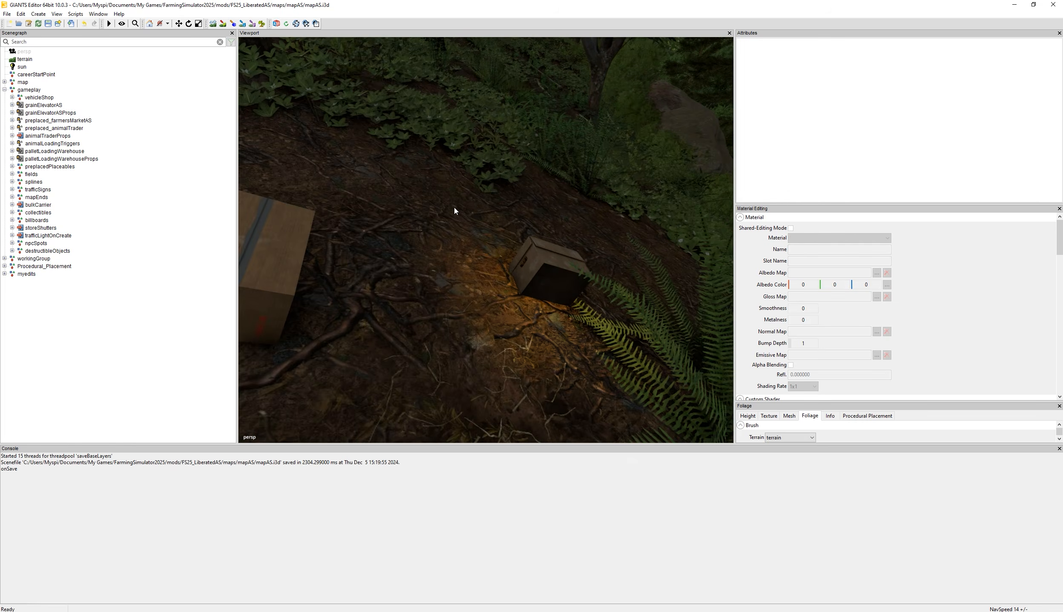
Open the FS25_LiberatedAS mod folder in File Explorer and enlarge its file thumbnails.
key("alt+Tab")
scroll(358, 177, "up", 5)
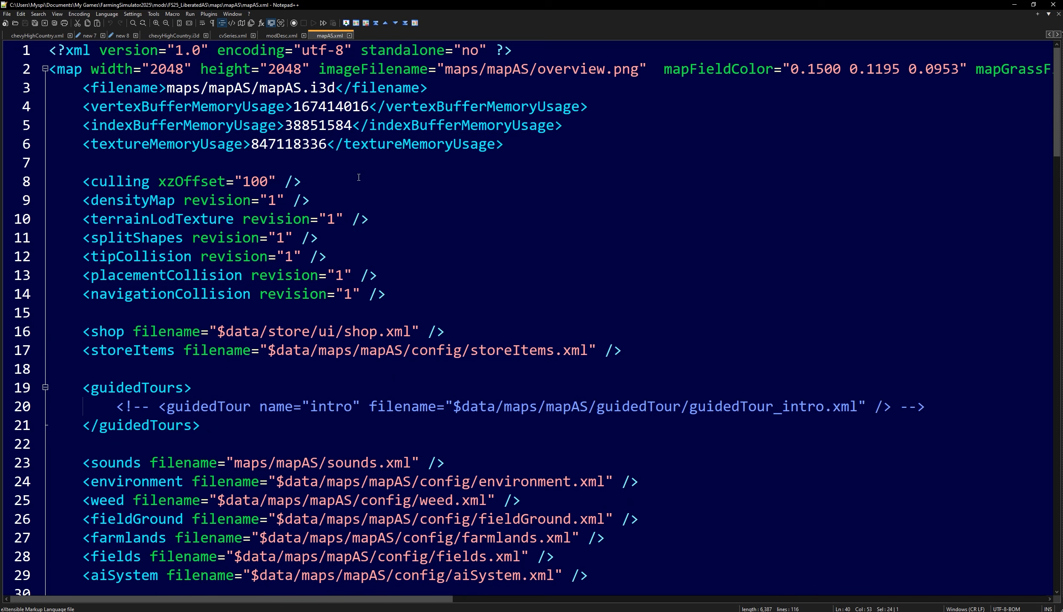
key("alt+Tab")
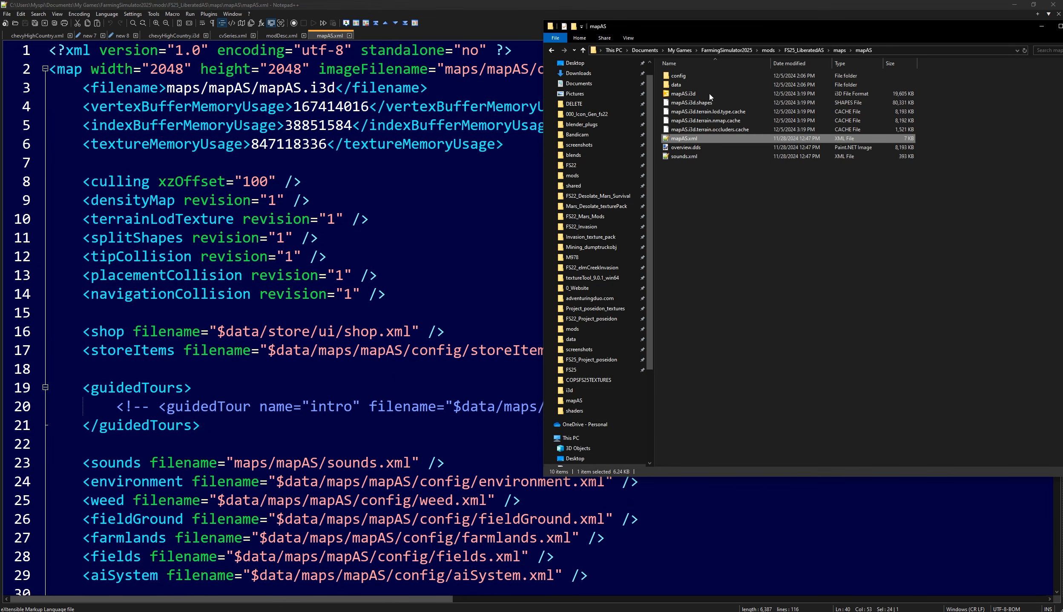
double_click(853, 28)
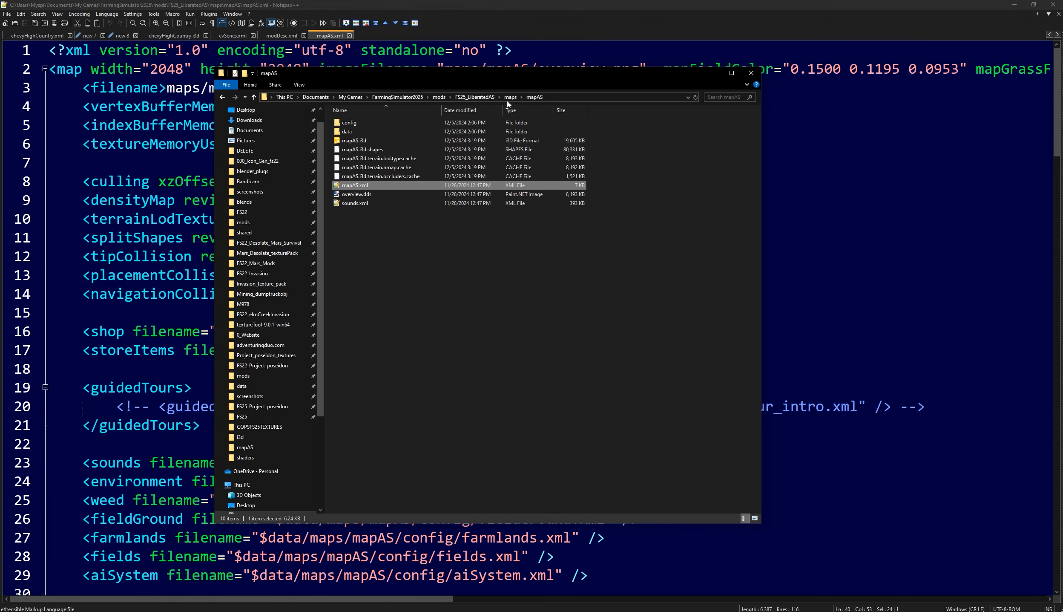
left_click(486, 97)
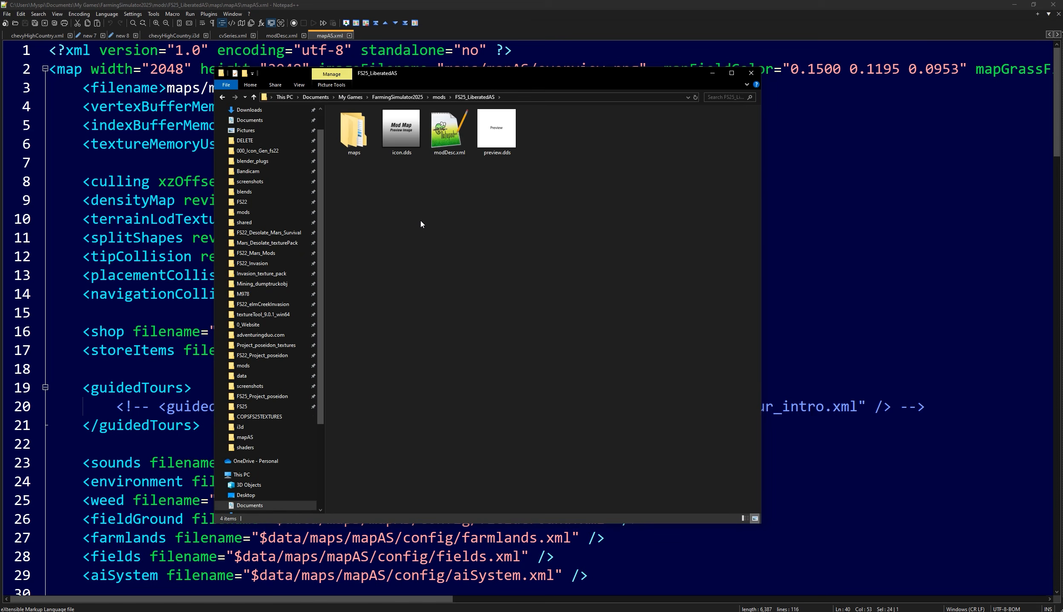
scroll(540, 158, "up", 3, "ctrl")
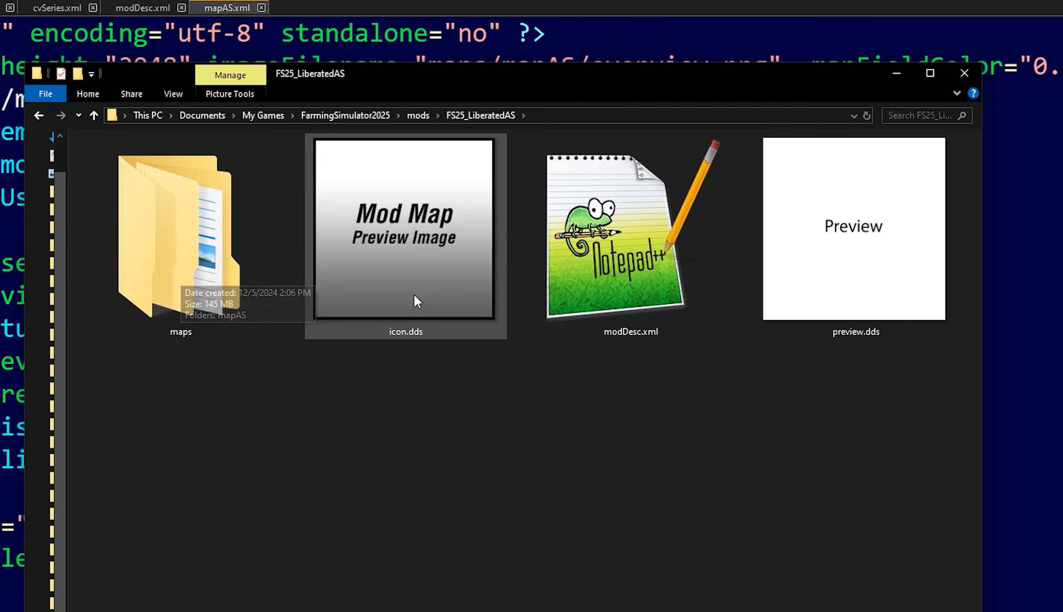
mouse_move(411, 309)
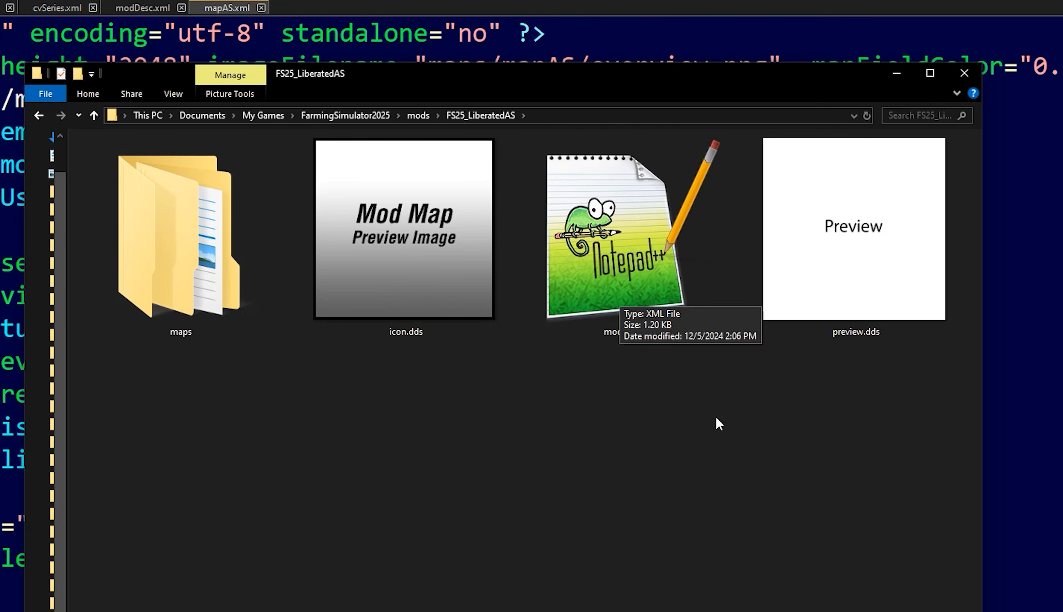
mouse_move(879, 273)
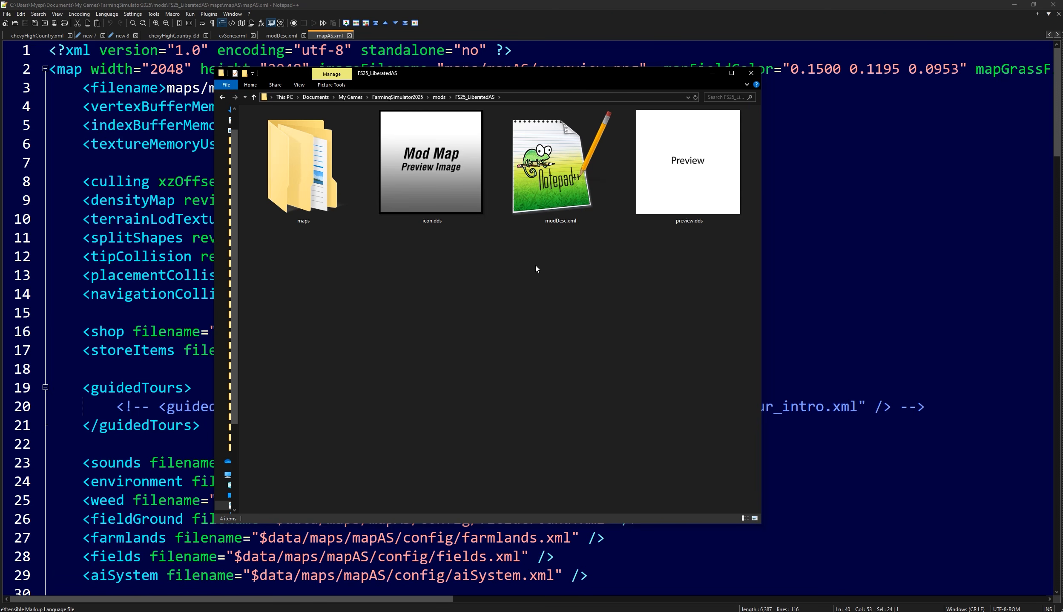
Open modDesc.xml from the mod folder in Notepad++ and set its descVersion to 92.
double_click(546, 198)
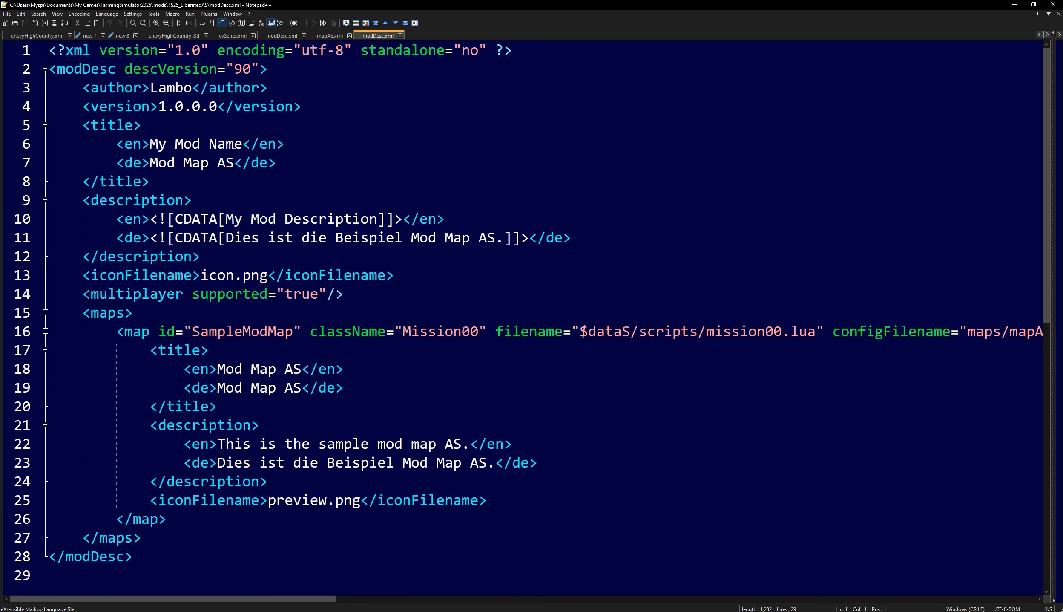
double_click(242, 70)
type("92")
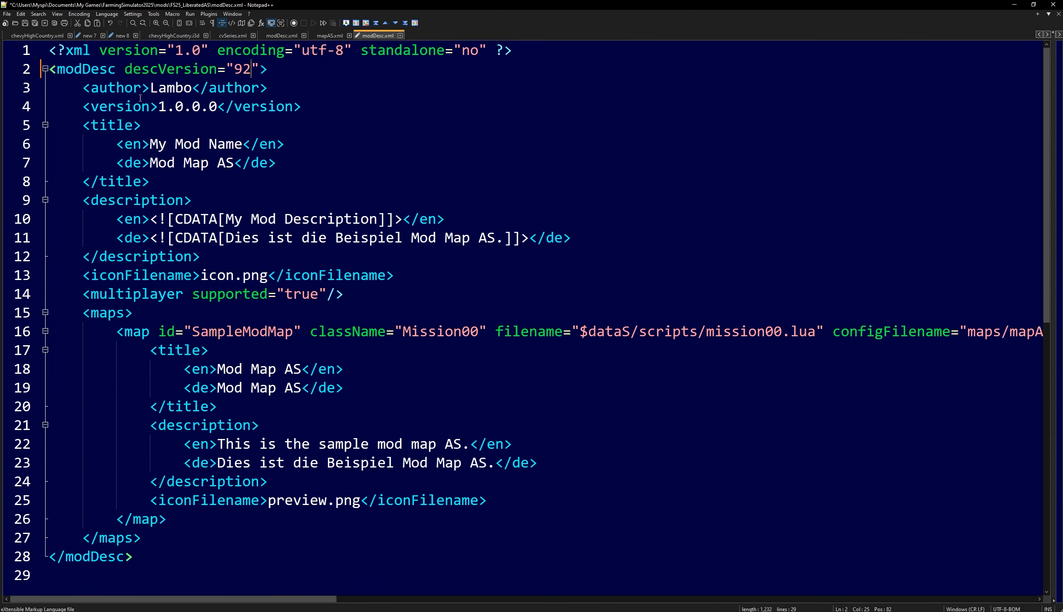
Highlight the English title, the English description text and the German description line in modDesc.xml.
left_click(150, 144)
left_click_drag(166, 145, 226, 145)
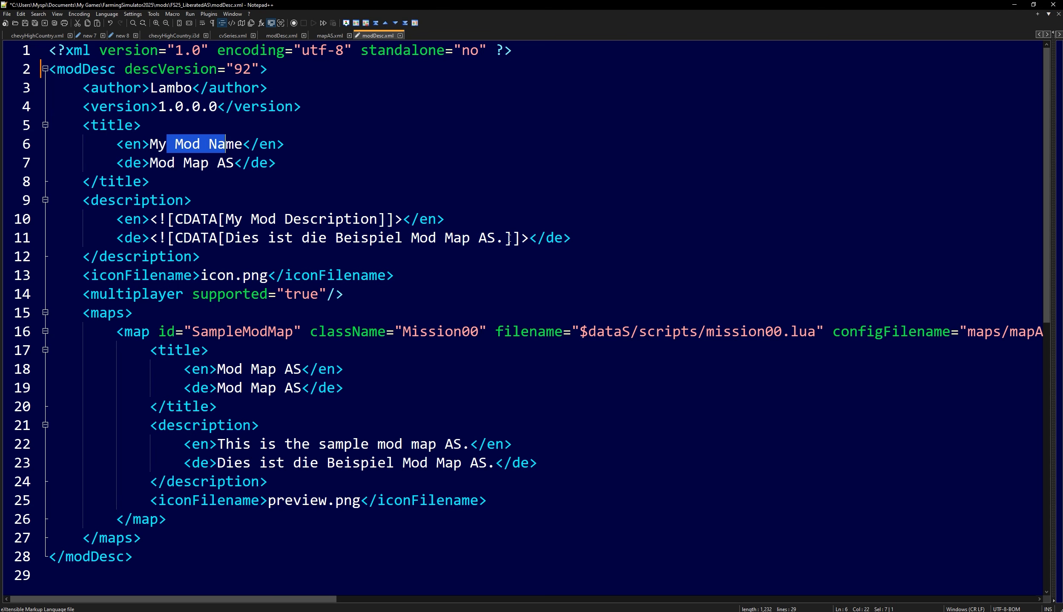
left_click_drag(226, 219, 377, 219)
scroll(337, 236, "down", 1)
scroll(338, 236, "down", 2)
scroll(338, 235, "up", 2)
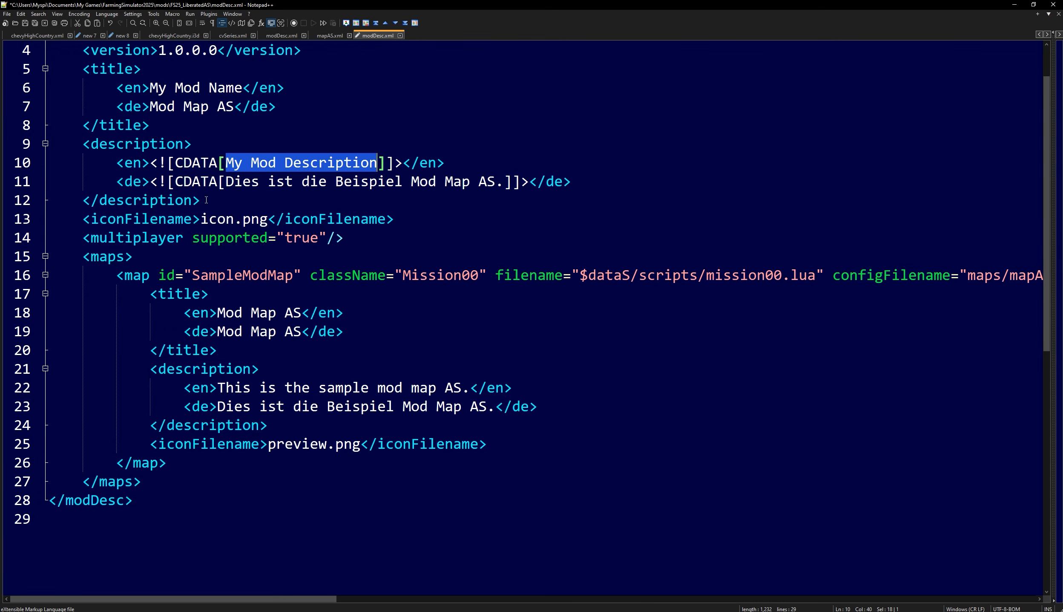
double_click(144, 183)
triple_click(144, 182)
scroll(264, 229, "down", 2)
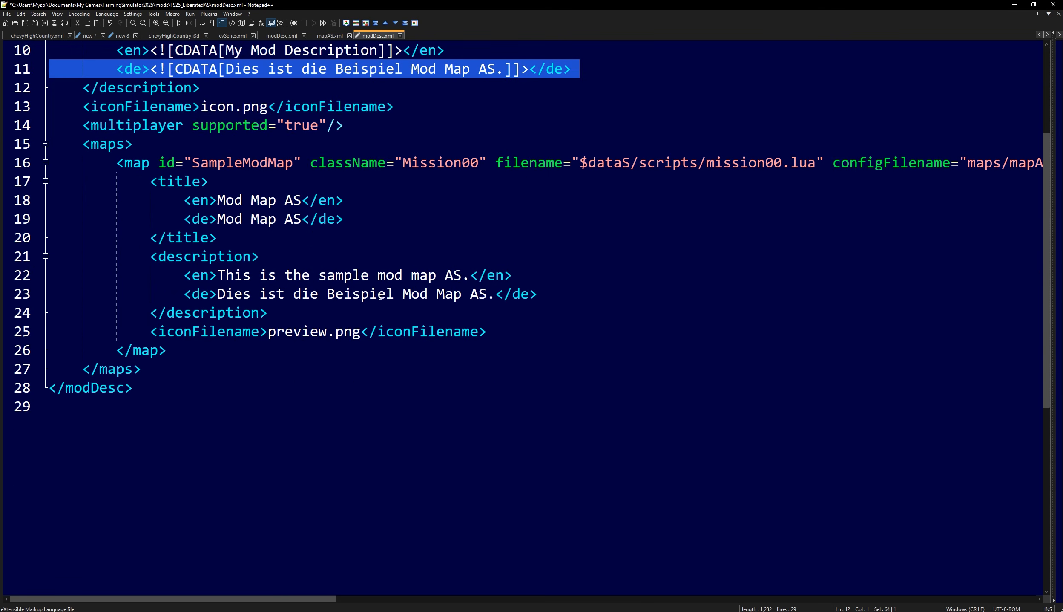
Replace the map id on line 16 of modDesc.xml with ASliberate.
scroll(264, 229, "up", 1)
double_click(261, 218)
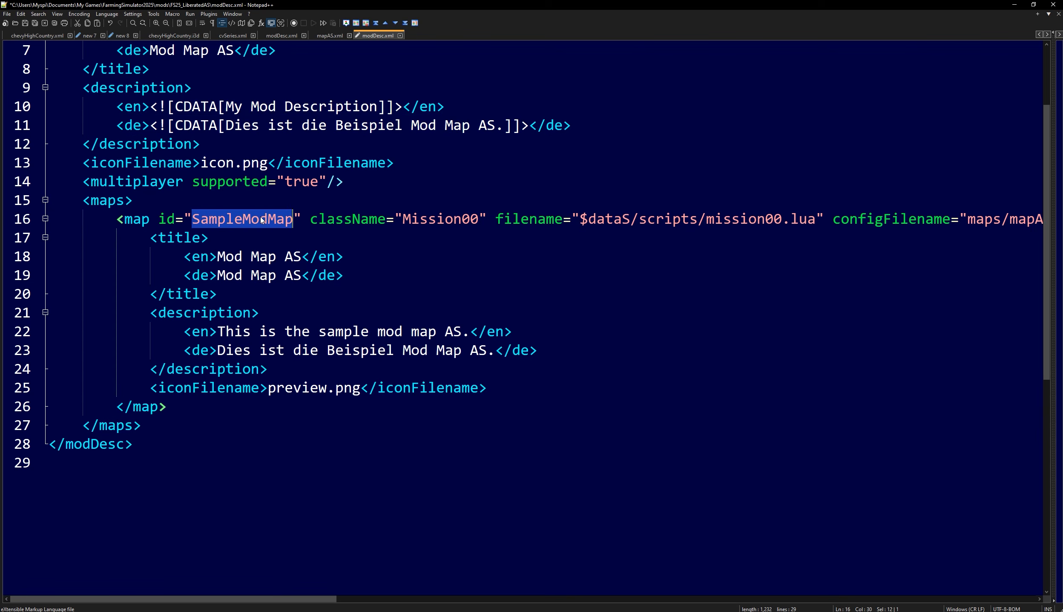
type("ASliberarte")
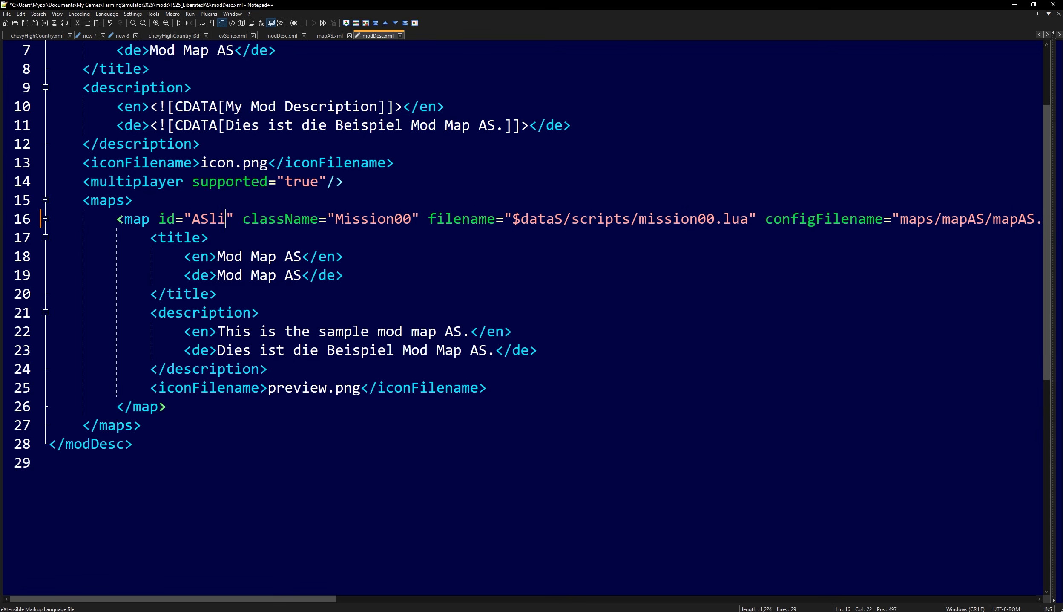
key("BackSpace")
key("BackSpace")
key("BackSpace")
key("BackSpace")
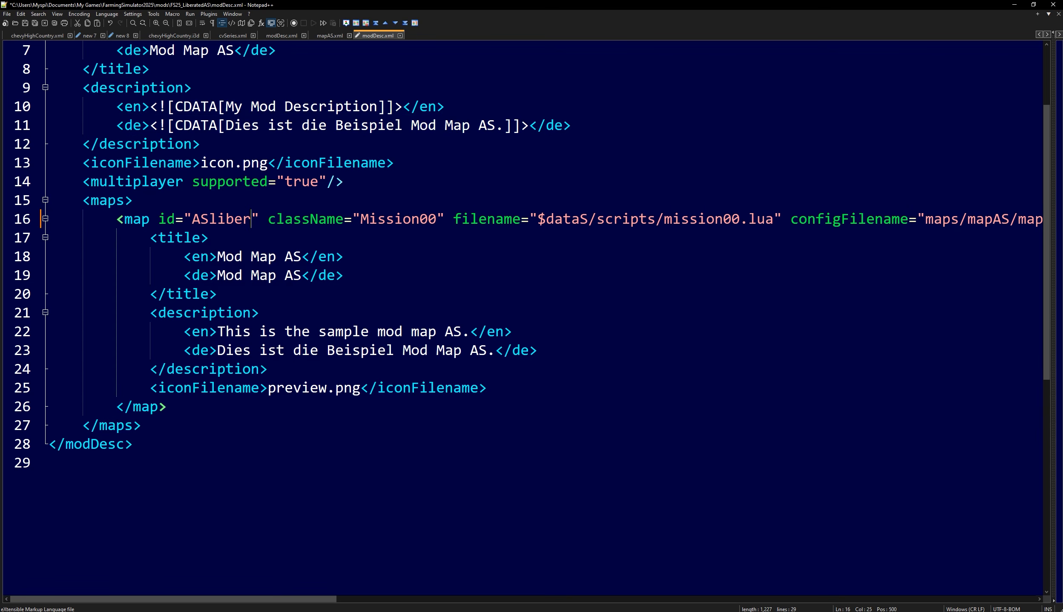
type("ate")
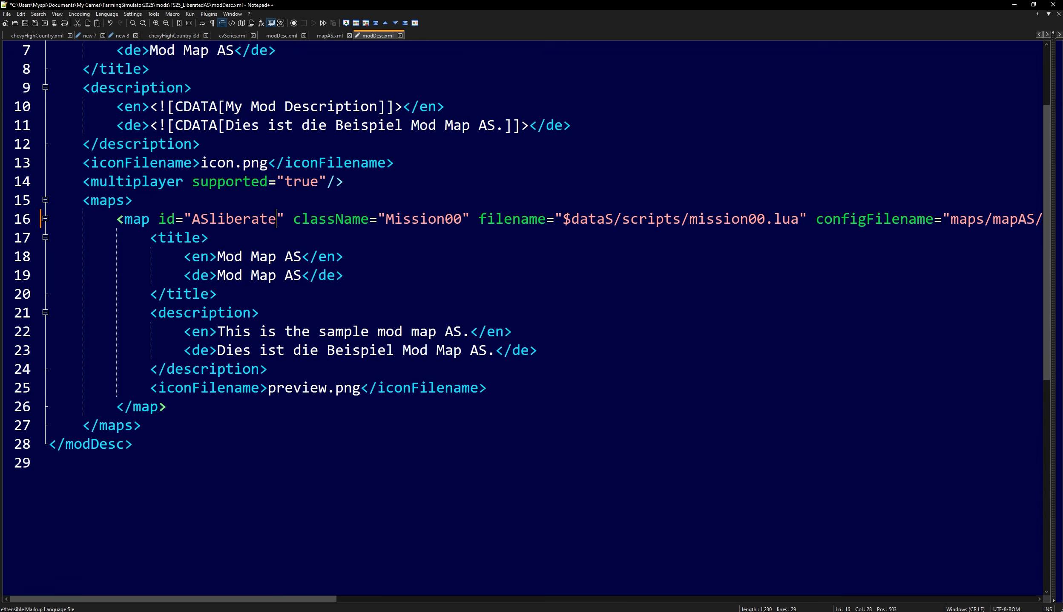
Highlight the map entry's className, filename and configFilename attributes, check the default vehicles and hand tools paths, and save modDesc.xml.
double_click(236, 219)
left_click_drag(280, 599, 239, 597)
left_click_drag(275, 220, 794, 220)
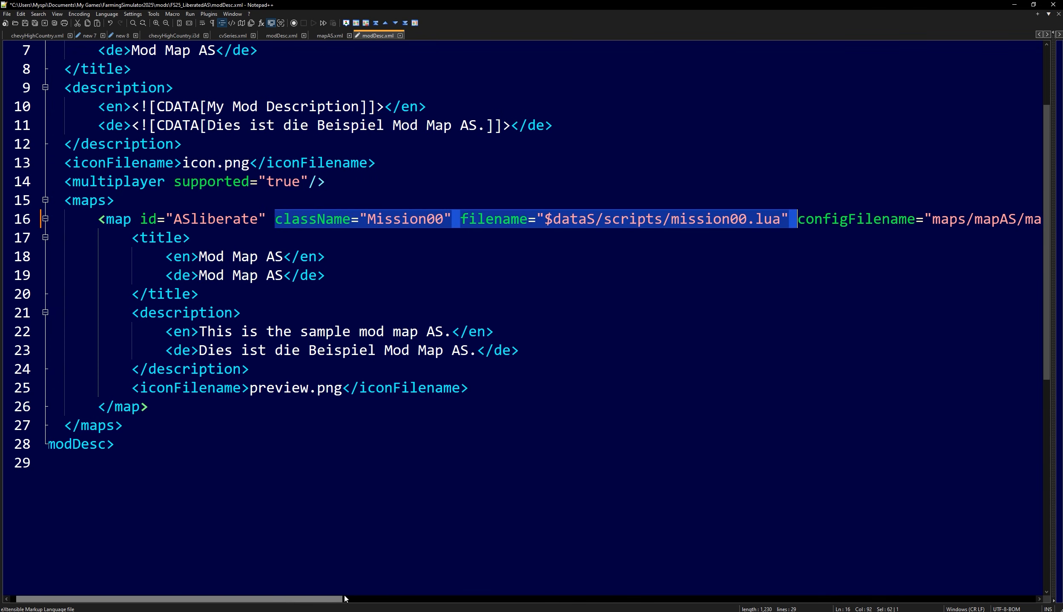
left_click_drag(294, 597, 473, 597)
left_click_drag(256, 218, 1024, 220)
left_click_drag(295, 598, 572, 596)
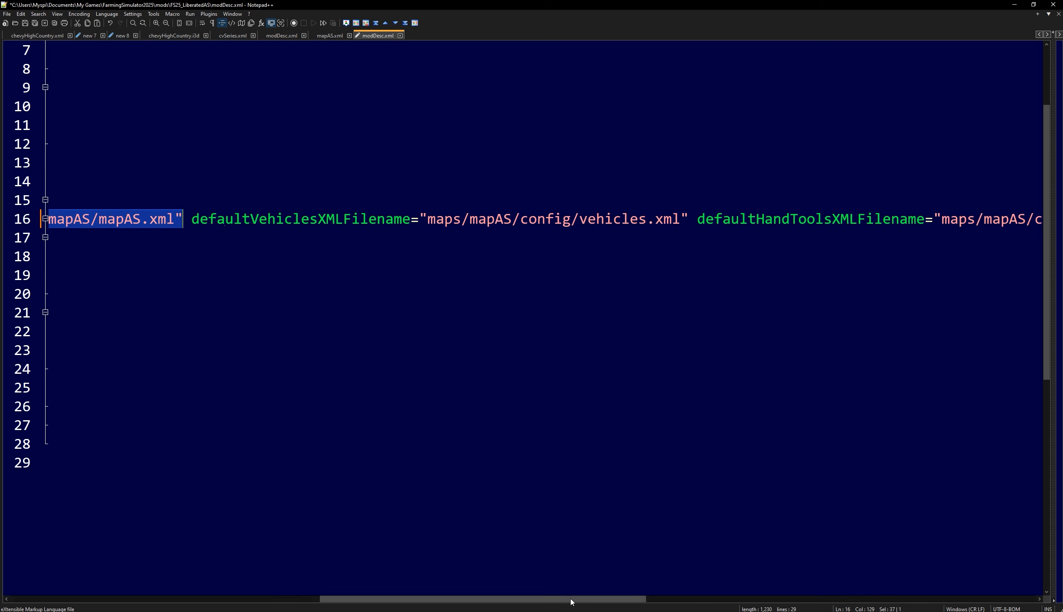
left_click_drag(572, 600, 240, 590)
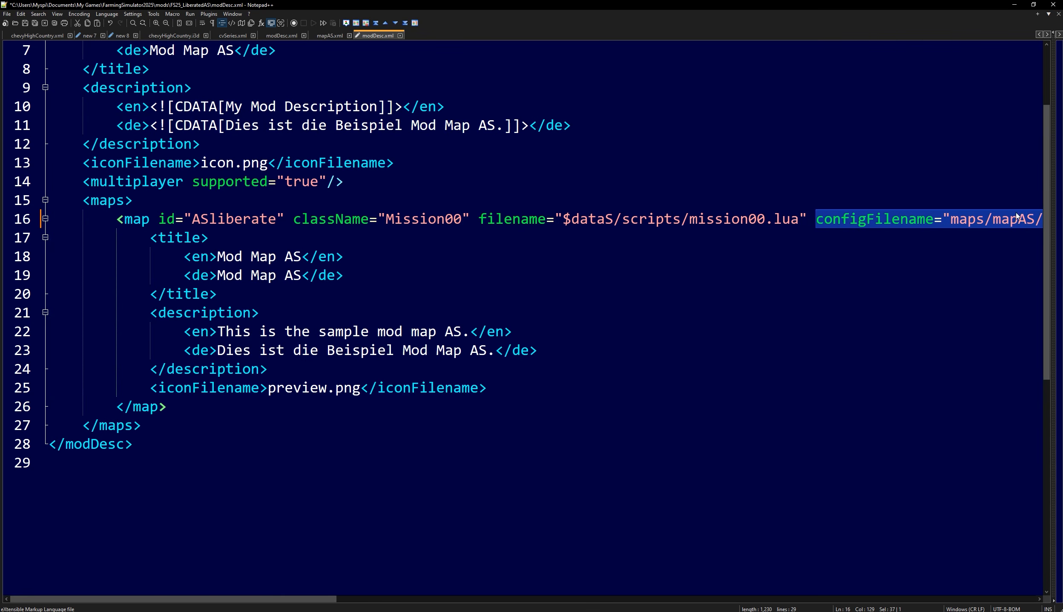
key("ctrl+s")
Switch to mapAS.xml and highlight the map width value and the maps/mapAS/mapAS.i3d filename entry.
left_click(330, 35)
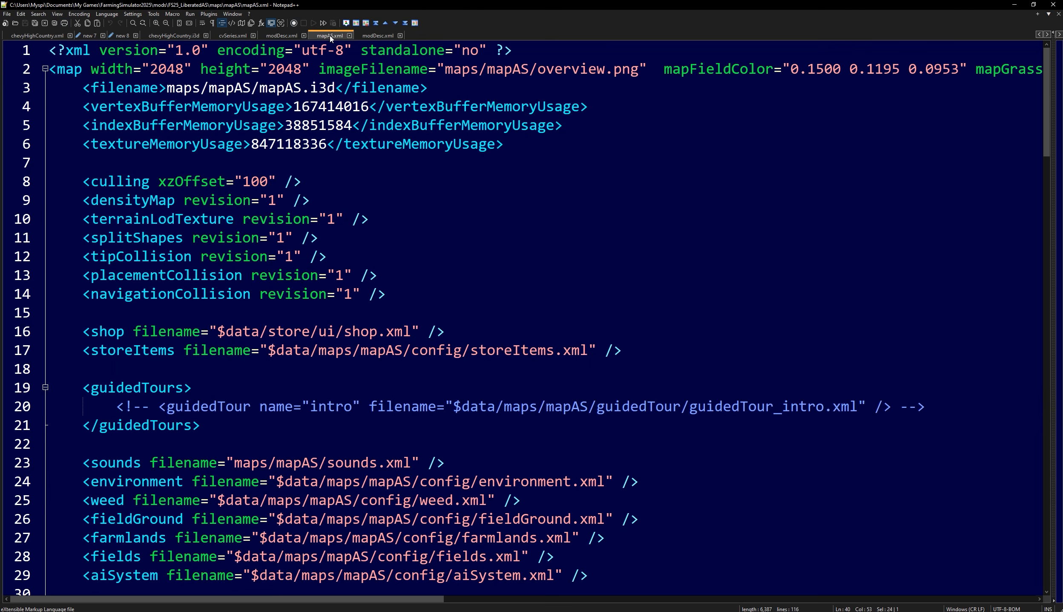
triple_click(128, 72)
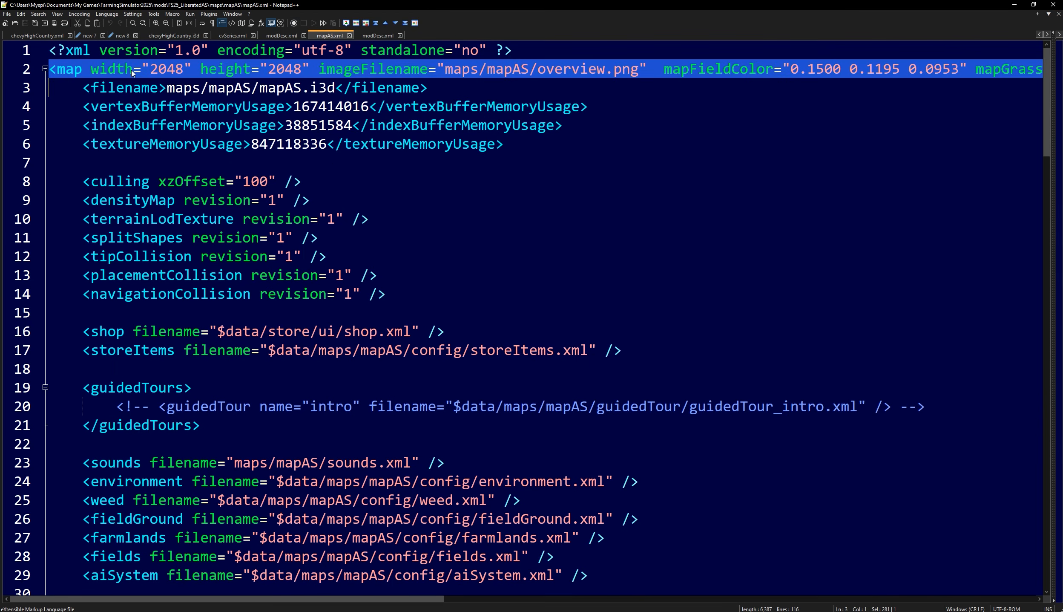
double_click(171, 77)
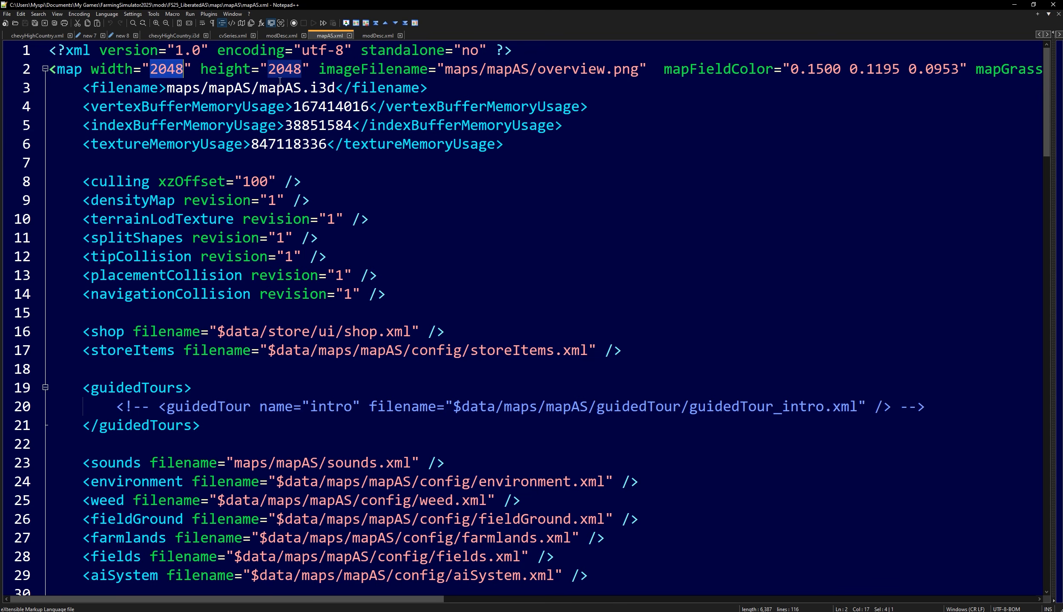
left_click(406, 181)
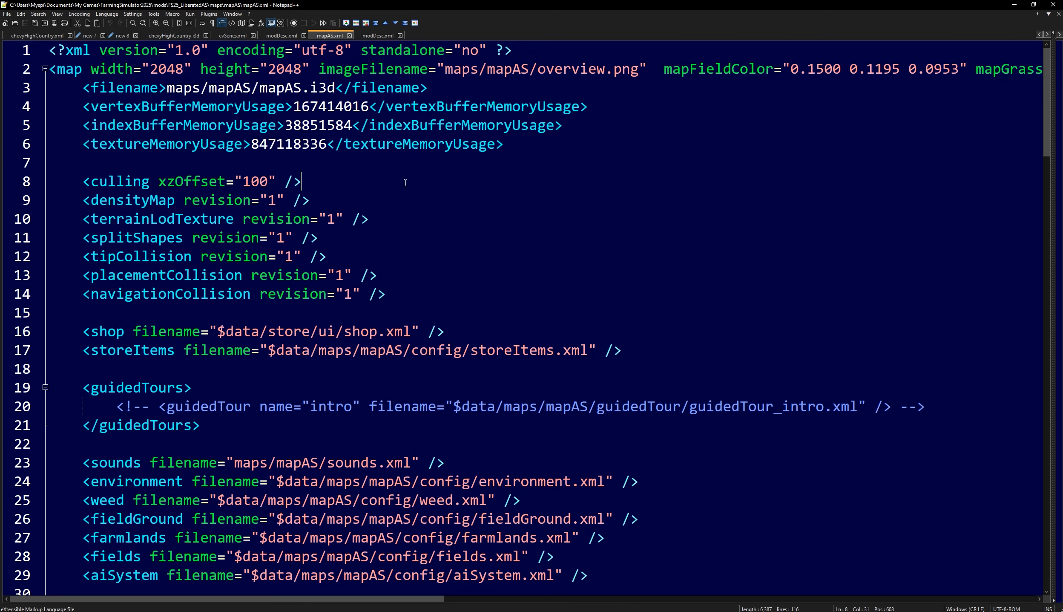
triple_click(77, 83)
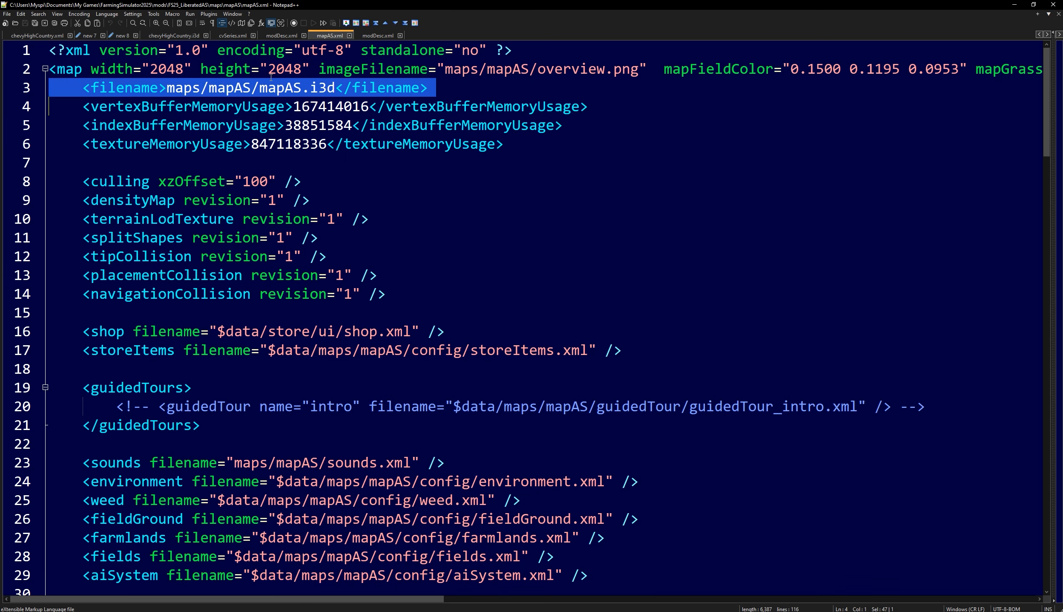
left_click(170, 88)
double_click(170, 89)
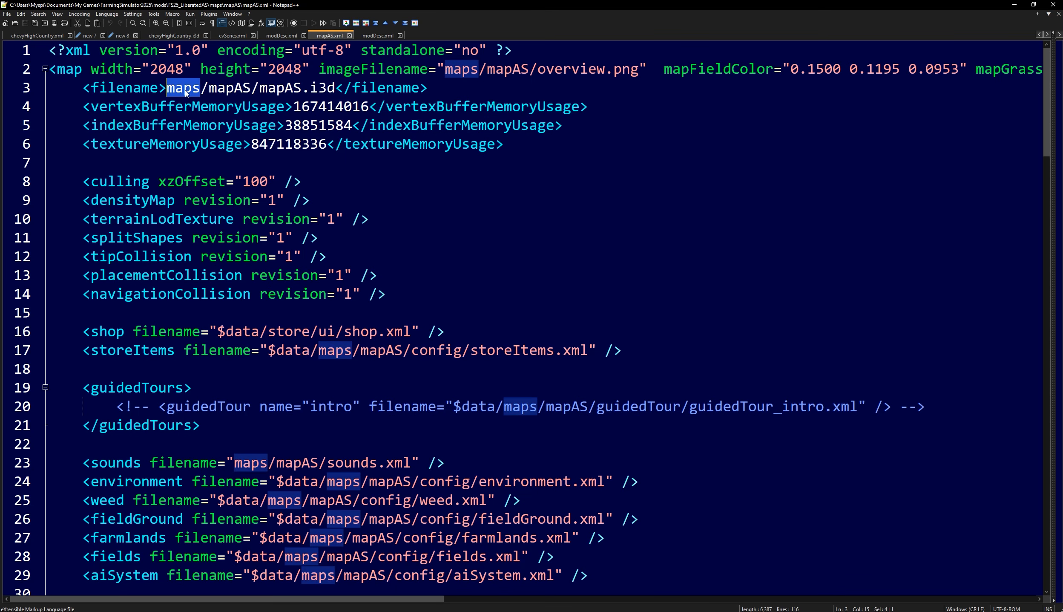
Highlight the $data prefix in the storeItems path on line 17.
triple_click(290, 350)
left_click(269, 350)
left_click_drag(268, 350, 311, 350)
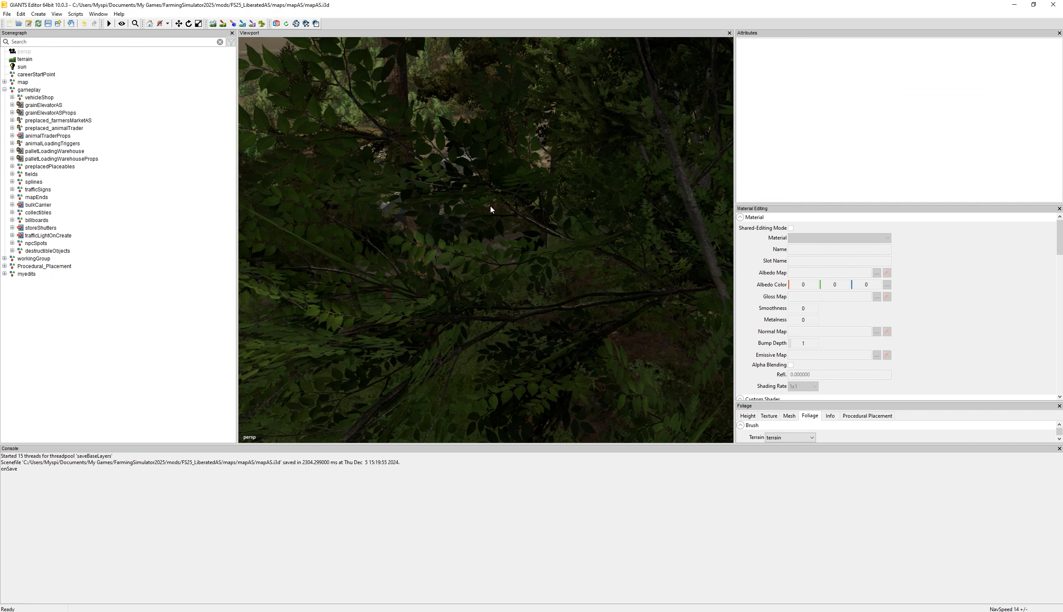
right_click_drag(491, 208, 527, 208)
key("s")
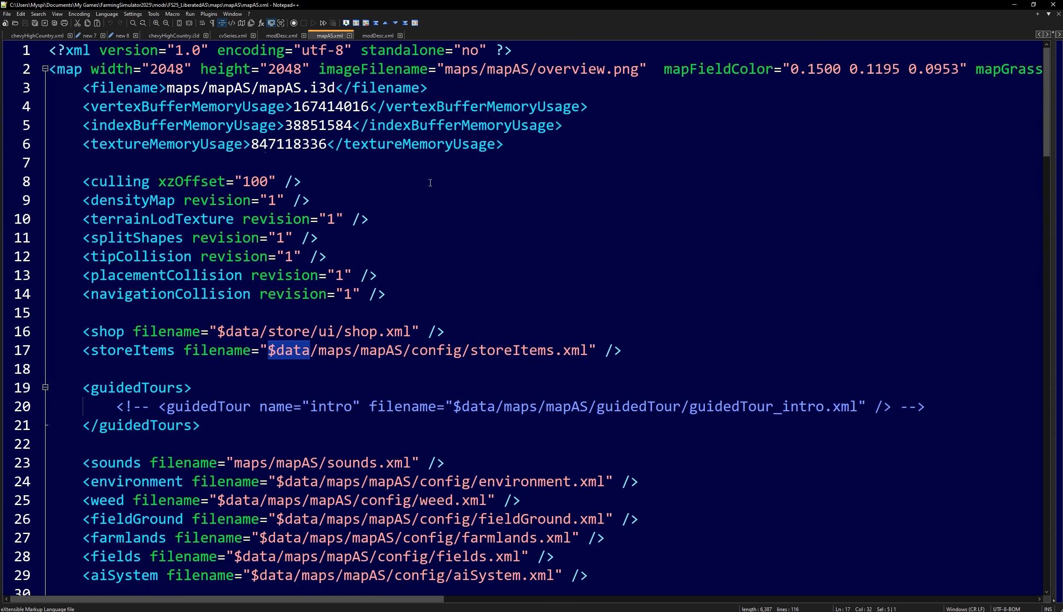
Highlight the shop and storeItems entries on lines 16 and 17 of mapAS.xml.
left_click(430, 183)
scroll(430, 183, "down", 1)
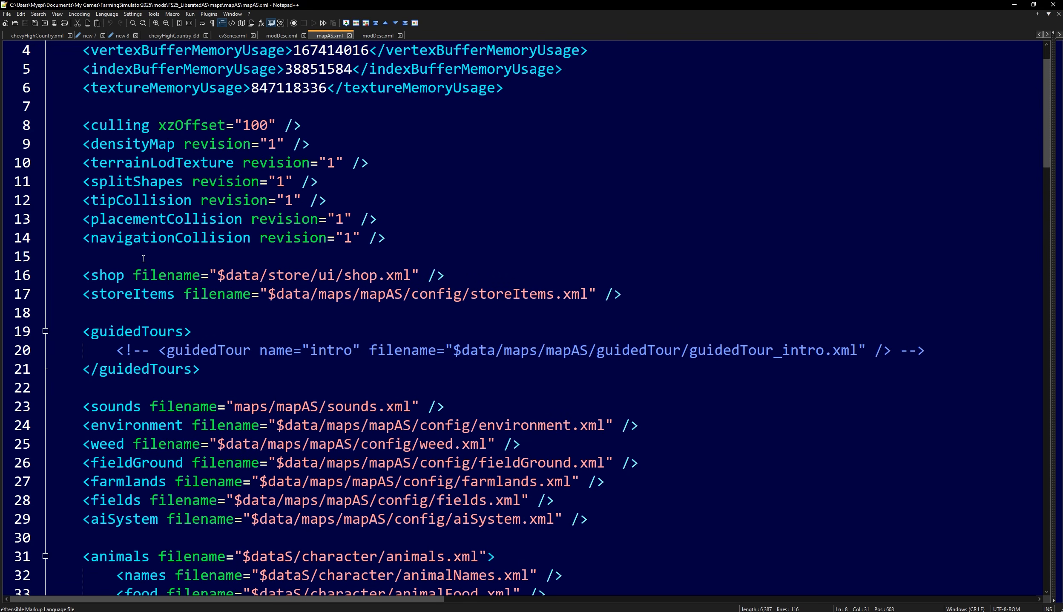
scroll(144, 259, "down", 1)
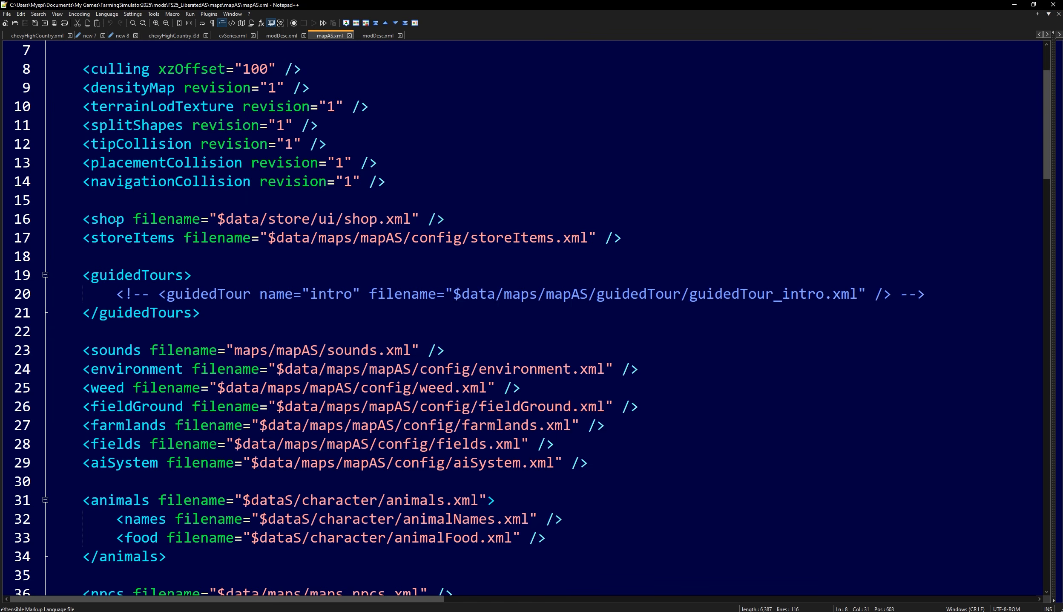
triple_click(121, 220)
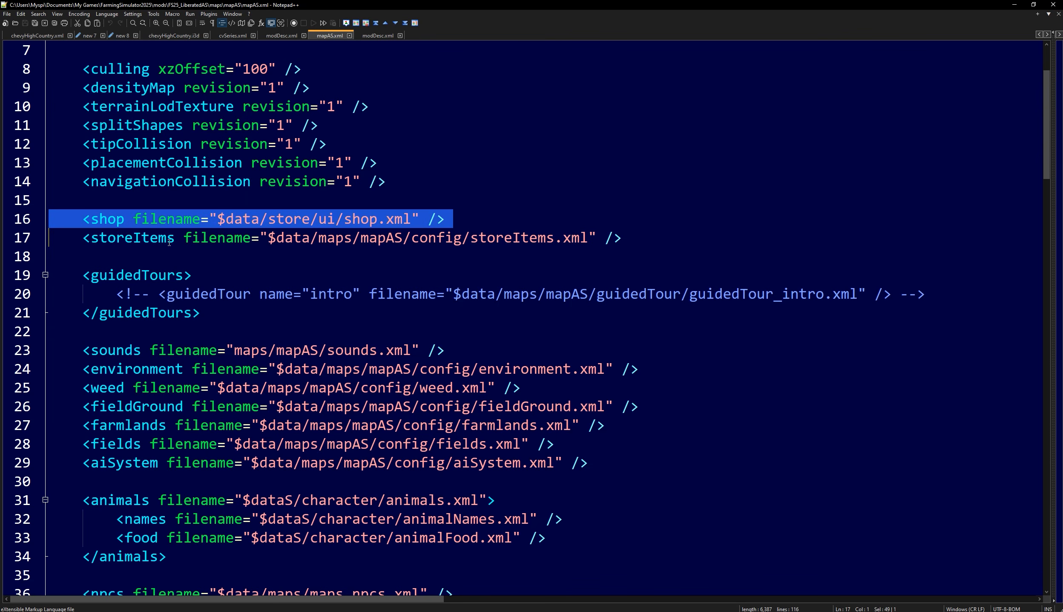
triple_click(184, 237)
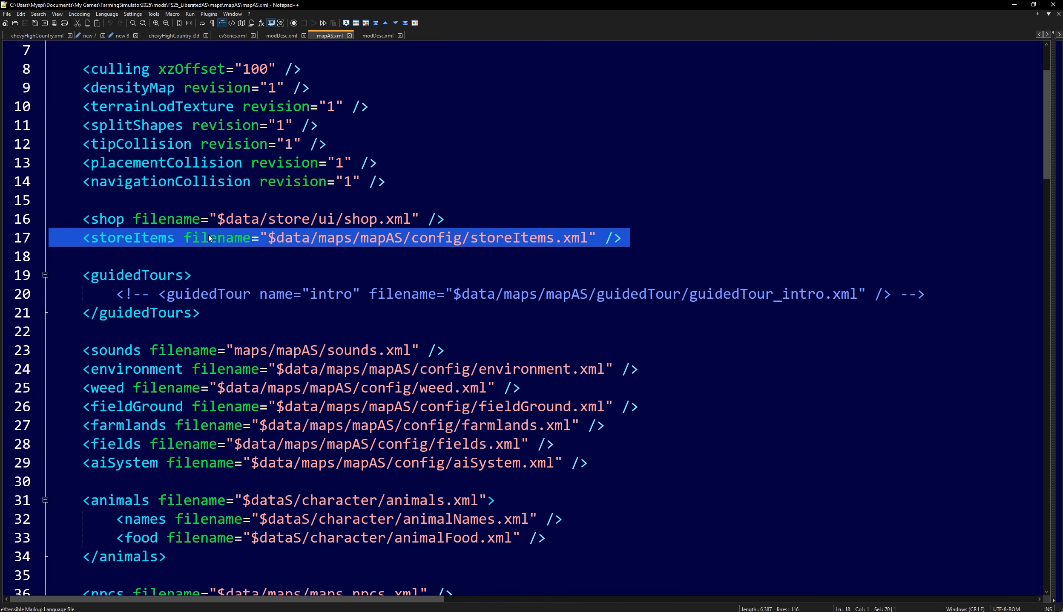
scroll(208, 238, "down", 1)
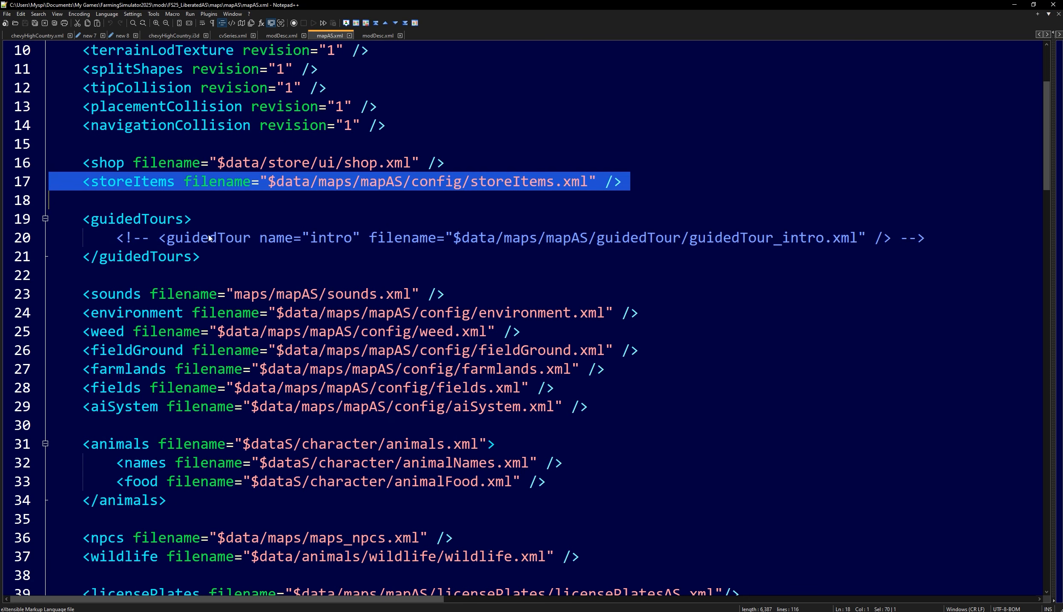
Highlight the sounds entry and the fields entry in mapAS.xml, including the file name fields.xml.
triple_click(212, 301)
scroll(219, 307, "down", 1)
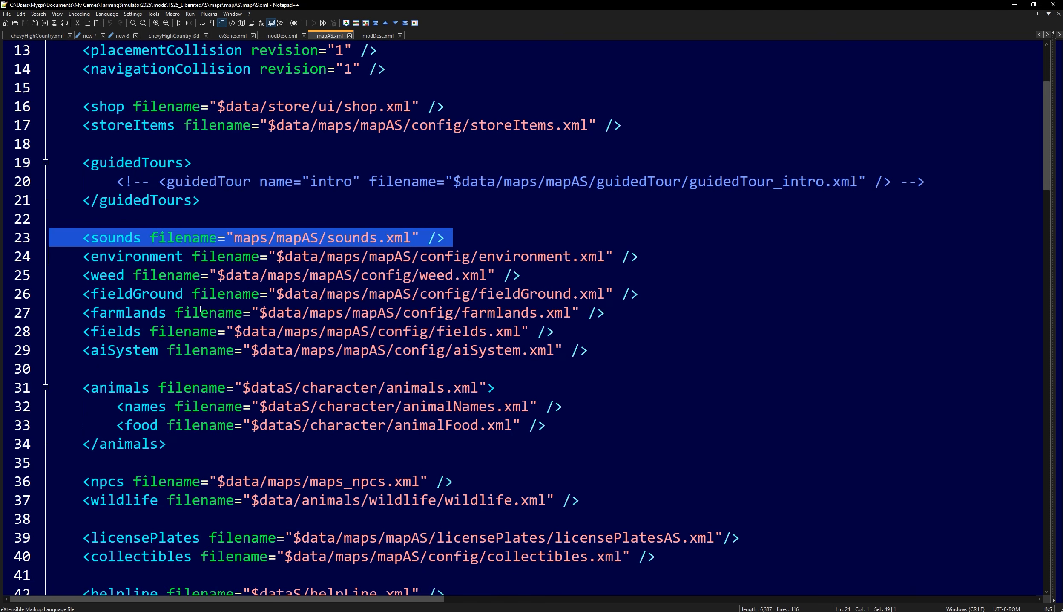
triple_click(234, 332)
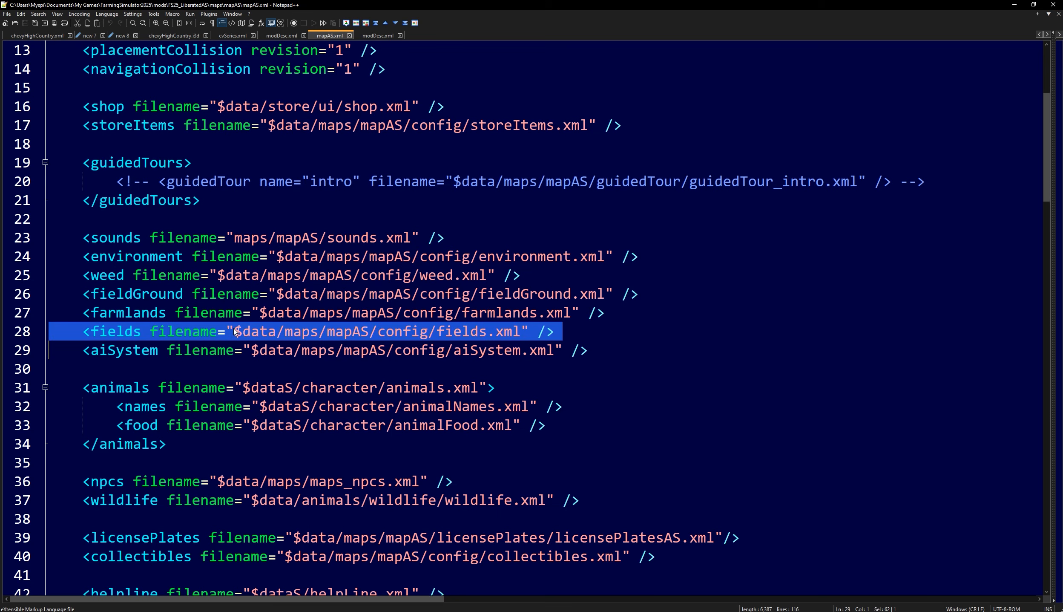
left_click(451, 329)
left_click_drag(436, 331, 524, 331)
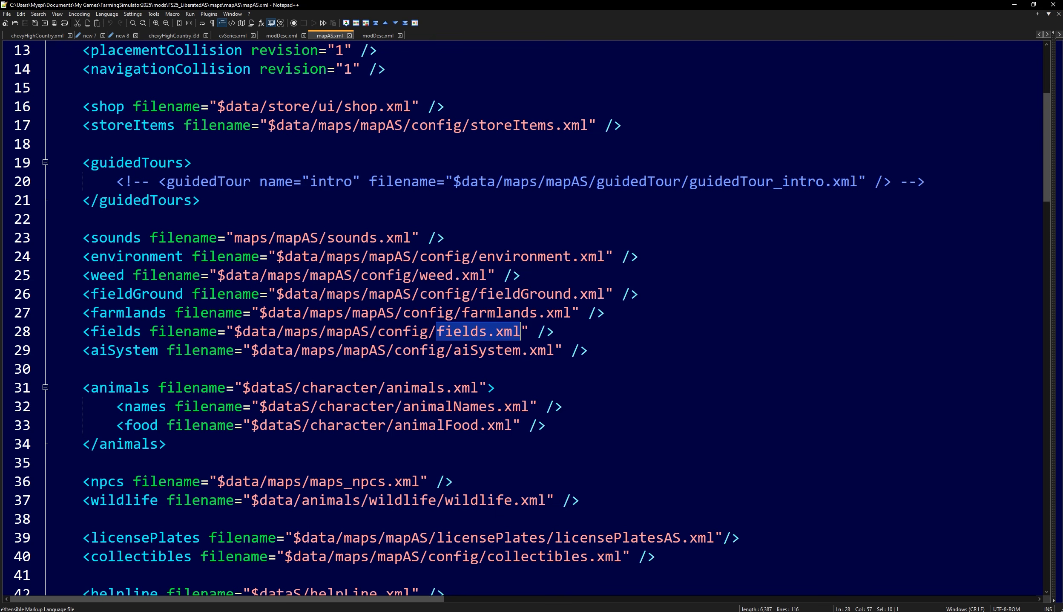
Highlight the folder path and the fields file name in the fields entry on line 28.
left_click(437, 331)
left_click_drag(235, 332, 437, 331)
left_click(471, 331)
double_click(470, 331)
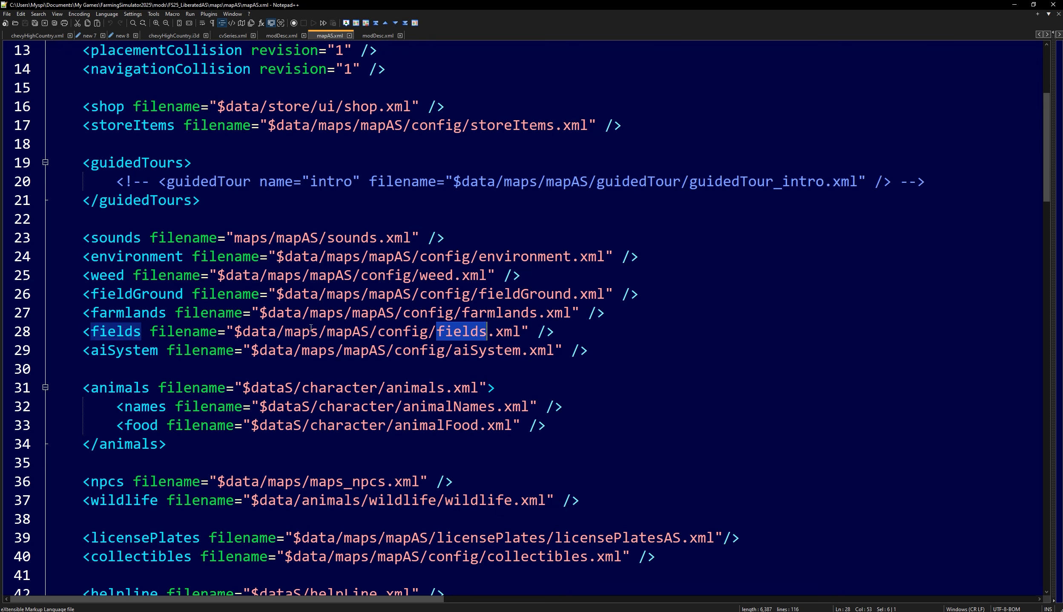
Highlight the animal names entry on line 32, then the $dataS prefix and animals.xml file name on line 31.
scroll(167, 302, "down", 2)
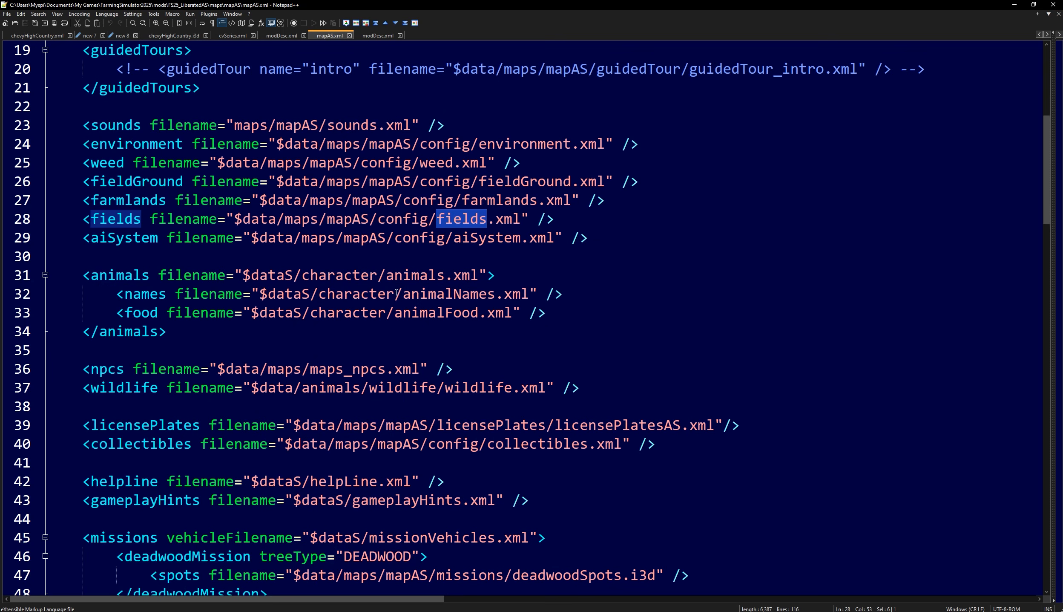
triple_click(455, 294)
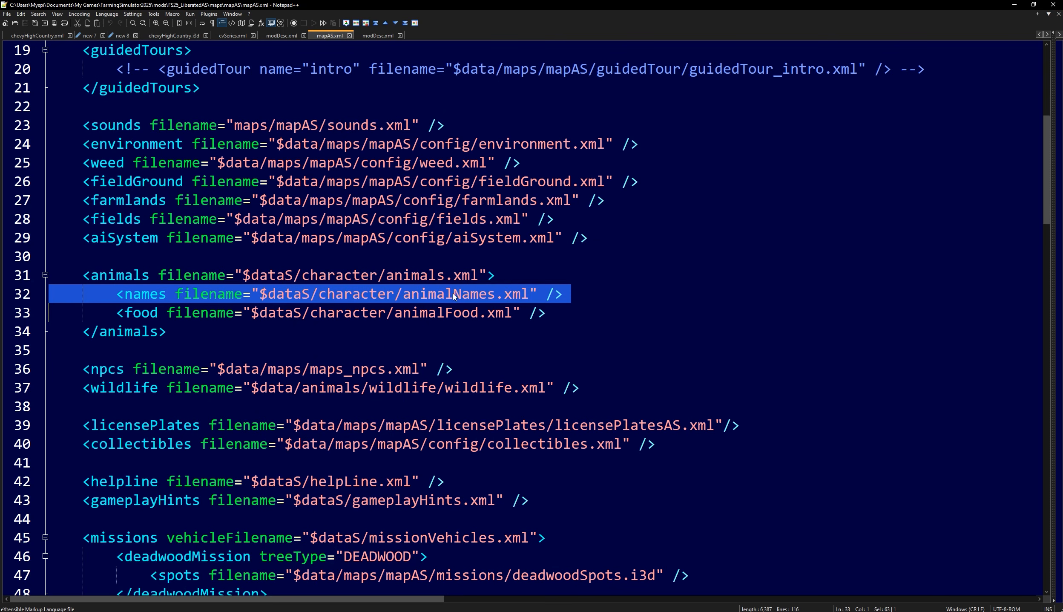
left_click(343, 294)
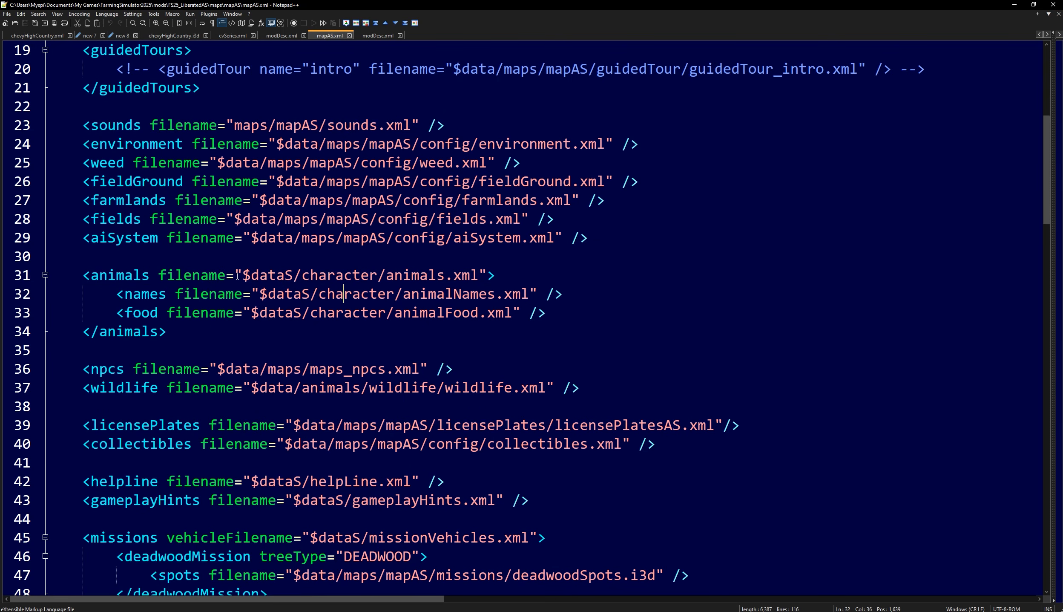
left_click_drag(242, 276, 285, 274)
left_click(283, 276)
left_click(286, 274)
left_click(292, 278, "shift")
left_click_drag(243, 275, 293, 275)
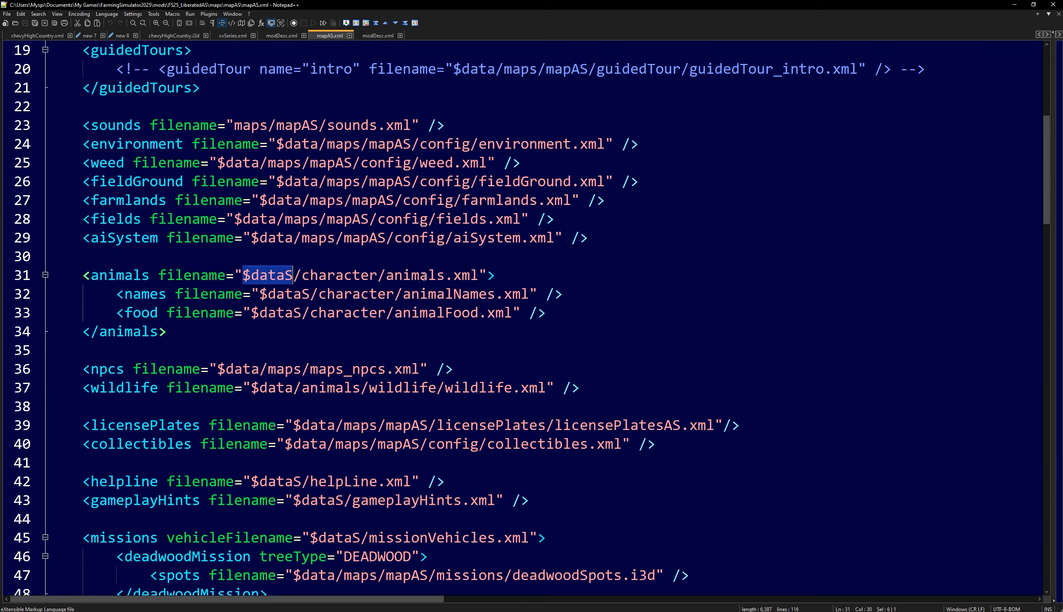
left_click_drag(386, 275, 479, 275)
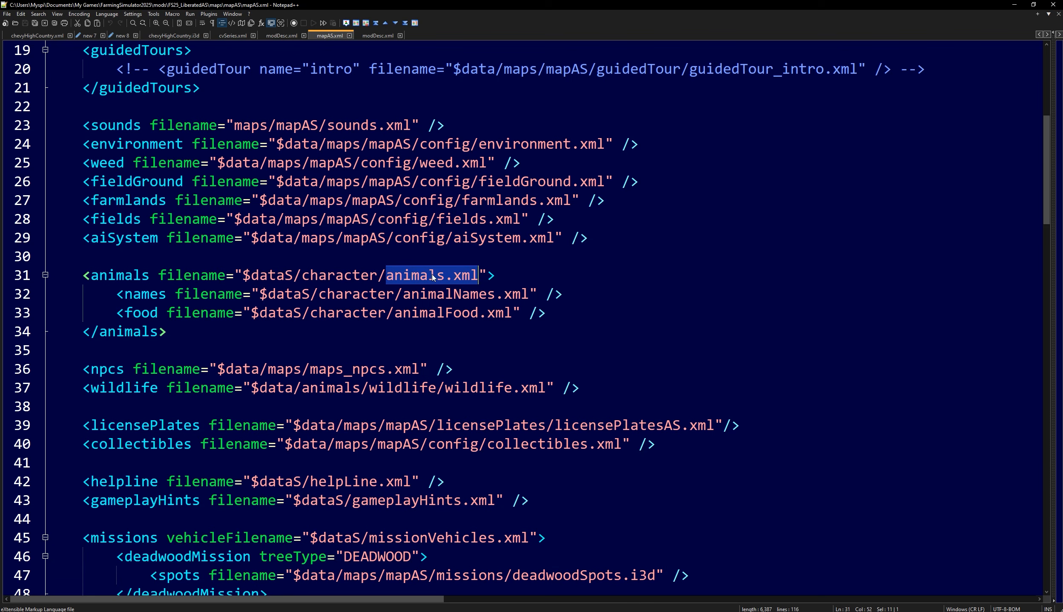
left_click_drag(293, 275, 284, 276)
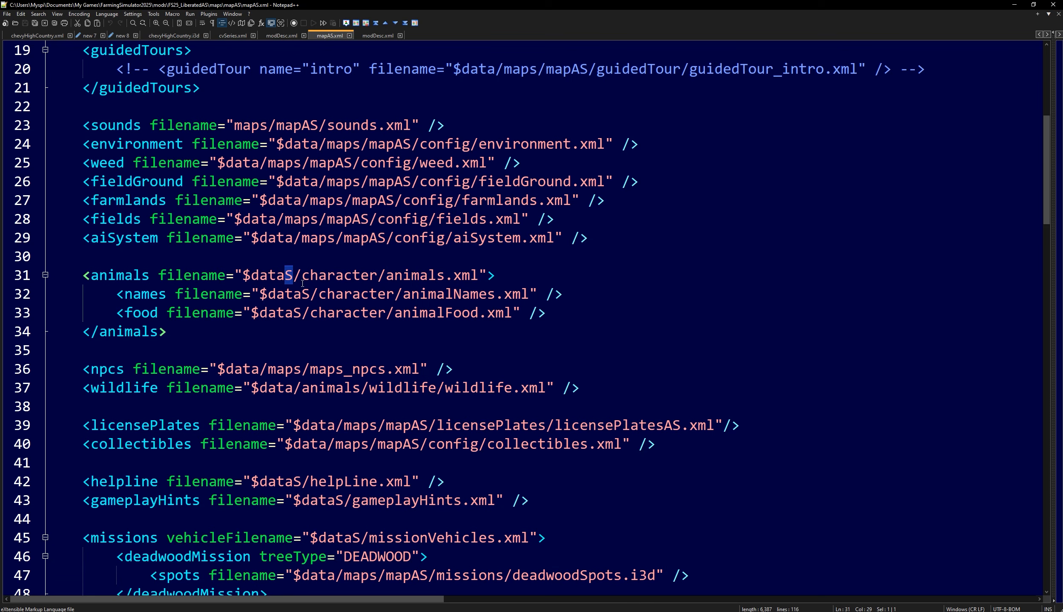
Highlight the npcs filename attribute on line 36 and the wildlife entry on line 37.
scroll(165, 315, "down", 1)
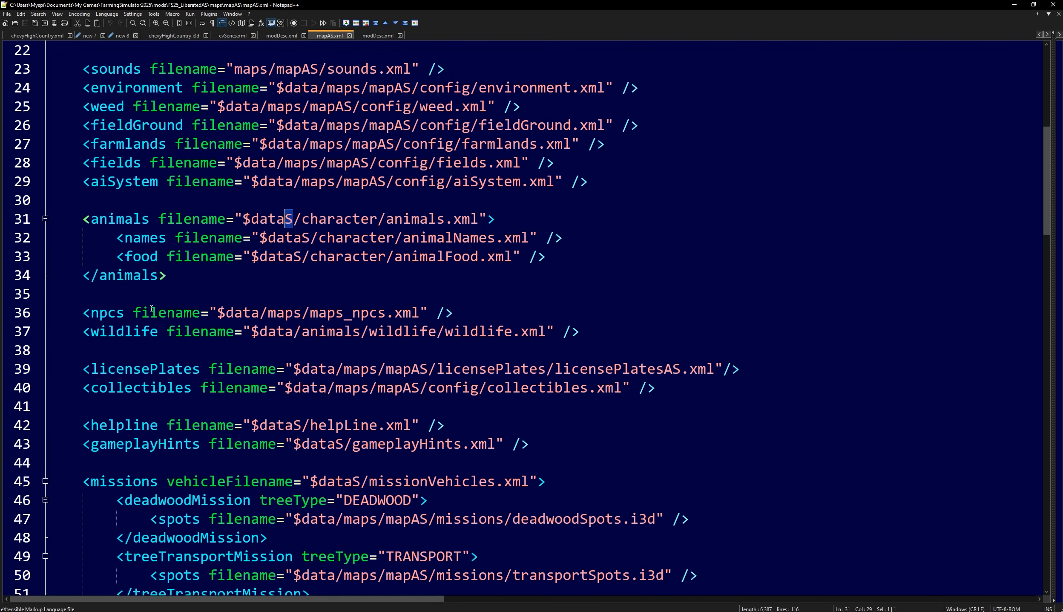
left_click_drag(133, 313, 428, 314)
scroll(389, 314, "down", 2)
triple_click(394, 218)
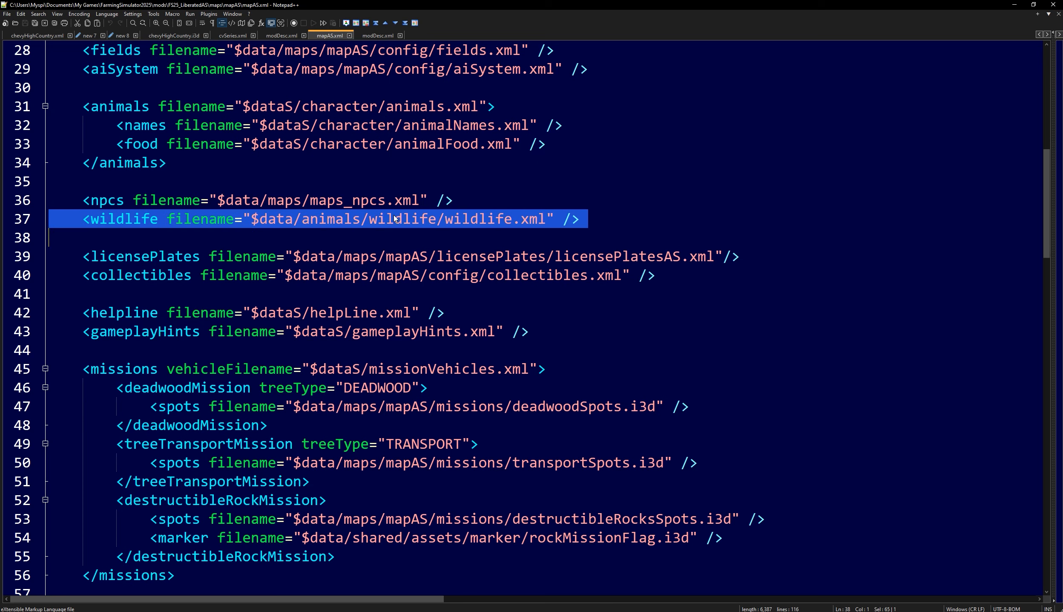
Highlight the licensePlates entry, its licensePlatesAS.xml file name, and the collectibles entry on line 40.
triple_click(288, 258)
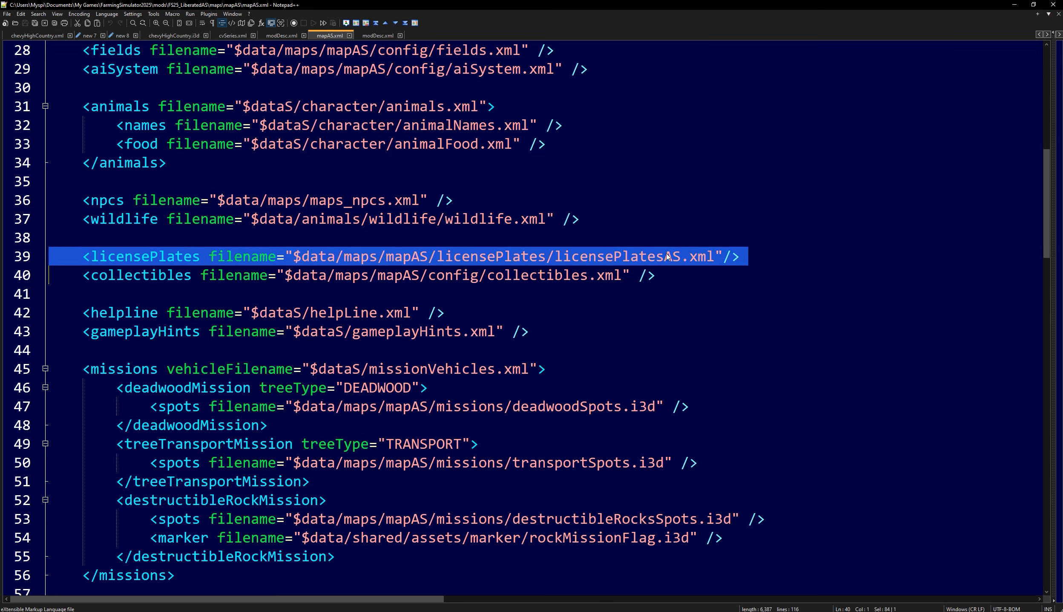
left_click_drag(554, 257, 713, 258)
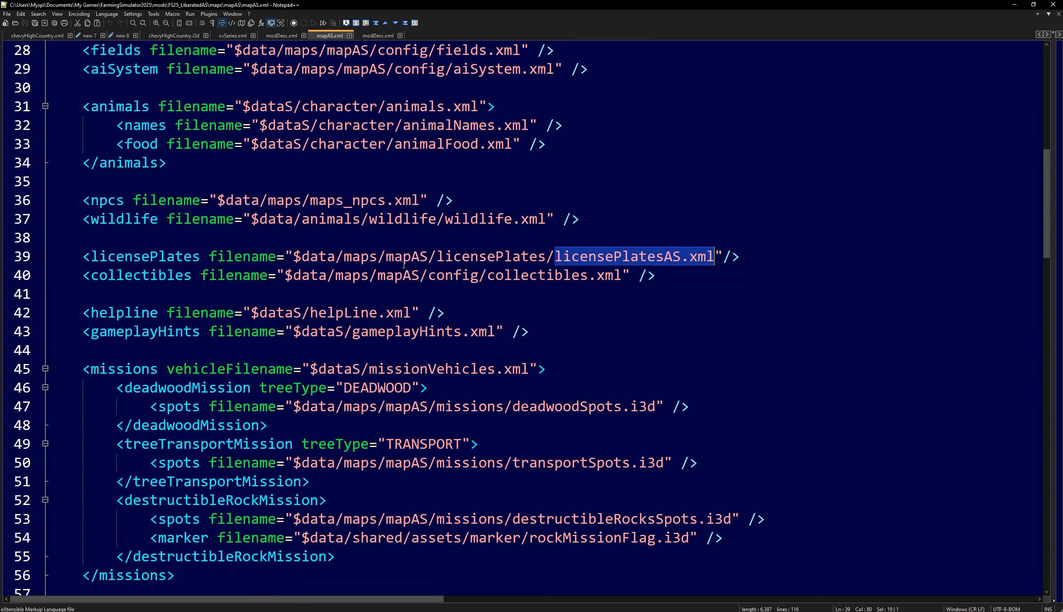
triple_click(409, 279)
Highlight the helpline and gameplayHints entries on lines 42 and 43.
scroll(397, 284, "down", 1)
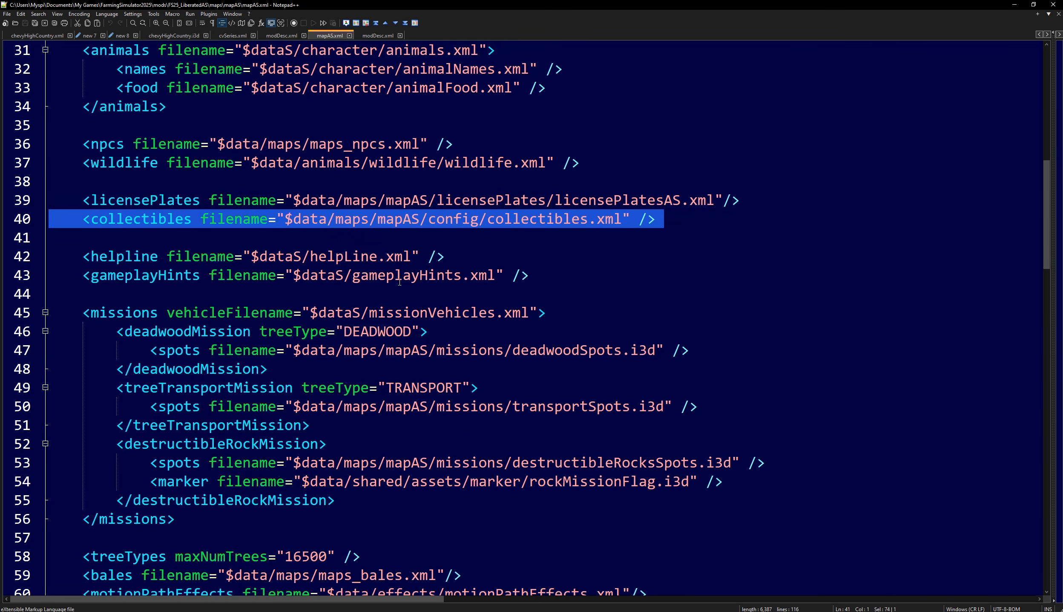
triple_click(345, 259)
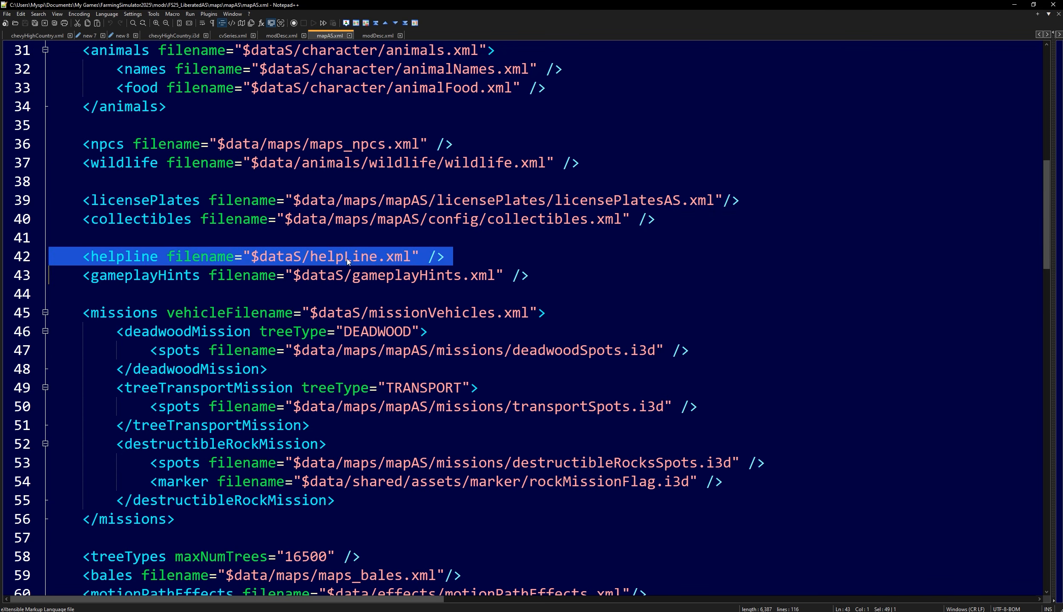
double_click(316, 273)
triple_click(316, 272)
Review the missions block and highlight the treeTypes entry with its maxNumTrees value on line 58.
scroll(323, 250, "down", 1)
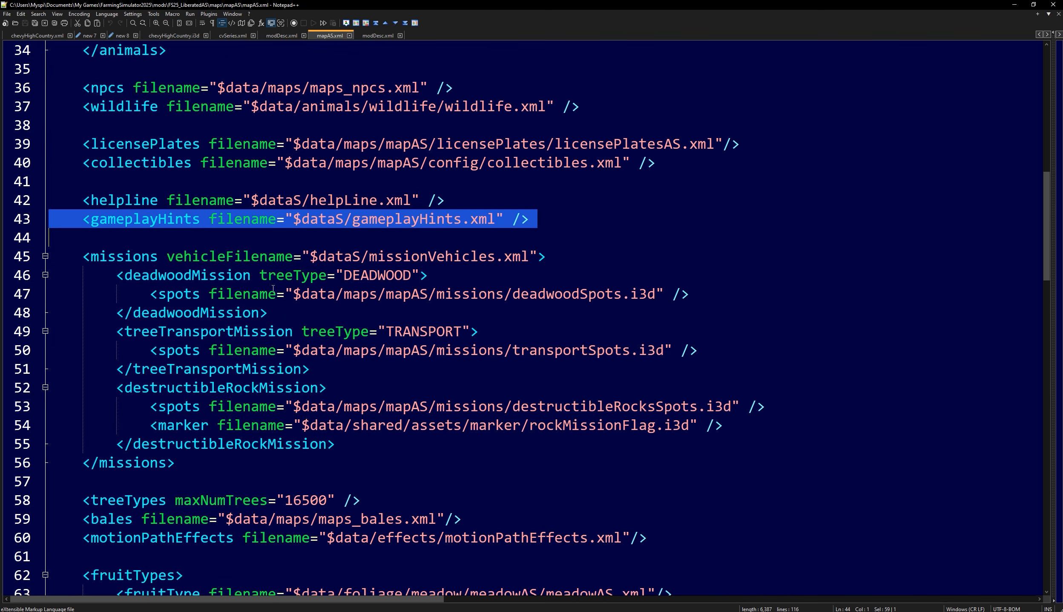
scroll(261, 342, "down", 1)
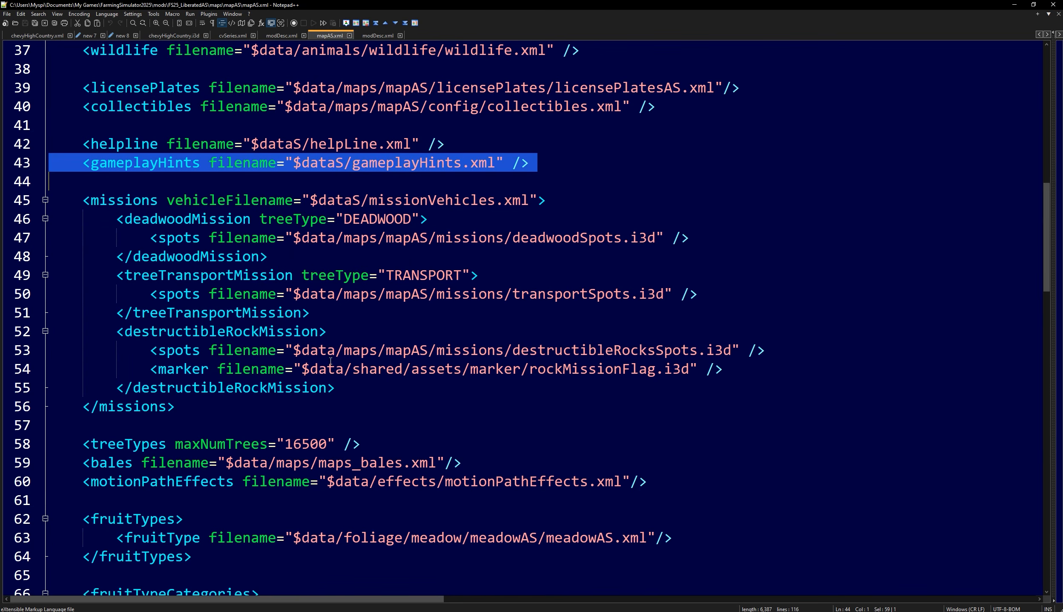
scroll(335, 337, "down", 2)
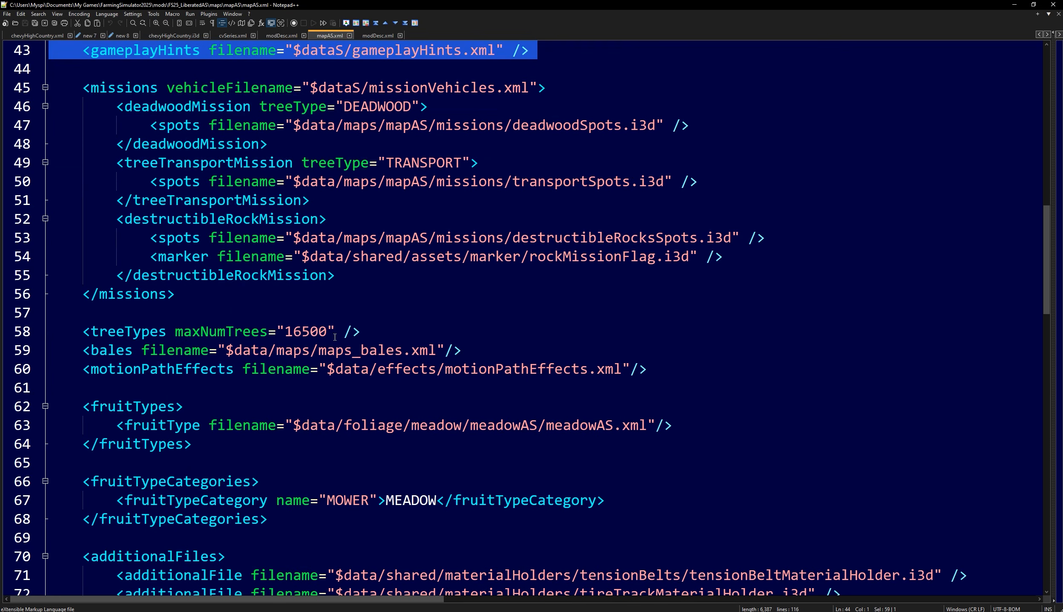
triple_click(234, 334)
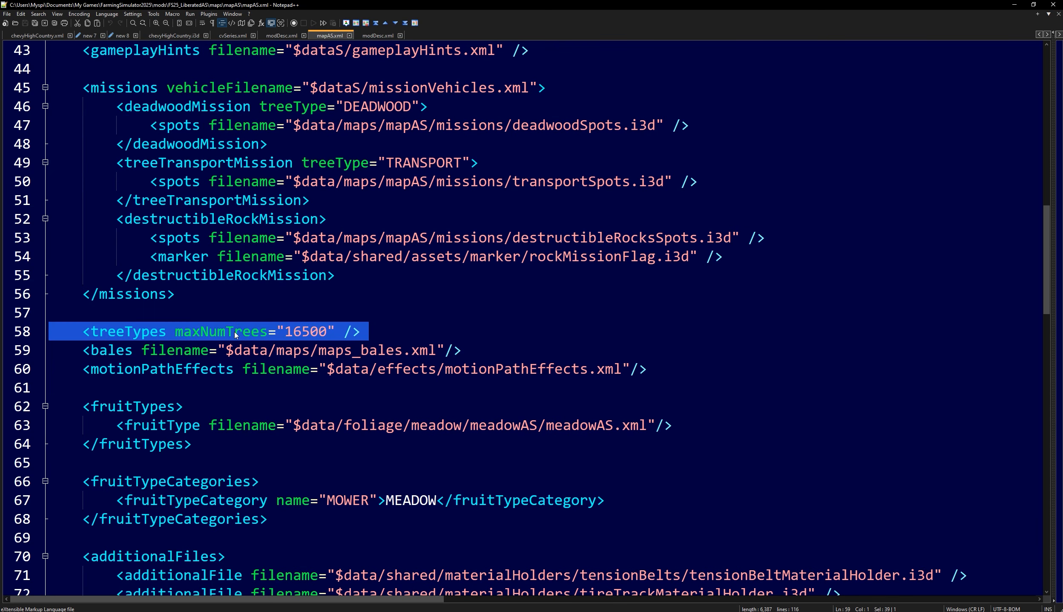
double_click(316, 333)
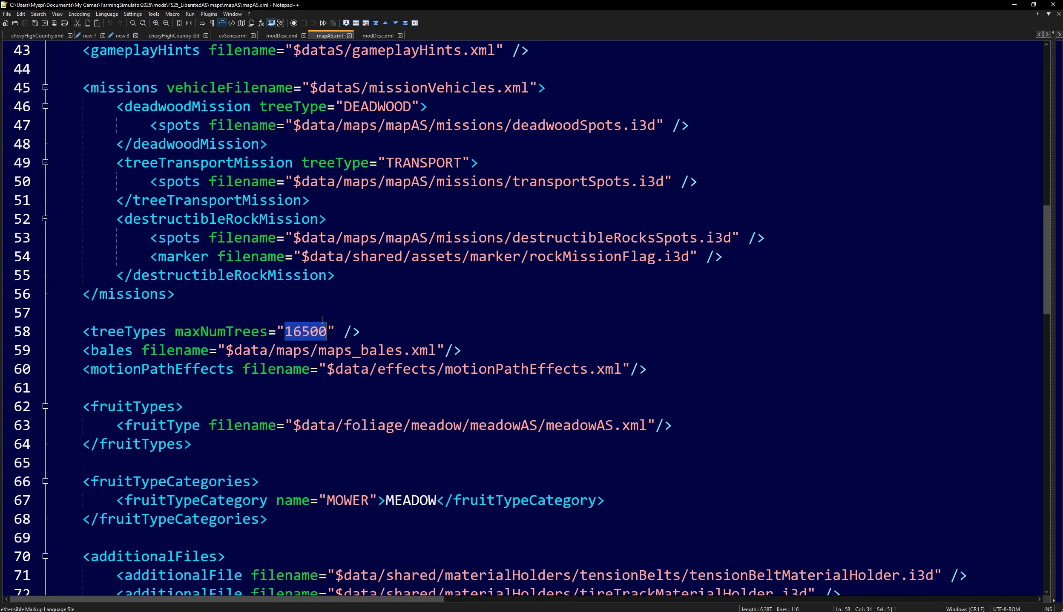
Highlight the meadowAS.xml fruitType entry on line 63 and the MOWER fruitTypeCategory entry on line 67.
scroll(228, 241, "down", 3)
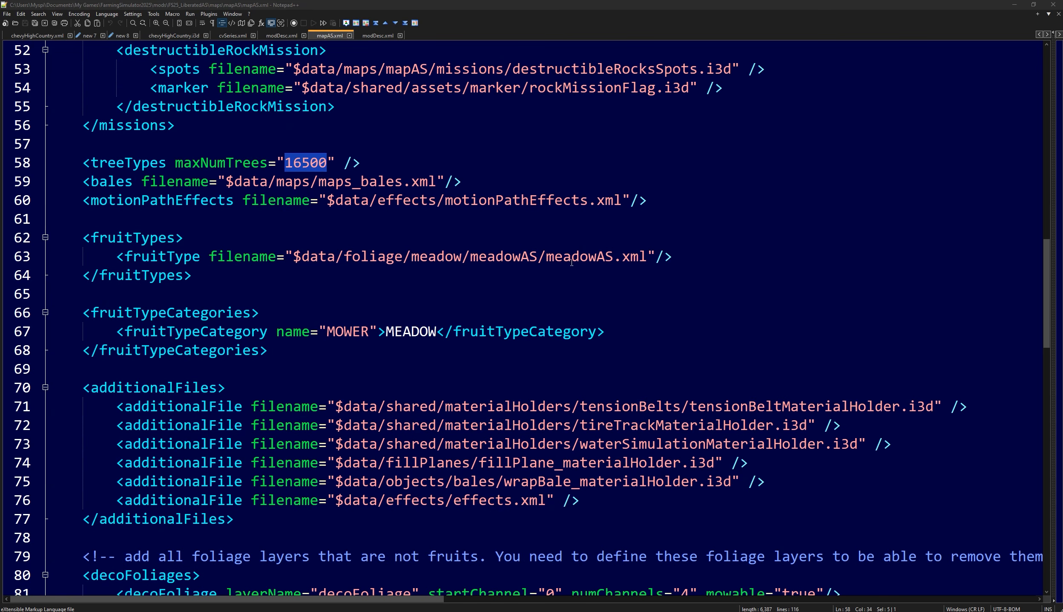
triple_click(553, 258)
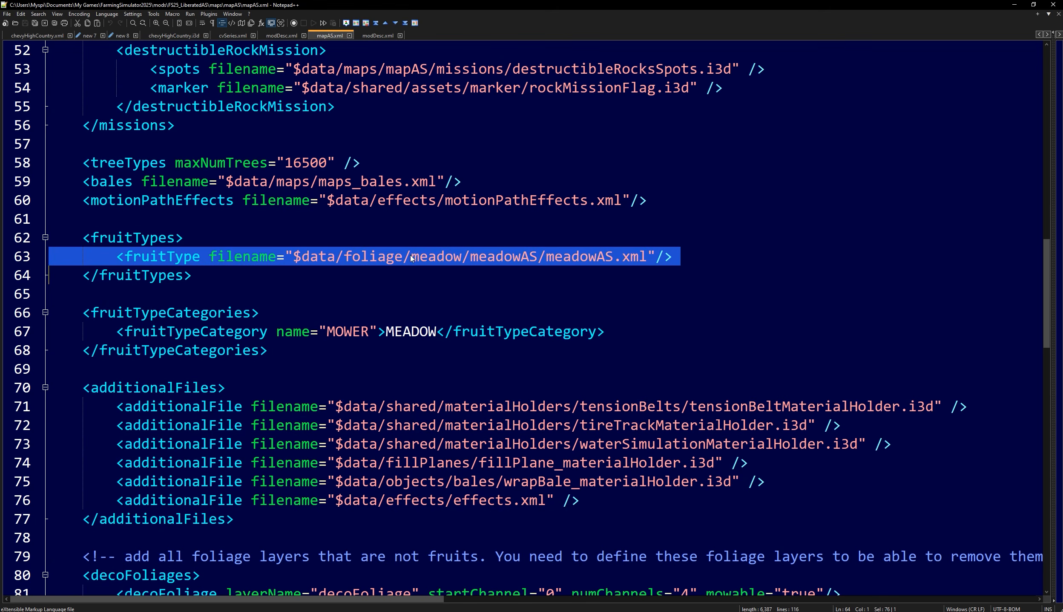
scroll(102, 281, "down", 1)
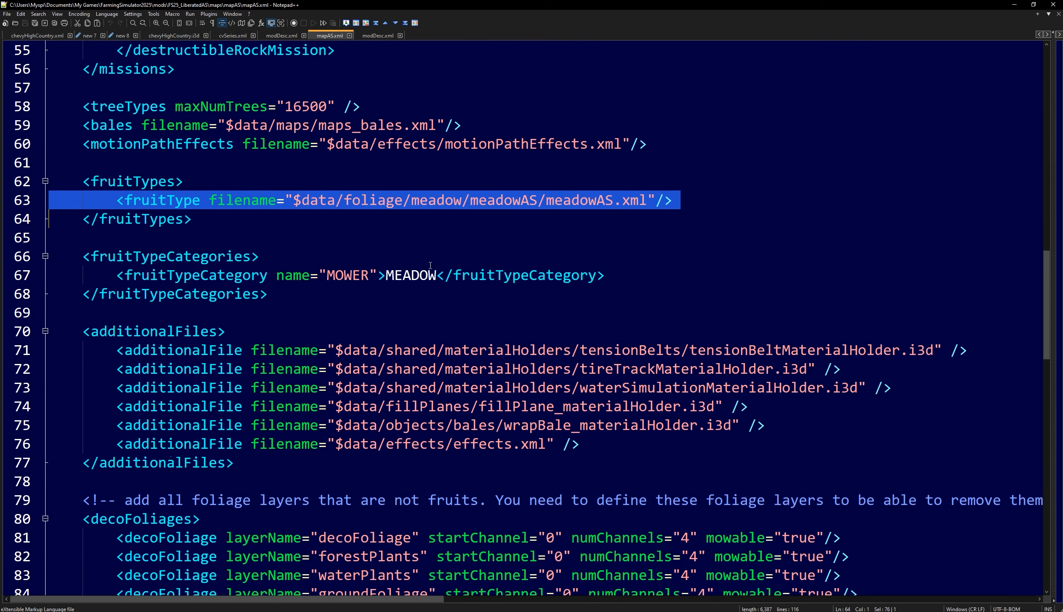
triple_click(442, 275)
triple_click(496, 201)
triple_click(425, 273)
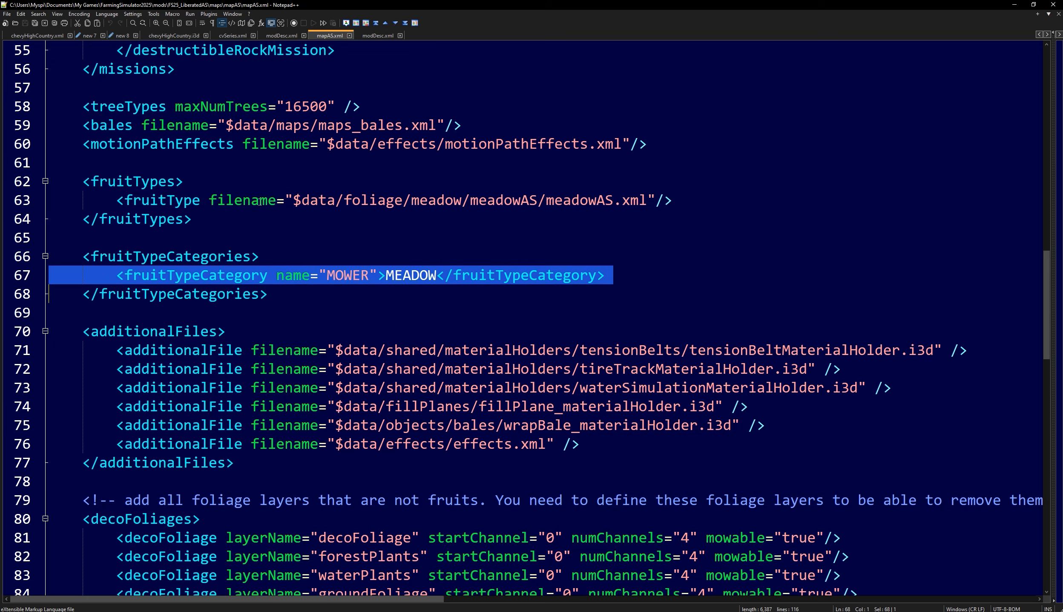
triple_click(374, 201)
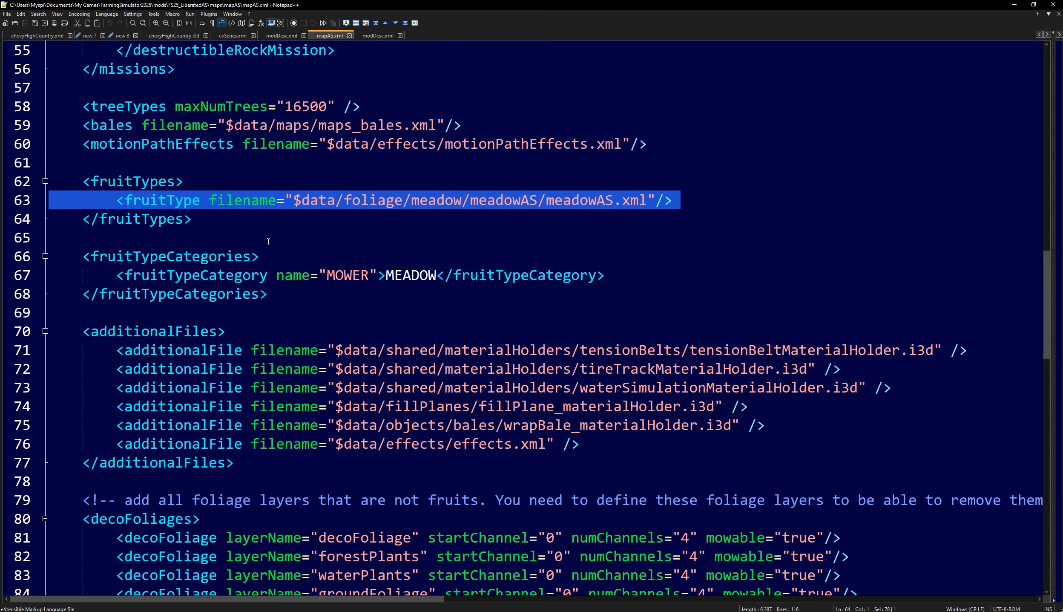
Highlight the tension belt additionalFile entry on line 71 and the whole decoFoliages block.
scroll(268, 242, "down", 2)
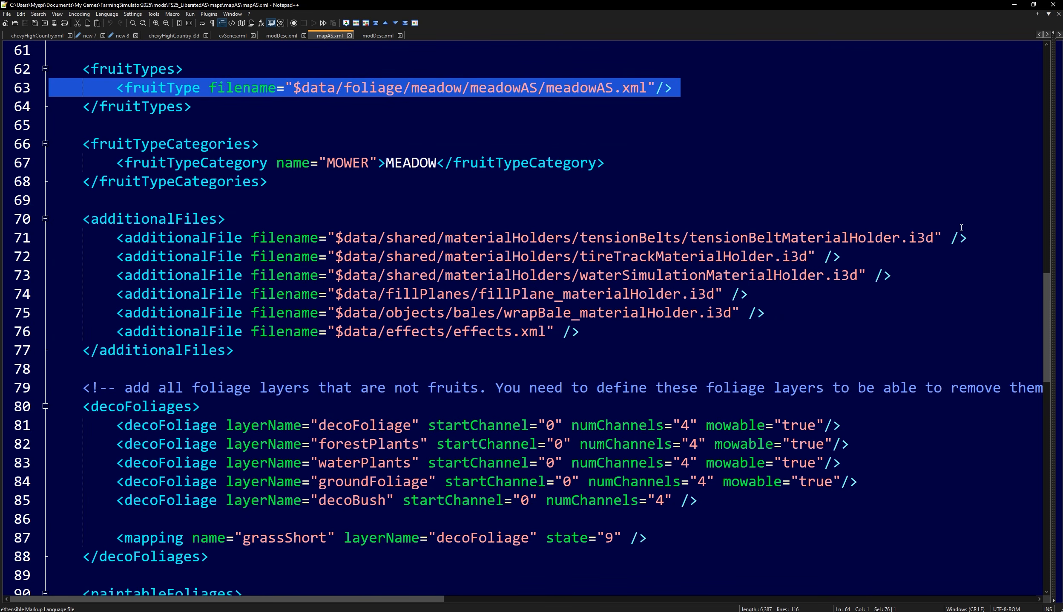
left_click_drag(984, 233, 34, 237)
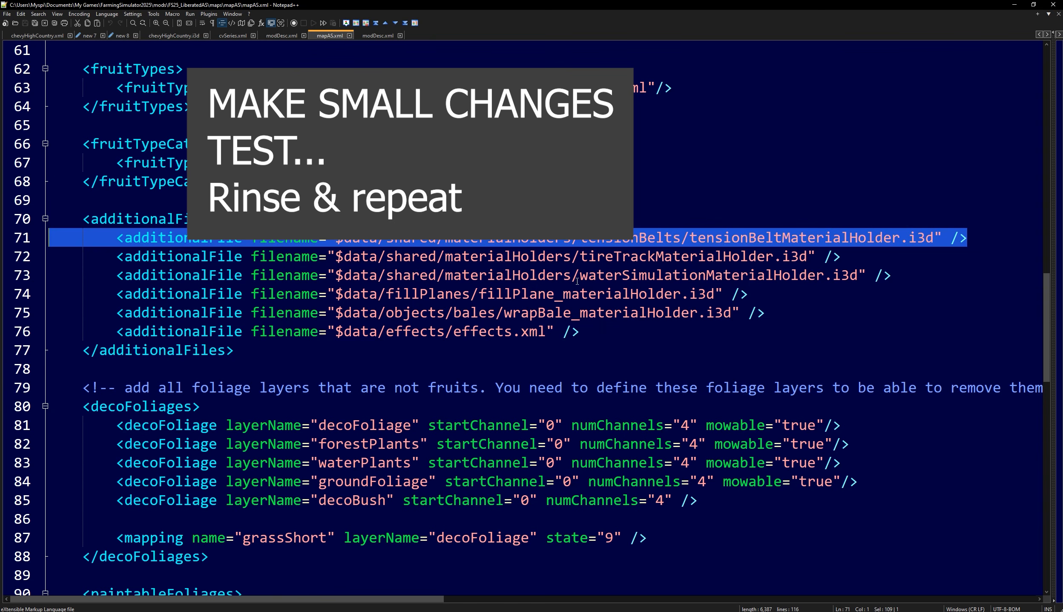
scroll(576, 279, "down", 3)
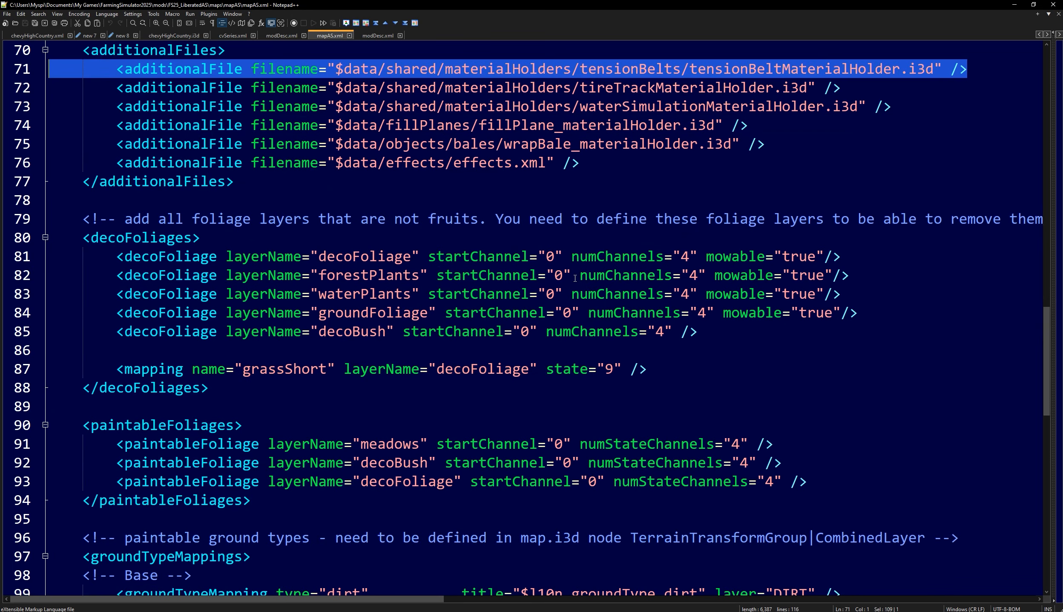
left_click_drag(209, 387, 49, 237)
Review the paintableFoliages block and highlight the ground type mappings from gravel through tiles04.
scroll(364, 239, "down", 3)
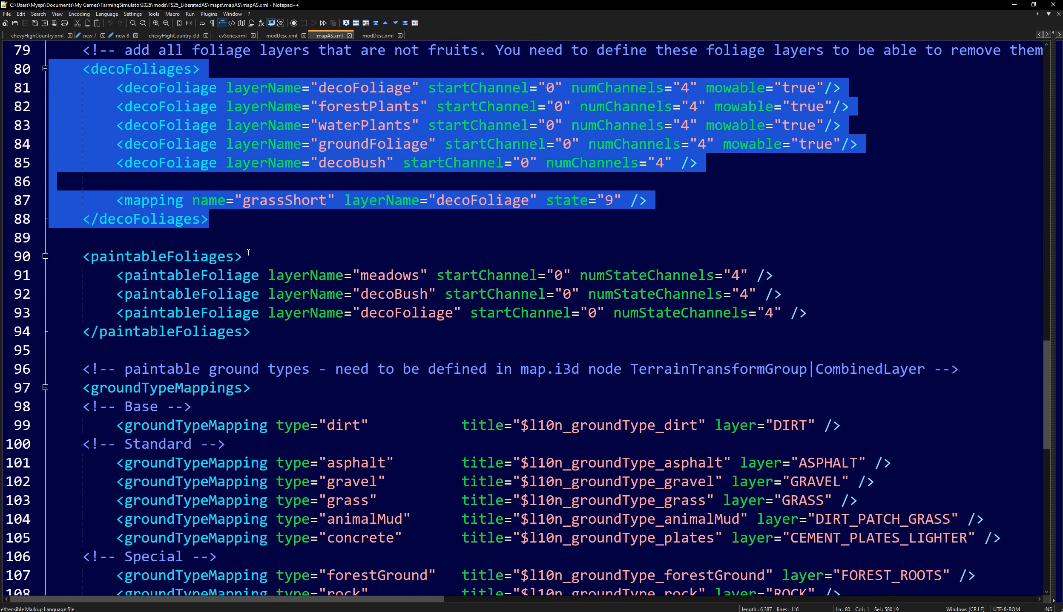
scroll(316, 275, "down", 1)
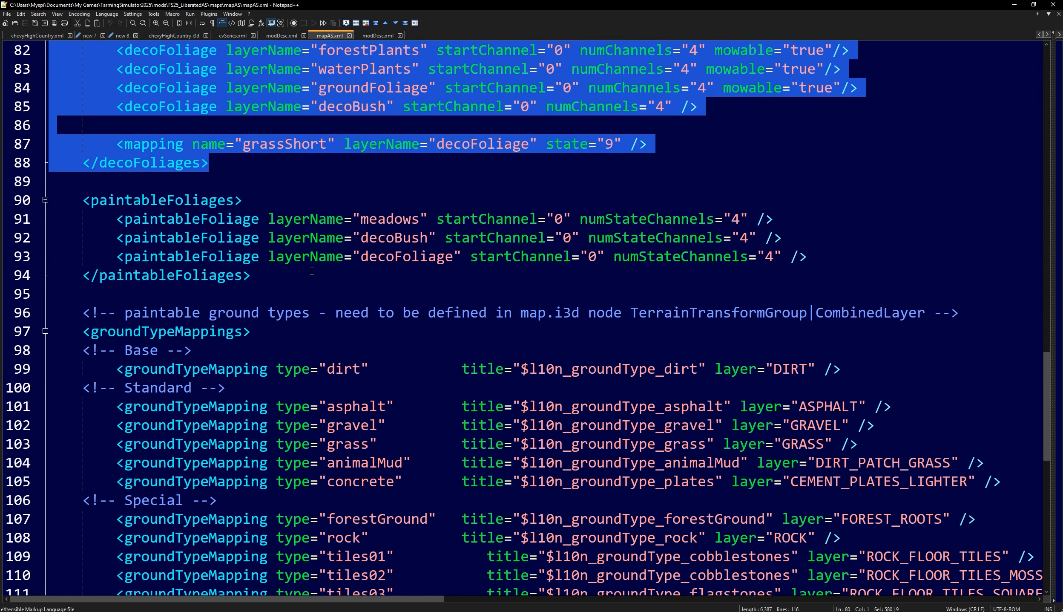
scroll(312, 271, "down", 2)
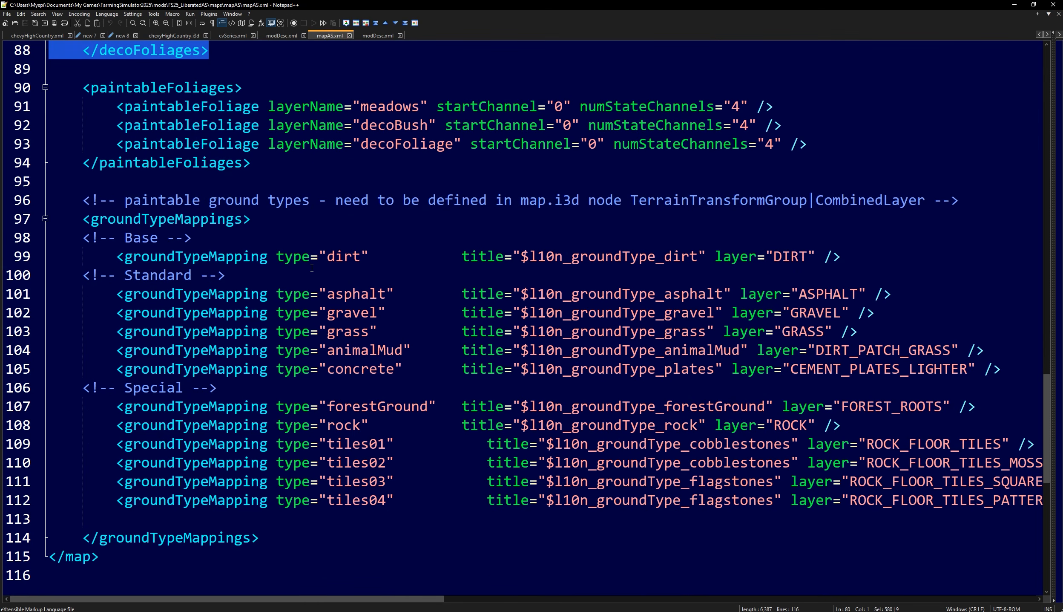
scroll(312, 267, "down", 1)
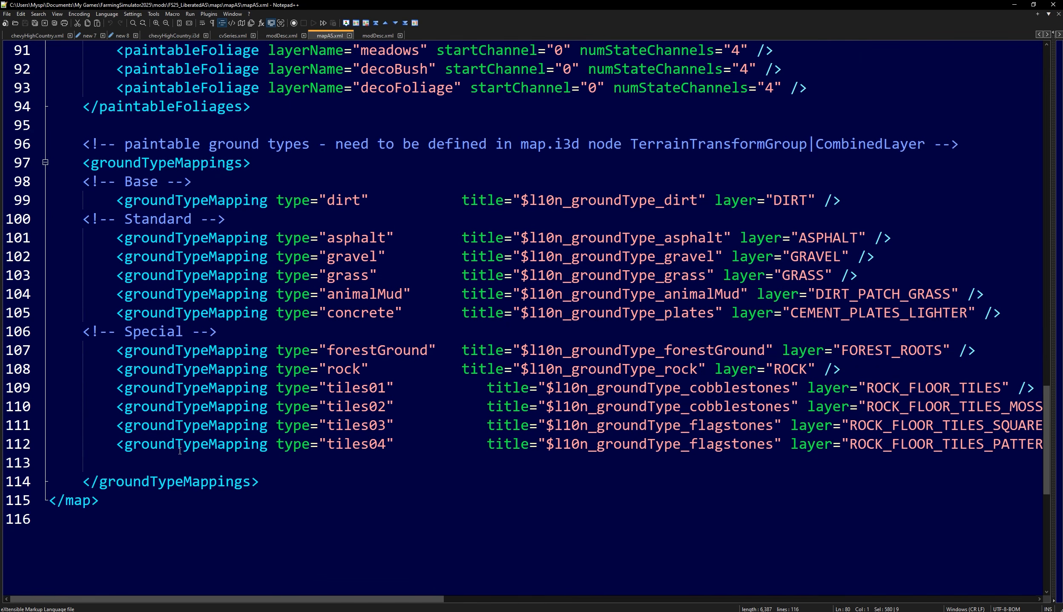
left_click_drag(178, 455, 54, 257)
Return to the config references and highlight the farmlands entry on line 27 and its $data prefix.
scroll(616, 323, "up", 20)
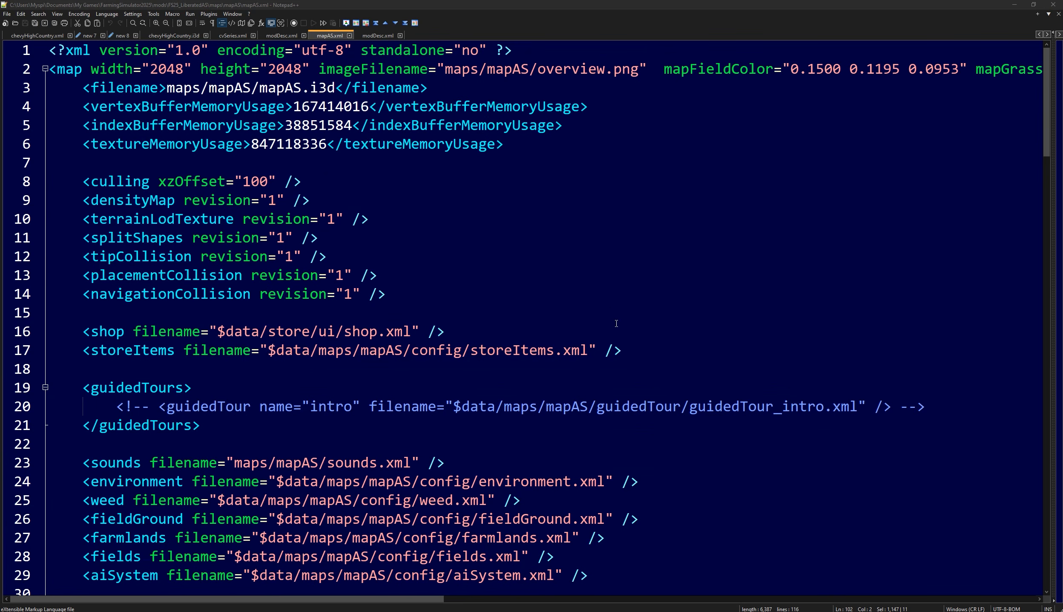
scroll(382, 327, "down", 1)
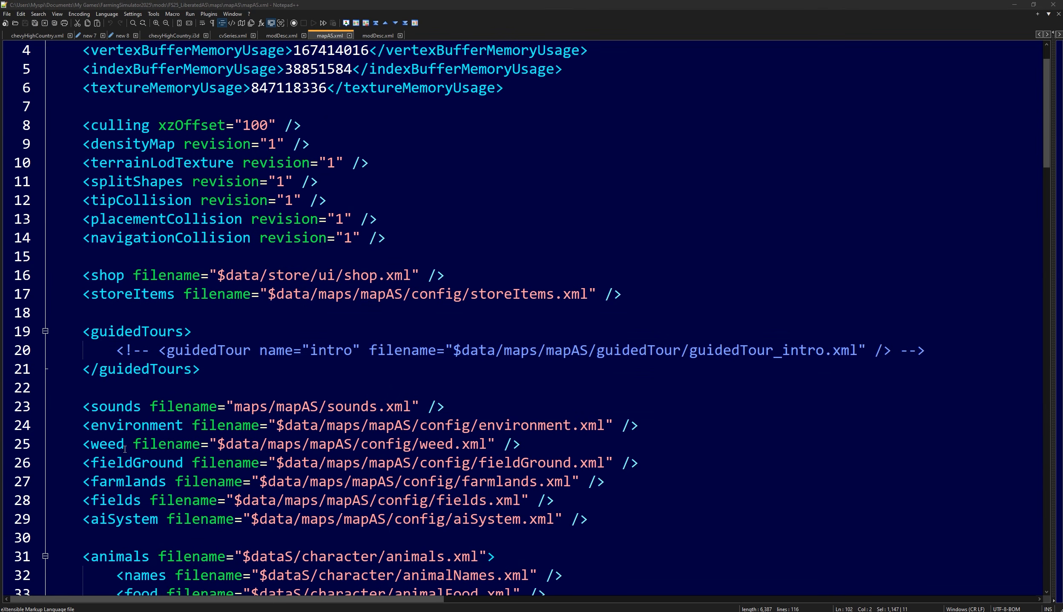
scroll(145, 462, "down", 1)
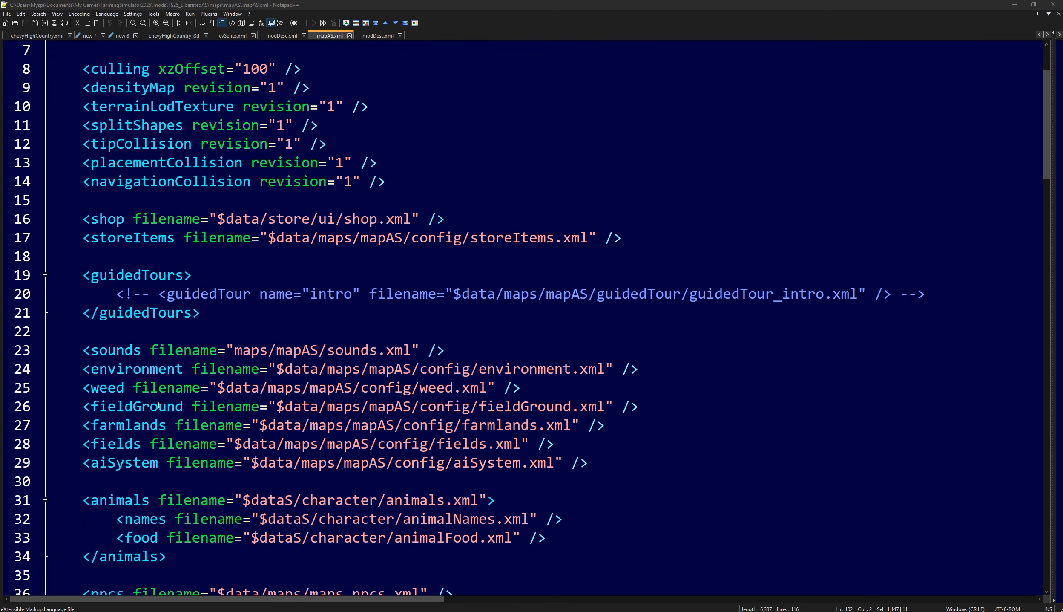
triple_click(152, 425)
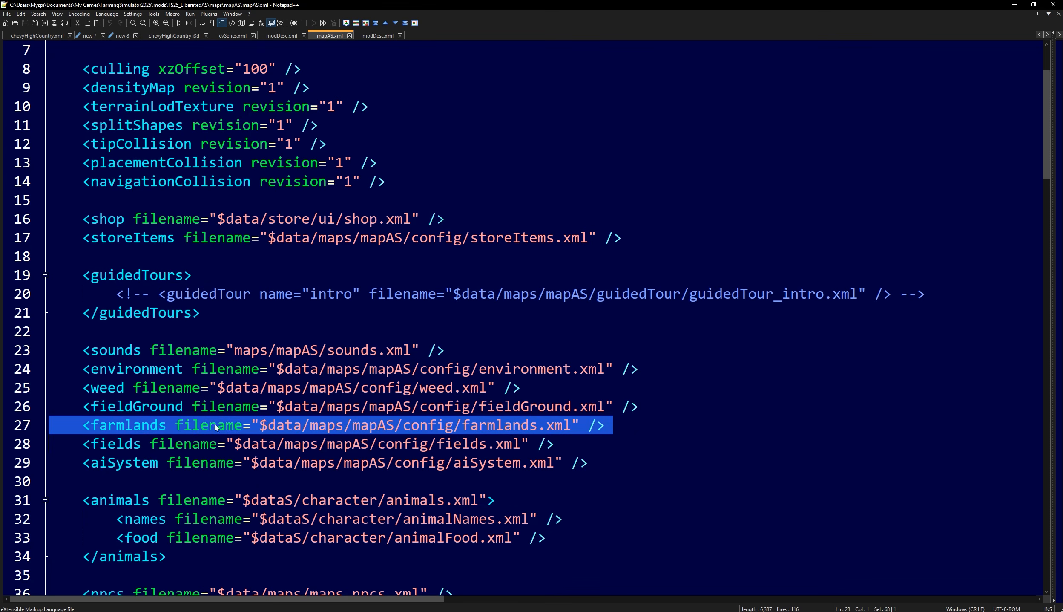
left_click_drag(260, 426, 301, 426)
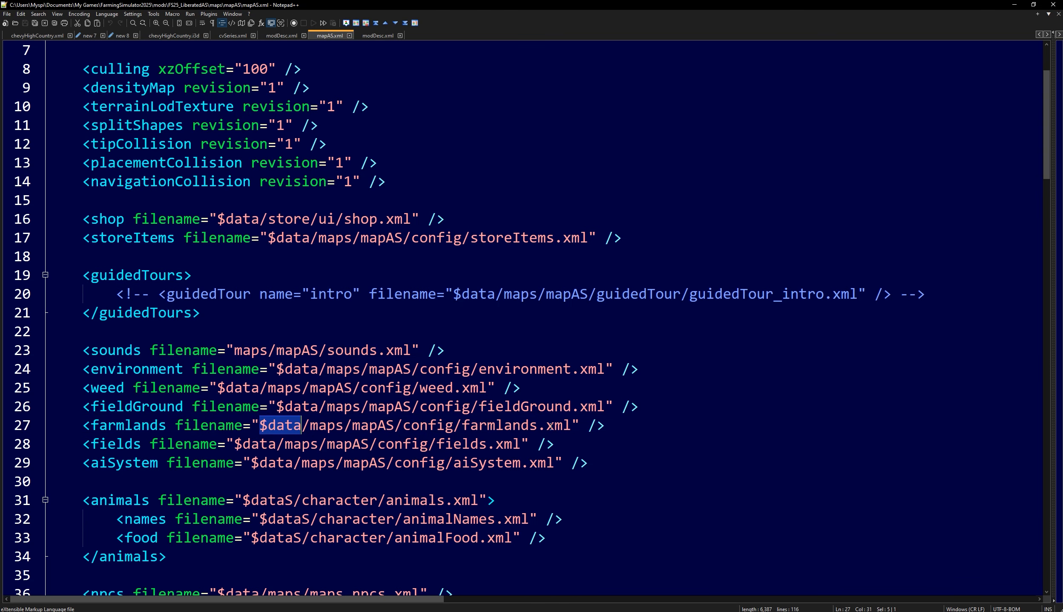
Copy farmlands.xml from the game's data/maps/mapAS/config folder into the FS25_LiberatedAS mod's maps/mapAS/config folder.
left_click_drag(572, 425, 310, 429)
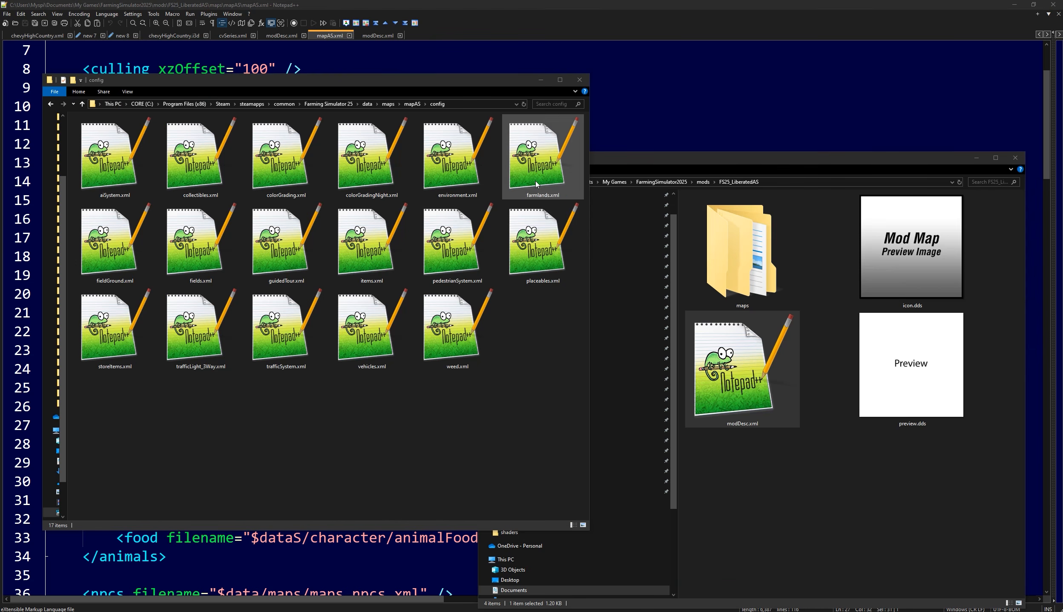
left_click(536, 184)
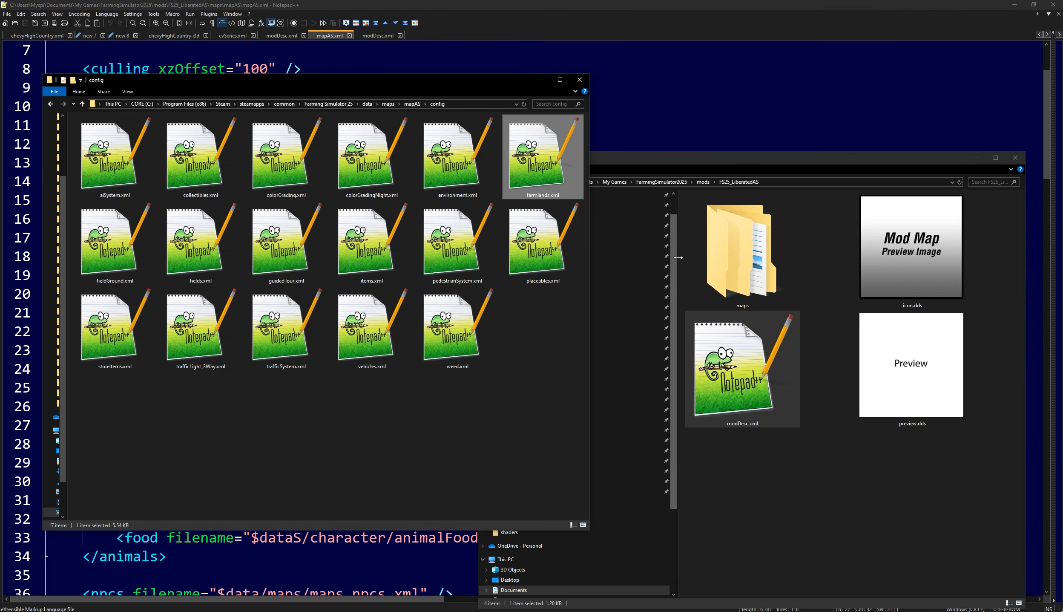
left_click(746, 167)
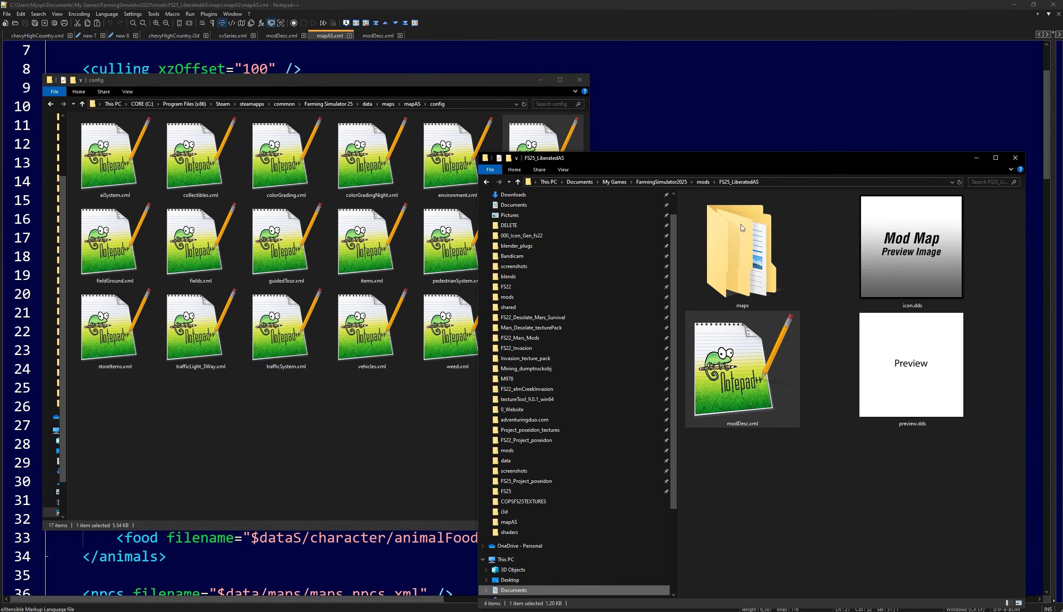
double_click(742, 215)
double_click(580, 208)
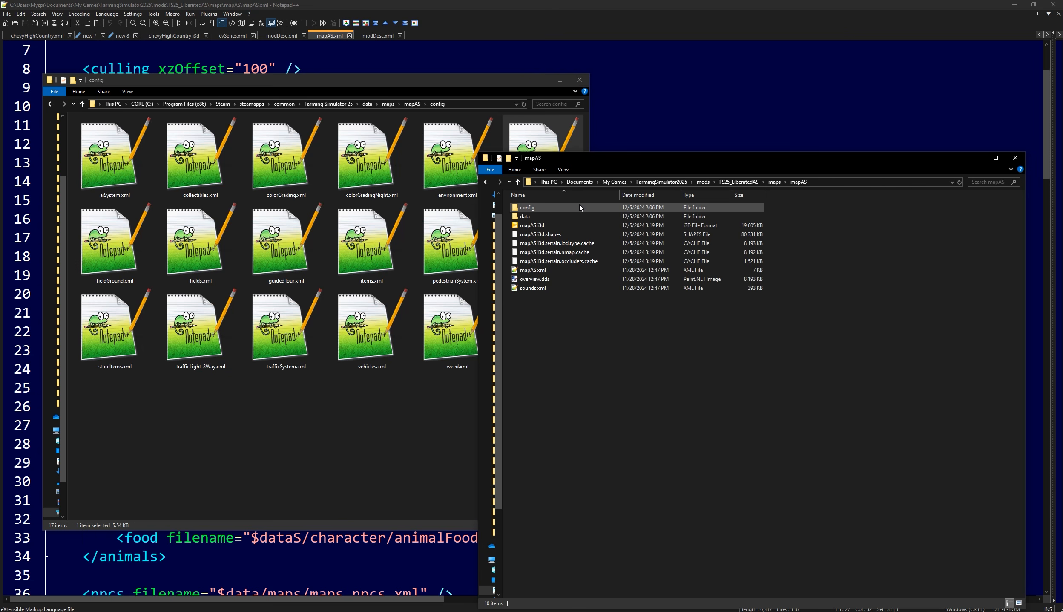
double_click(538, 209)
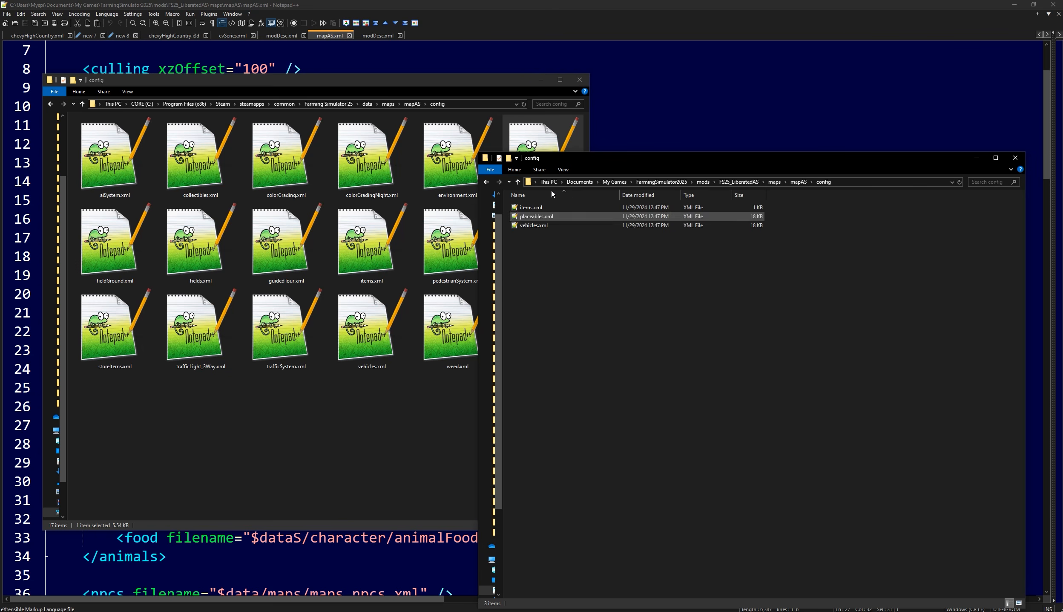
scroll(586, 255, "up", 3, "ctrl")
scroll(585, 254, "up", 4, "ctrl")
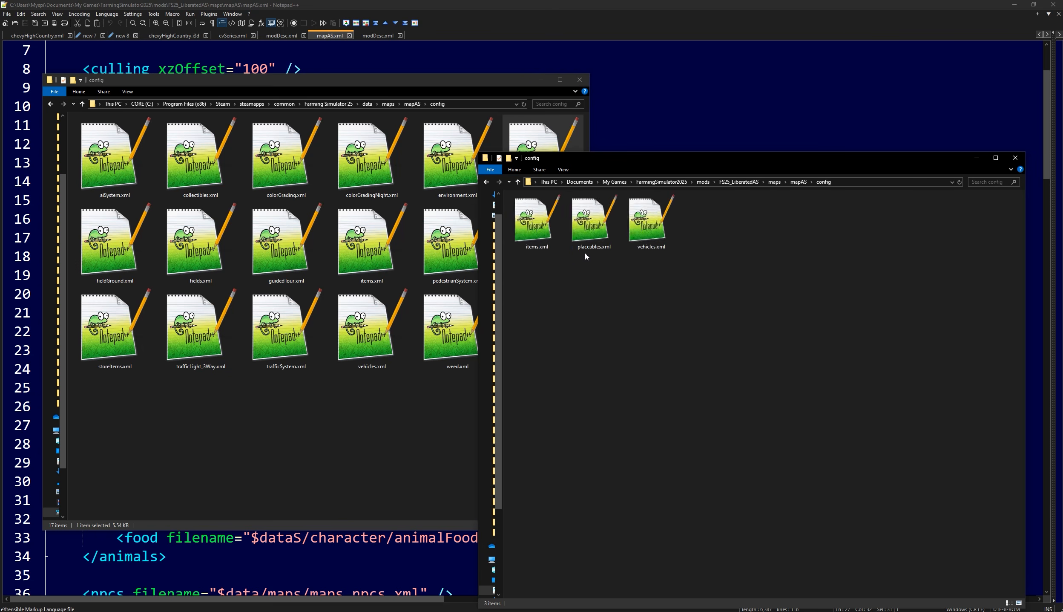
left_click(509, 76)
left_click_drag(544, 169, 867, 303)
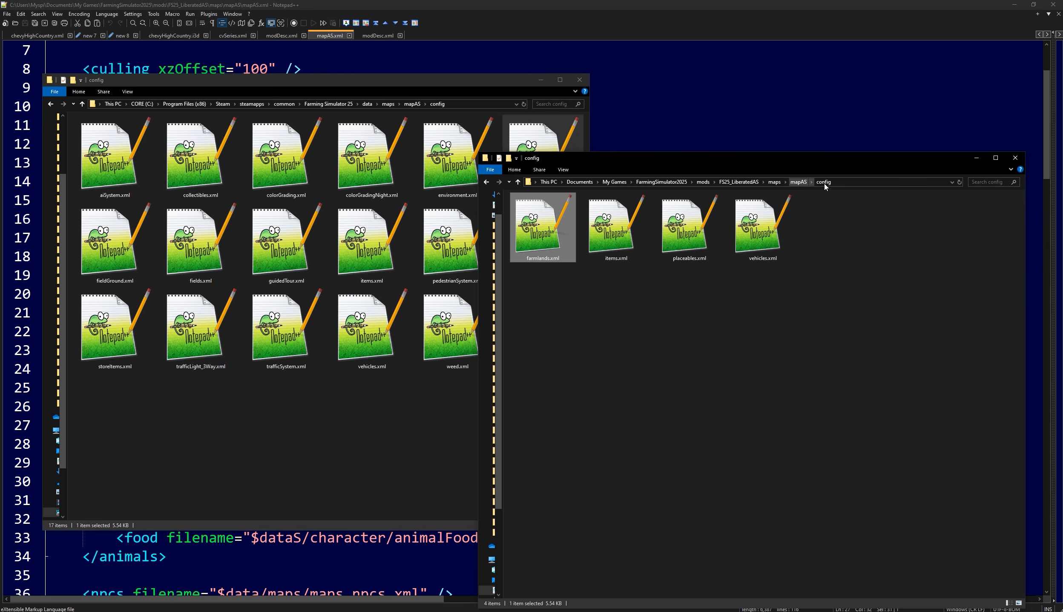
Remove the $data/ prefix from the farmlands filename on line 27 of mapAS.xml and save the file.
left_click(512, 3)
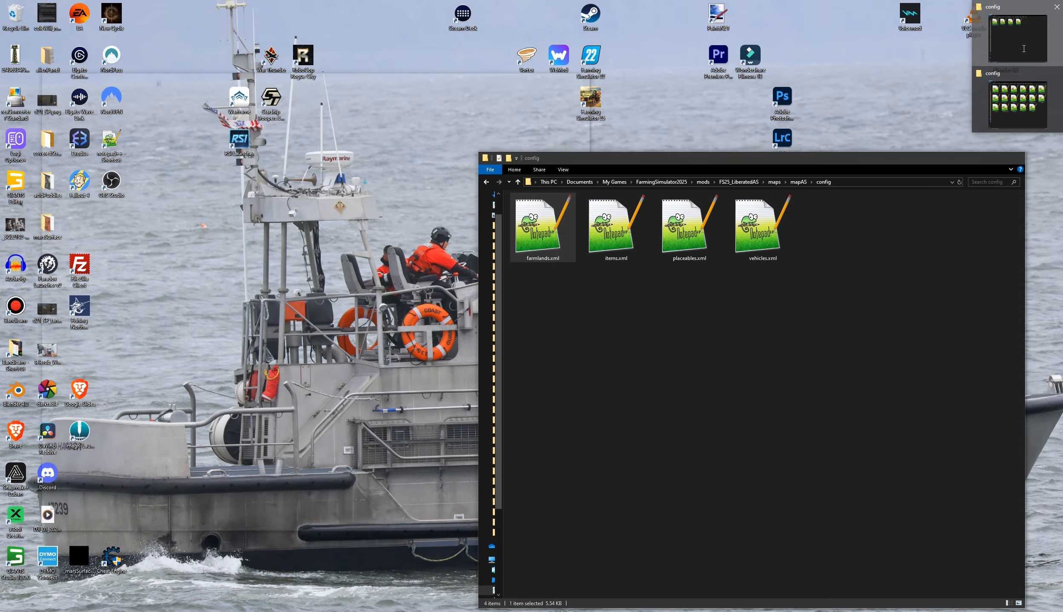
left_click(1025, 49)
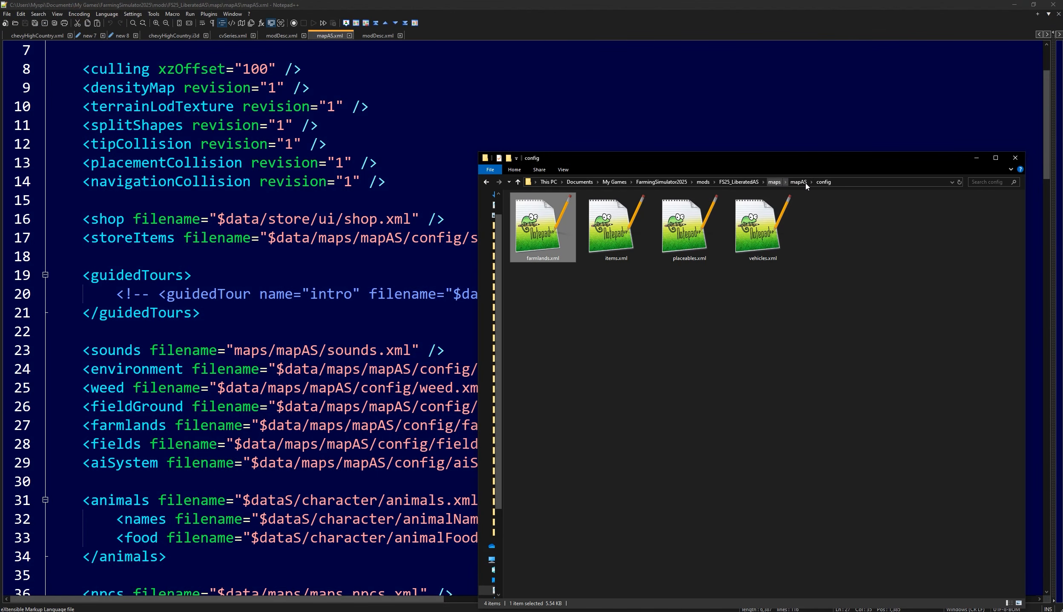
left_click(315, 428)
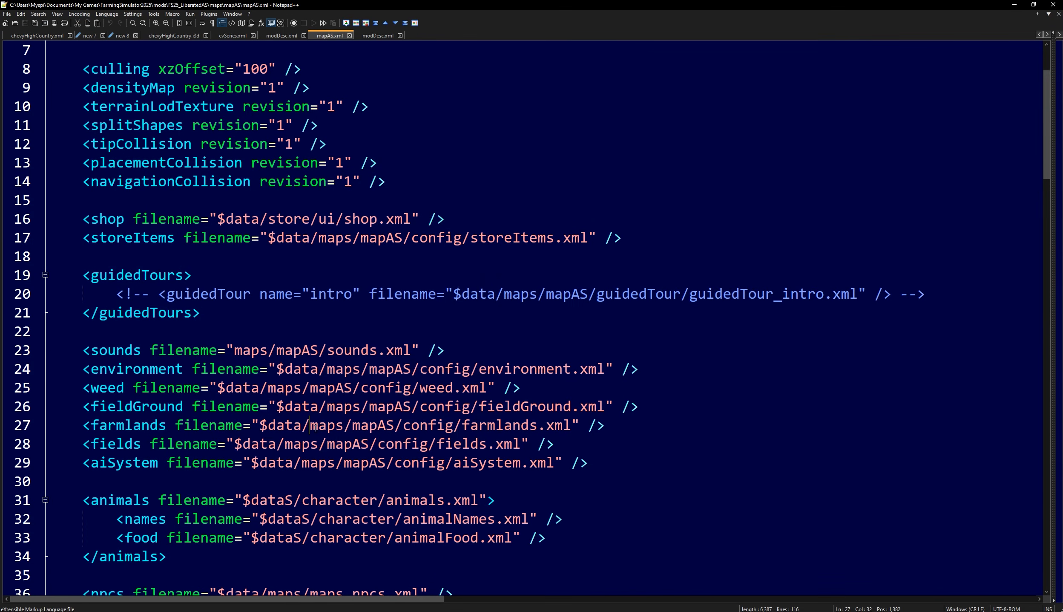
key("BackSpace")
key("BackSpace")
key("BackSpace")
key("BackSpace")
key("BackSpace")
key("BackSpace")
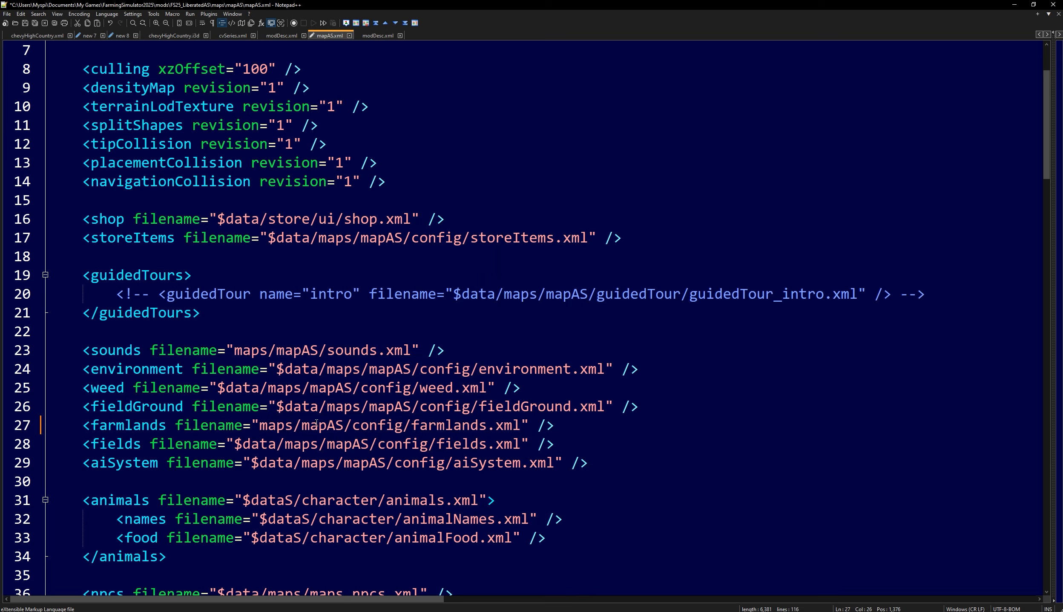
left_click(286, 425)
left_click(27, 24)
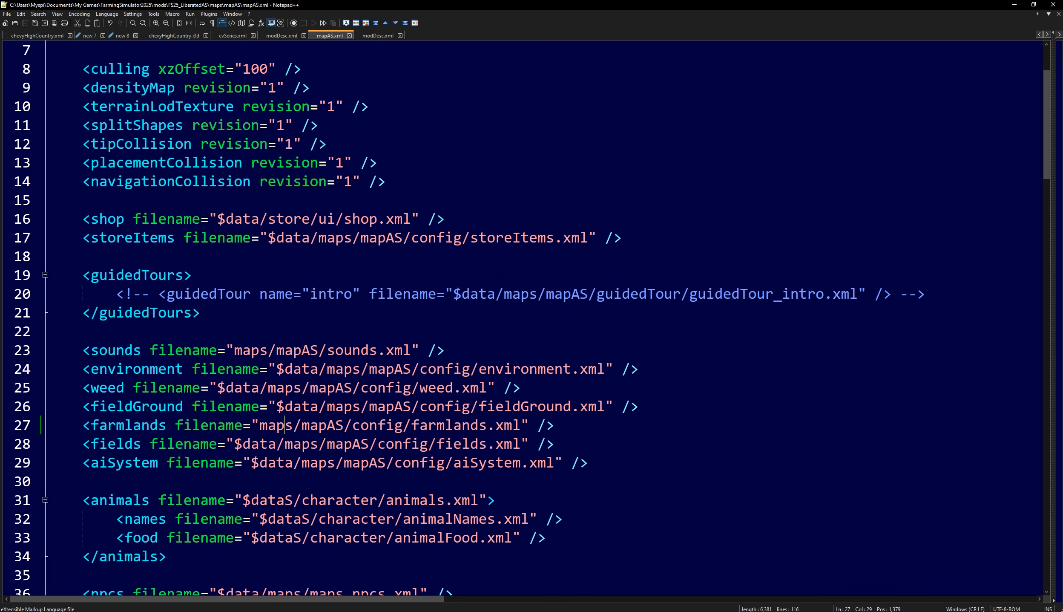
Open the mod's copied farmlands.xml in Notepad++ and look through its farmland entries.
left_click(1016, 54)
left_click(566, 338)
left_click_drag(551, 249, 417, 111)
scroll(621, 190, "down", 2, "ctrl")
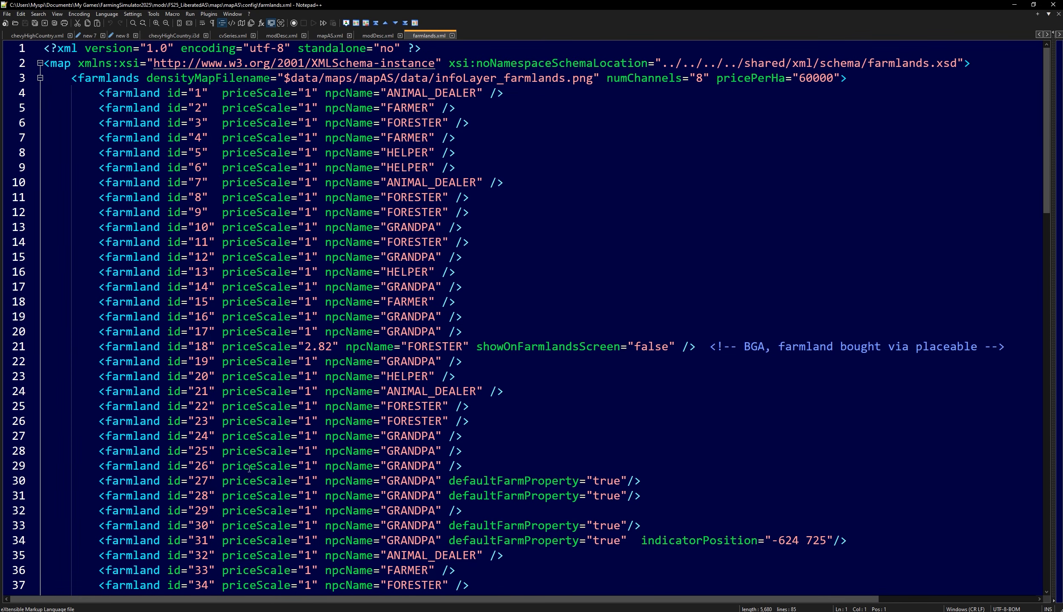
scroll(249, 469, "down", 5)
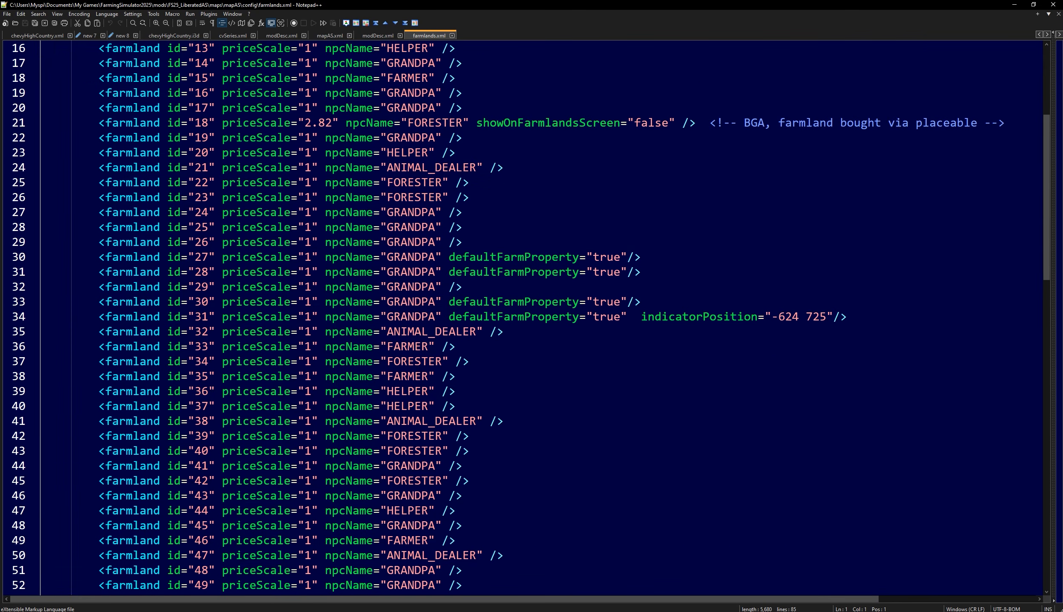
Switch to GIANTS Editor, enlarge the terrain info settings and show the farmlands info layer.
key("alt+Tab")
scroll(468, 204, "down", 6)
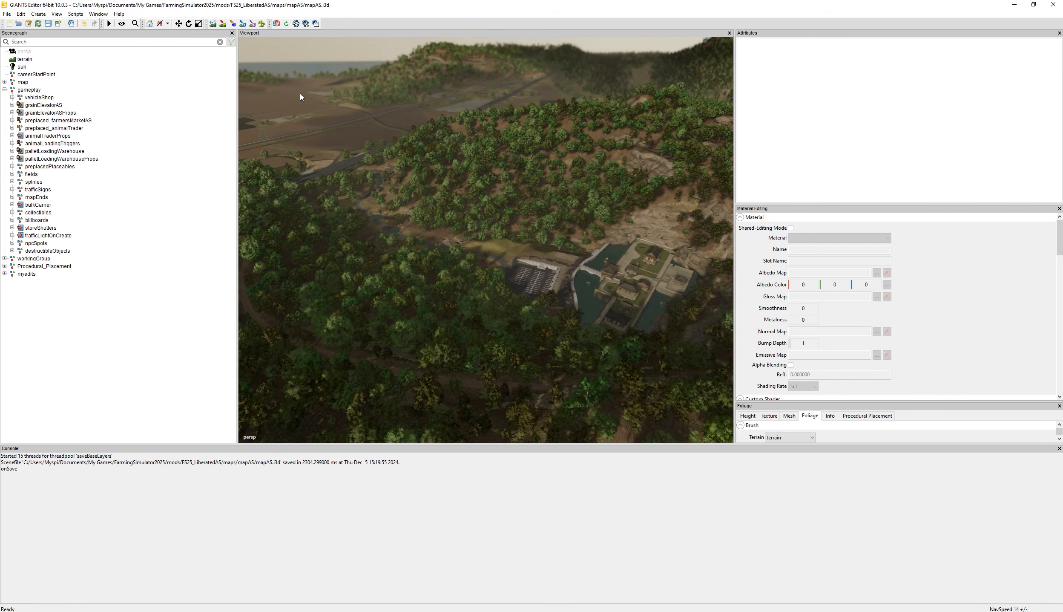
left_click(830, 416)
scroll(928, 385, "down", 5)
left_click_drag(724, 444, 754, 580)
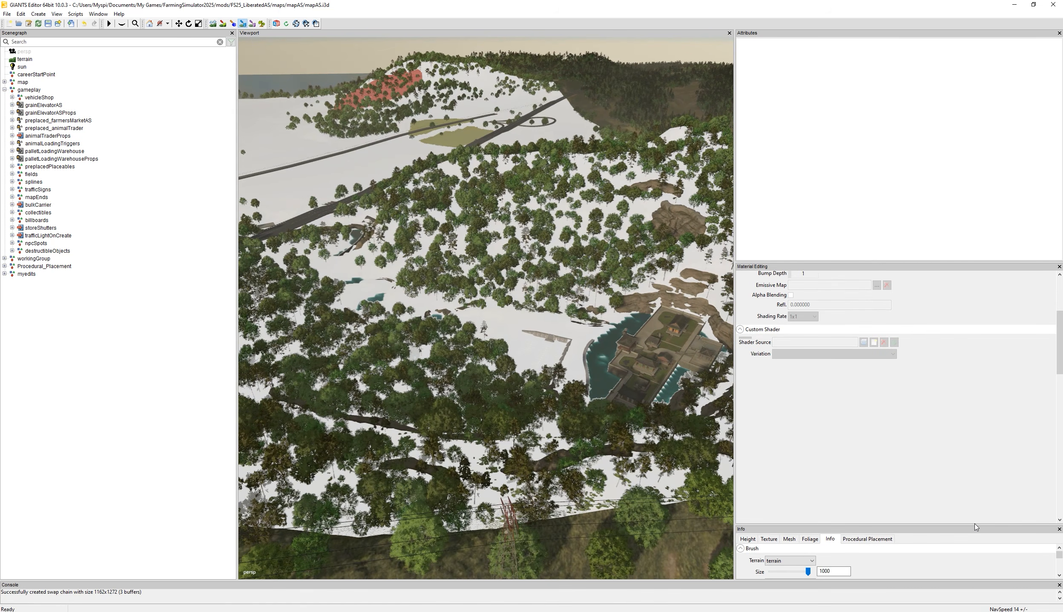
left_click_drag(973, 526, 973, 360)
left_click(825, 508)
left_click(797, 516)
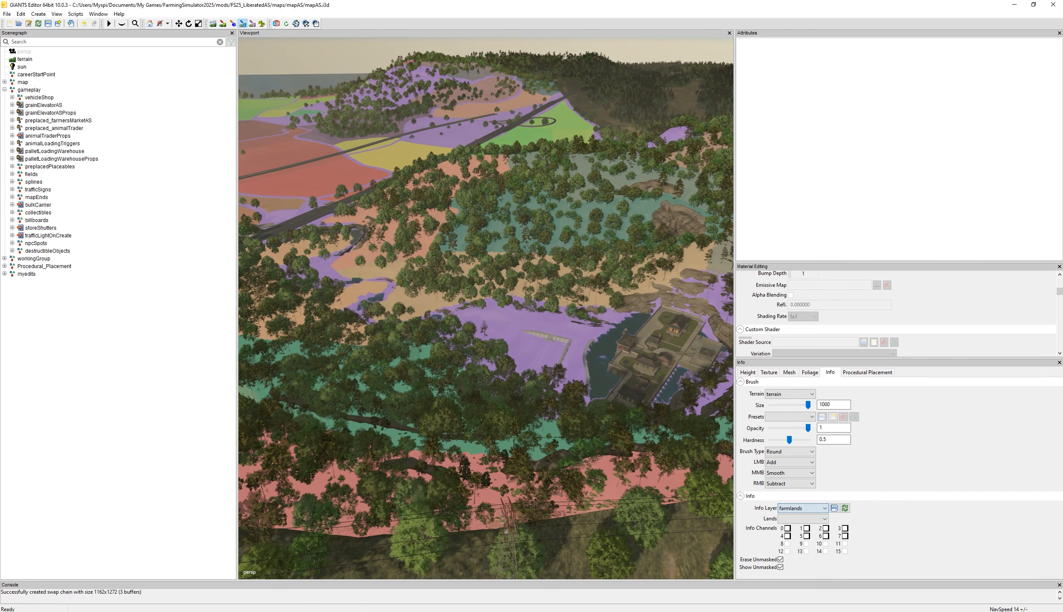
Choose Farmland 1 as the land and find its parcel on the map.
left_click(814, 519)
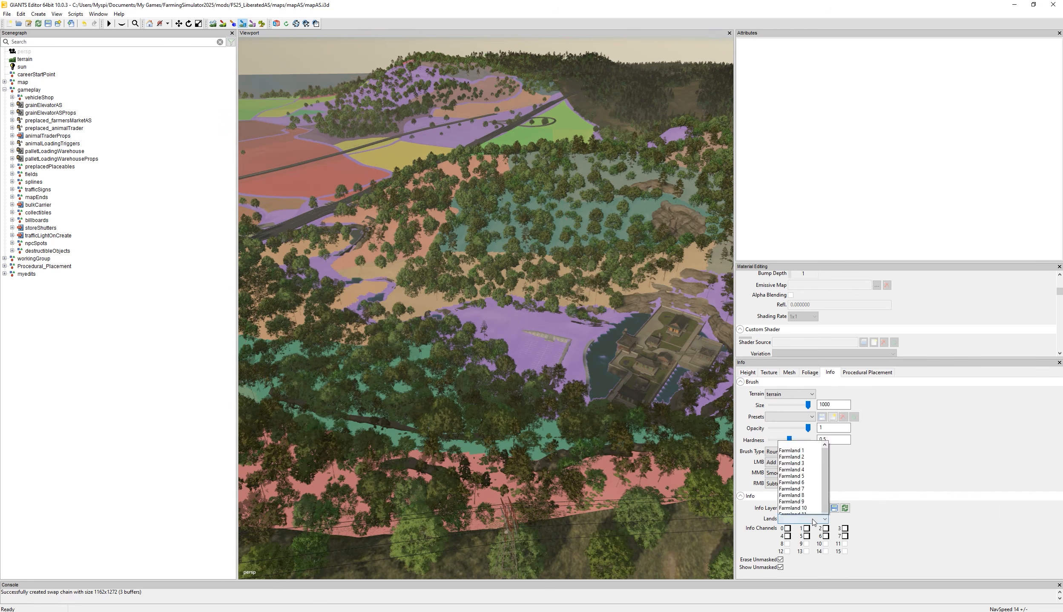
left_click(810, 335)
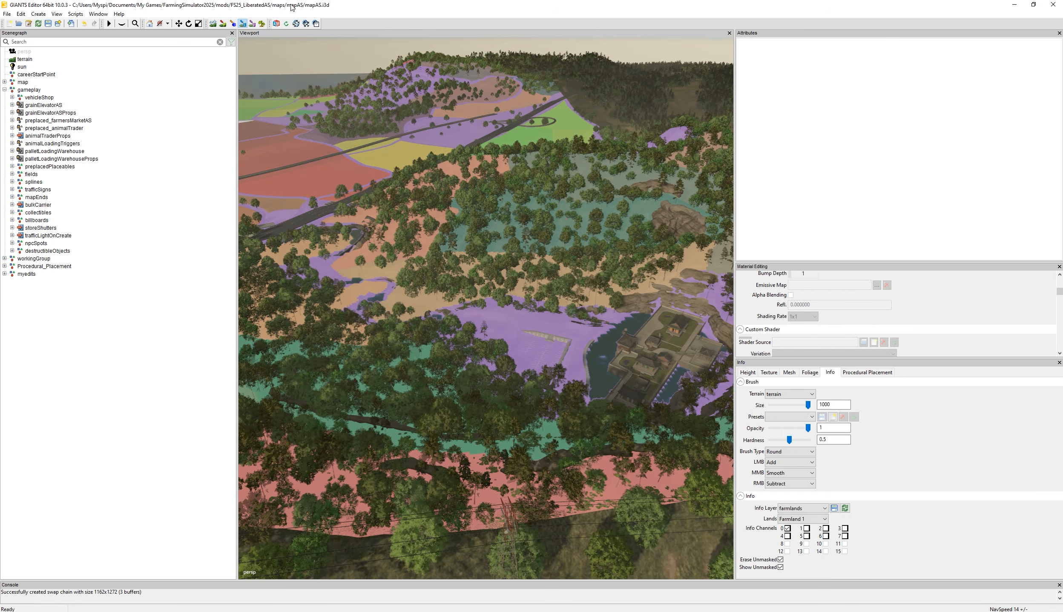
left_click(243, 25)
key("w")
mouse_move(367, 107)
right_mouse_down()
mouse_move(356, 88)
mouse_move(373, 76)
mouse_move(371, 88)
right_mouse_up()
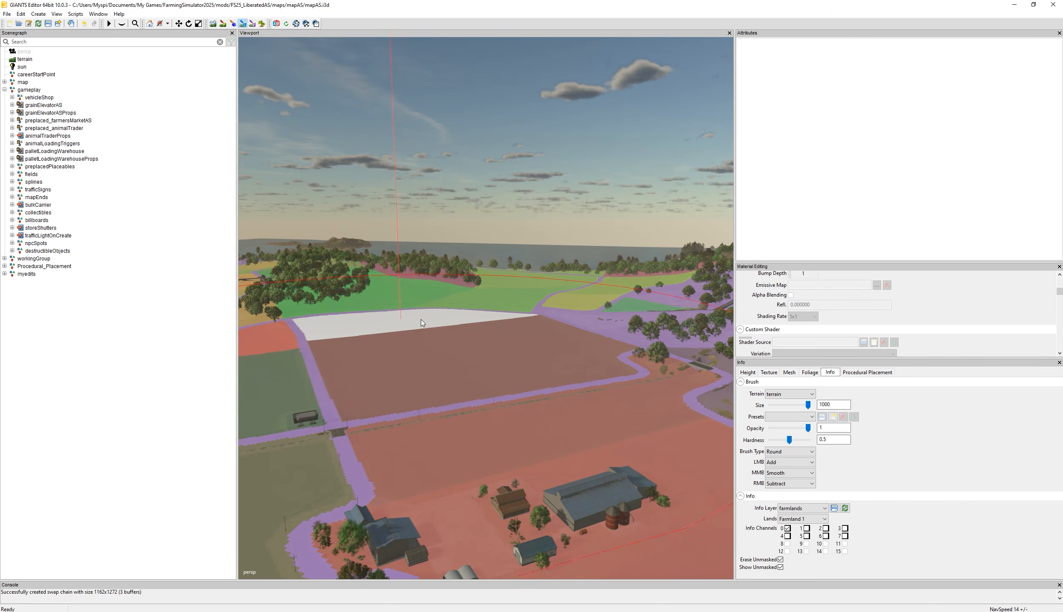
Highlight farmland 1's id and ANIMAL_DEALER name in Notepad++, and recheck the Farmland 1 selection in GIANTS Editor.
key("alt+Tab")
scroll(363, 111, "up", 5)
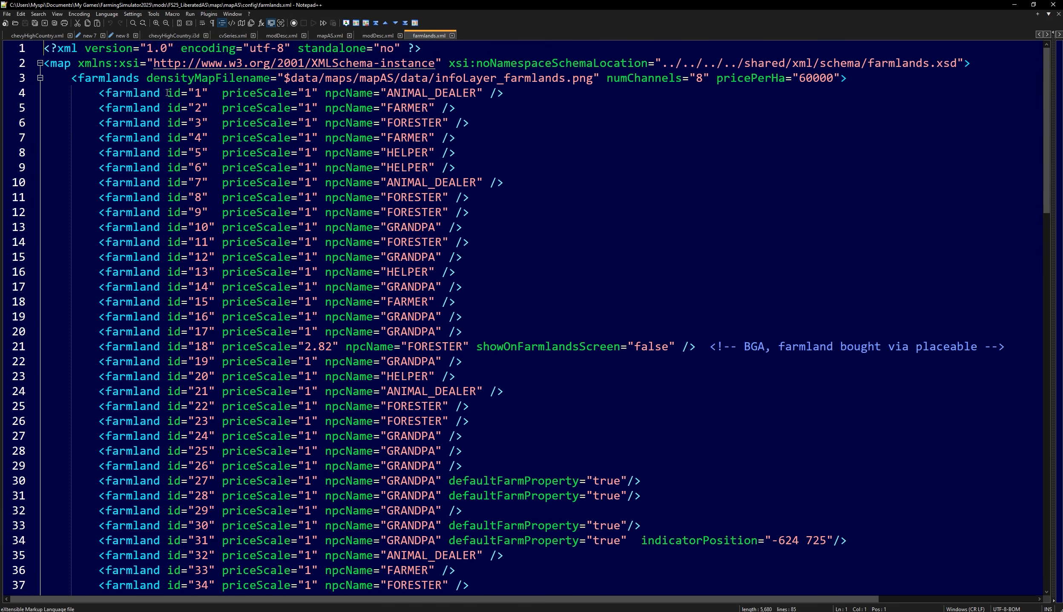
left_click_drag(167, 92, 209, 93)
left_click(221, 93)
double_click(436, 93)
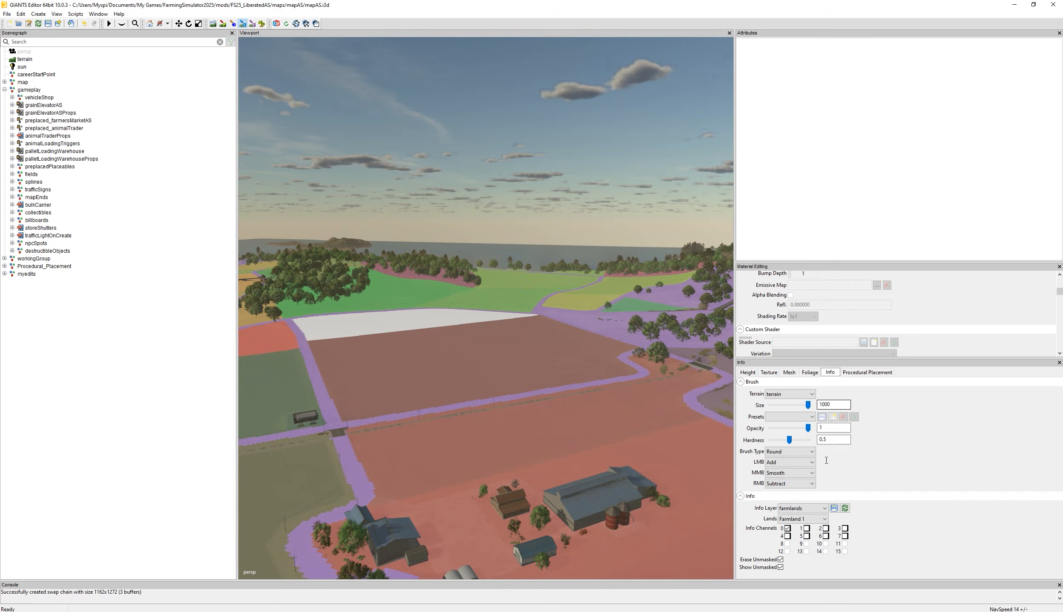
left_click(804, 518)
left_click(805, 333)
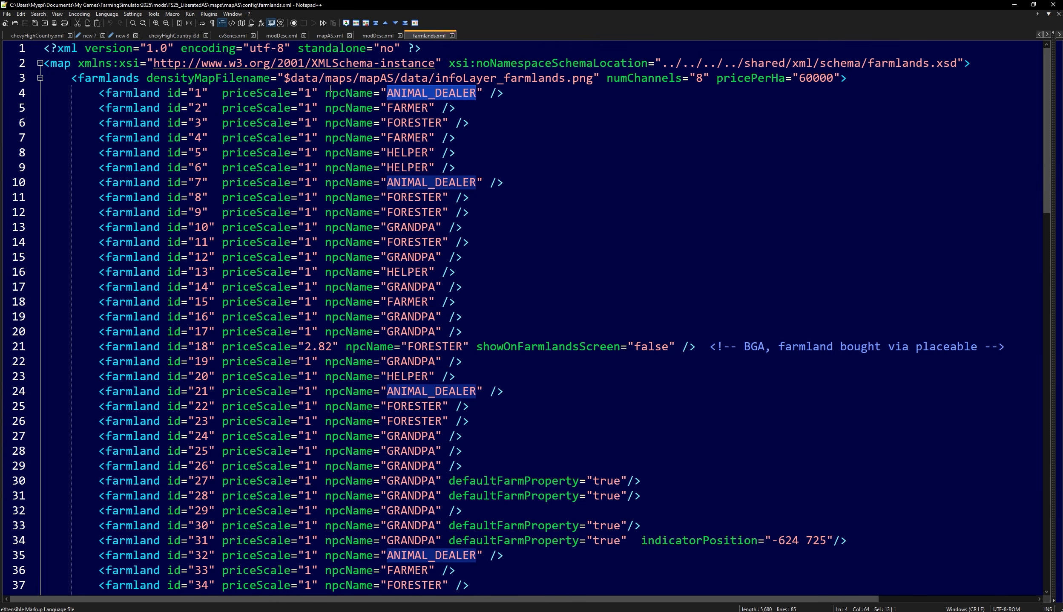
Back in farmlands.xml, highlight farmland 1's npcName attribute and the pricePerHa value on line 3.
left_click_drag(326, 92, 482, 90)
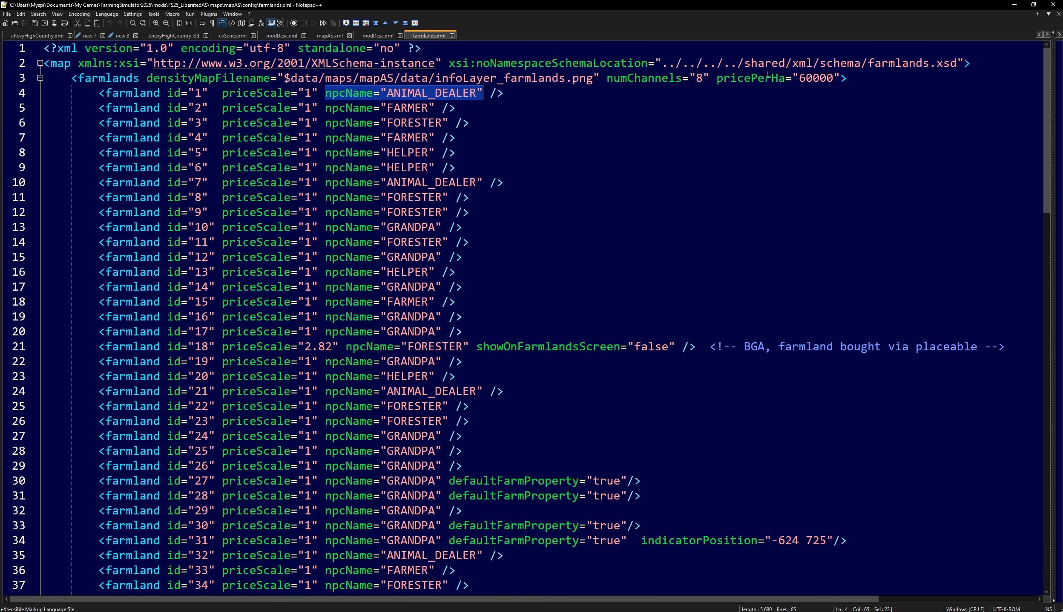
left_click(820, 79)
double_click(819, 80)
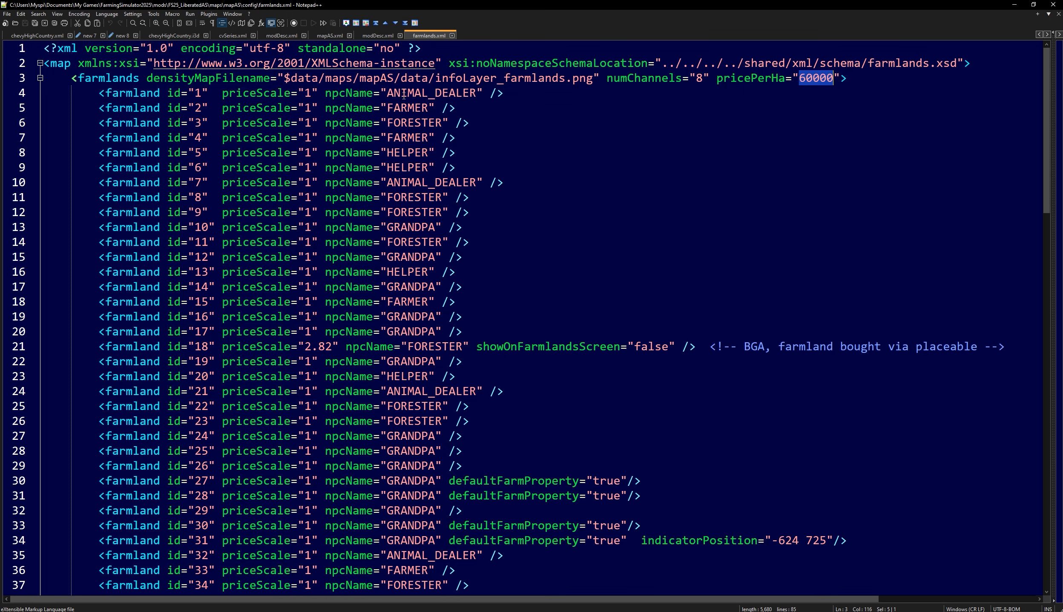
Glance at the parcel in GIANTS Editor, return to farmlands.xml and set farmland 1's priceScale to 10.
key("alt+Tab")
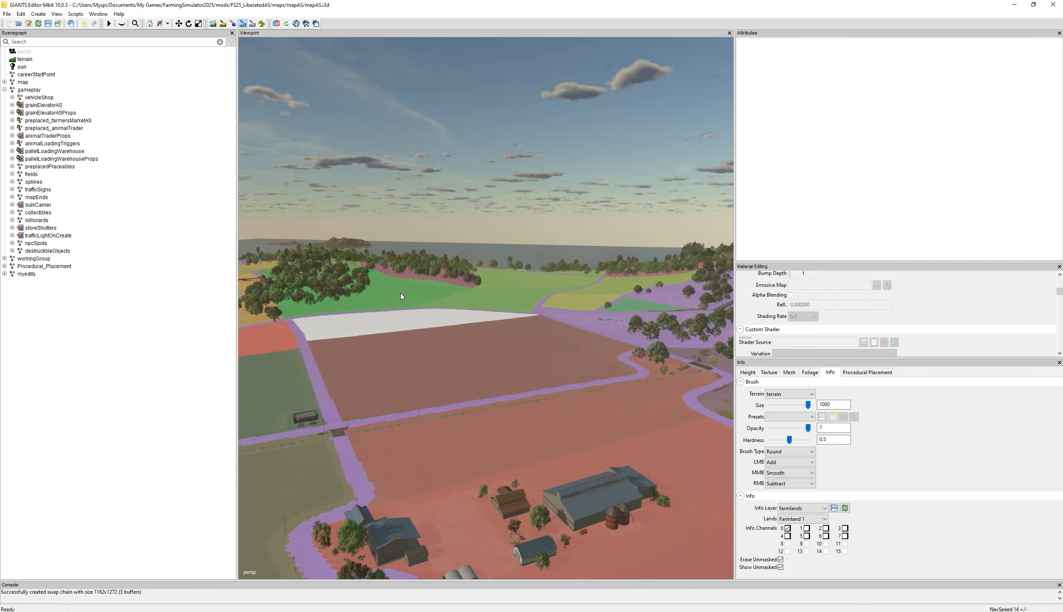
key("alt+Tab")
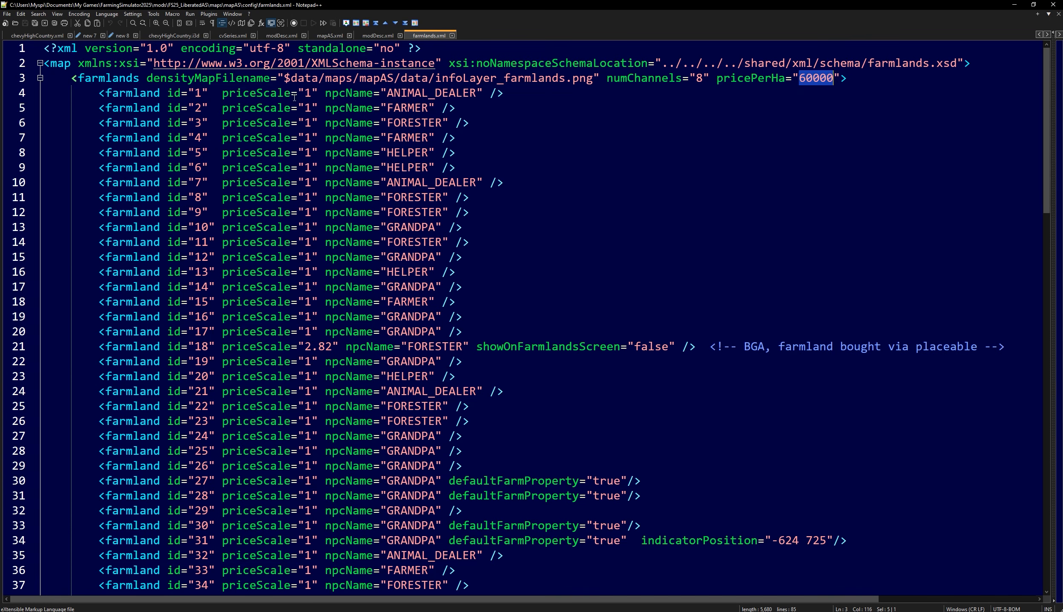
left_click(312, 91)
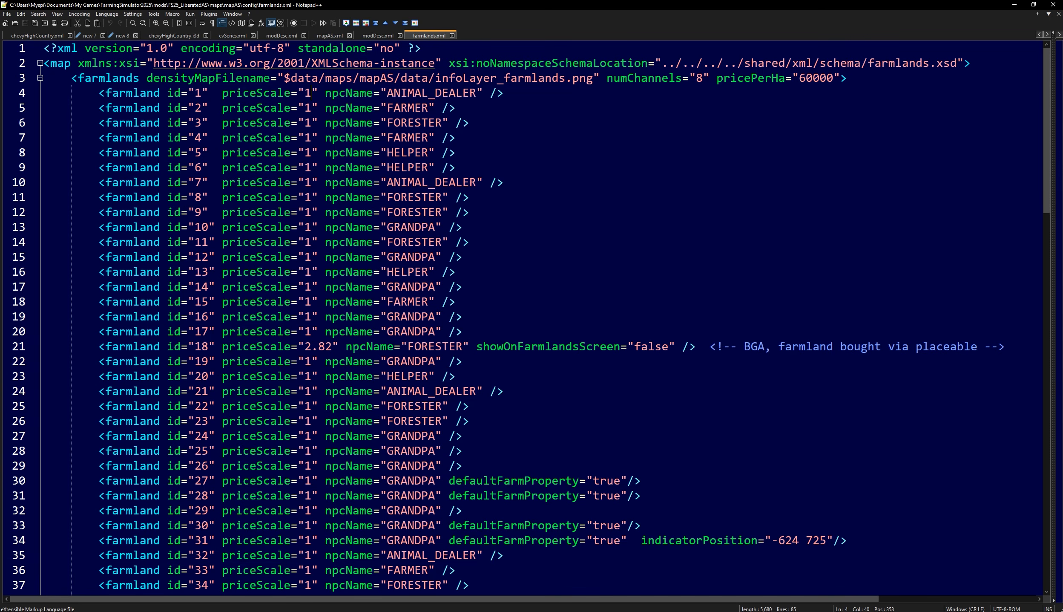
type("0")
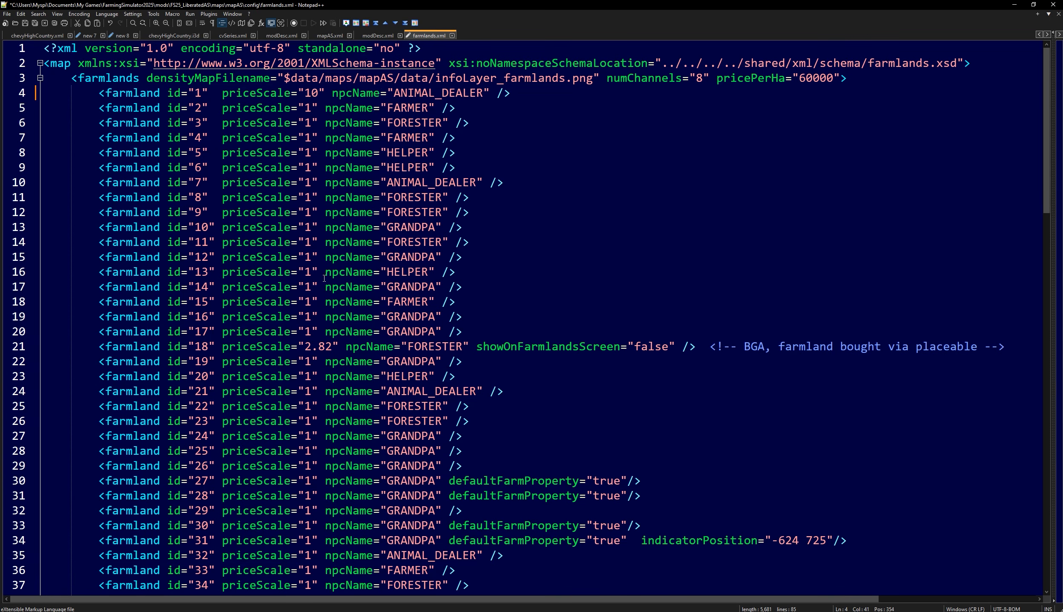
Highlight the farmland 18 entry with its BGA comment on line 21, including its priceScale value.
scroll(324, 277, "down", 2)
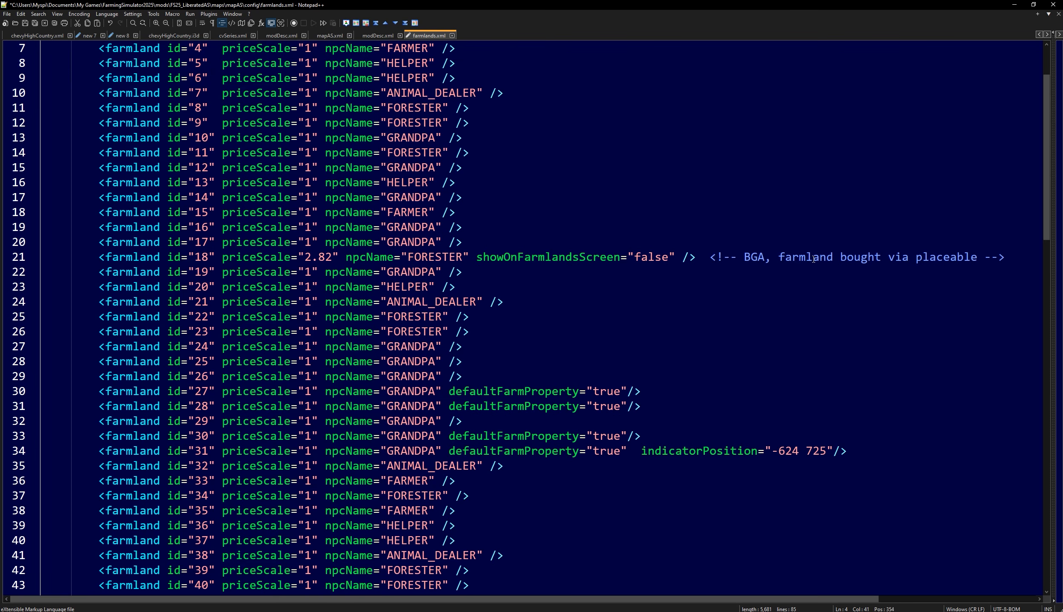
triple_click(933, 262)
double_click(731, 261)
triple_click(731, 260)
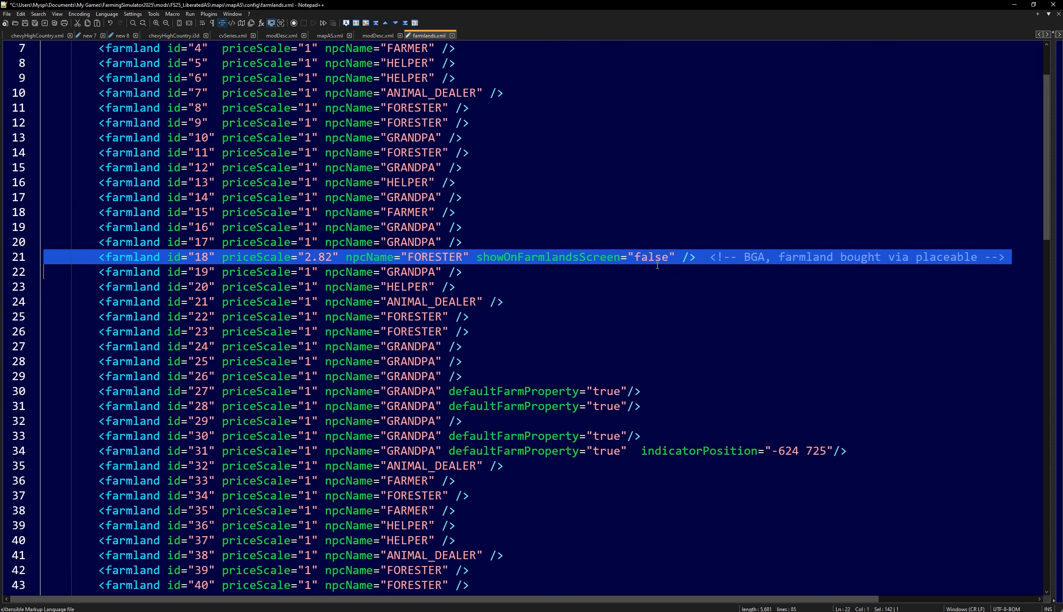
left_click(305, 260)
left_click_drag(311, 260, 333, 260)
Restore farmland 1's priceScale to 1 on line 4.
scroll(333, 256, "up", 2)
left_click(319, 95)
key("BackSpace")
Examine the remaining farmland entries down to id 80, including those with defaultFarmProperty and indicatorPosition, and return to the earlier entries.
left_click(556, 179)
scroll(541, 175, "down", 4)
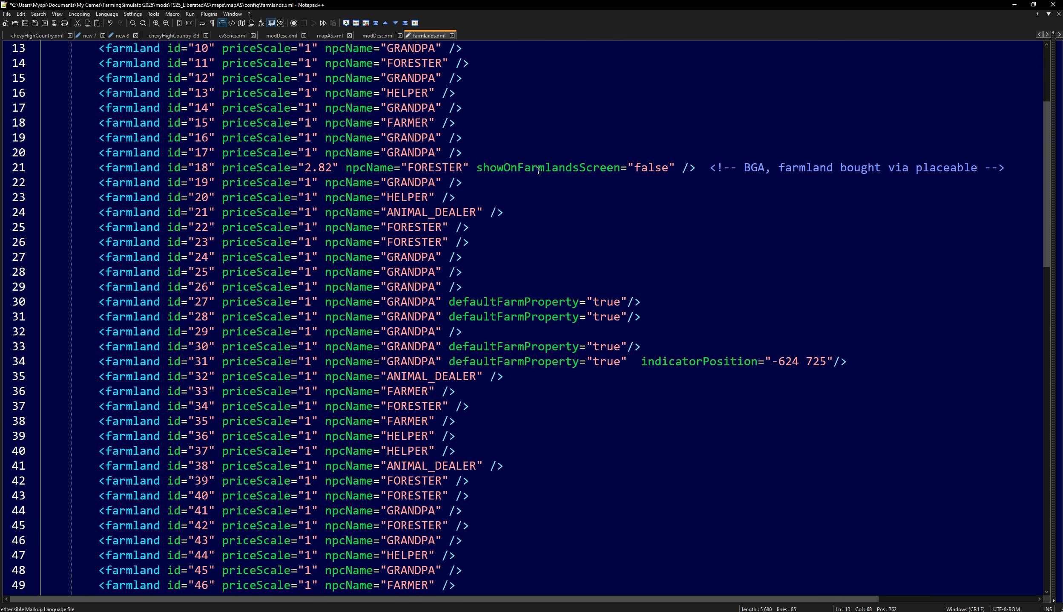
scroll(541, 175, "down", 3)
scroll(542, 175, "down", 12)
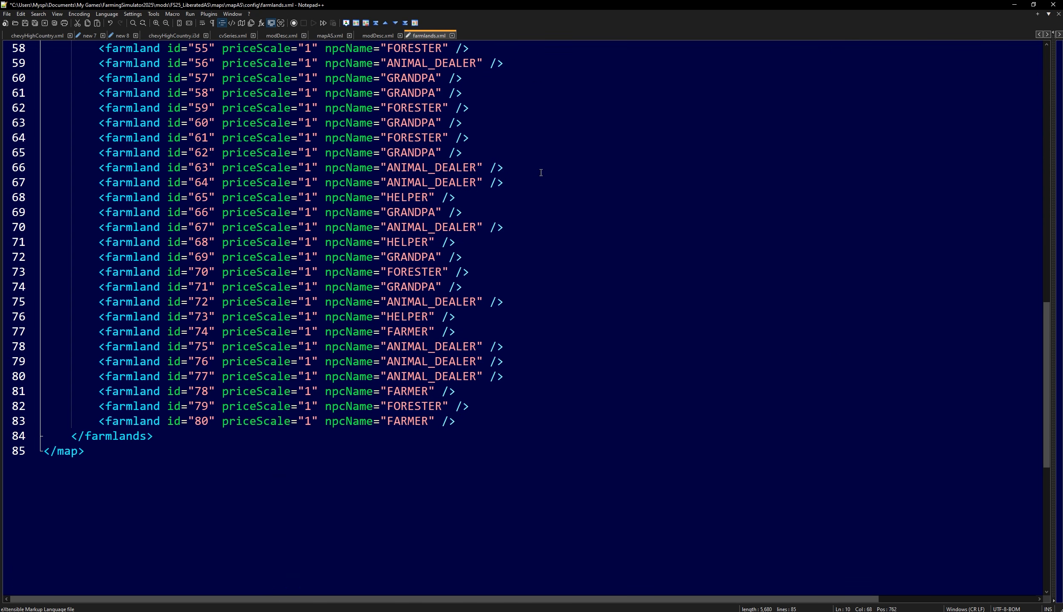
scroll(320, 419, "up", 11)
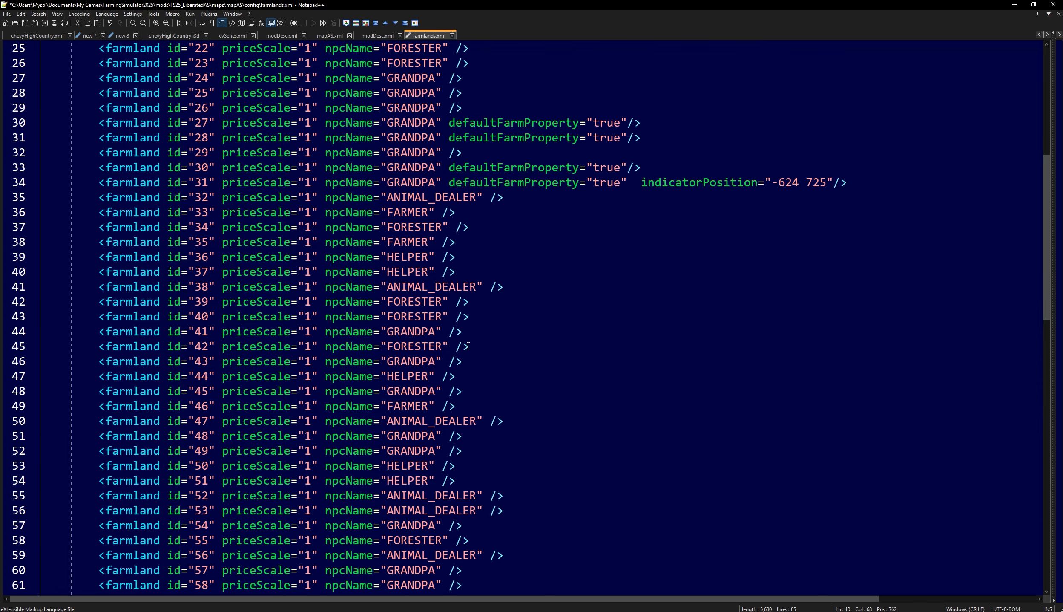
scroll(468, 346, "up", 2)
scroll(469, 343, "up", 6)
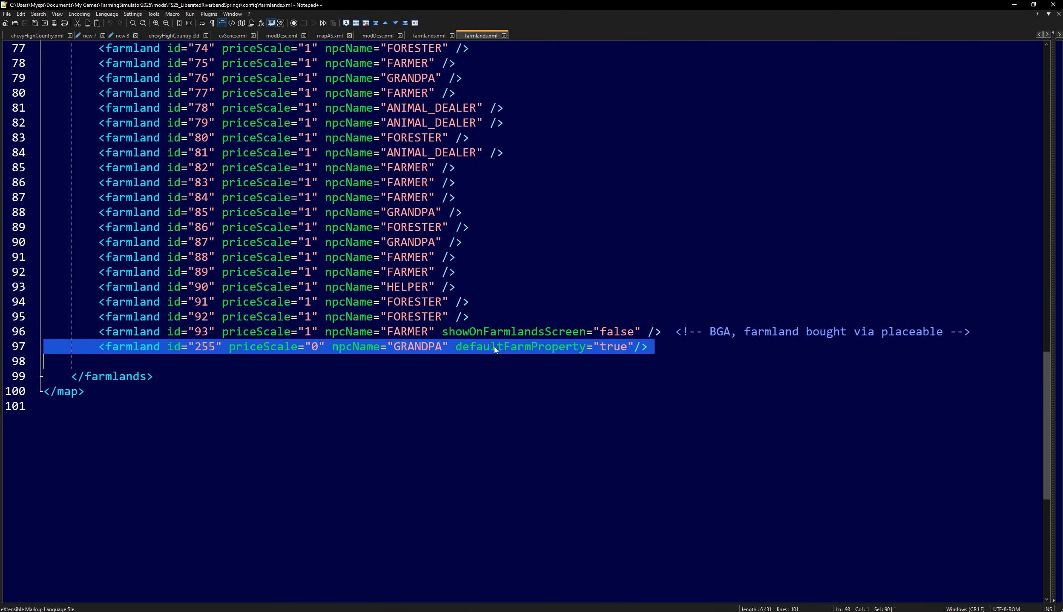
Copy the farmland 255 entry from the Riverbend Springs farmlands.xml into the mapAS farmlands.xml, directly below farmland 80.
double_click(211, 349)
left_click(211, 349)
triple_click(211, 349)
key("ctrl+c")
key("ctrl+Tab")
left_click(458, 332)
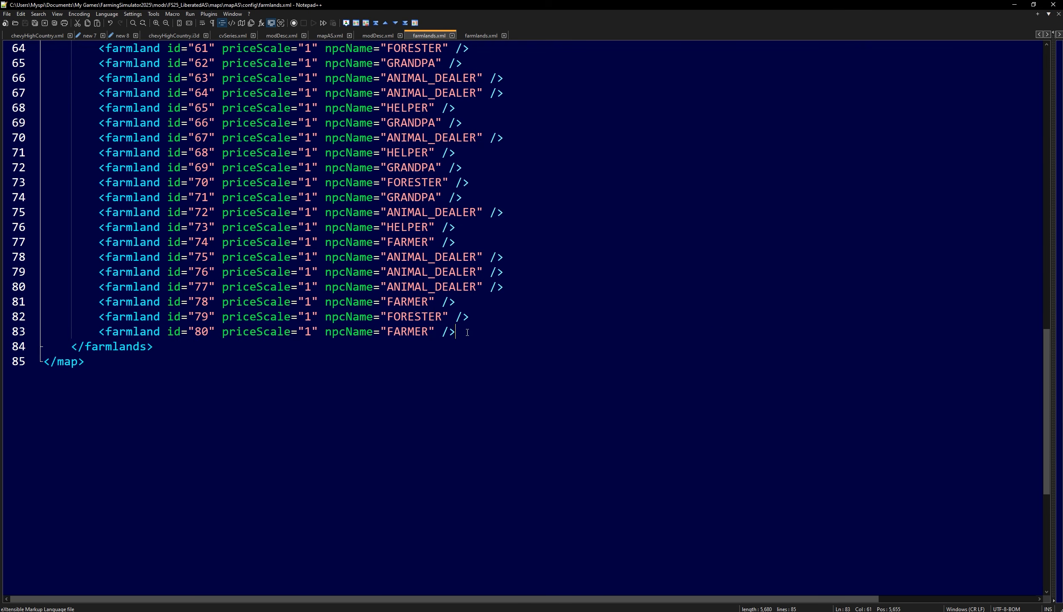
key("Return")
key("shift+Home")
key("ctrl+v")
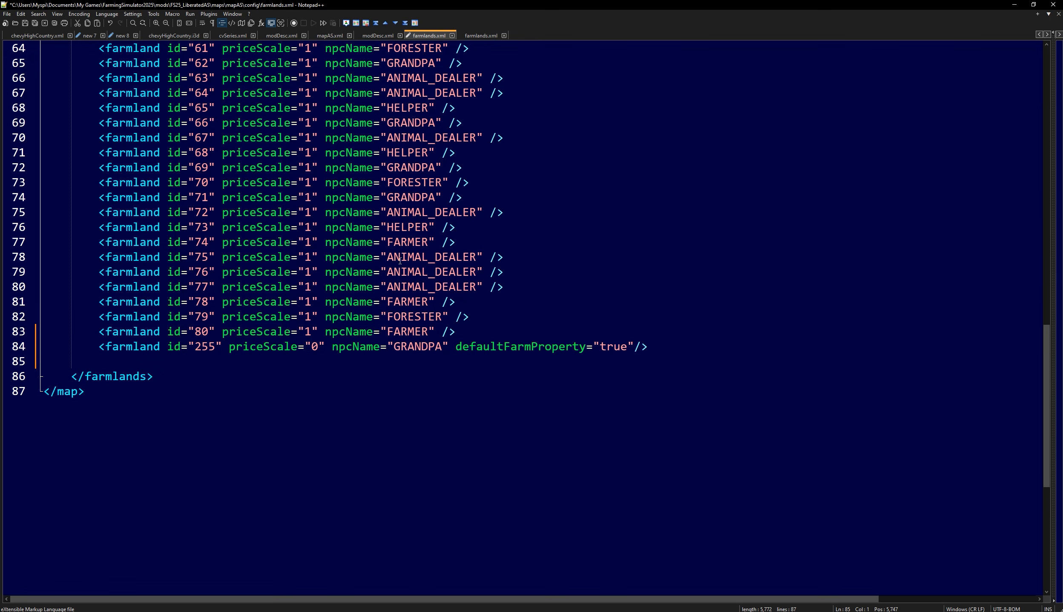
Highlight the new farmland 255 entry's priceScale and defaultFarmProperty attributes, and save the mapAS farmlands.xml.
left_click_drag(230, 347, 325, 350)
triple_click(334, 347)
left_click(452, 347)
left_click_drag(452, 347, 634, 347)
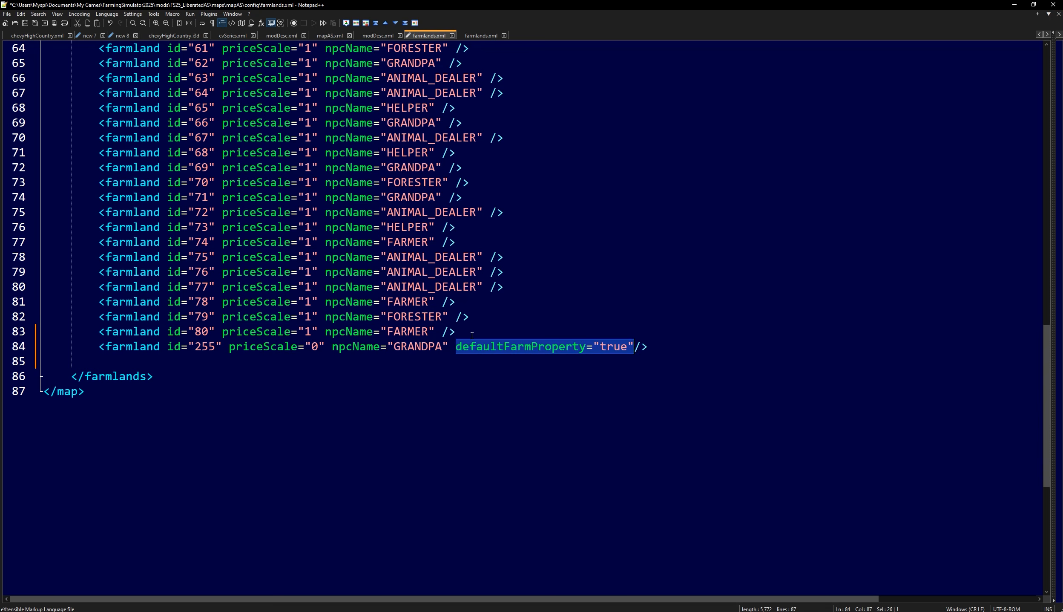
scroll(471, 334, "up", 4)
key("ctrl+s")
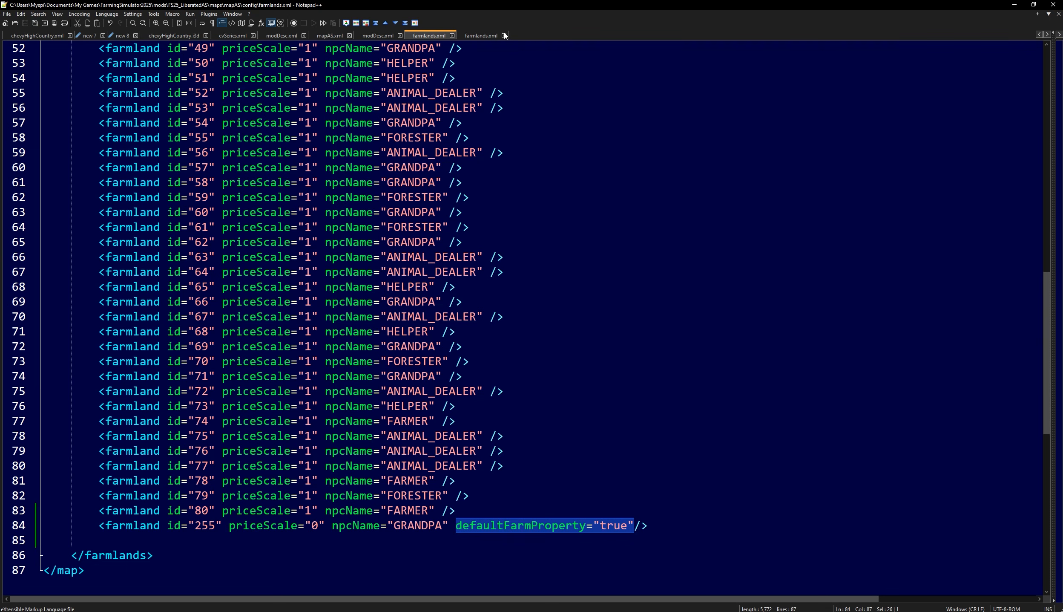
Review id 255 in the Riverbend Springs farmlands.xml, the farmlands path on line 27 of mapAS.xml, and the mod's modDesc.xml.
left_click(481, 35)
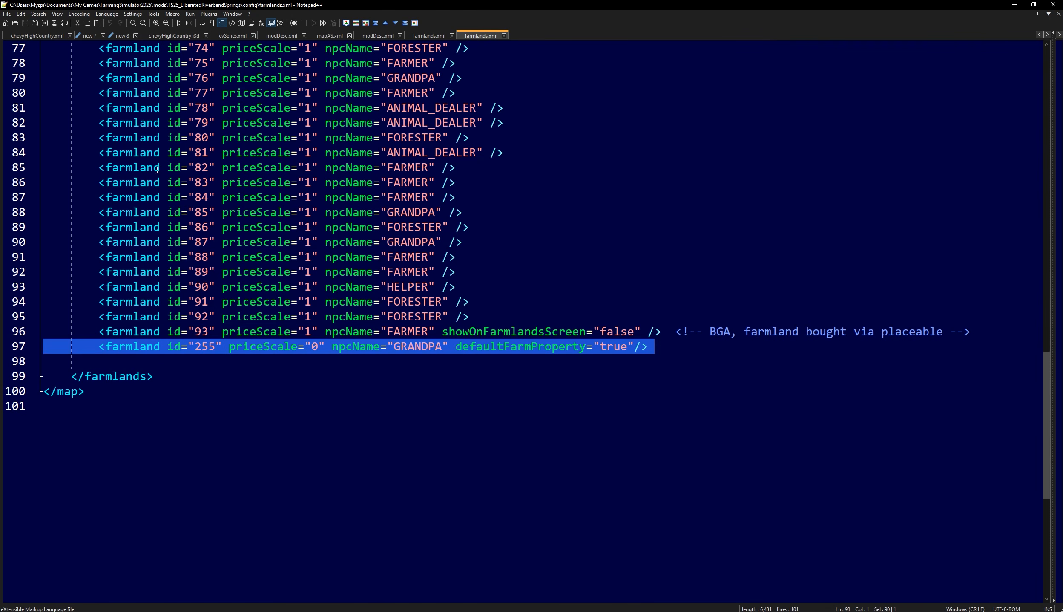
left_click_drag(195, 347, 217, 343)
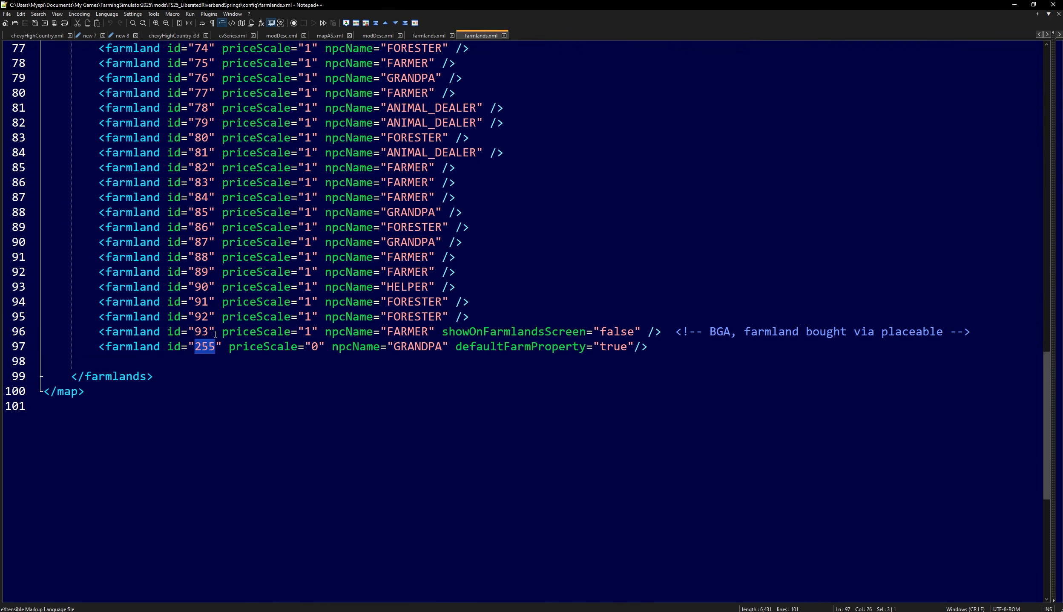
left_click(330, 35)
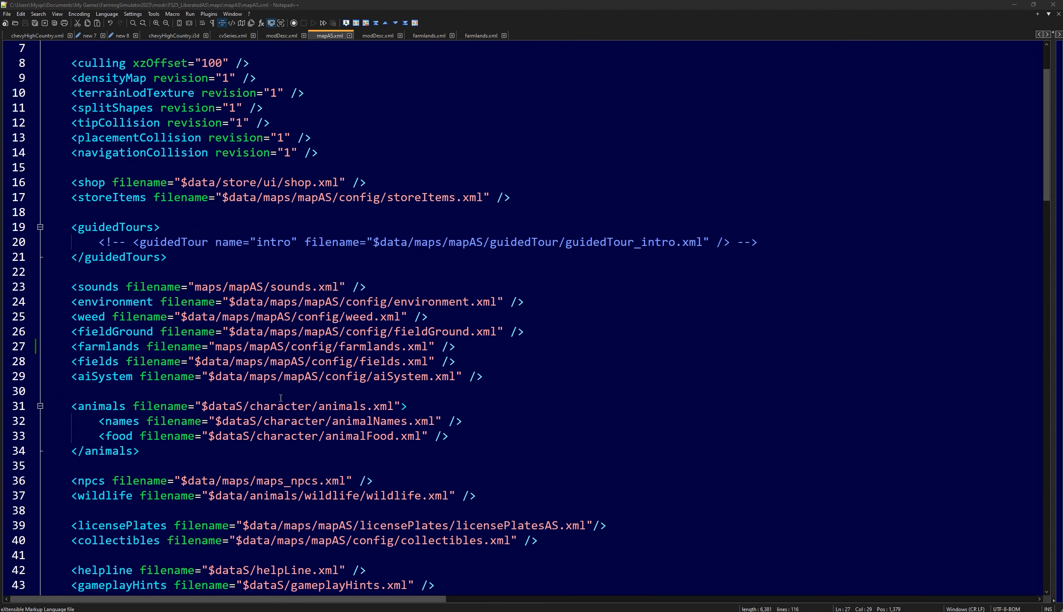
triple_click(247, 346)
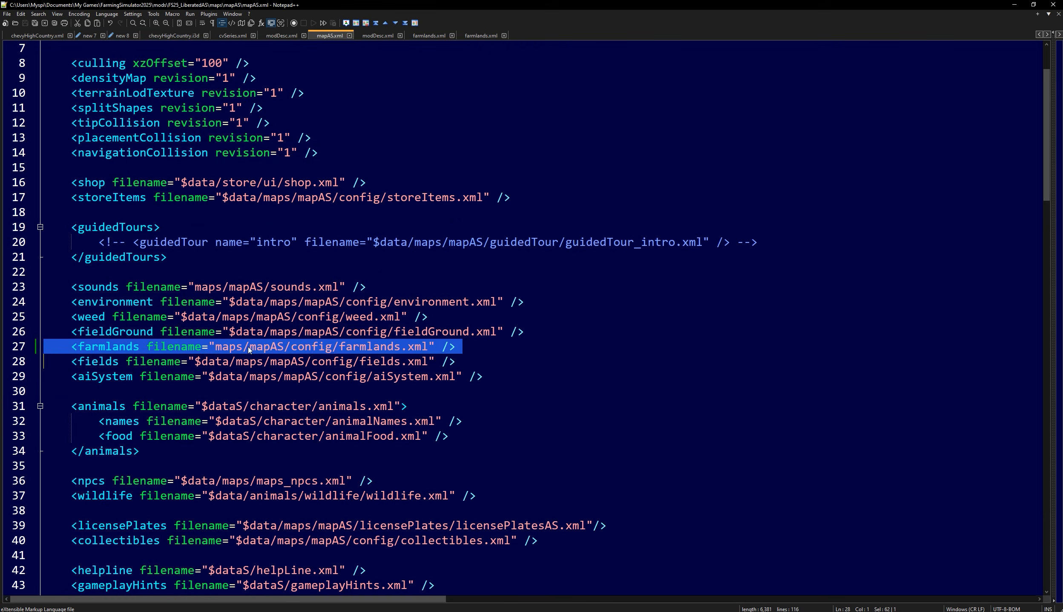
left_click(379, 35)
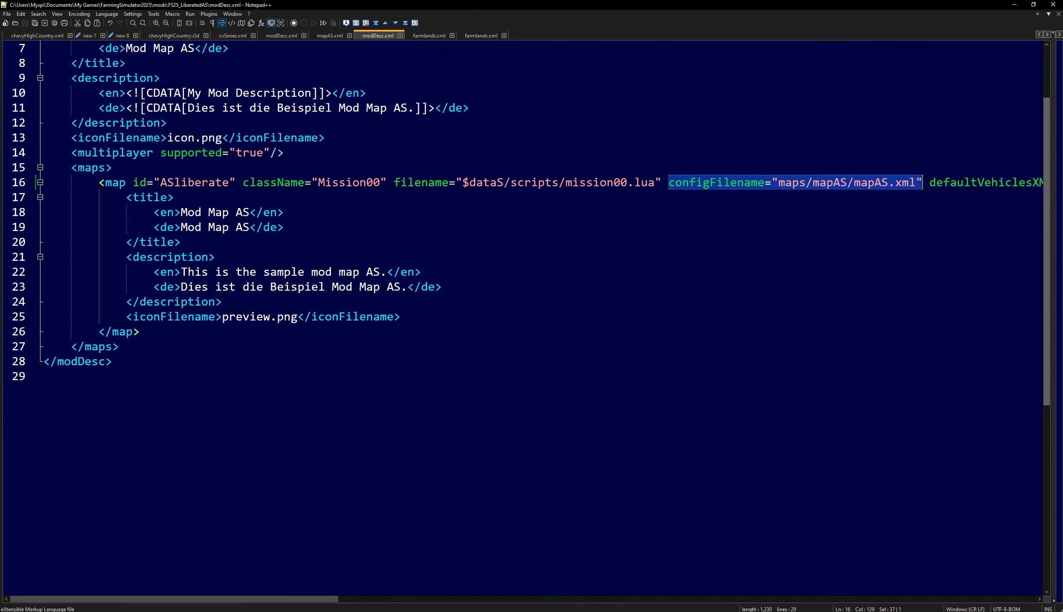
Minimize the text editor and close GIANTS Editor.
left_click(1015, 5)
left_click(1053, 4)
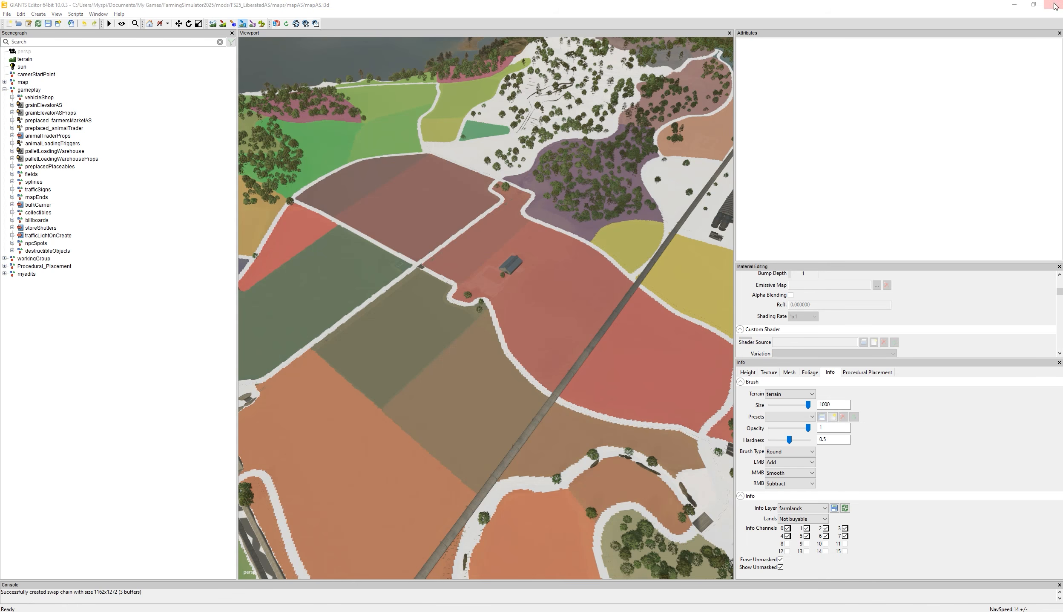
left_click(567, 311)
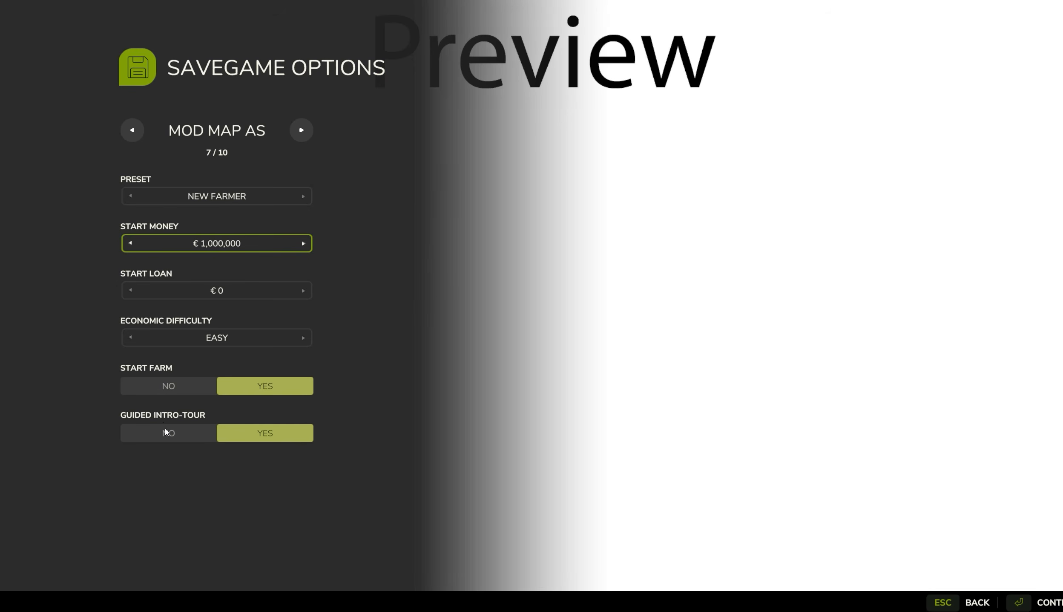
Disable the guided intro-tour for the Mod Map AS savegame, deselect all optional mods and start the game.
left_click(182, 434)
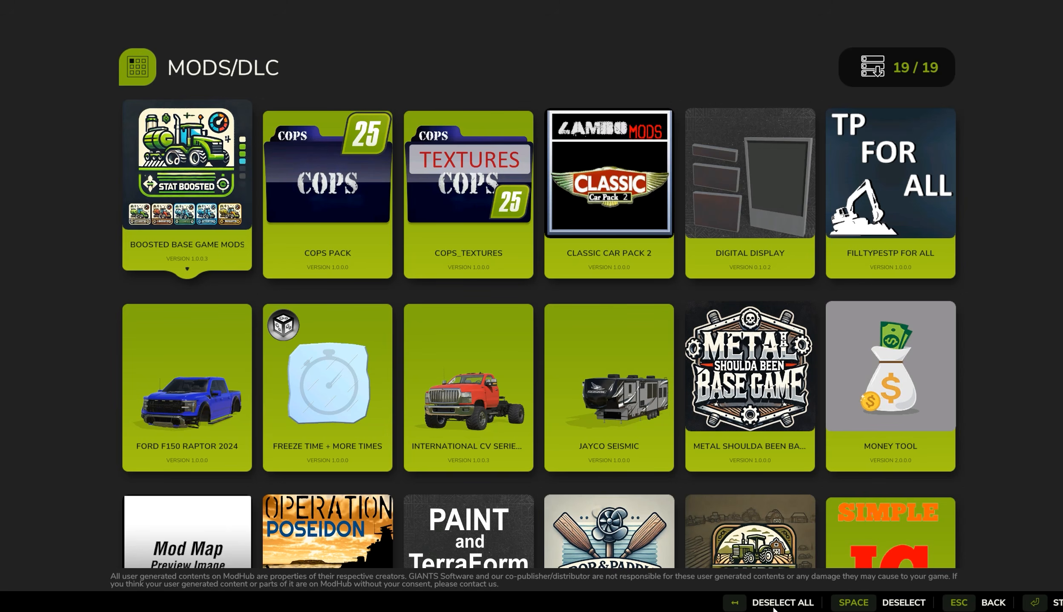
left_click(736, 604)
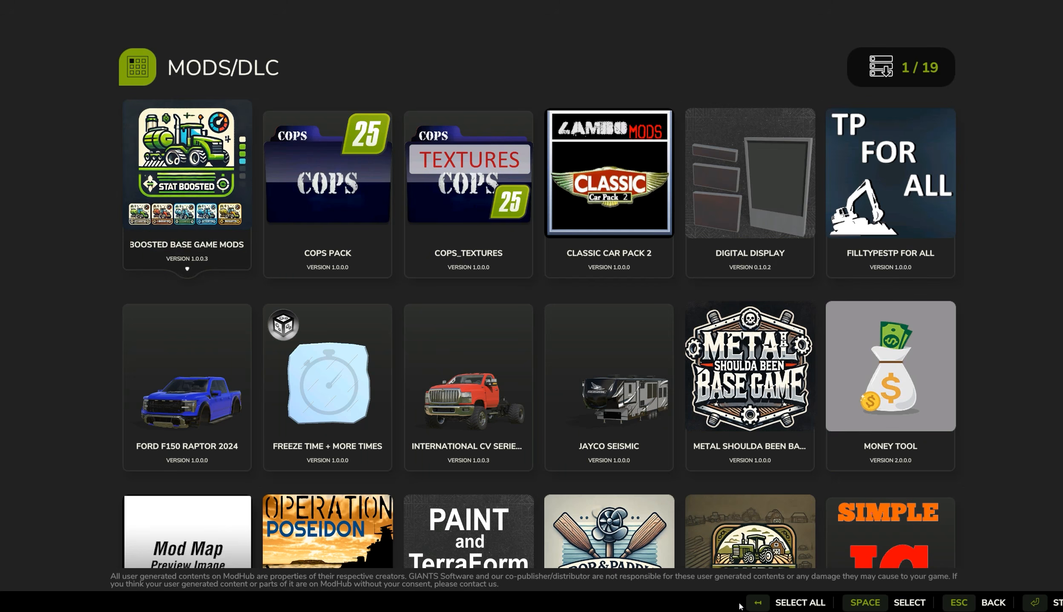
scroll(590, 464, "down", 3)
scroll(593, 469, "up", 3)
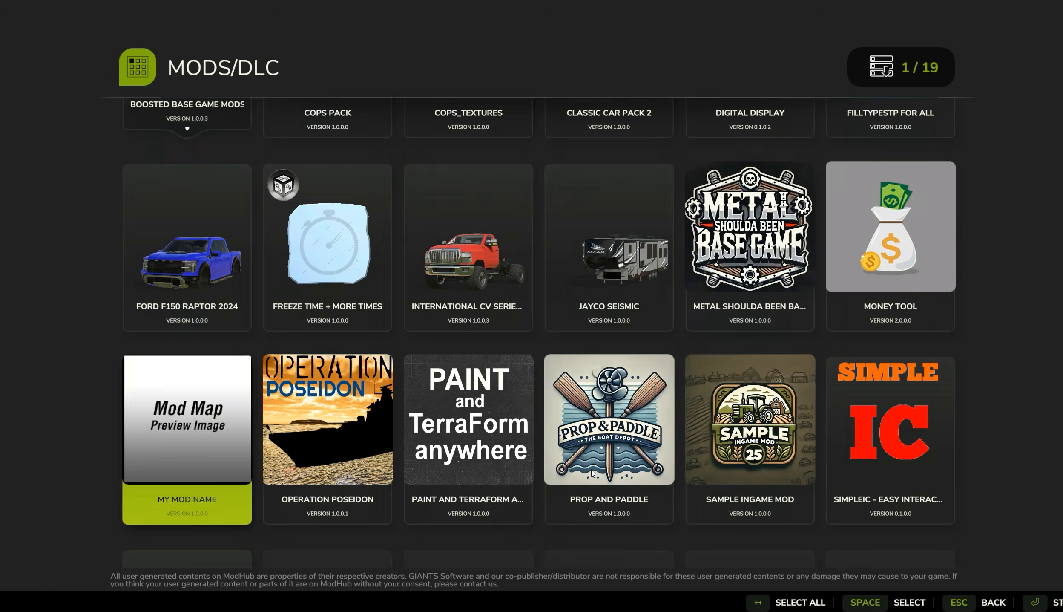
scroll(458, 486, "down", 2)
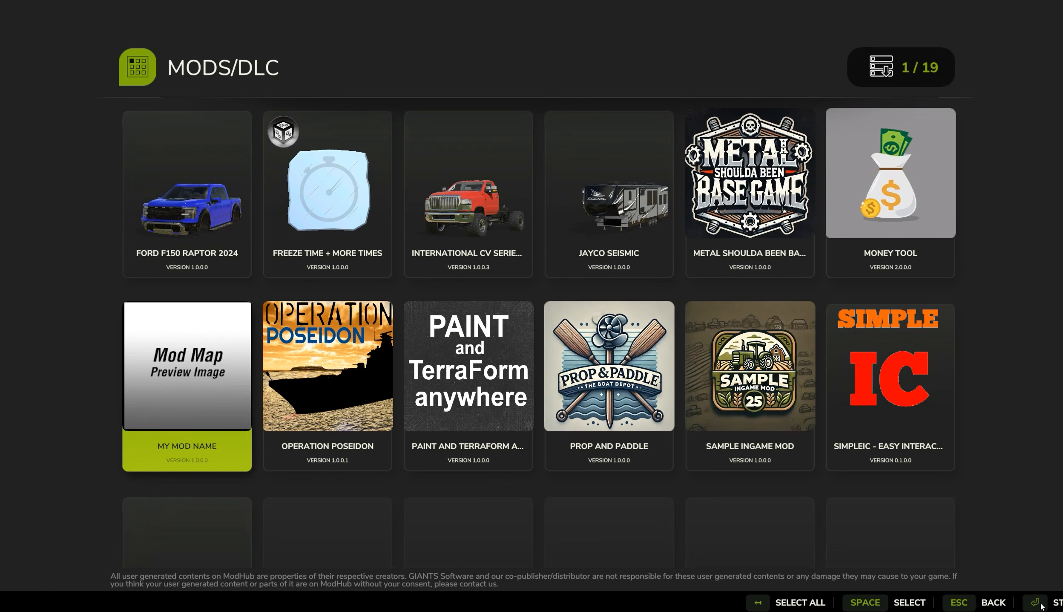
key("Return")
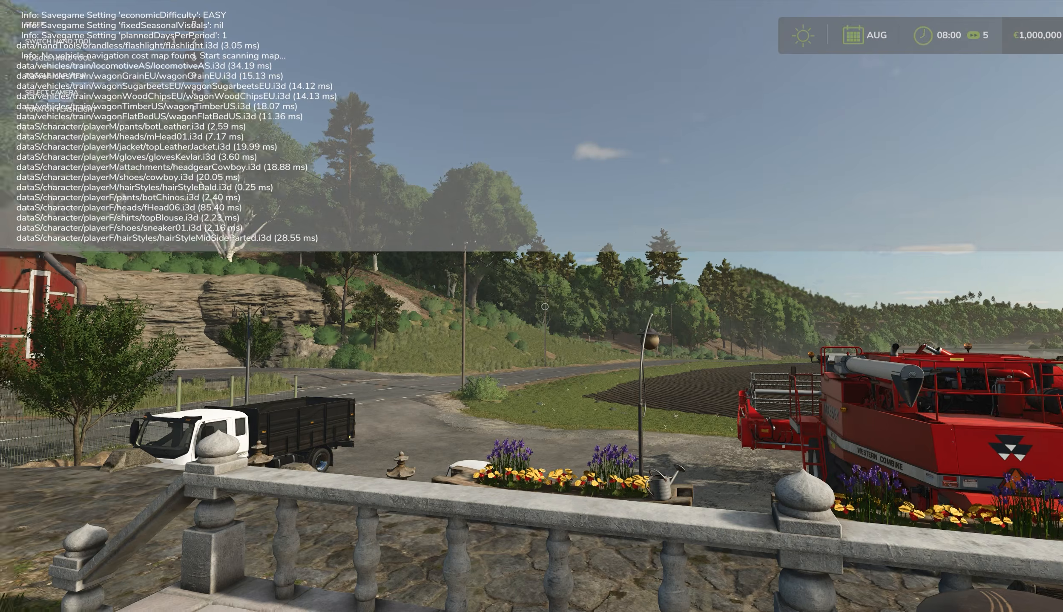
Open the in-game map and examine the farmland numbers and overview background across the whole map.
key("w")
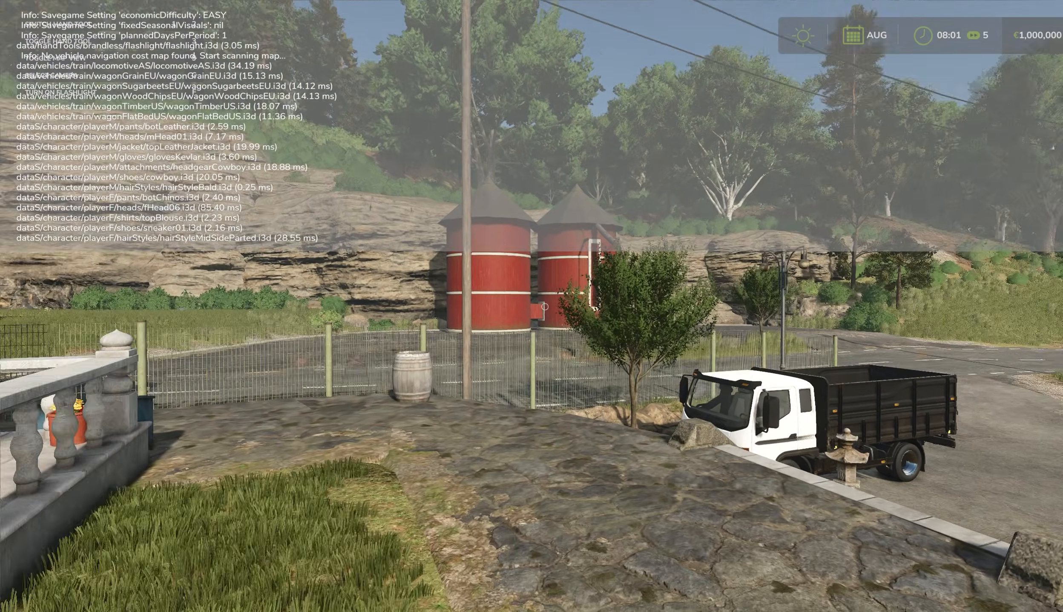
key("Escape")
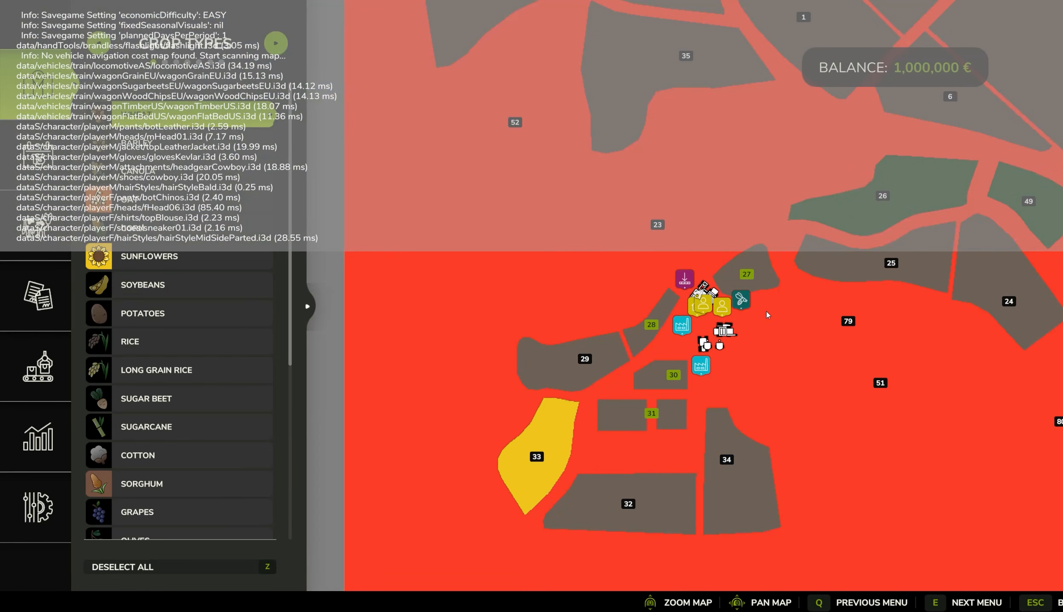
scroll(800, 314, "down", 5)
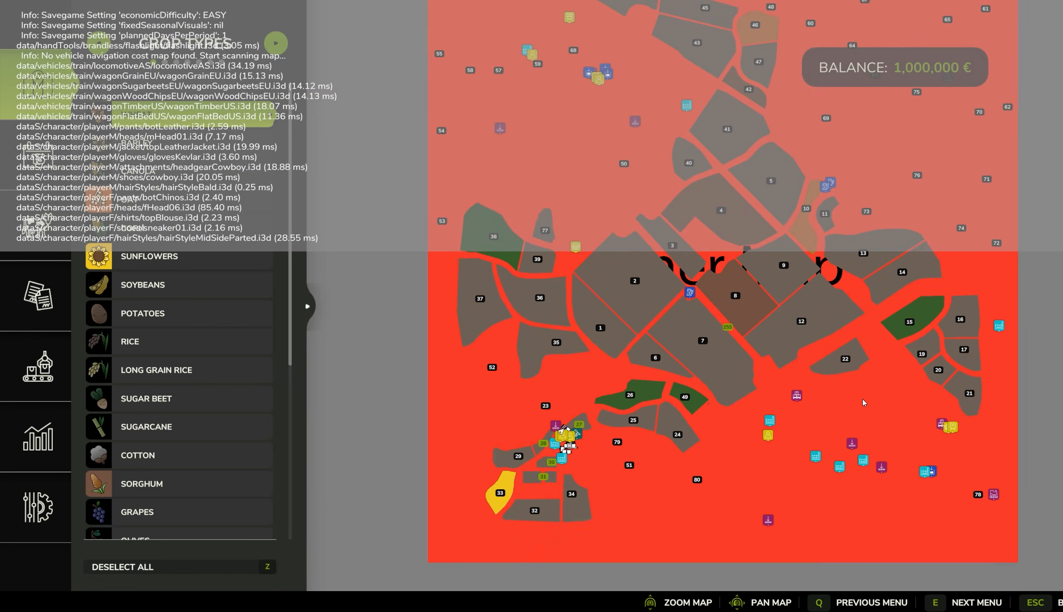
left_click_drag(833, 423, 716, 346)
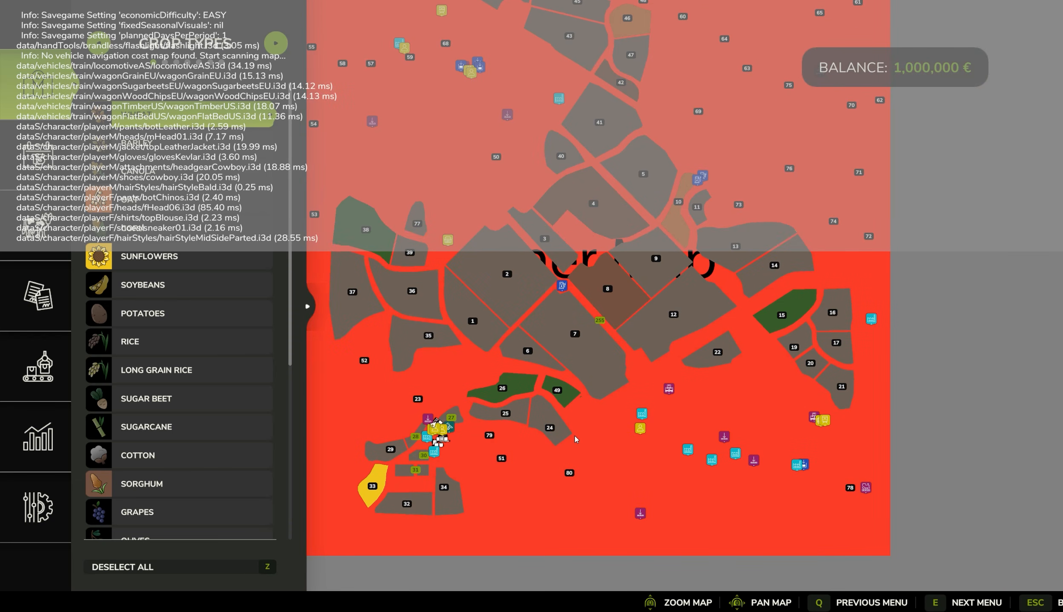
Switch to File Explorer, bring up the FS25_LiberatedAS folder, and open the base game's data/maps/mapAS/textures/ui folder with enlarged thumbnails.
key("super")
left_click(982, 105)
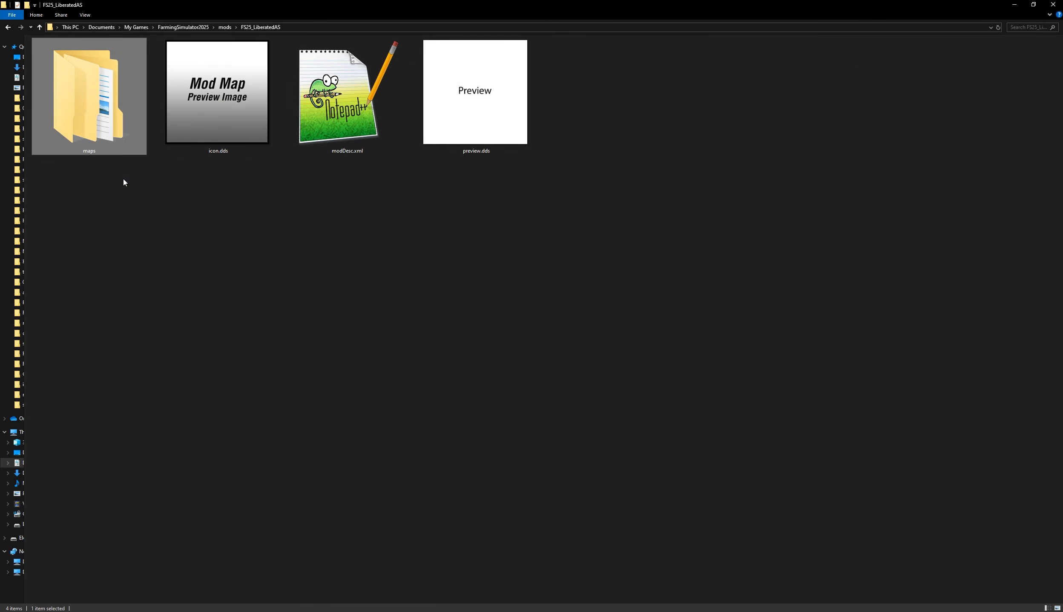
key("alt+Tab")
double_click(643, 314)
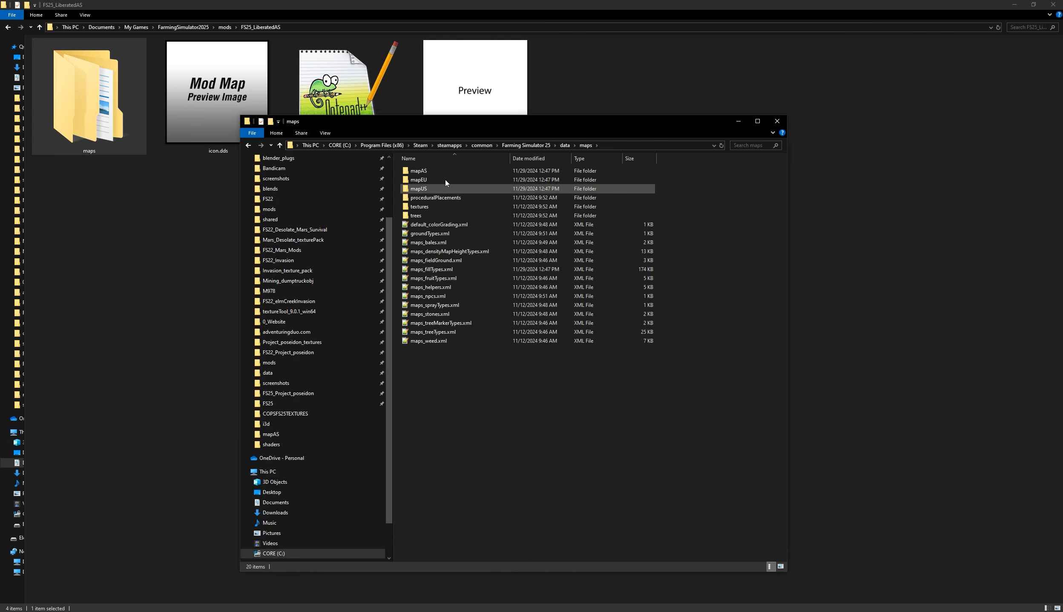
double_click(433, 172)
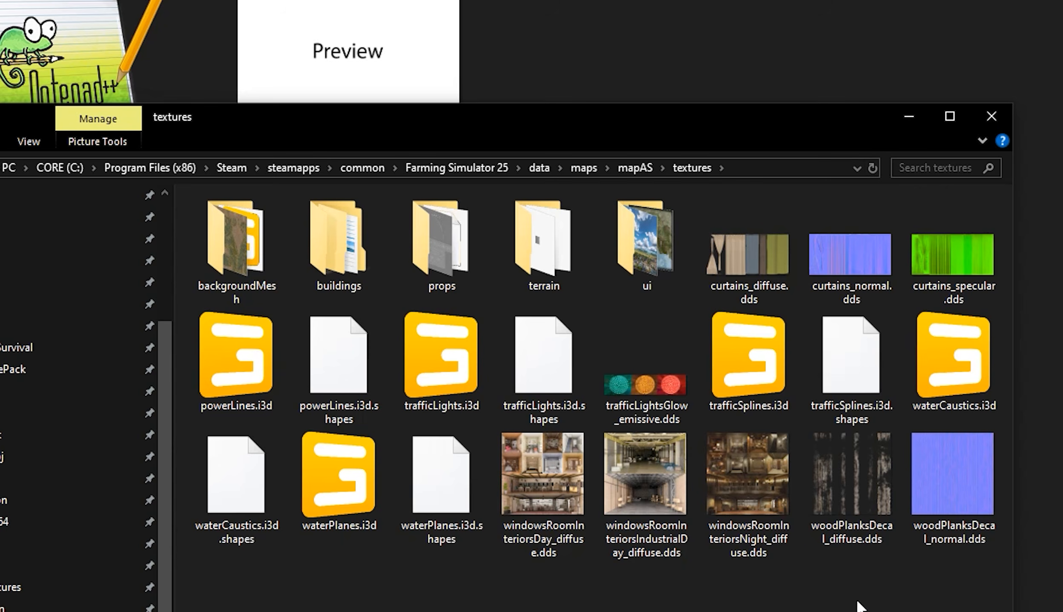
double_click(658, 242)
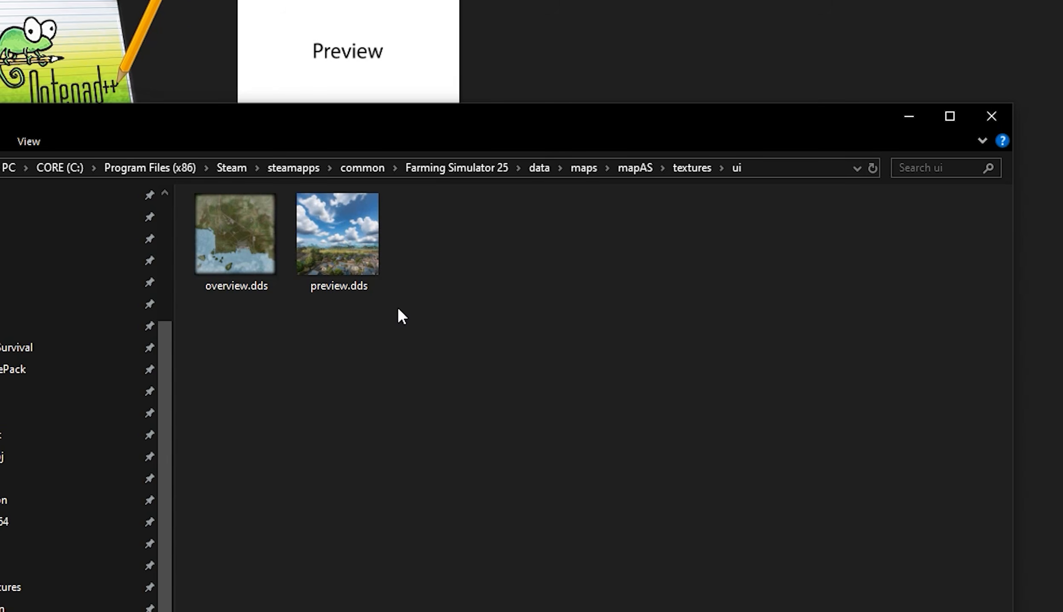
scroll(420, 293, "up", 3, "ctrl")
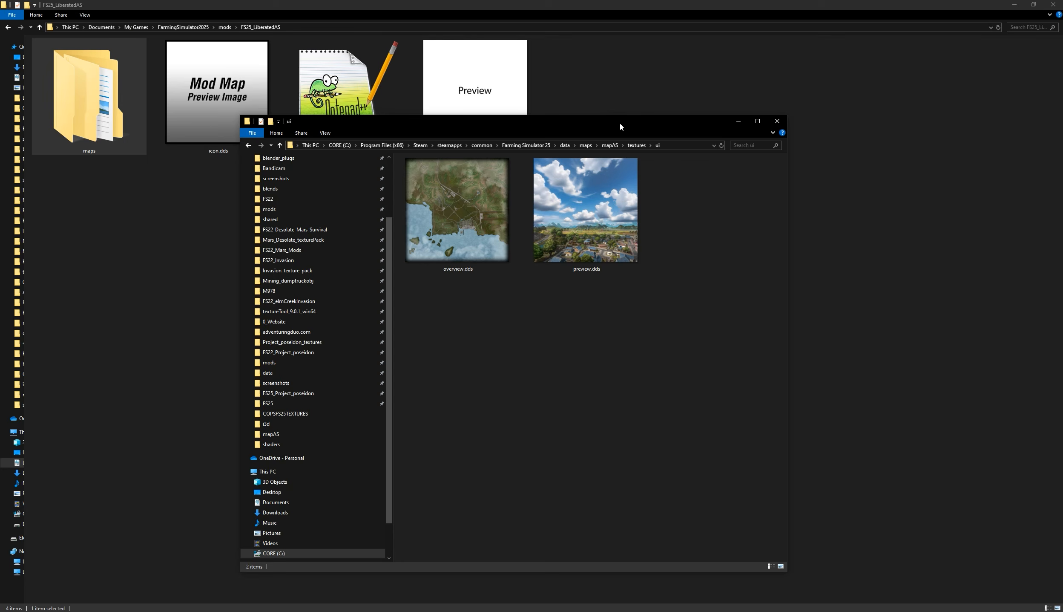
Replace preview.dds in the FS25_LiberatedAS folder with the base game's preview.dds.
left_click_drag(621, 127, 543, 197)
left_click_drag(529, 273, 570, 109)
left_click(519, 243)
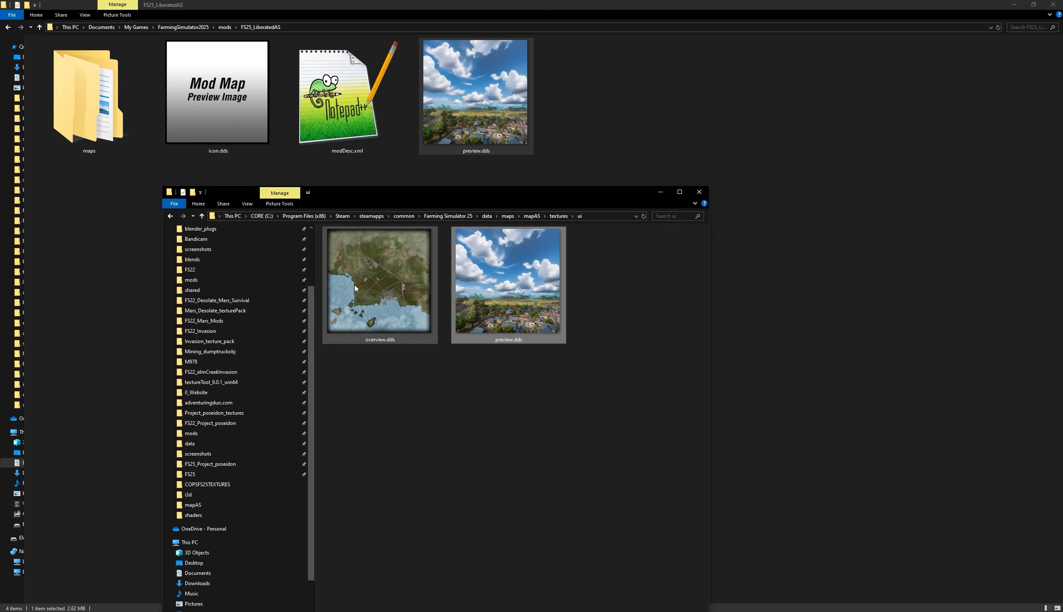
Open the mod's maps/mapAS folder, view its overview.dds in Paint.NET and close the image editor.
double_click(80, 123)
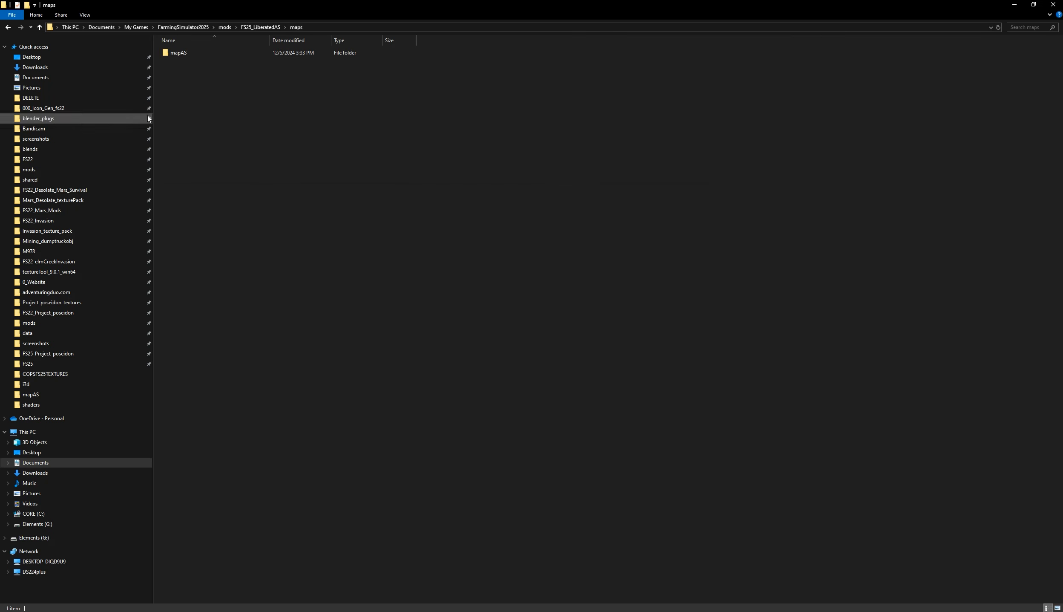
double_click(178, 52)
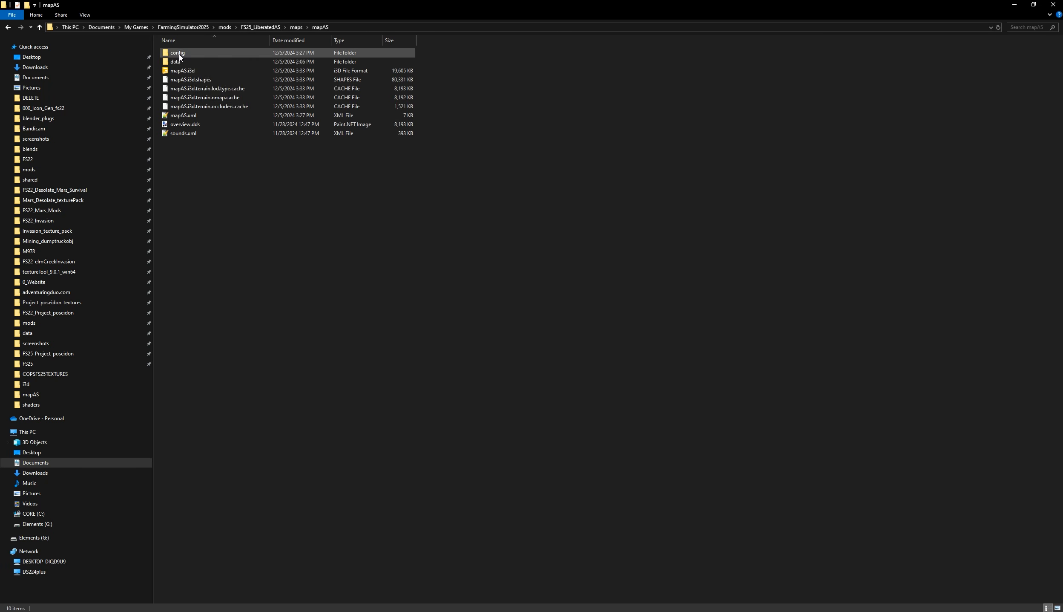
double_click(189, 125)
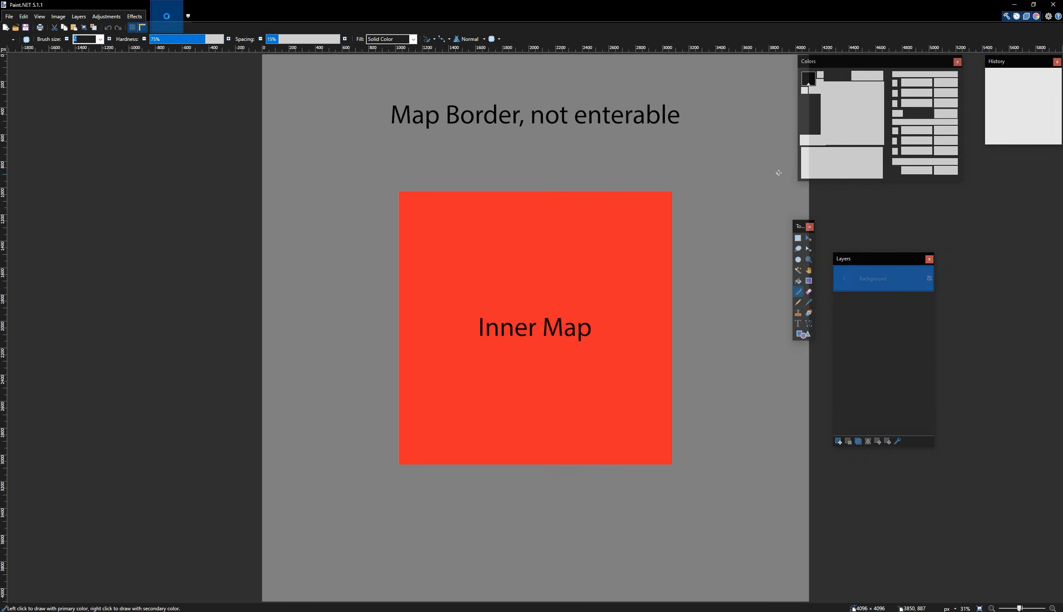
left_click(1054, 5)
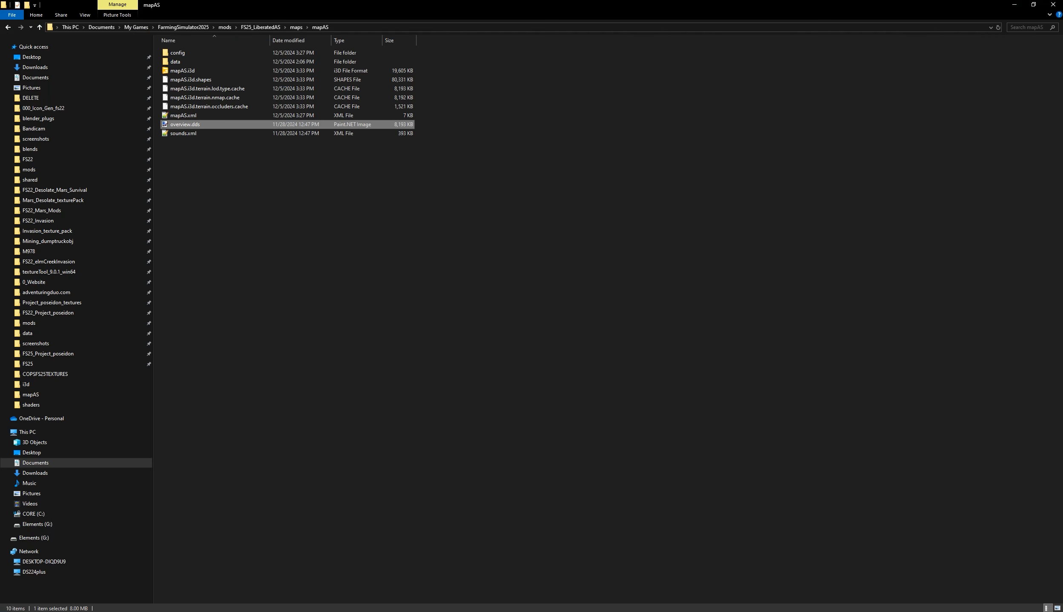
Replace overview.dds in the mod's mapAS folder with the base game's overview.dds.
left_click(1018, 101)
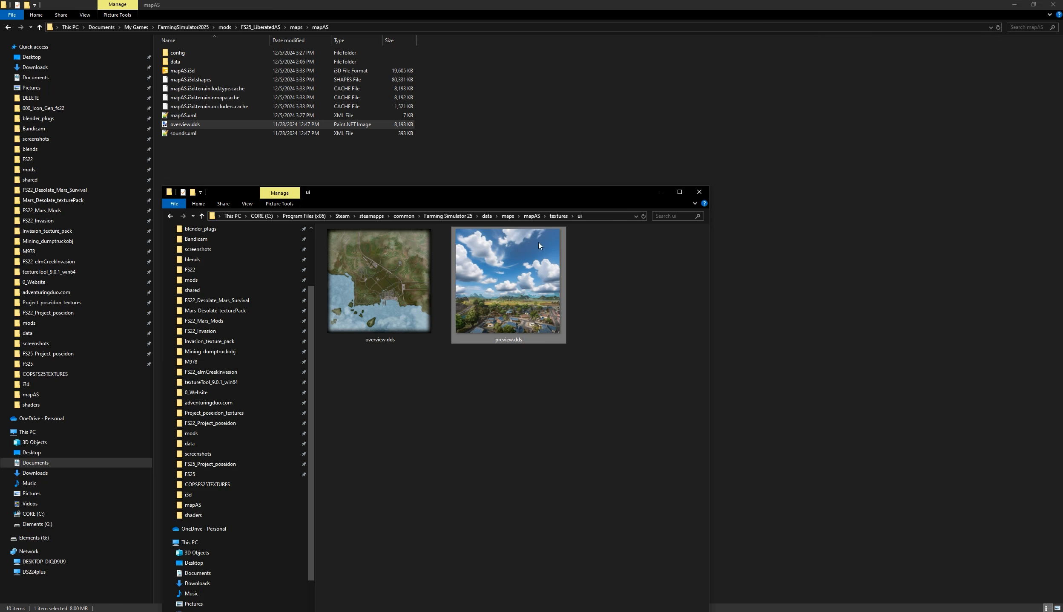
left_click(402, 317)
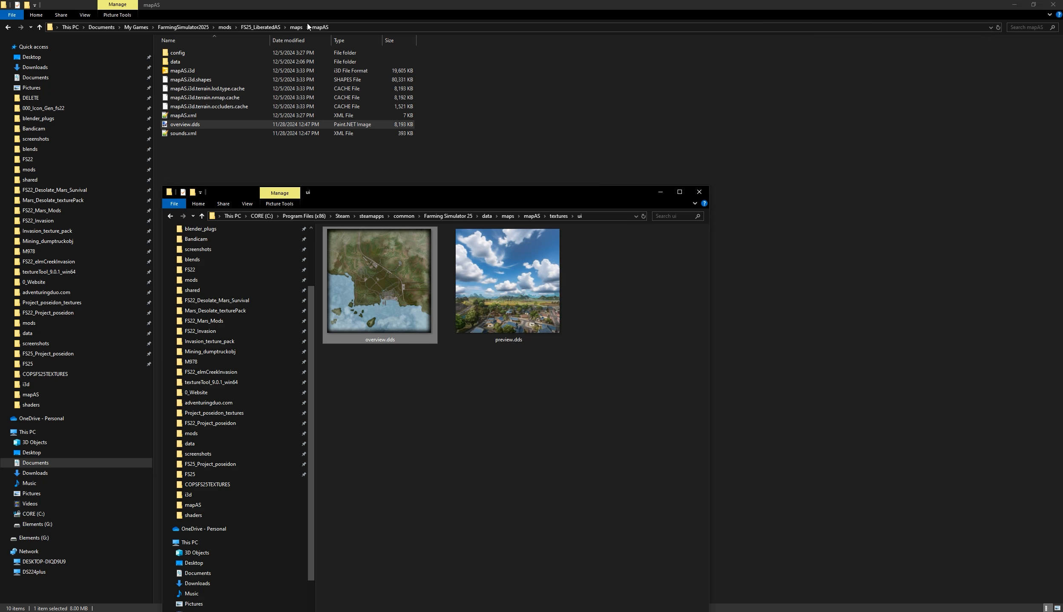
left_click_drag(376, 294, 264, 136)
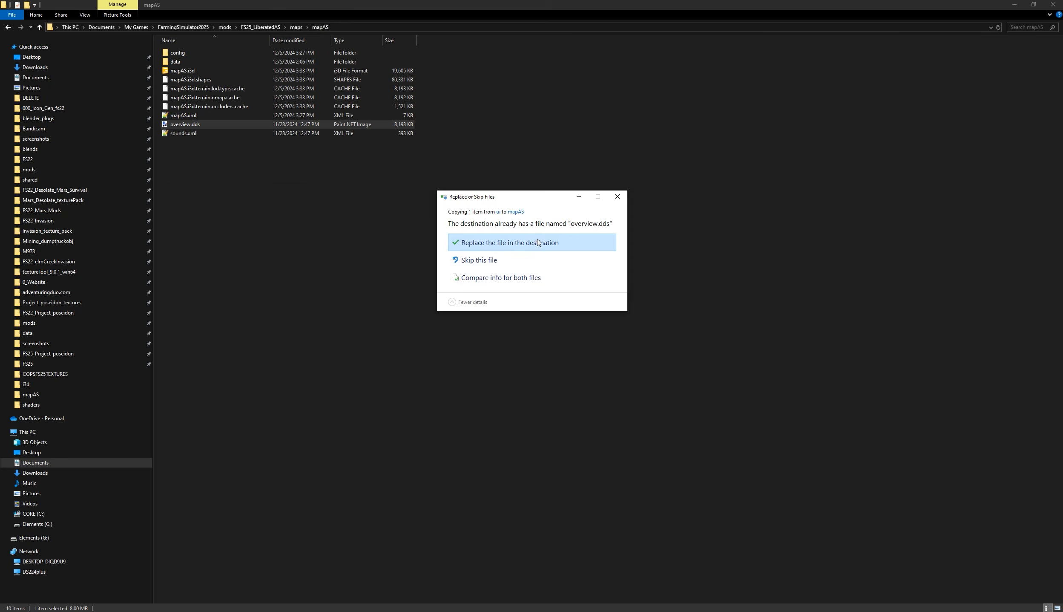
left_click(540, 243)
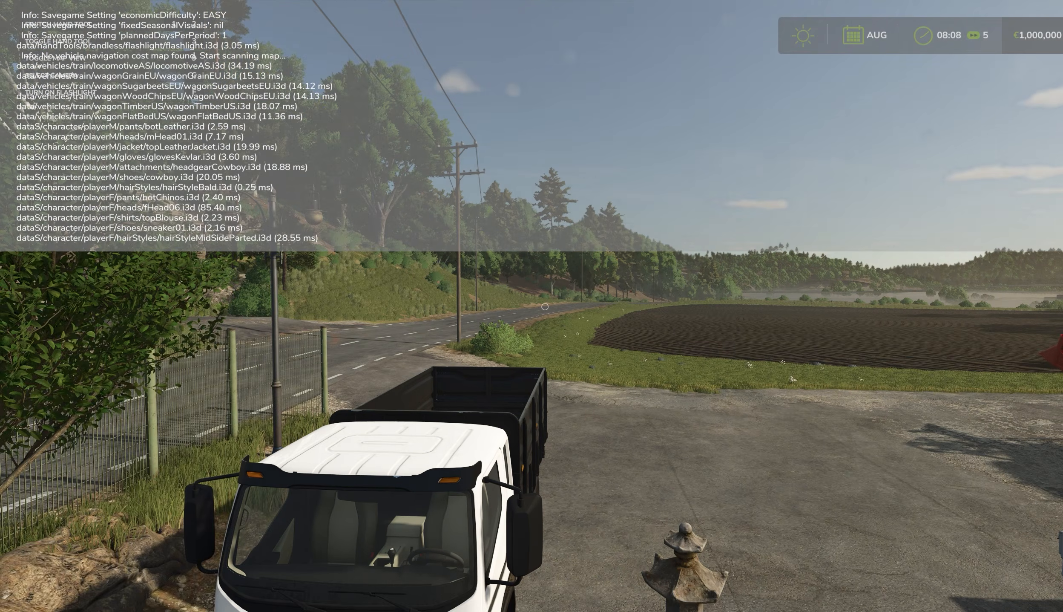
Return to the running game and inspect the overview background on the in-game map.
key("Escape")
left_click_drag(669, 296, 380, 345)
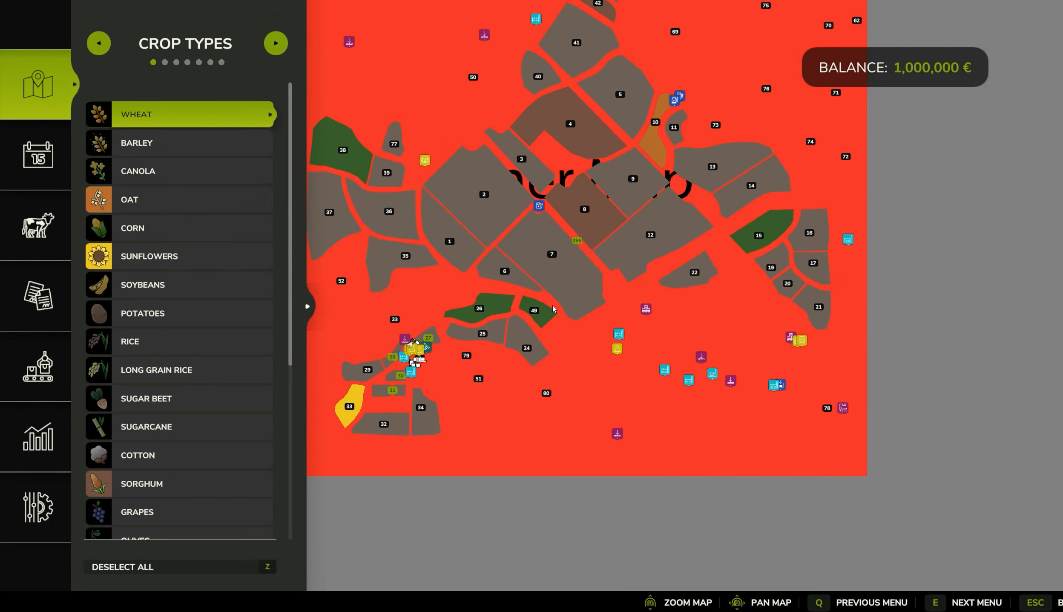
Inspect the farmlands on the red-background in-game map and show the details of farmland 52.
key("Escape")
key("Escape")
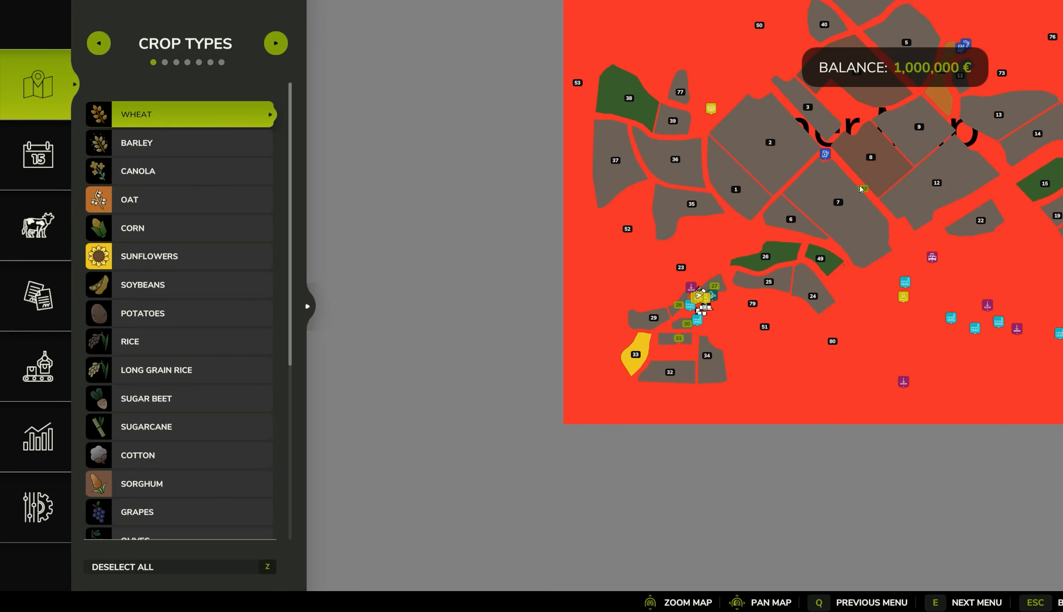
left_click_drag(392, 358, 518, 350)
left_click(537, 317)
left_click(481, 280)
left_click_drag(739, 152, 651, 271)
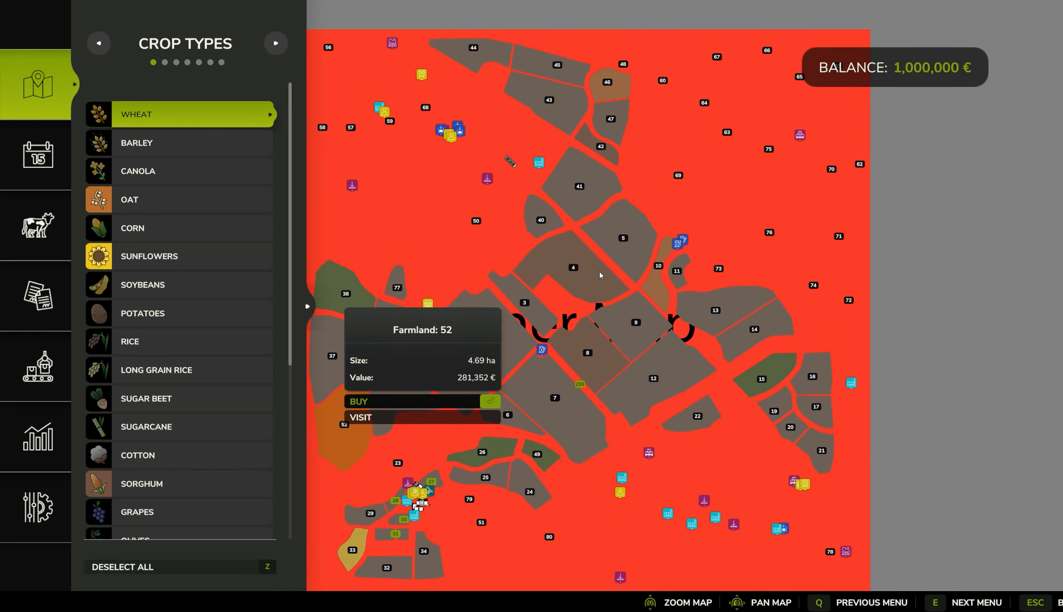
left_click(574, 277)
left_click_drag(686, 408, 809, 275)
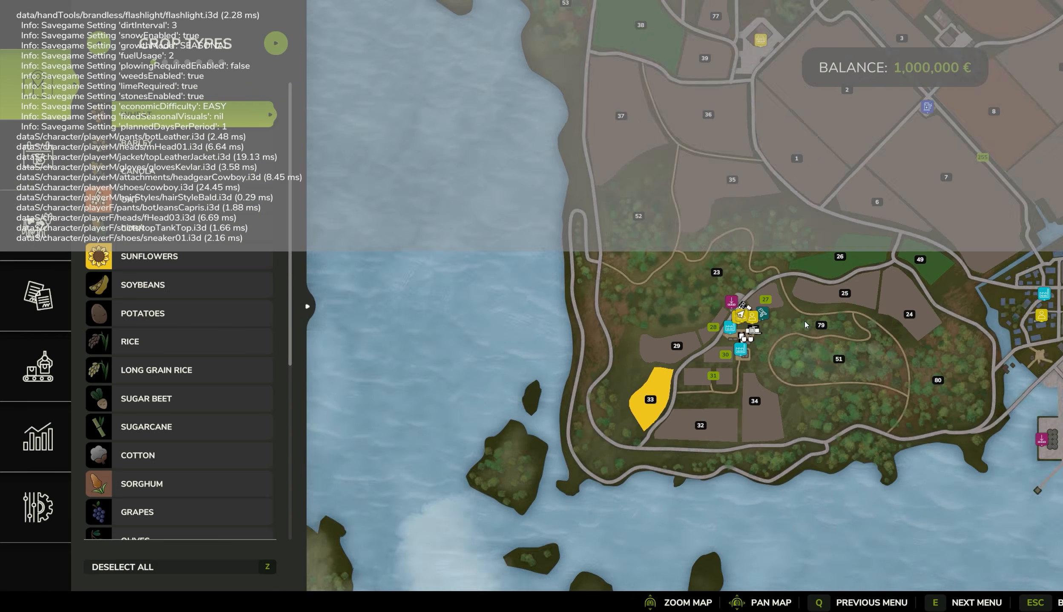
Review the base-game overview image across the whole in-game map and hide the developer console.
scroll(805, 324, "down", 5)
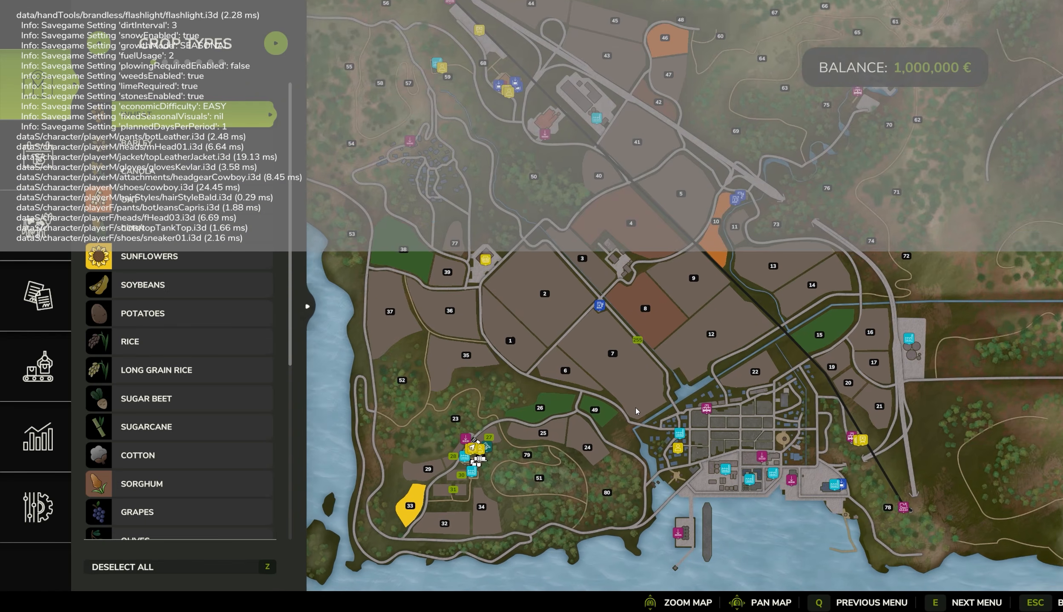
left_click_drag(636, 411, 714, 478)
key("grave")
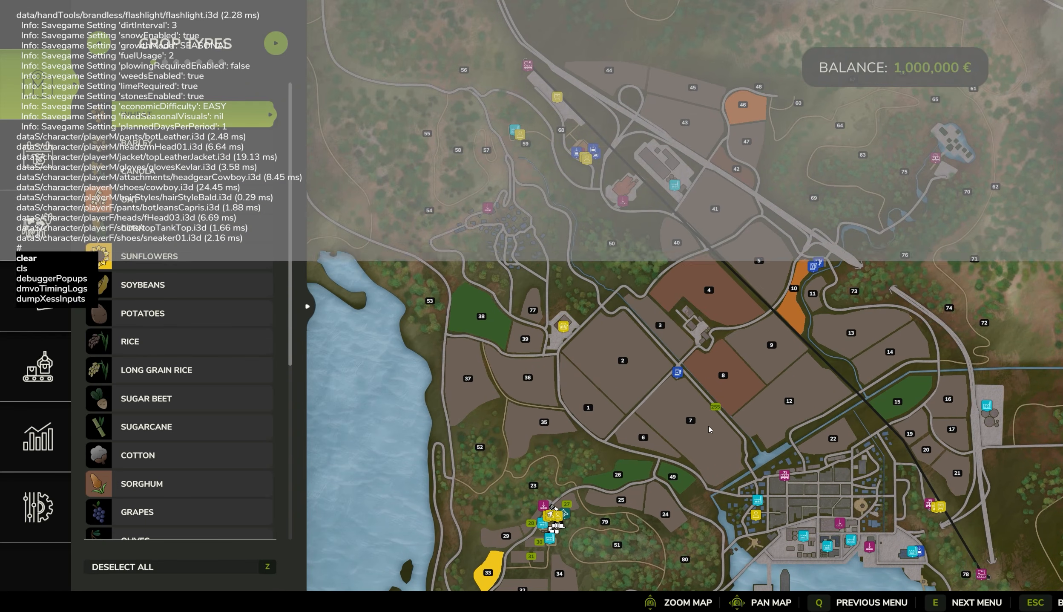
key("grave")
left_click_drag(588, 285, 570, 196)
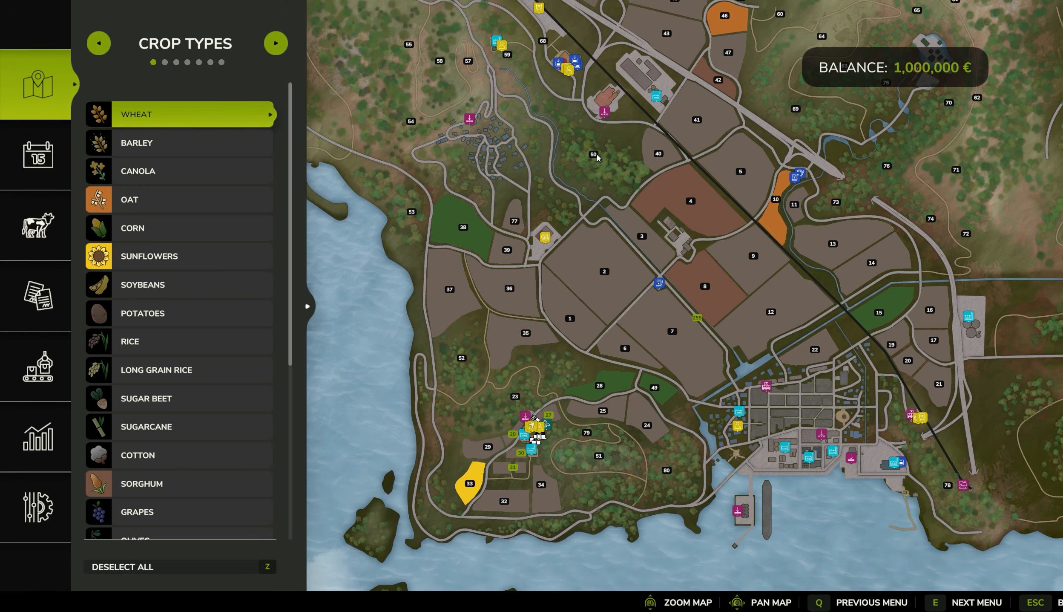
Select farmland 50 on the map to check its boundaries, and return to the game world.
left_click(598, 157)
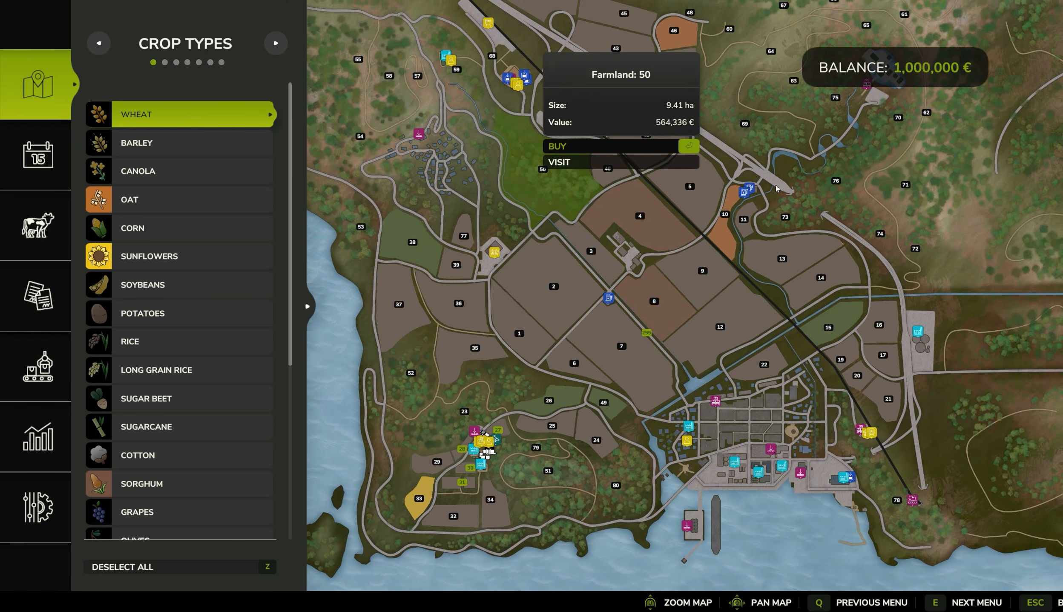
left_click_drag(776, 189, 803, 206)
left_click(511, 232)
left_click(537, 190)
left_click(516, 221)
left_click(585, 189)
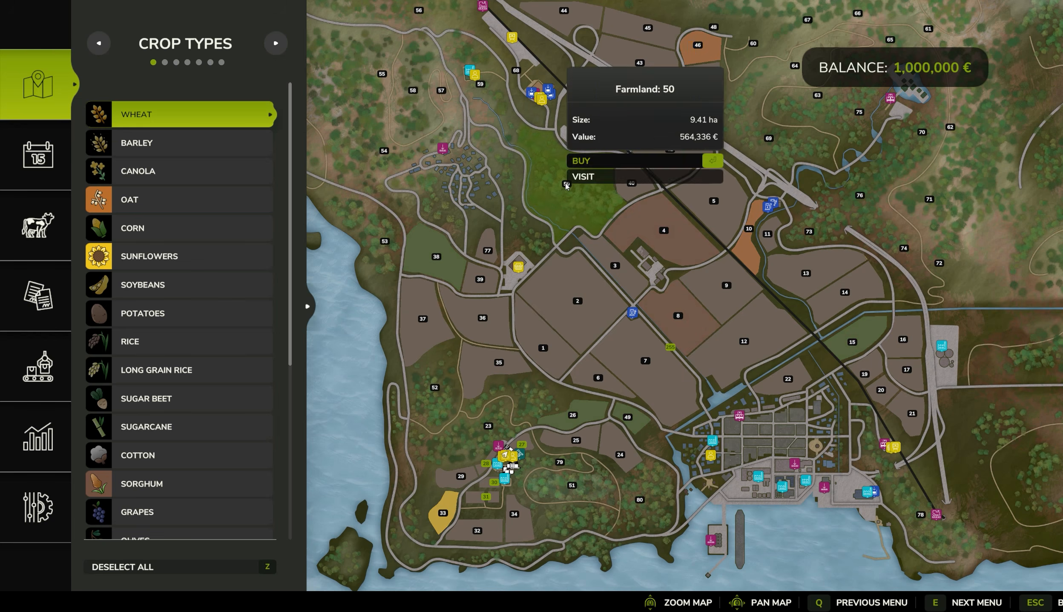
scroll(569, 486, "up", 3)
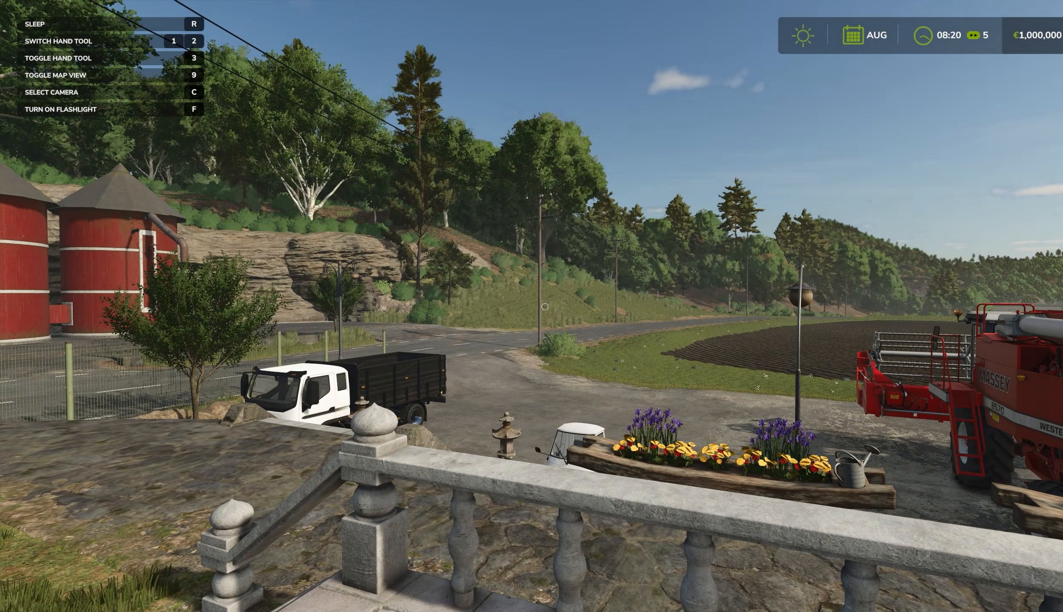
Enter construction mode and pick the iMETOS 3.3 weather station from the Tools category for placement.
key("p")
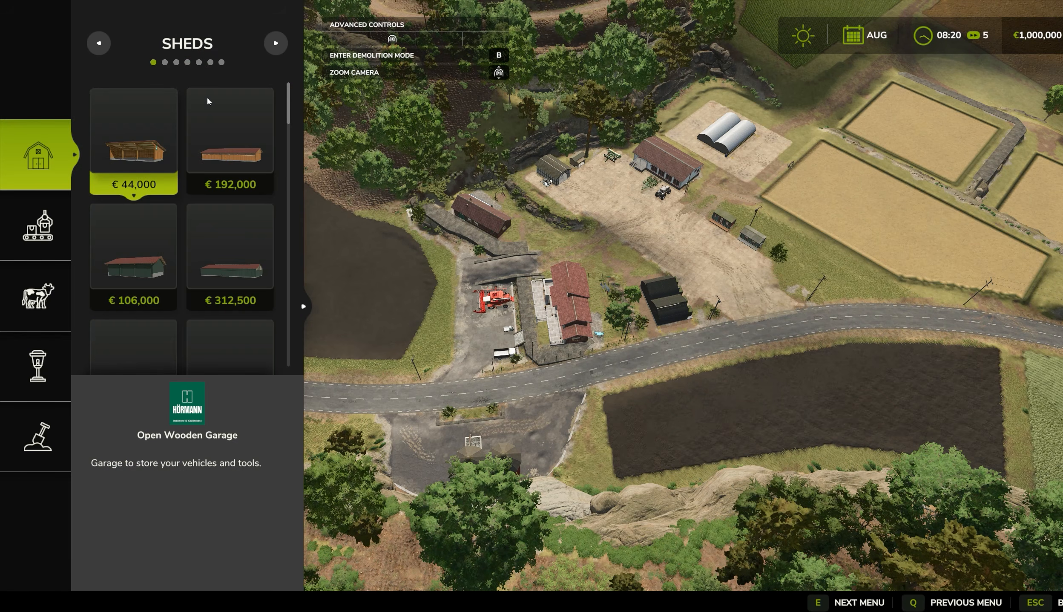
left_click(267, 48)
left_click(266, 48)
left_click(267, 49)
left_click(266, 49)
left_click(267, 49)
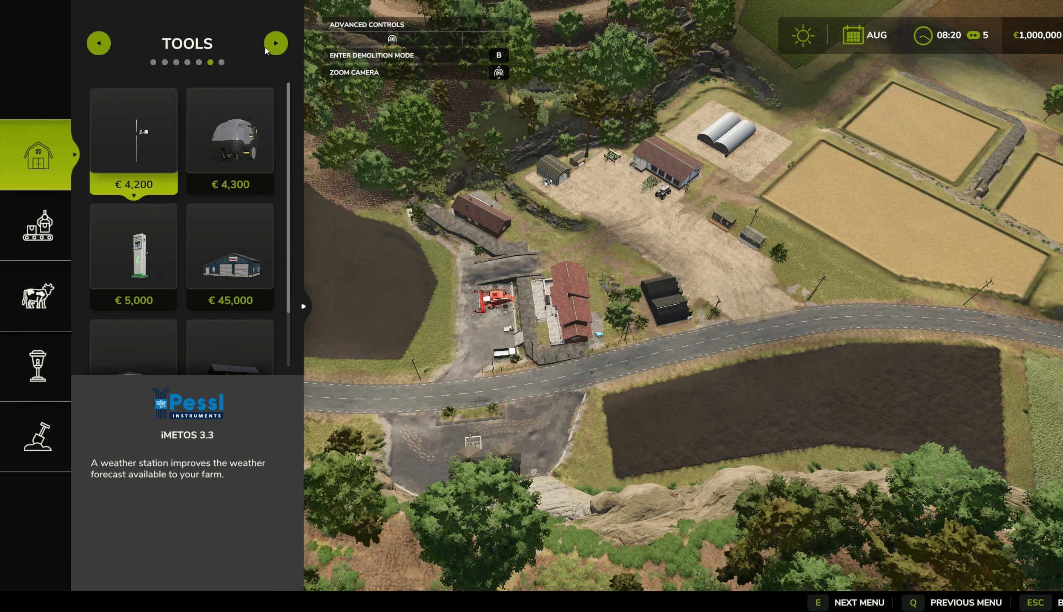
left_click(134, 136)
Test where the weather station may be placed around the farm, the southern woods and the fields toward the coast.
scroll(620, 263, "up", 5)
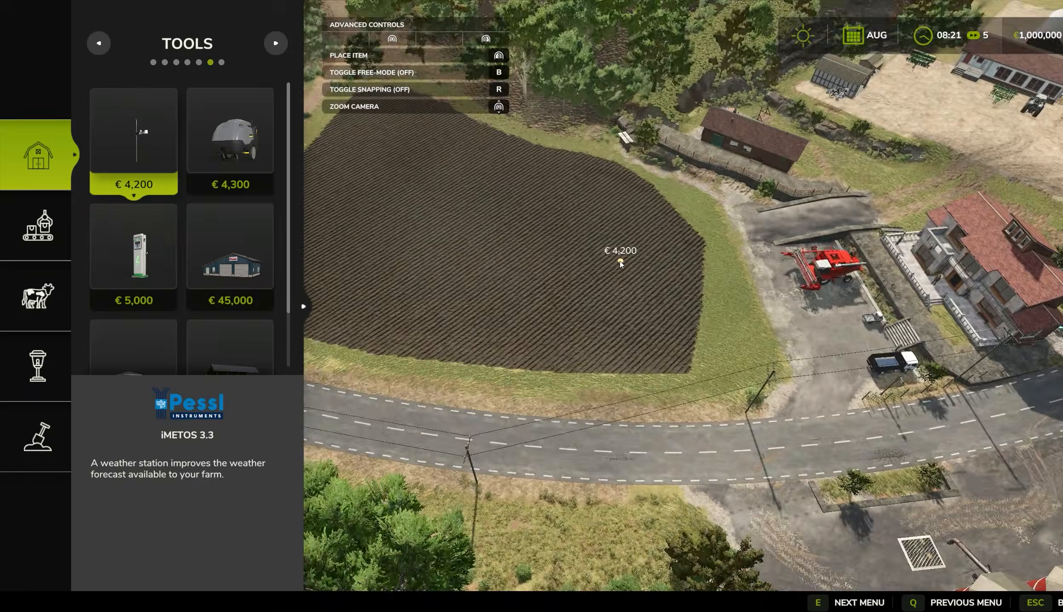
key("a")
key("w")
key("s")
key("d")
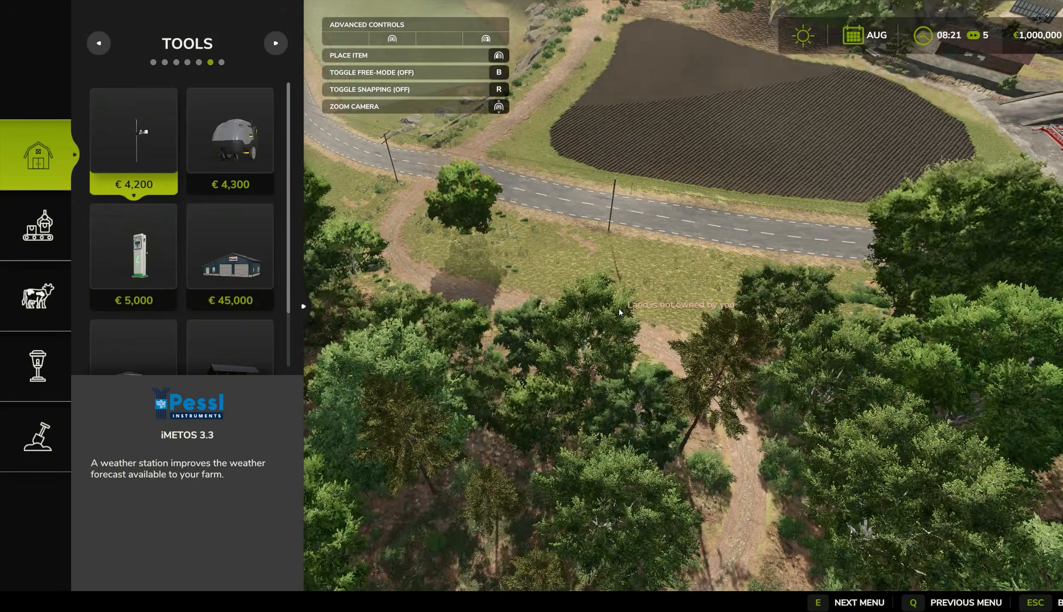
key("s")
key("d")
key("w")
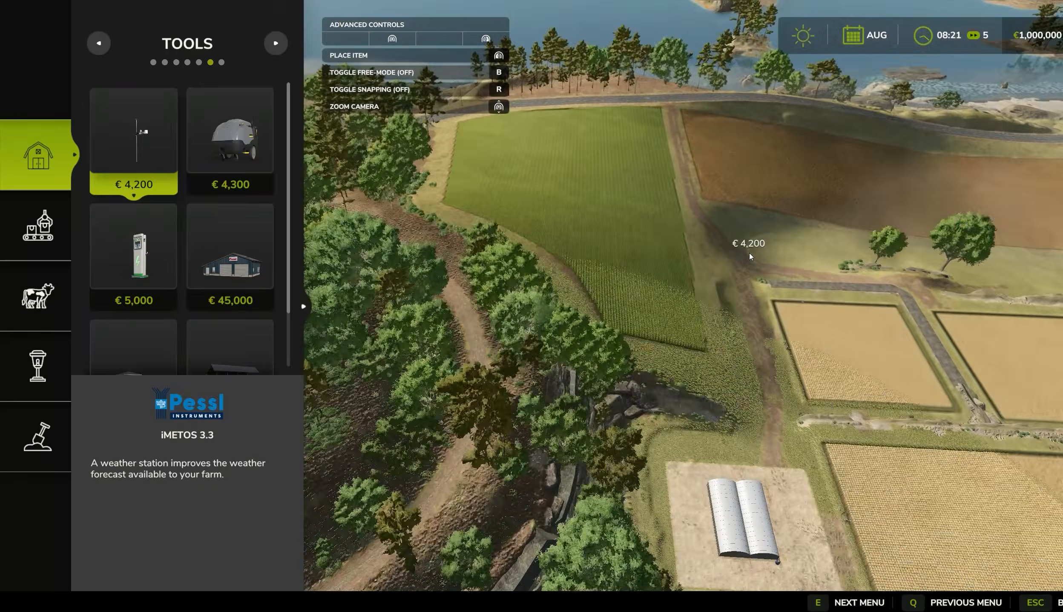
key("w")
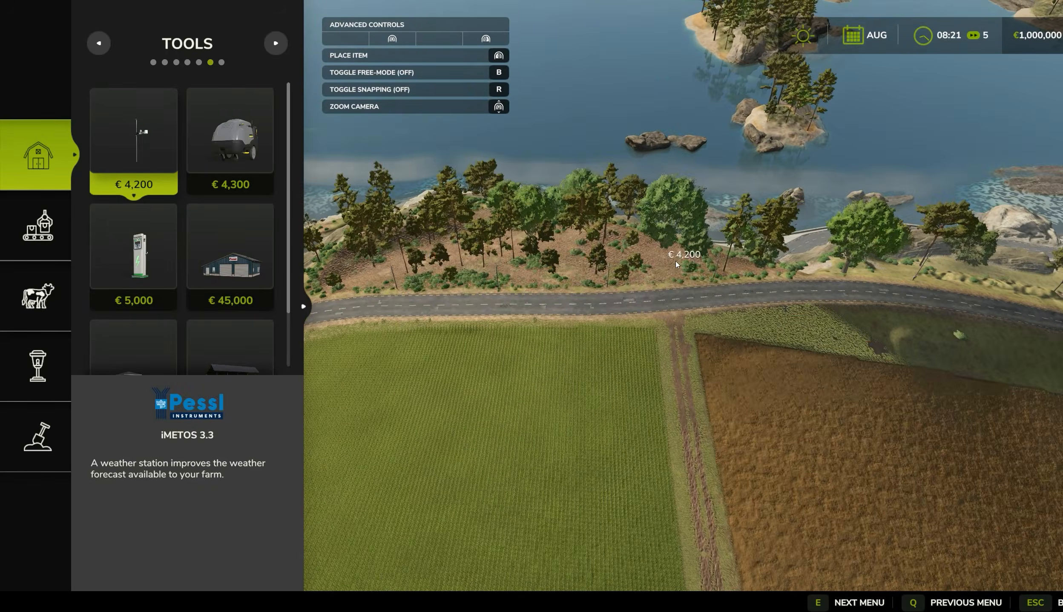
key("w")
Check the weather station's placement along the coastal road, beside the bridge and on the grassy shoreline.
middle_click_drag(647, 286, 724, 277)
key("a")
key("s")
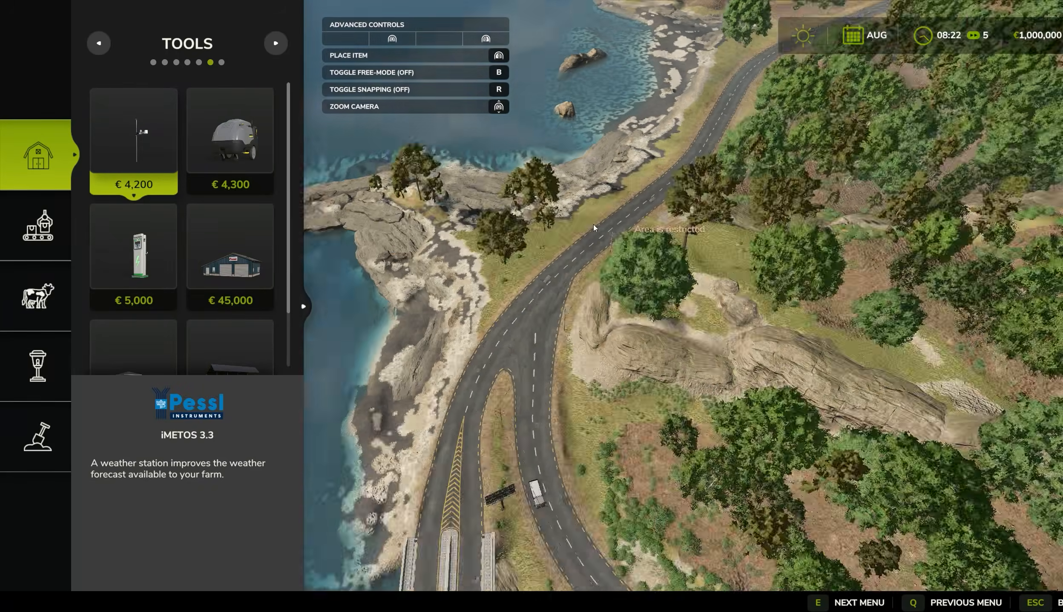
key("s")
key("w")
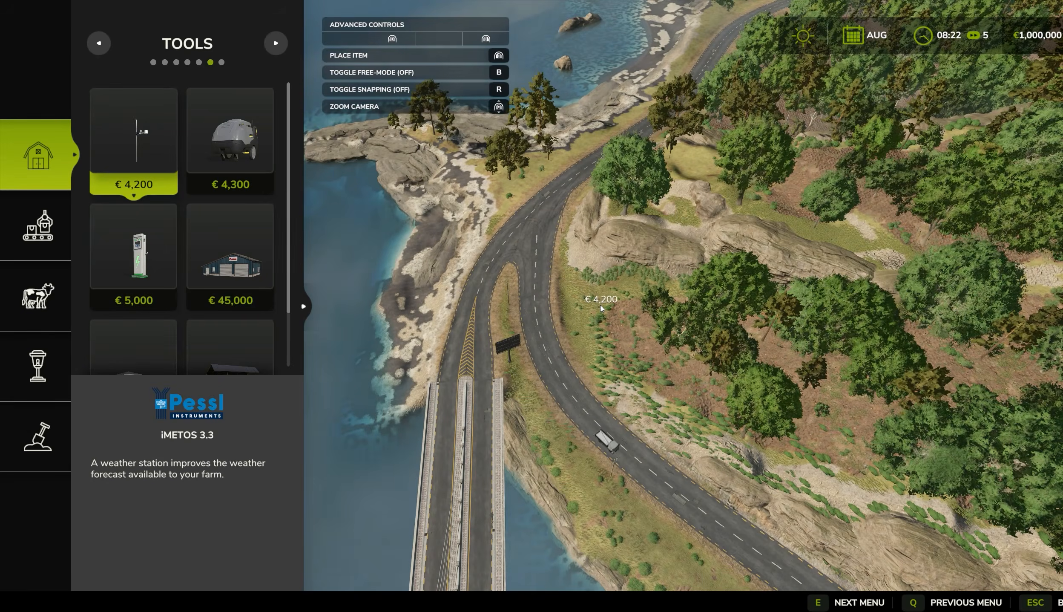
key("s")
key("d")
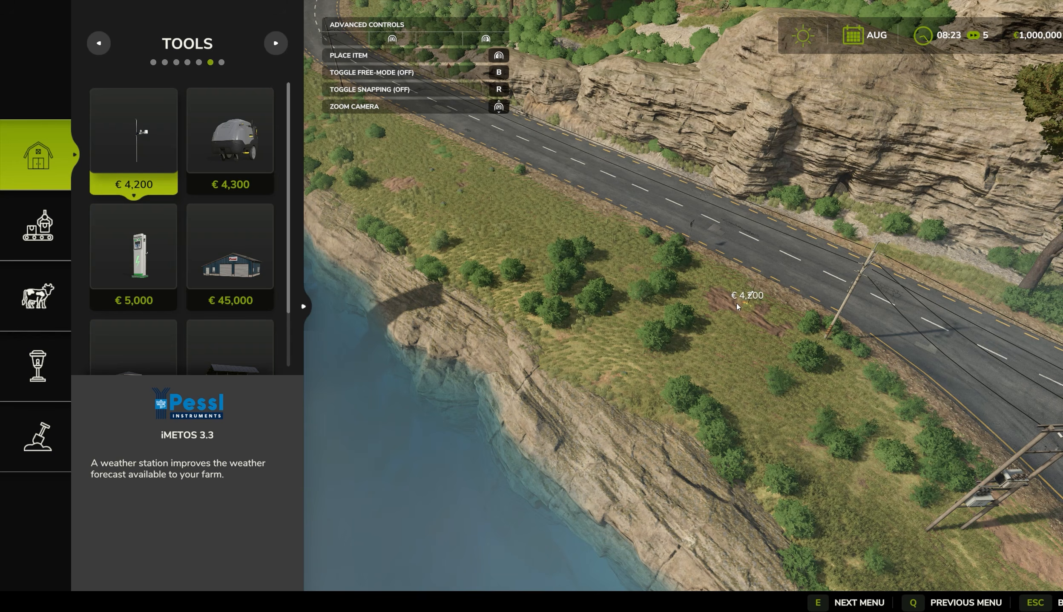
Check land ownership with the placement preview from above the town, forest and fields, and back around the farmhouse and silos.
scroll(744, 307, "down", 10)
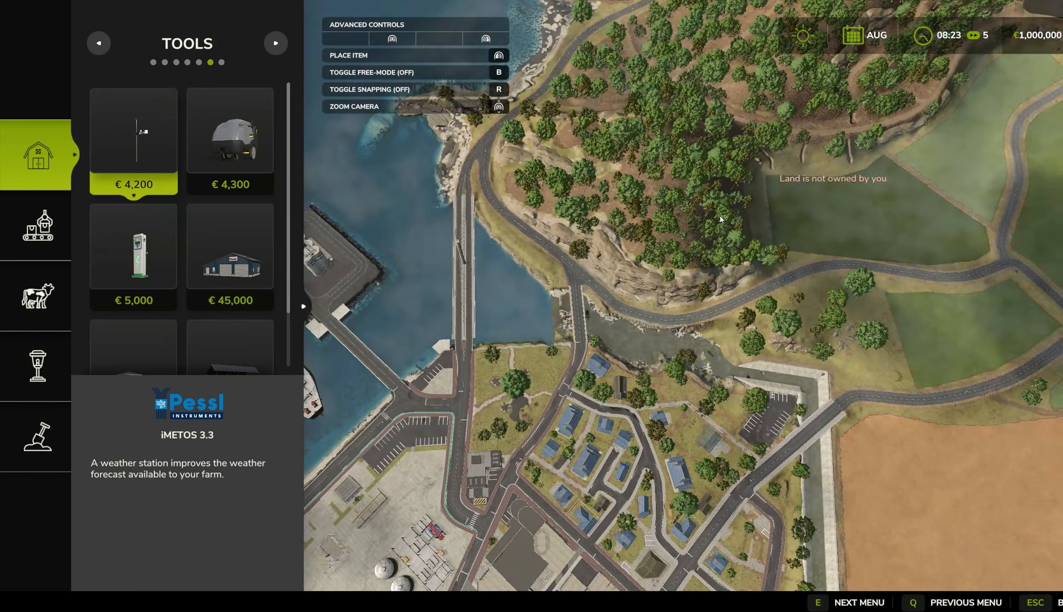
scroll(572, 278, "up", 10)
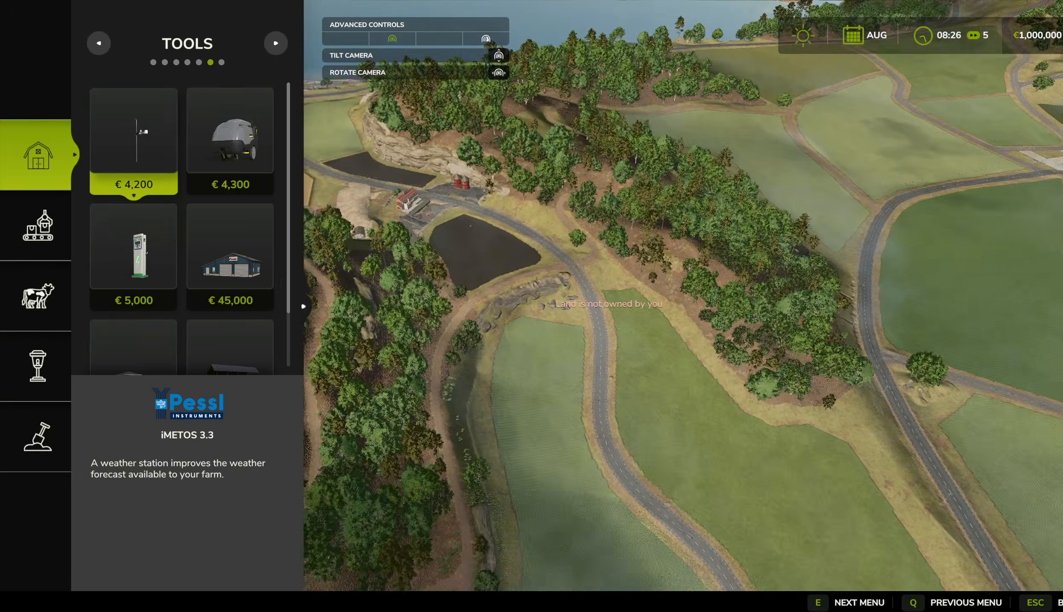
key("a")
middle_click_drag(610, 315, 699, 318)
key("w")
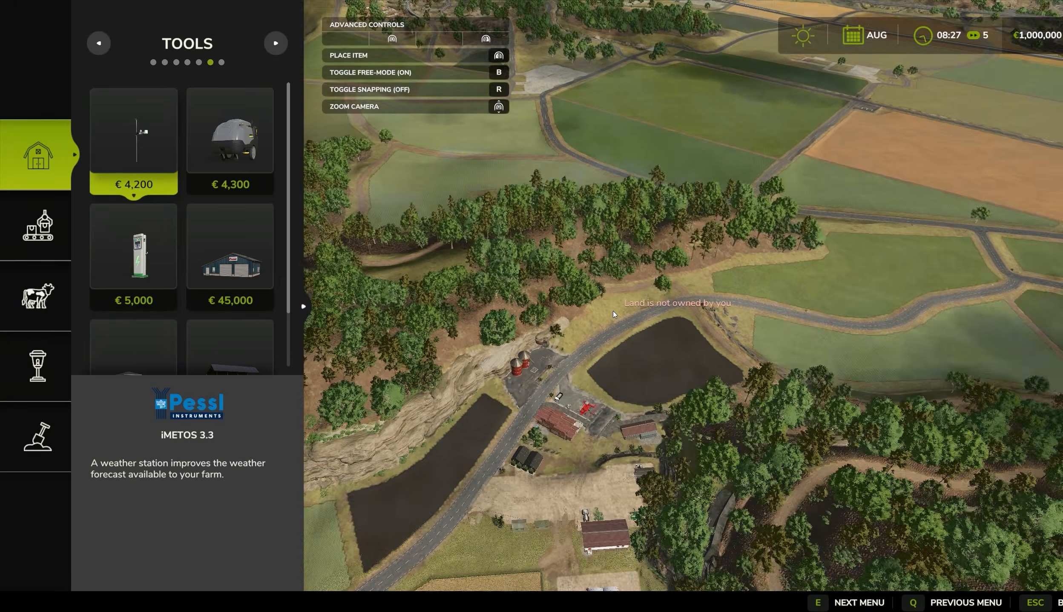
scroll(743, 312, "up", 5)
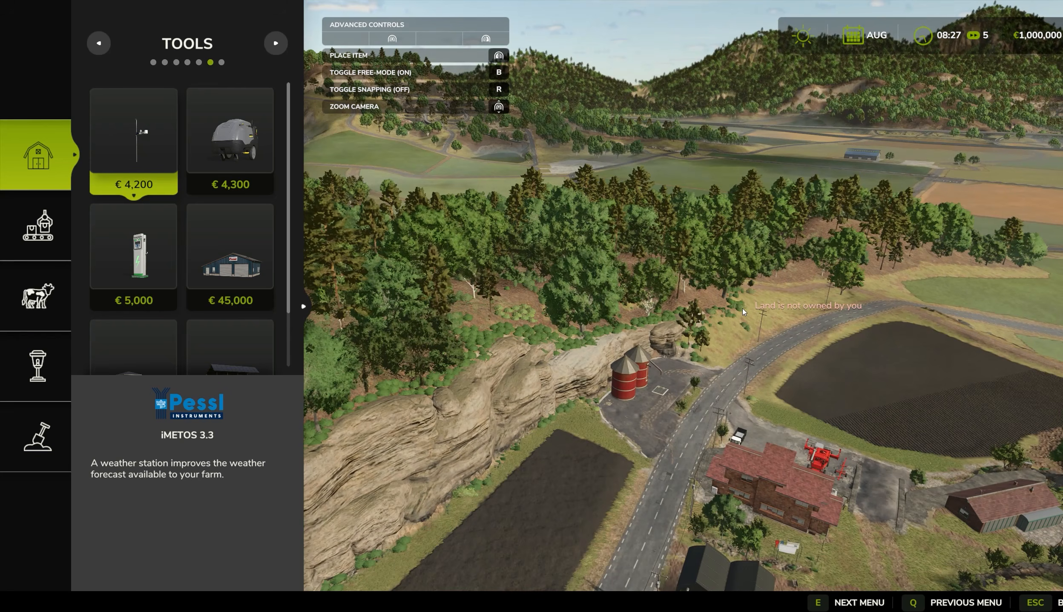